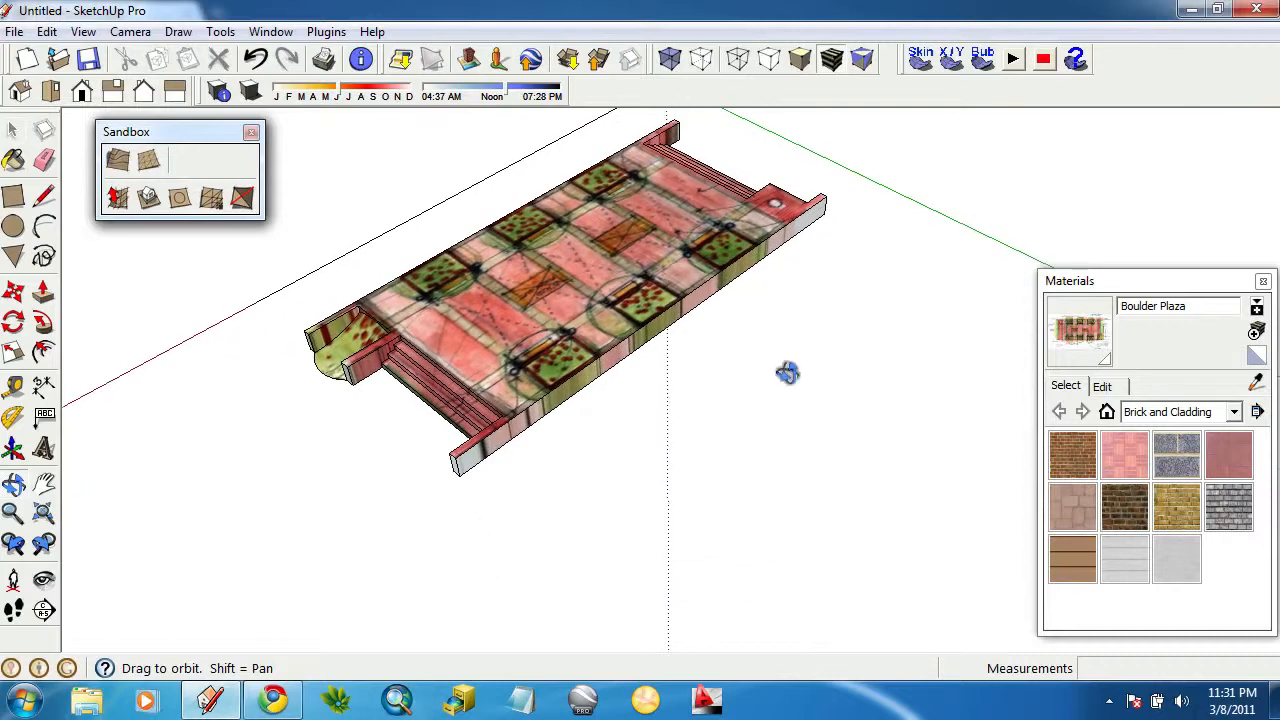
Draw a flat ground-level face along the full length of the plaza's long side wall, about 23 feet deep.
left_click(43, 228)
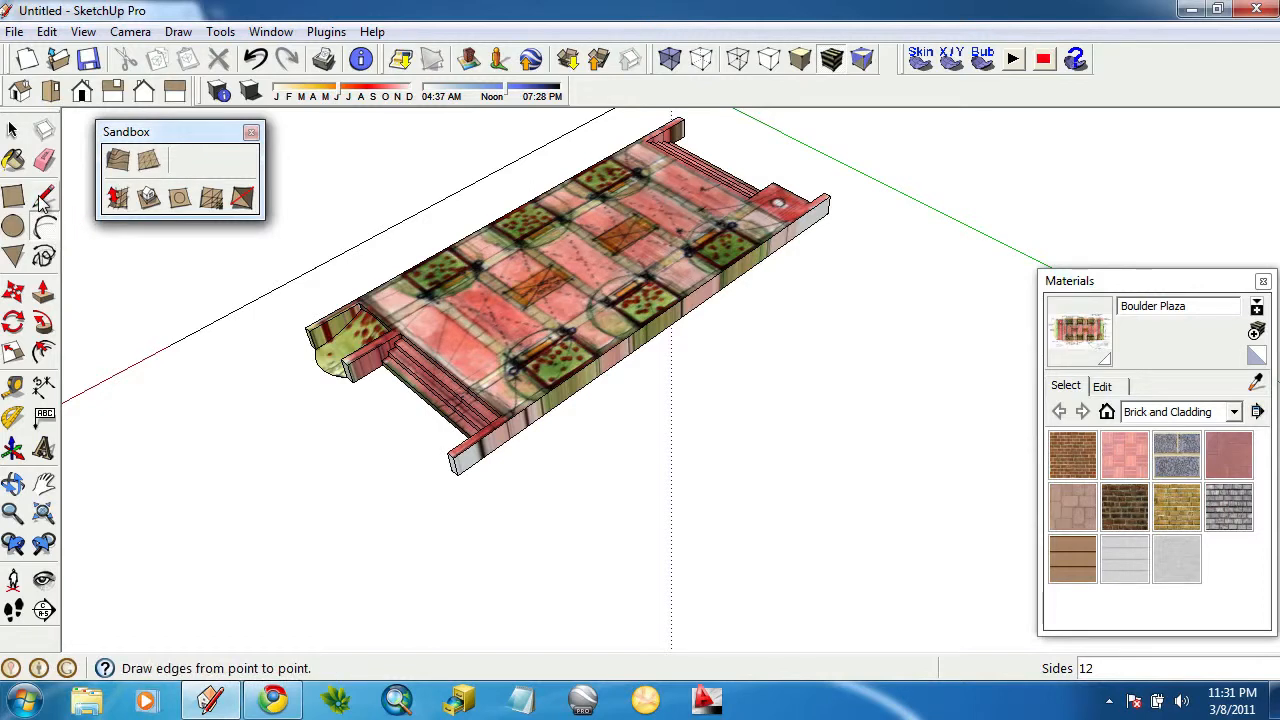
left_click(42, 200)
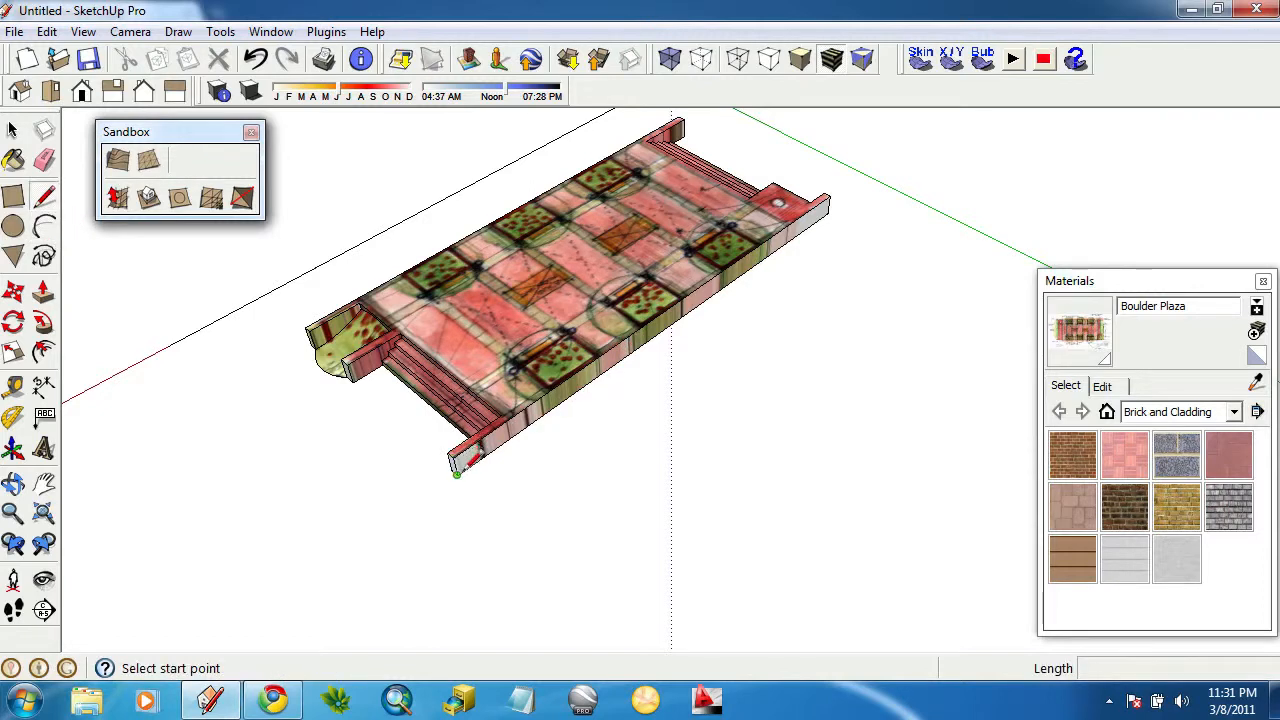
left_click(456, 473)
left_click(563, 568)
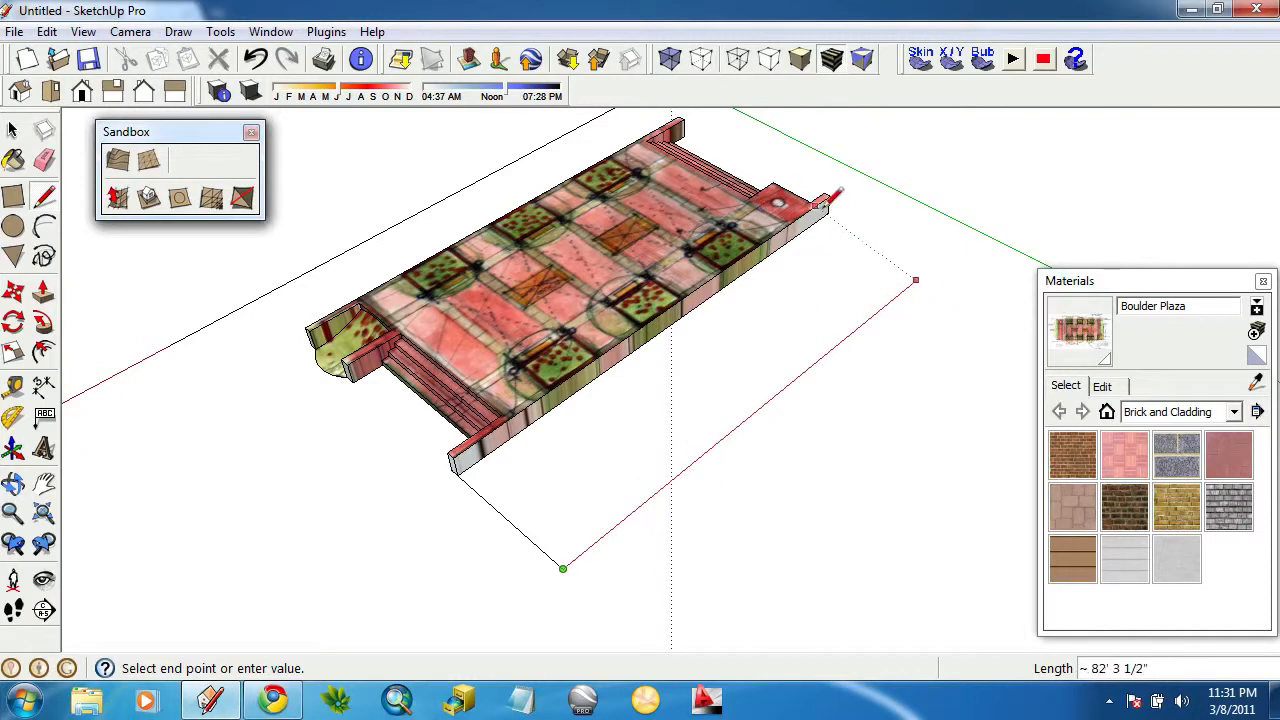
left_click(929, 269)
left_click(830, 210)
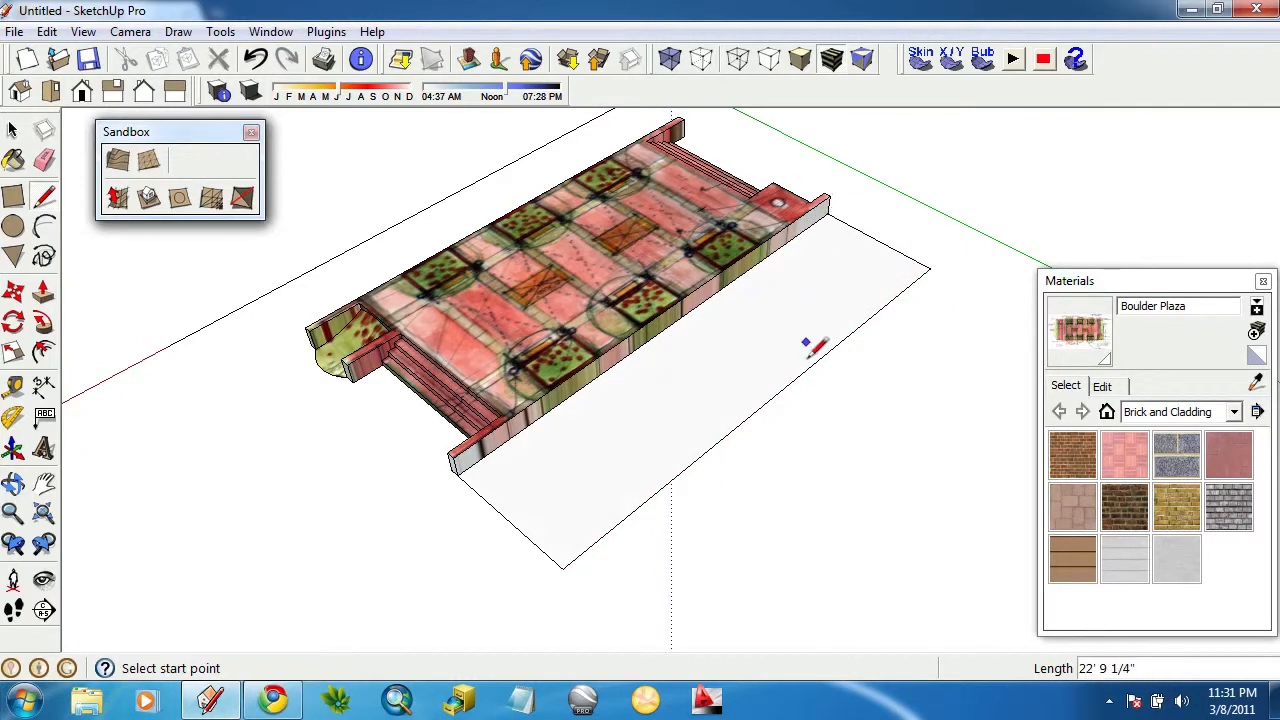
Draw an arc on the side wall's outer face between its two bottom corners, with a bulge of about 2' 10".
middle_click_drag(830, 210, 706, 284)
scroll(430, 340, "up", 2)
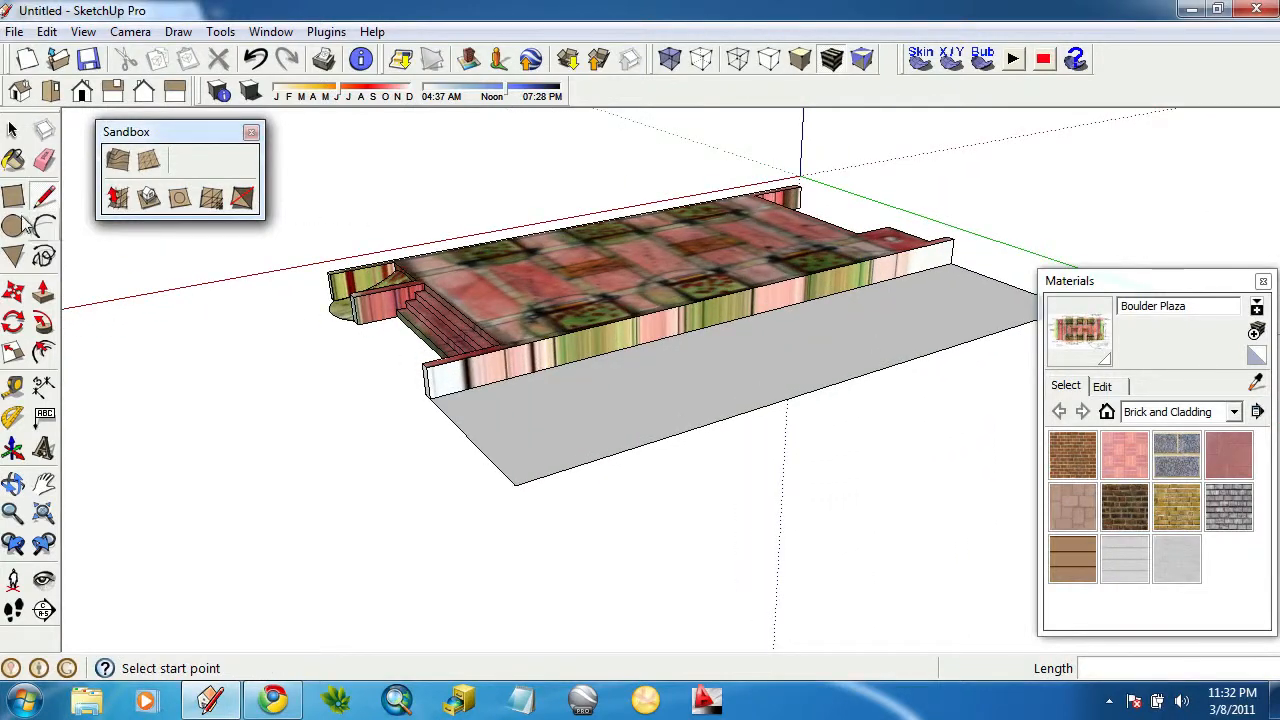
left_click(42, 228)
left_click(430, 396)
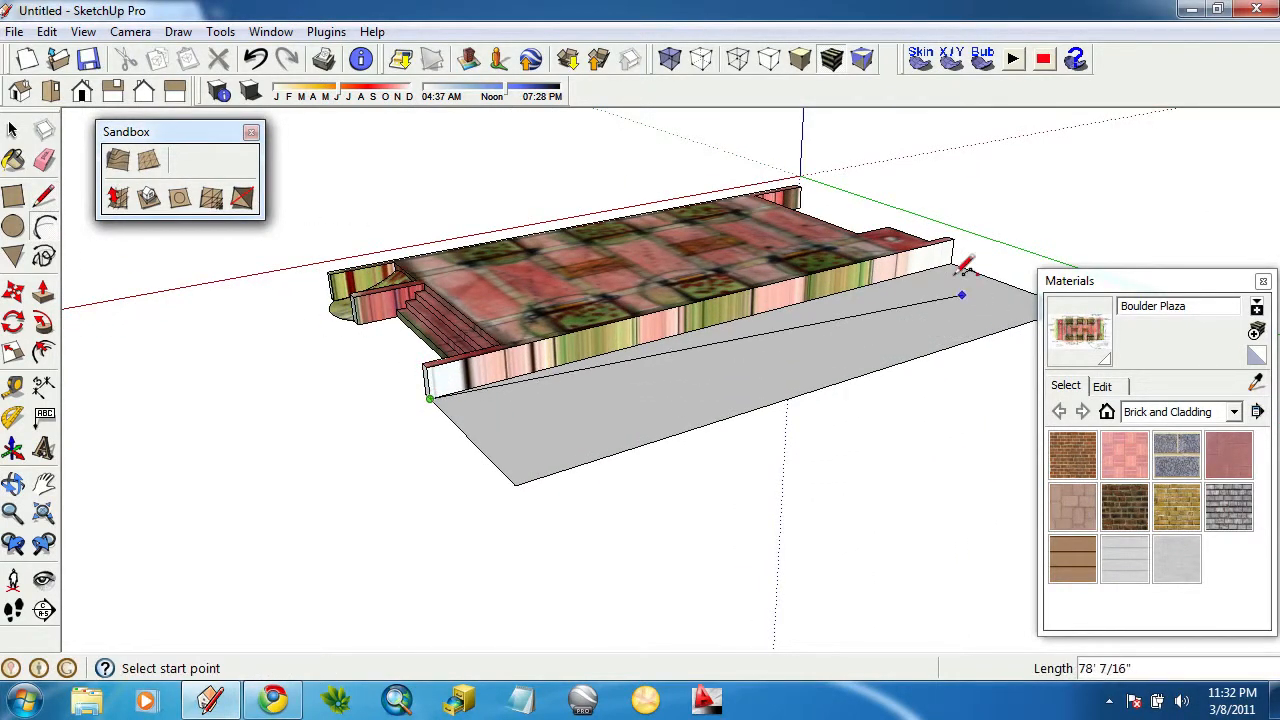
left_click(955, 266)
scroll(795, 280, "up", 2)
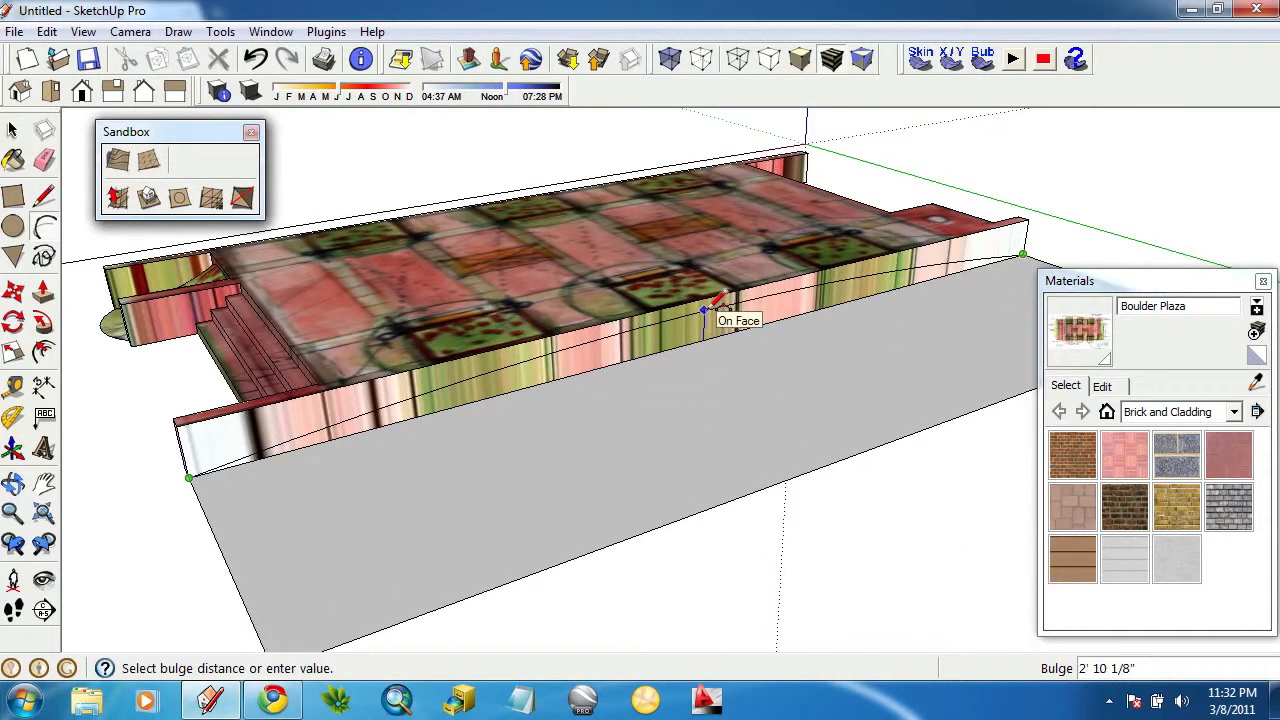
left_click(737, 314)
Select the wall arc and the ground face's three outer edges, and generate a Sandbox terrain surface from these contours.
middle_click_drag(737, 366, 723, 317)
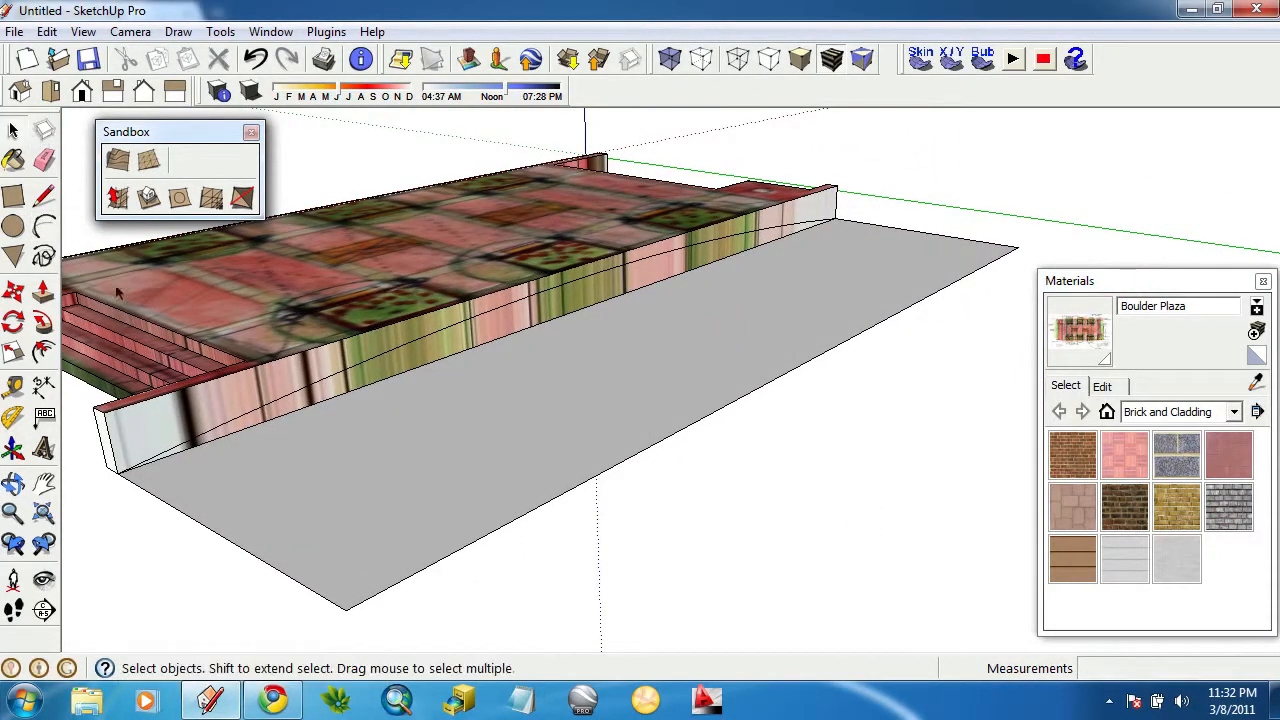
left_click(240, 549)
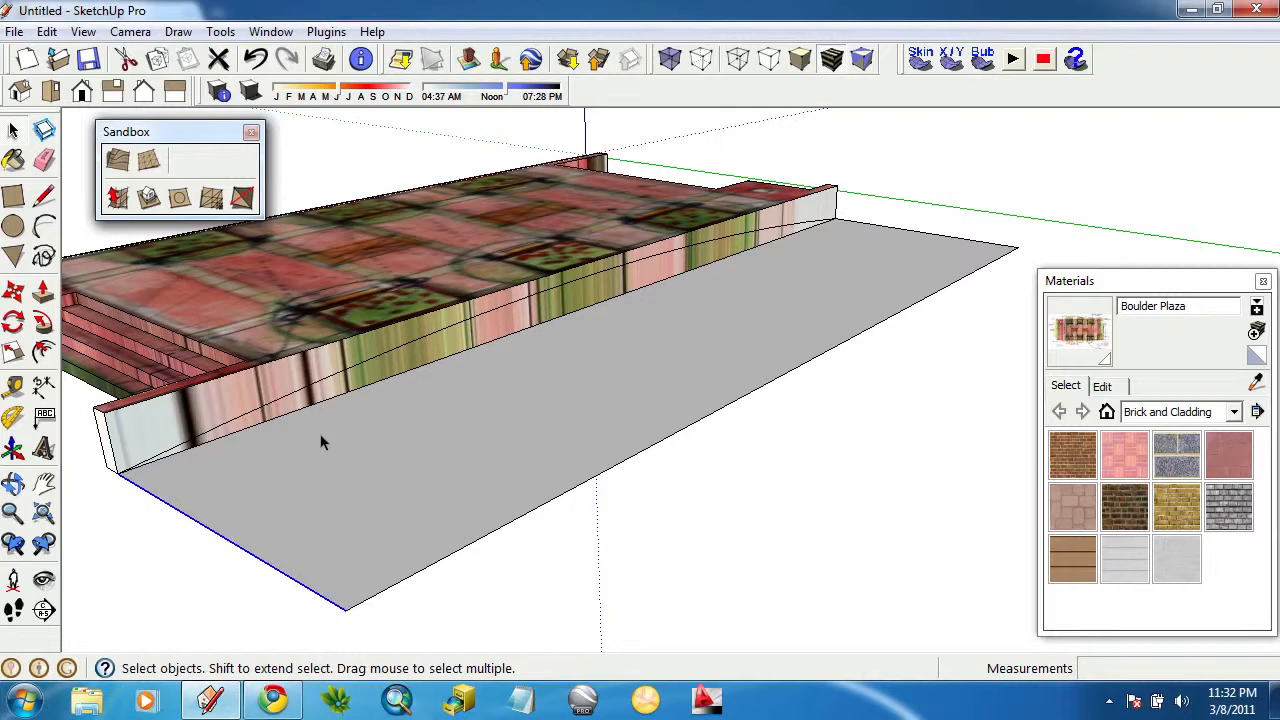
left_click(342, 373, "shift")
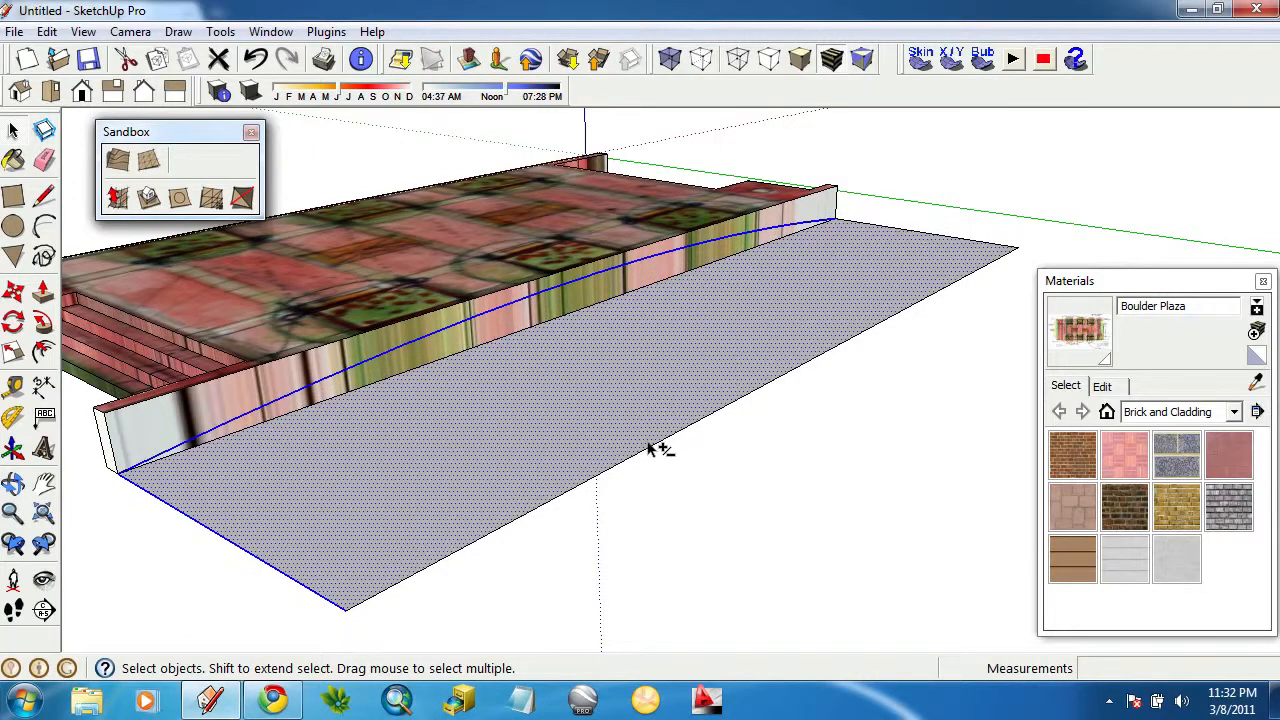
left_click(652, 450, "shift")
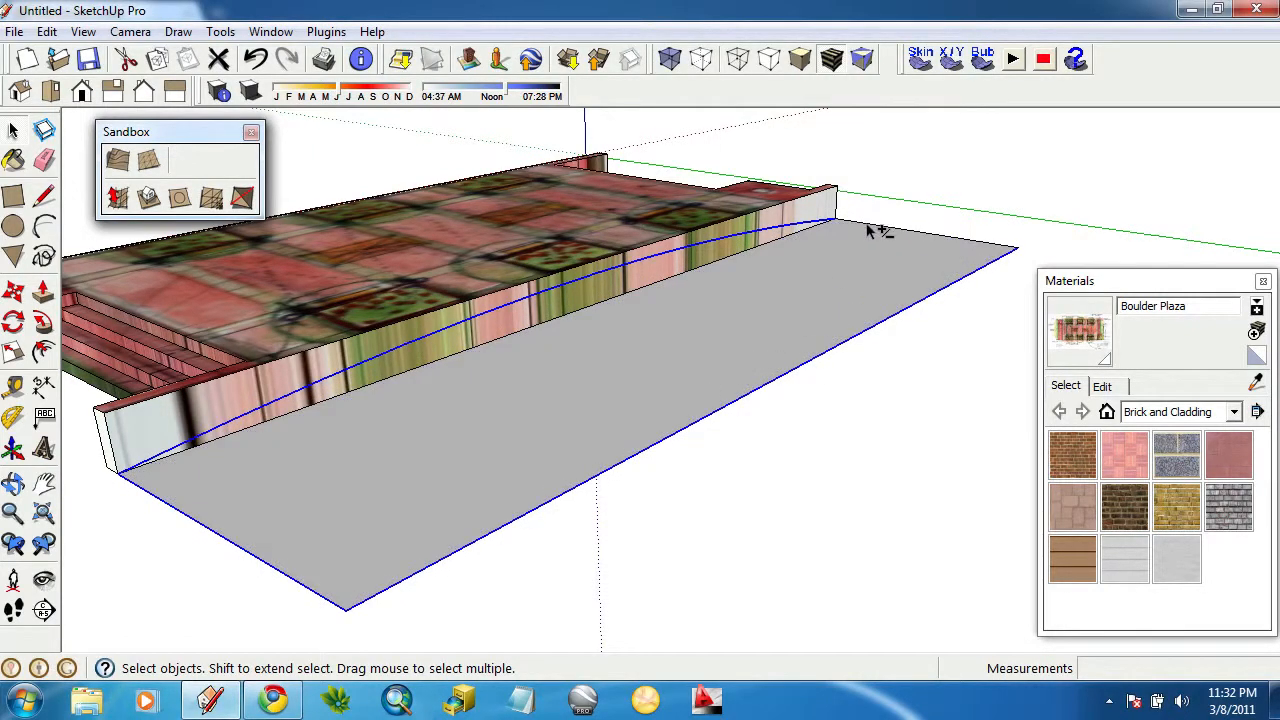
middle_click_drag(897, 252, 648, 293)
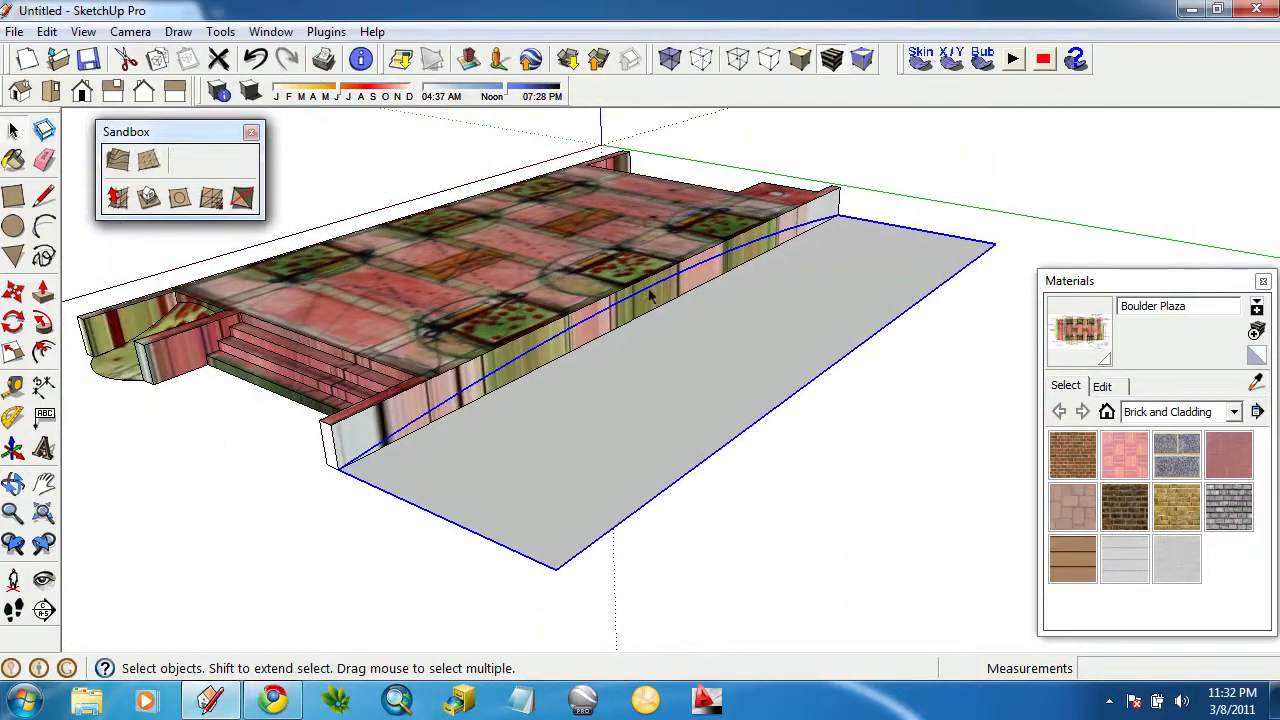
left_click(127, 167)
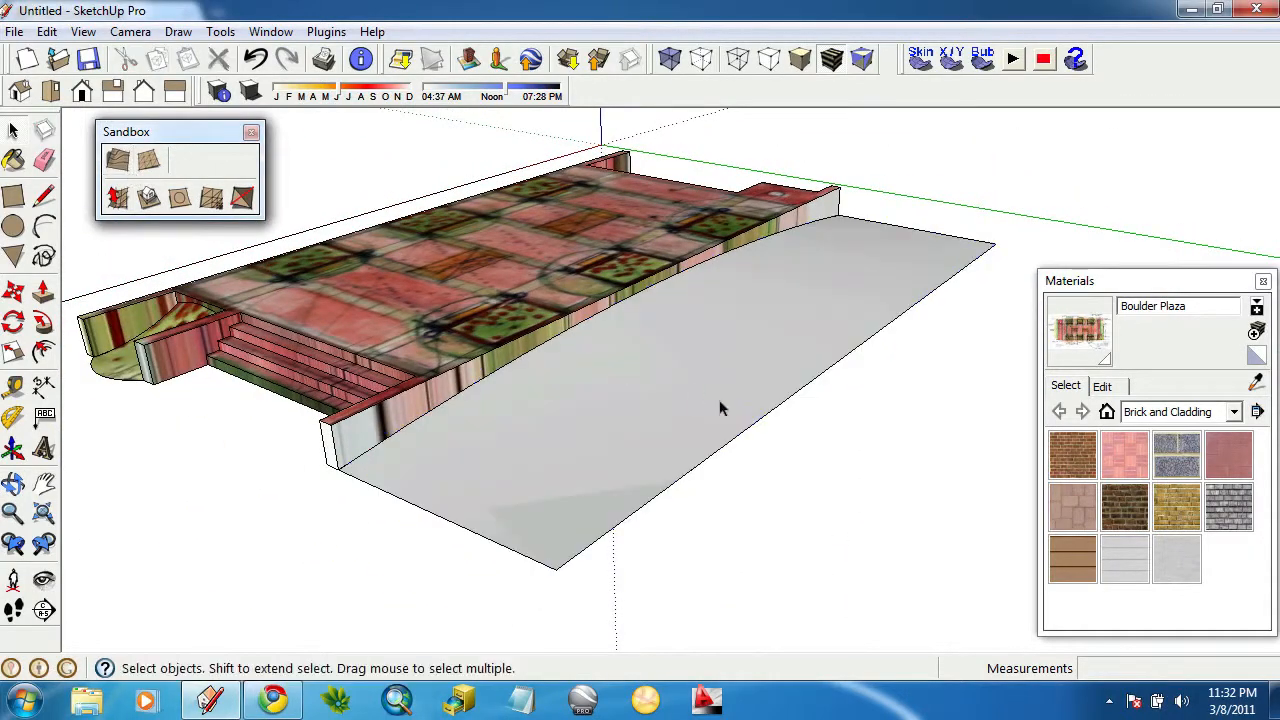
On the opposite side of the plaza, draw a ground-level arc outward from the wall's bottom corner beside the steps, bulging about 9' 2".
middle_click_drag(720, 401, 612, 272)
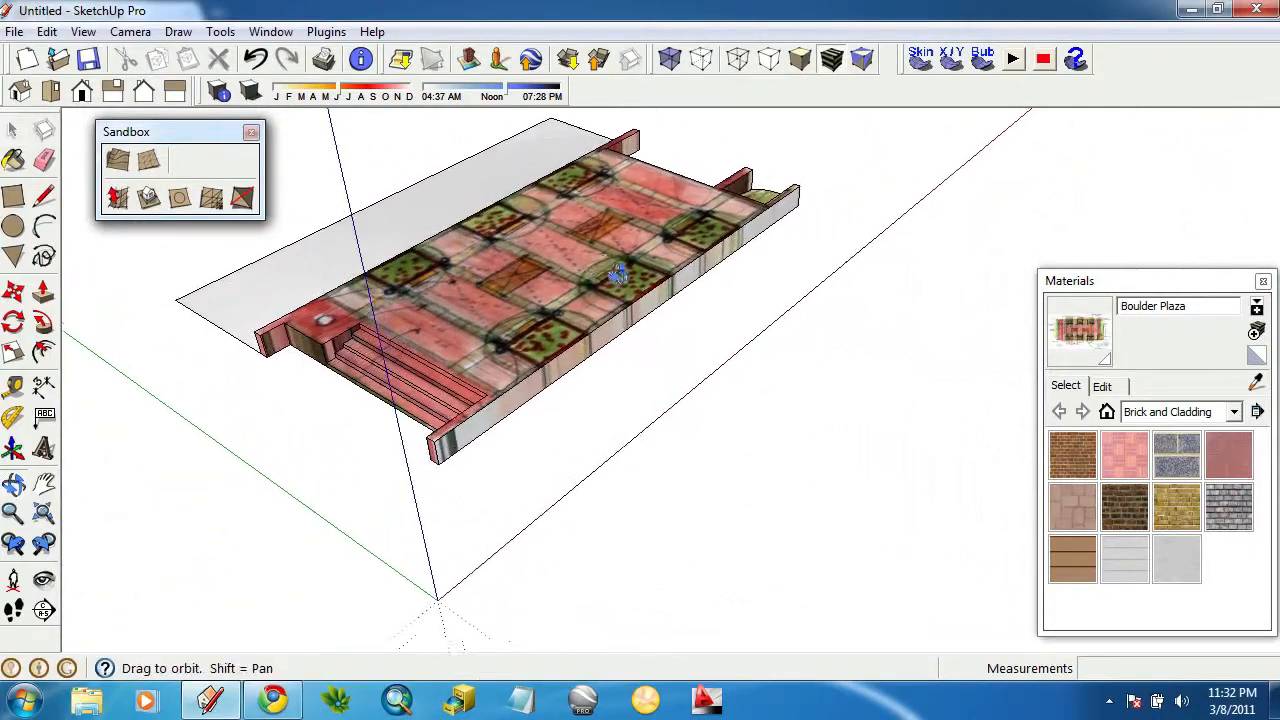
left_click(50, 228)
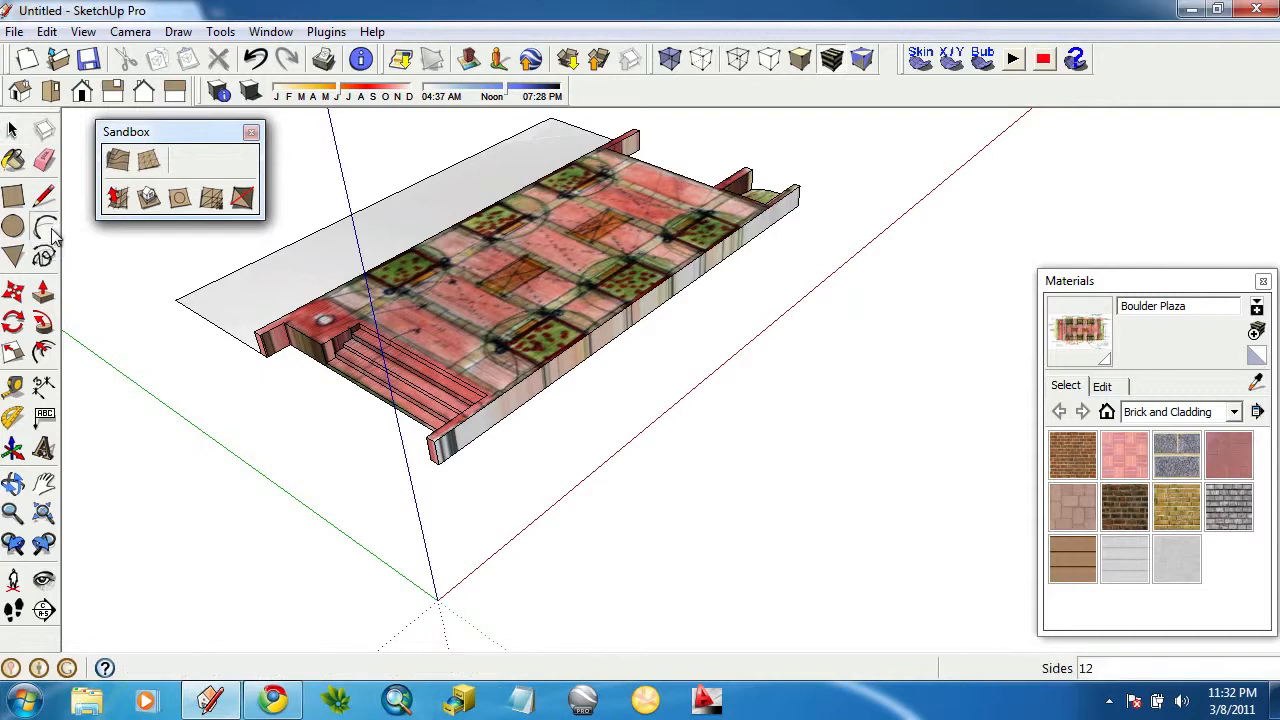
left_click(437, 463)
left_click(592, 528)
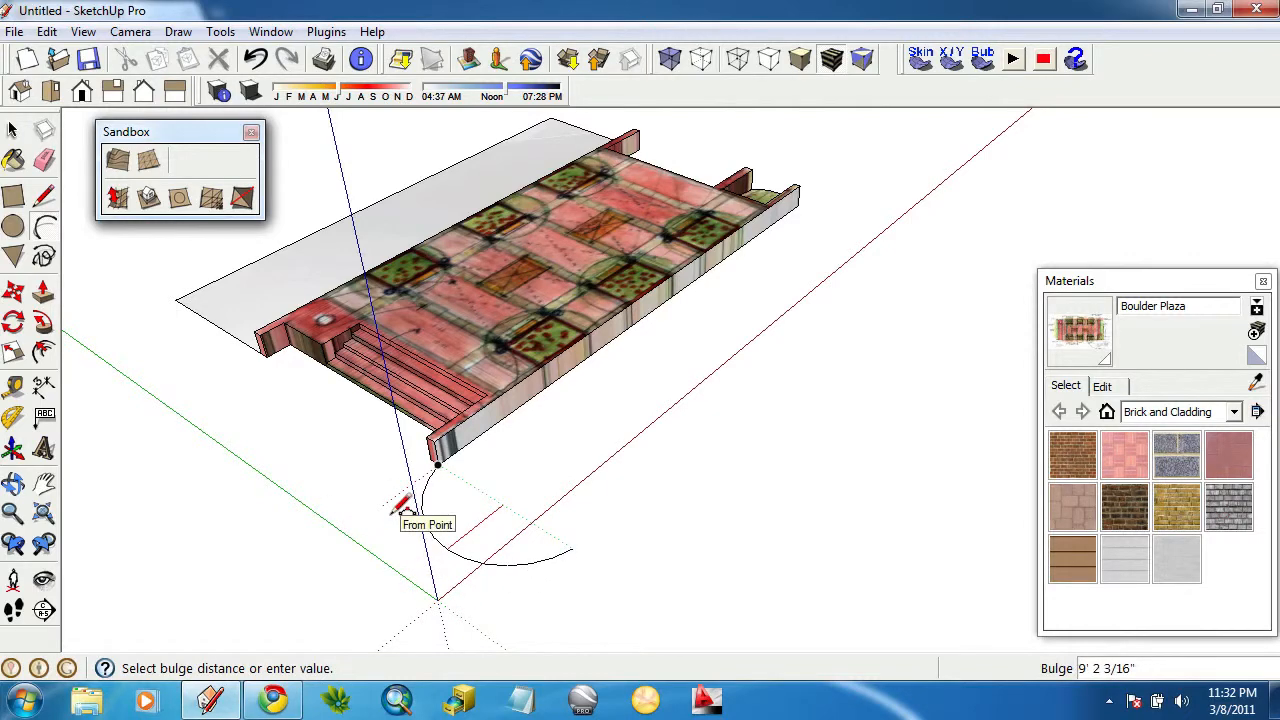
left_click(400, 507)
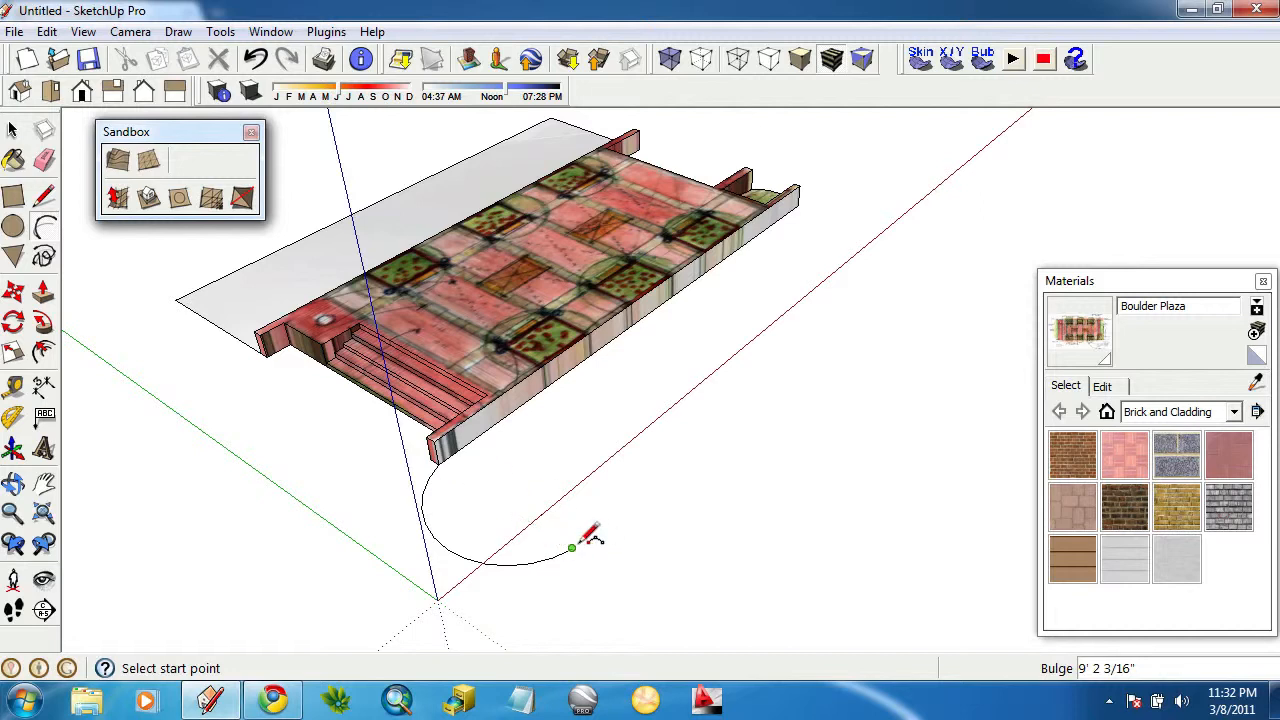
Continue the ground outline with a second arc from the first arc's end, curving back to the red axis.
left_click(574, 546)
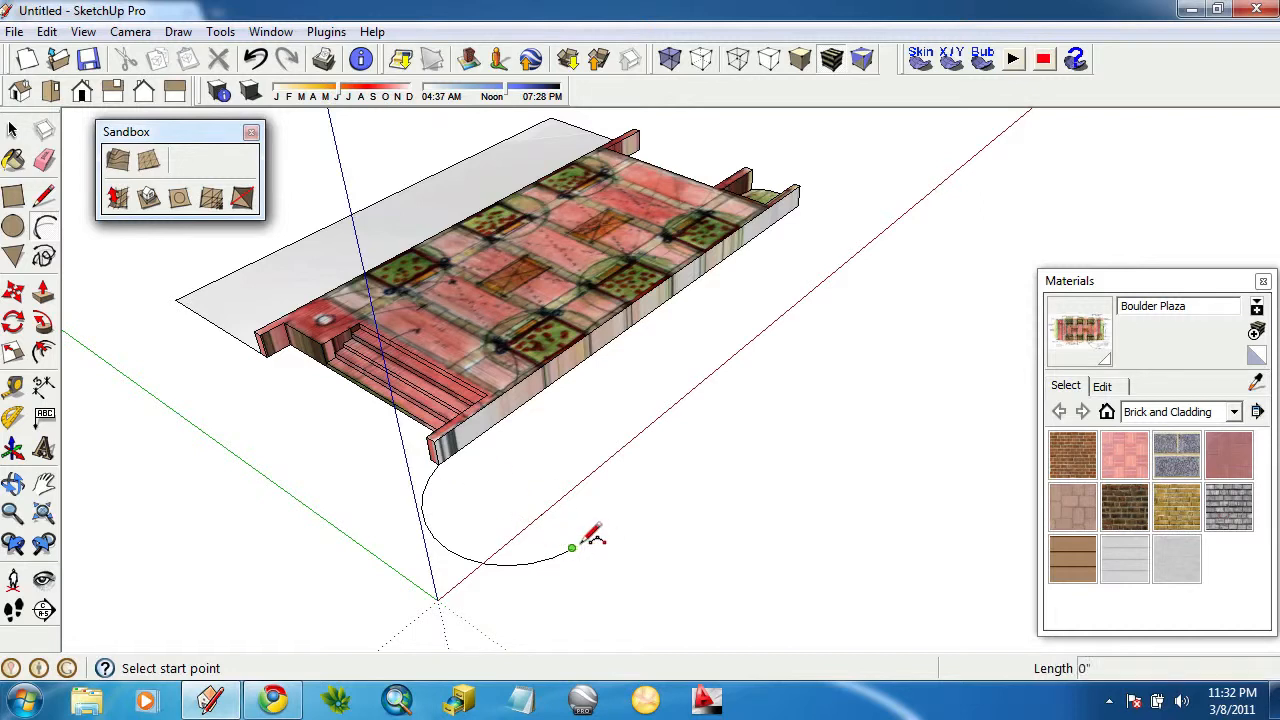
left_click(630, 440)
left_click(657, 442)
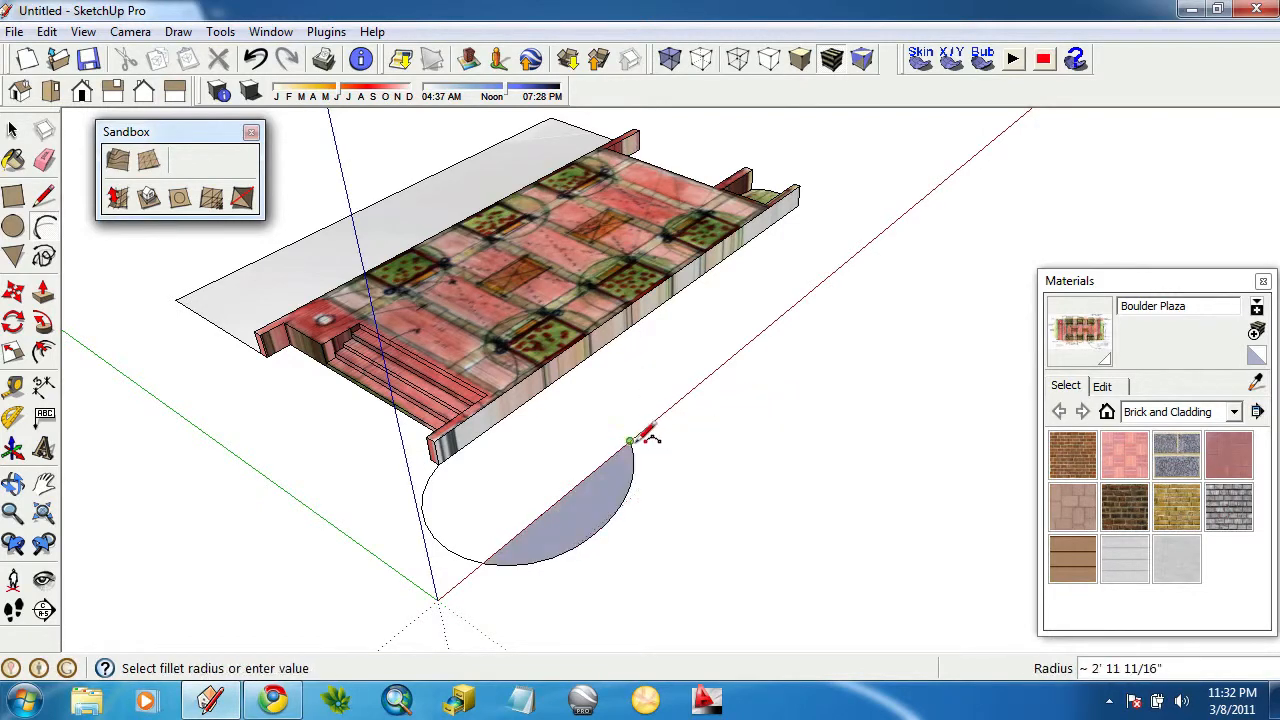
middle_click_drag(598, 558, 430, 560)
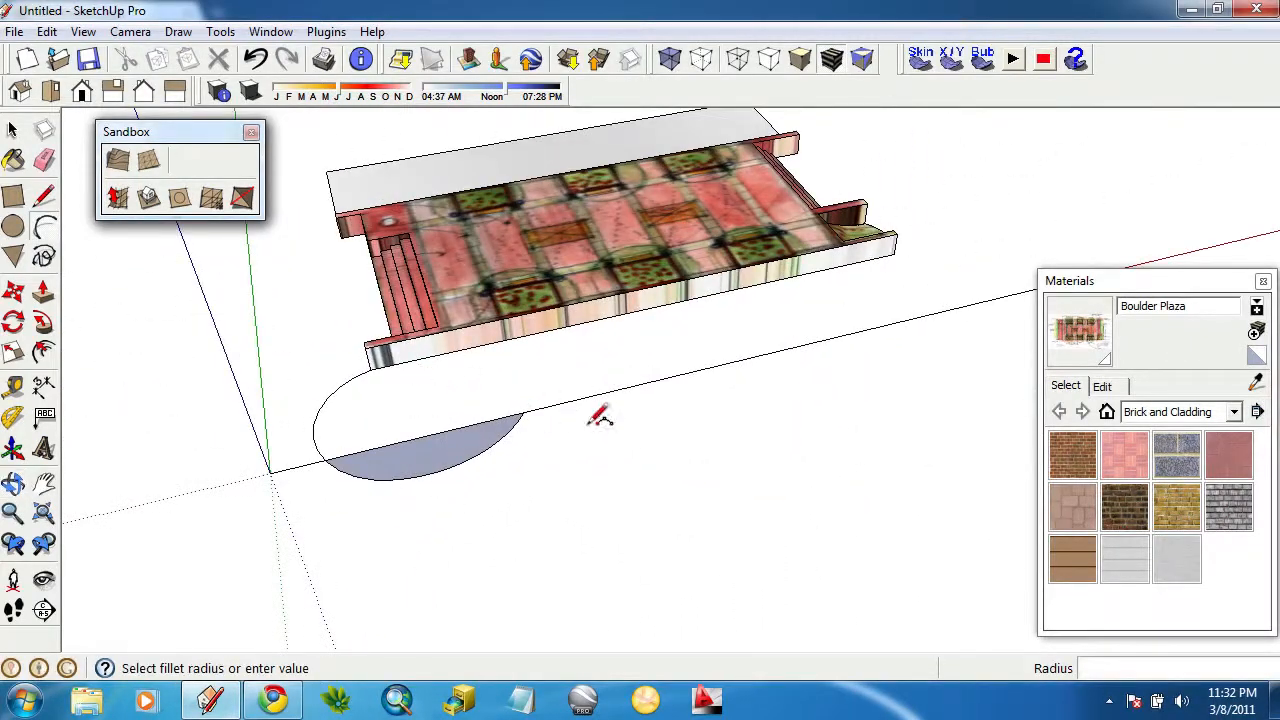
left_click(524, 412)
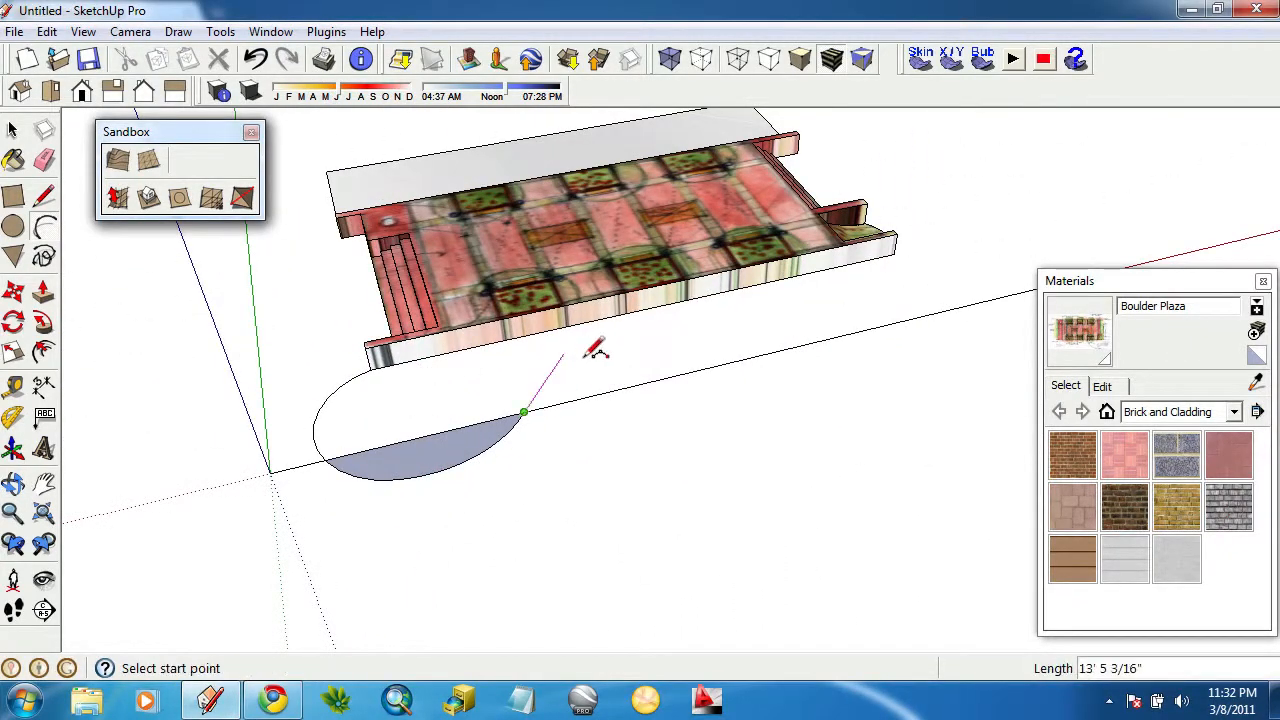
Erase the stray line running along the red axis through the curved outline.
left_click(42, 163)
left_click_drag(437, 450, 455, 406)
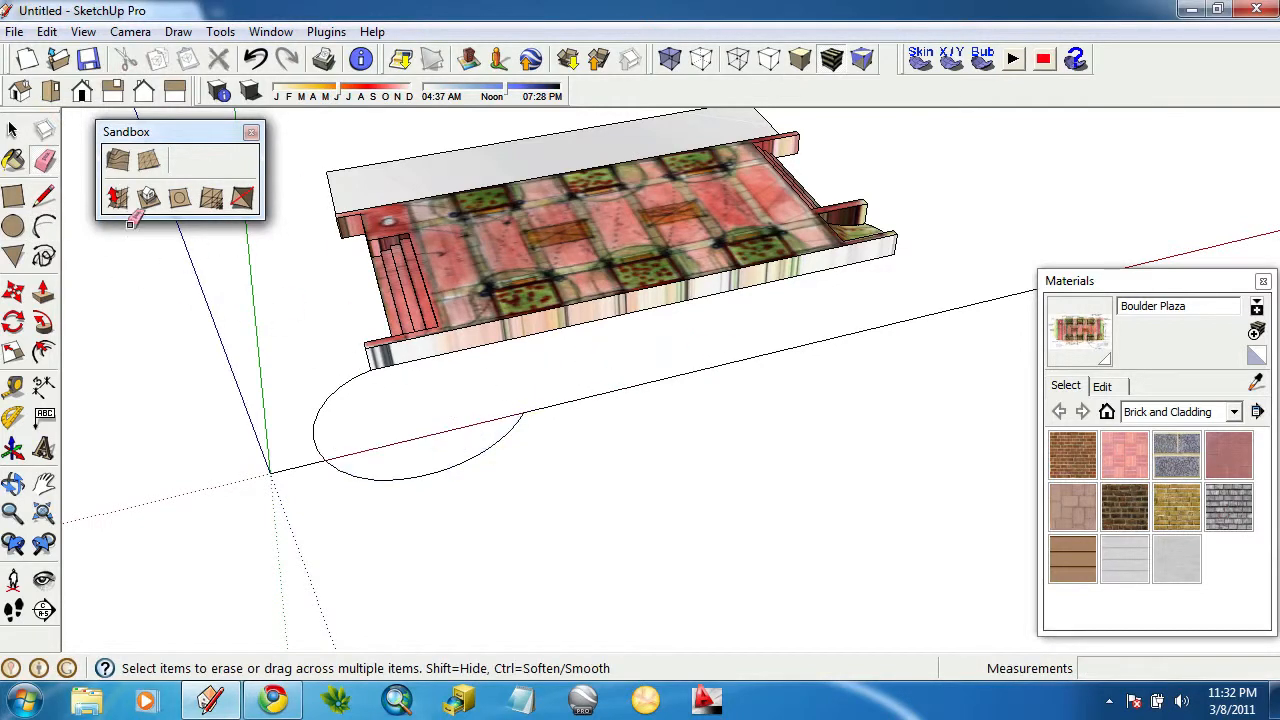
mouse_move(587, 416)
left_mouse_down()
mouse_move(597, 390)
mouse_move(928, 318)
left_mouse_up()
Continue the outline with an inward arc and a wide outward arc, and close it with an arc to the wall's far bottom corner.
left_click(13, 226)
left_click(523, 411)
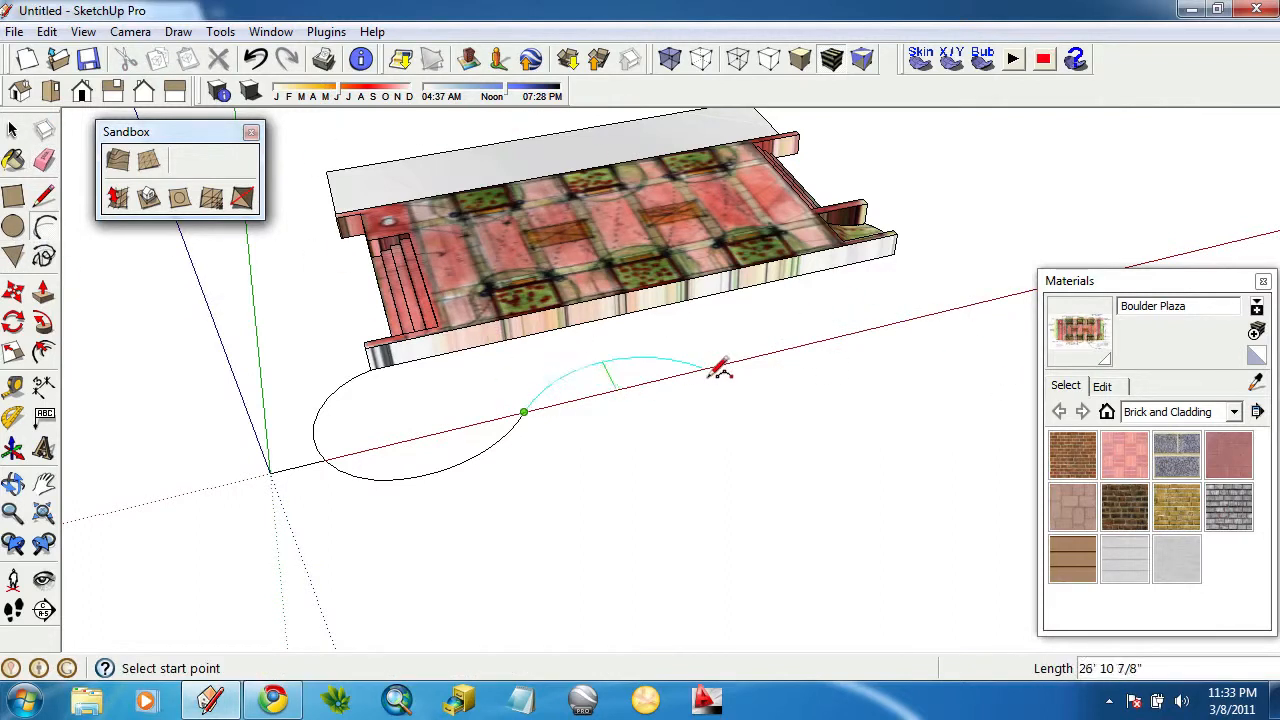
left_click(668, 377)
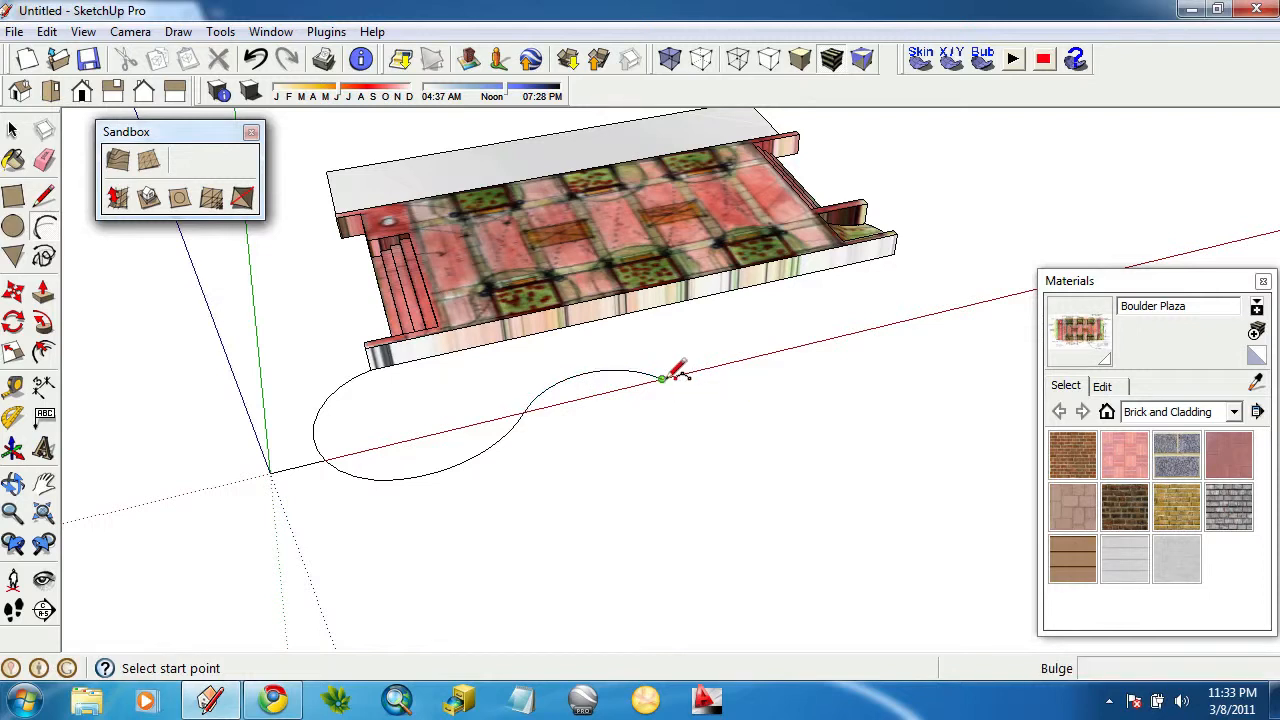
left_click(662, 378)
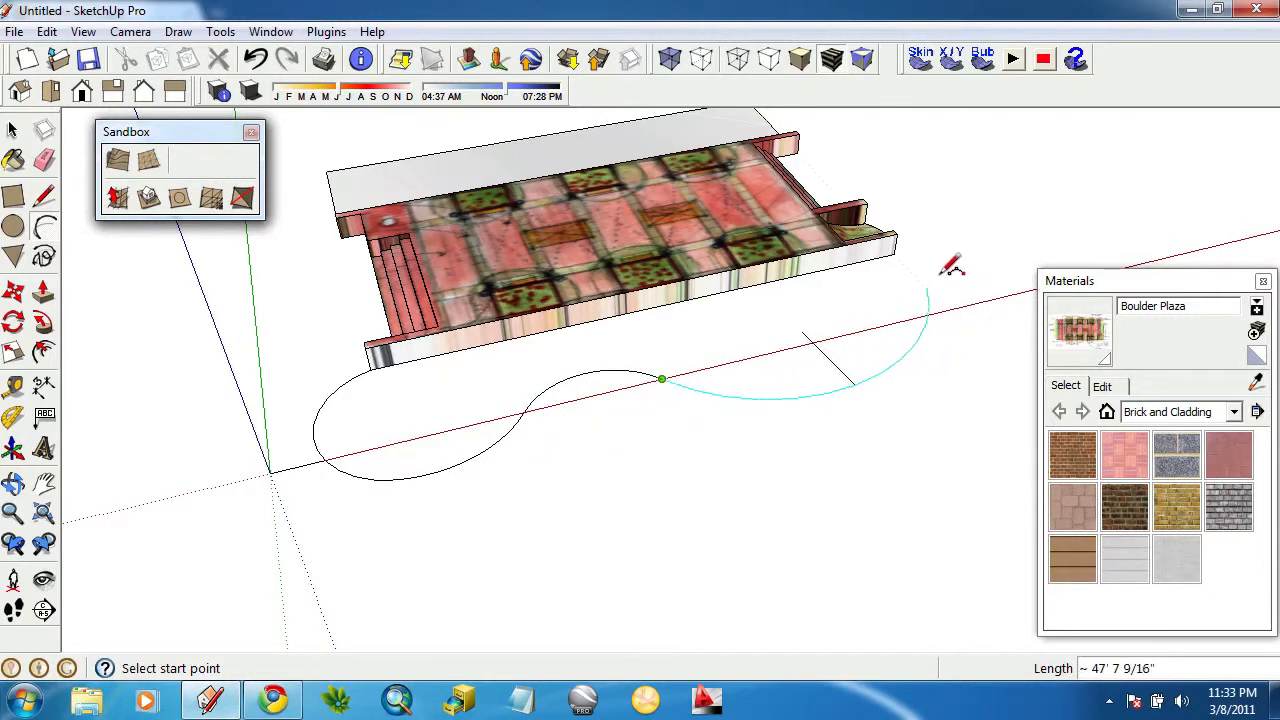
left_click(998, 326)
double_click(997, 327)
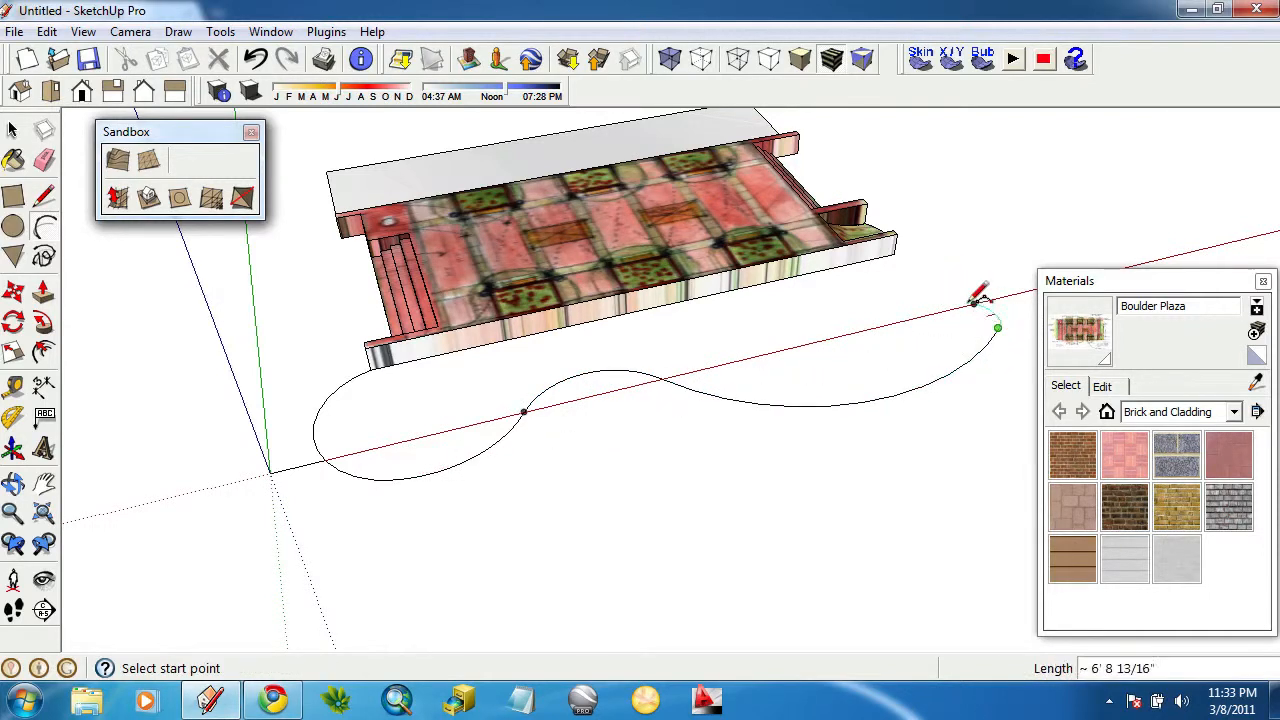
double_click(895, 254)
Draw a sloping line on the wall face from the bottom corner beside the steps to the top edge, about 19' 1" long.
middle_click_drag(880, 346, 975, 556)
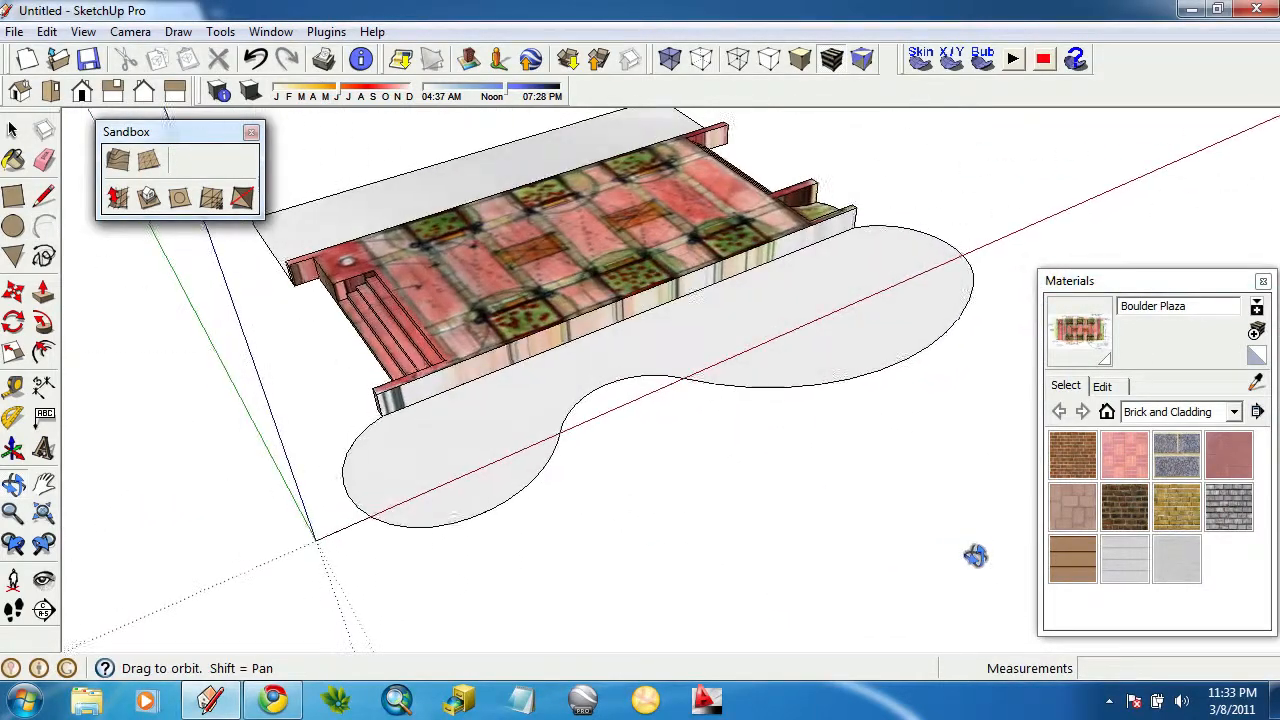
scroll(255, 280, "up", 1)
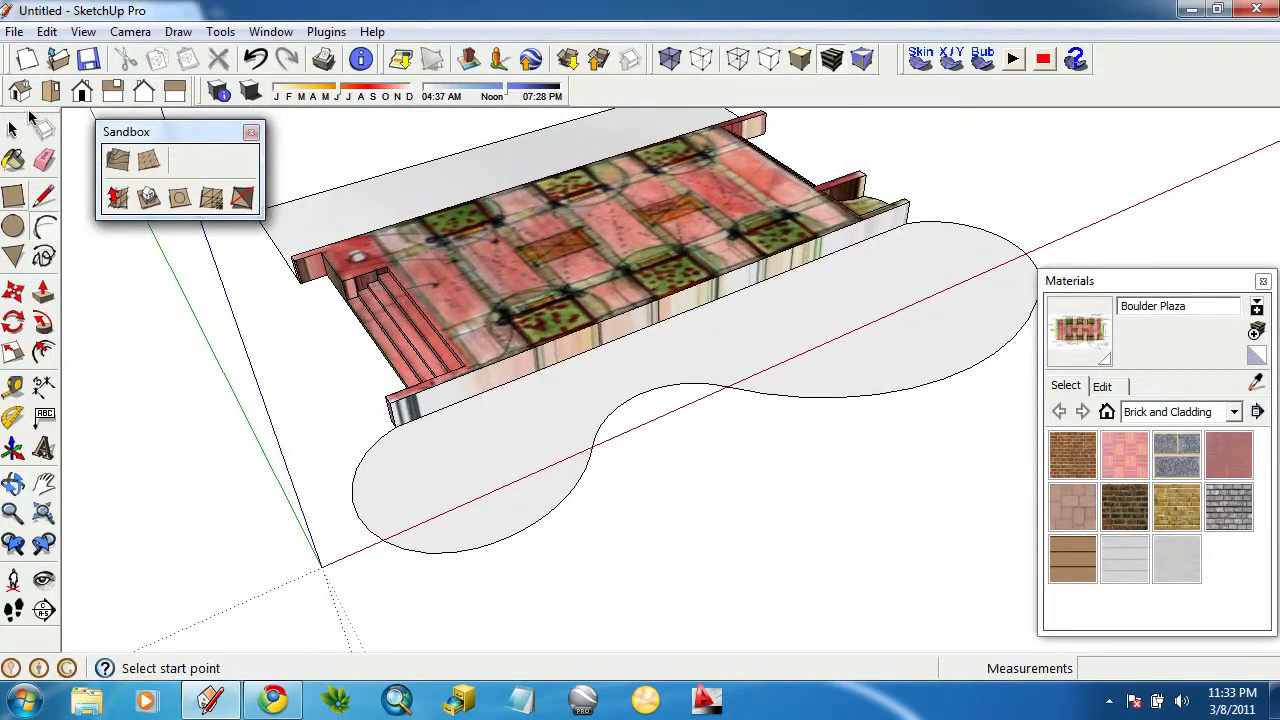
left_click(45, 227)
scroll(398, 425, "up", 2)
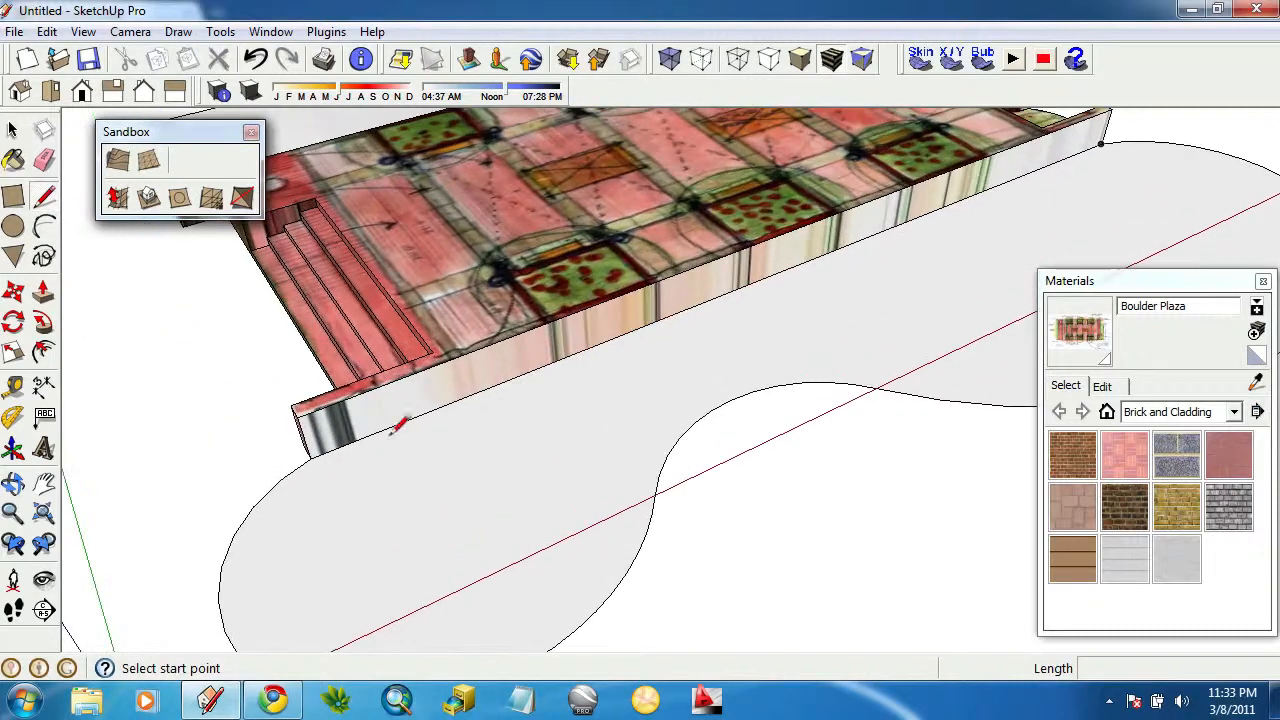
left_click(312, 455)
left_click(538, 327)
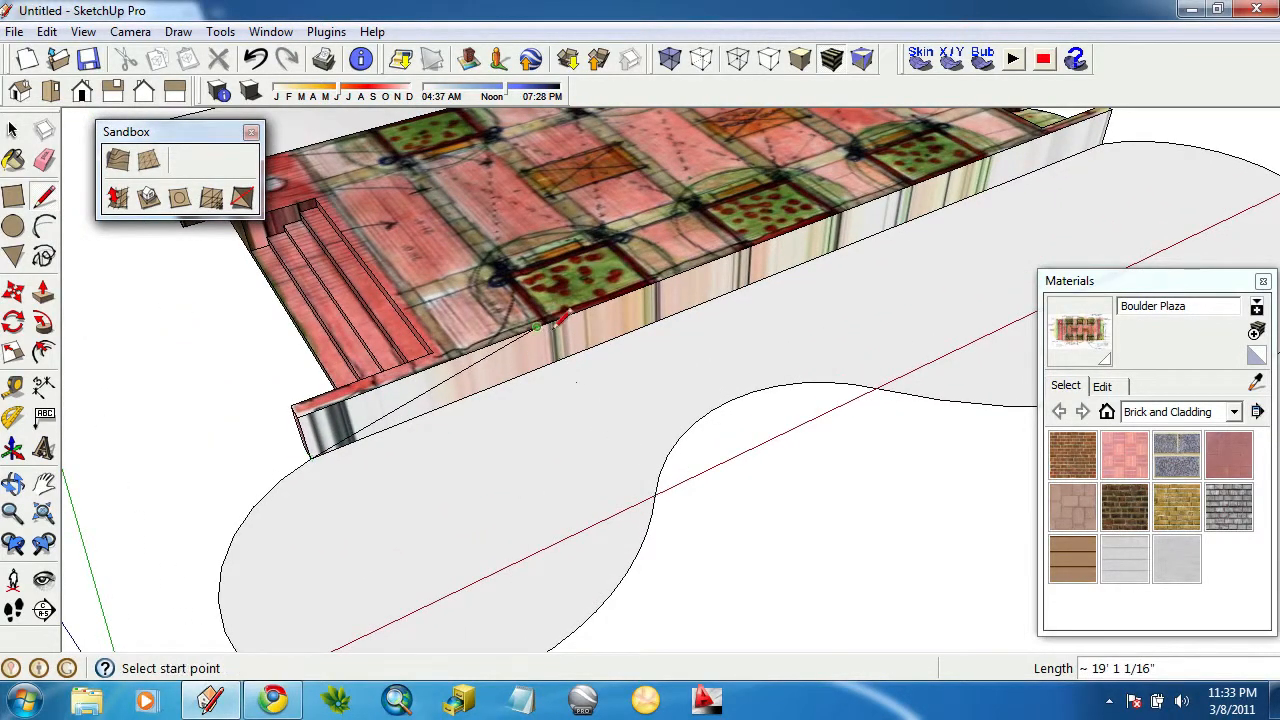
Draw a matching sloping line from the wall's other bottom corner up to its top edge, about 27' 5" long.
middle_click_drag(556, 322, 360, 400)
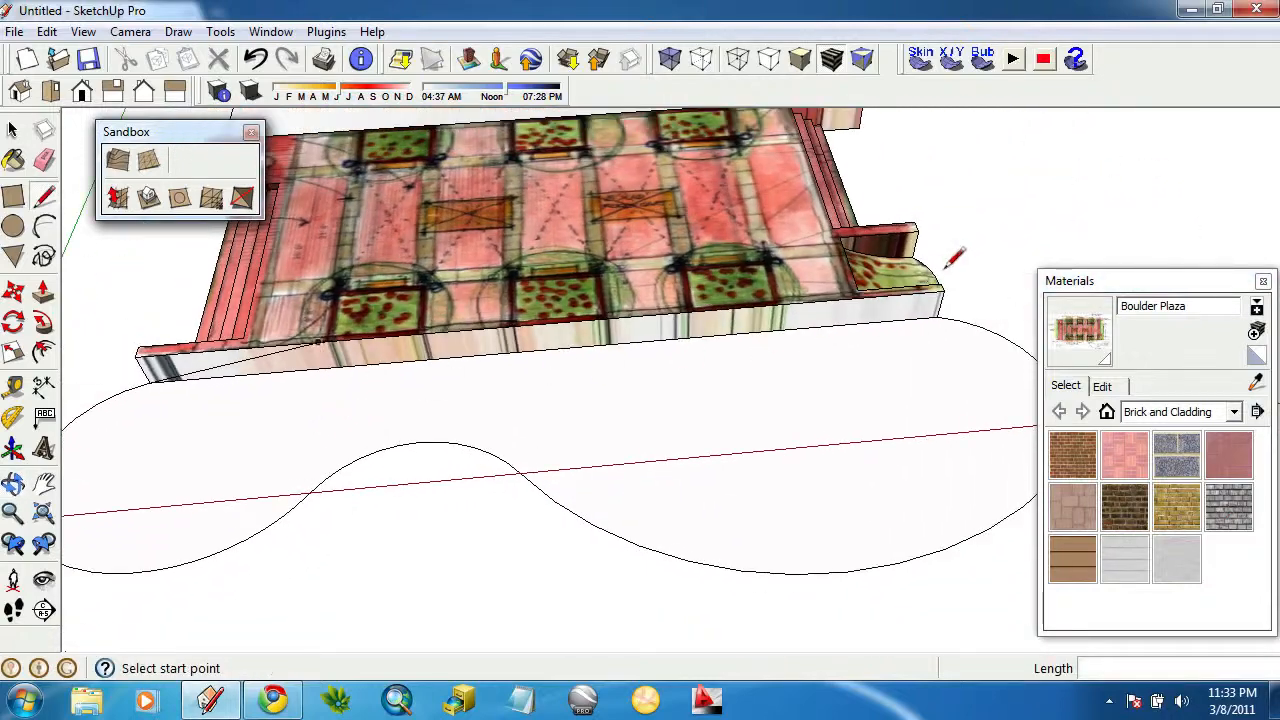
left_click(937, 317)
left_click(700, 327)
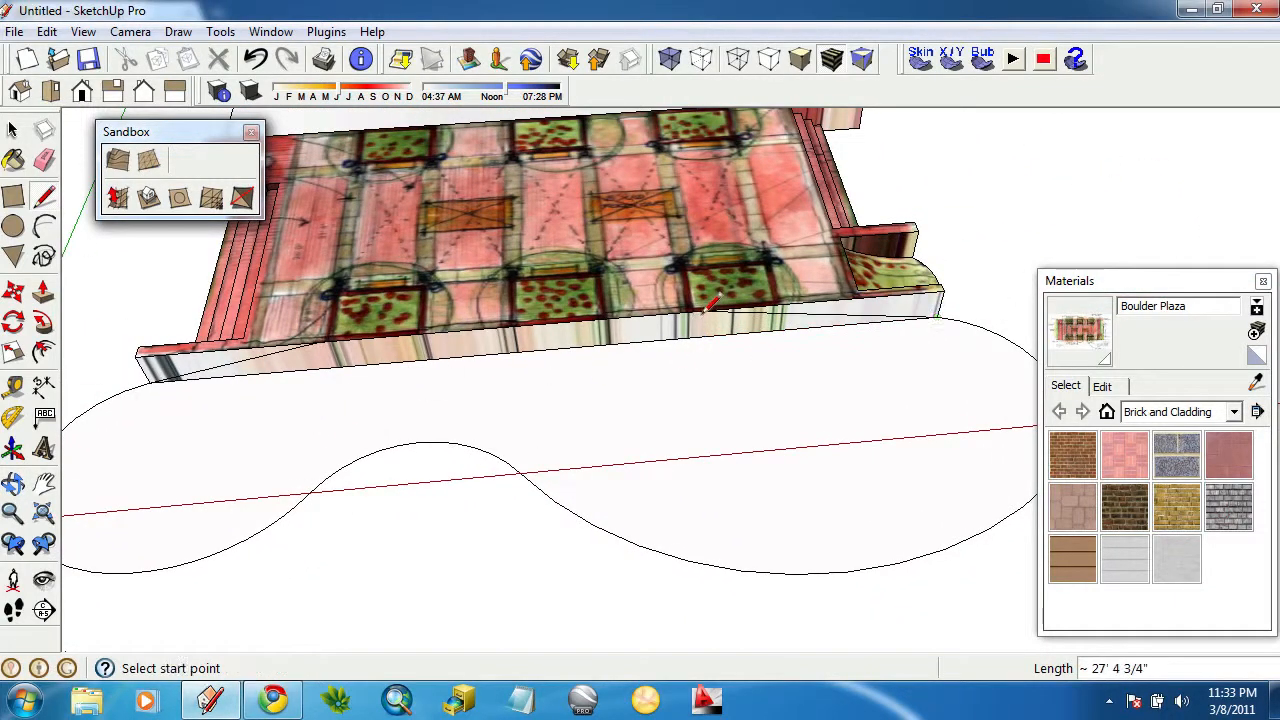
Generate a Sandbox From Contours surface from the two sloping lines, the curved outline arcs and the wall's top edge between them.
middle_click_drag(712, 305, 852, 345)
middle_click_drag(600, 365, 340, 294)
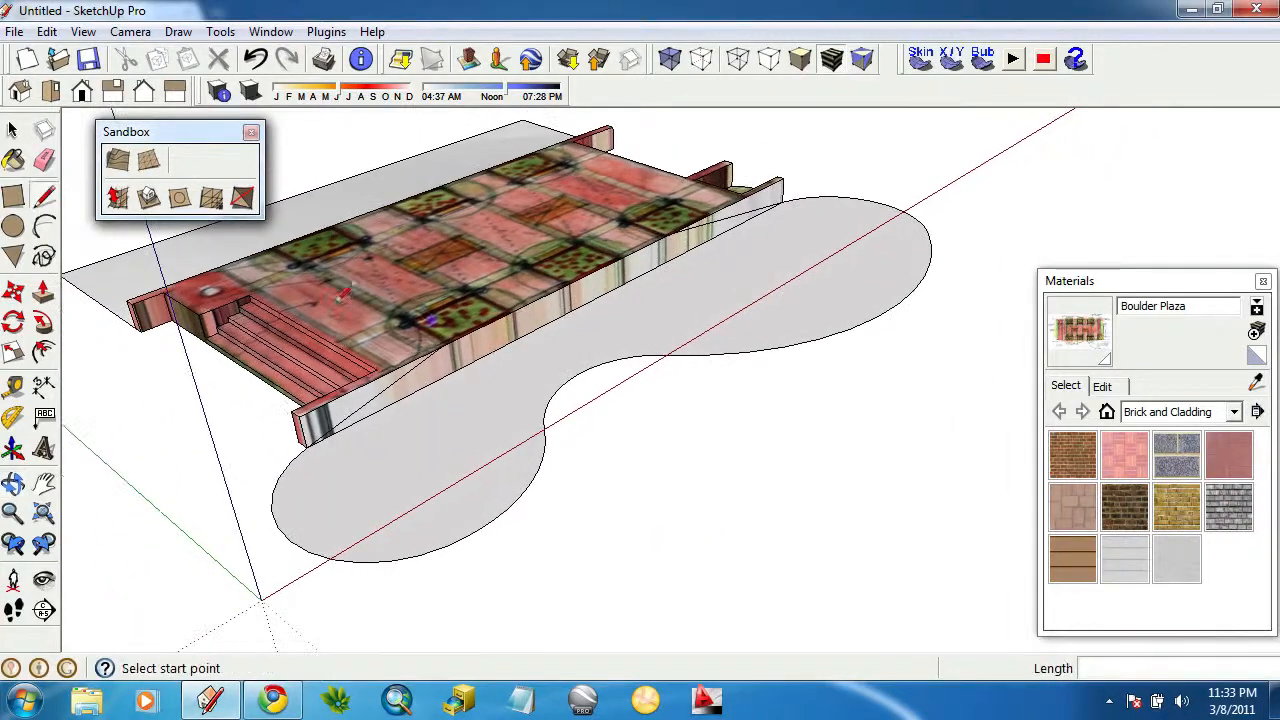
left_click(12, 130)
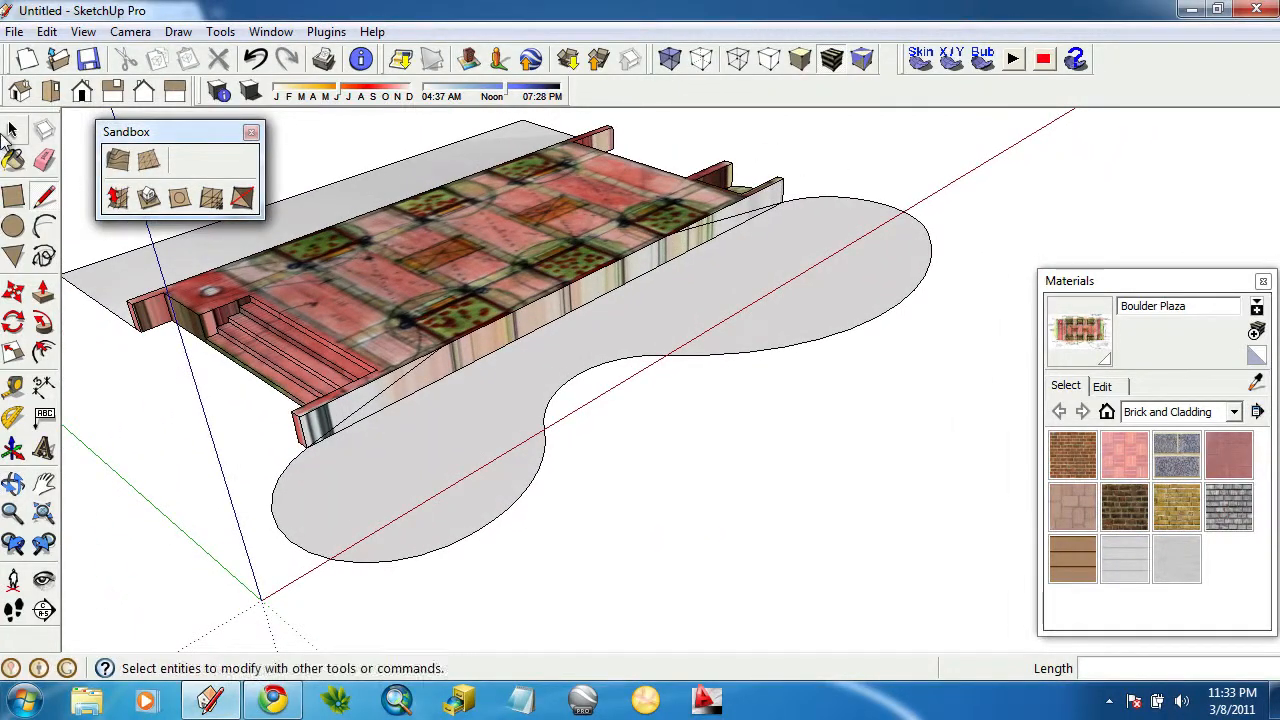
left_click(391, 389)
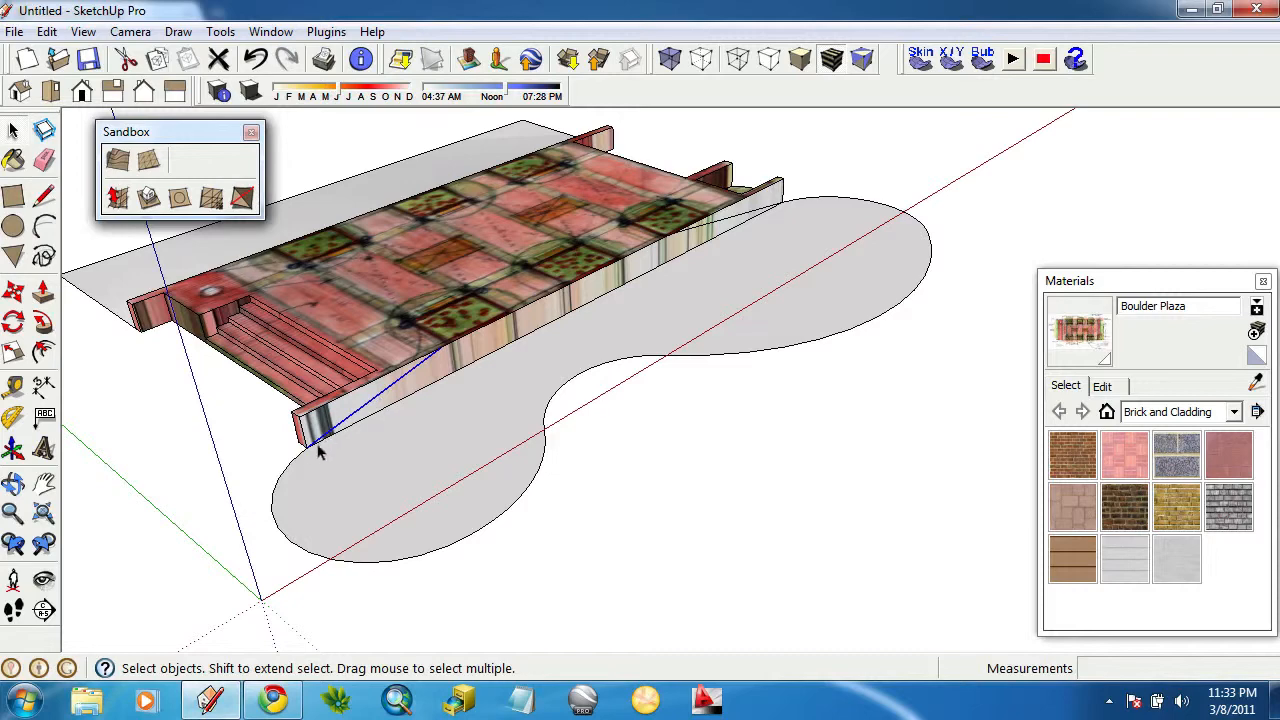
left_click(487, 524, "shift")
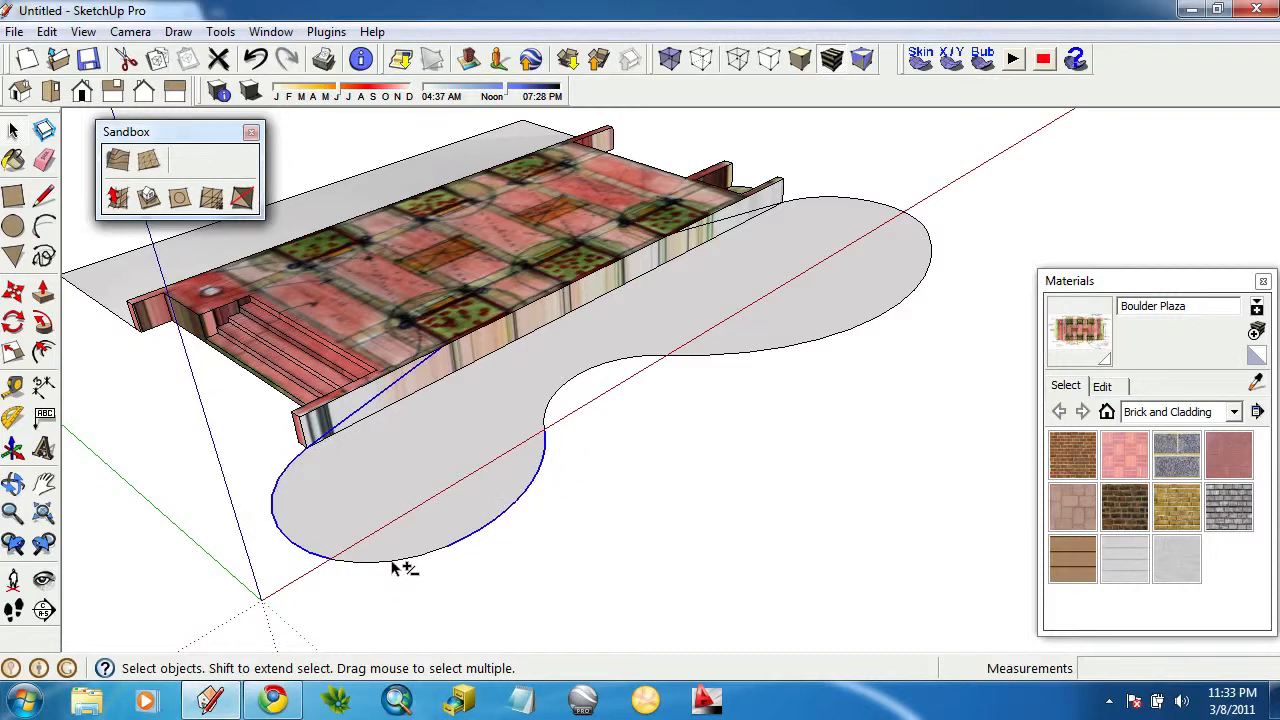
left_click(548, 412, "shift")
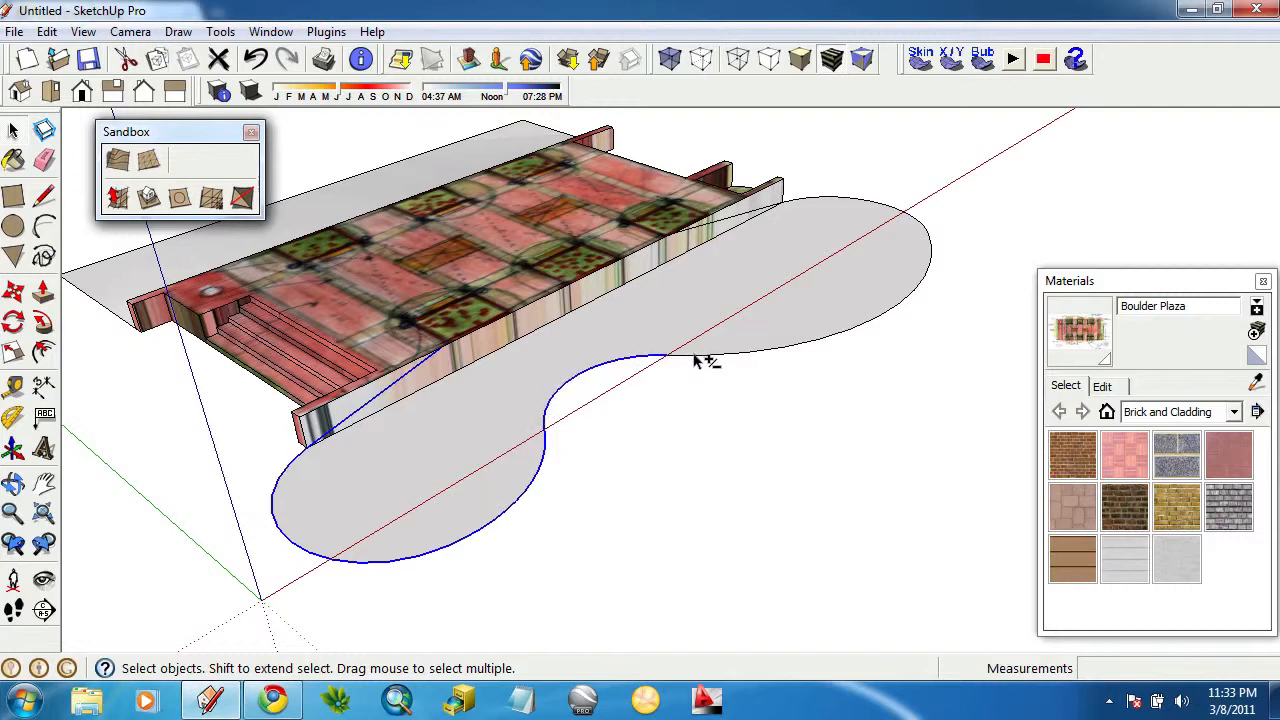
left_click(856, 334, "shift")
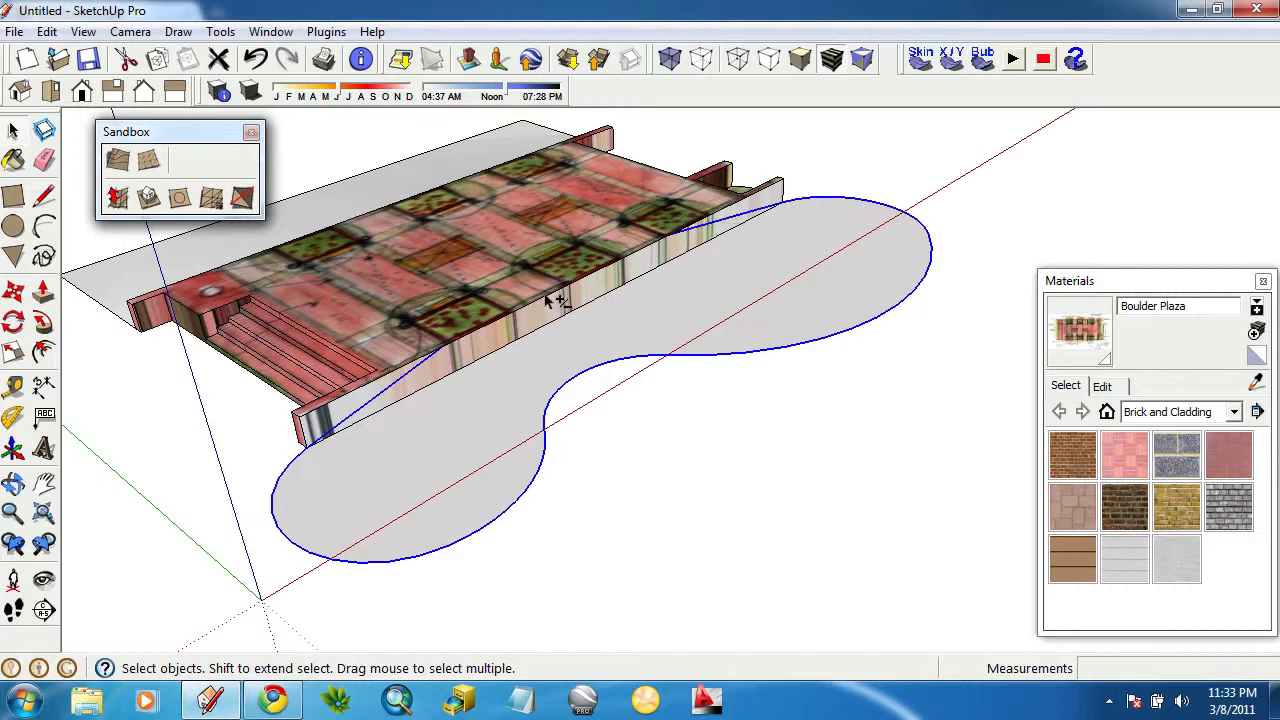
middle_click_drag(548, 300, 631, 419)
middle_click_drag(326, 304, 378, 207)
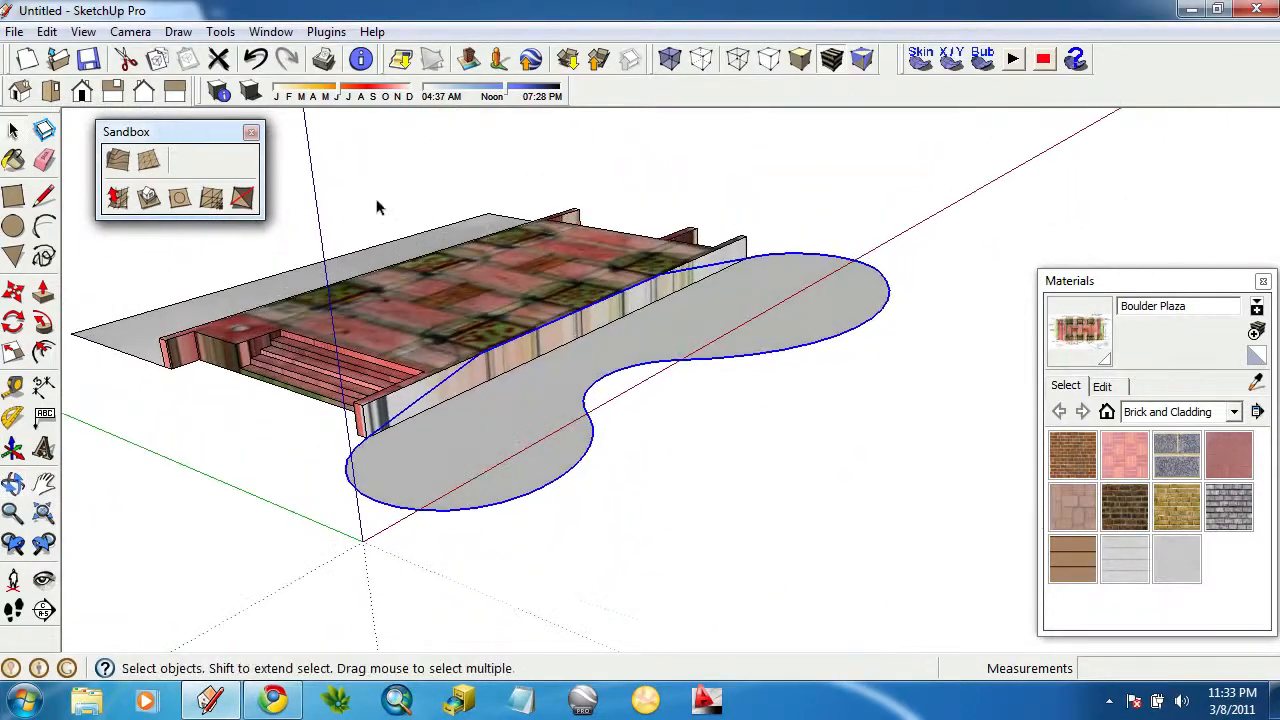
left_click(125, 168)
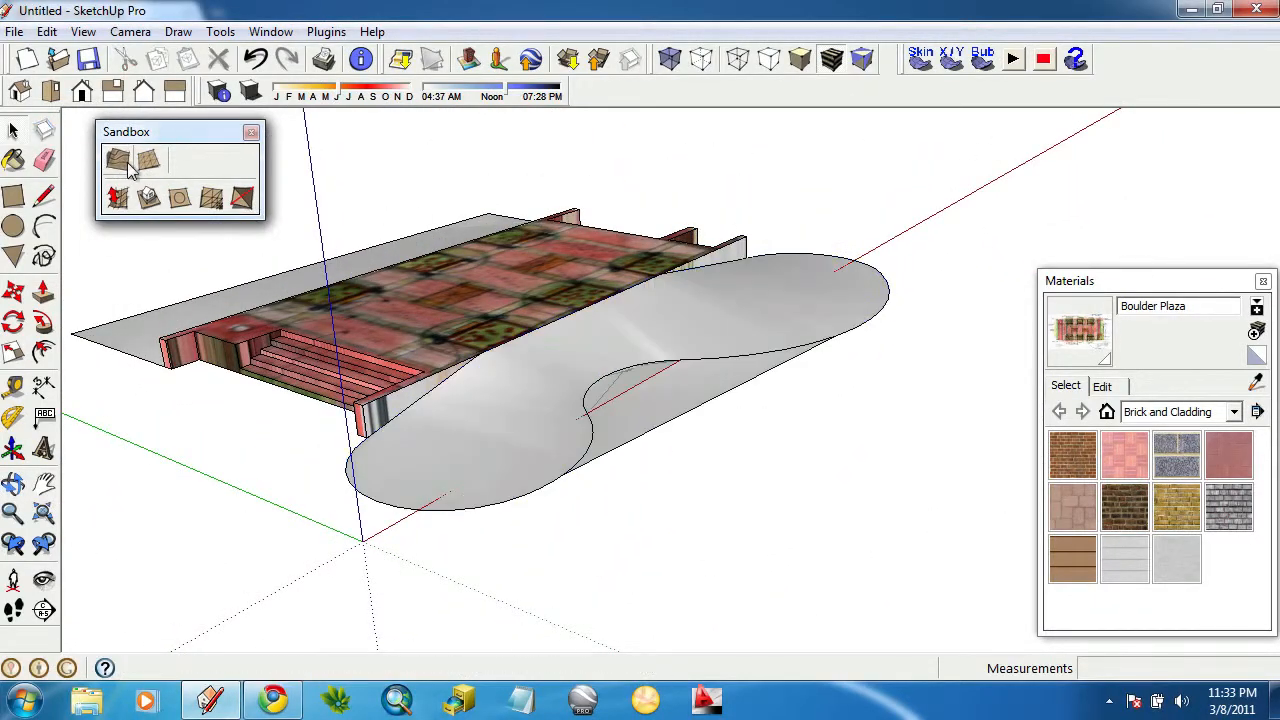
Open the new curved terrain group for editing and turn on the display of hidden geometry.
middle_click_drag(737, 487, 478, 562)
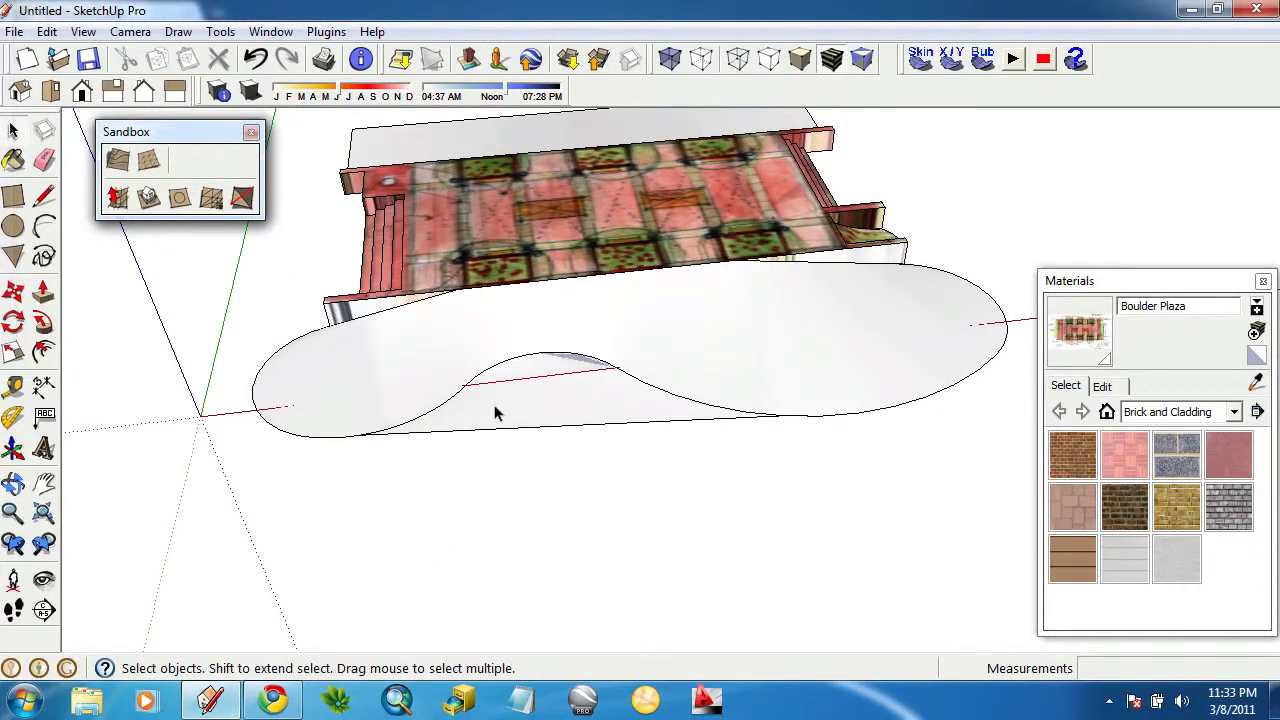
middle_click_drag(564, 450, 588, 352)
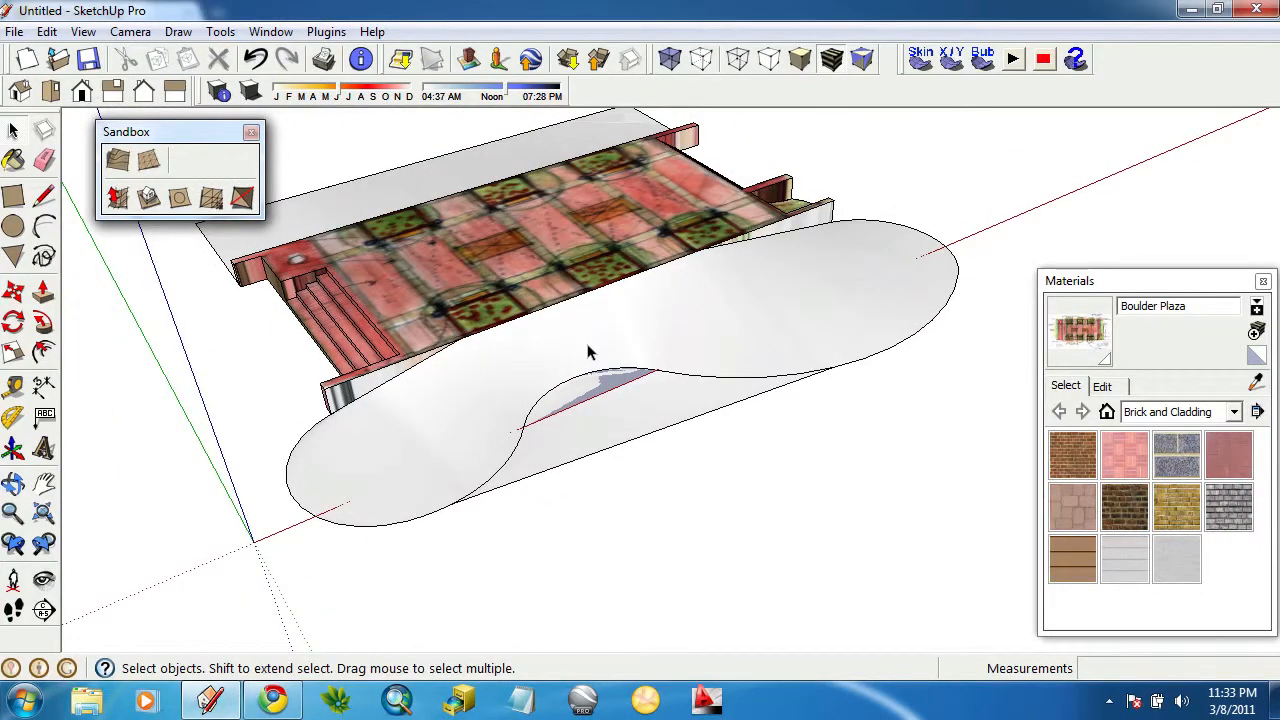
middle_click_drag(512, 462, 522, 390)
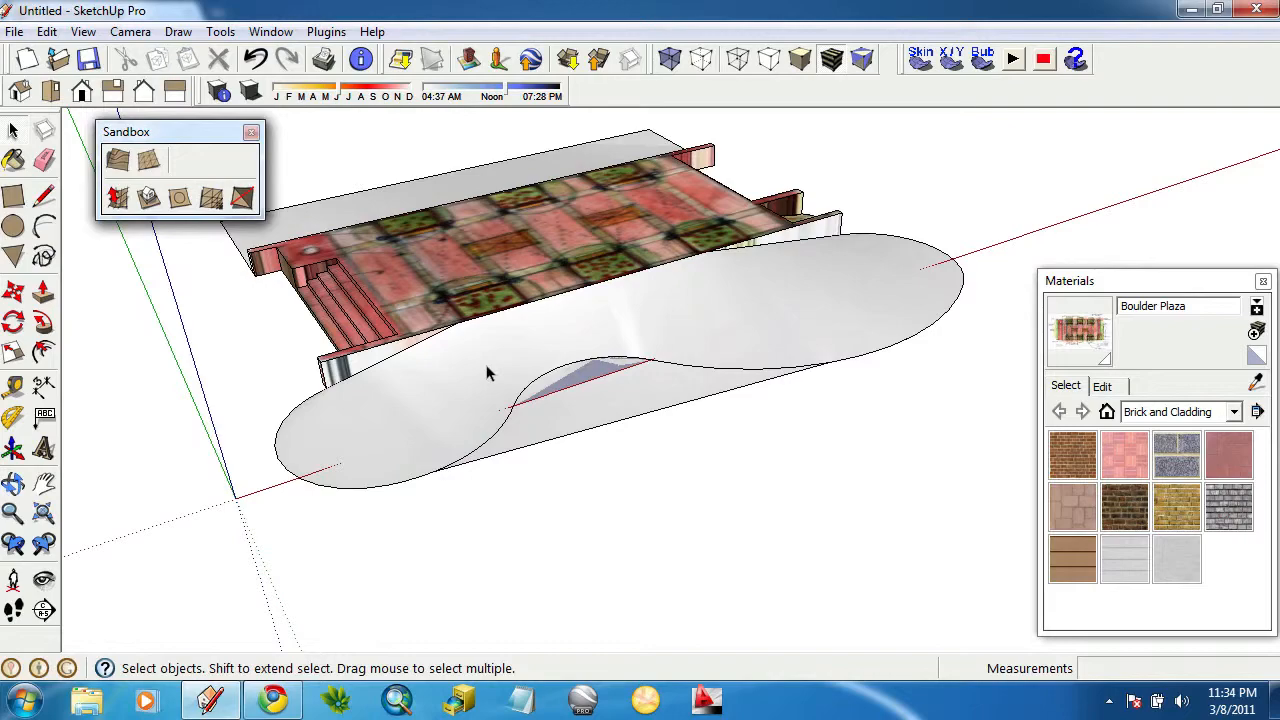
double_click(513, 385)
middle_click_drag(647, 461, 644, 475)
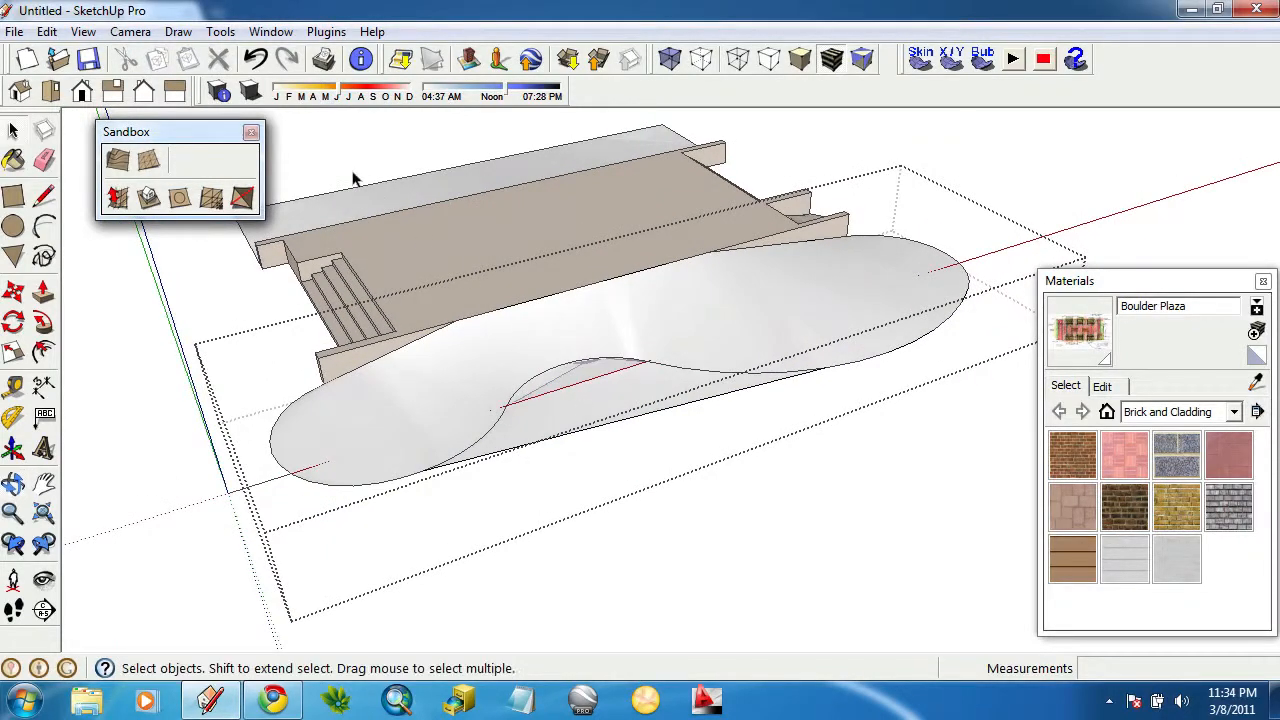
left_click(83, 32)
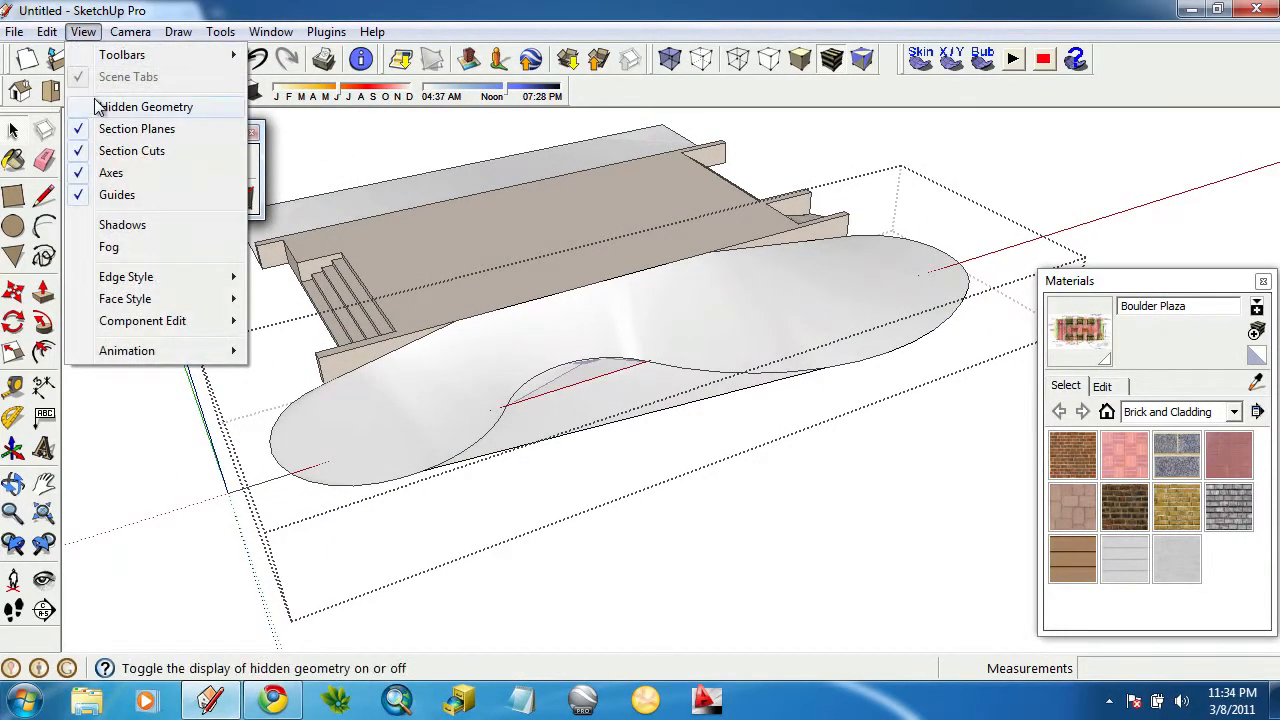
left_click(105, 106)
Erase the excess triangulated faces that bridge the inward curve outside the terrain outline.
scroll(563, 370, "up", 3)
mouse_move(563, 370)
middle_mouse_down()
mouse_move(586, 409)
mouse_move(640, 315)
mouse_move(791, 271)
mouse_move(718, 317)
mouse_move(780, 385)
middle_mouse_up()
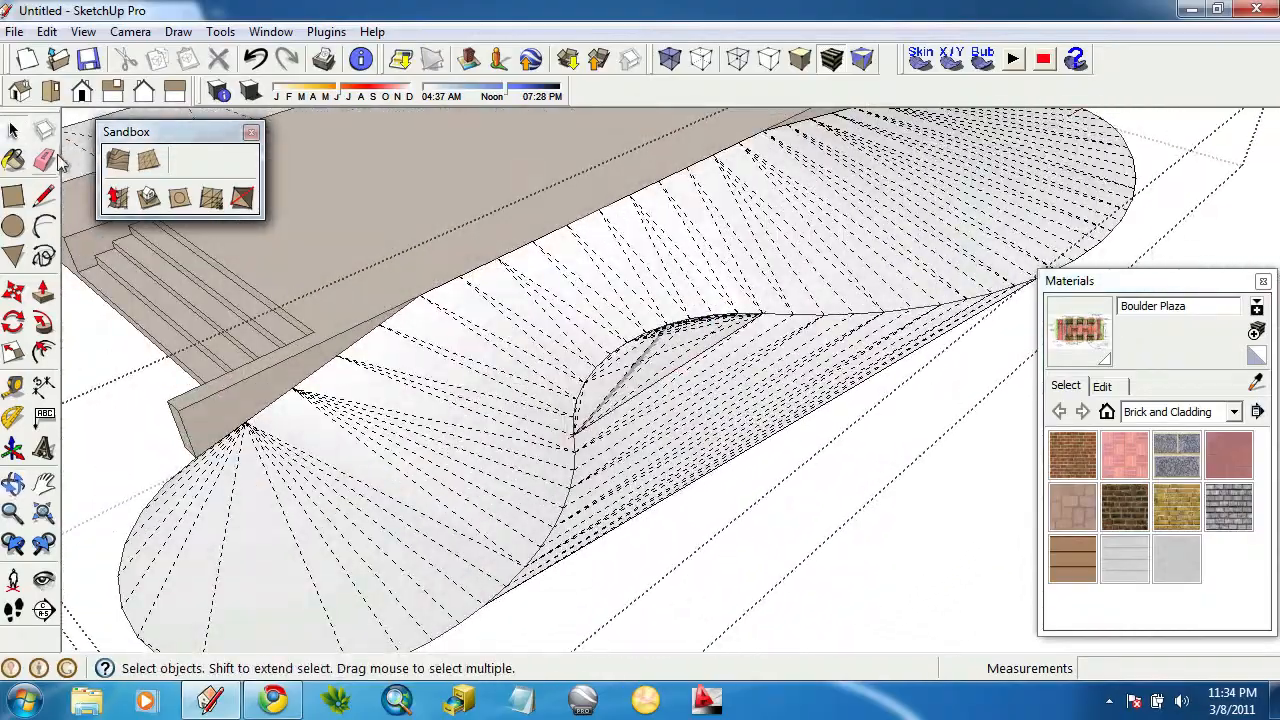
key("e")
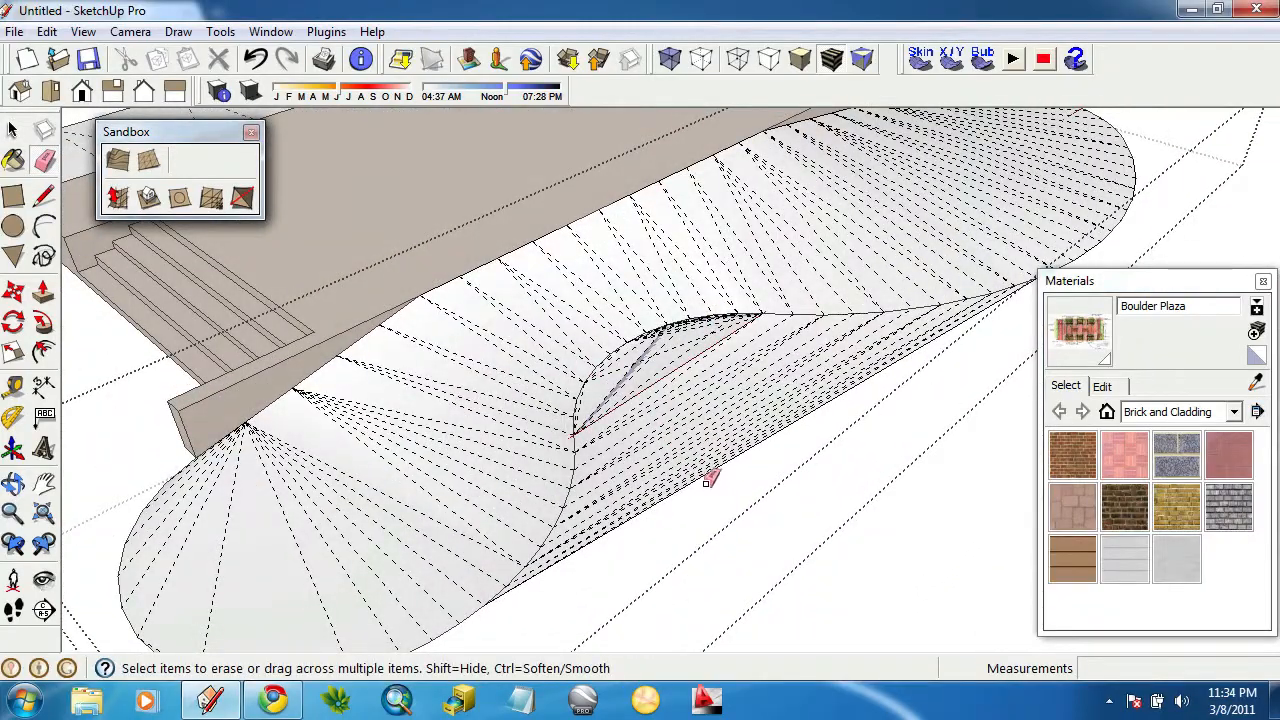
left_click_drag(706, 482, 672, 449)
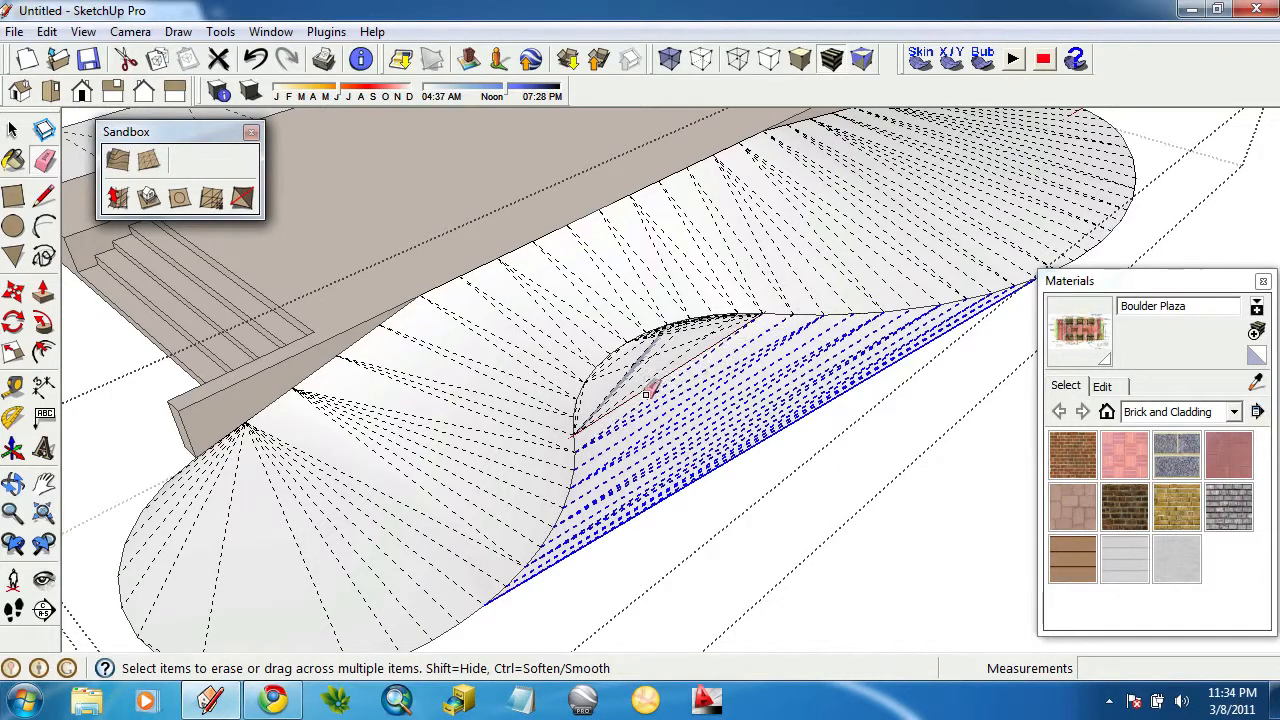
left_click_drag(630, 358, 623, 360)
Erase the remaining thin sliver triangles along the inside of the terrain's inward curve.
scroll(623, 360, "up", 8)
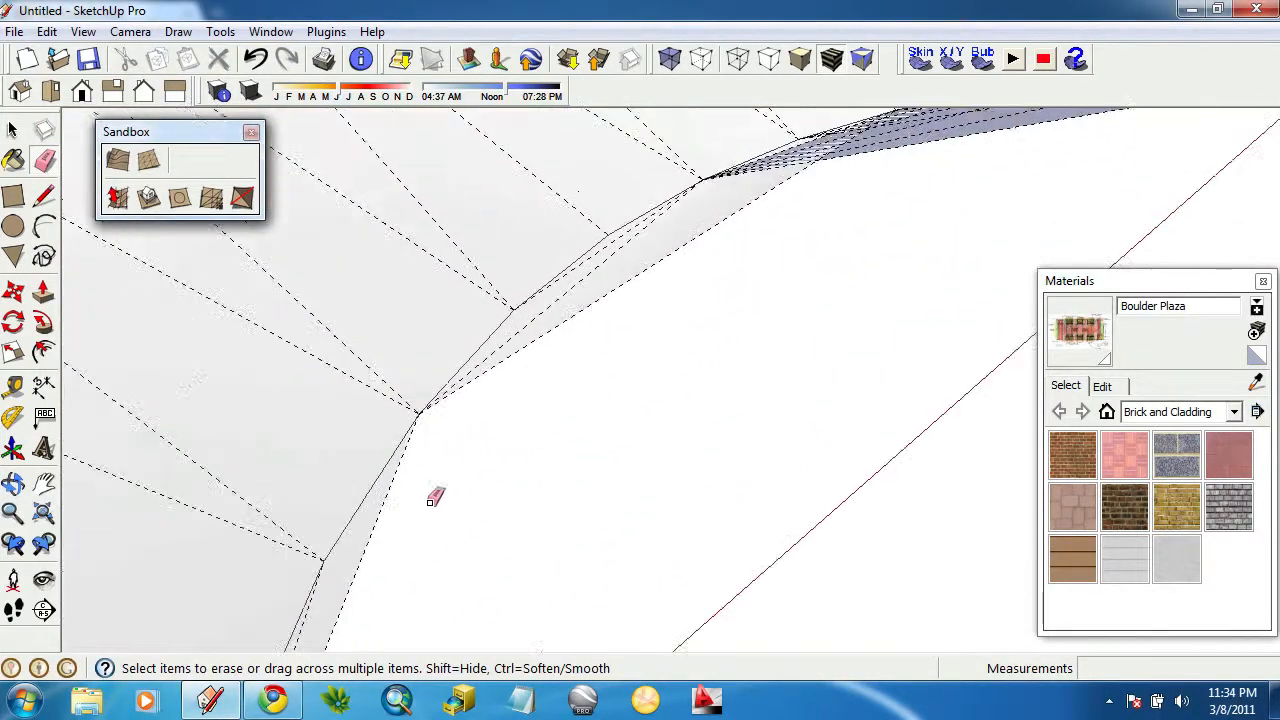
scroll(355, 585, "down", 3)
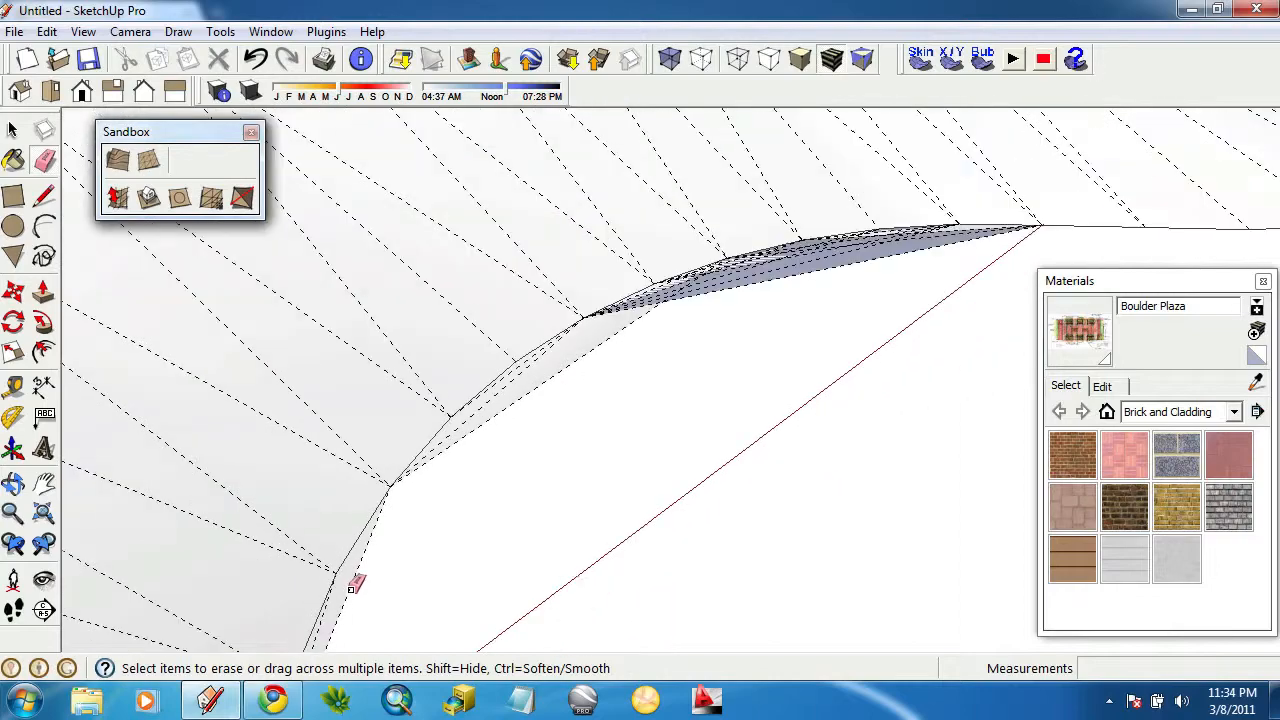
middle_click_drag(357, 584, 518, 487)
left_click_drag(515, 532, 489, 566)
left_click_drag(737, 263, 648, 291)
scroll(918, 198, "up", 4)
mouse_move(893, 203)
left_mouse_down()
mouse_move(852, 168)
mouse_move(790, 145)
left_mouse_up()
scroll(843, 205, "up", 3)
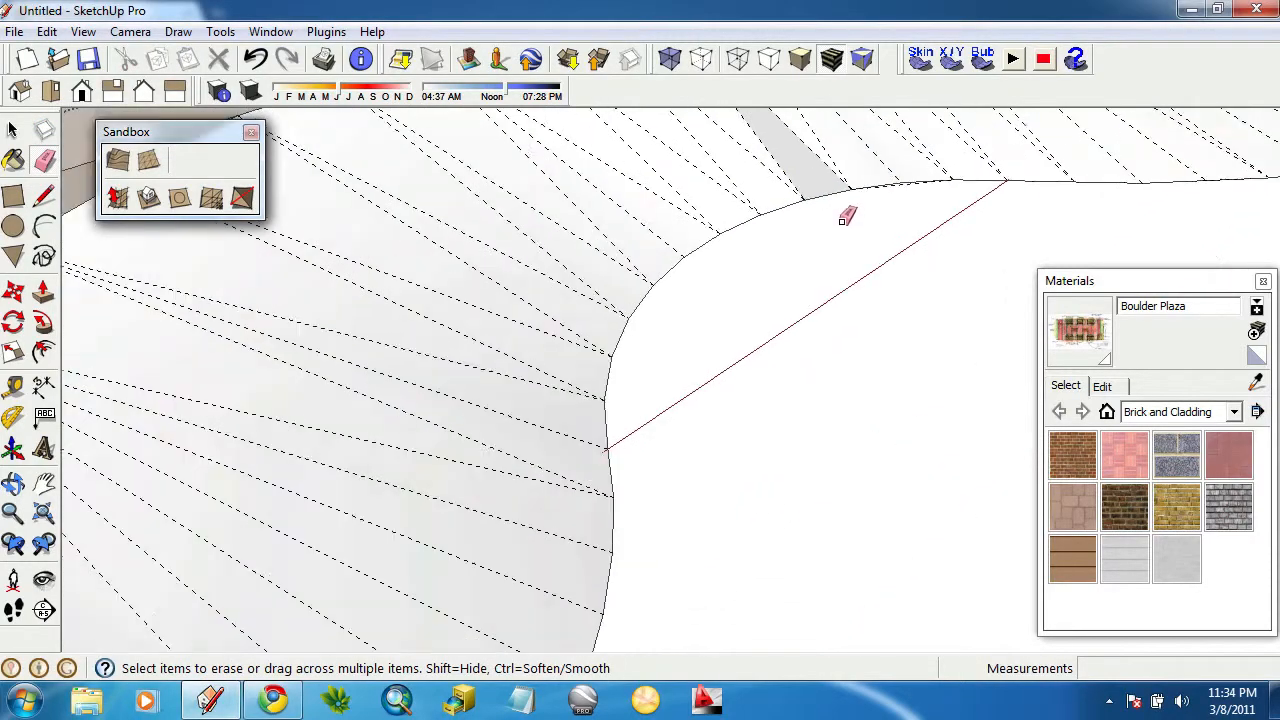
Draw a line about 1' 11 5/8" long across the missing segment of the inward curve to restore the terrain face.
mouse_move(843, 211)
middle_mouse_down()
mouse_move(753, 249)
mouse_move(346, 126)
middle_mouse_up()
left_click(46, 193)
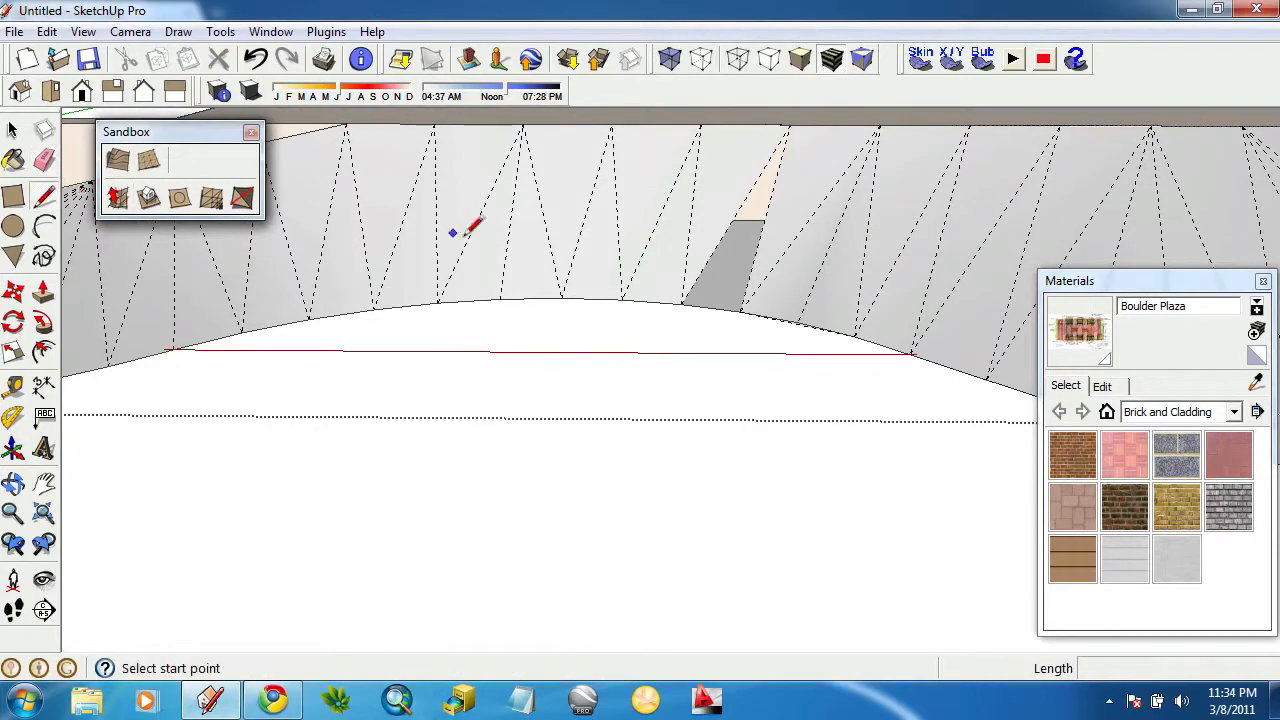
left_click(693, 297)
left_click(729, 301)
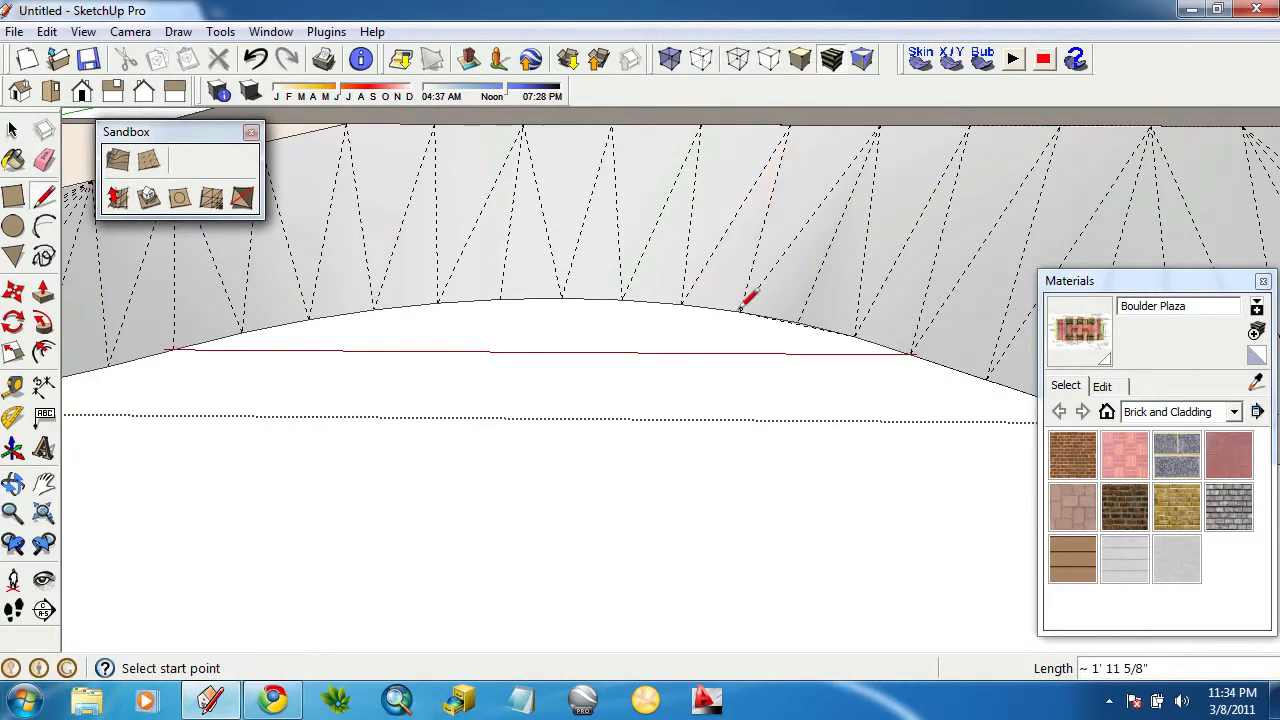
Close the terrain group and turn off the display of hidden geometry.
mouse_move(748, 291)
middle_mouse_down()
mouse_move(794, 363)
mouse_move(603, 375)
mouse_move(634, 354)
mouse_move(191, 306)
mouse_move(583, 343)
mouse_move(588, 324)
mouse_move(731, 234)
mouse_move(446, 270)
mouse_move(268, 175)
middle_mouse_up()
left_click(14, 131)
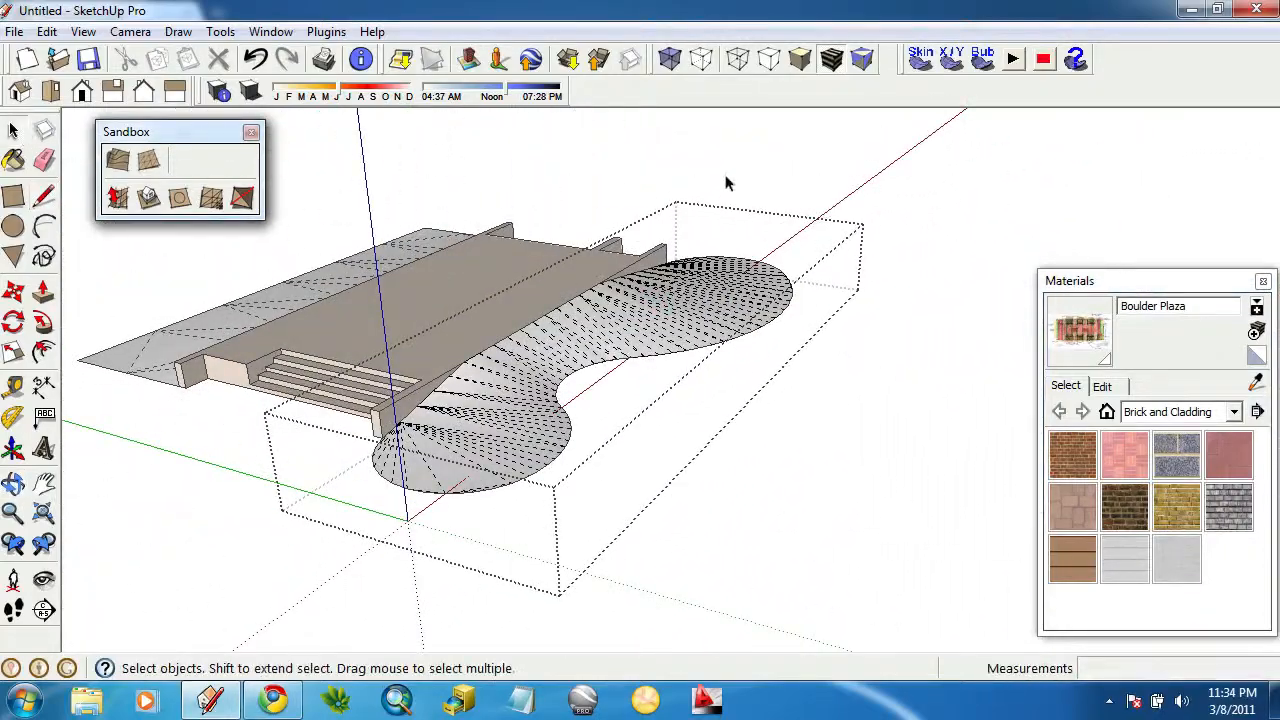
left_click(726, 176)
left_click_drag(634, 314, 402, 316)
left_click(1003, 191)
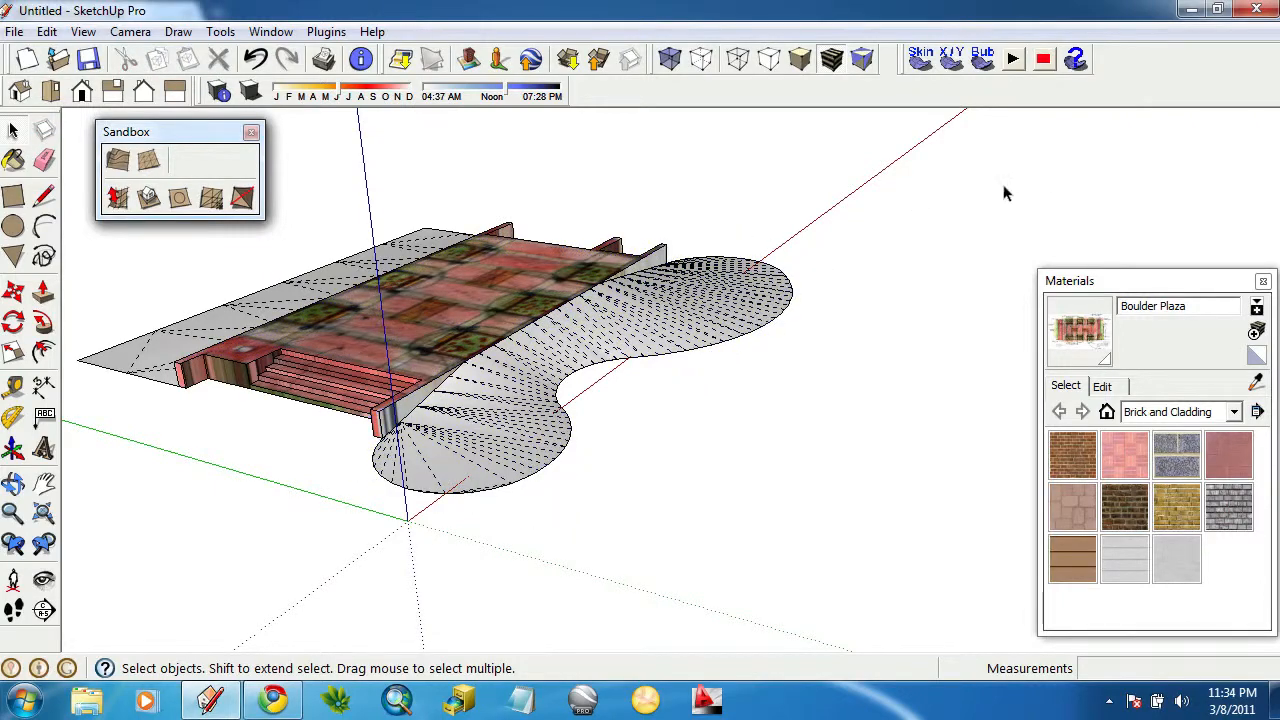
middle_click_drag(1003, 191, 900, 215)
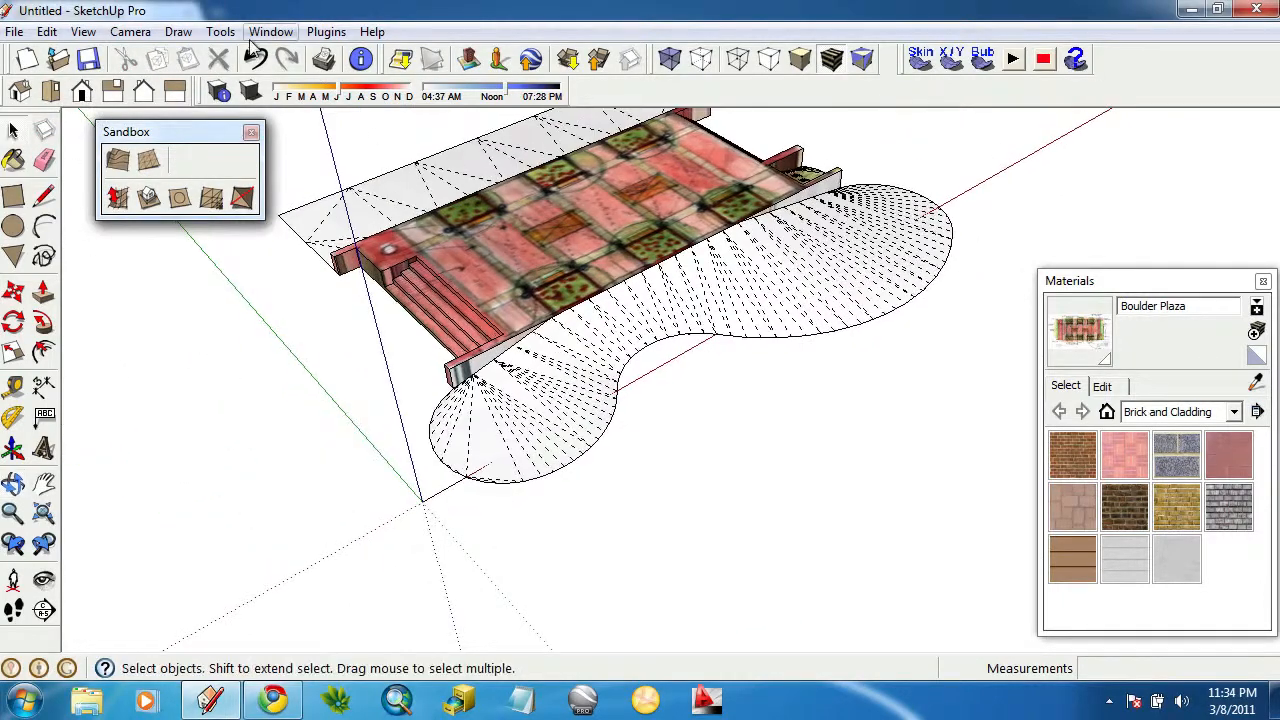
left_click(130, 31)
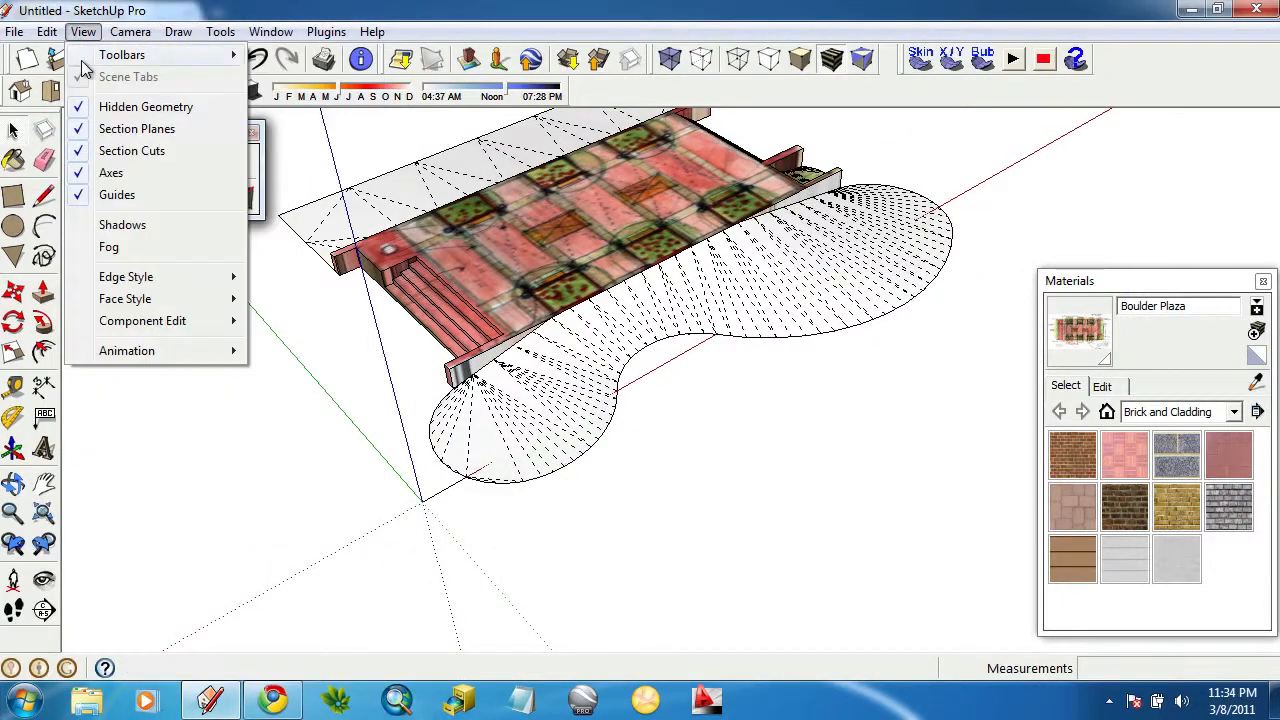
left_click(127, 108)
Select the curved terrain group, show the Vegetation material collection, and move the materials window higher.
middle_click_drag(349, 364, 645, 410)
left_click(690, 346)
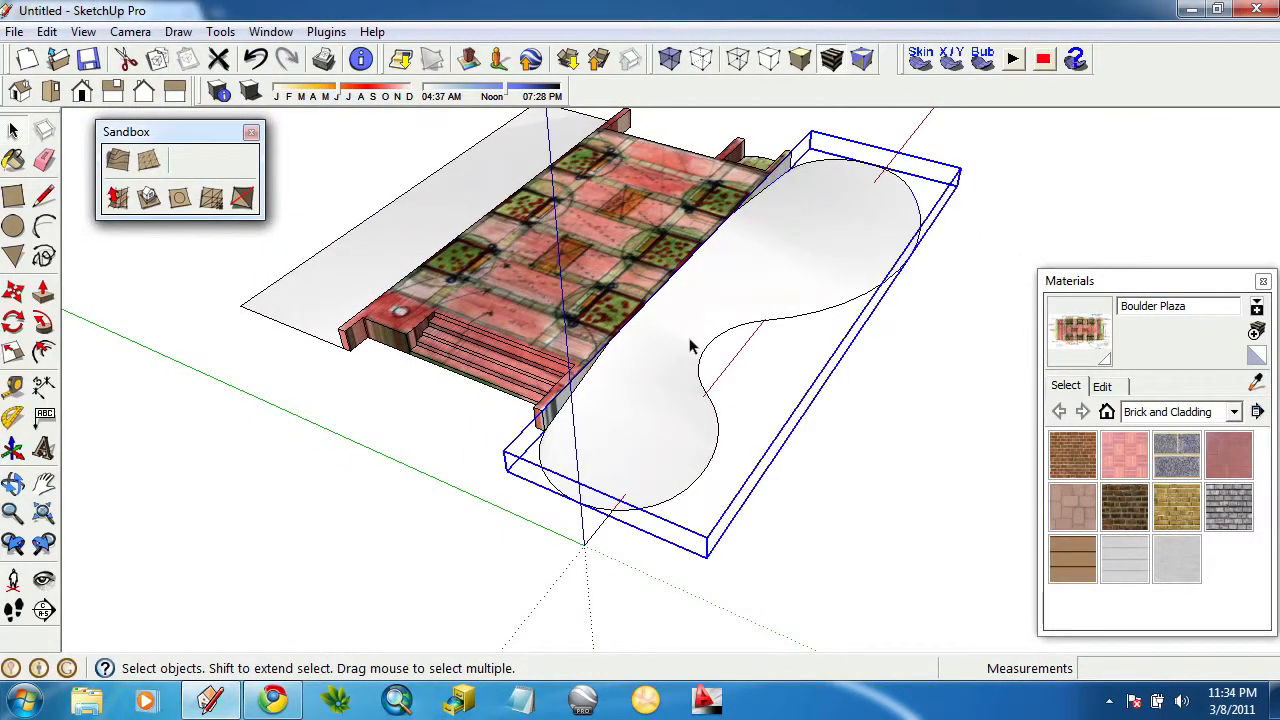
left_click(1234, 411)
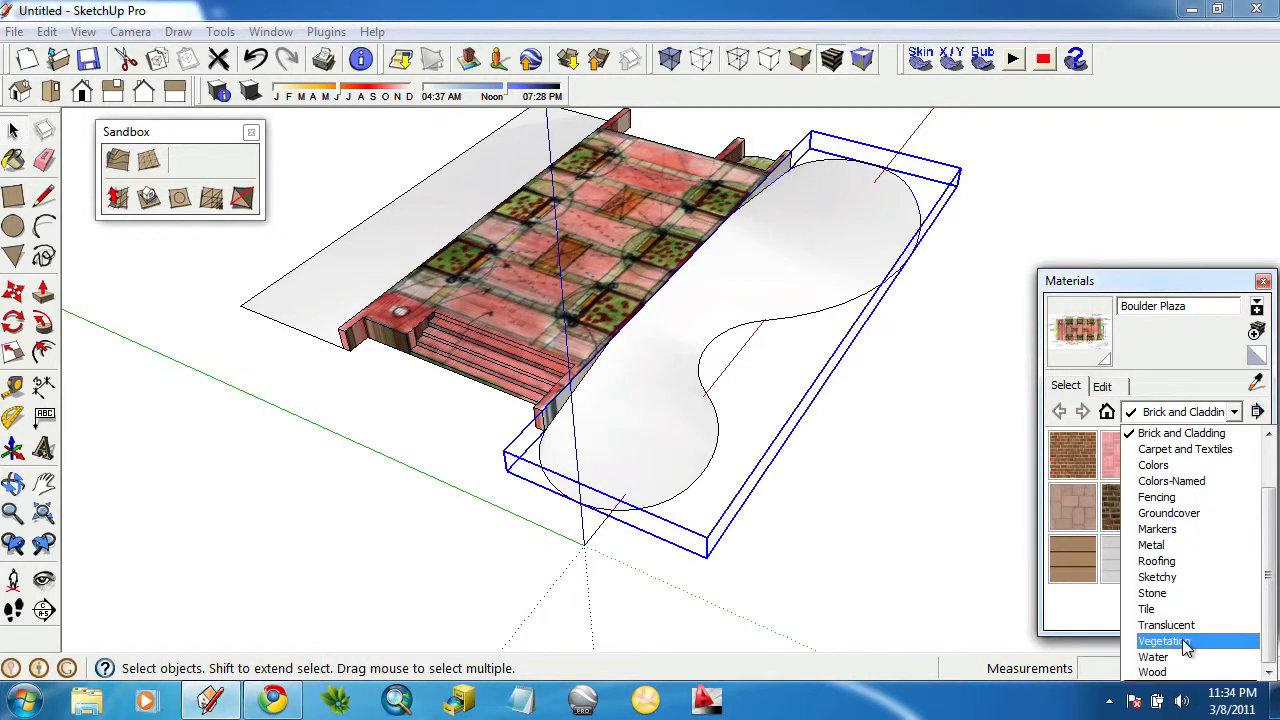
left_click(1163, 641)
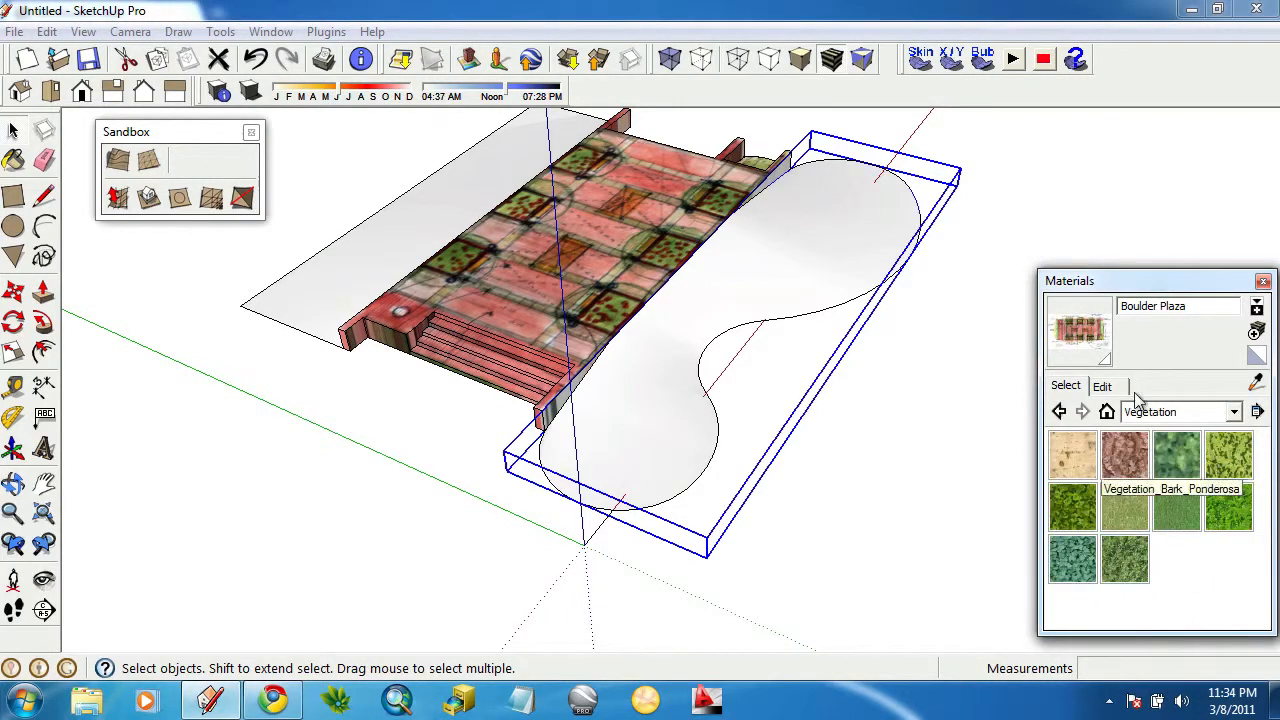
left_click_drag(1130, 285, 1135, 223)
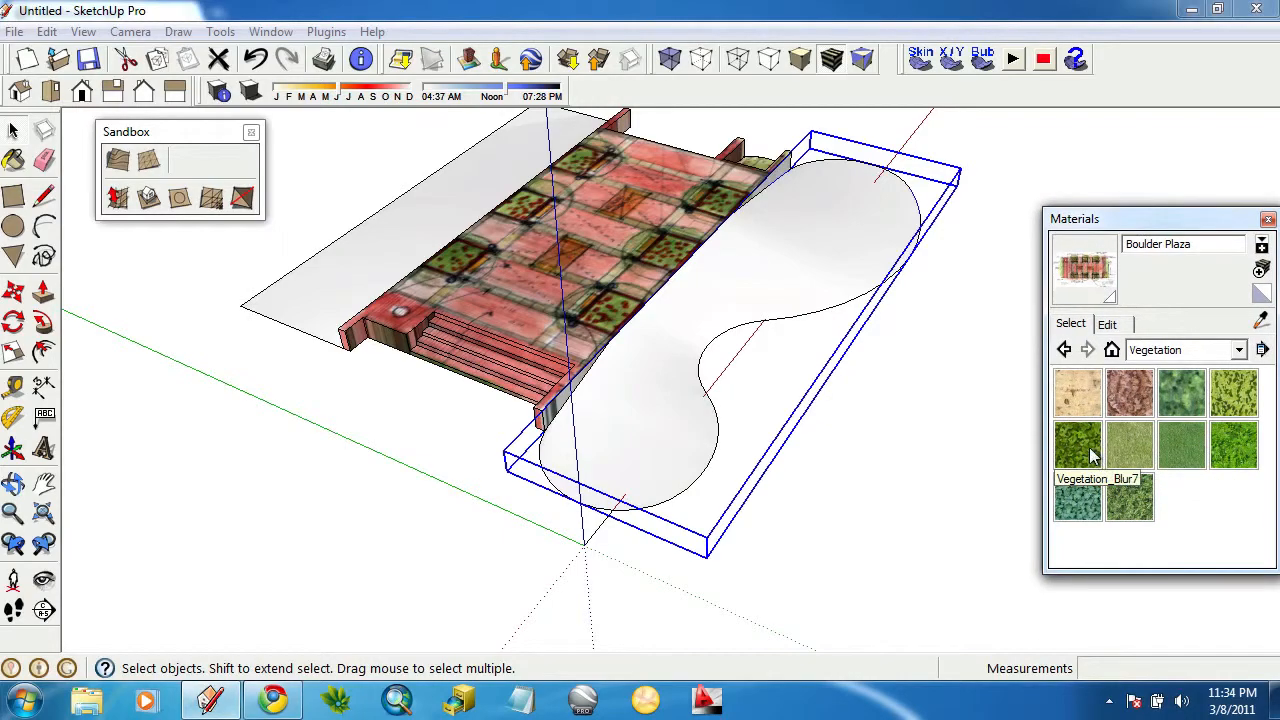
Try painting the curved terrain group with Vegetation_Grass1, examine its texture up close, and undo the paint.
left_click(1130, 445)
left_click(768, 276)
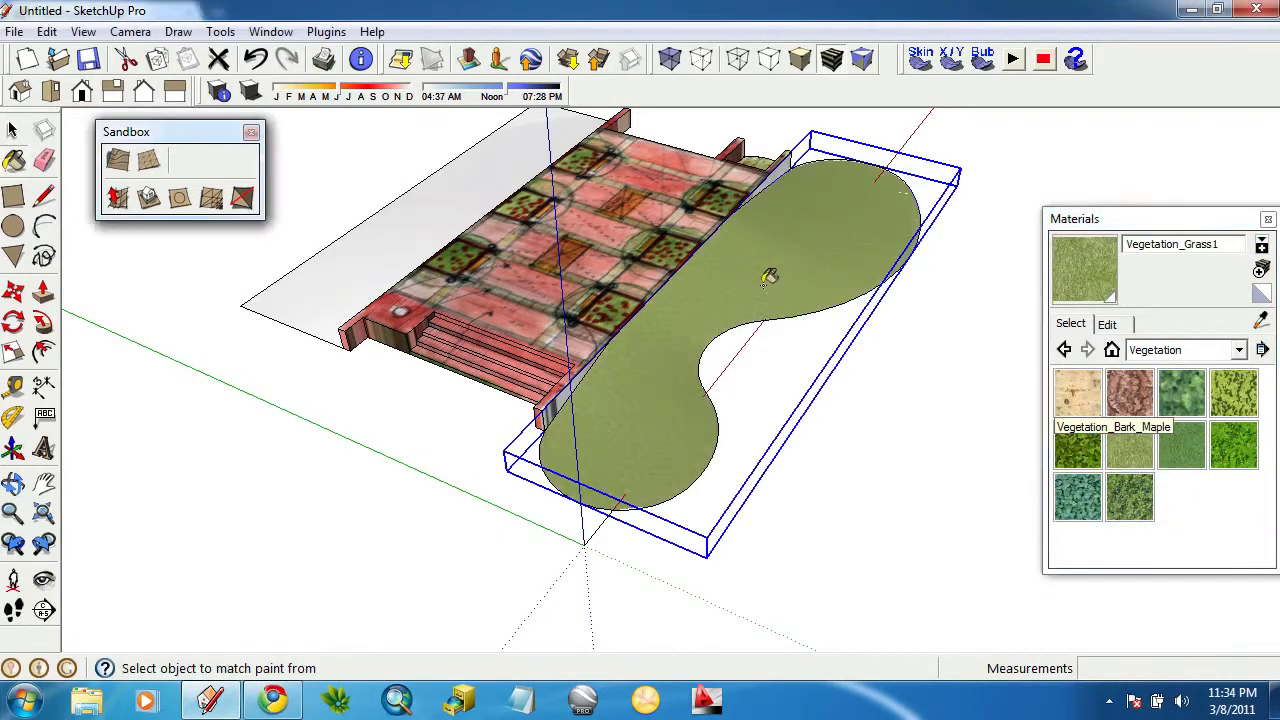
scroll(776, 293, "up", 5)
mouse_move(771, 280)
middle_mouse_down()
mouse_move(809, 380)
mouse_move(386, 243)
mouse_move(563, 175)
mouse_move(749, 163)
mouse_move(923, 377)
mouse_move(634, 386)
mouse_move(575, 351)
mouse_move(446, 394)
mouse_move(135, 333)
mouse_move(437, 331)
mouse_move(689, 449)
mouse_move(634, 380)
mouse_move(677, 369)
mouse_move(534, 483)
middle_mouse_up()
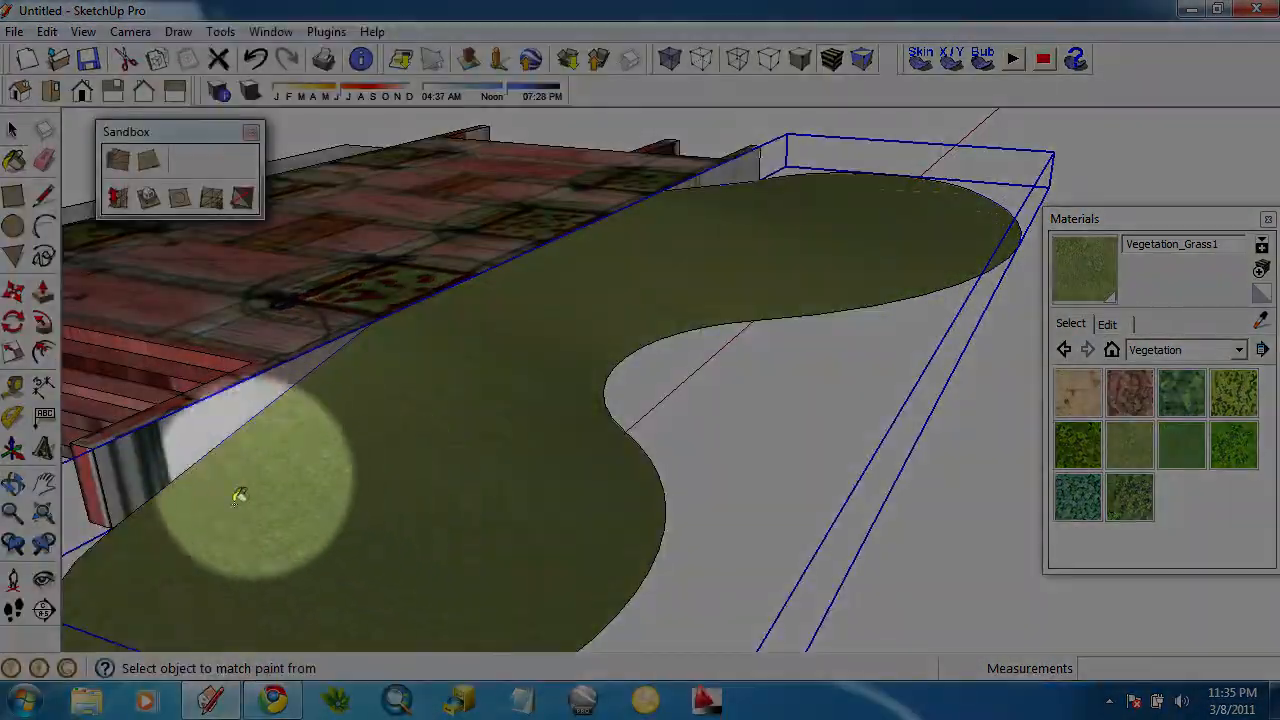
middle_click_drag(240, 491, 583, 377)
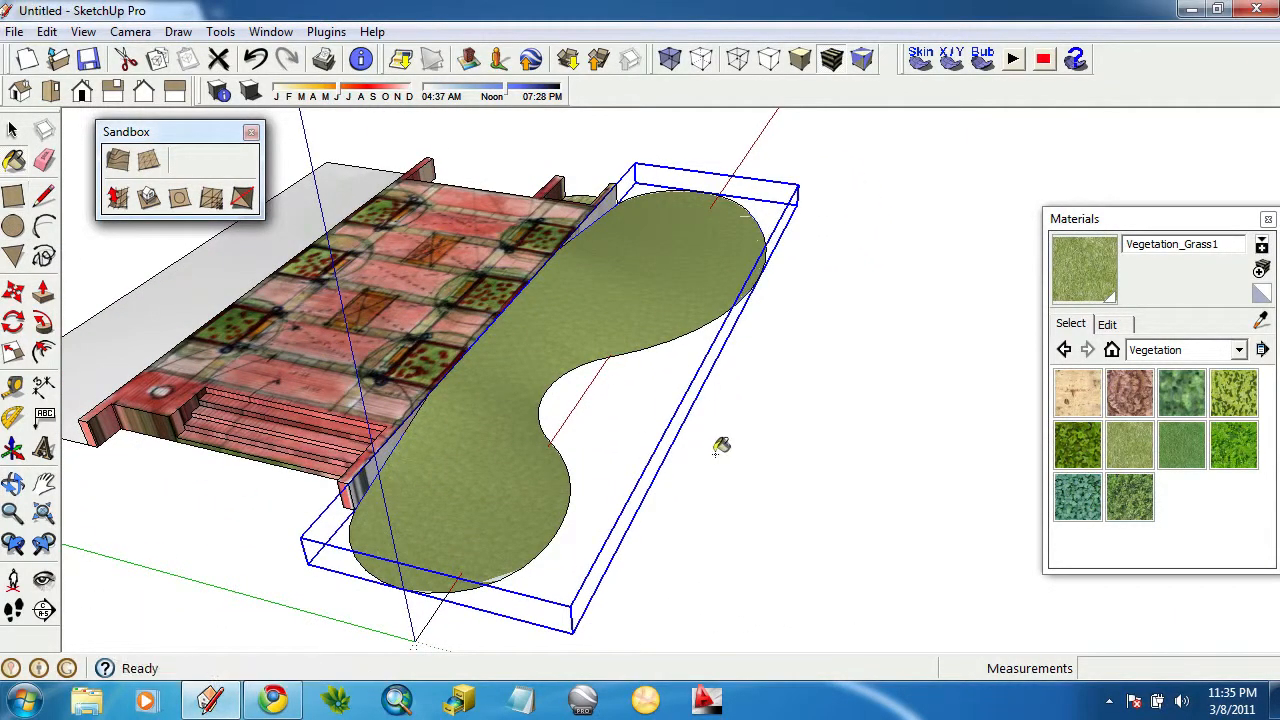
left_click(257, 61)
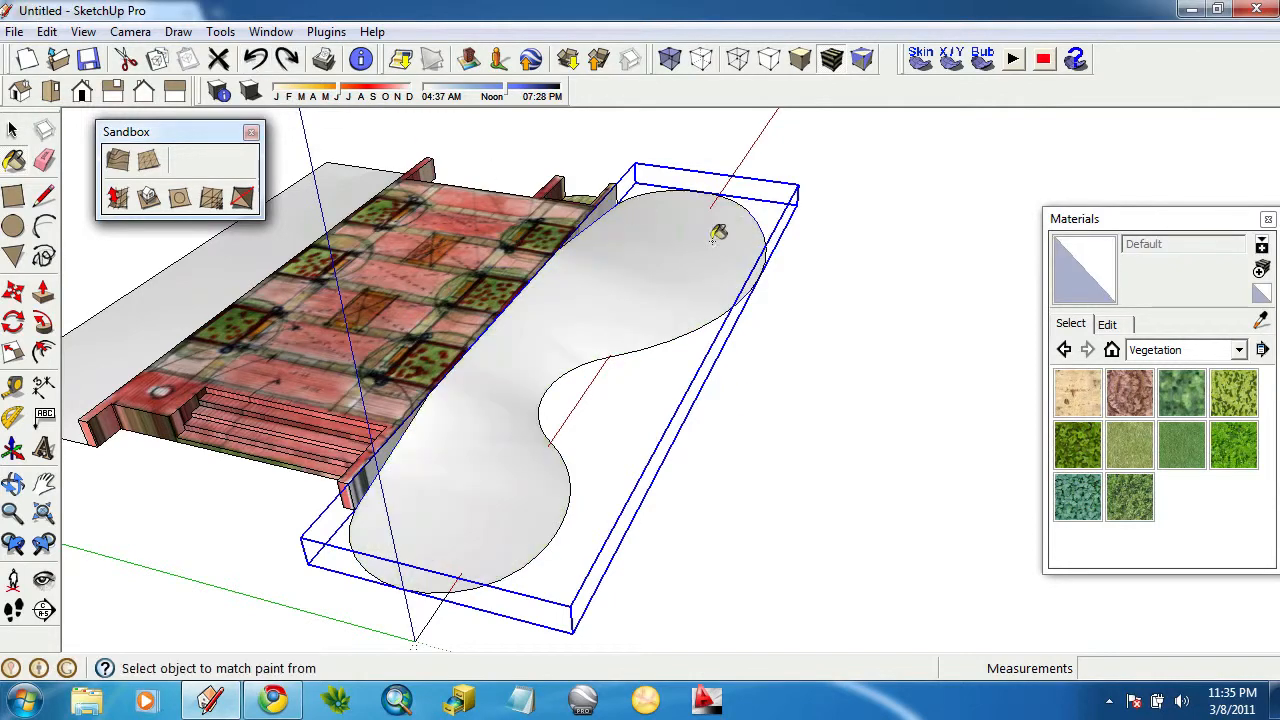
Draw a flat rectangle about 16' 7" by 10' 3" on the ground beside the curved terrain.
left_click(13, 196)
left_click(815, 338)
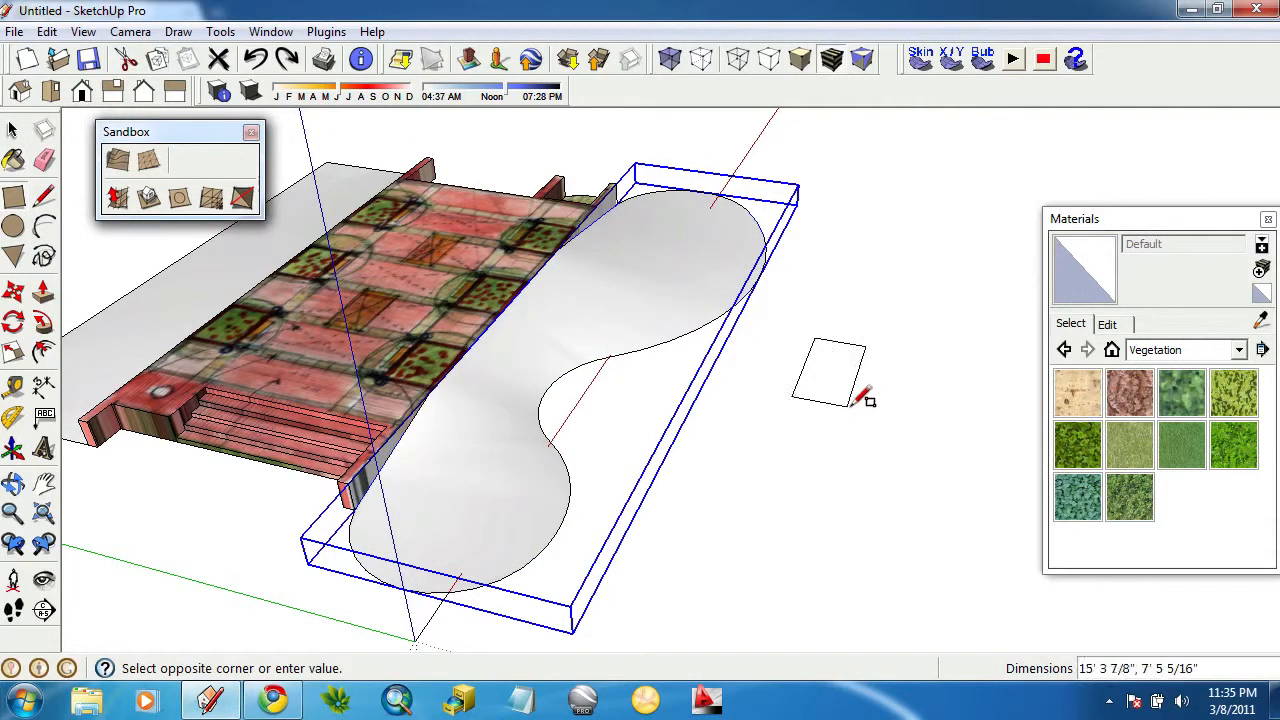
left_click(866, 414)
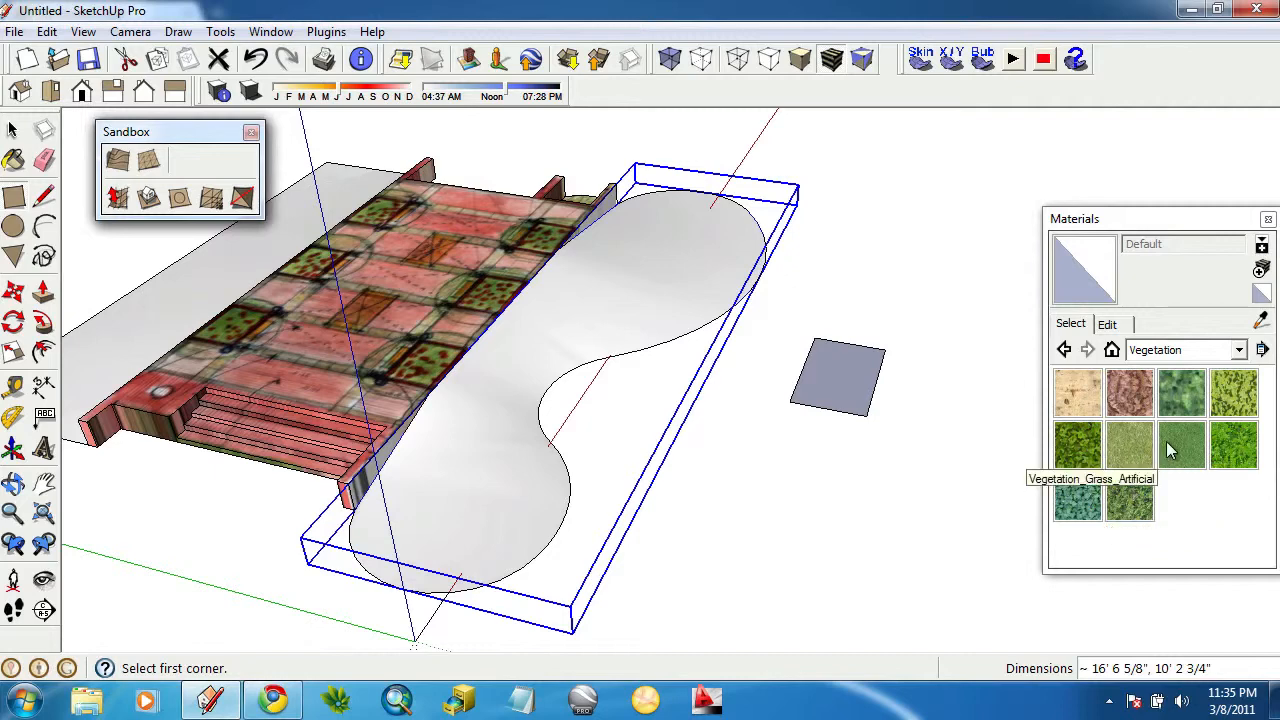
Paint the flat rectangle beside the terrain with Vegetation_Blur7 and set its texture to Projected.
left_click(1078, 445)
left_click(858, 360)
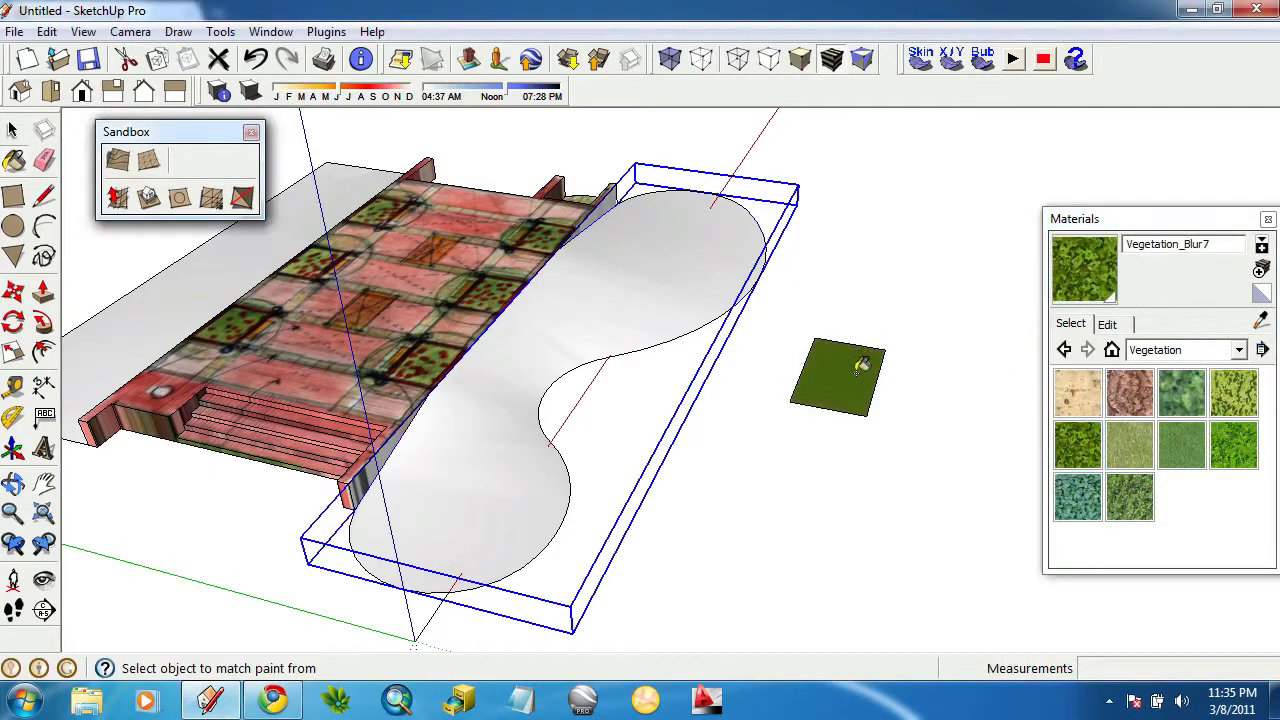
scroll(830, 365, "up", 3)
right_click(812, 358)
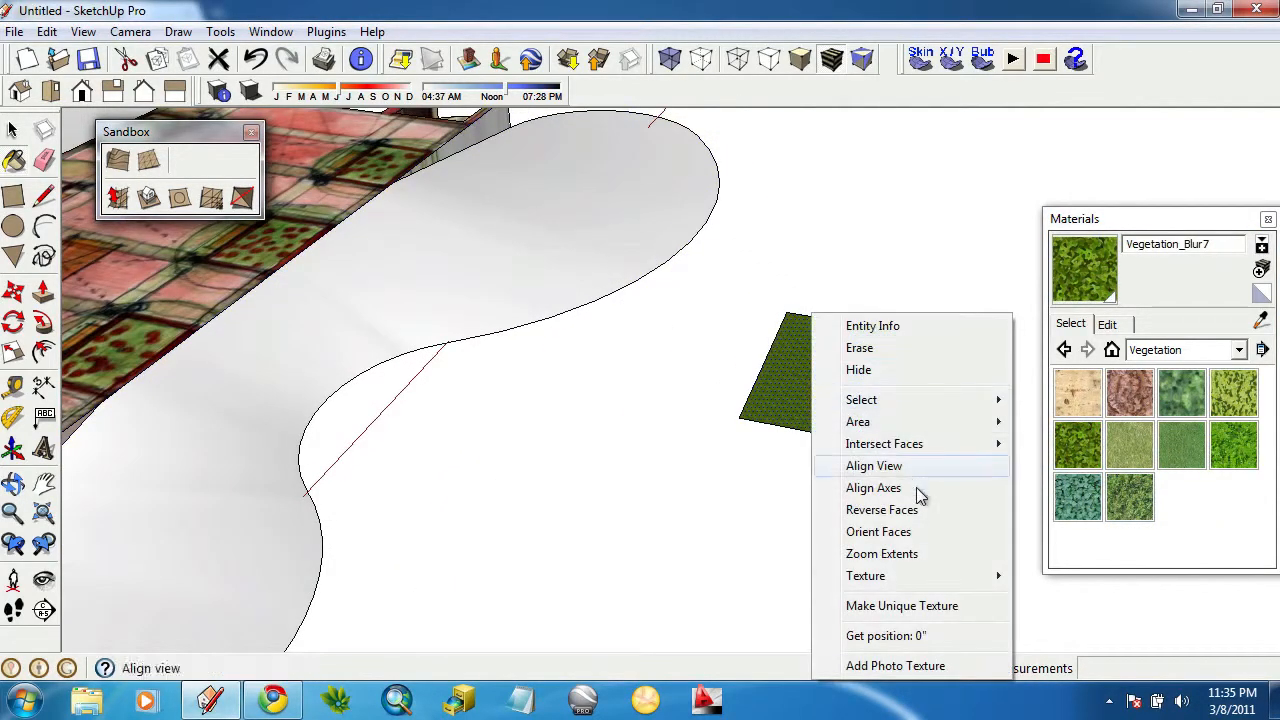
mouse_move(906, 576)
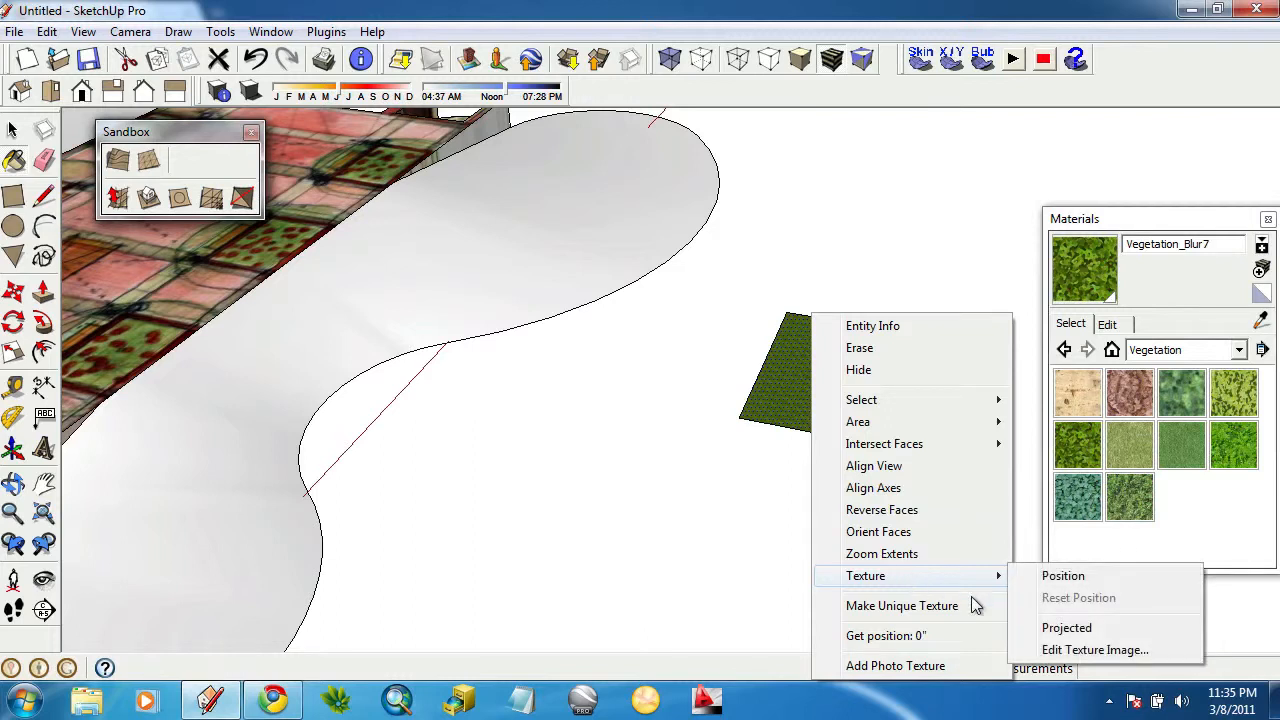
left_click(1046, 627)
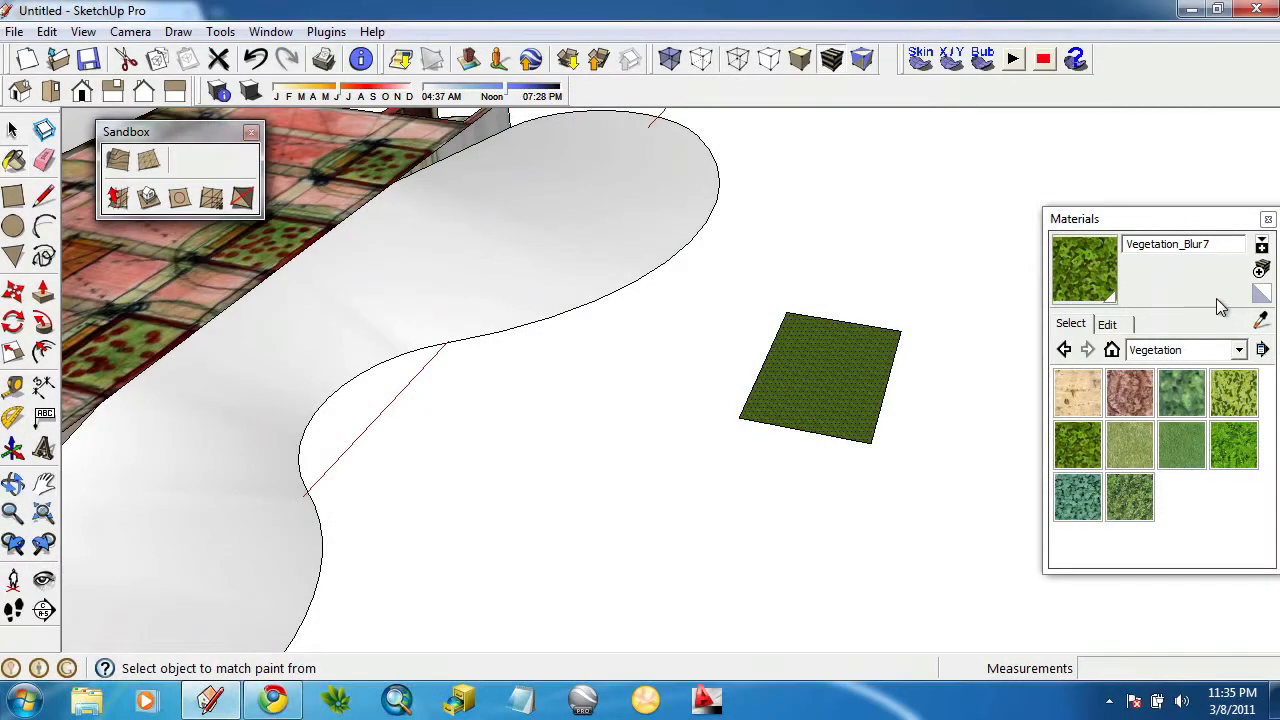
Sample the projected Vegetation_Blur7 texture from the rectangle and open the curved terrain group for editing.
left_click(1264, 330)
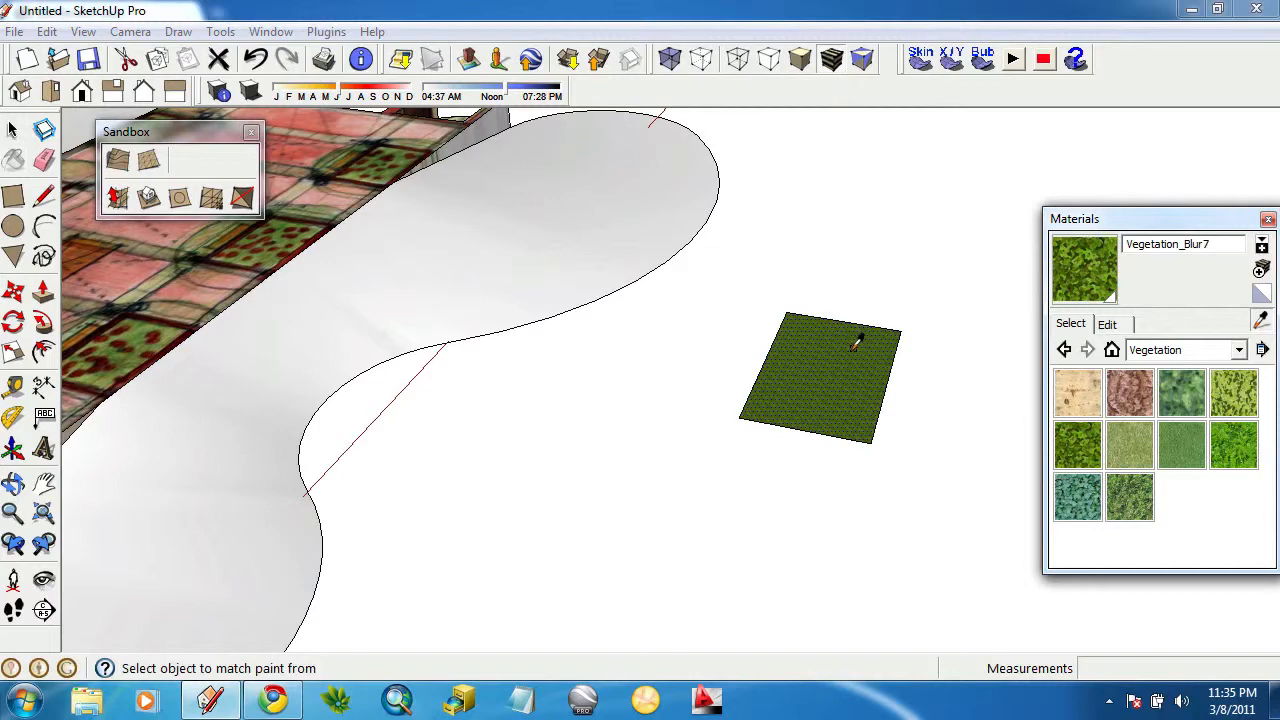
left_click(857, 343)
left_click(16, 129)
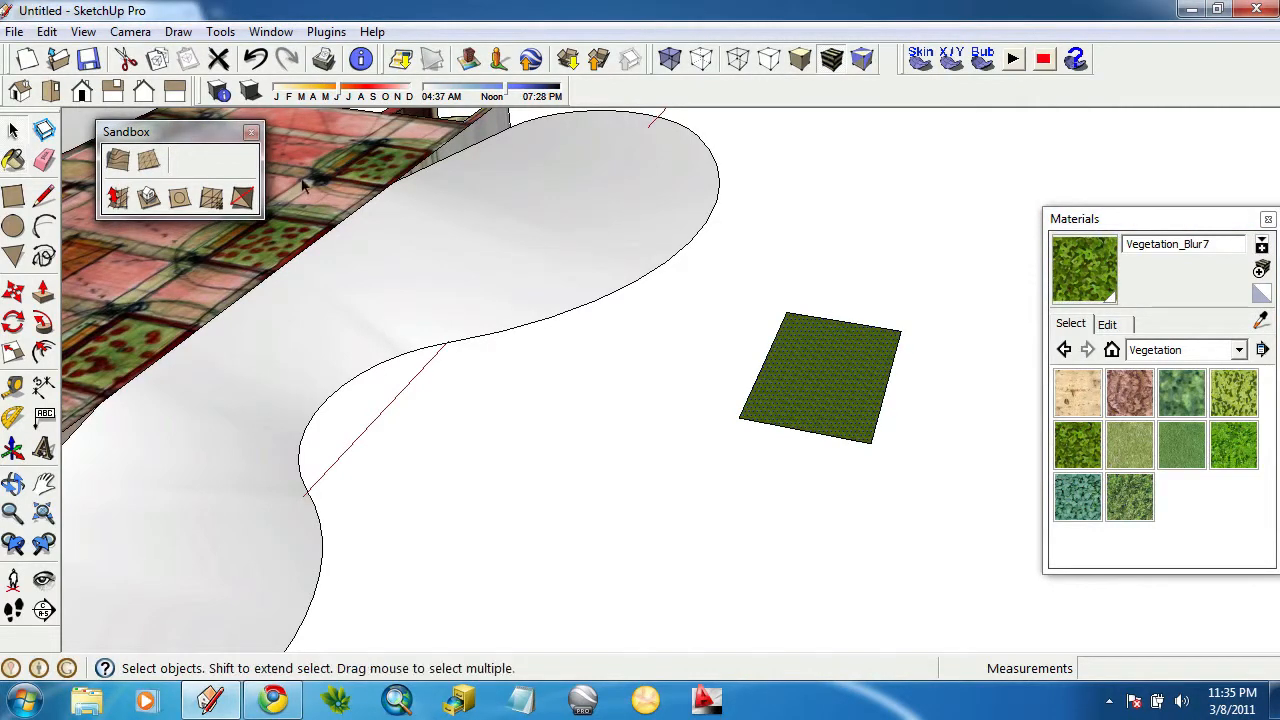
double_click(391, 234)
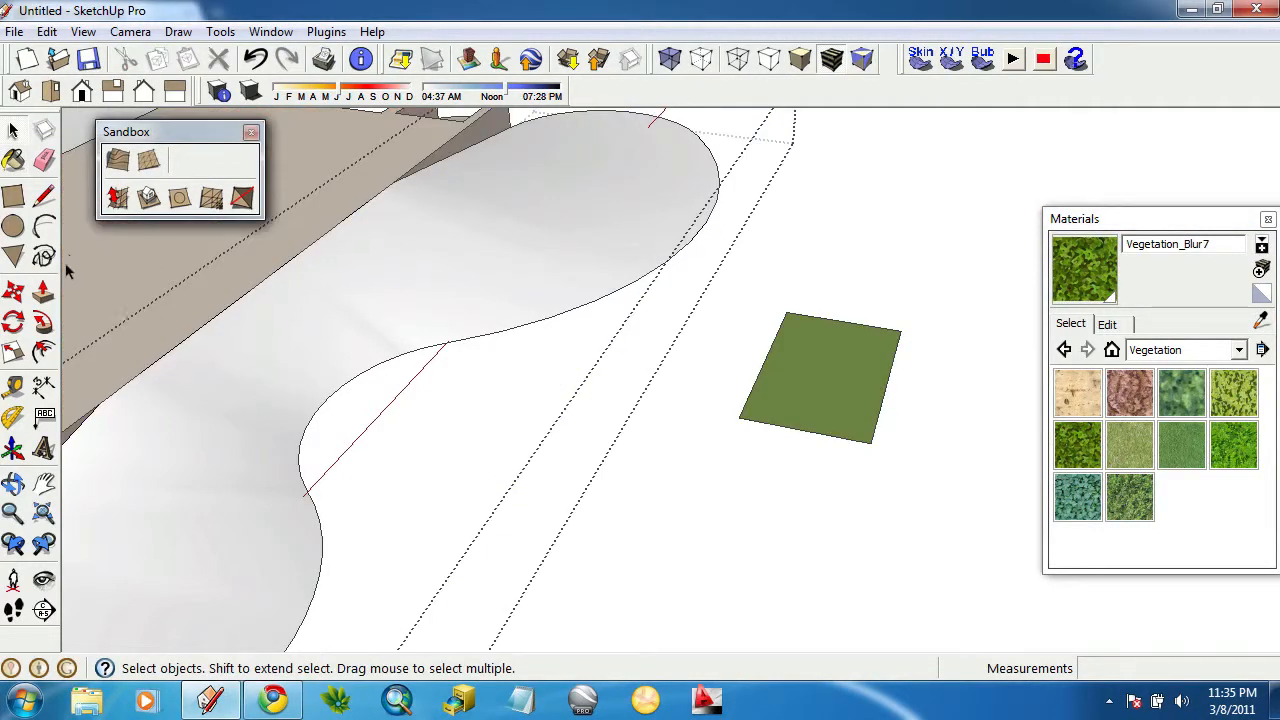
Paint the curved terrain surface with the sampled Vegetation_Blur7 texture and close the group.
left_click(14, 161)
left_click(418, 243)
scroll(505, 300, "up", 4)
scroll(390, 285, "down", 3)
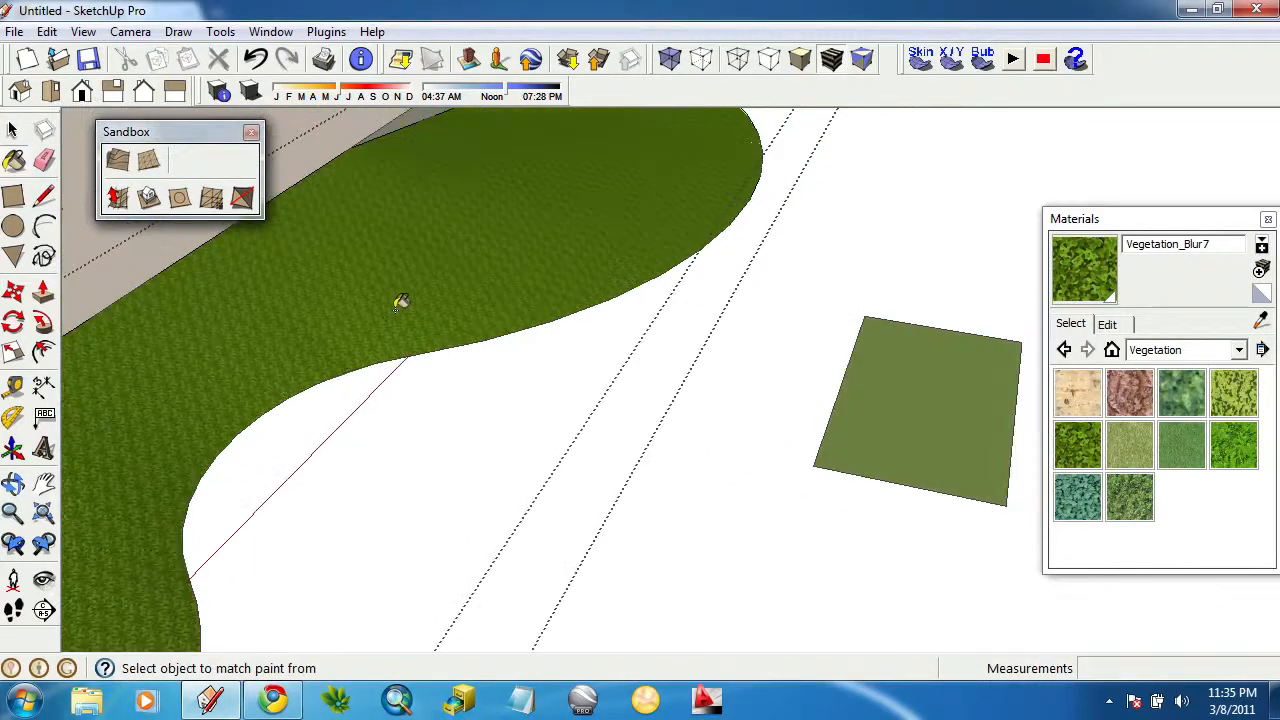
mouse_move(397, 297)
middle_mouse_down()
mouse_move(477, 397)
mouse_move(466, 366)
mouse_move(447, 393)
mouse_move(469, 420)
mouse_move(477, 377)
mouse_move(251, 323)
mouse_move(504, 326)
middle_mouse_up()
scroll(477, 377, "down", 3)
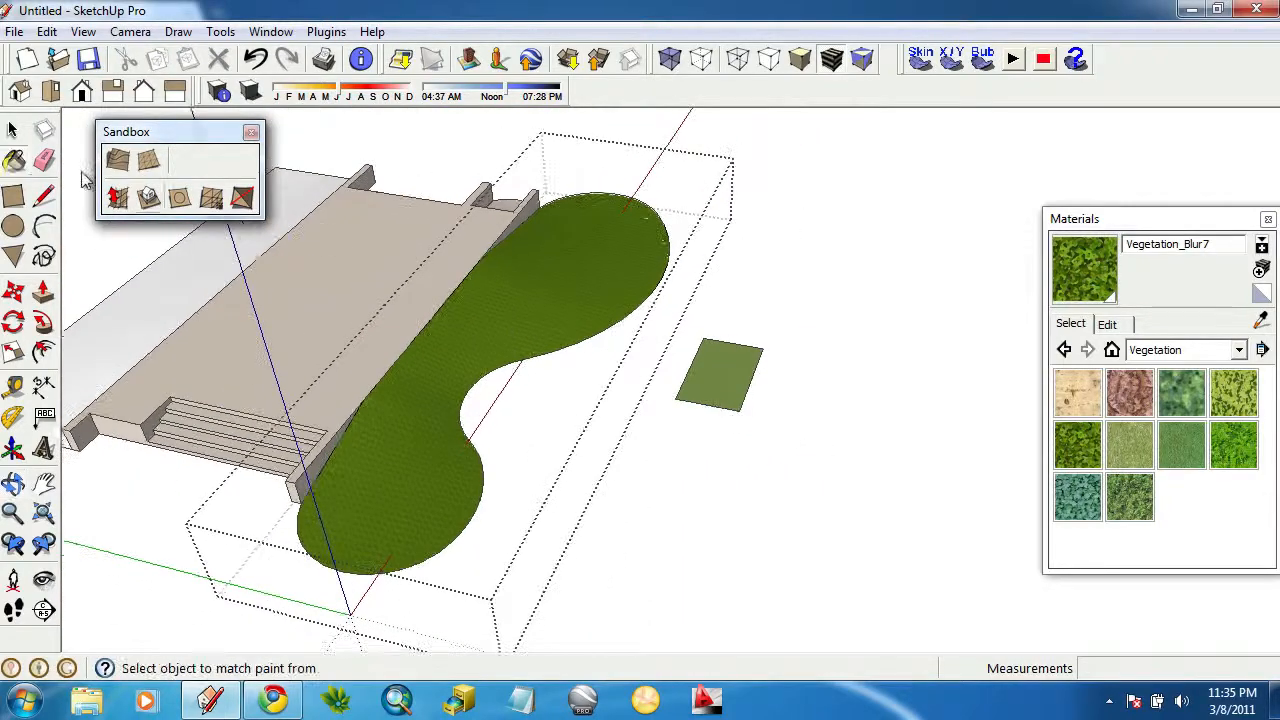
left_click(13, 130)
left_click(805, 228)
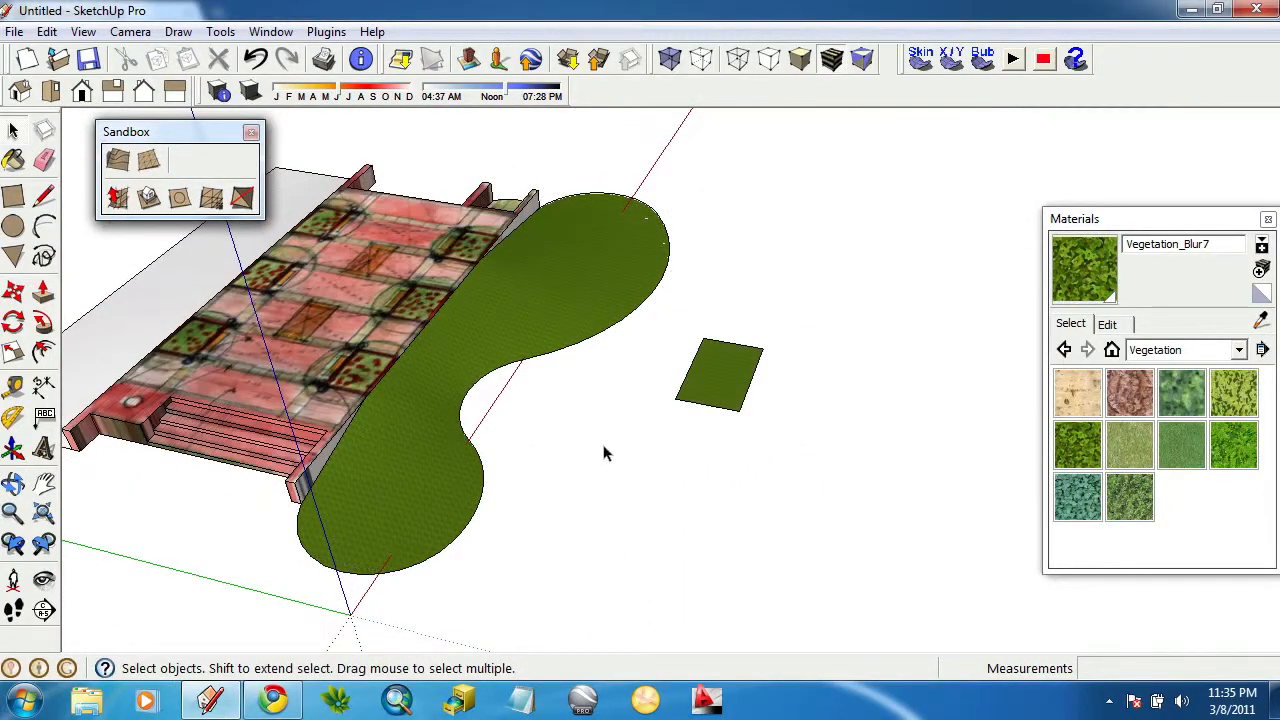
Draw a second rectangle about 12' 5" by 14' 8" near the green one and push/pull it up about 5' 6" into a box.
left_click(13, 197)
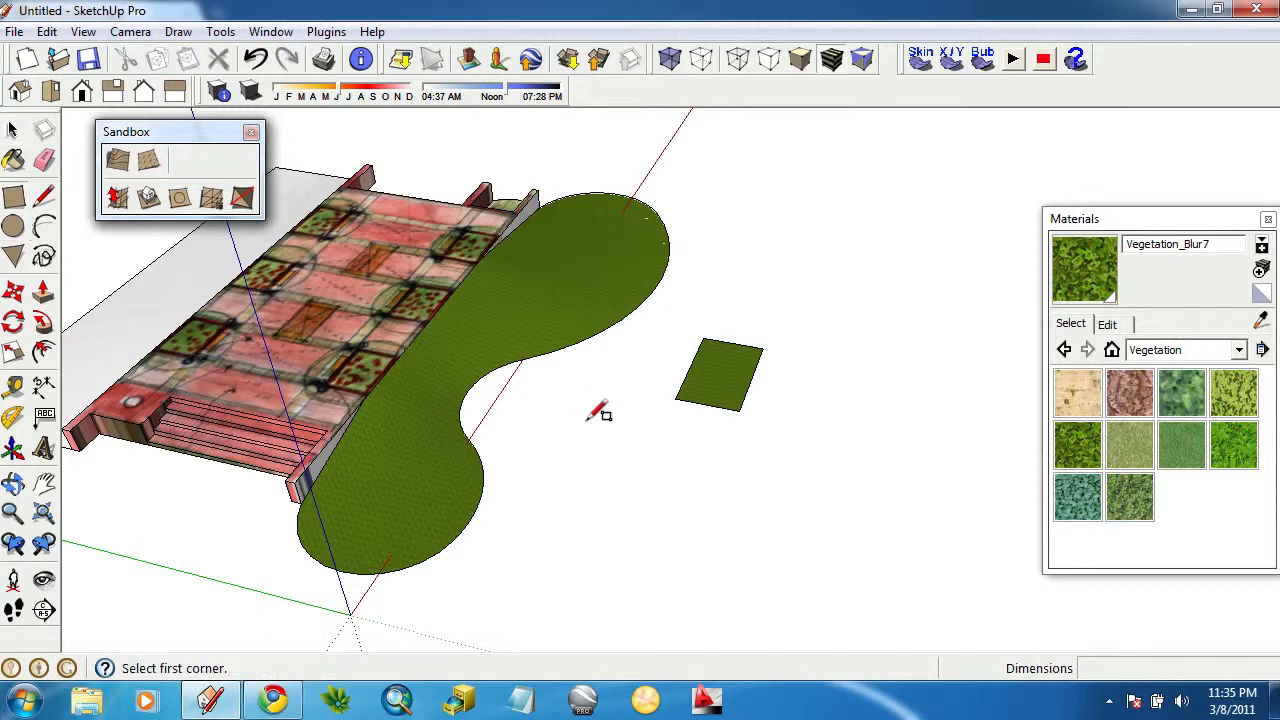
left_click(650, 443)
left_click(730, 524)
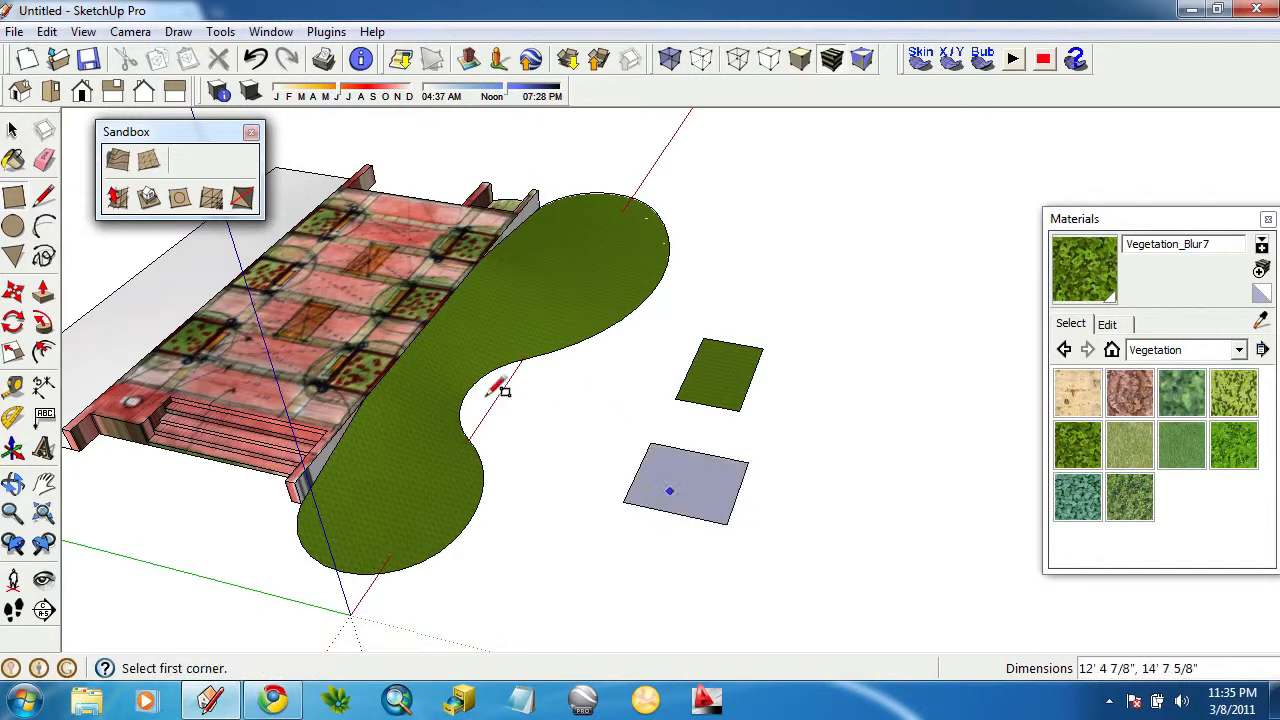
left_click(43, 290)
left_click_drag(646, 466, 648, 445)
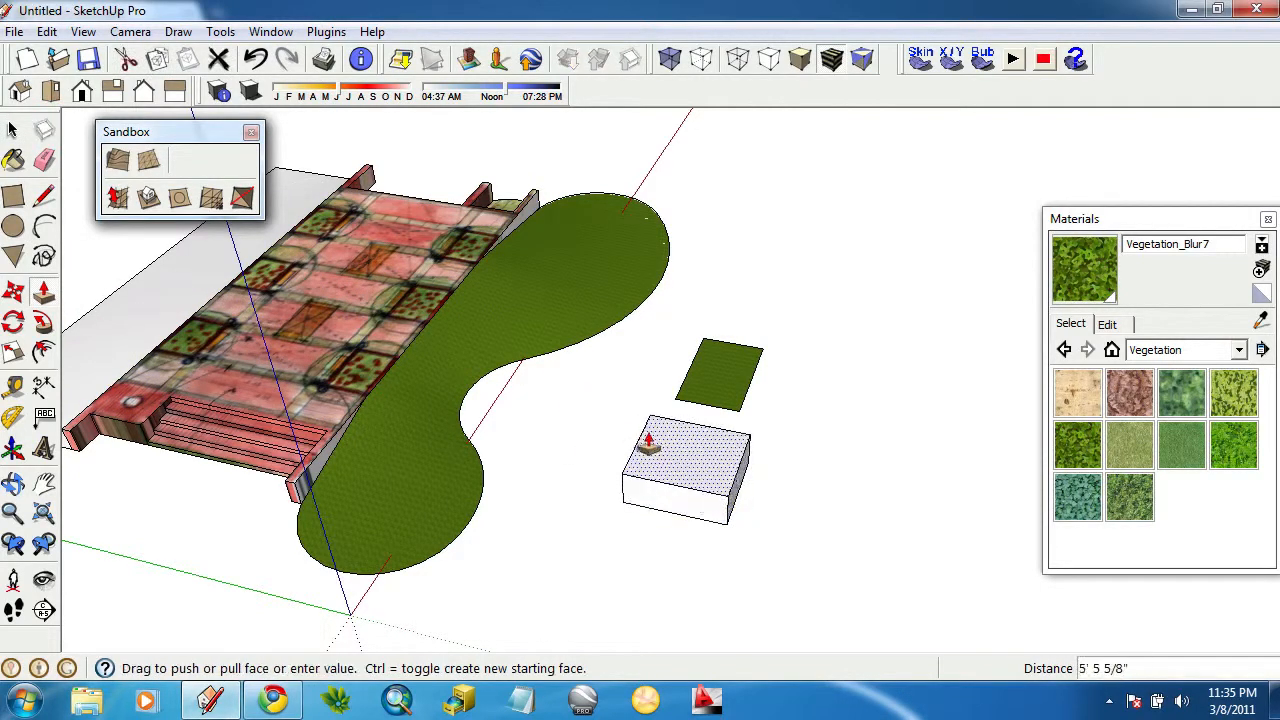
middle_click_drag(648, 445, 620, 530)
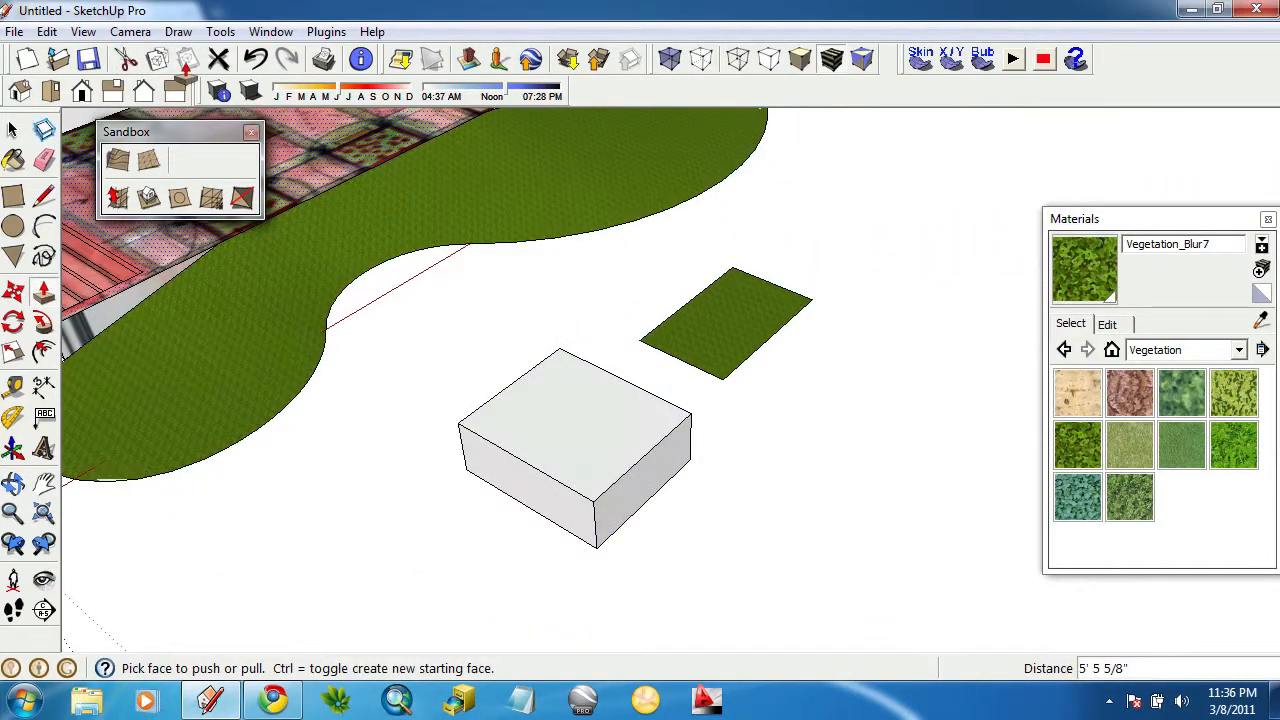
Import grass_golf.jpg as a texture and tile it over the box's top face, placing a small image from the face's nearest corner.
left_click(15, 32)
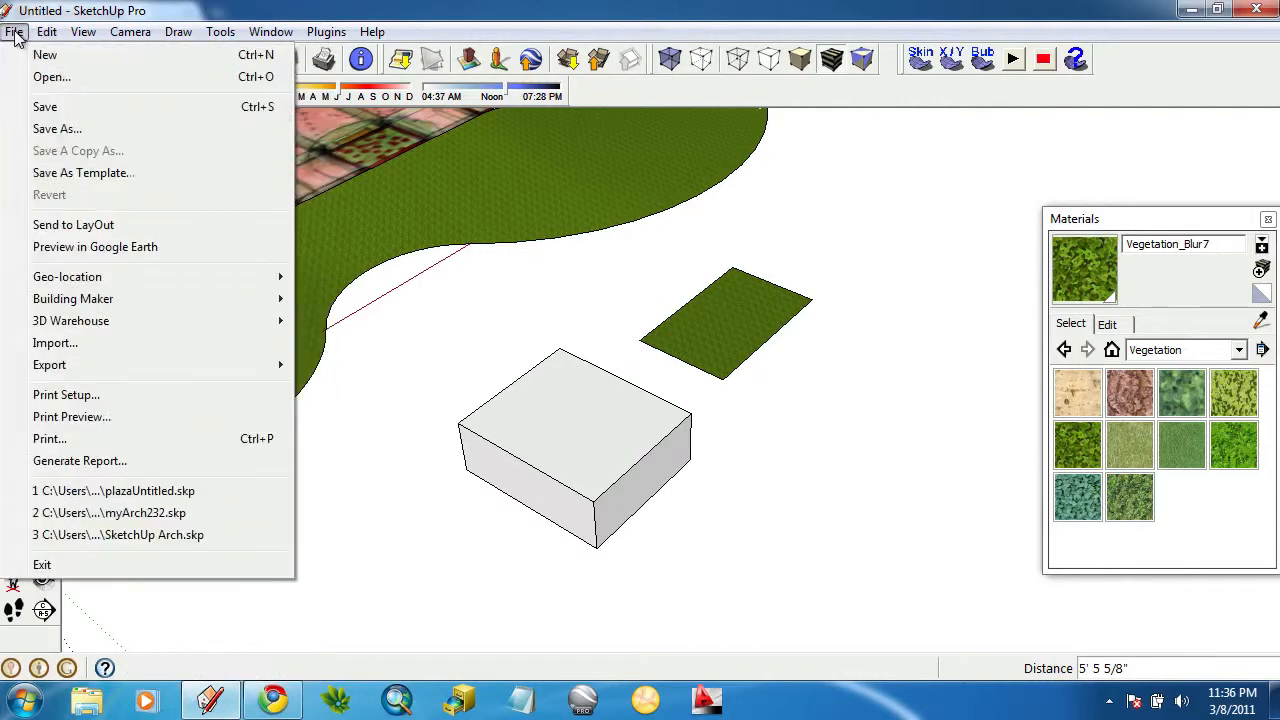
left_click(60, 342)
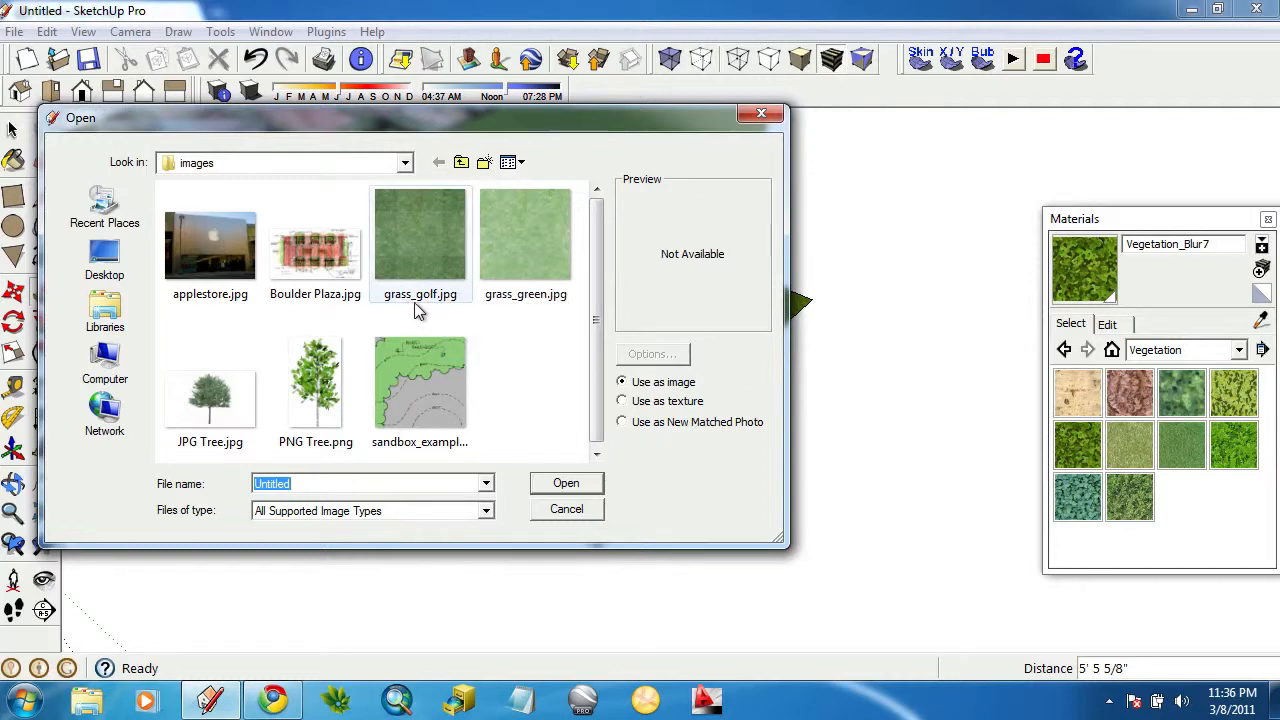
left_click(433, 247)
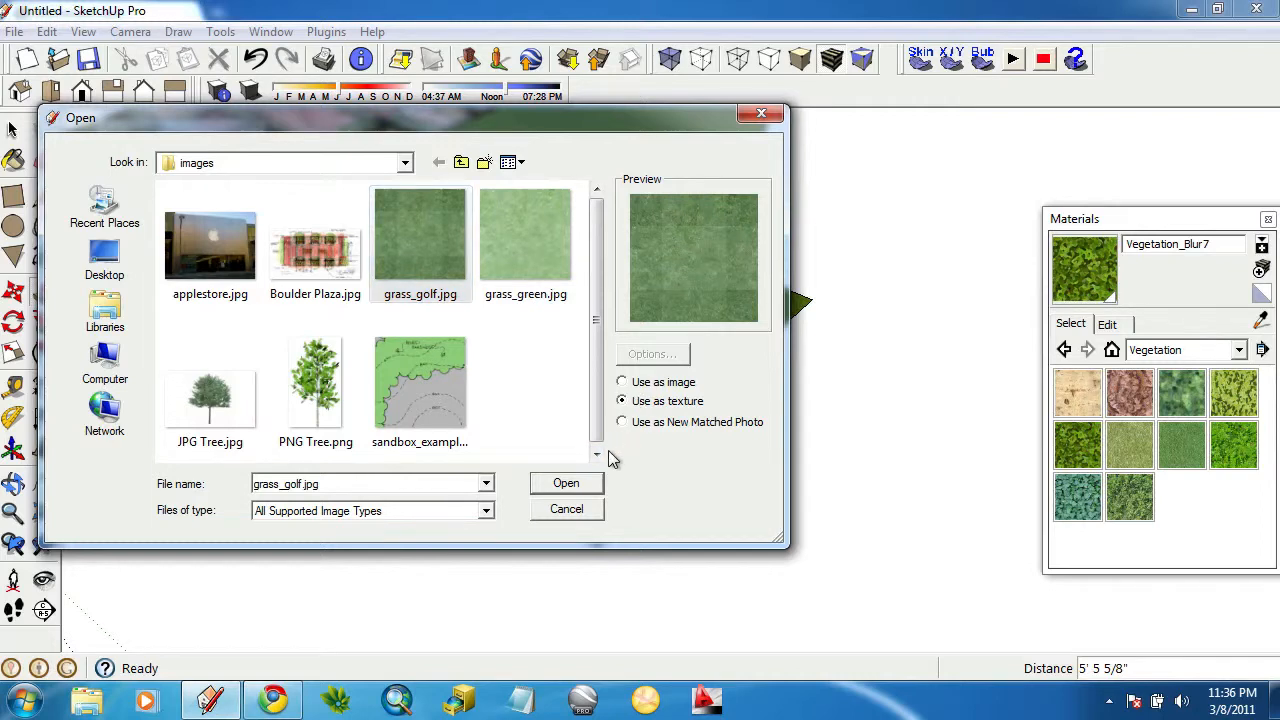
left_click(597, 481)
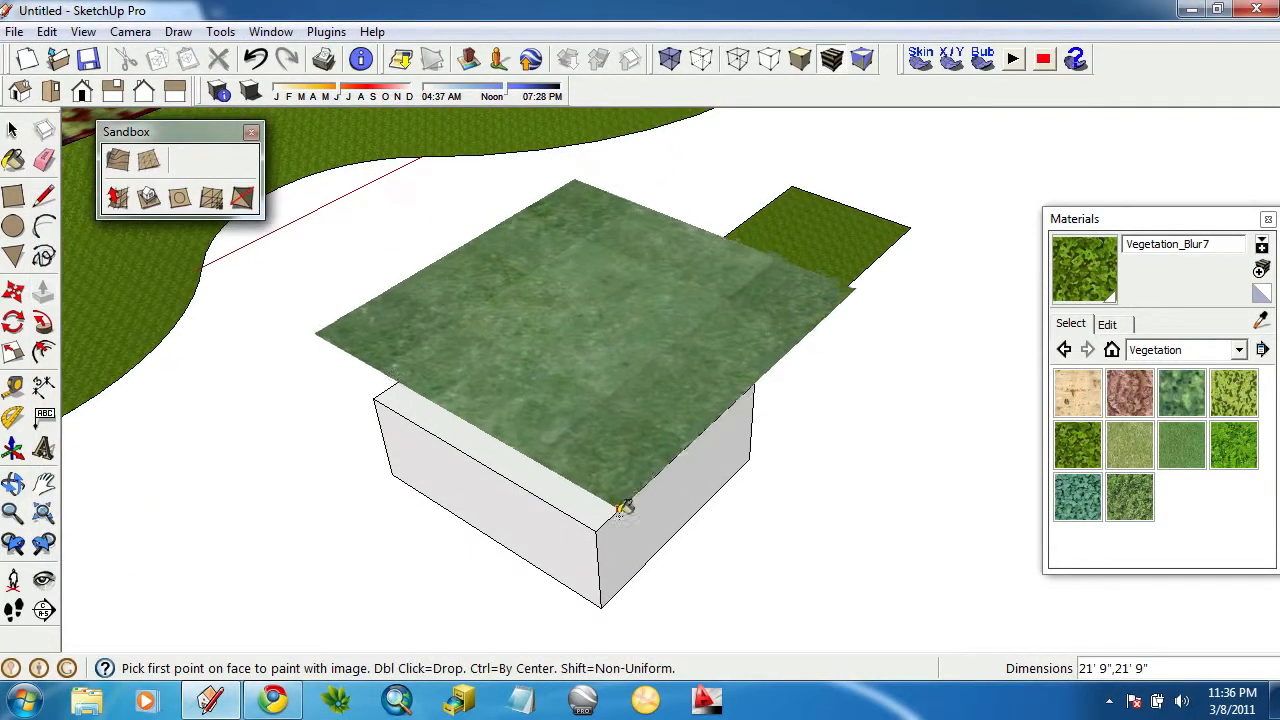
left_click(595, 530)
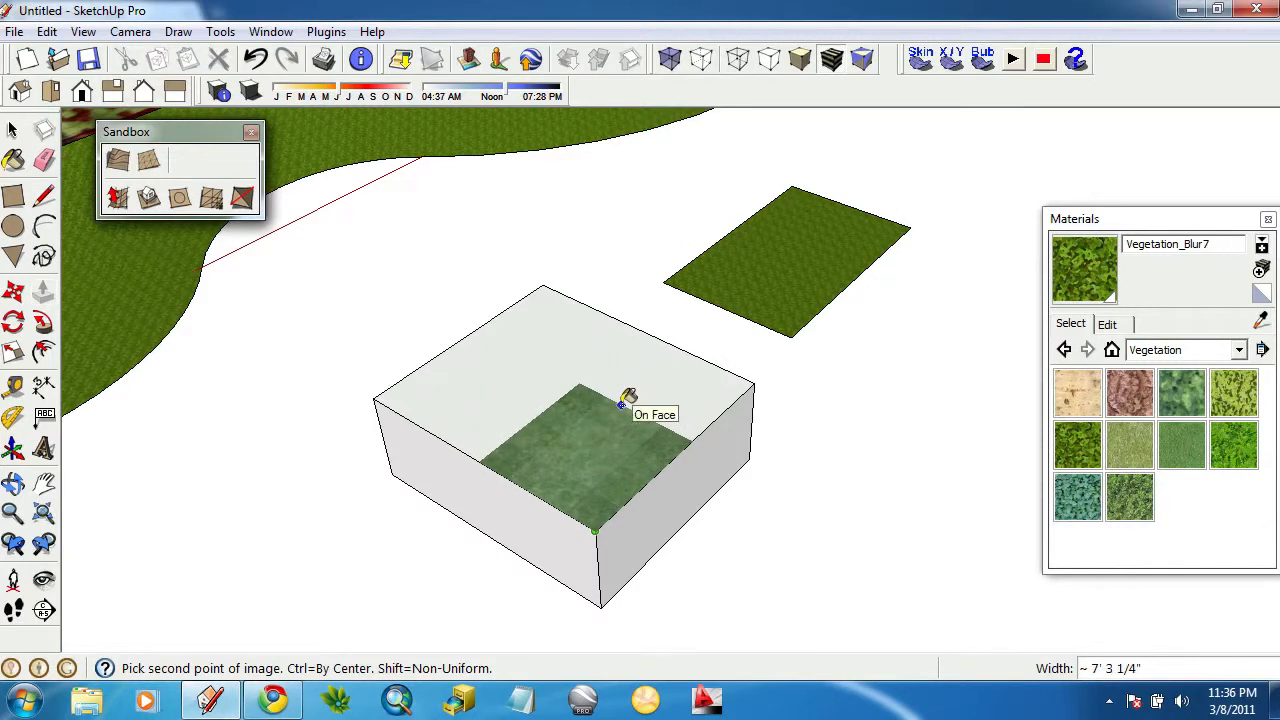
left_click(604, 470)
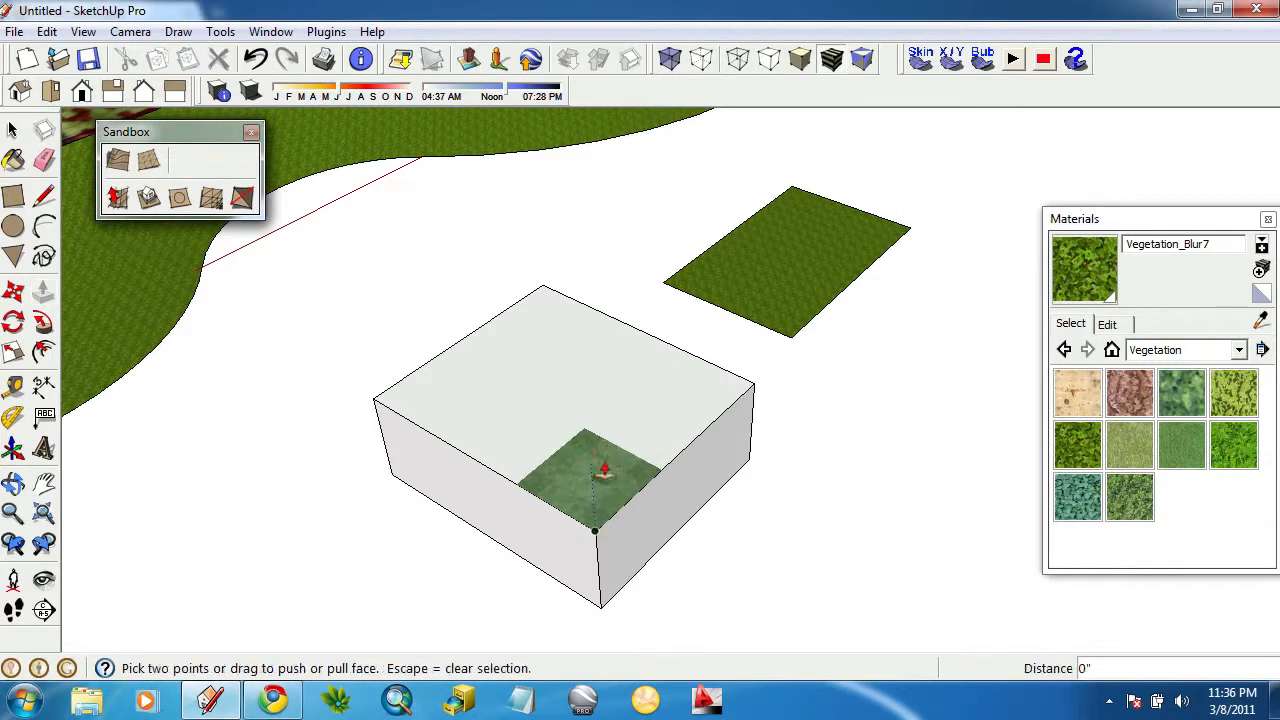
middle_click_drag(756, 426, 405, 468)
mouse_move(427, 418)
middle_mouse_down()
mouse_move(406, 457)
mouse_move(550, 430)
middle_mouse_up()
Examine the texture position pins on the box's top face and finish without moving them.
left_click(12, 130)
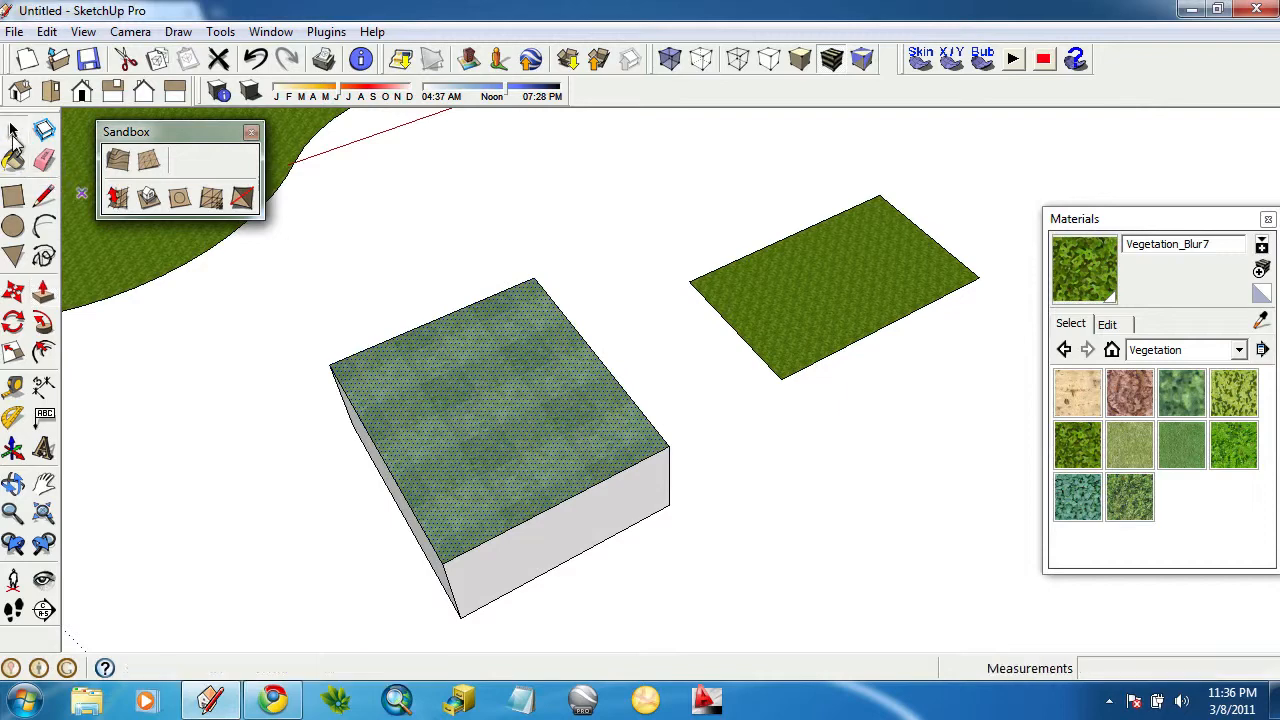
right_click(501, 432)
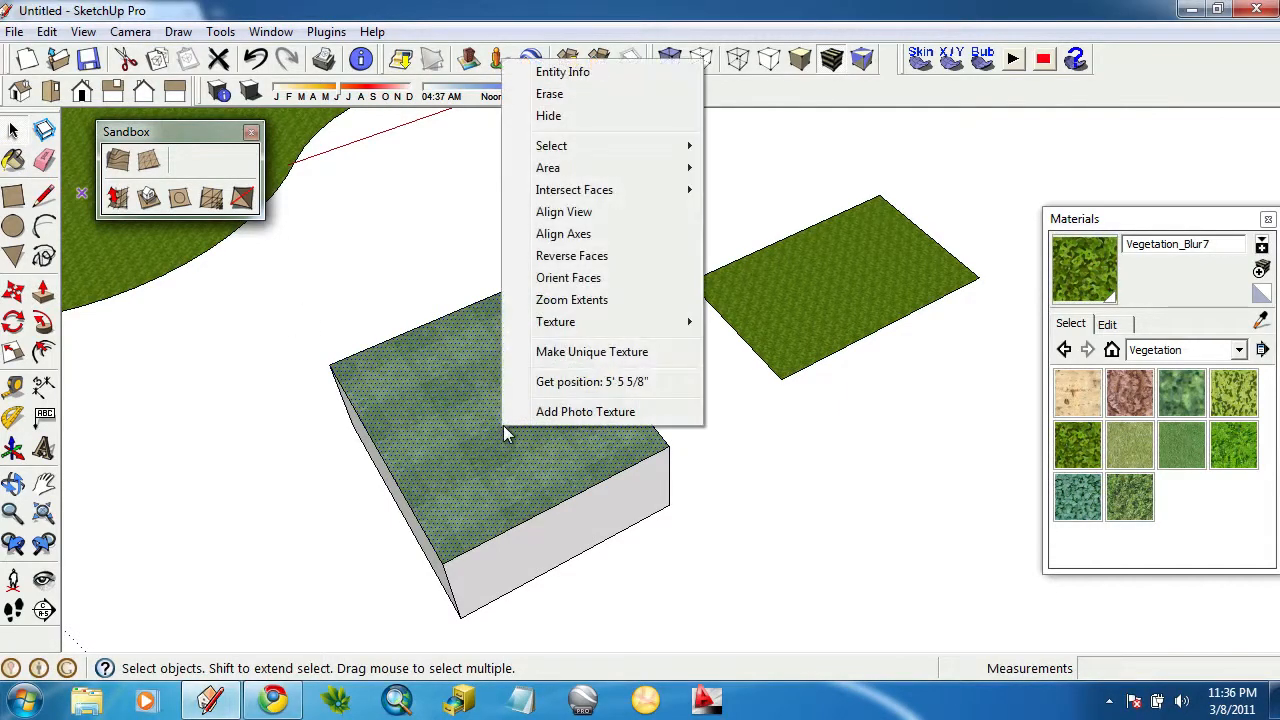
mouse_move(570, 330)
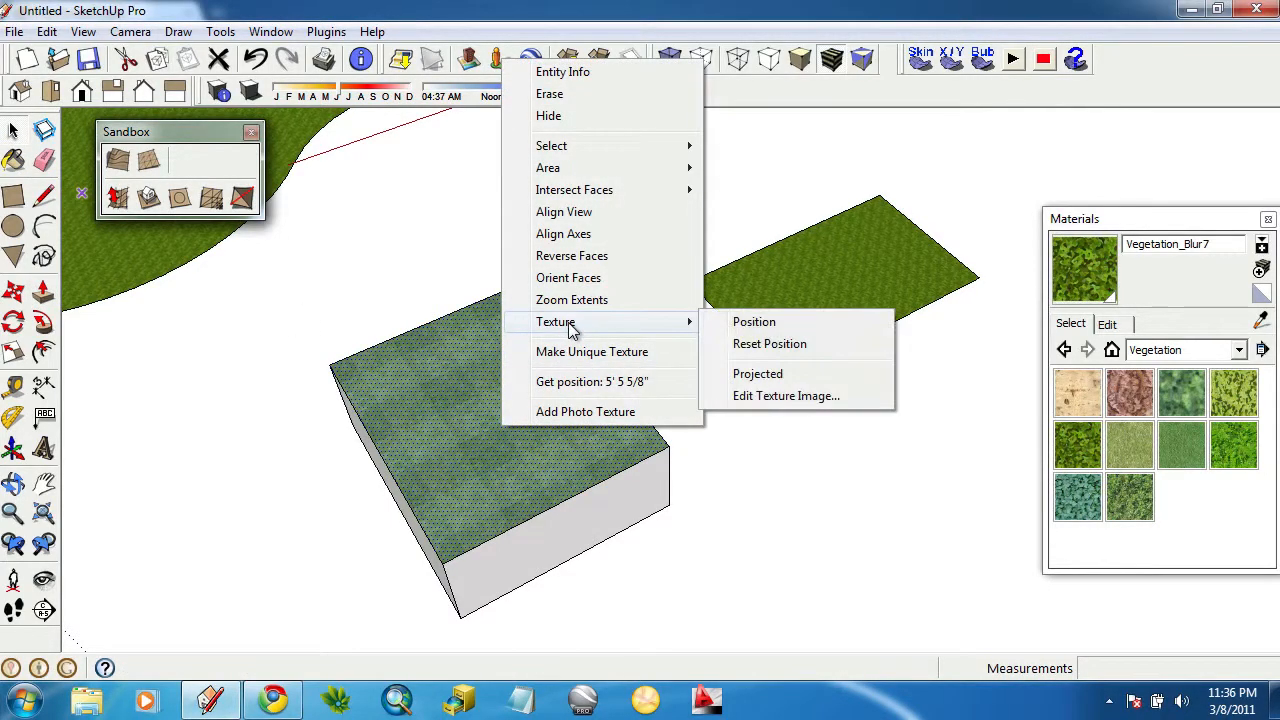
left_click(757, 322)
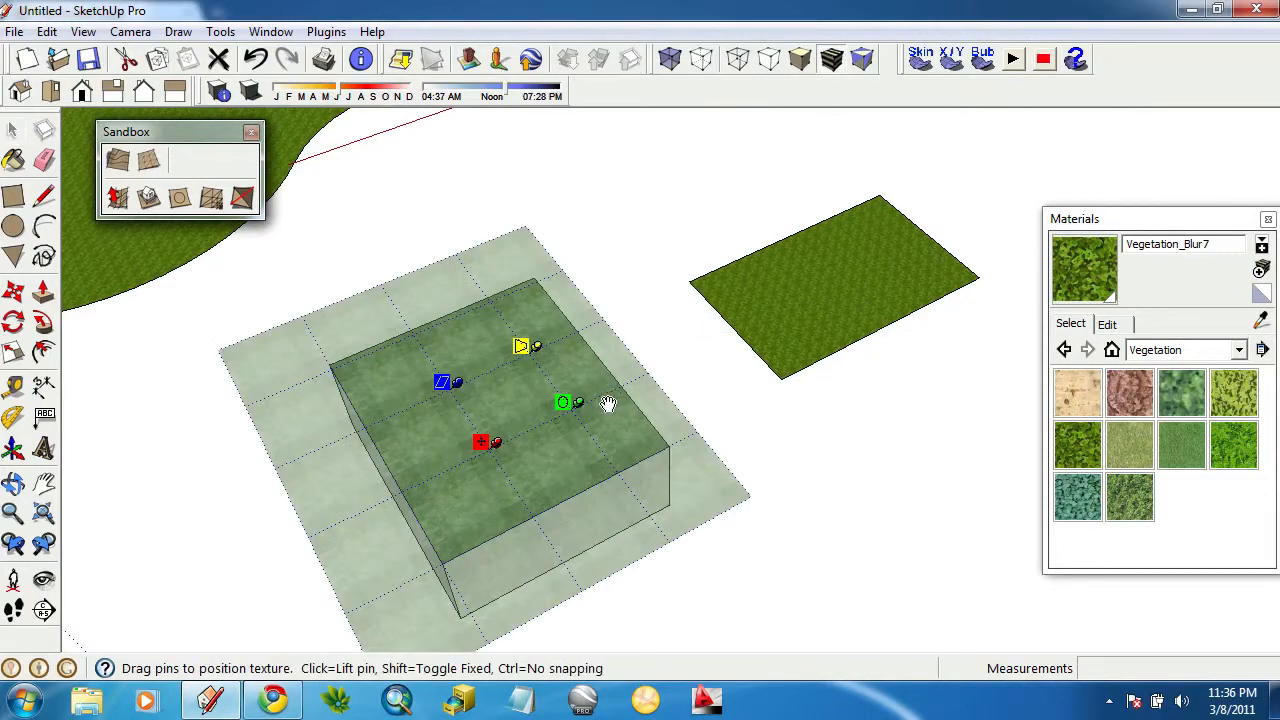
scroll(534, 409, "up", 4)
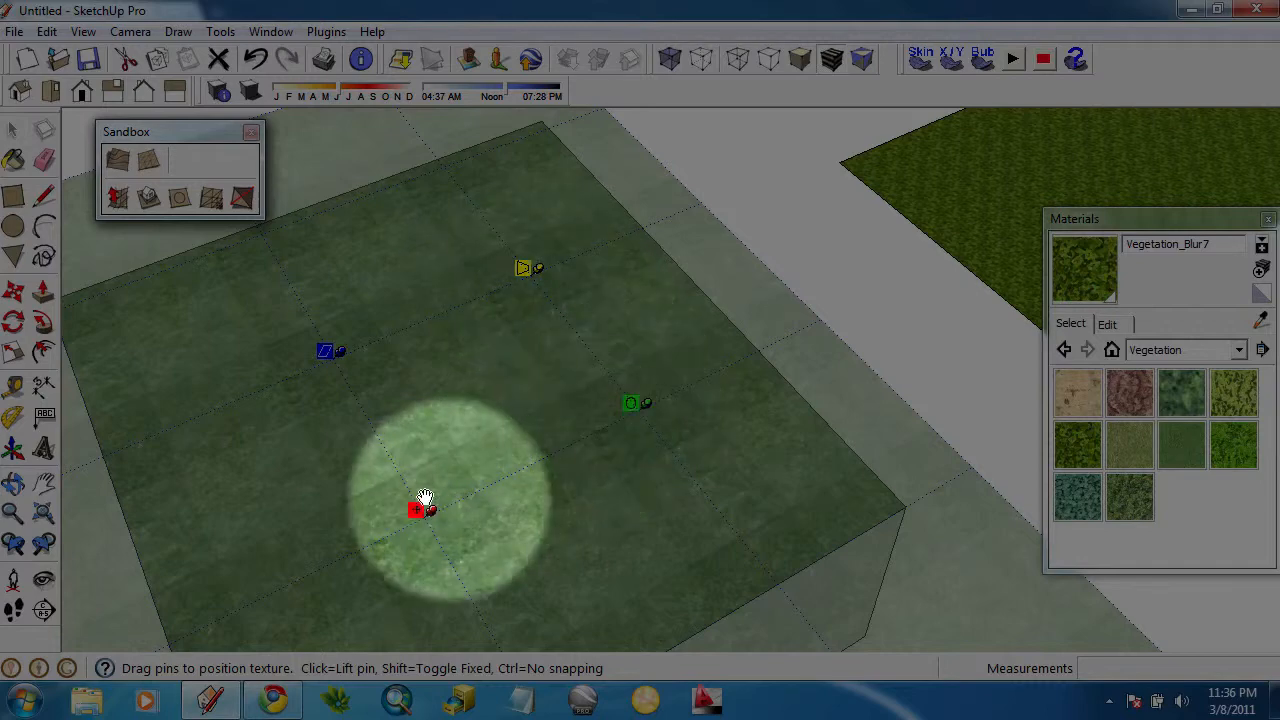
scroll(558, 440, "down", 3)
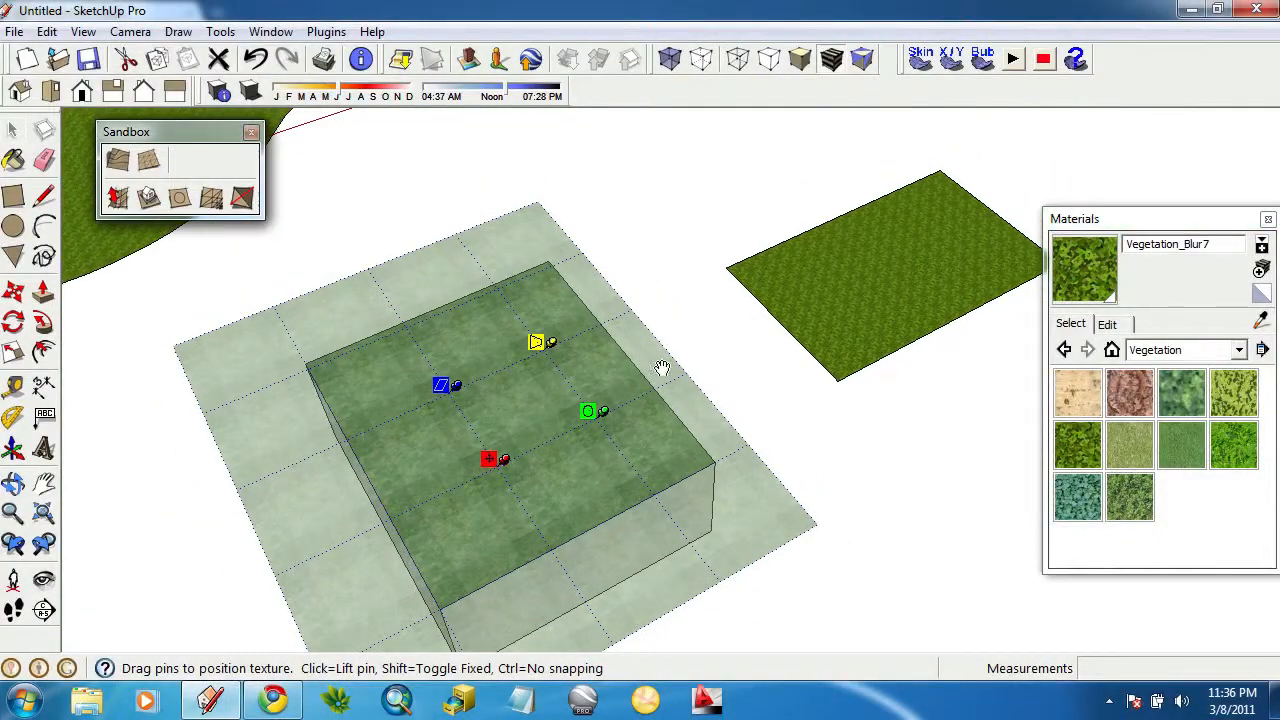
key("Return")
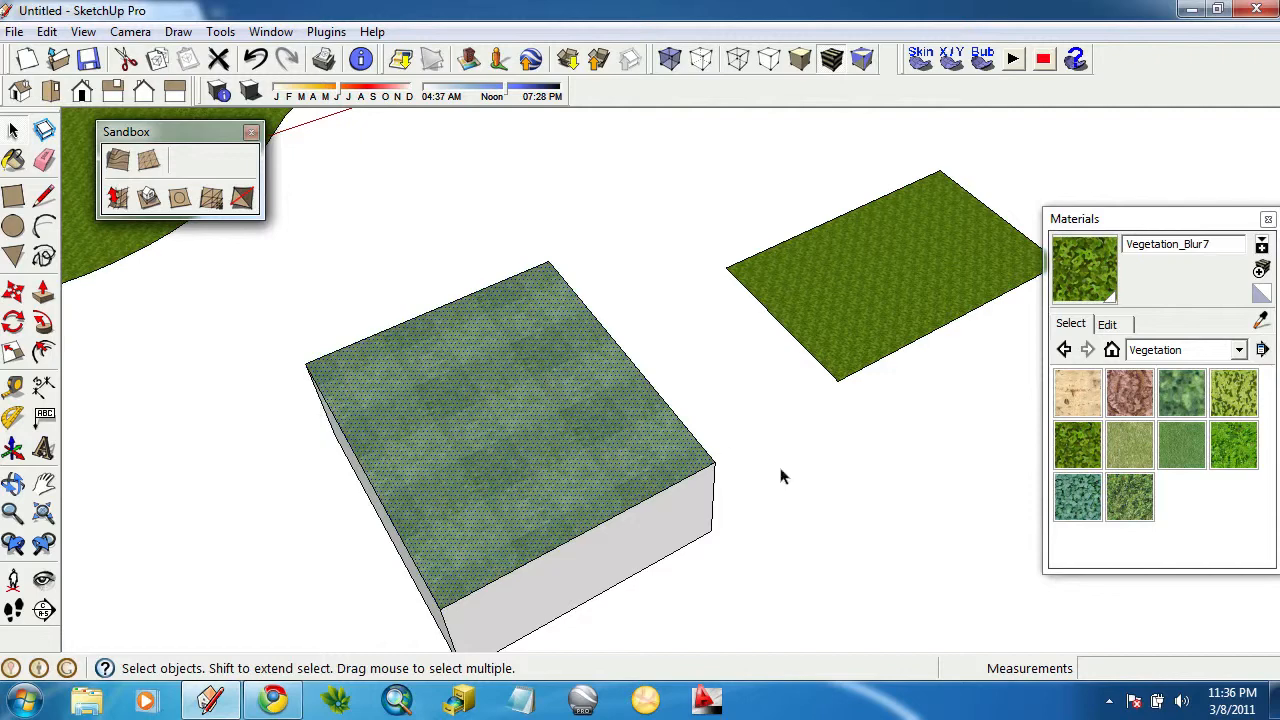
Sample grass_golf from the box's top face and set that face's texture to Projected.
middle_click_drag(670, 425, 531, 415)
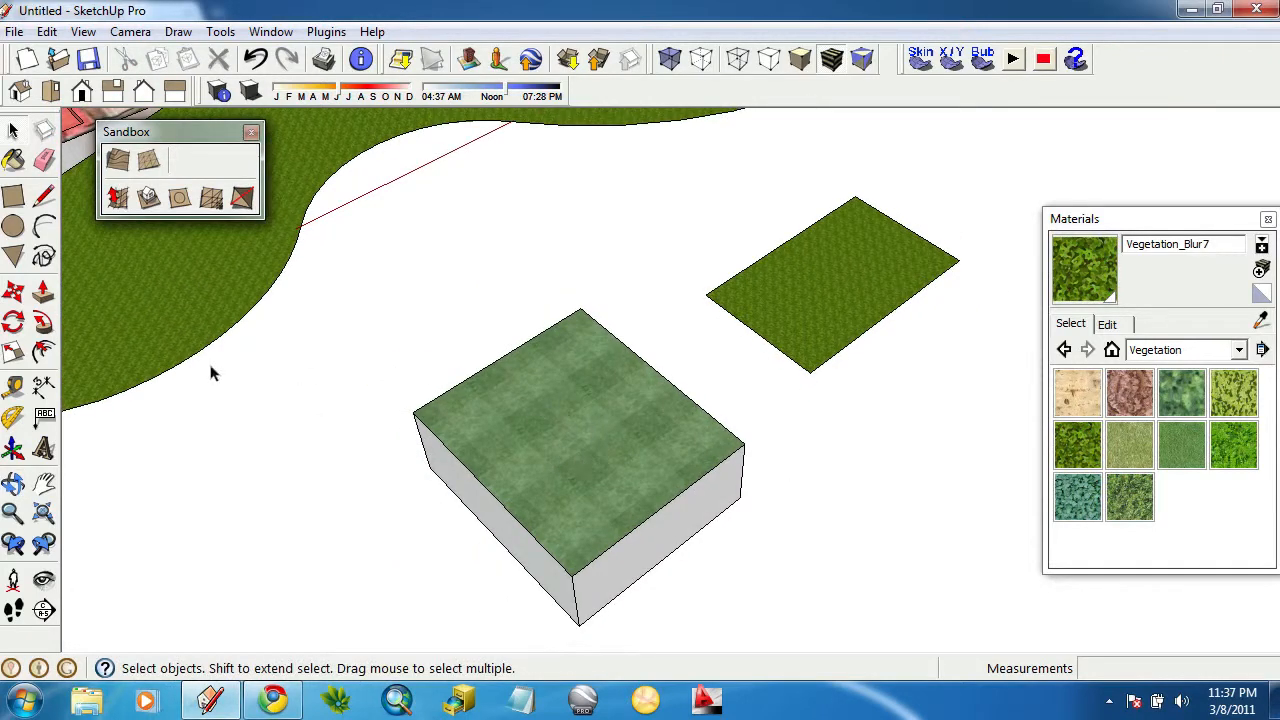
left_click(14, 163)
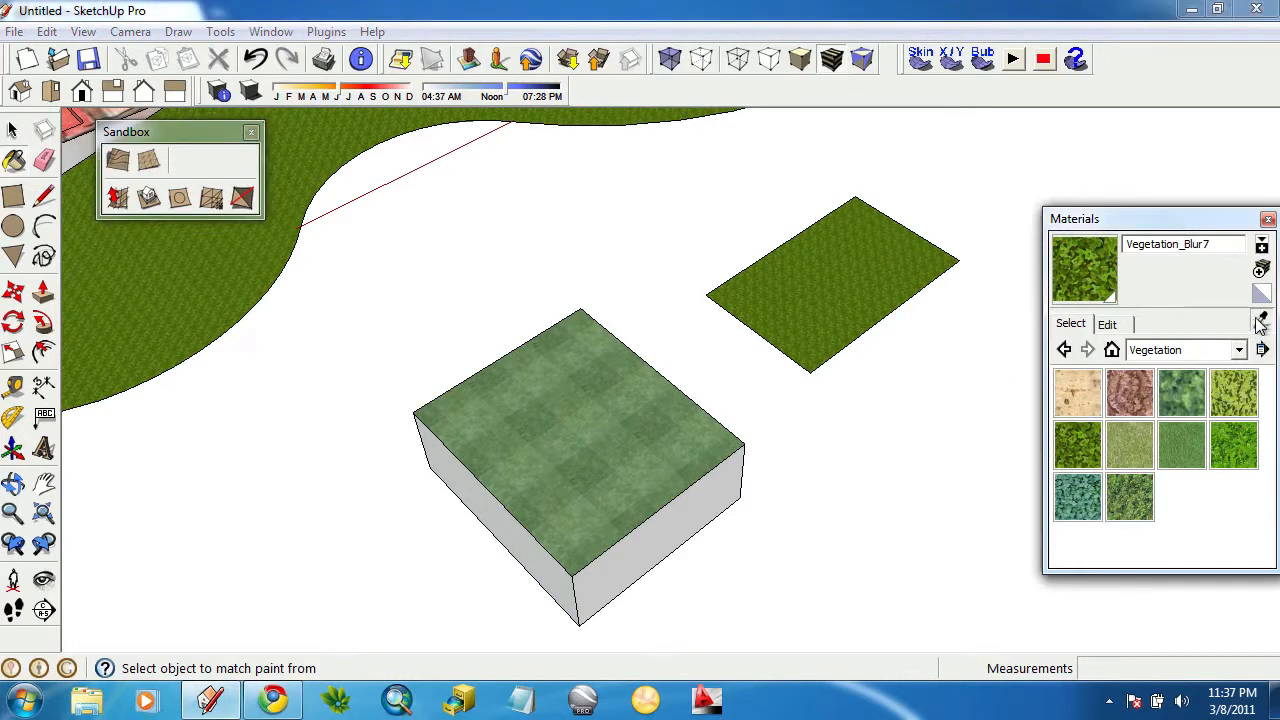
left_click(627, 427)
scroll(627, 428, "down", 3)
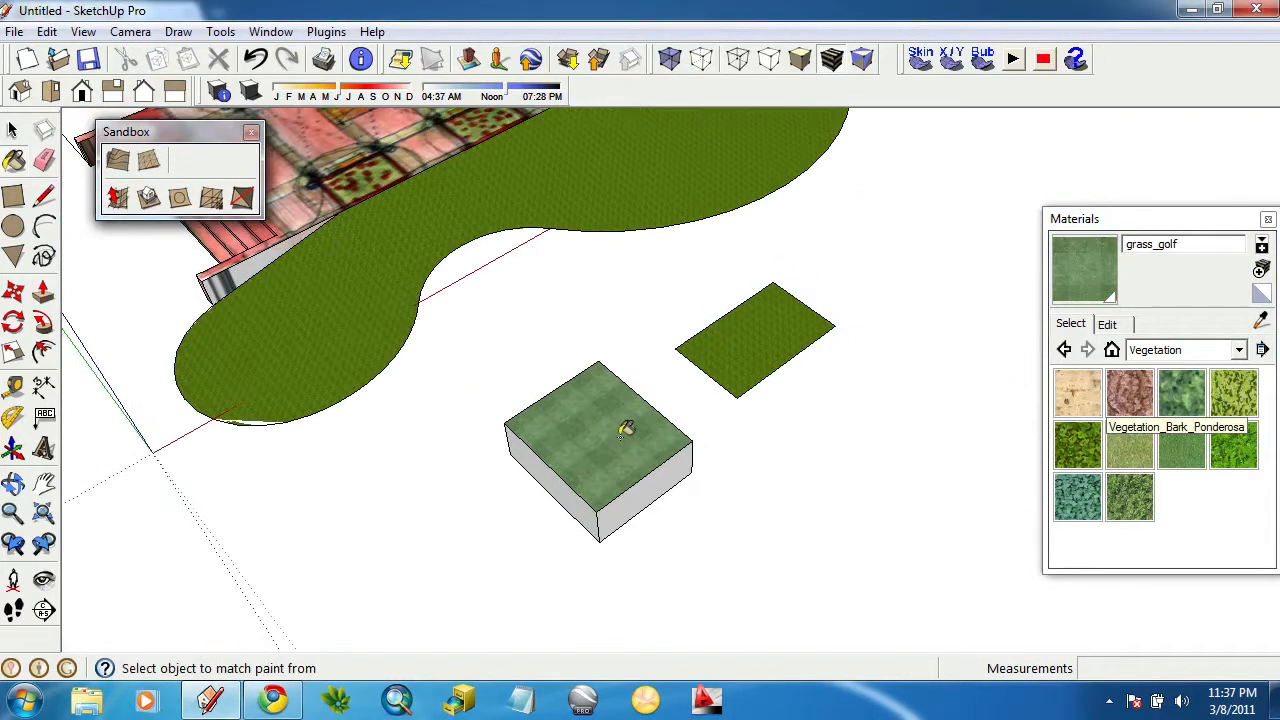
scroll(624, 427, "up", 3)
right_click(603, 421)
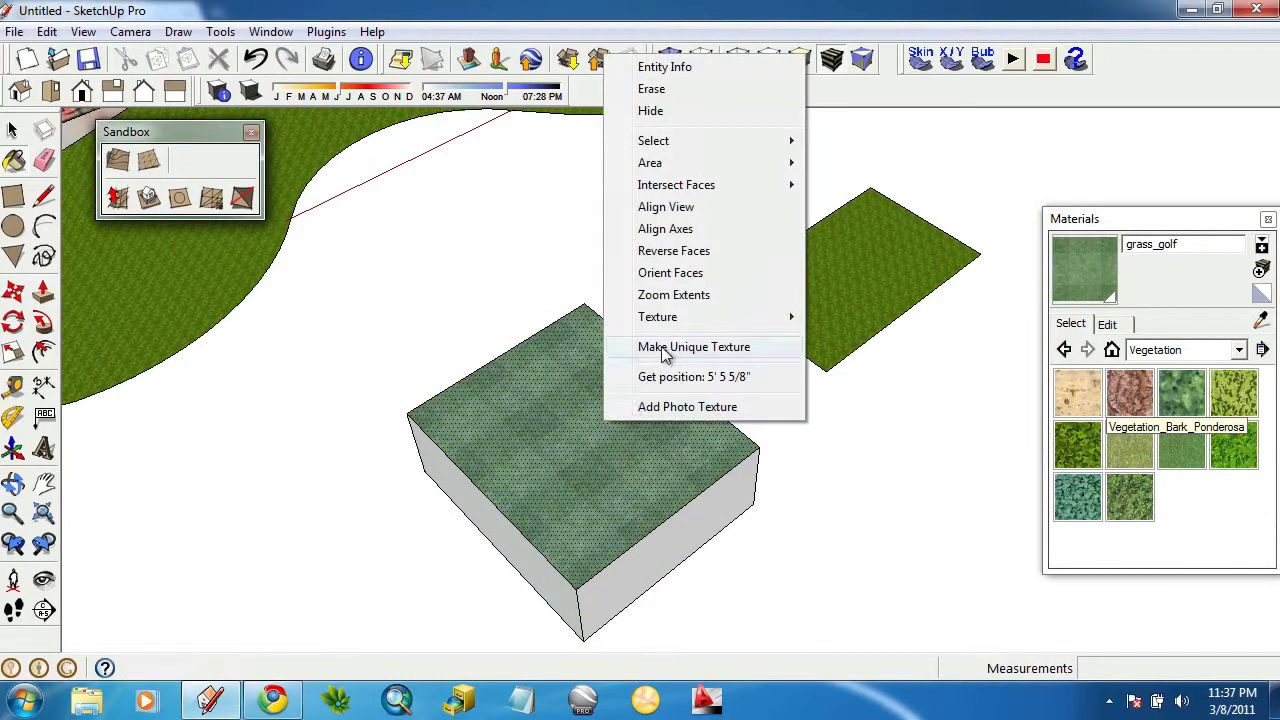
mouse_move(663, 317)
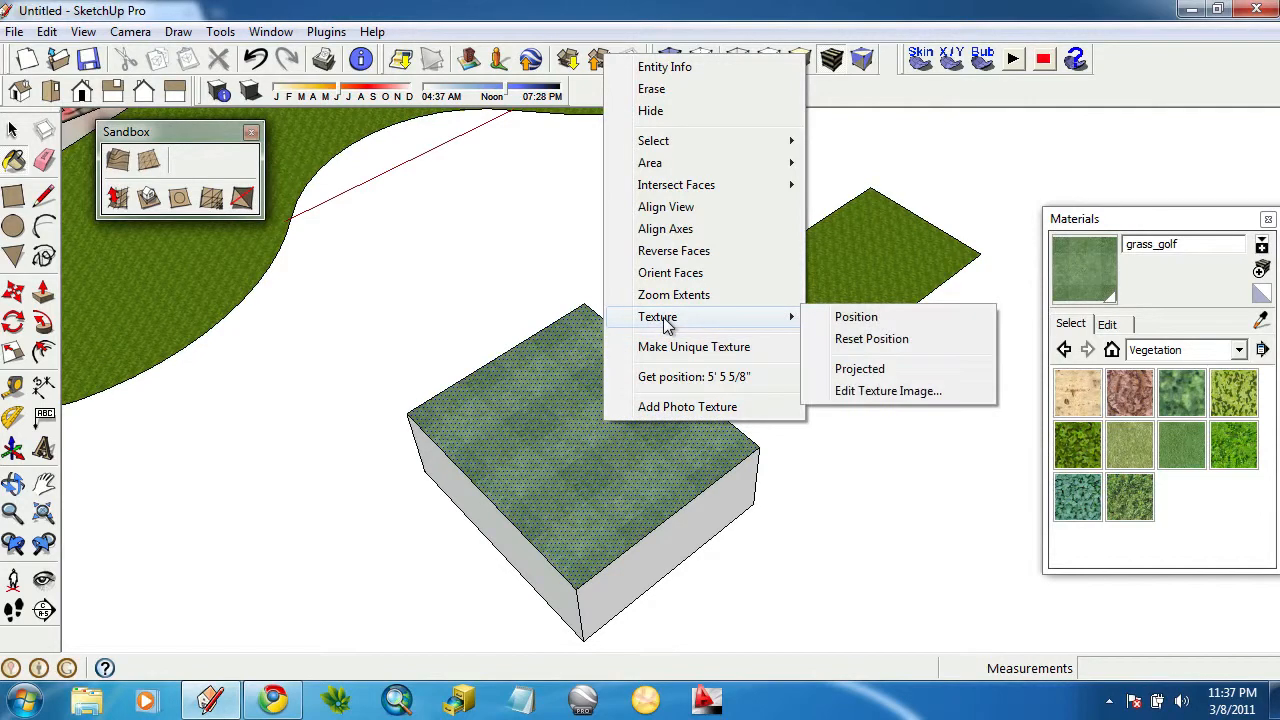
left_click(898, 369)
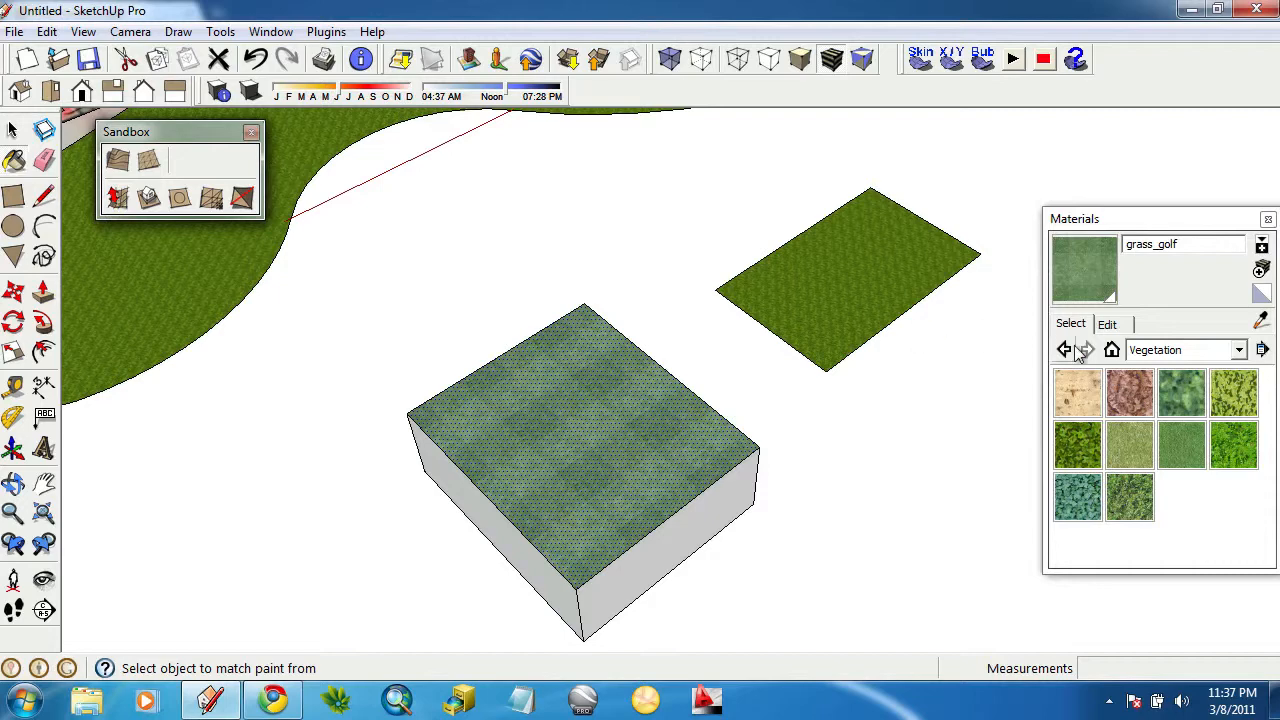
Resample the projected grass_golf texture from the box's top face and return to the Select tool.
left_click(1265, 322)
scroll(579, 410, "down", 3)
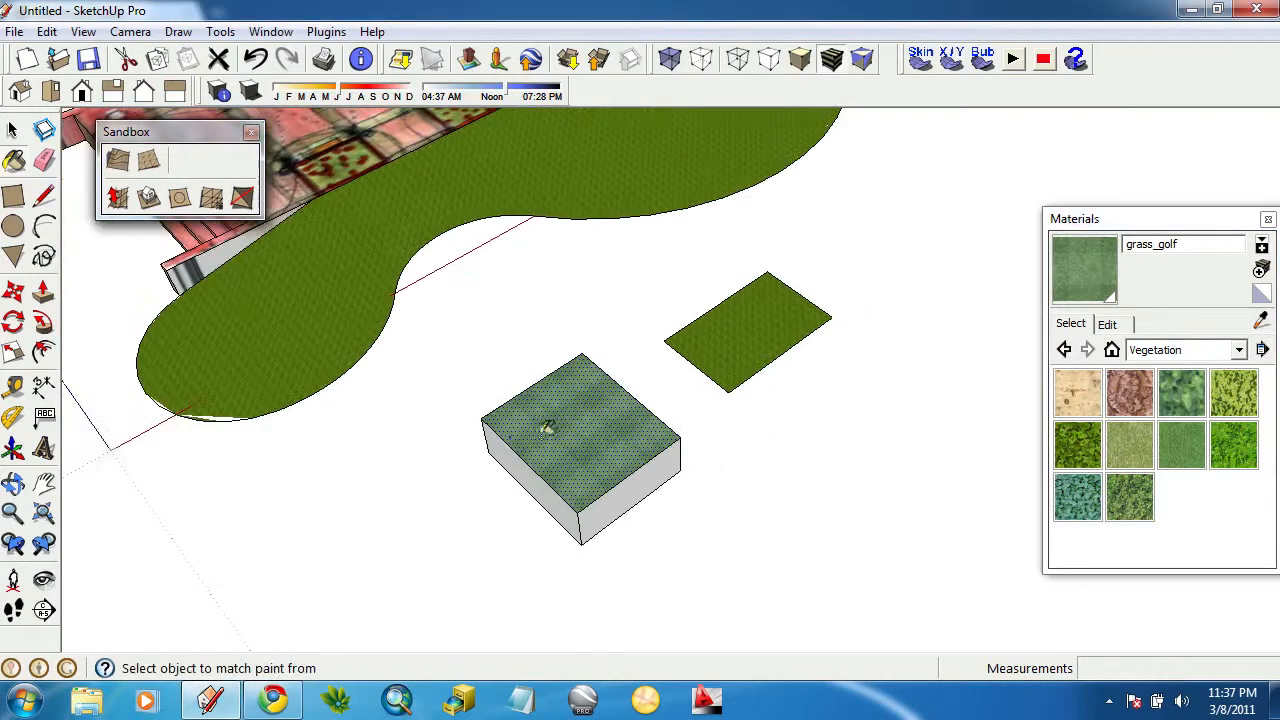
middle_click_drag(543, 429, 657, 463)
left_click(10, 130)
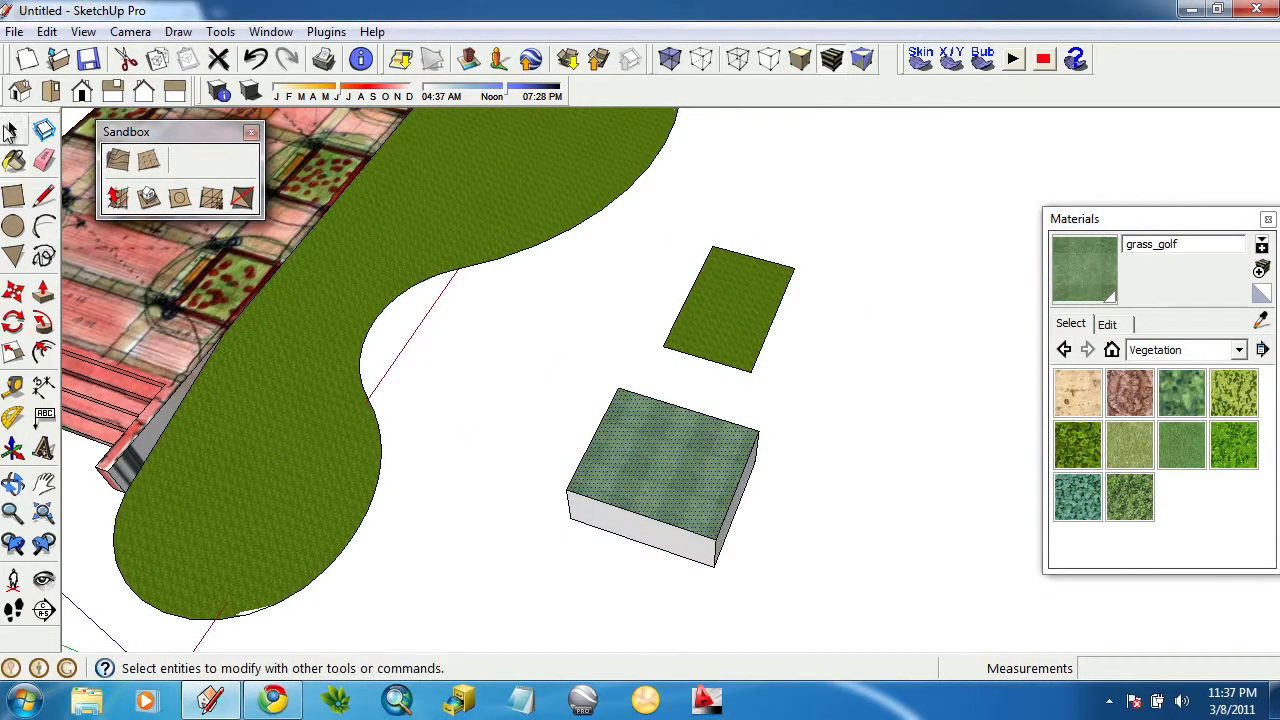
Open the curved terrain group beside the plaza and paint its surface with the projected grass_golf texture.
double_click(390, 227)
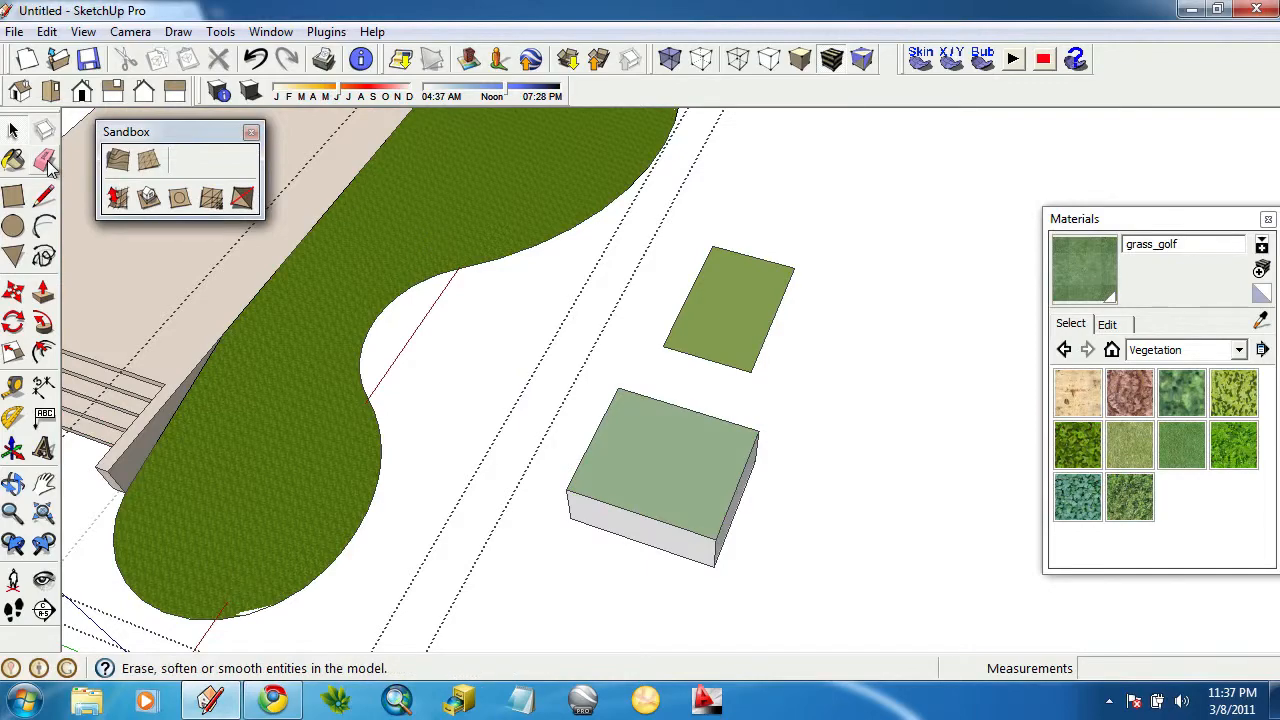
left_click(13, 160)
left_click(381, 238)
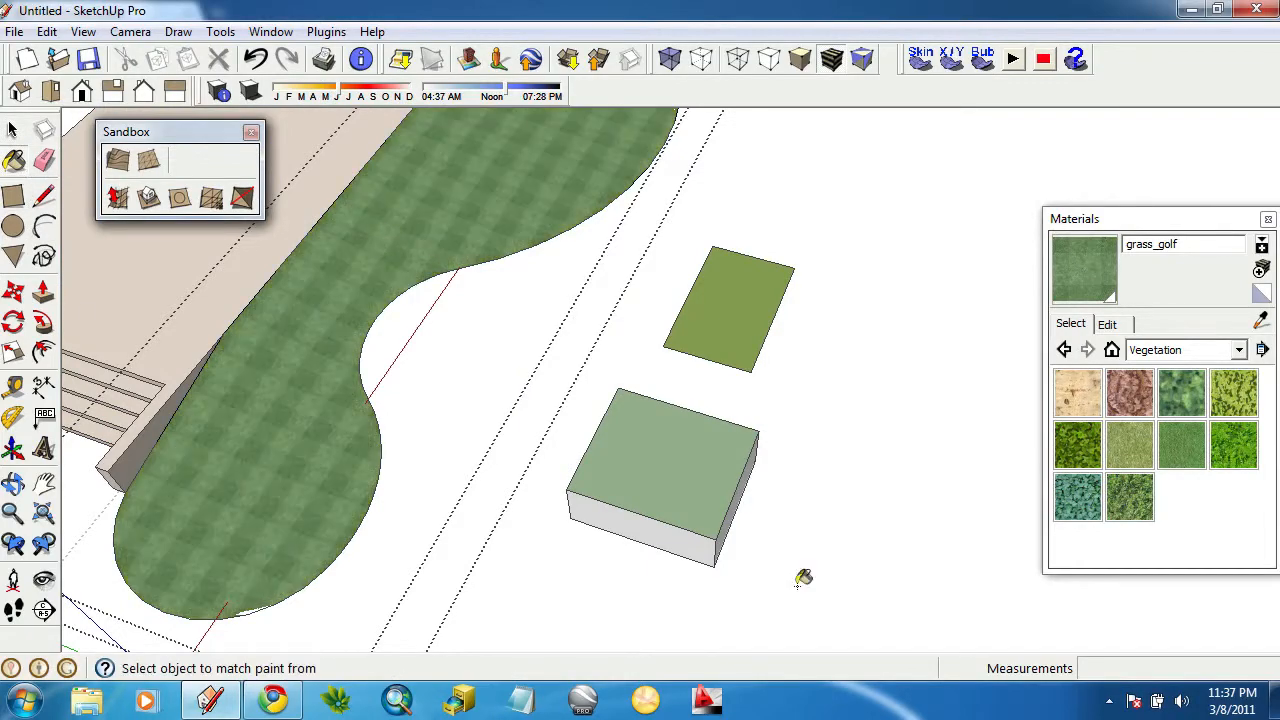
Open the straight terrain group on the plaza's opposite long side and paint its sloping surface with grass_golf.
mouse_move(580, 400)
middle_mouse_down()
mouse_move(509, 429)
mouse_move(413, 247)
mouse_move(609, 297)
mouse_move(743, 197)
mouse_move(874, 223)
mouse_move(591, 308)
middle_mouse_up()
middle_click_drag(505, 308, 86, 148)
left_click(12, 131)
left_click(385, 392)
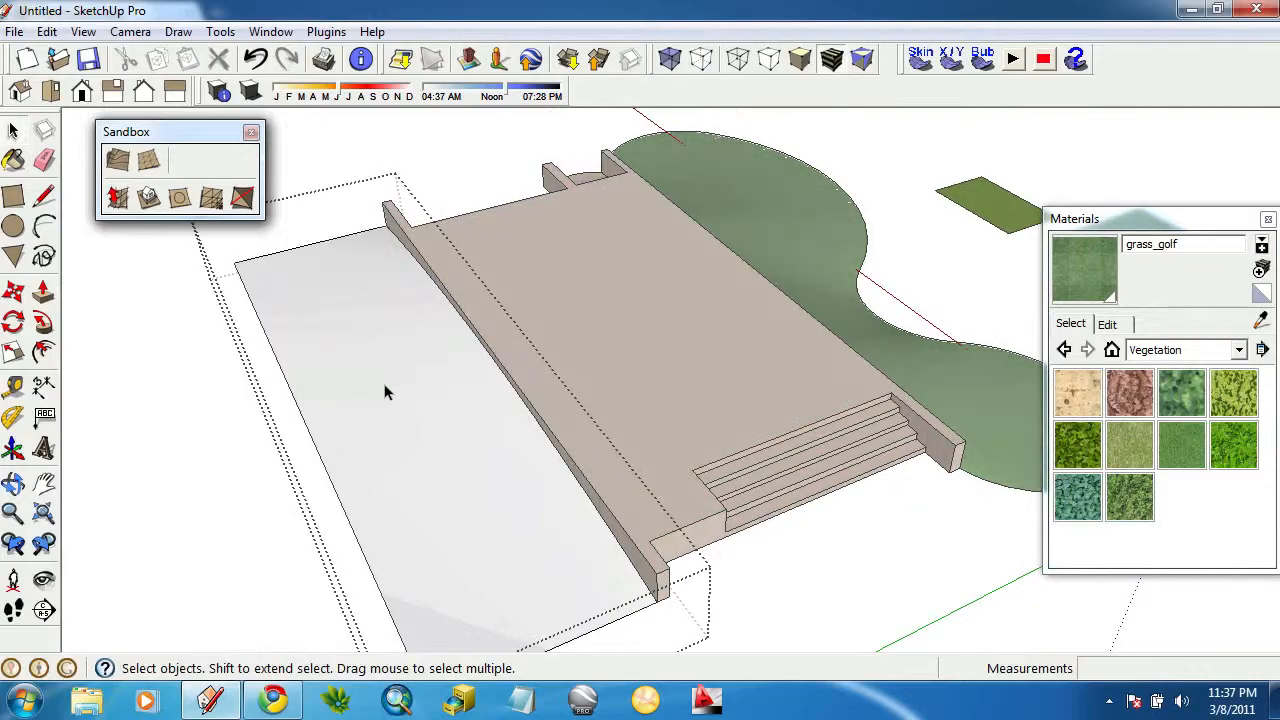
left_click(13, 160)
left_click(348, 382)
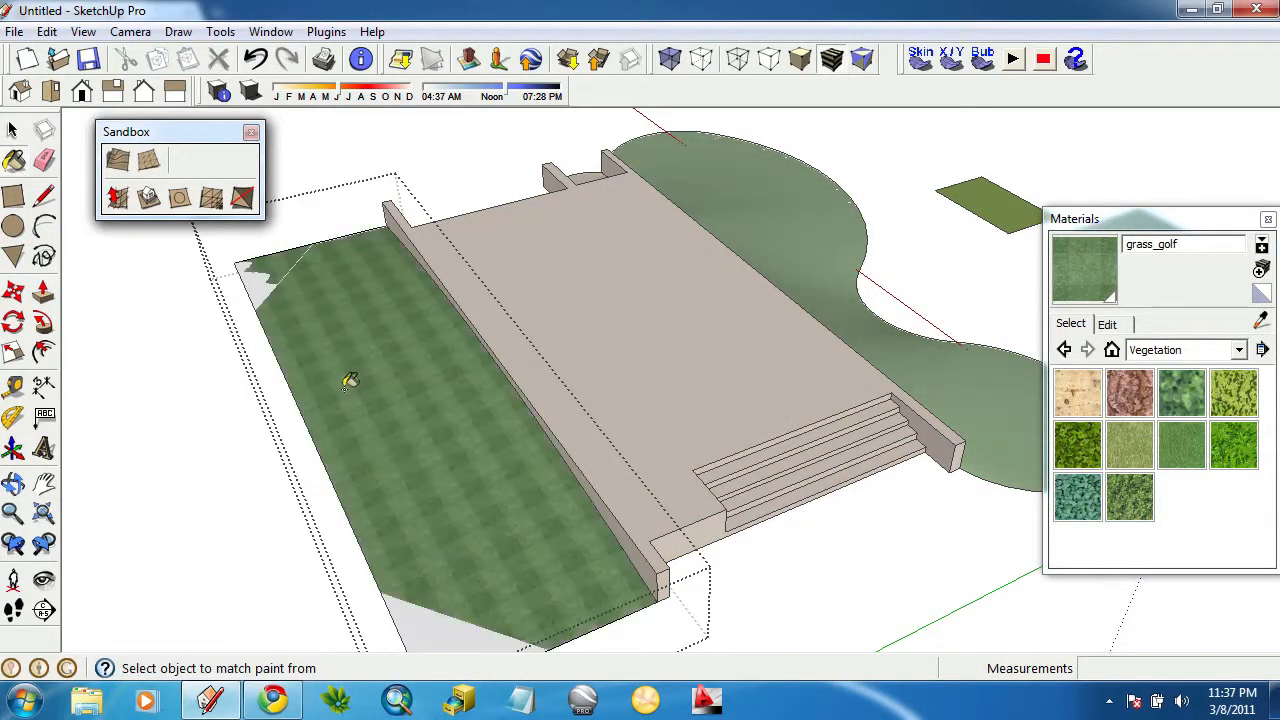
Turn on the display of hidden geometry to show the terrain's triangulation.
mouse_move(348, 382)
middle_mouse_down()
mouse_move(526, 491)
mouse_move(506, 483)
mouse_move(560, 374)
mouse_move(537, 374)
mouse_move(740, 383)
mouse_move(700, 460)
mouse_move(643, 363)
mouse_move(586, 323)
mouse_move(557, 337)
mouse_move(561, 352)
middle_mouse_up()
scroll(634, 497, "up", 2)
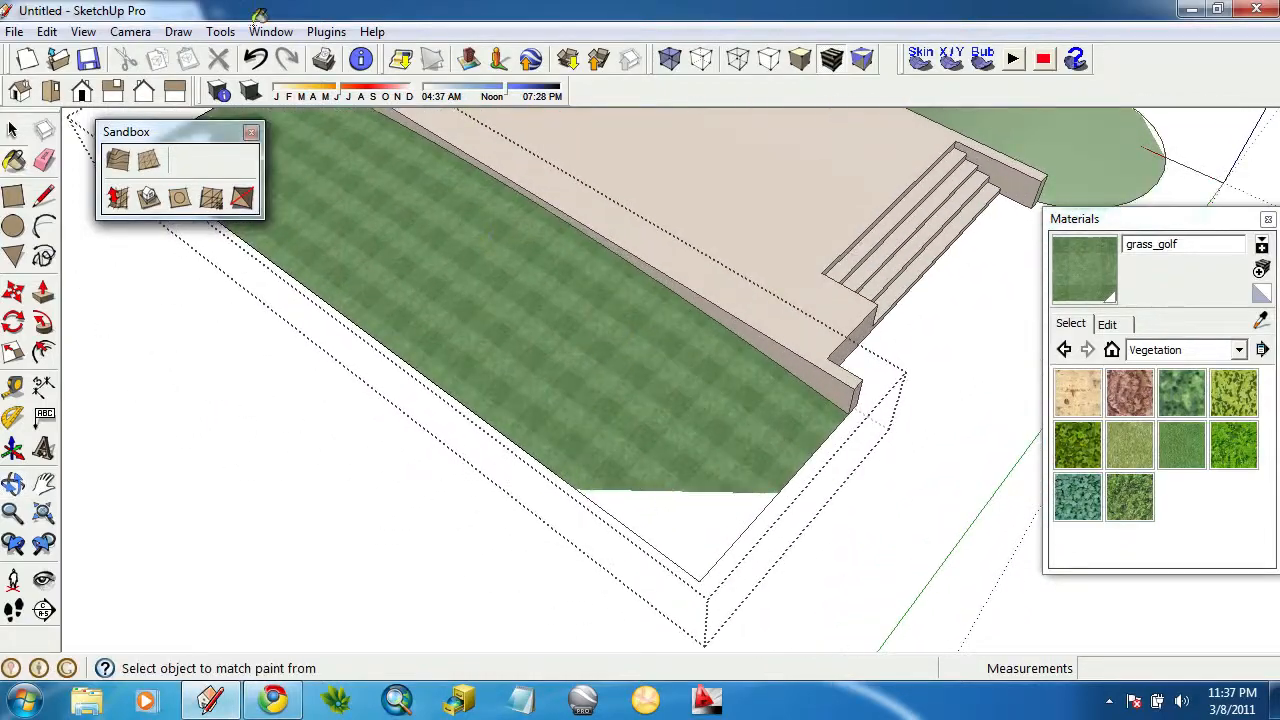
left_click(135, 31)
mouse_move(83, 31)
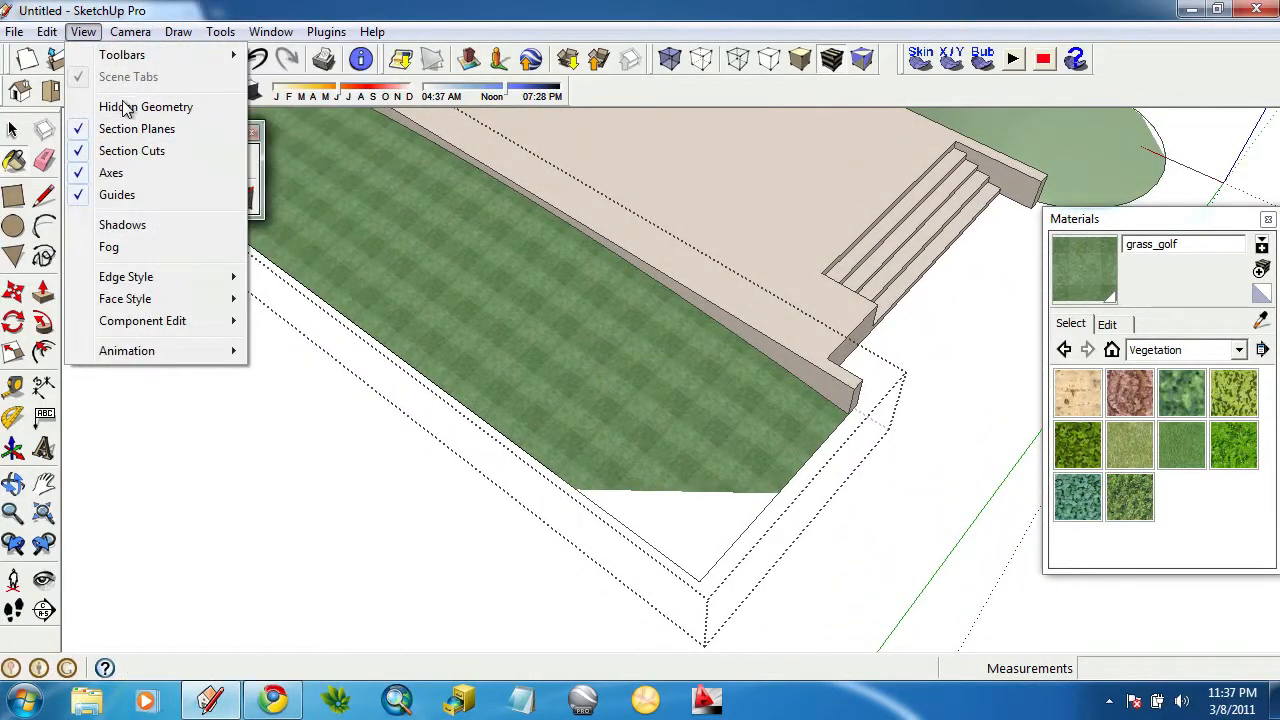
left_click(150, 84)
Try to erase the outer edges of the straight terrain's untextured corners from within its group.
left_click(44, 160)
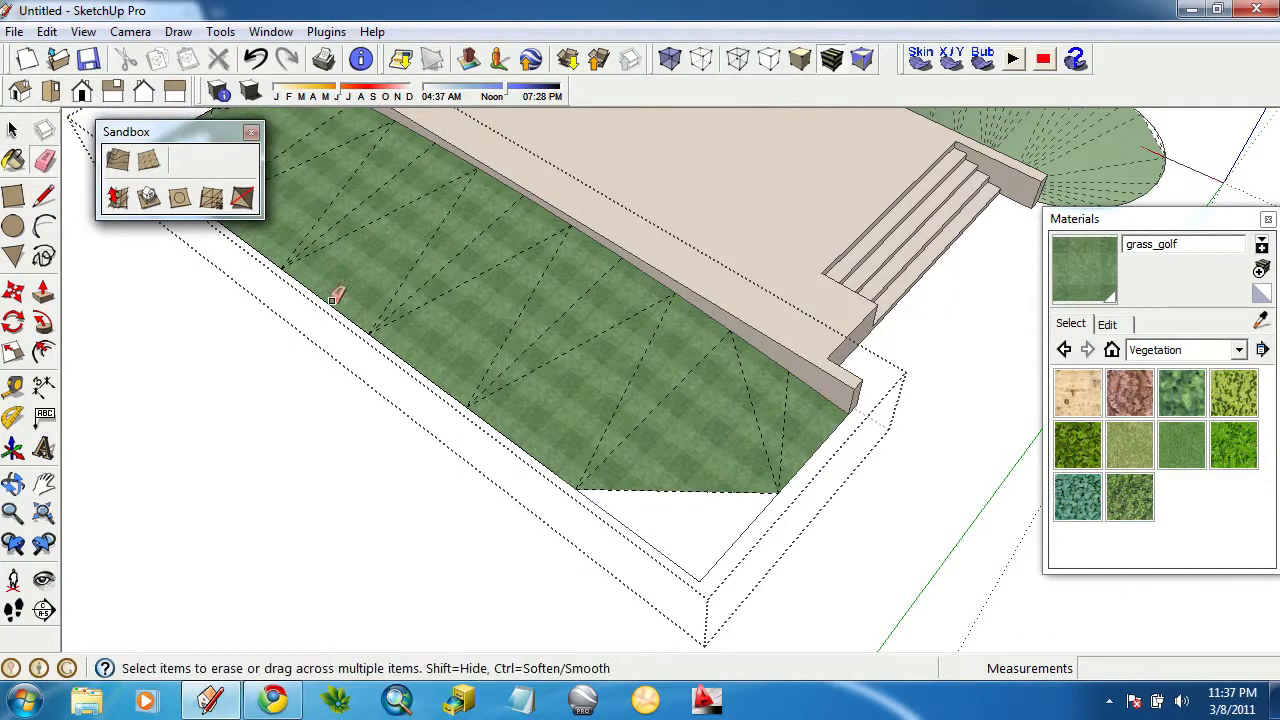
mouse_move(714, 551)
middle_mouse_down()
mouse_move(1000, 469)
mouse_move(729, 428)
middle_mouse_up()
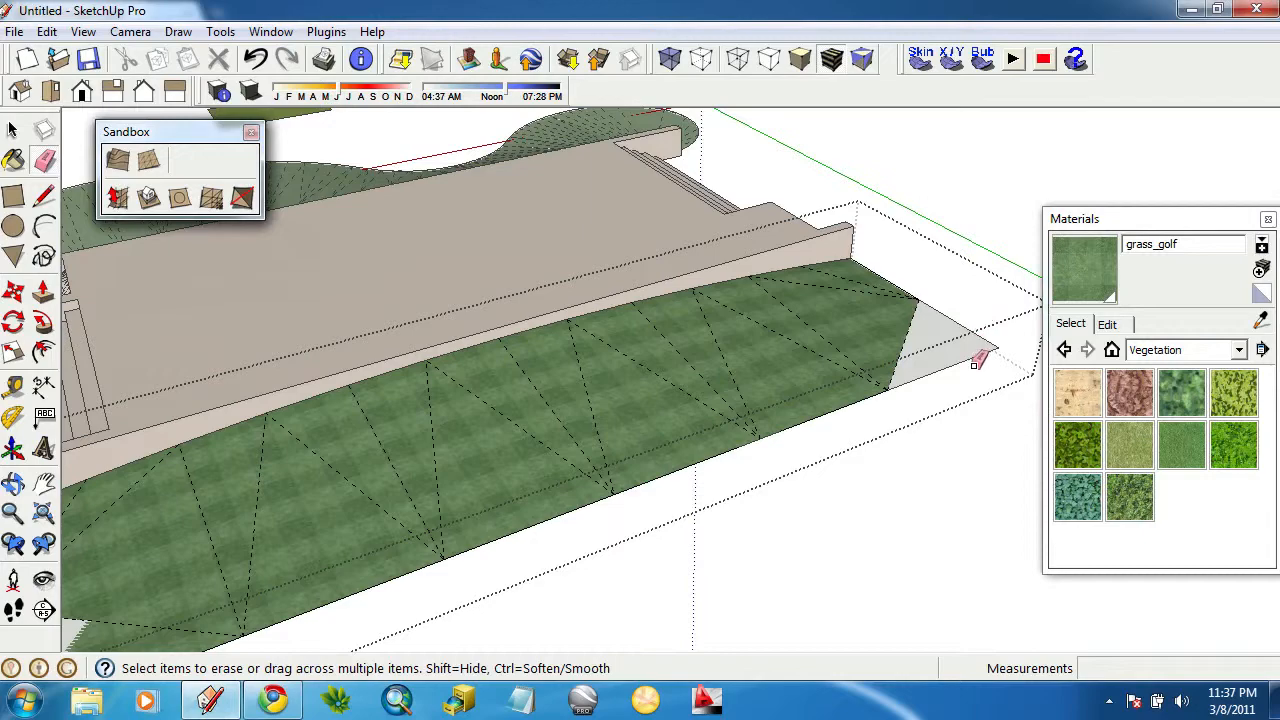
mouse_move(976, 362)
middle_mouse_down()
mouse_move(560, 449)
mouse_move(524, 570)
middle_mouse_up()
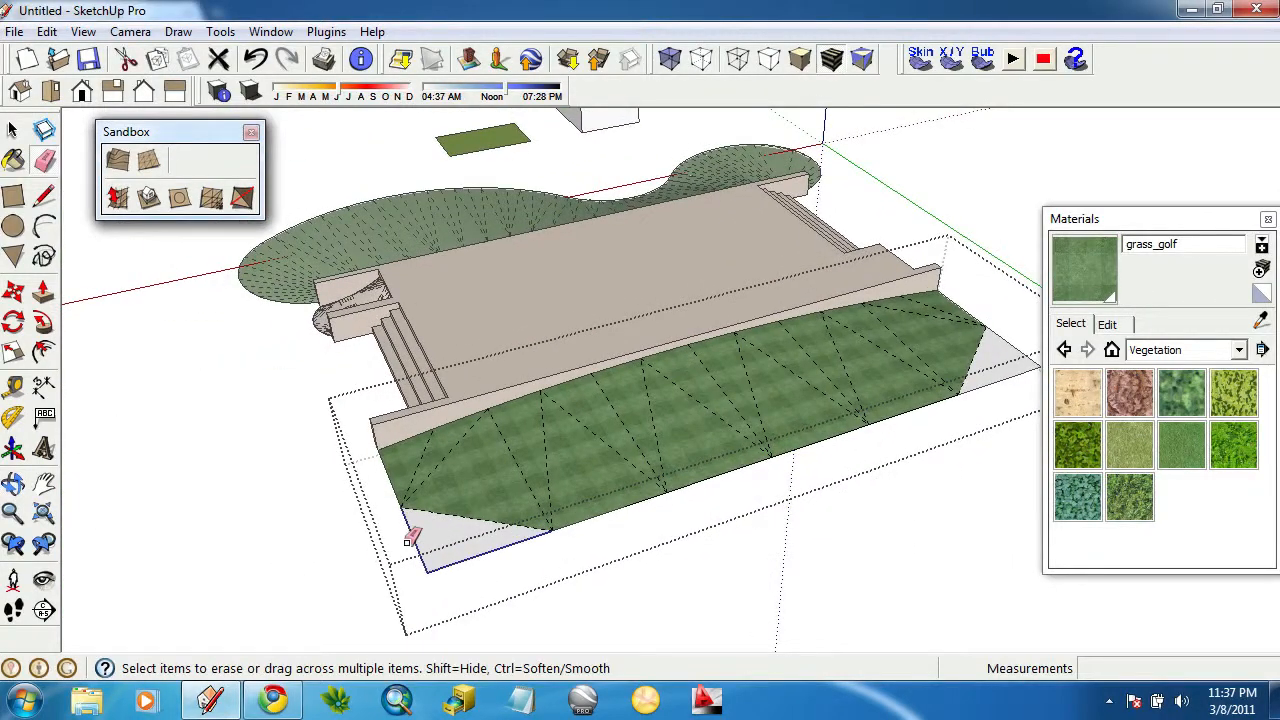
left_click(12, 128)
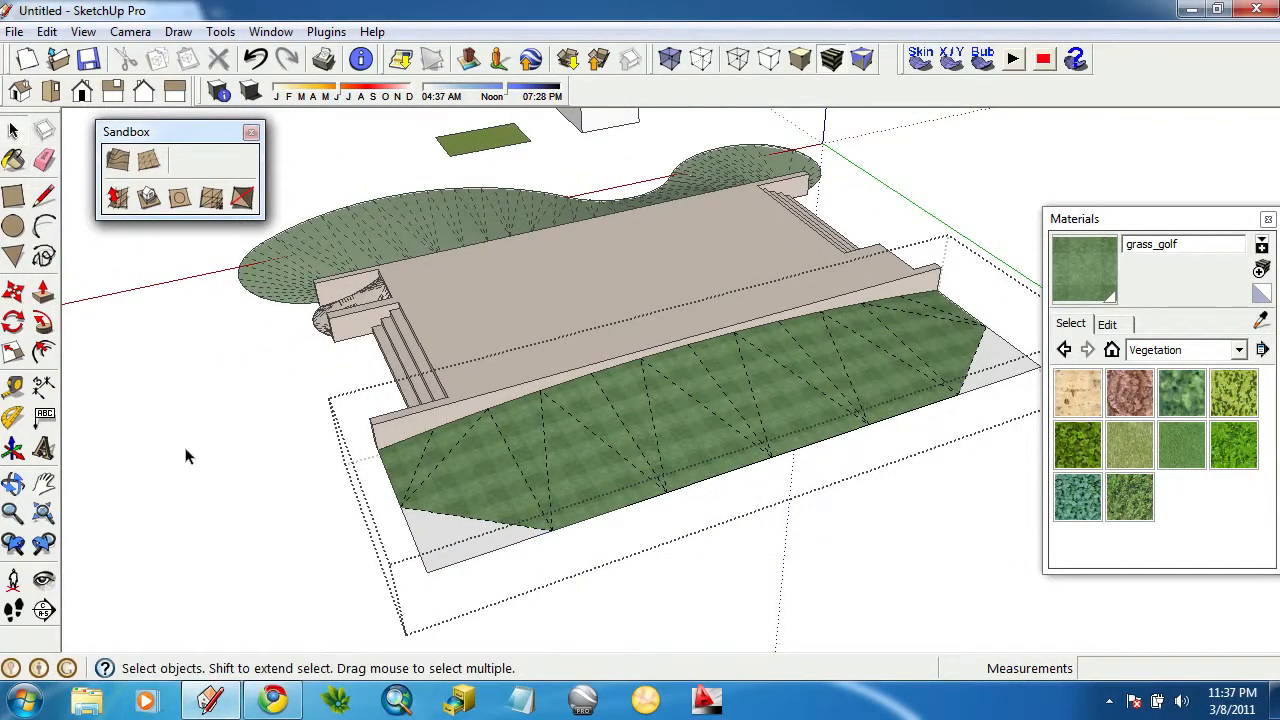
Leave the straight terrain group and explode the curved terrain group.
middle_click_drag(414, 534, 638, 502)
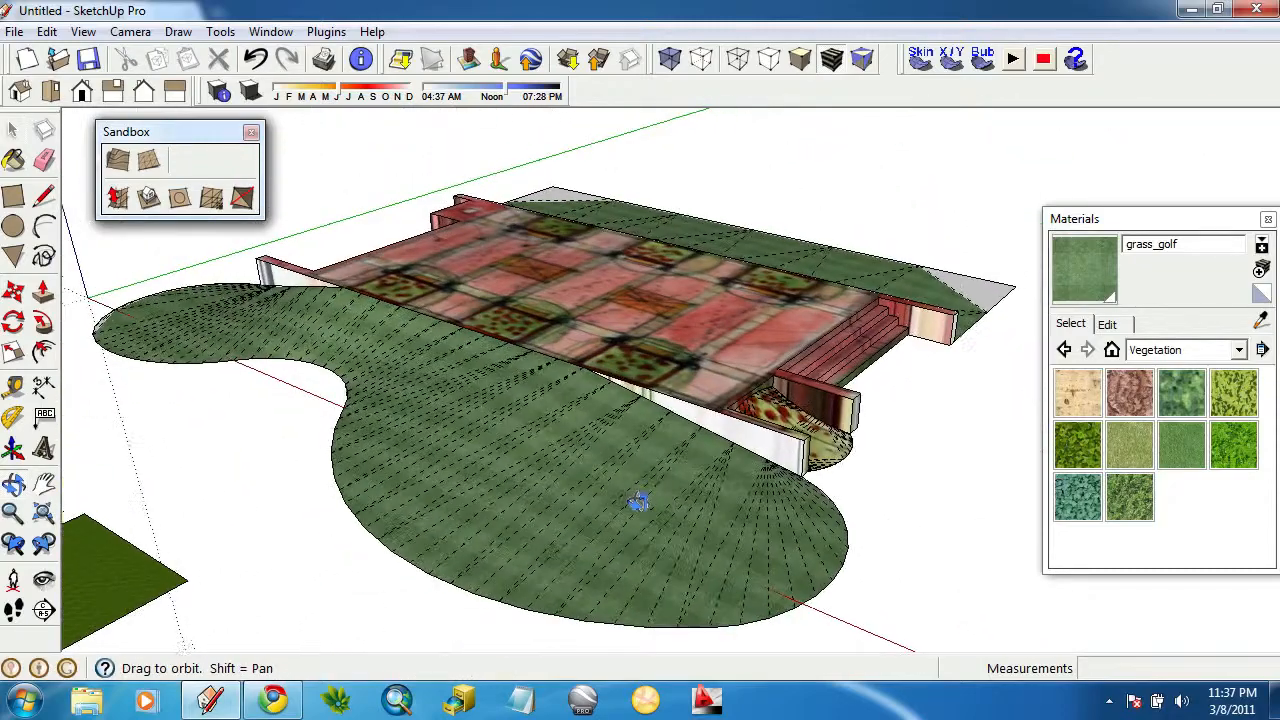
right_click(579, 470)
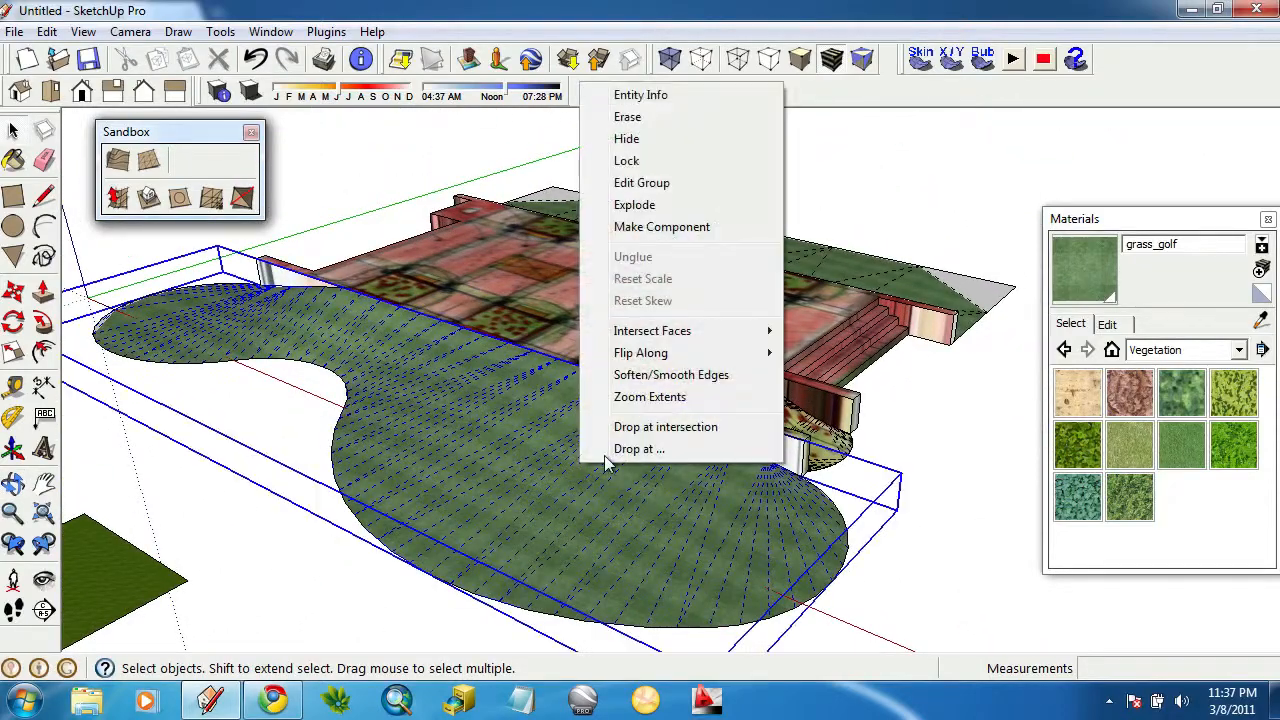
left_click(632, 213)
Explode the straight terrain group on the plaza's other long side.
middle_click_drag(700, 420, 798, 466)
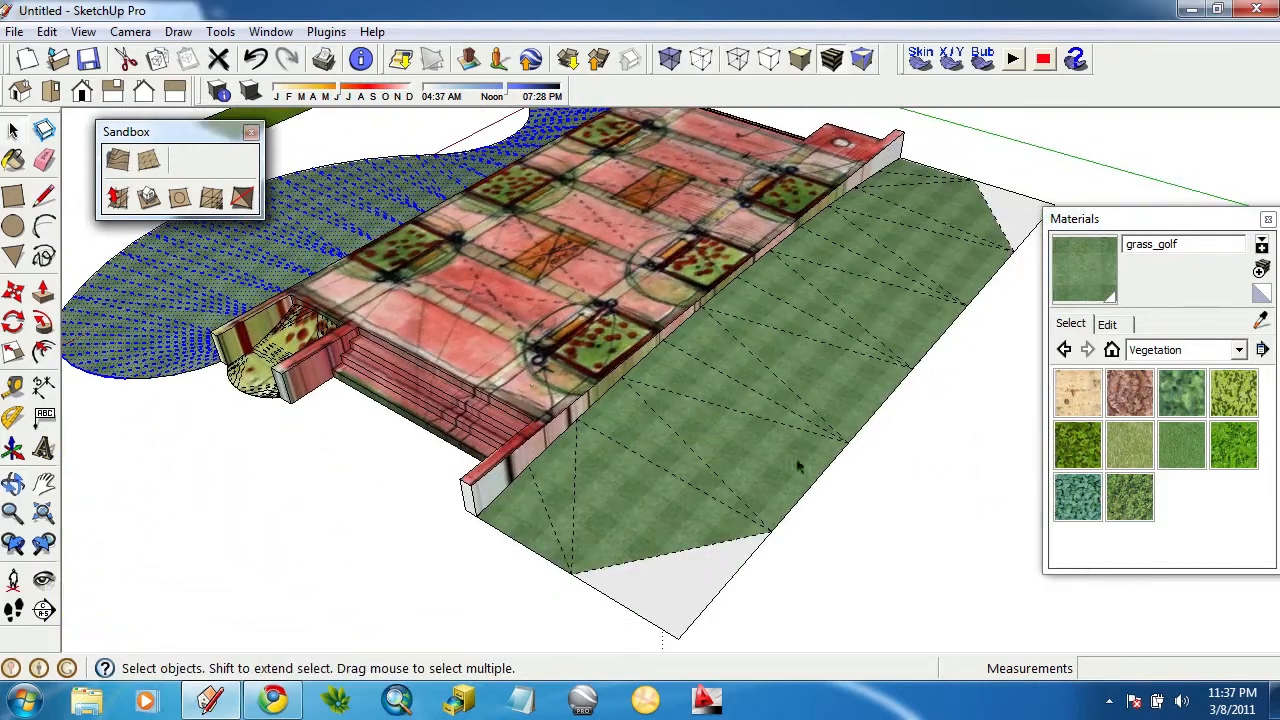
right_click(798, 466)
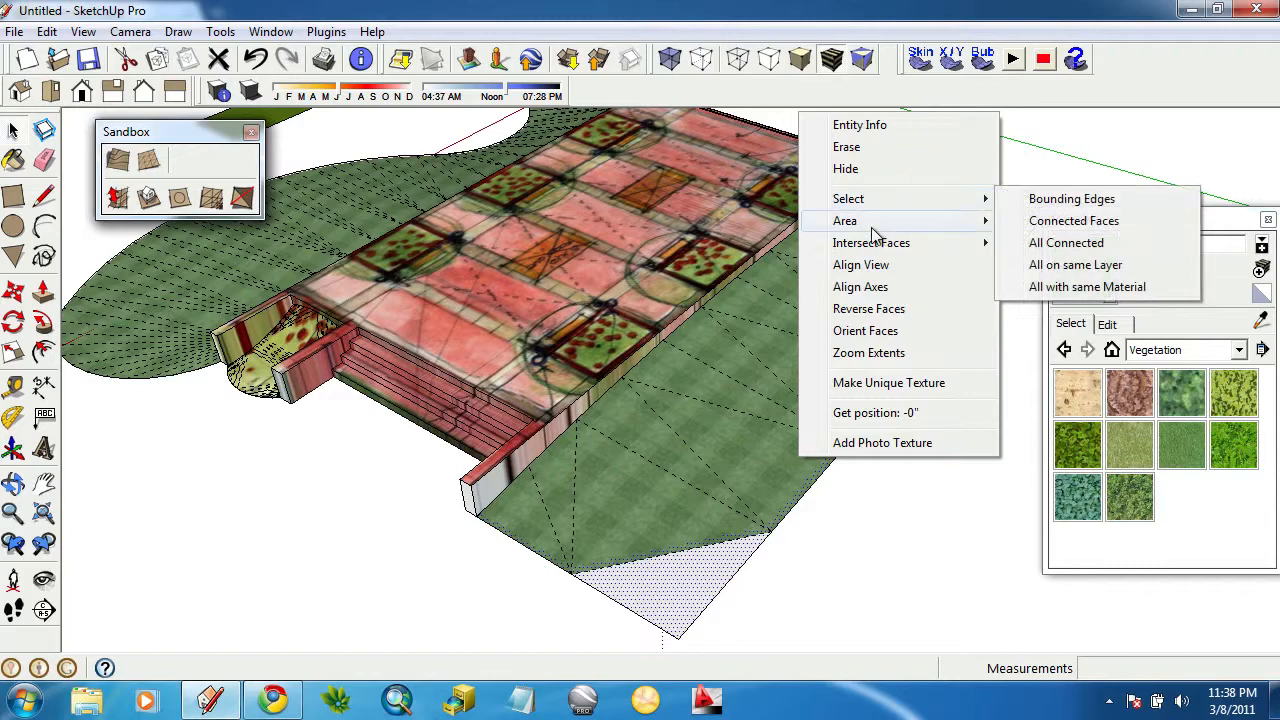
left_click(809, 440)
right_click(802, 430)
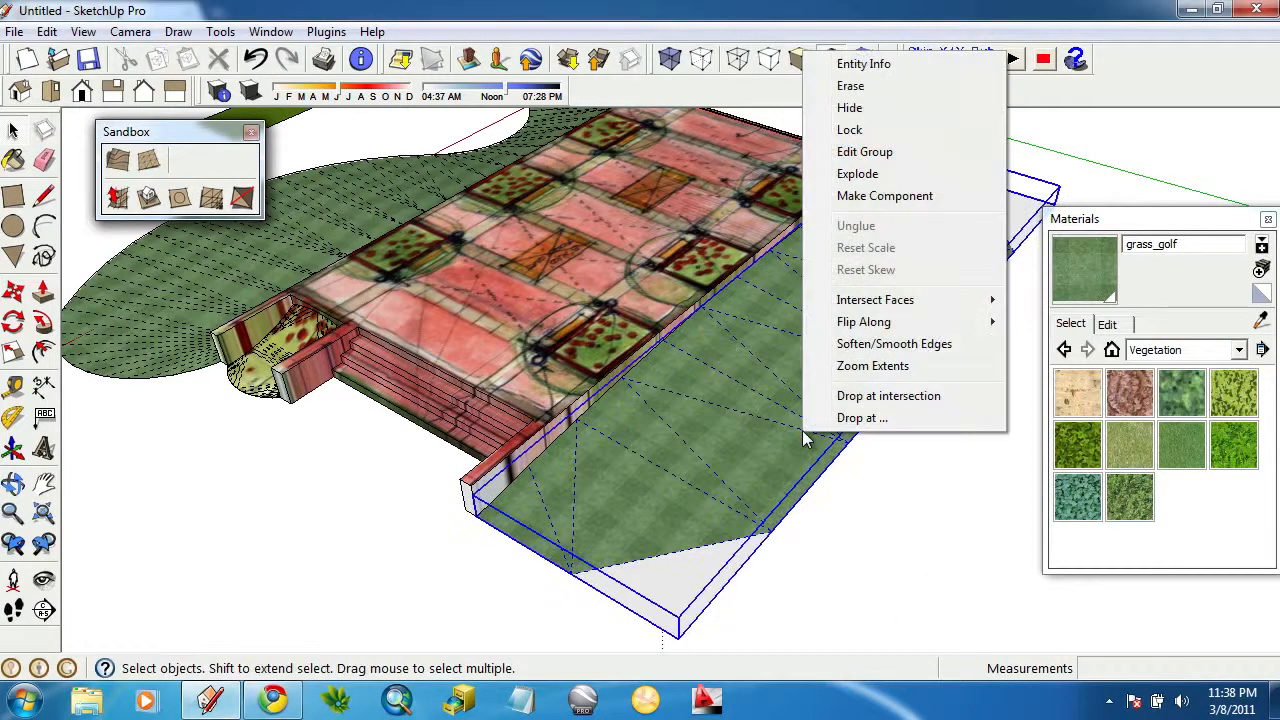
left_click(848, 174)
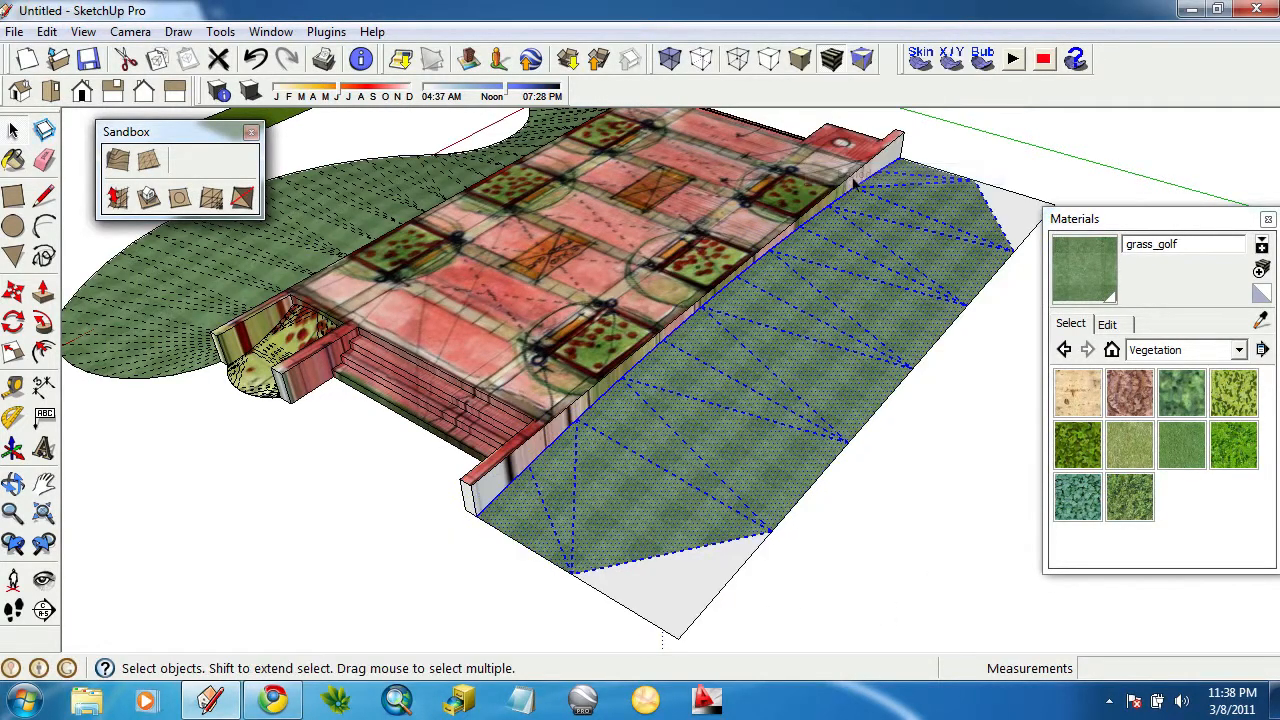
Erase the two untextured corner pieces at the outer ends of the straight terrain.
middle_click_drag(855, 183, 313, 173)
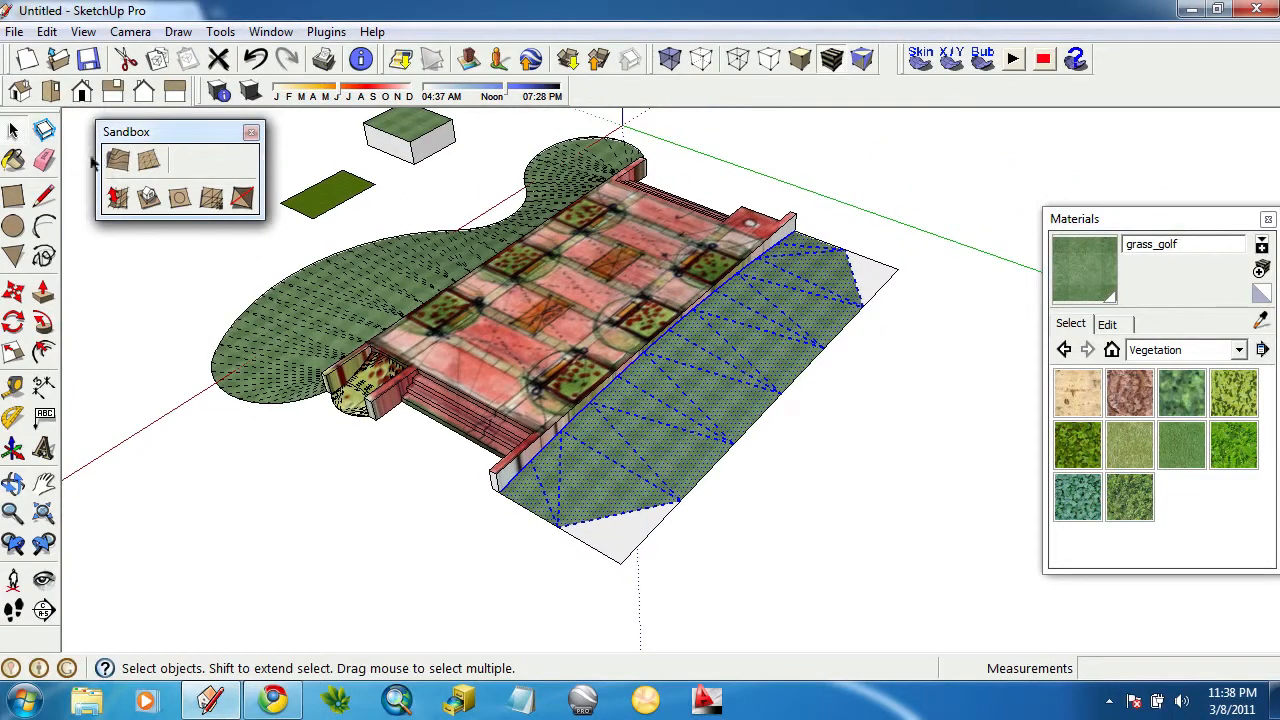
left_click(893, 263)
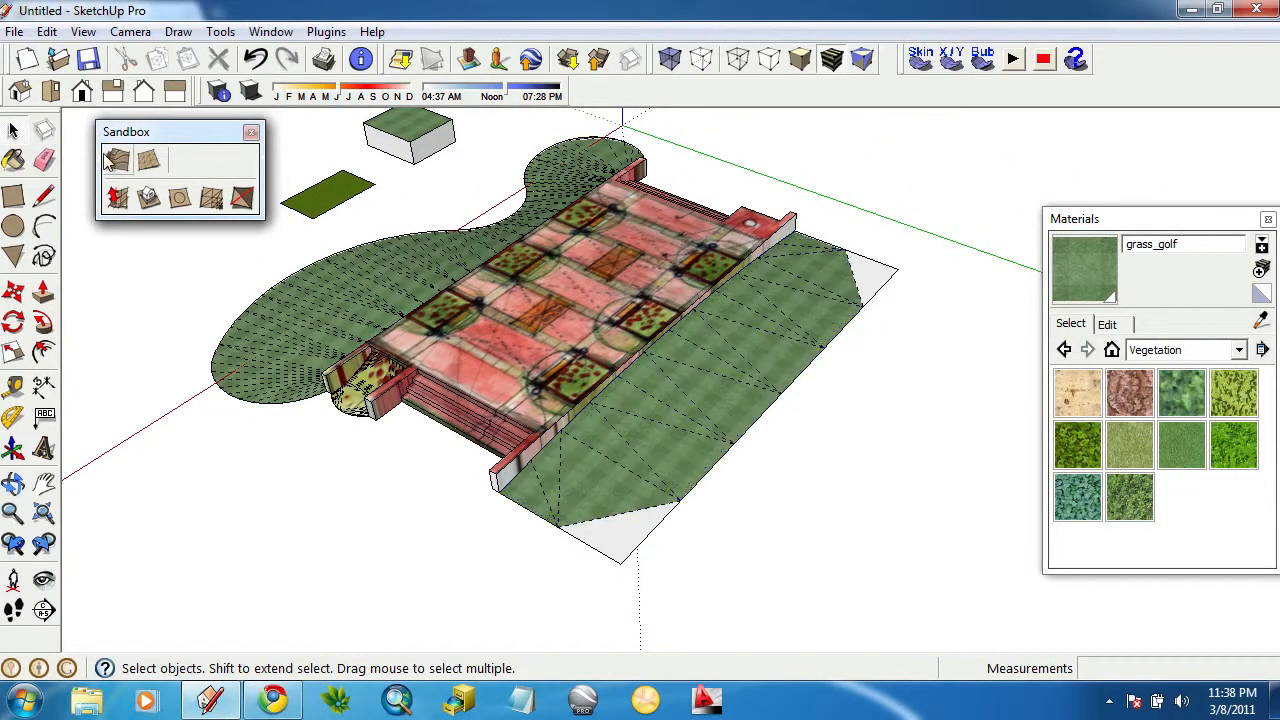
left_click(44, 160)
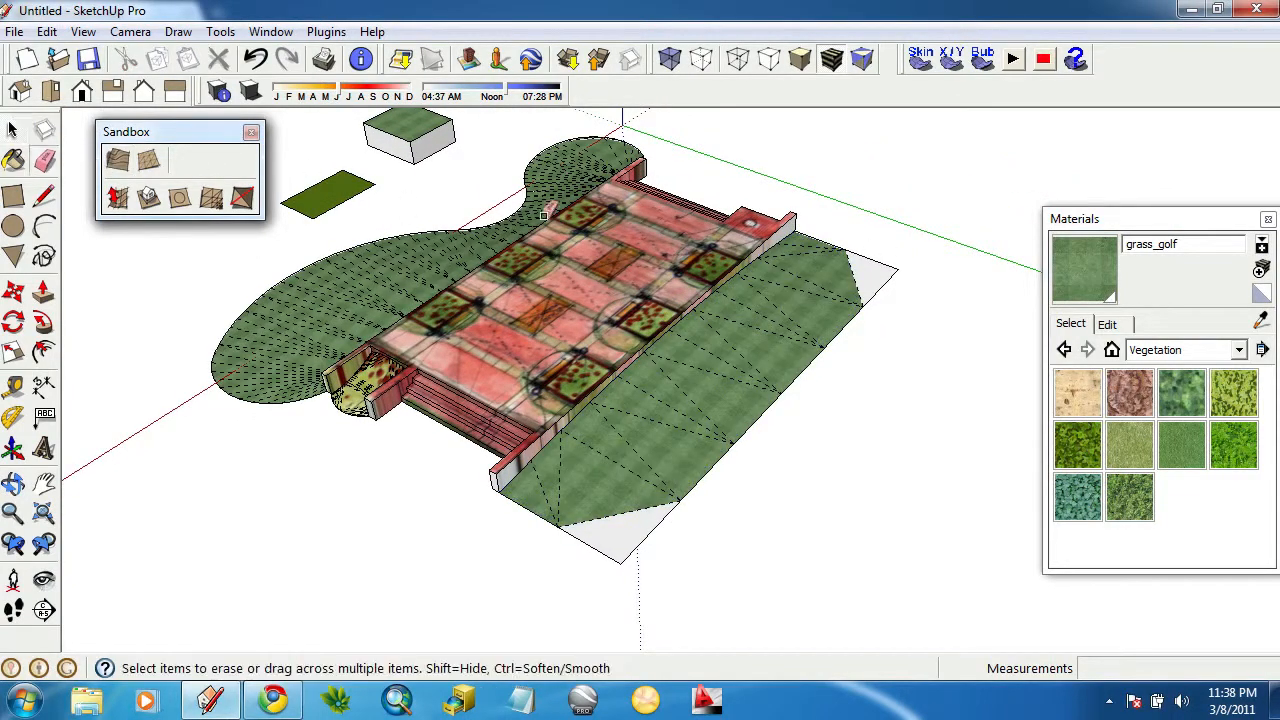
left_click(903, 266)
left_click(600, 546)
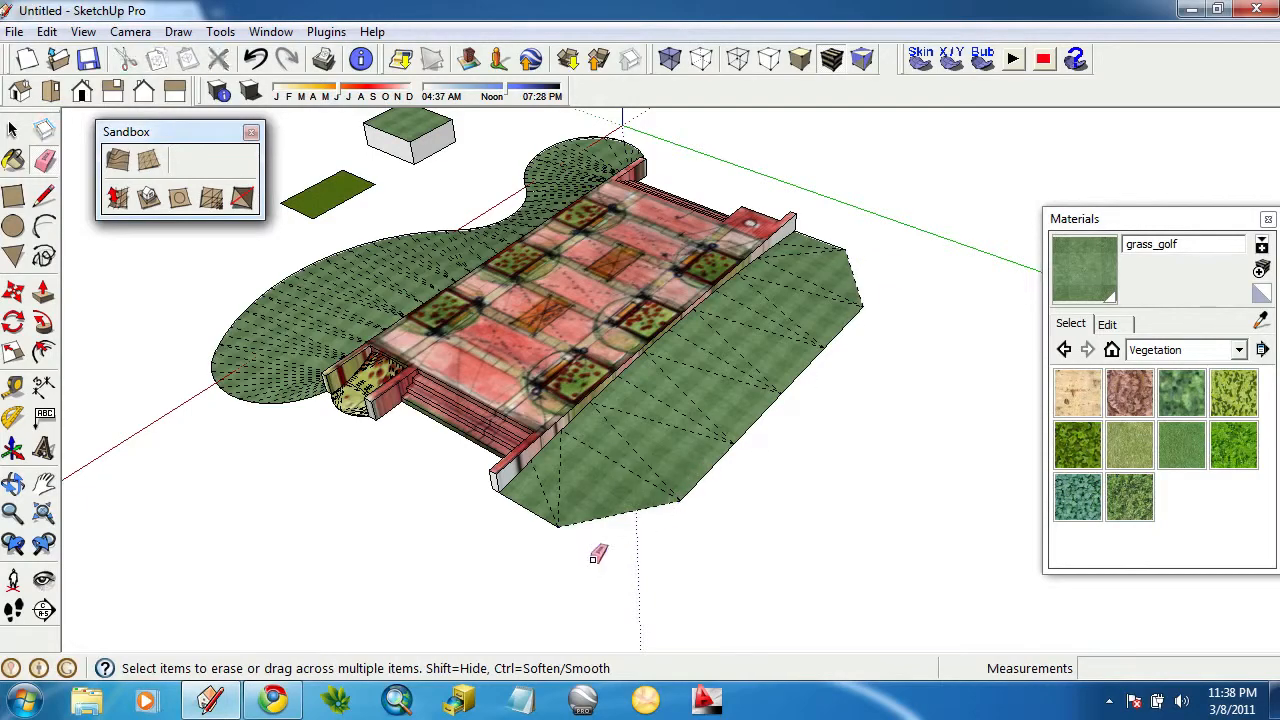
Turn off the display of hidden geometry so the grass surfaces show without triangulation lines.
mouse_move(597, 551)
middle_mouse_down()
mouse_move(343, 471)
mouse_move(526, 383)
mouse_move(672, 464)
mouse_move(571, 287)
middle_mouse_up()
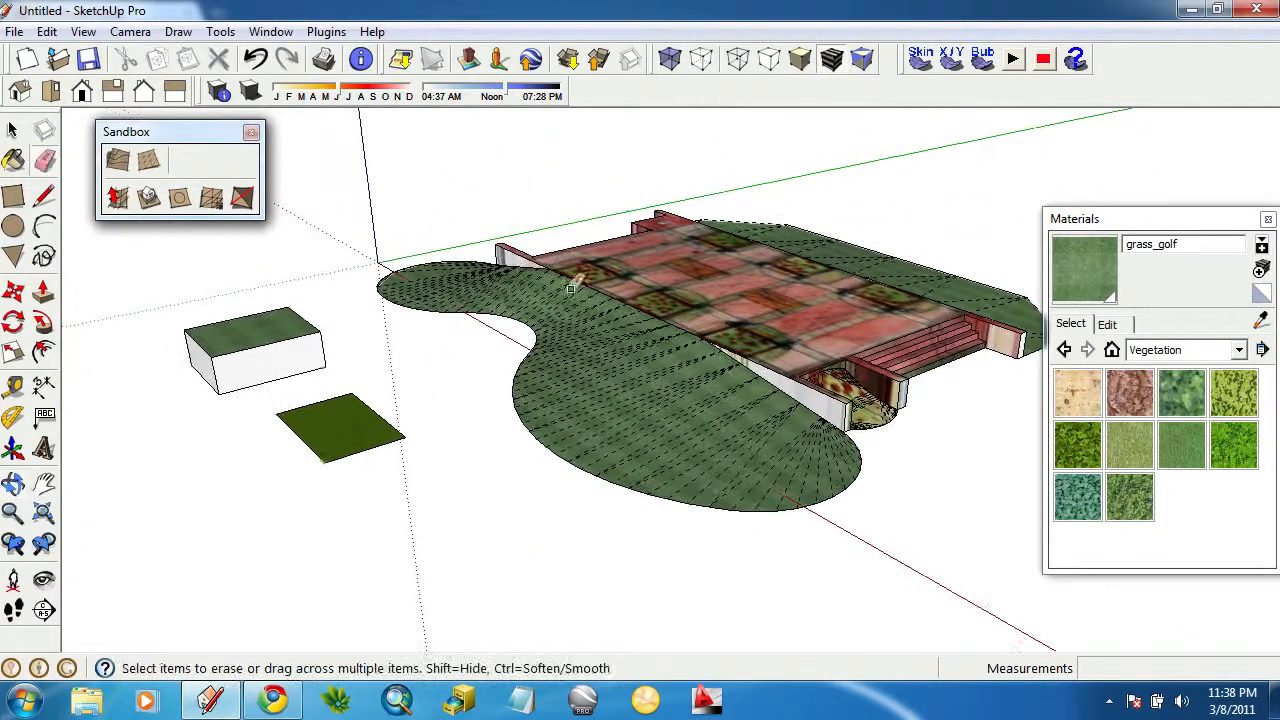
middle_click_drag(648, 365, 536, 386)
middle_click_drag(661, 335, 592, 358)
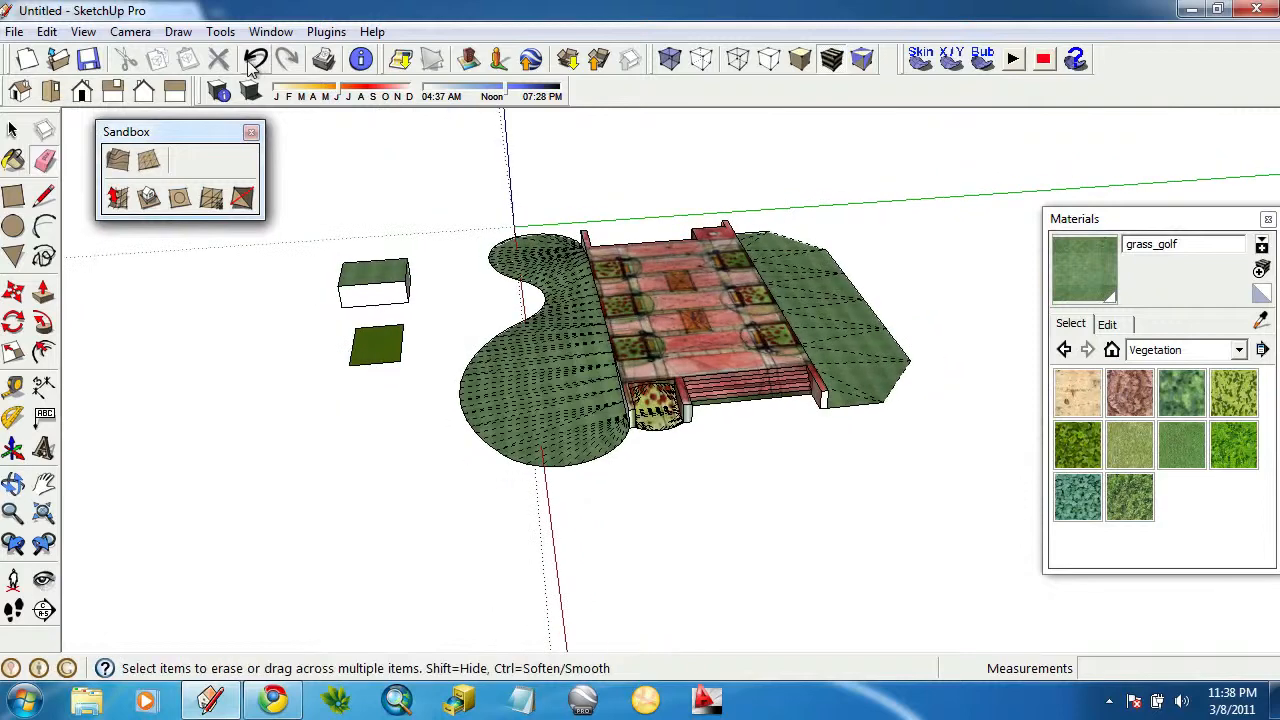
left_click(83, 31)
left_click(114, 103)
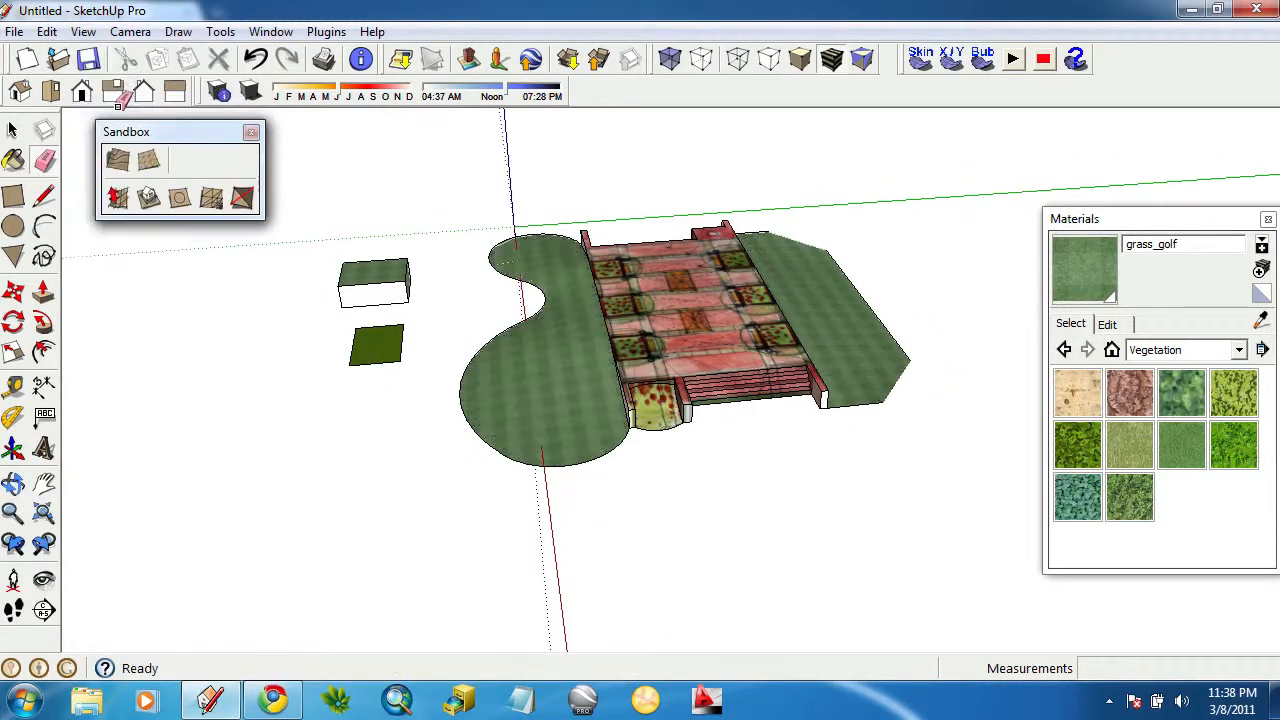
Delete the sample box and the flat grass square lying beside the curved terrain.
middle_click_drag(520, 300, 477, 290)
scroll(440, 295, "up", 3)
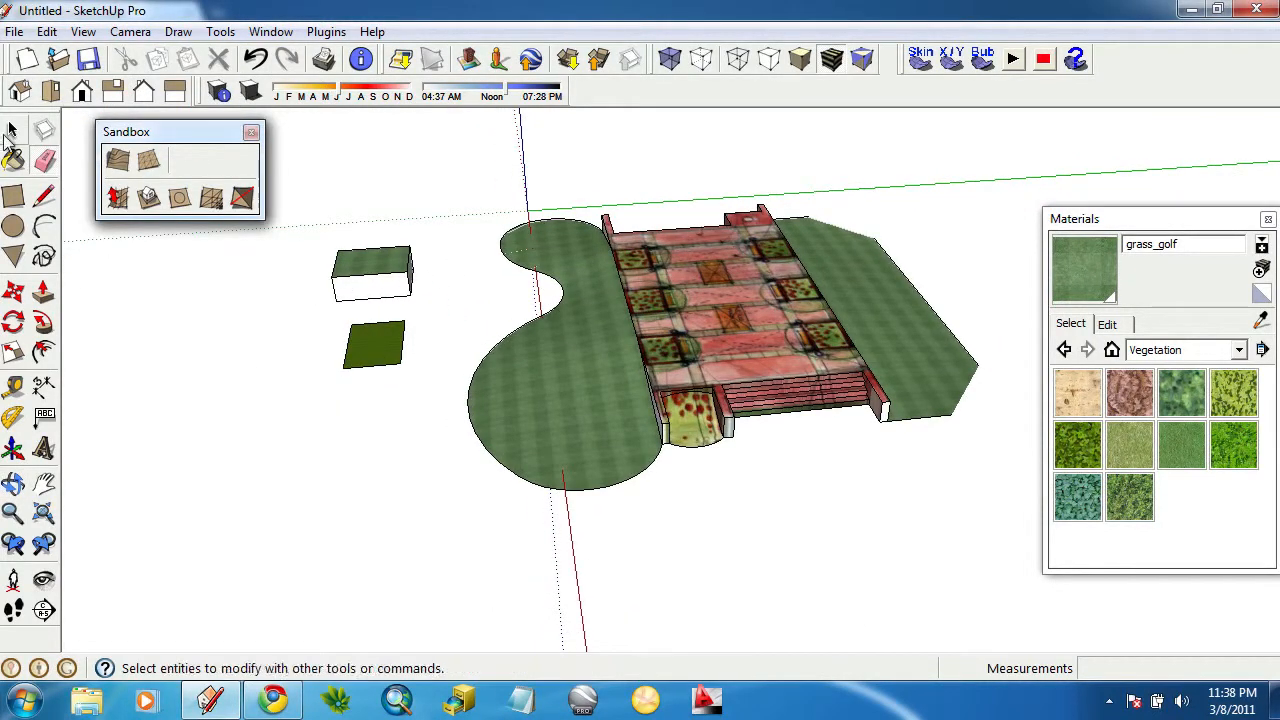
left_click(13, 131)
left_click_drag(320, 208, 444, 415)
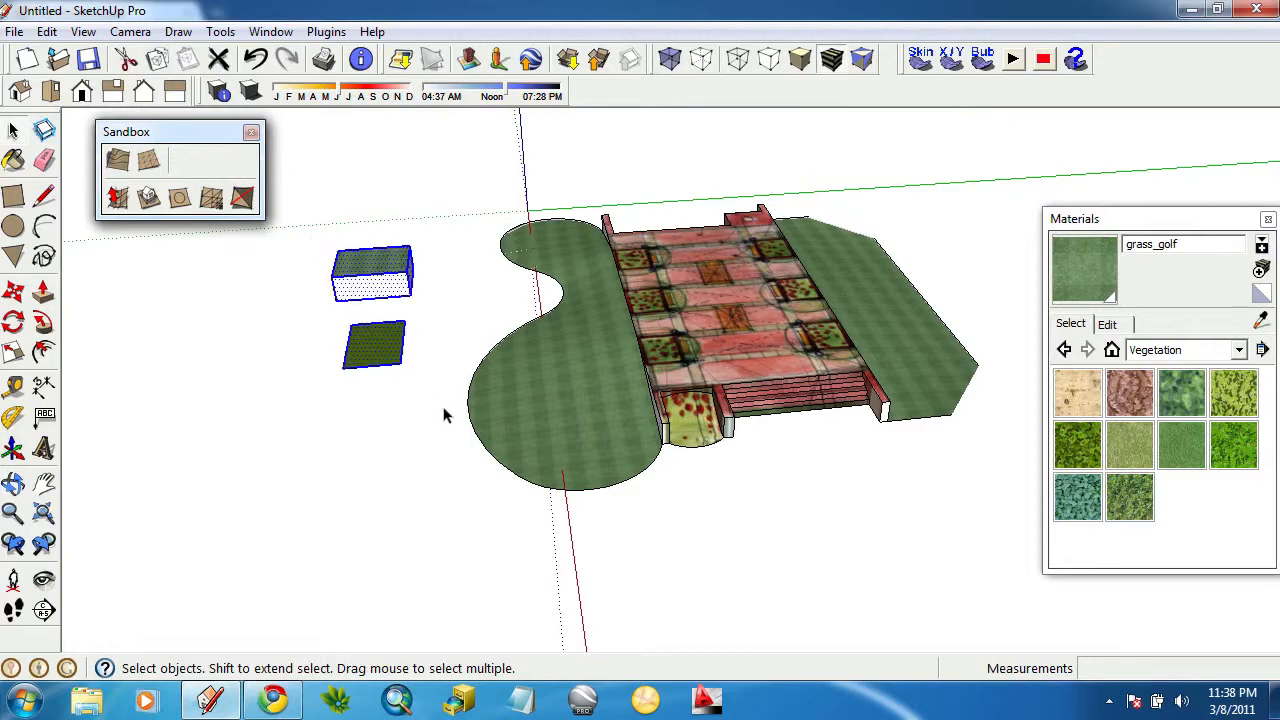
key("Delete")
Draw a rectangle of about 10' 3 13/16" by 7' 10" over the planter at the plaza edge nearest the wide stairs.
middle_click_drag(636, 415, 572, 420)
scroll(422, 304, "up", 3)
middle_click_drag(422, 304, 722, 340)
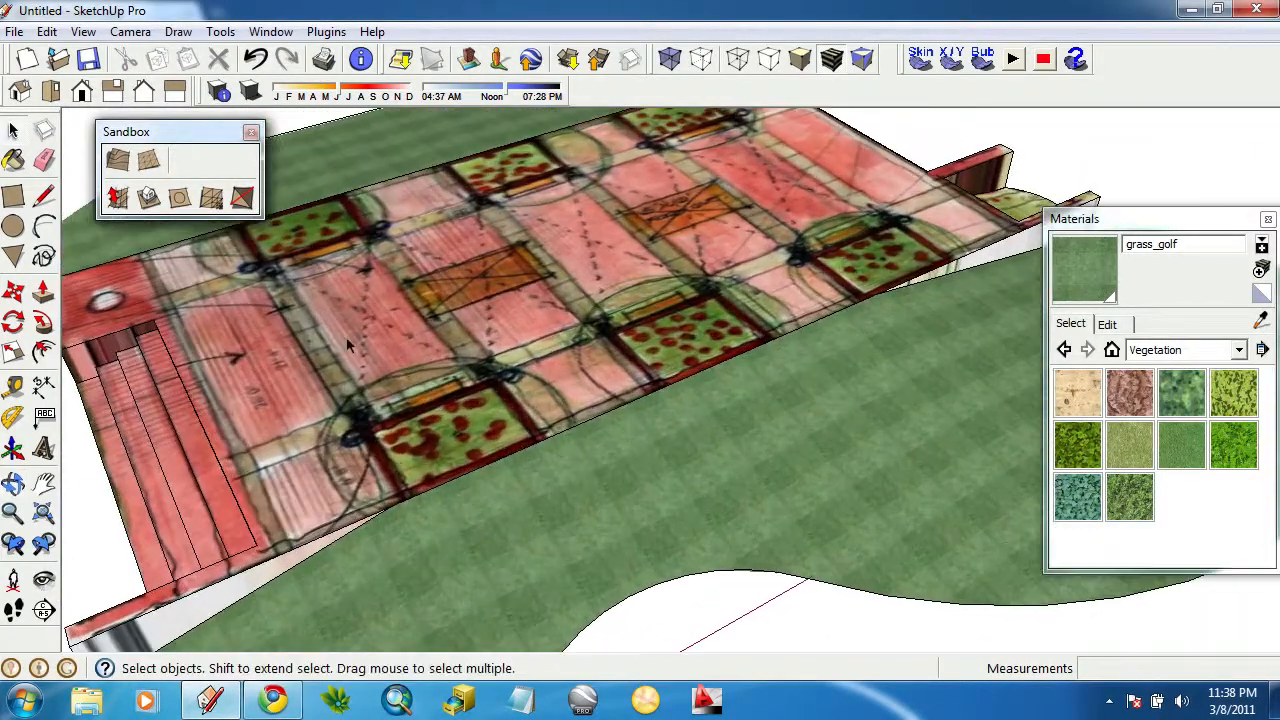
scroll(346, 336, "up", 3)
middle_click_drag(346, 336, 545, 345)
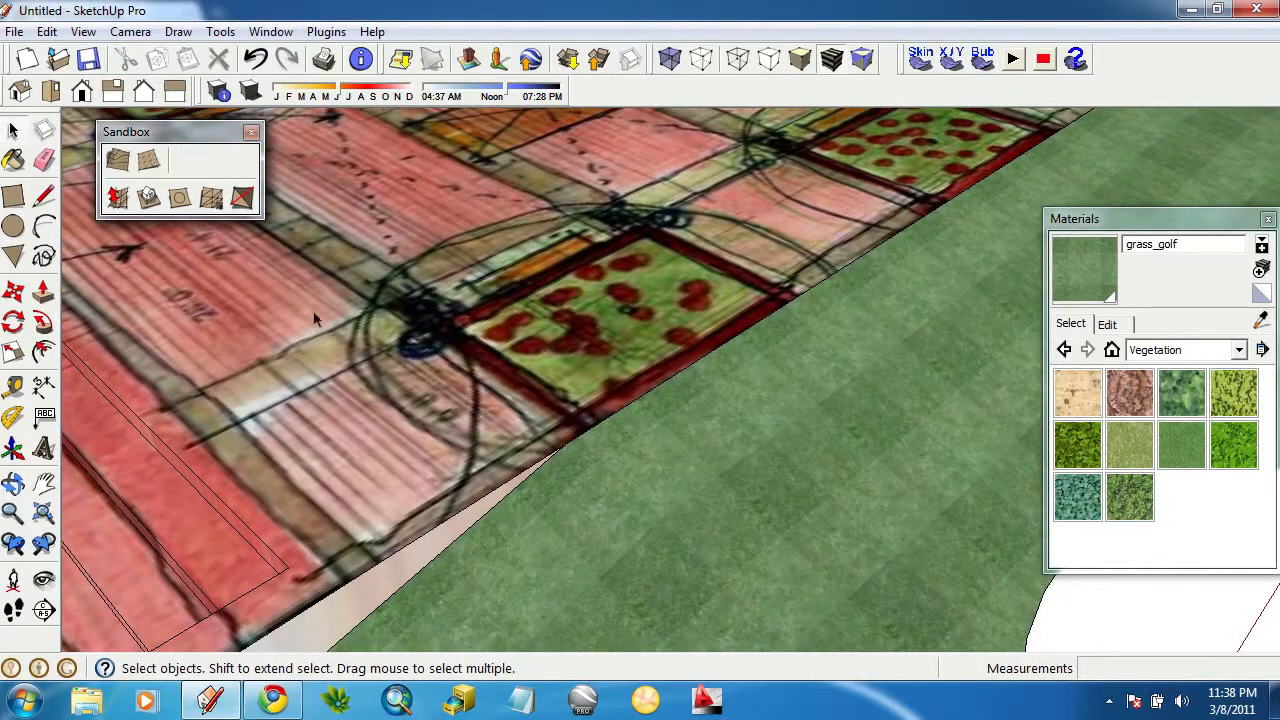
left_click(14, 198)
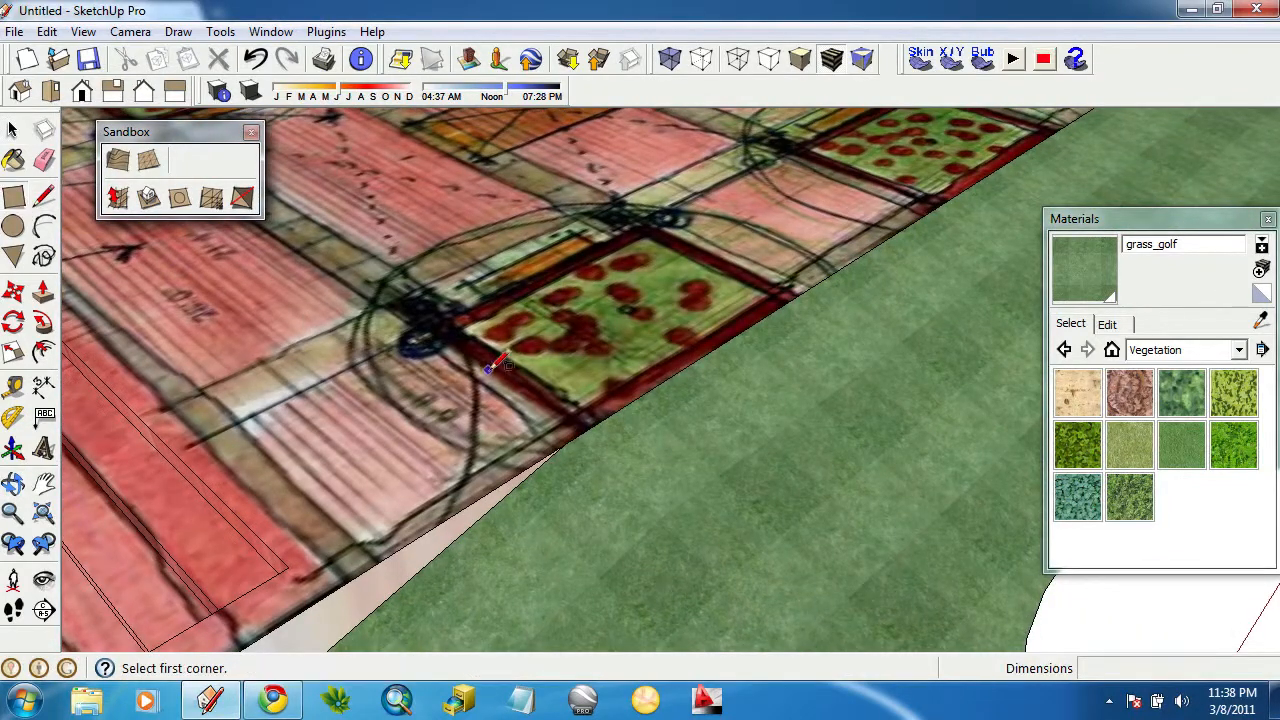
left_click(428, 328)
left_click(786, 294)
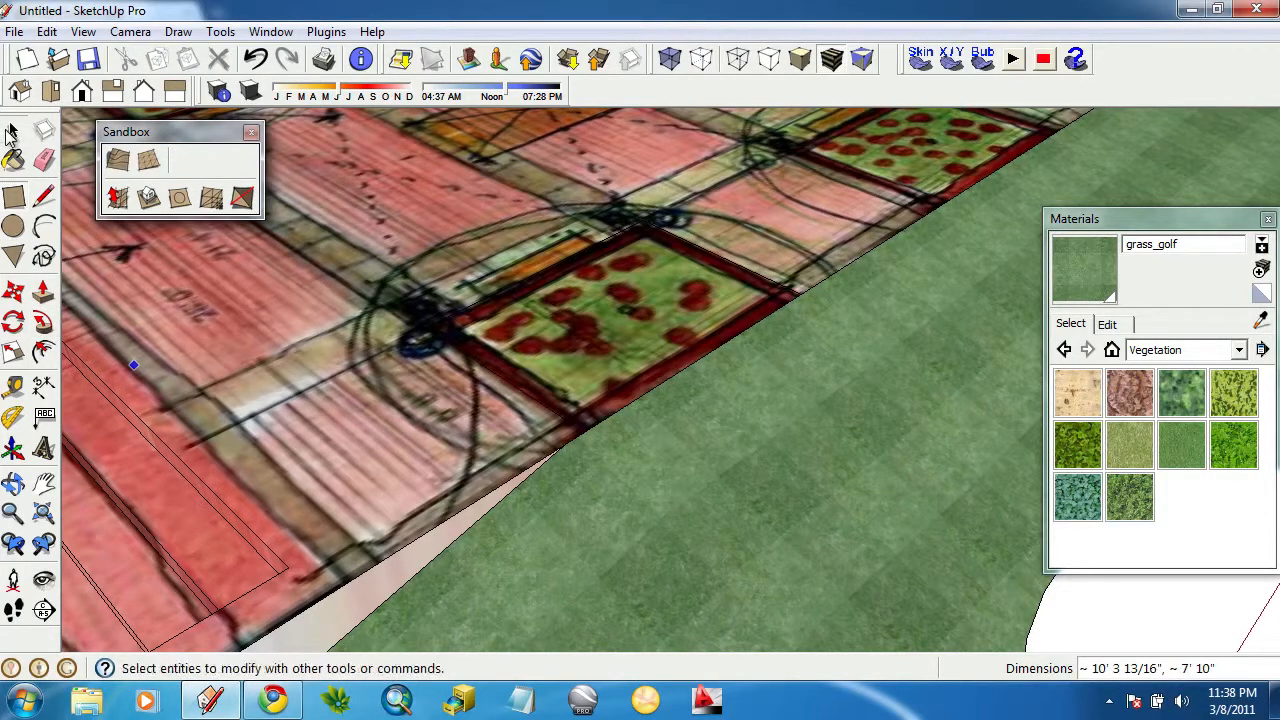
Try to turn the rectangle drawn over the planter into a component named planter.
left_click(13, 130)
double_click(567, 318)
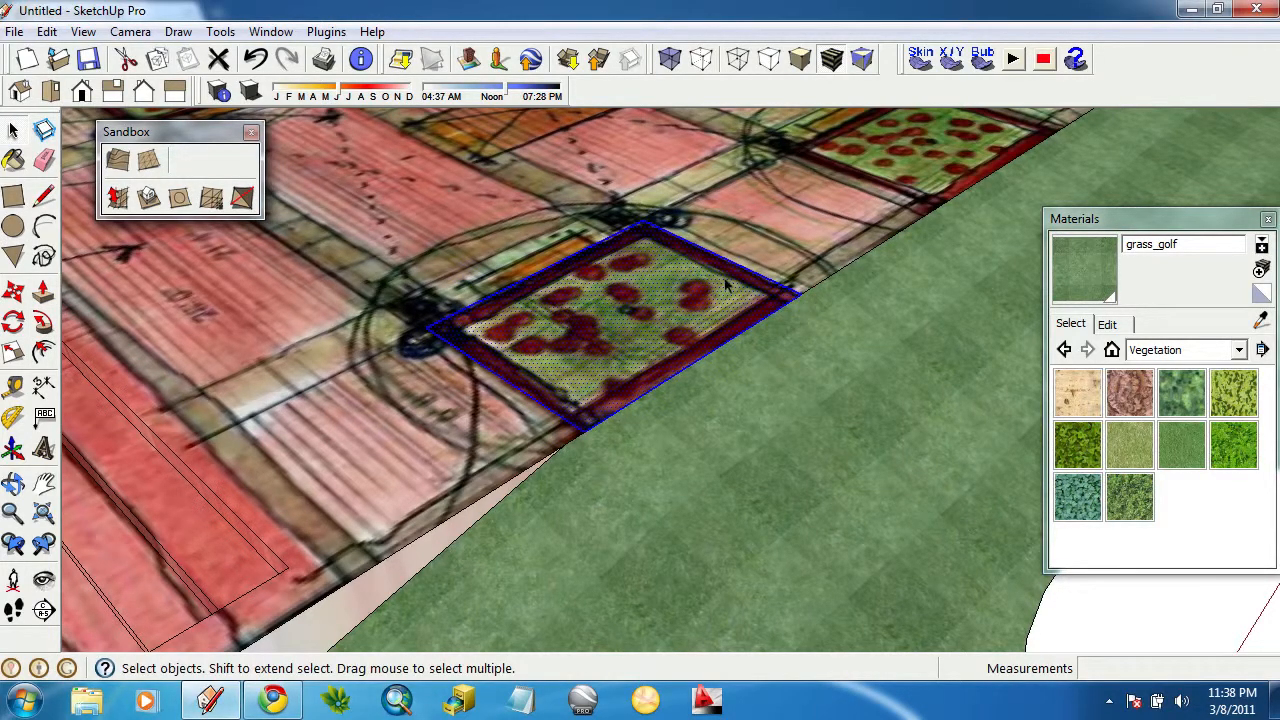
scroll(493, 397, "down", 2)
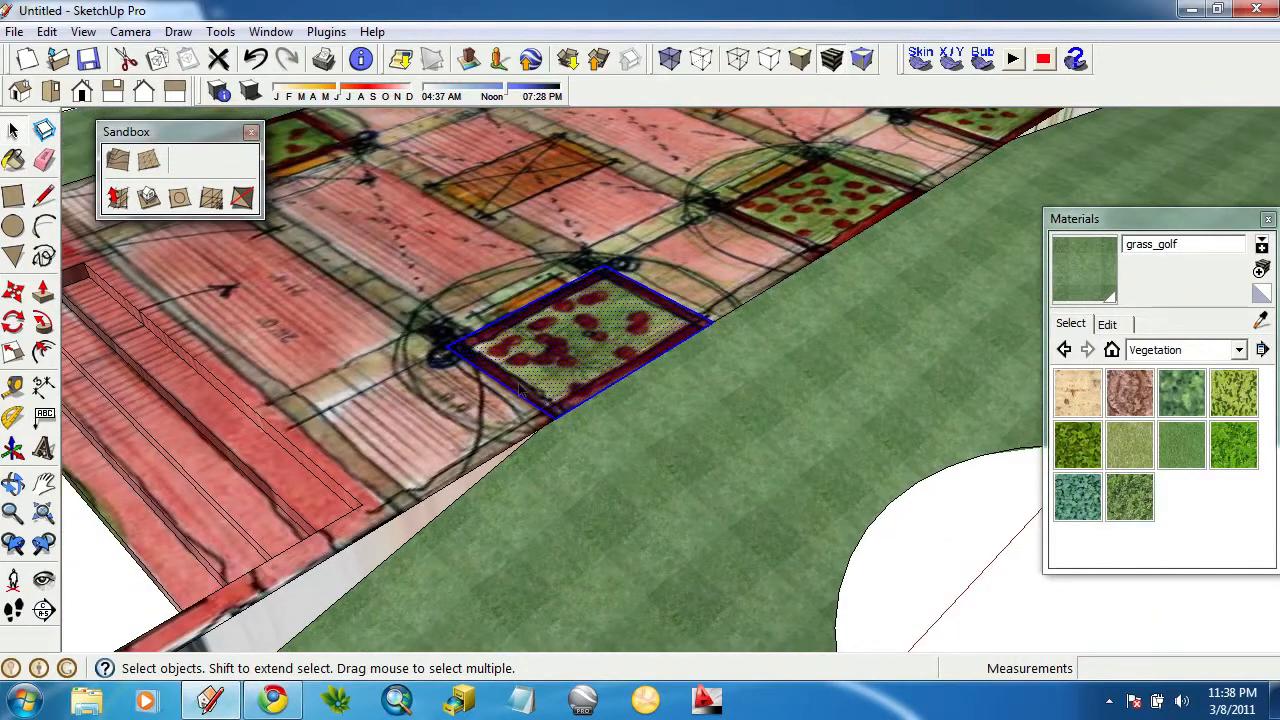
scroll(528, 385, "up", 3)
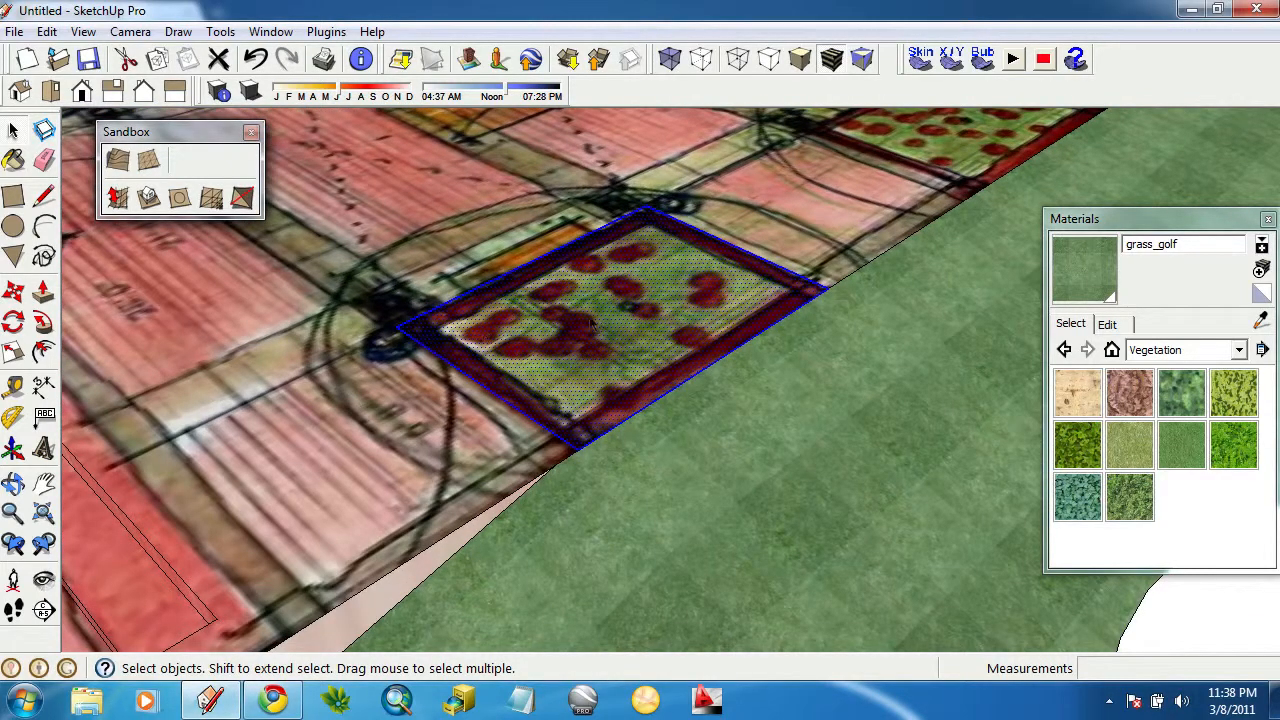
right_click(581, 286)
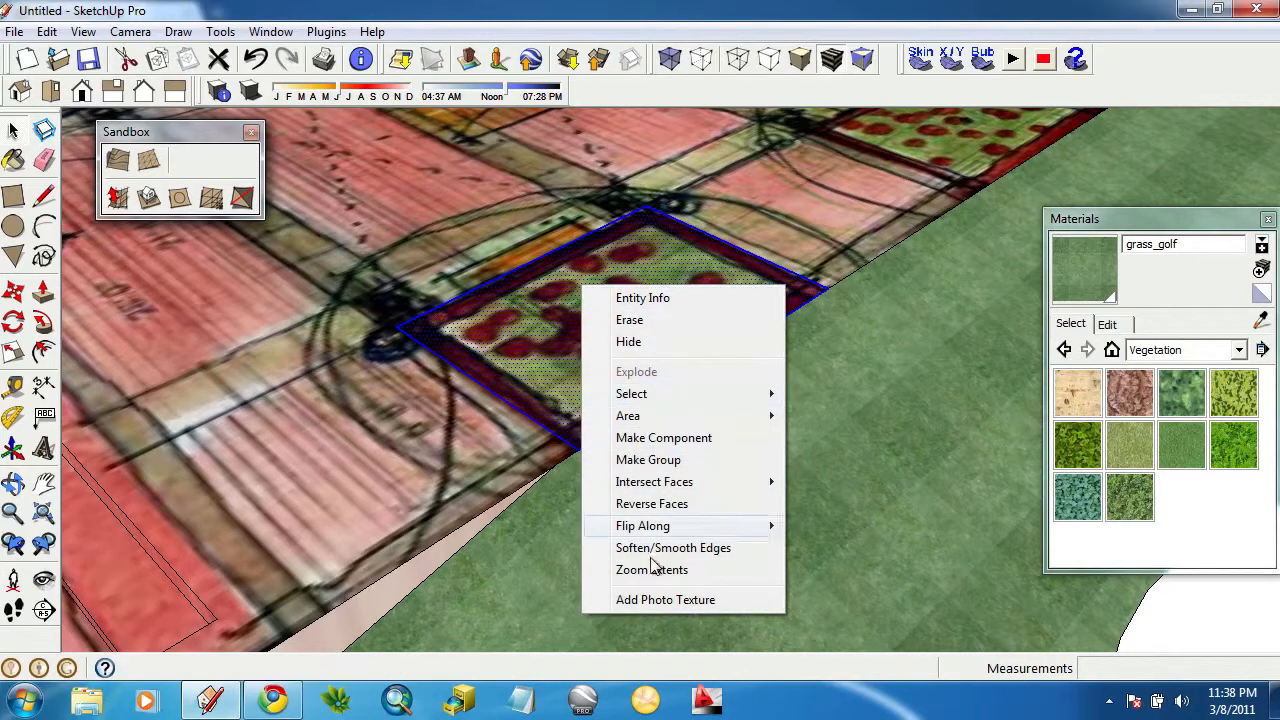
left_click(666, 440)
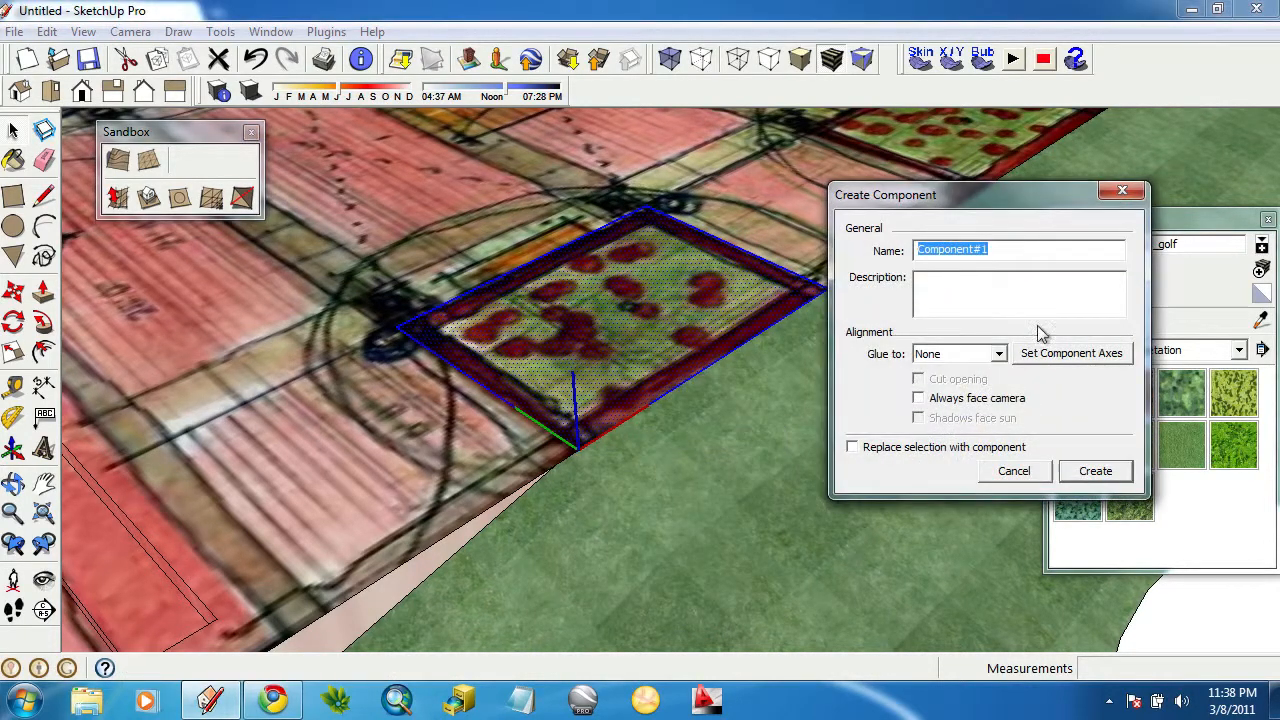
left_click(1015, 244)
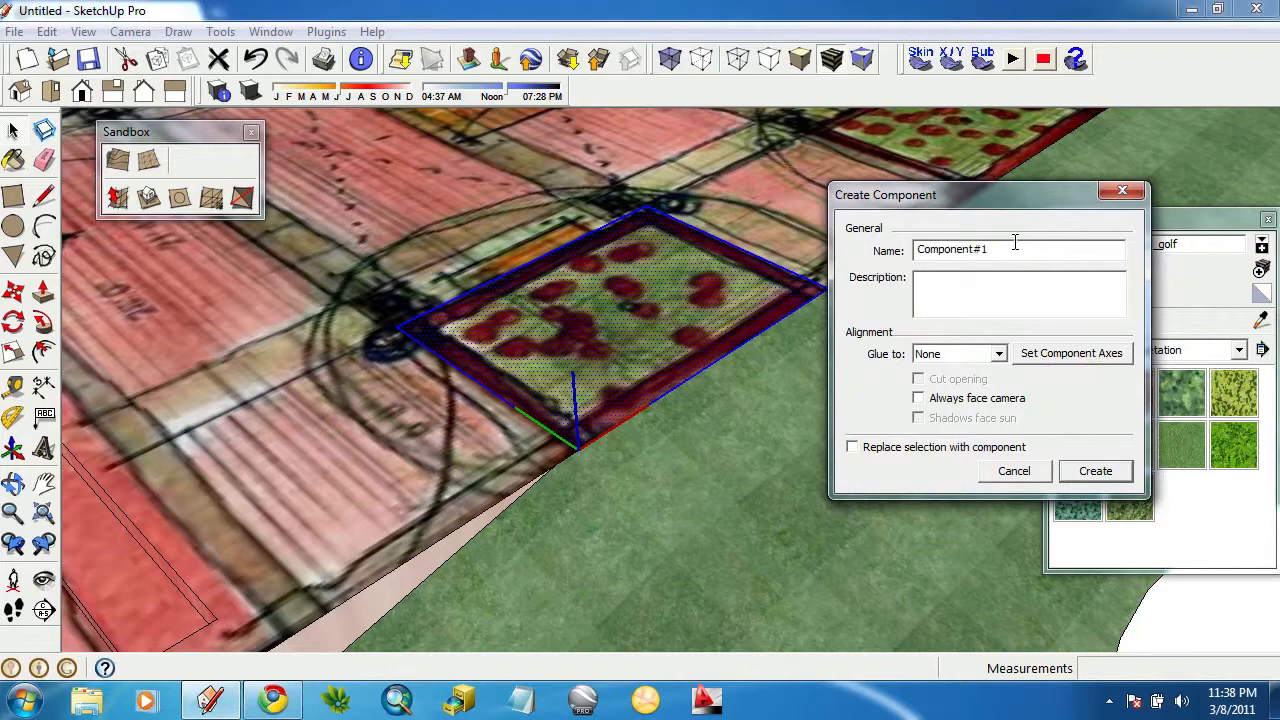
left_click_drag(1014, 242, 915, 254)
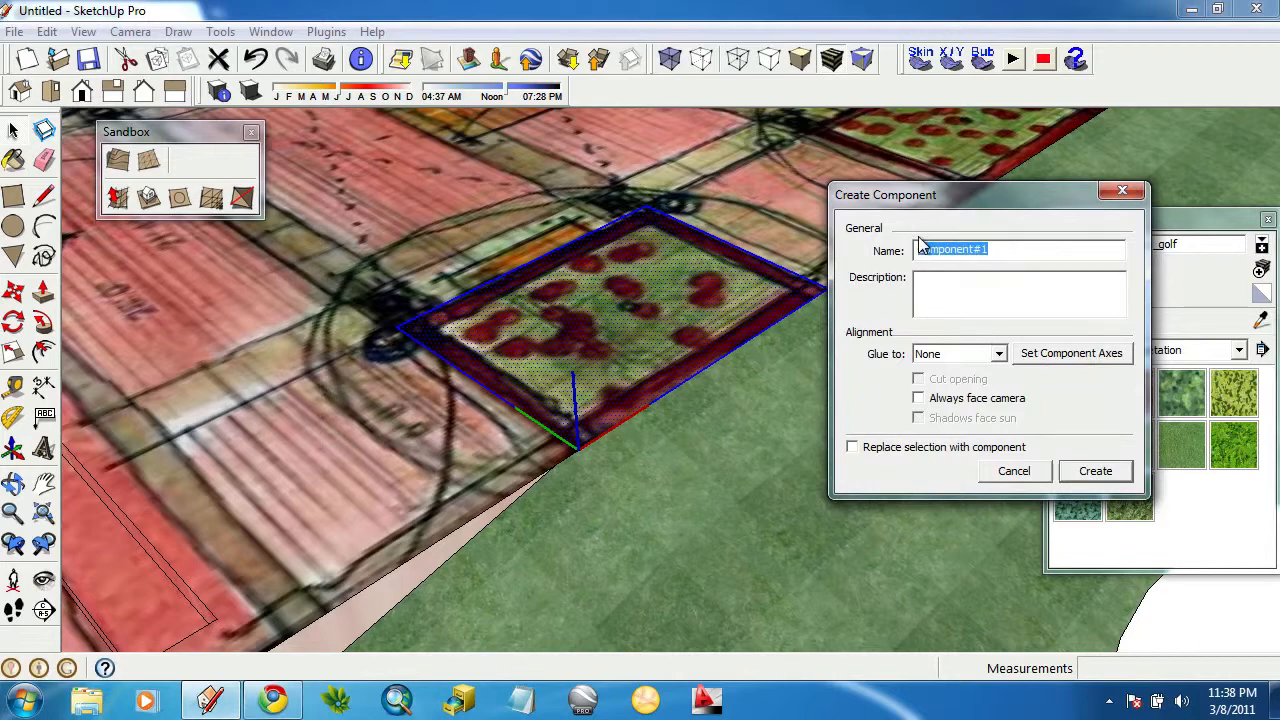
type("planter")
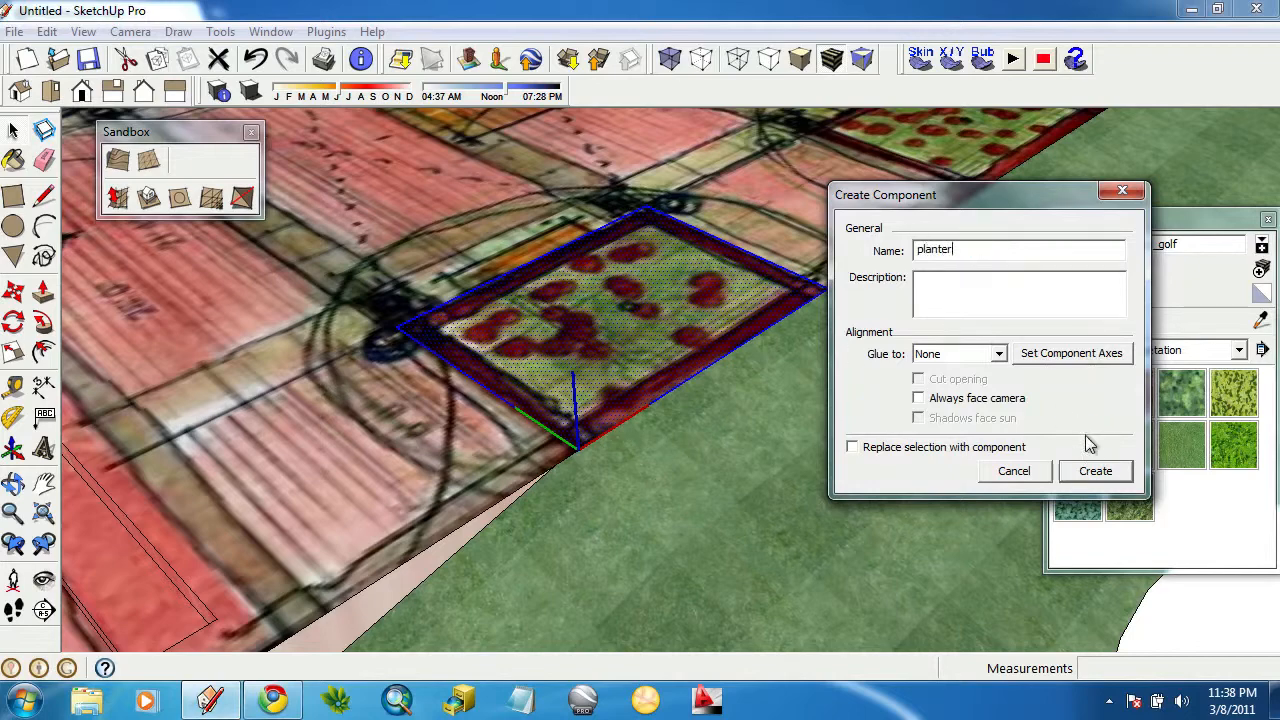
left_click(1095, 471)
Make the planter rectangle a component named planter, replacing the selection with it and overwriting the existing definition.
scroll(573, 305, "down", 3)
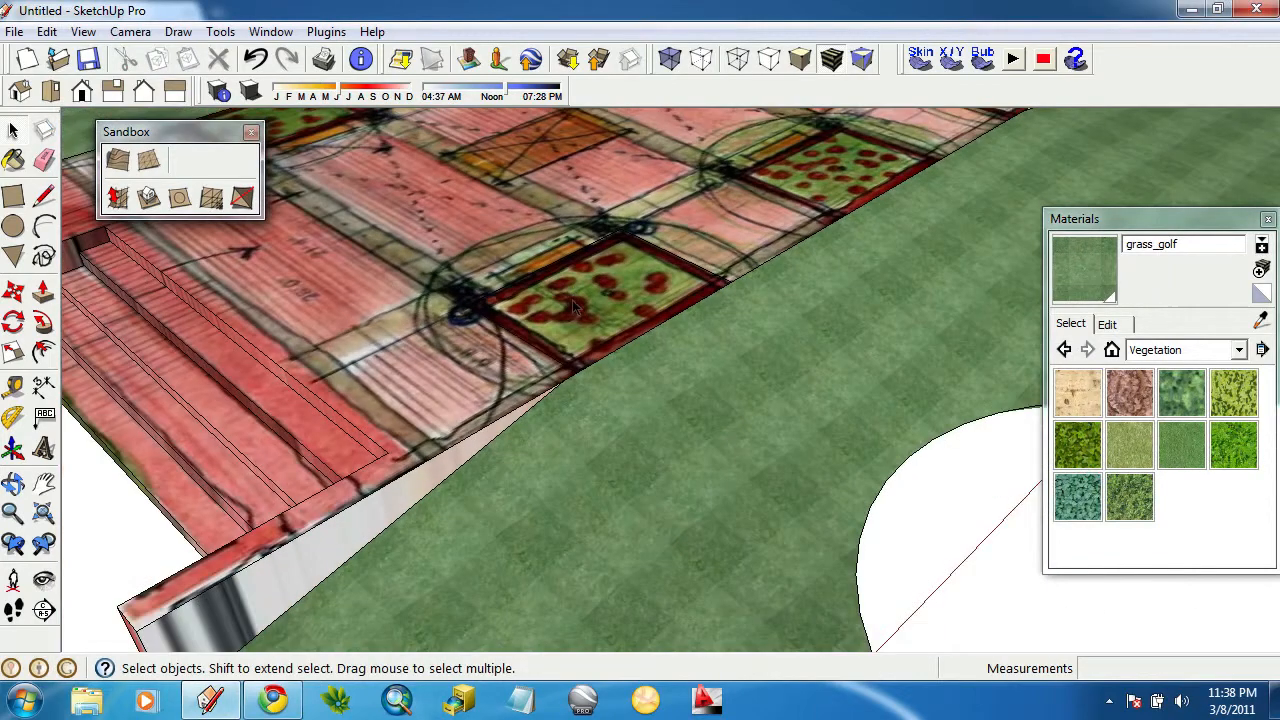
left_click(573, 305)
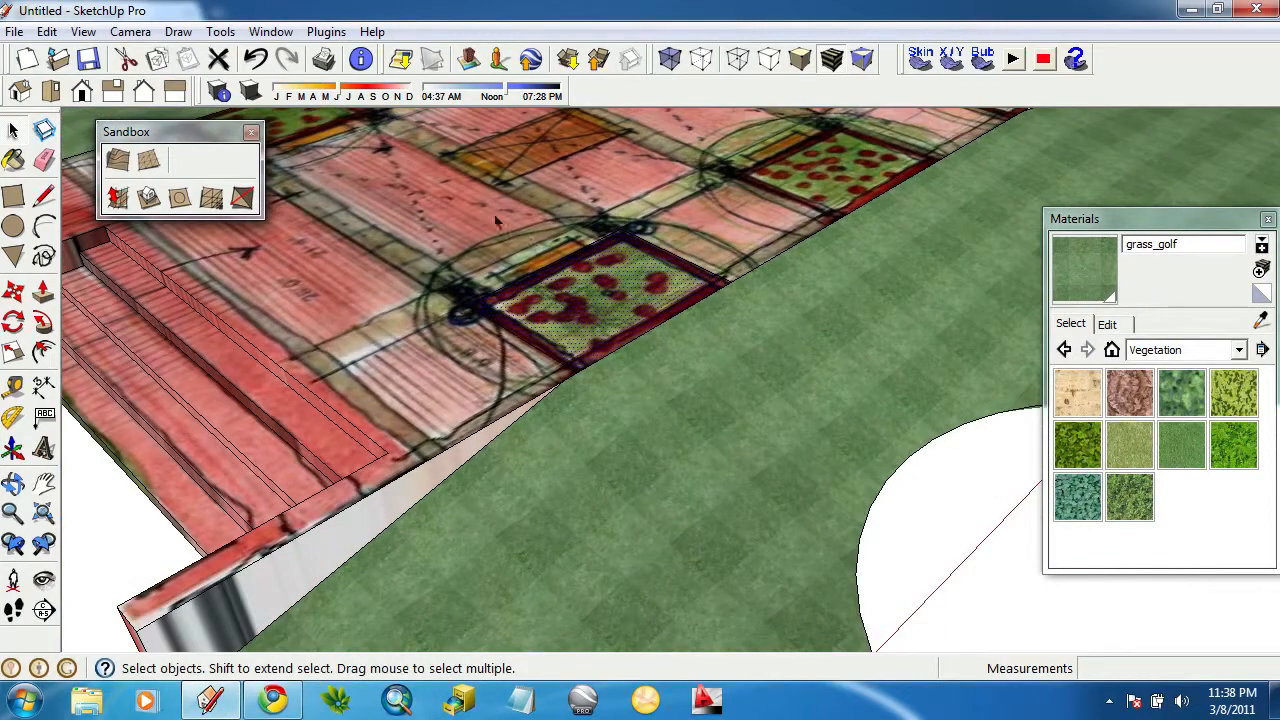
right_click(567, 288)
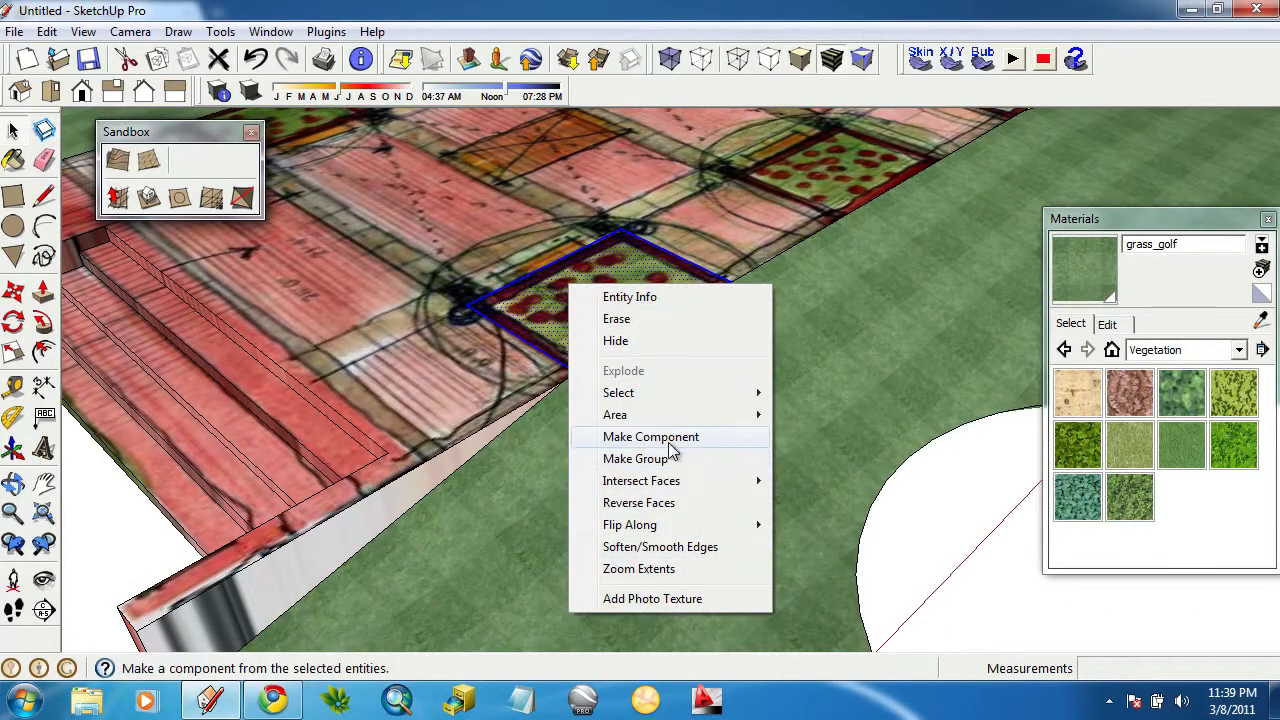
left_click(670, 445)
type("P")
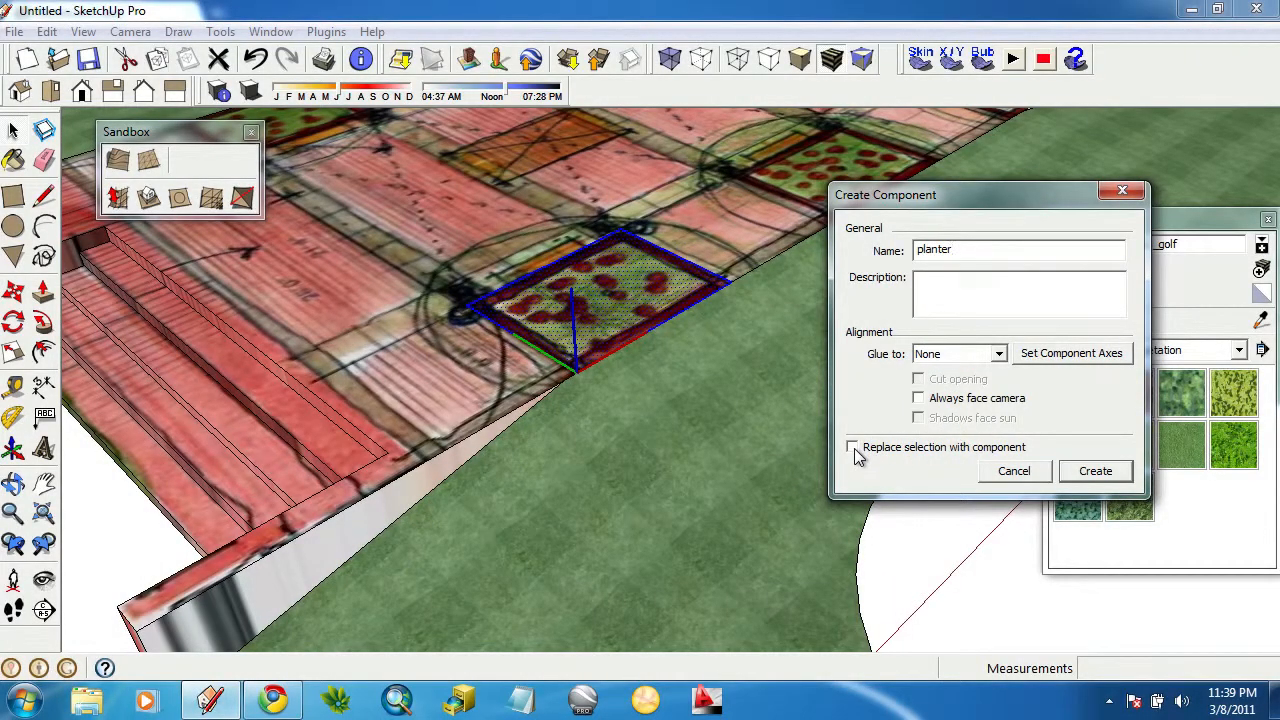
left_click(1092, 474)
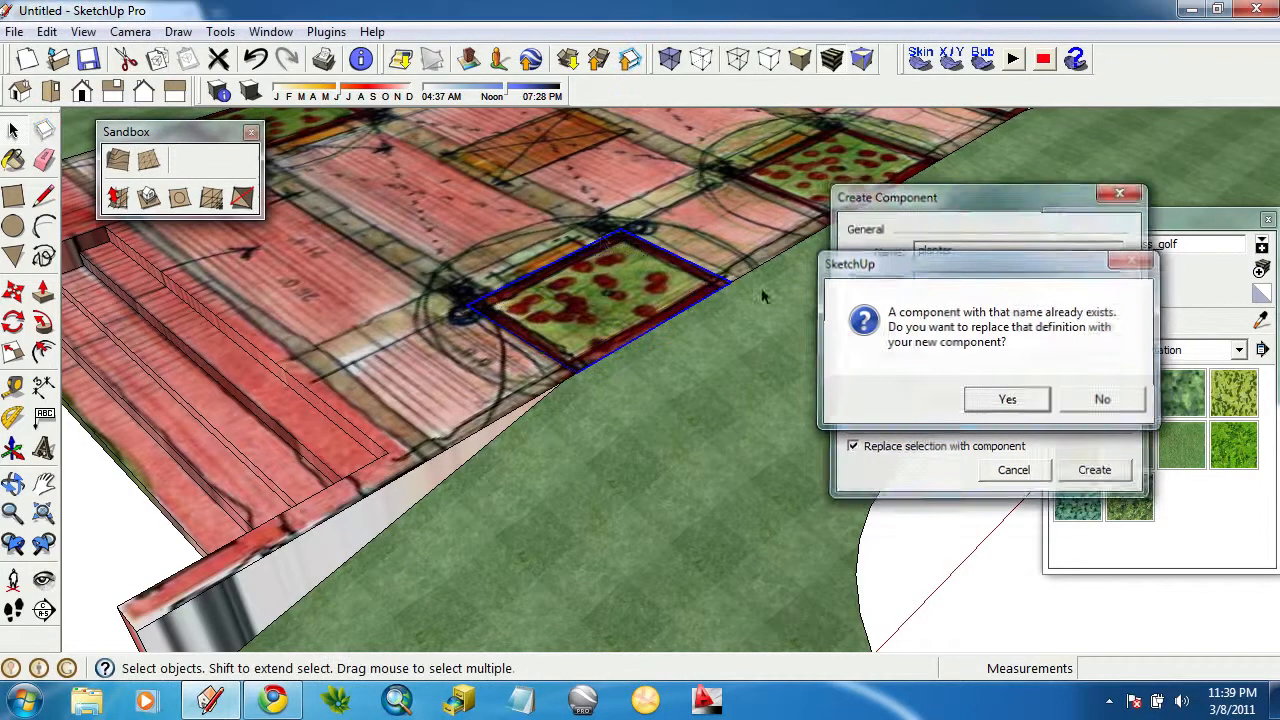
left_click(1010, 399)
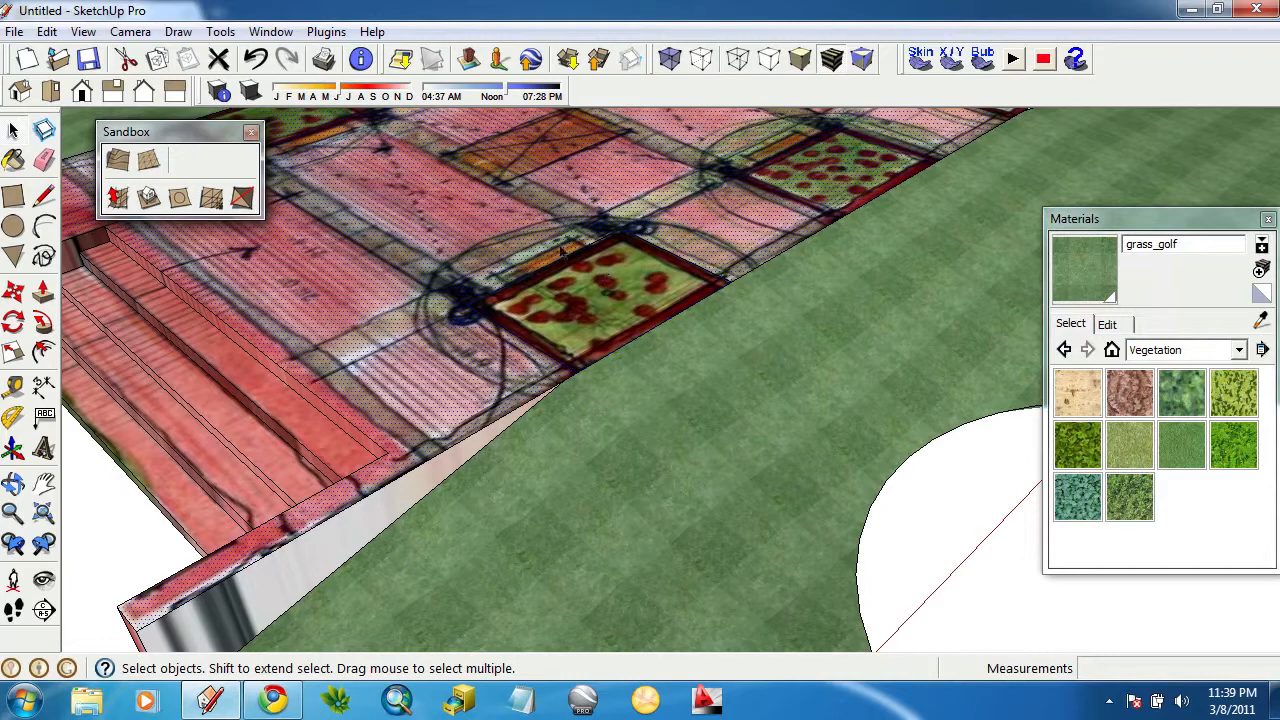
Copy the planter component about 38' 5 1/2" along the plaza edge onto the farthest planter on the same side.
scroll(615, 262, "down", 3)
middle_click_drag(634, 250, 612, 340)
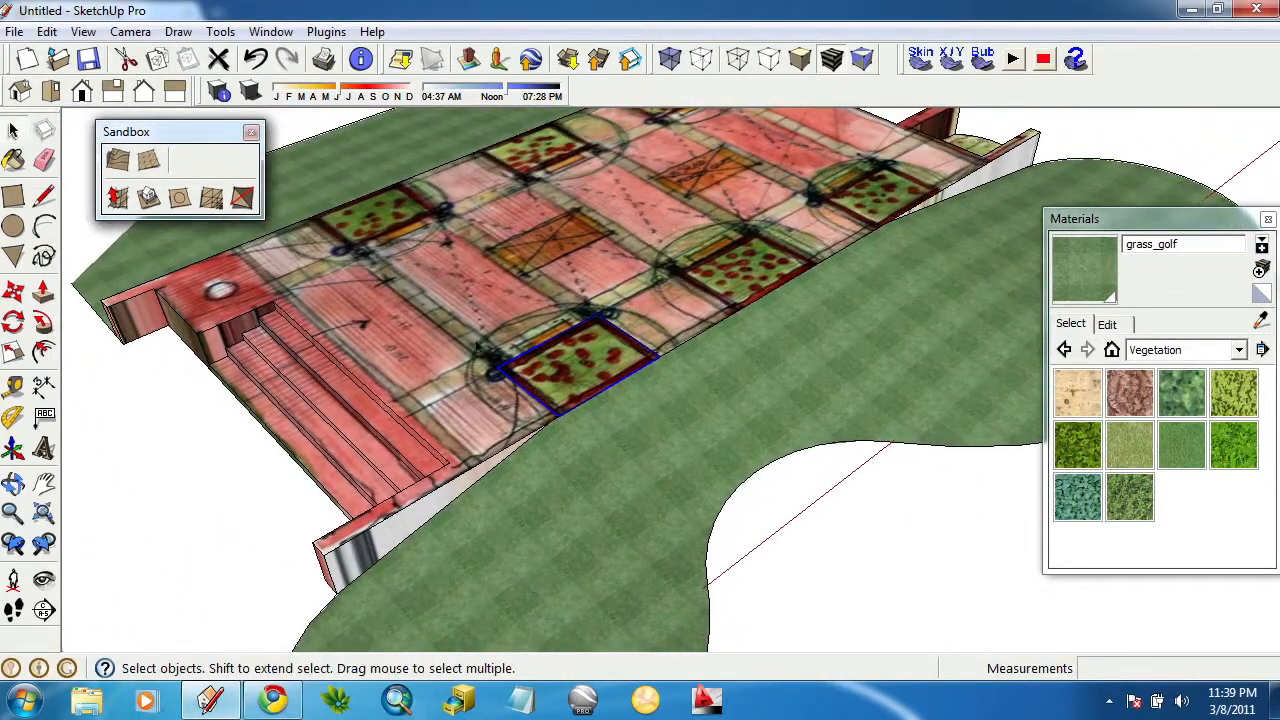
scroll(597, 377, "up", 2)
key("m")
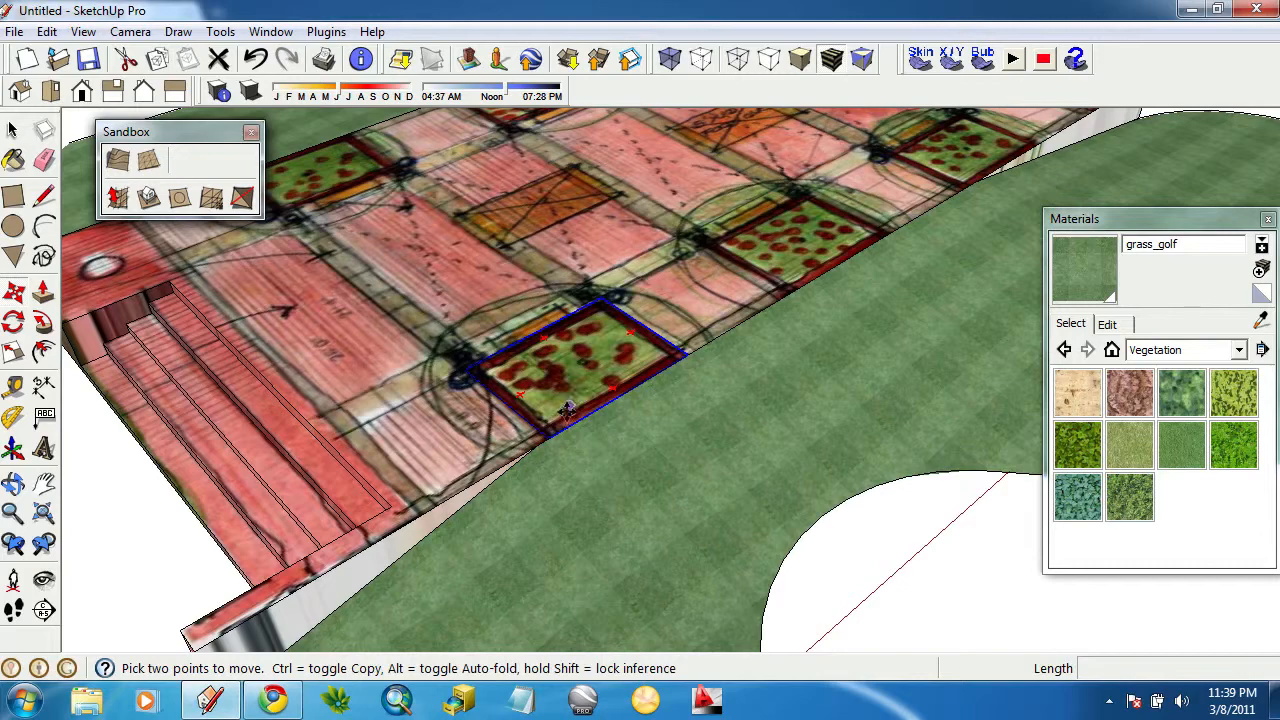
left_click(464, 370)
key("ctrl")
scroll(875, 152, "up", 2)
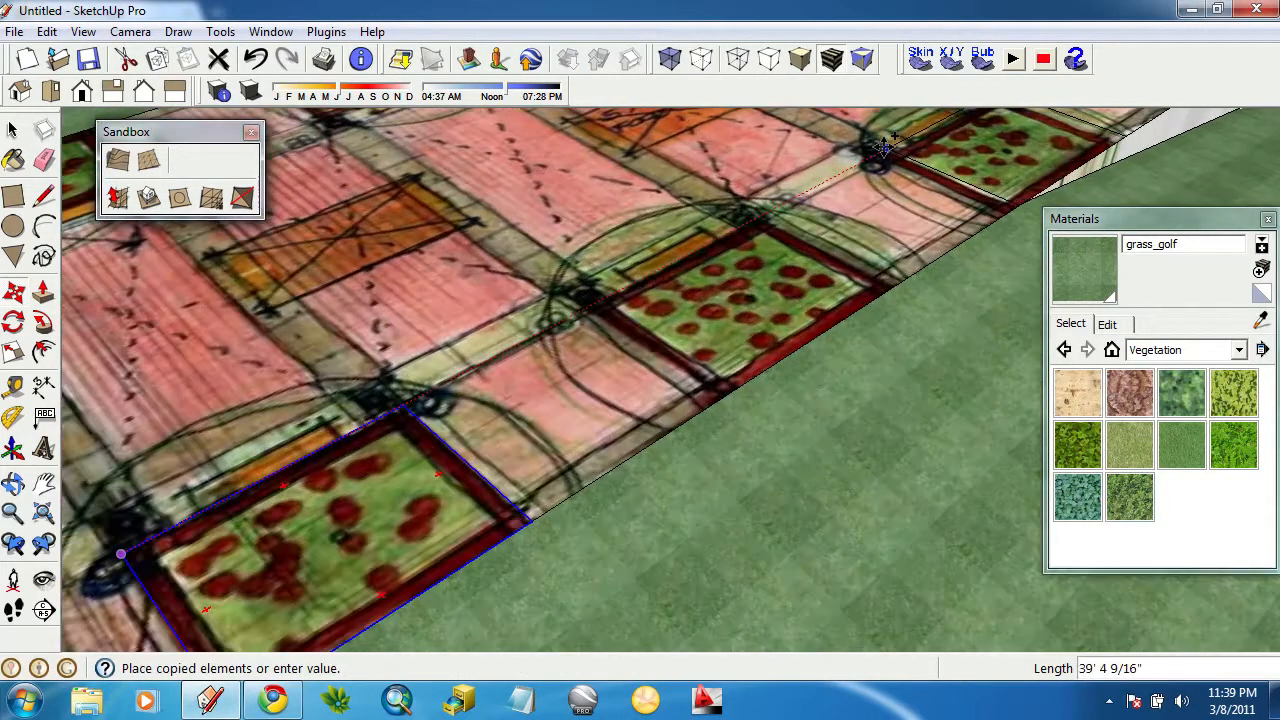
left_click(884, 154)
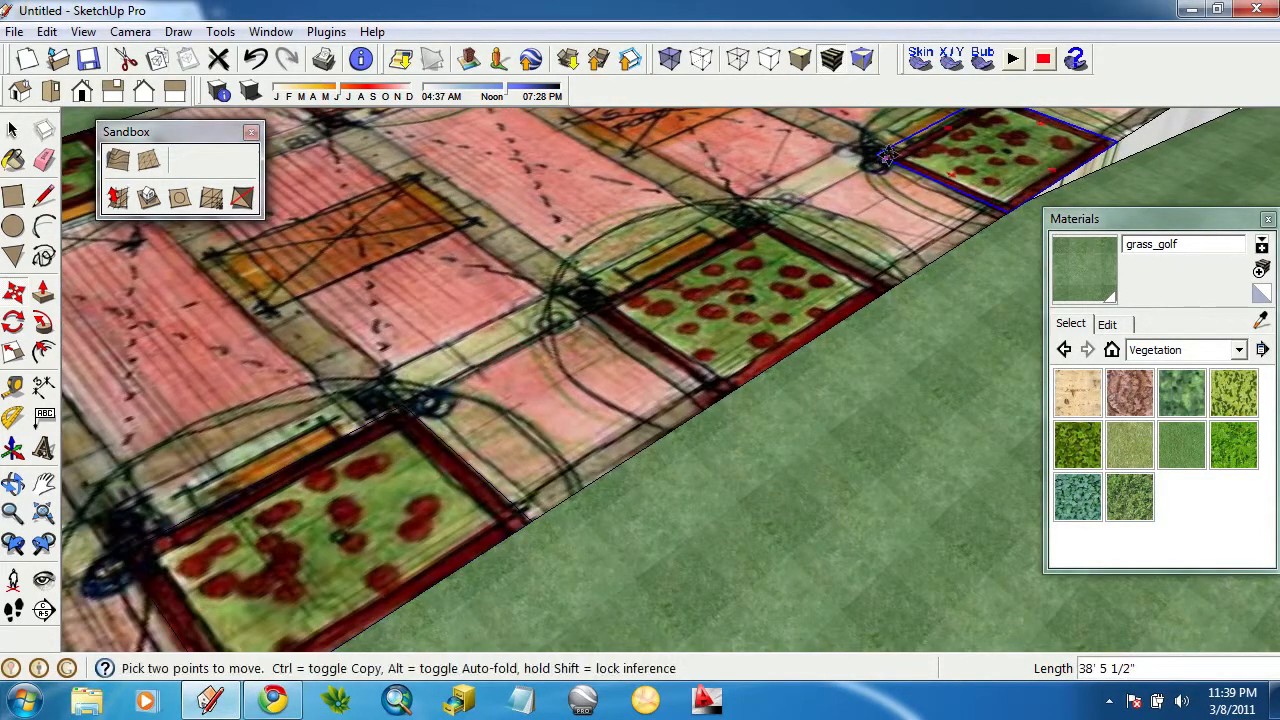
Array copies between the first and farthest planters, trying a 3/ division and settling on 2/ to fit the middle planter.
type("3/")
key("Return")
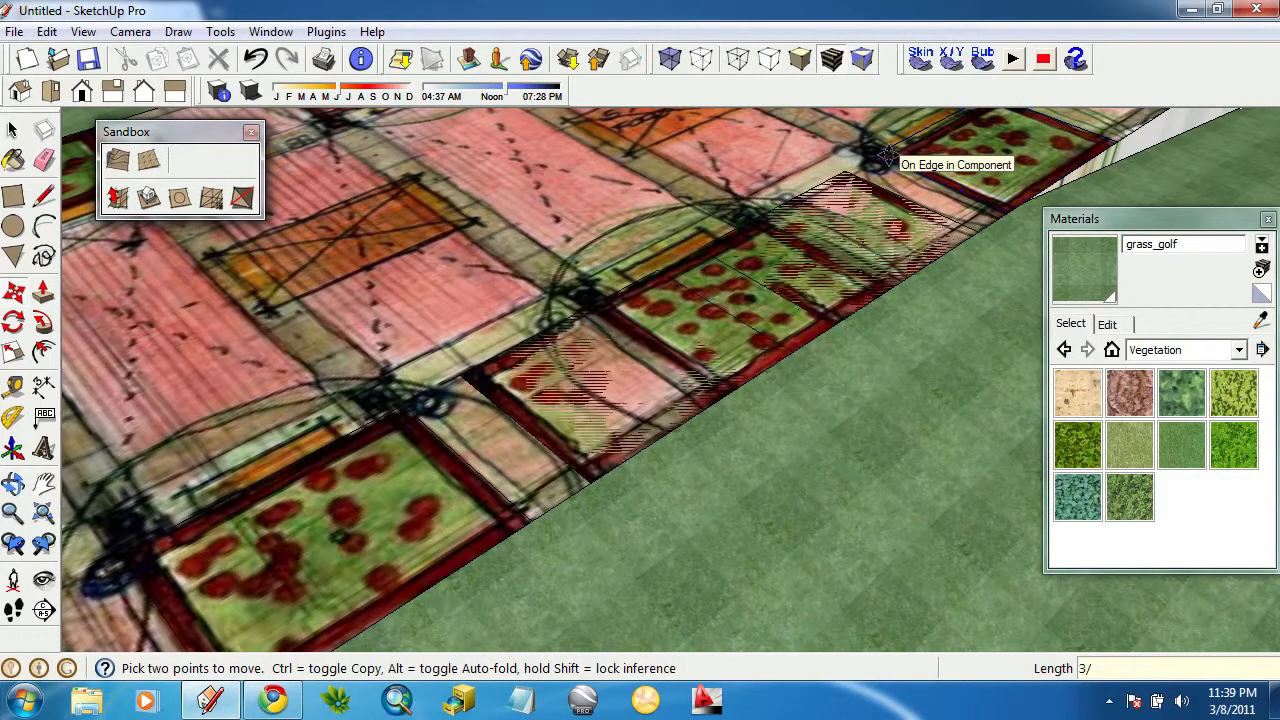
type("2/")
key("Return")
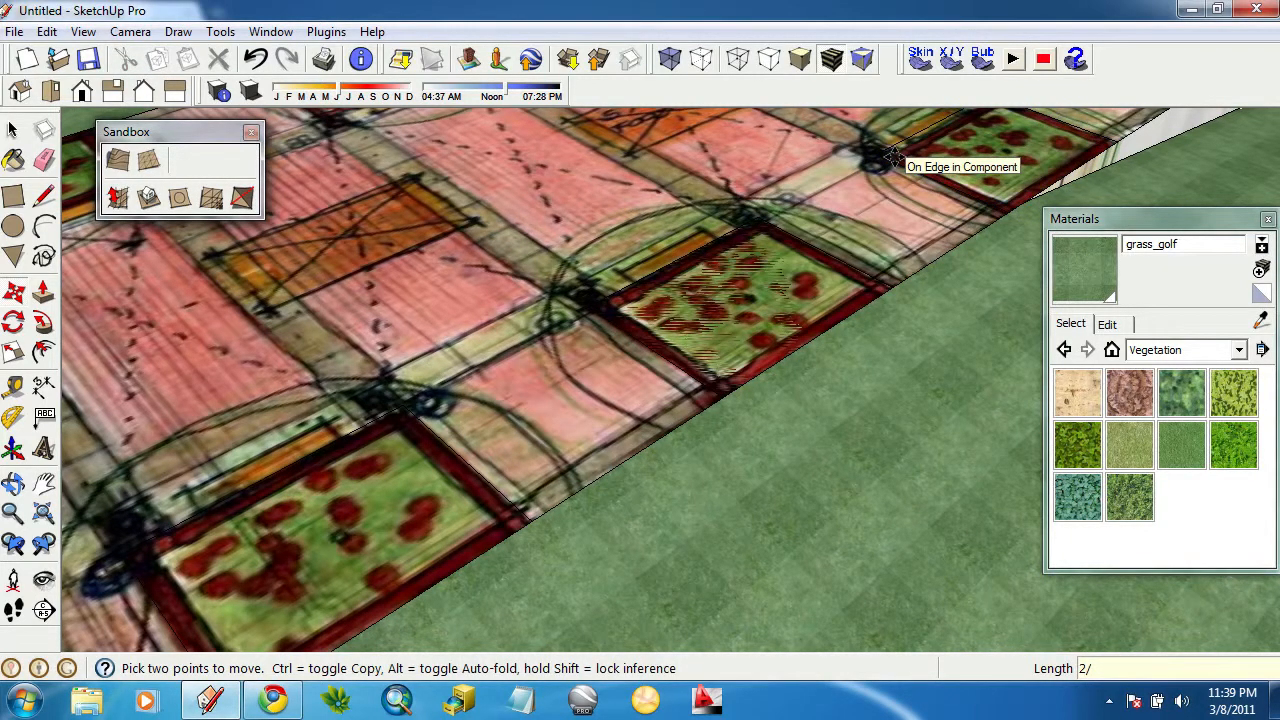
Select all three planter components along the plaza edge and copy them to the clipboard.
scroll(769, 376, "down", 2)
middle_click_drag(573, 531, 600, 530)
left_click(14, 132)
scroll(590, 395, "down", 2)
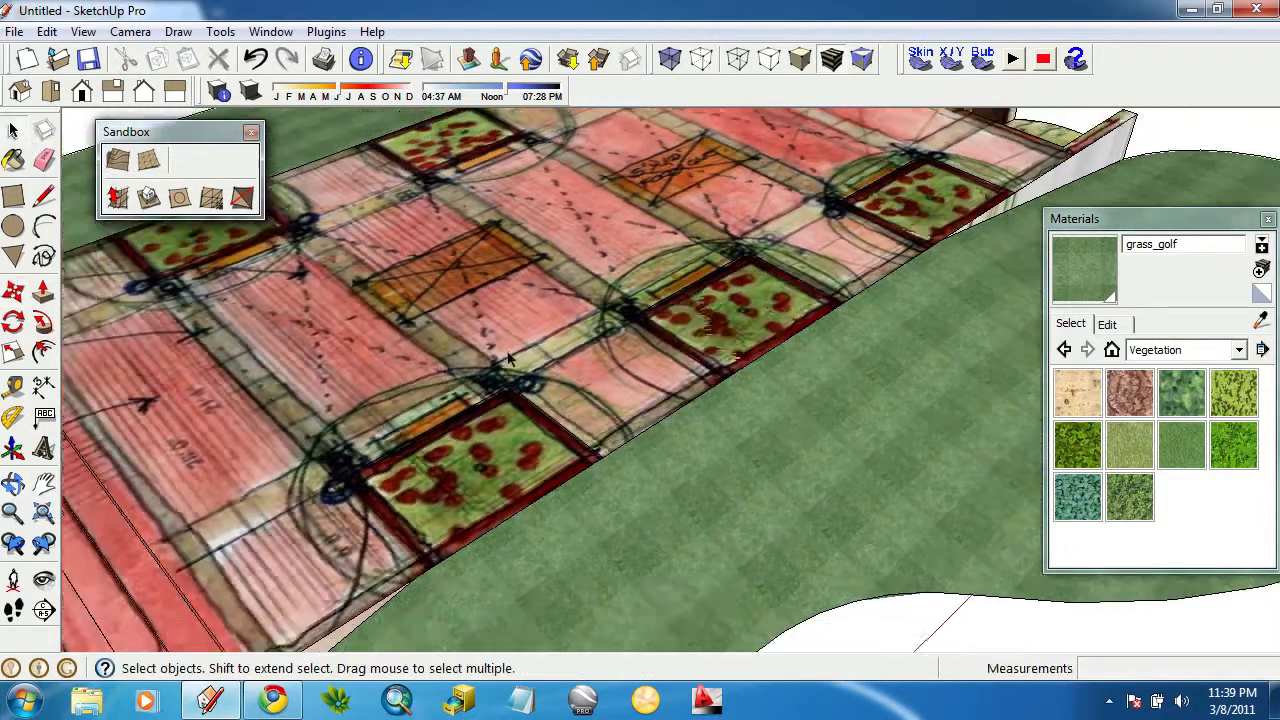
middle_click_drag(575, 392, 664, 374)
left_click(610, 455)
left_click(738, 291, "shift")
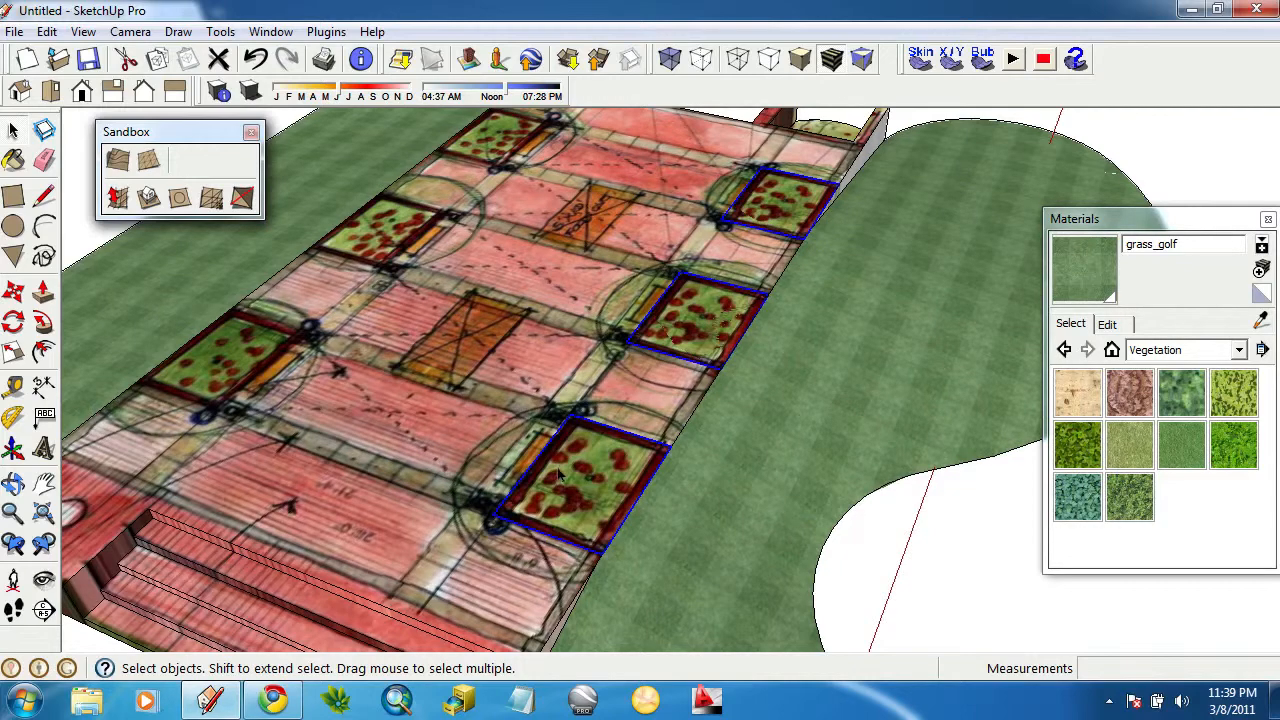
left_click(75, 33)
mouse_move(60, 36)
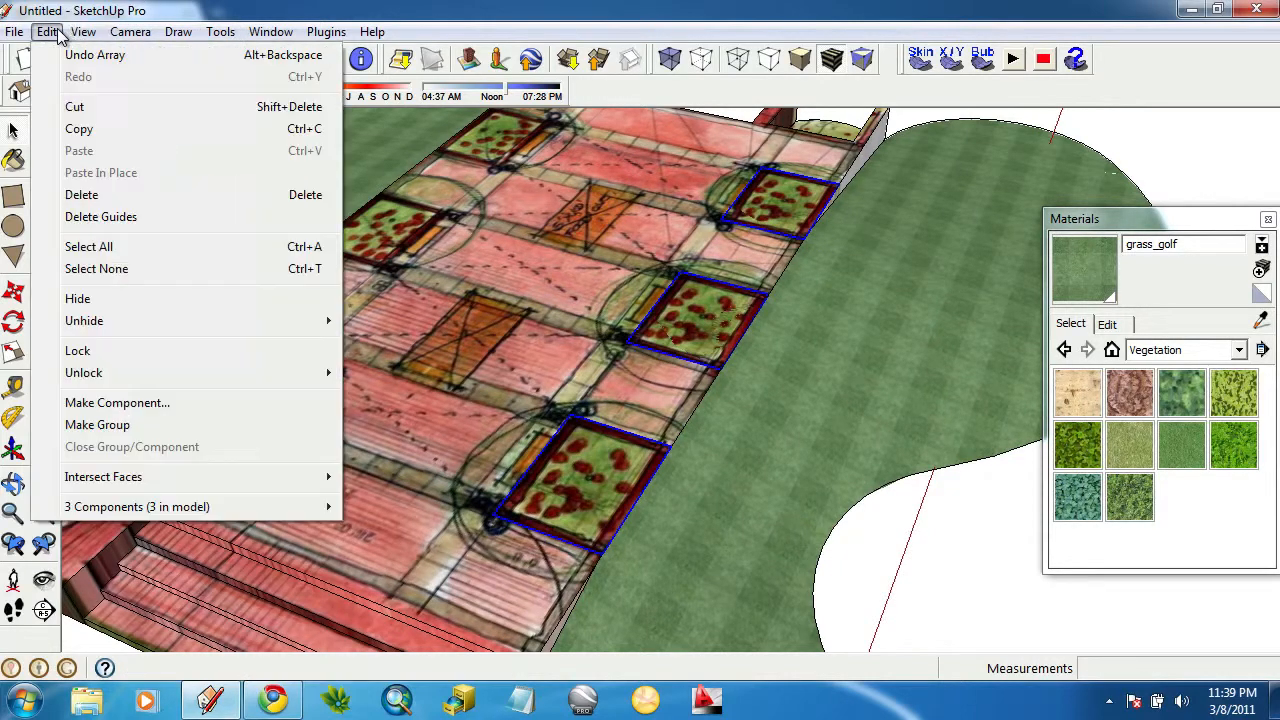
left_click(80, 128)
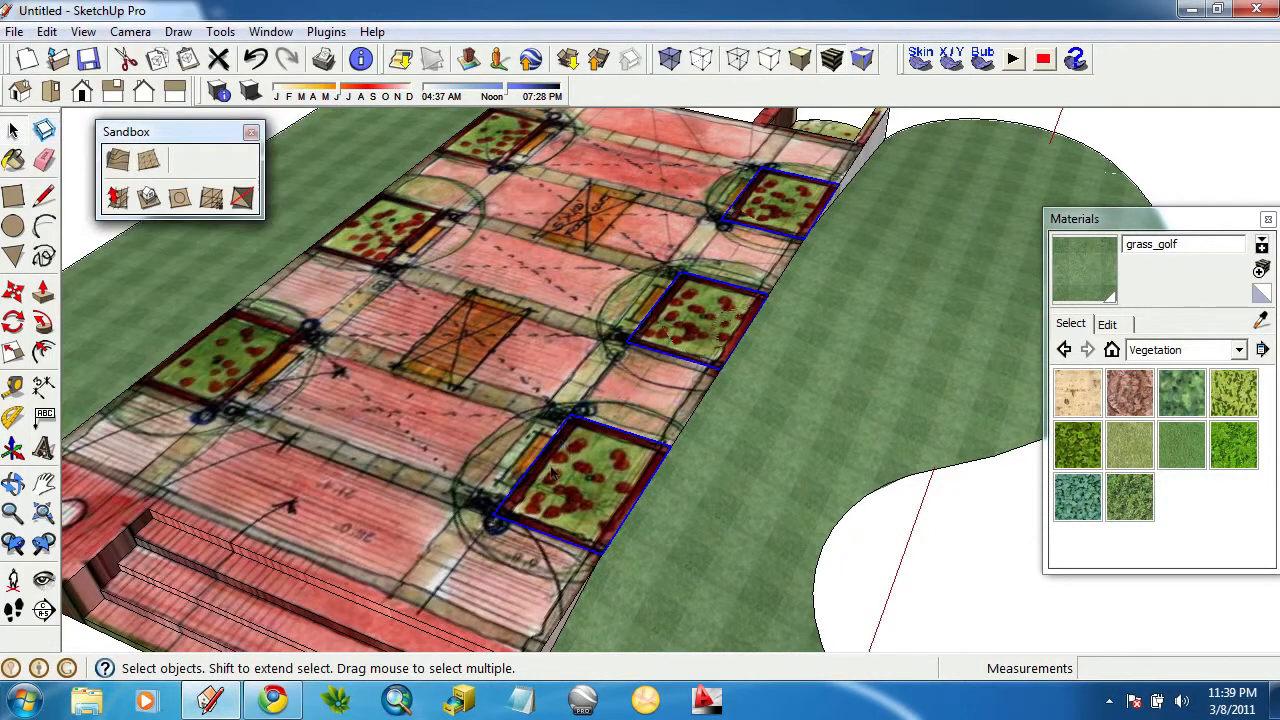
Mirror the three selected planters toward the plaza's centre by scaling them to -1 along the green axis.
left_click(14, 352)
left_click_drag(748, 322, 587, 270)
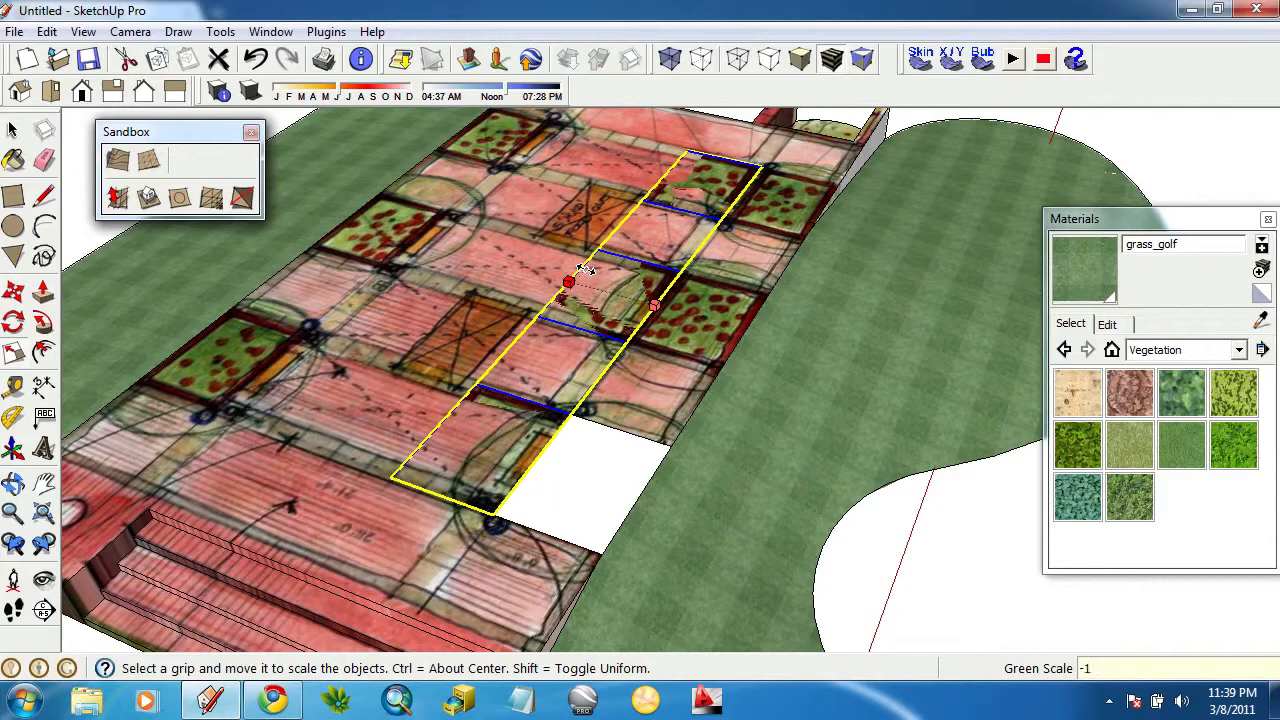
left_click(585, 270)
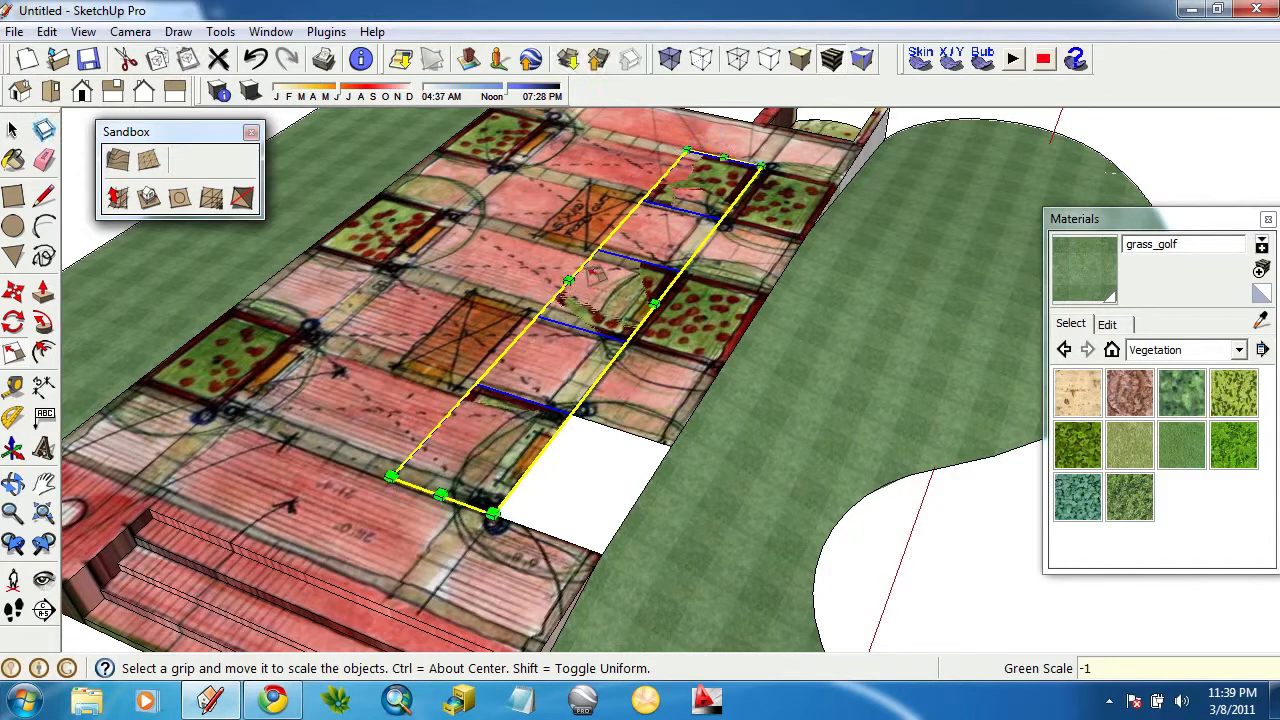
Move the mirrored planters by their corner onto the three planters drawn on the opposite side of the plaza.
left_click(13, 290)
left_click(393, 476)
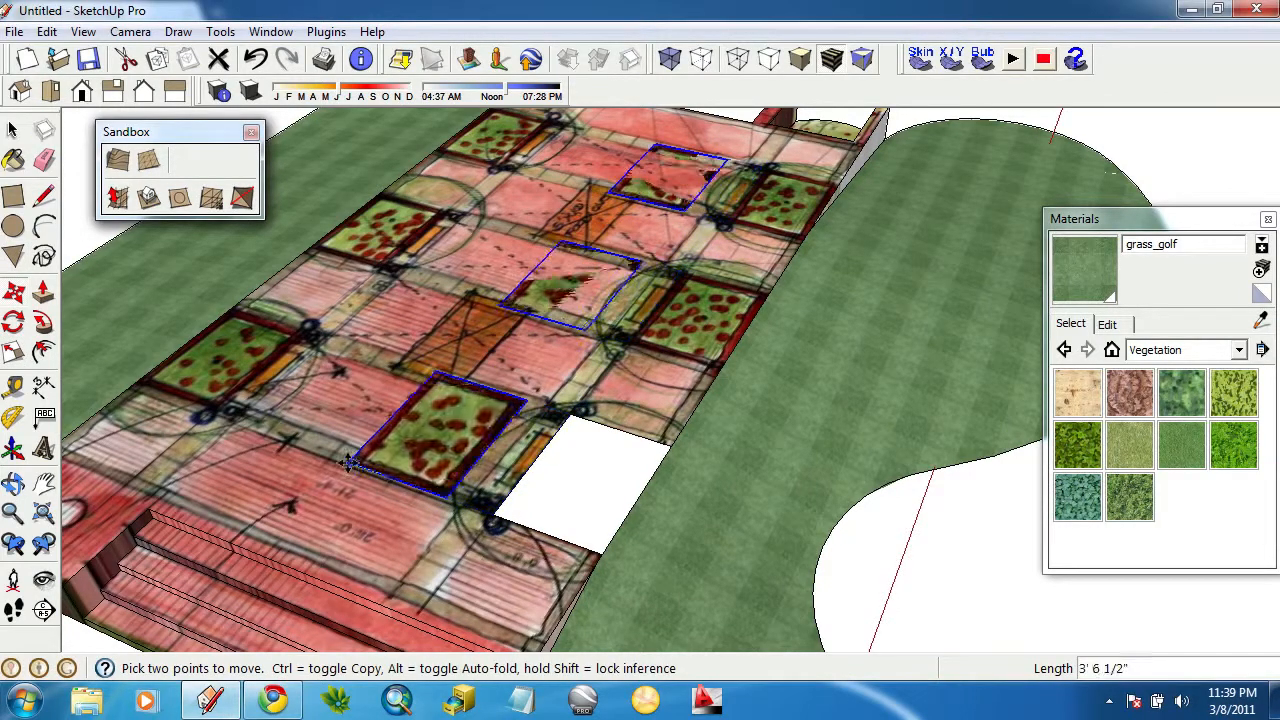
left_click(138, 380)
Paste the copied planters in place to restore the original row along the plaza edge.
middle_click_drag(203, 410, 268, 293)
left_click(15, 31)
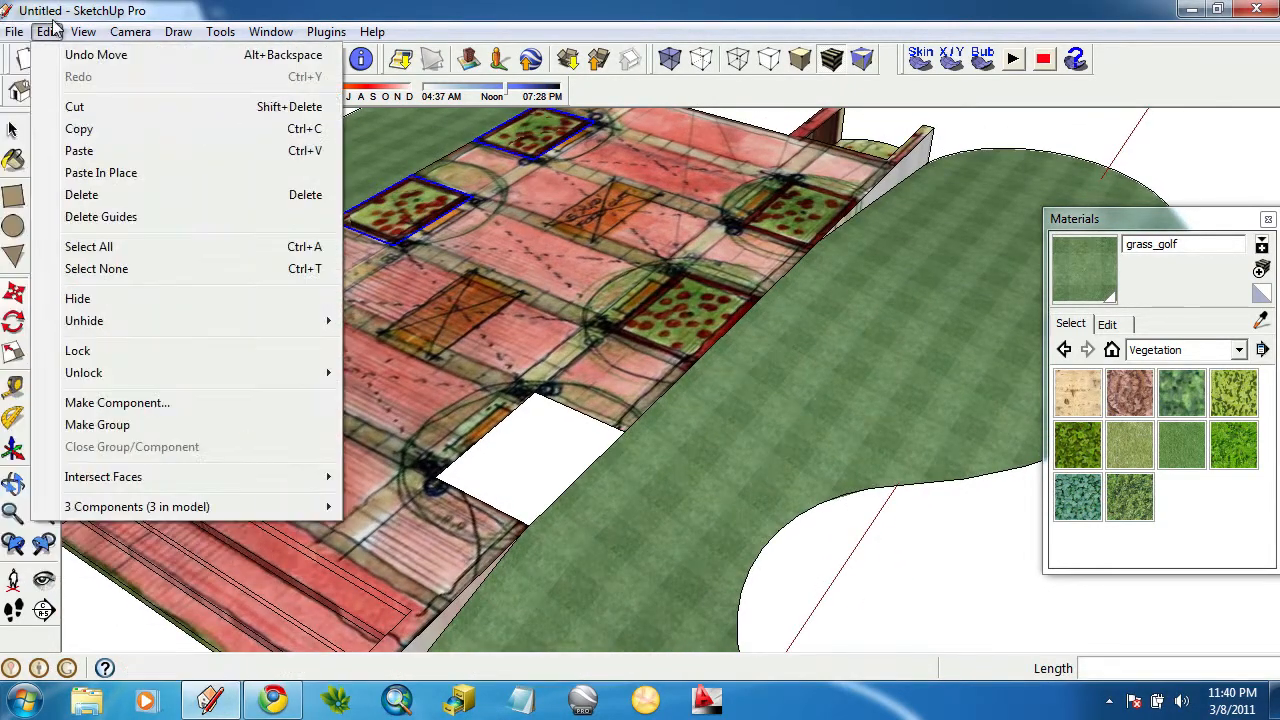
left_click(86, 166)
middle_click_drag(492, 405, 490, 352)
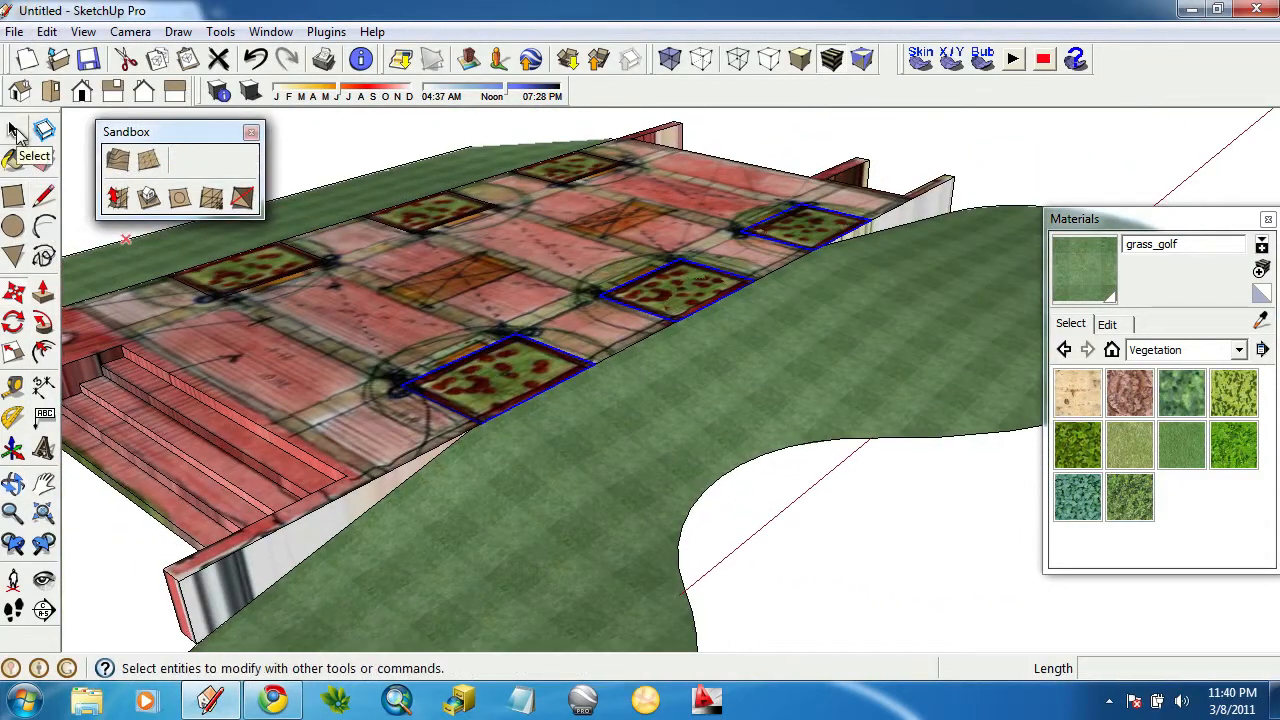
Open the planter component nearest the wide stairs for editing and raise its face 1' 6" with Push/Pull.
left_click(14, 130)
scroll(467, 392, "up", 2)
double_click(467, 392)
left_click(43, 291)
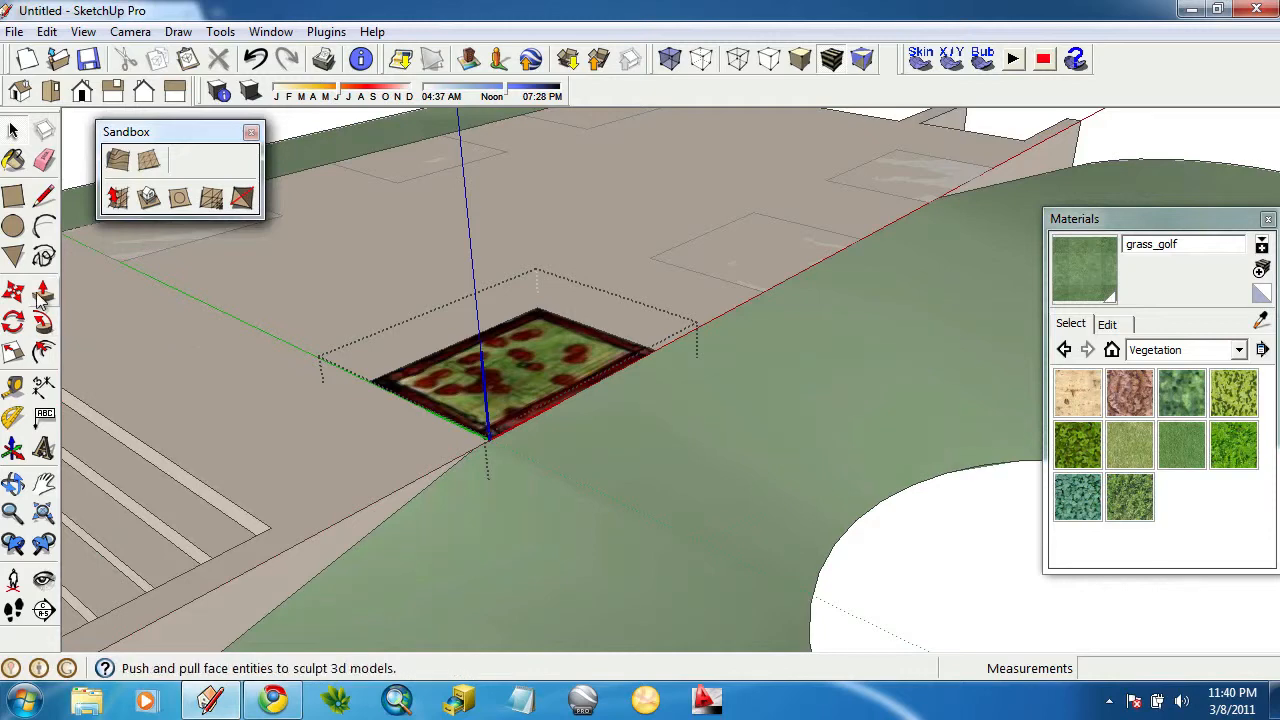
left_click(412, 376)
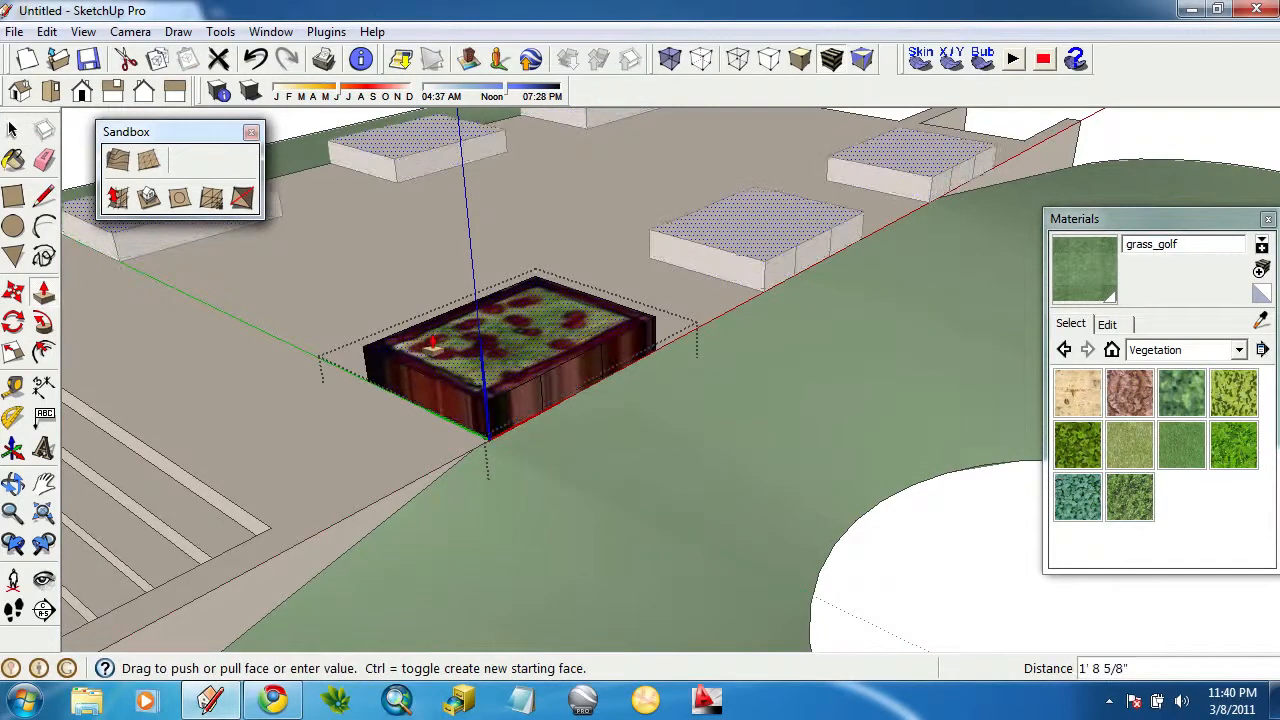
key("Return")
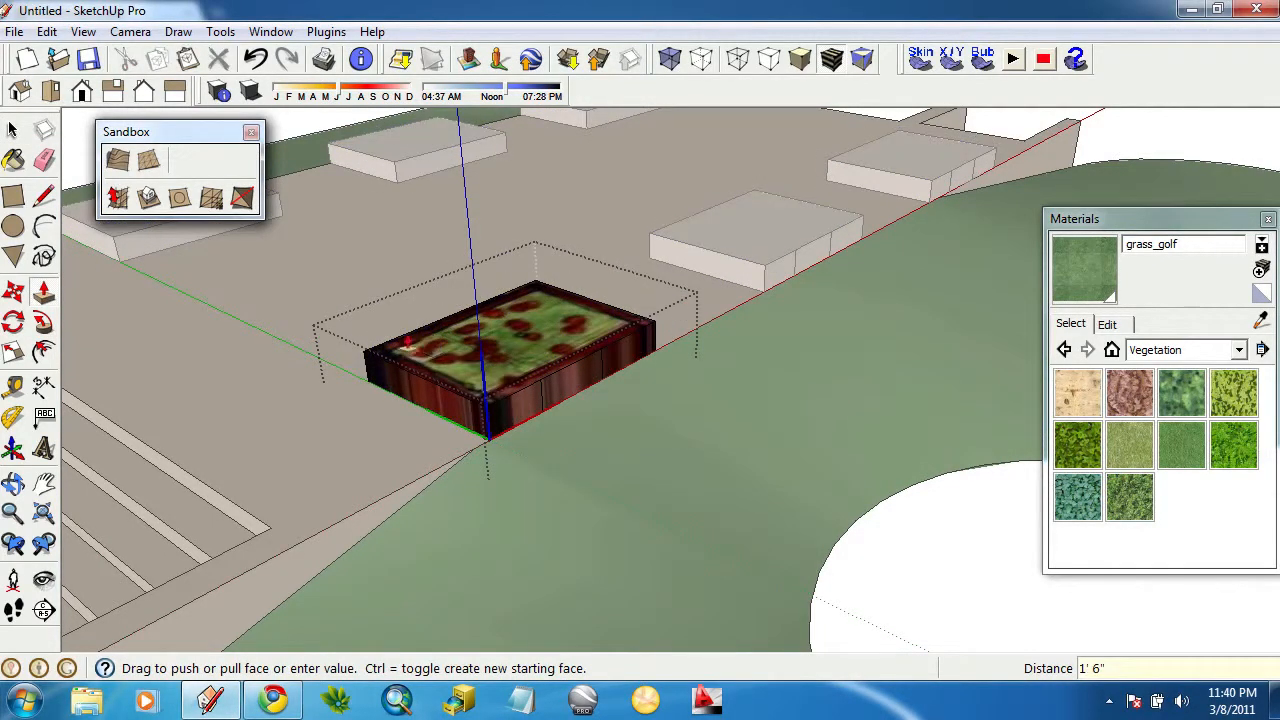
Examine the raised planters along both sides of the plaza and the top of the planter being edited.
left_click(14, 484)
left_click_drag(357, 340, 922, 550)
scroll(900, 280, "down", 5)
scroll(895, 276, "down", 3)
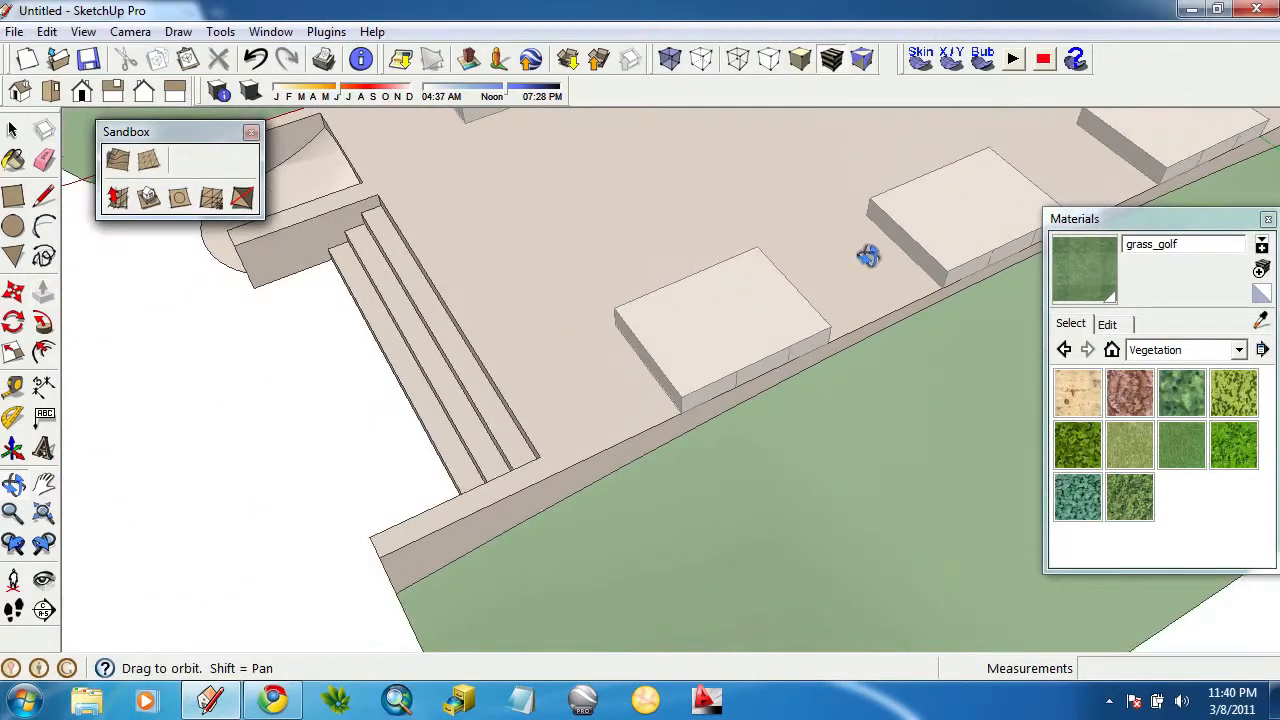
left_click_drag(866, 257, 829, 290)
scroll(829, 290, "up", 6)
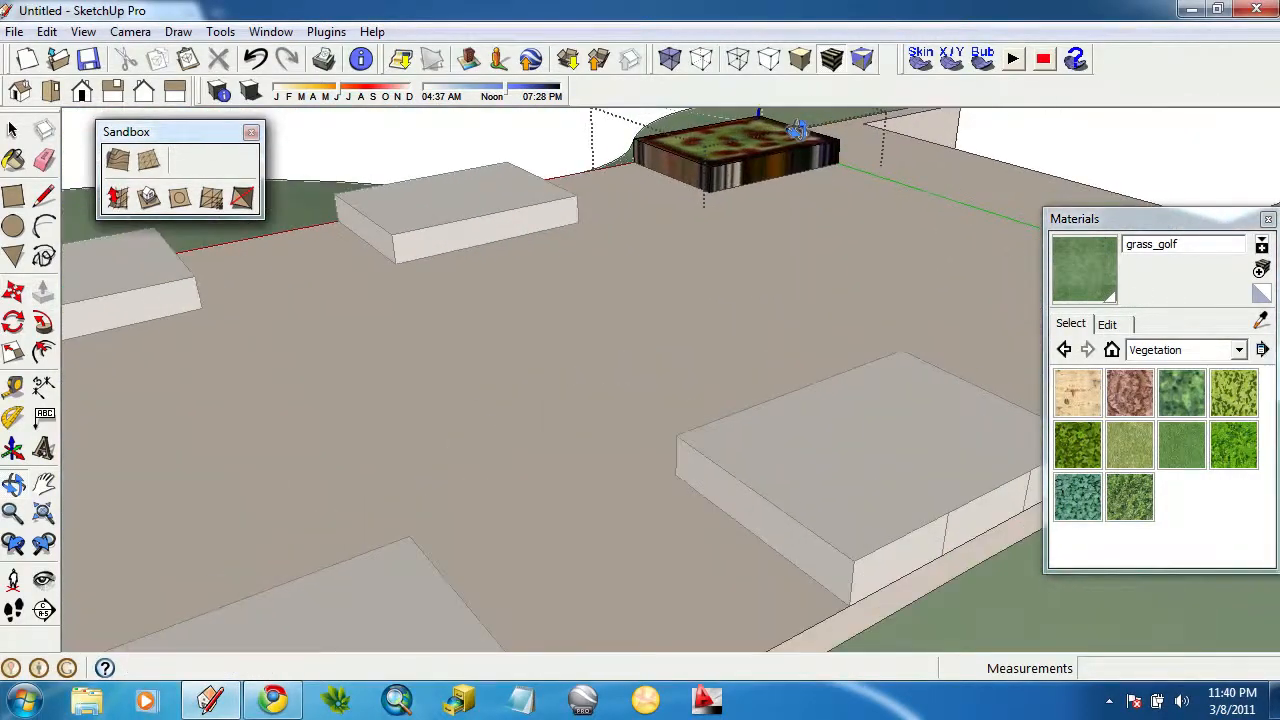
left_click_drag(786, 166, 727, 342, "shift")
middle_click_drag(727, 342, 616, 381)
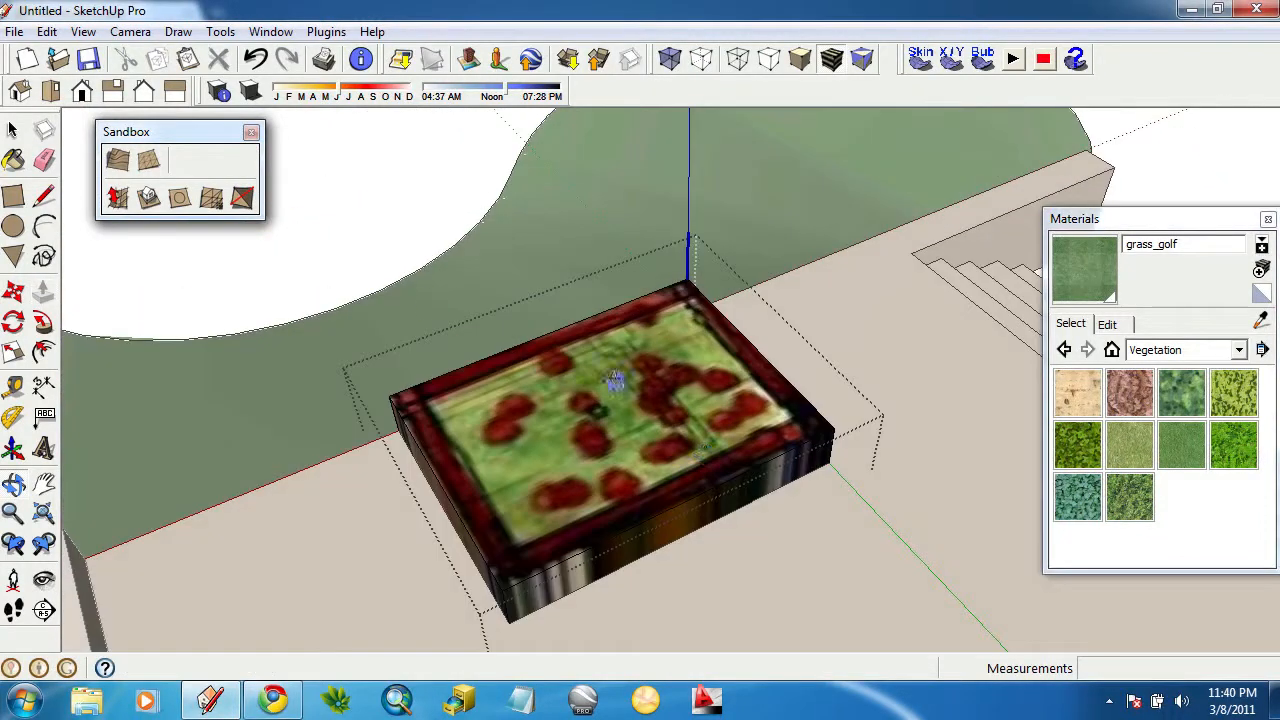
Draw an arc bulging about 2' 6" outward along the planter's bottom edge on the plaza side.
left_click(43, 226)
scroll(622, 392, "down", 2)
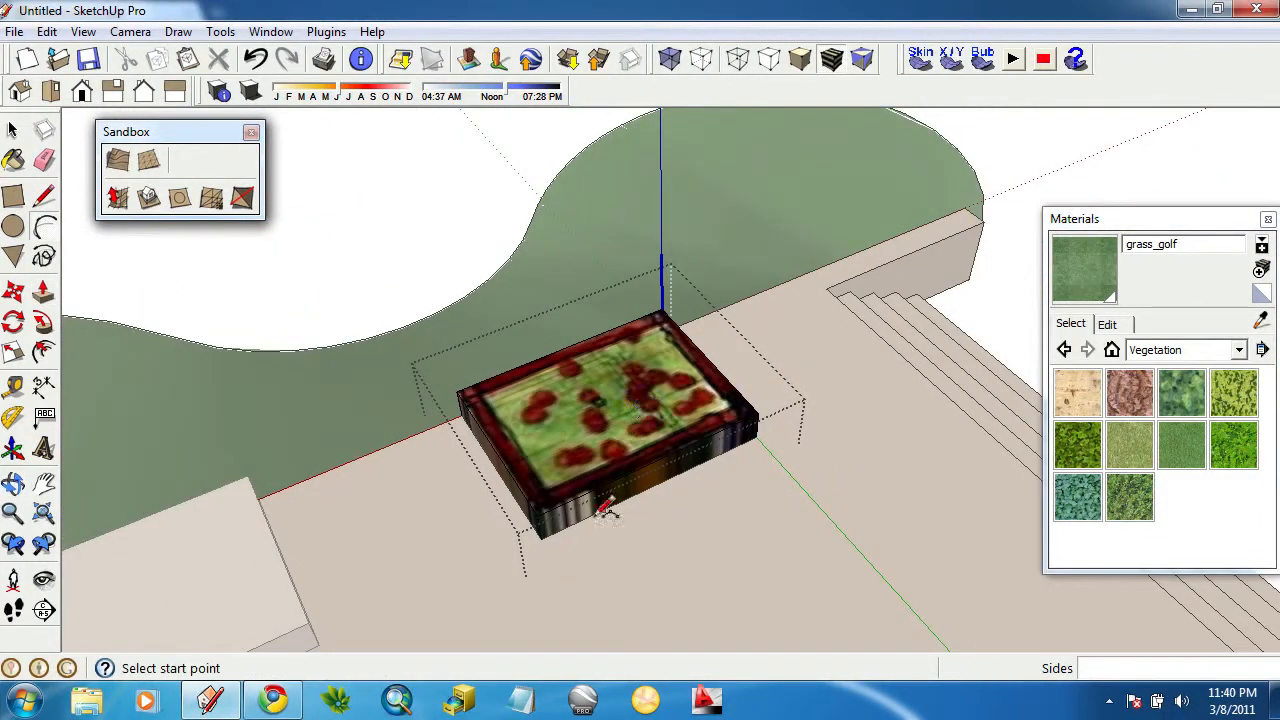
left_click(540, 538)
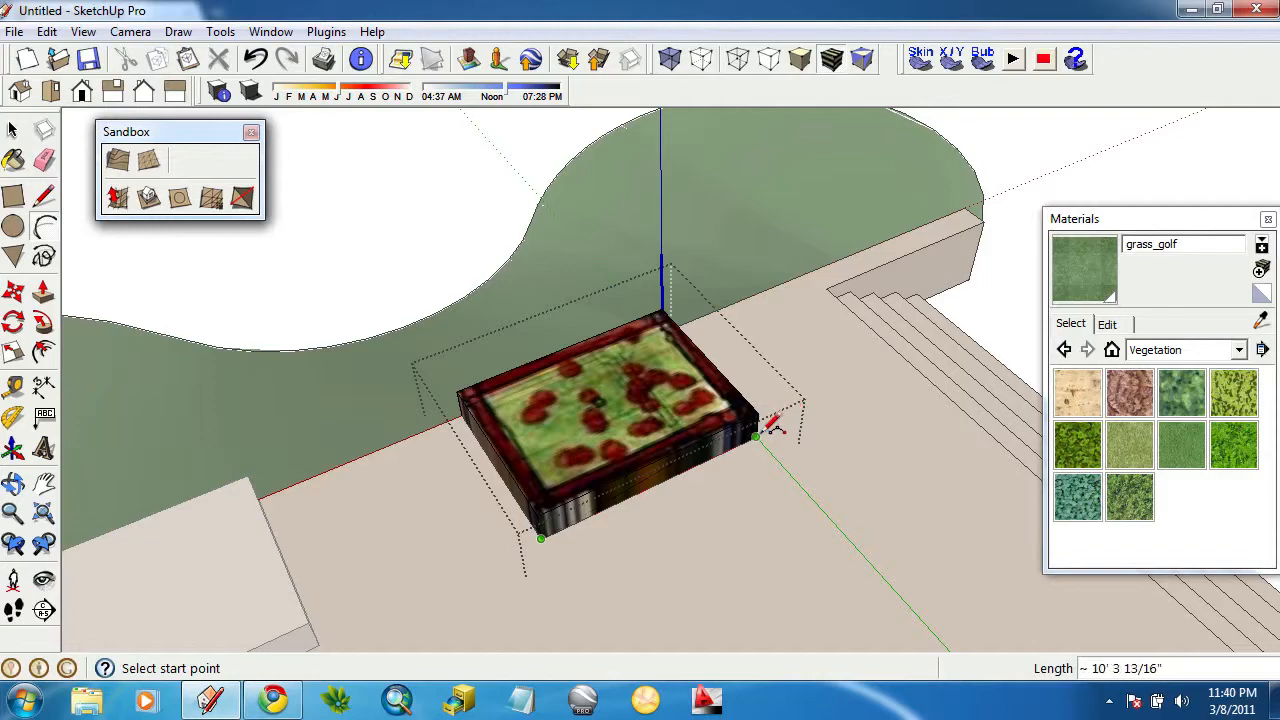
left_click(755, 438)
left_click(771, 480)
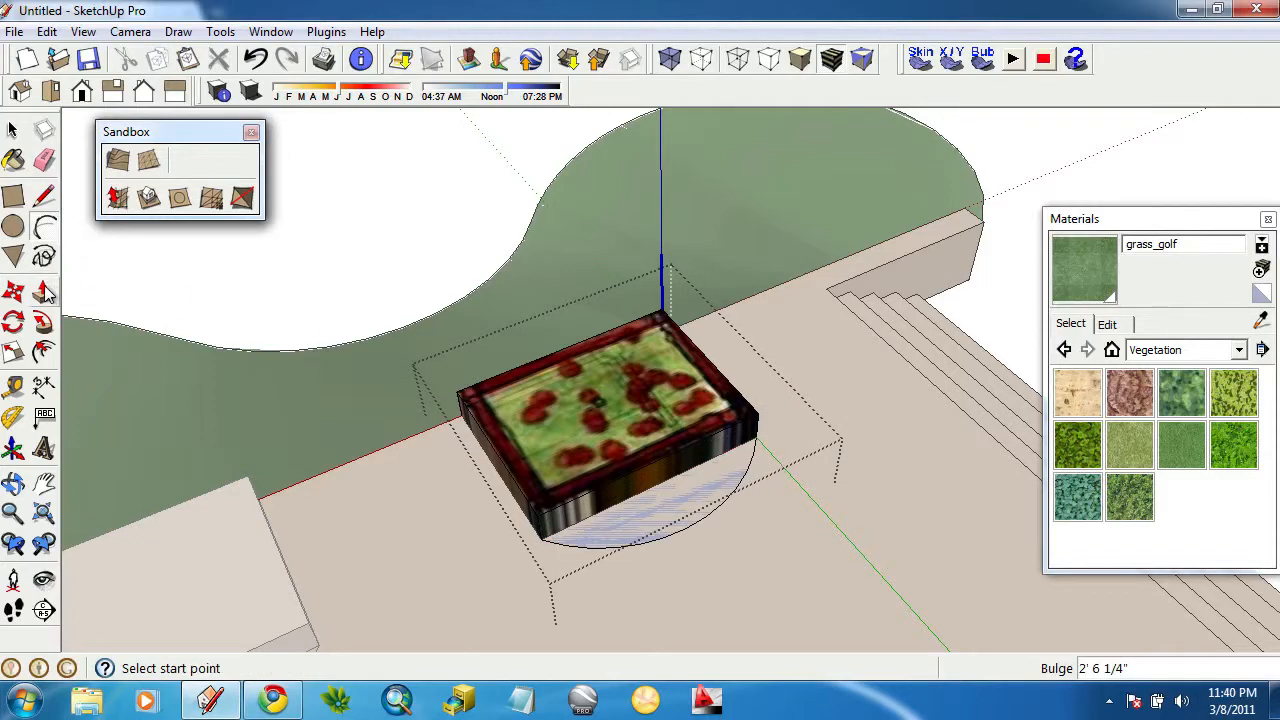
Raise the arc-shaped face 1' 6" with Push/Pull, level with the planter's top.
left_click(43, 290)
left_click(630, 522)
left_click(578, 500)
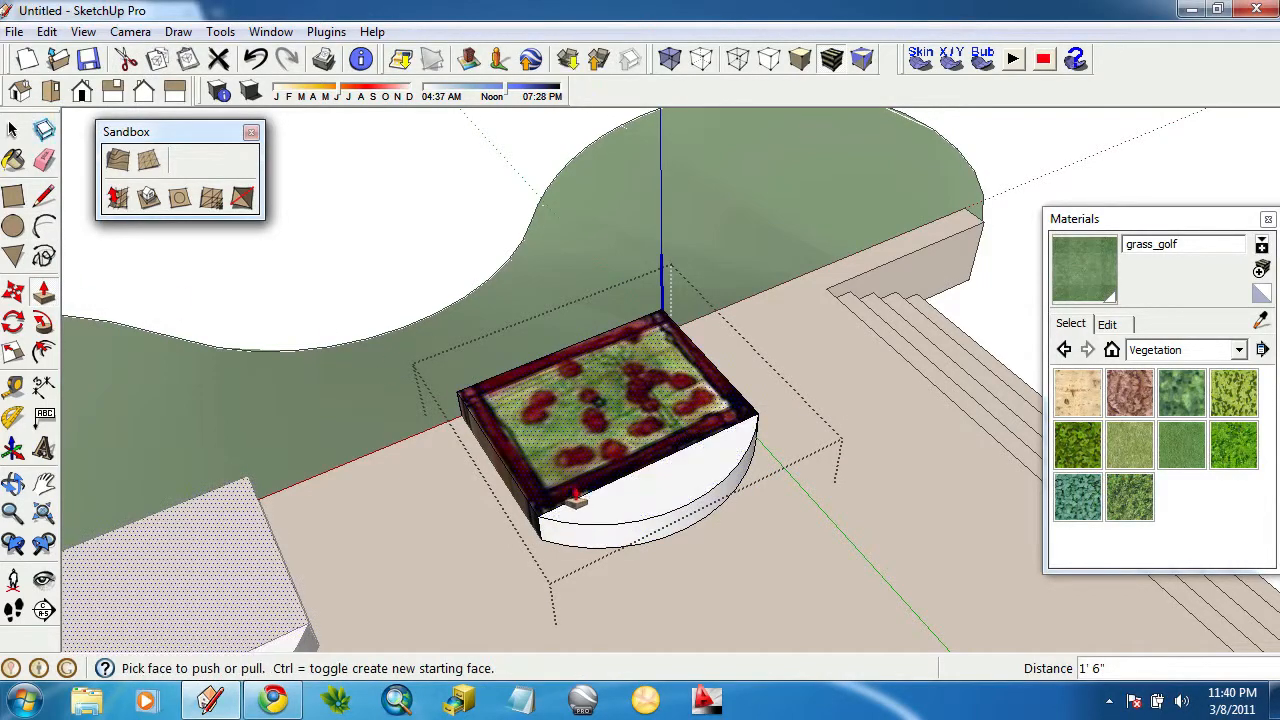
Erase the edge between the rectangular top and the rounded extension to merge them into one face.
middle_click_drag(572, 496, 766, 491)
scroll(766, 491, "up", 3)
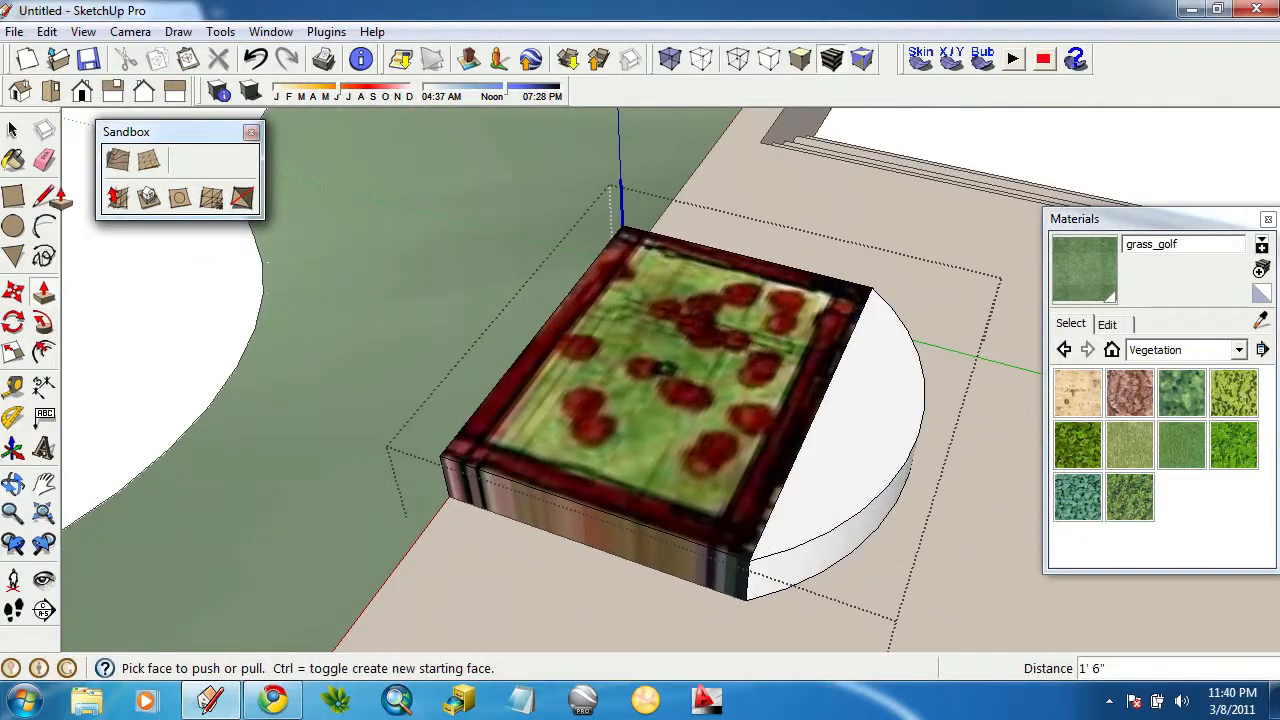
key("e")
left_click(810, 433)
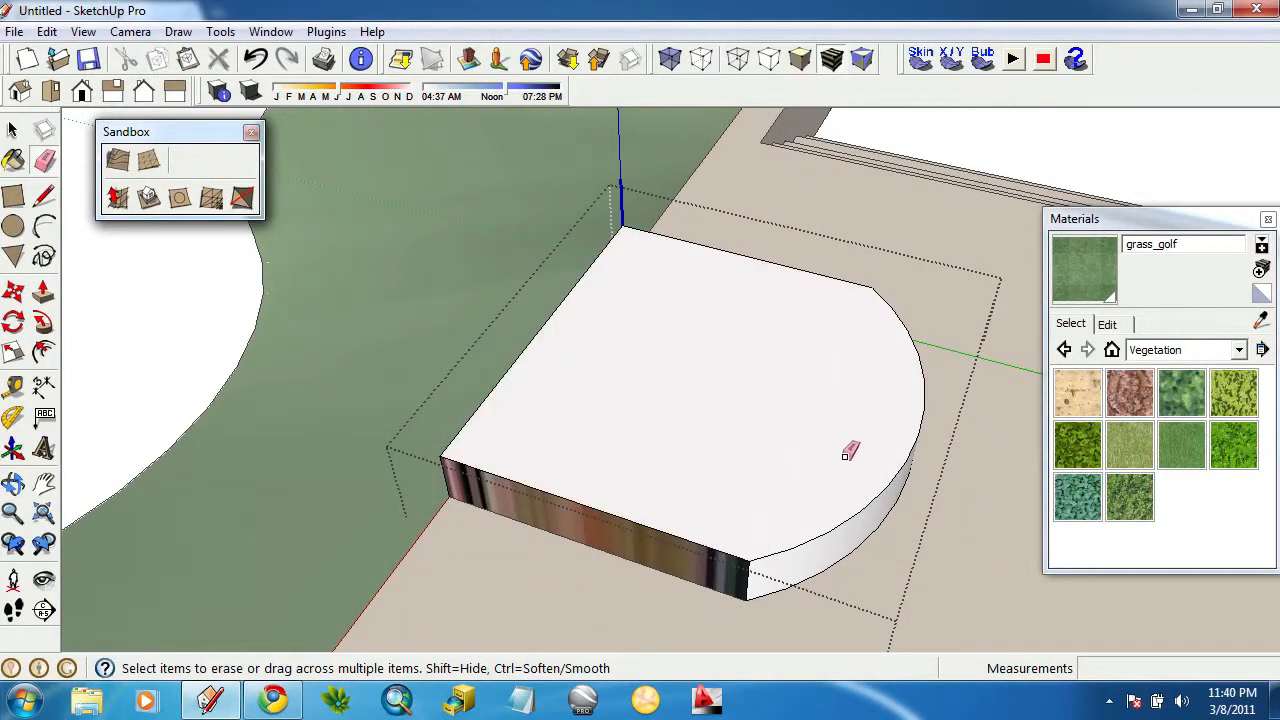
Offset the outline of the planter's top face inward to form a rim.
mouse_move(843, 457)
middle_mouse_down()
mouse_move(686, 292)
mouse_move(1106, 450)
middle_mouse_up()
mouse_move(671, 365)
middle_mouse_down()
mouse_move(850, 328)
mouse_move(720, 343)
mouse_move(731, 449)
mouse_move(660, 400)
middle_mouse_up()
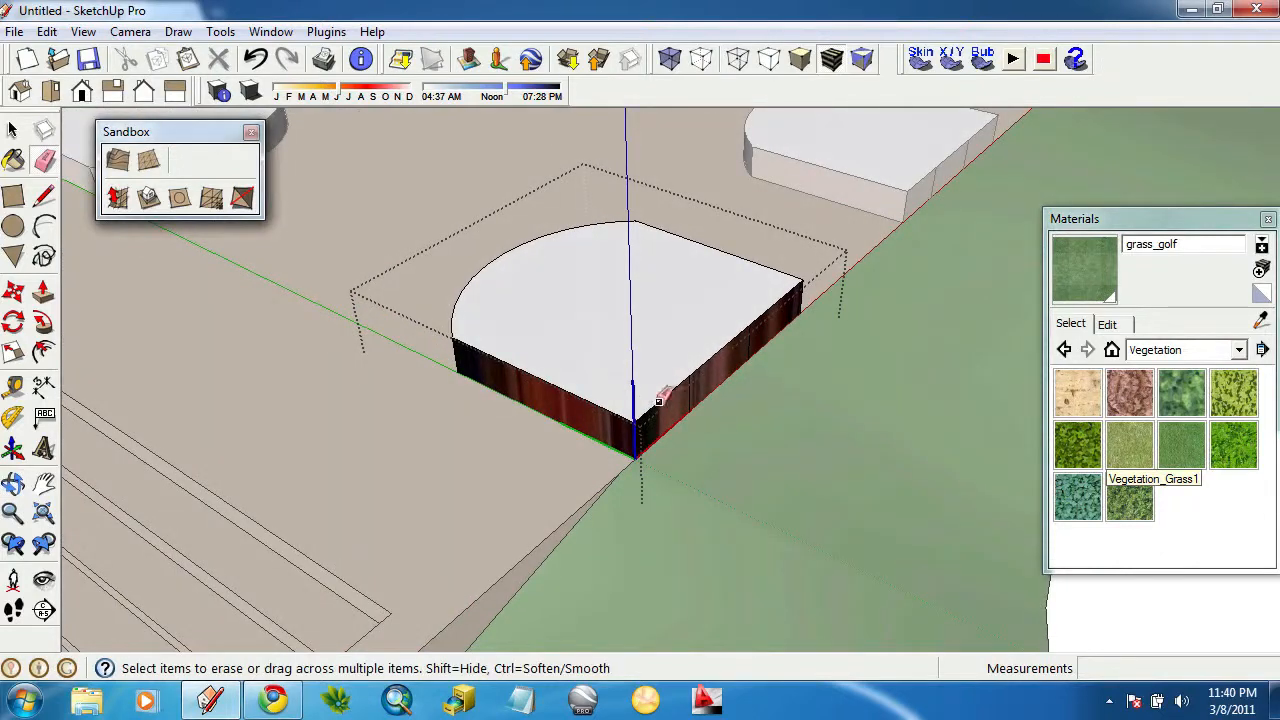
left_click(44, 352)
left_click(657, 352)
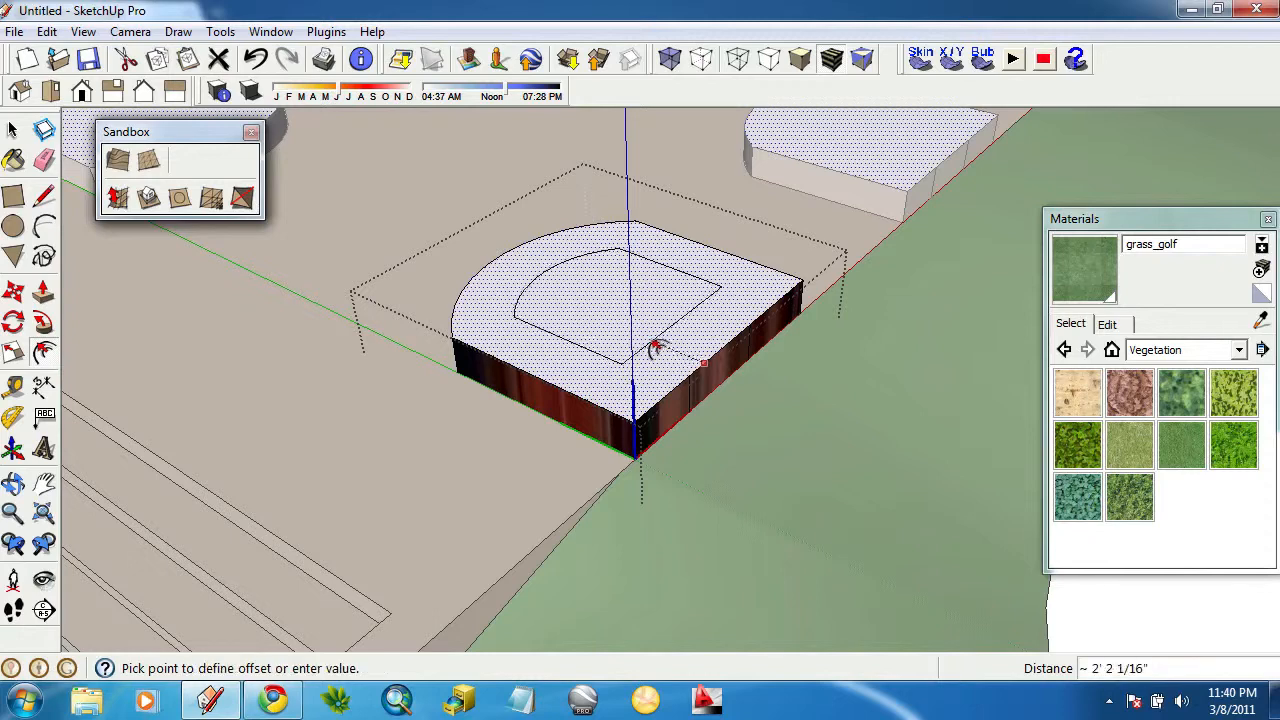
left_click(663, 357)
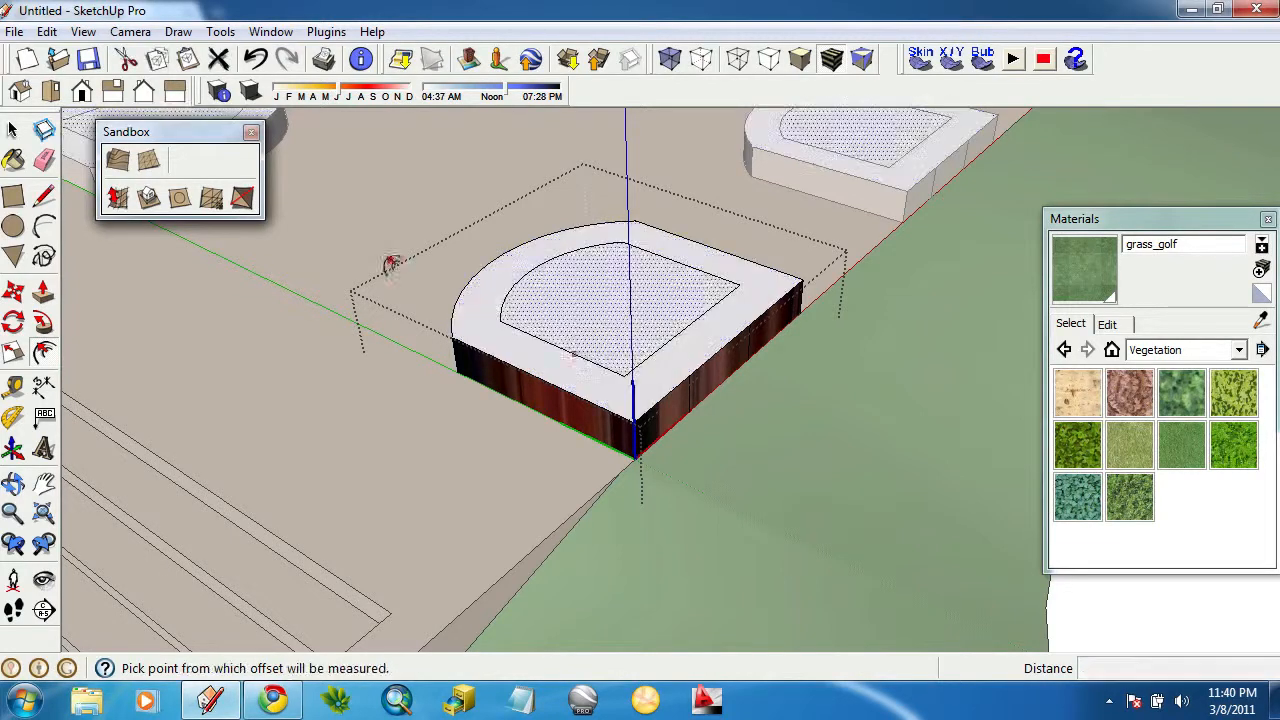
Push the face inside the rim down about 4 11/16" to form the planting recess.
left_click(43, 290)
scroll(630, 290, "up", 2)
left_click(625, 285)
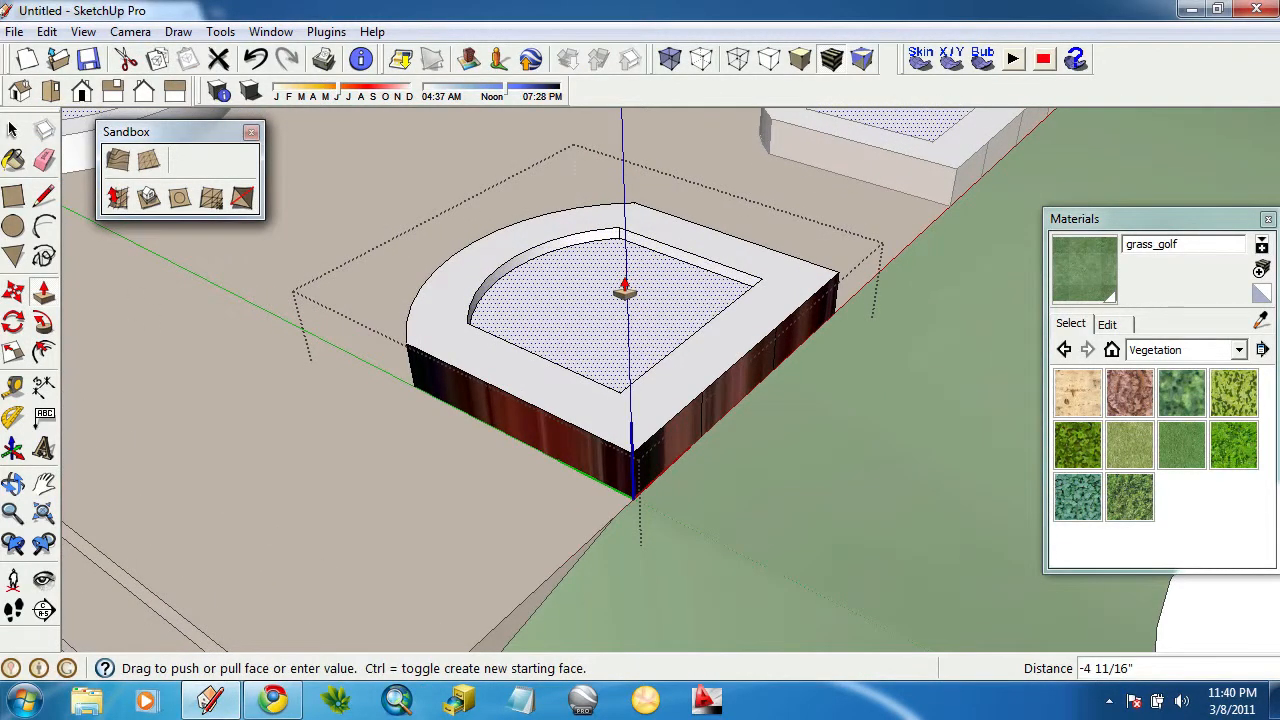
left_click(537, 340)
Paint the floor of the planter's recess with the in-model material Vegetation_Blur7.
middle_click_drag(537, 340, 700, 360)
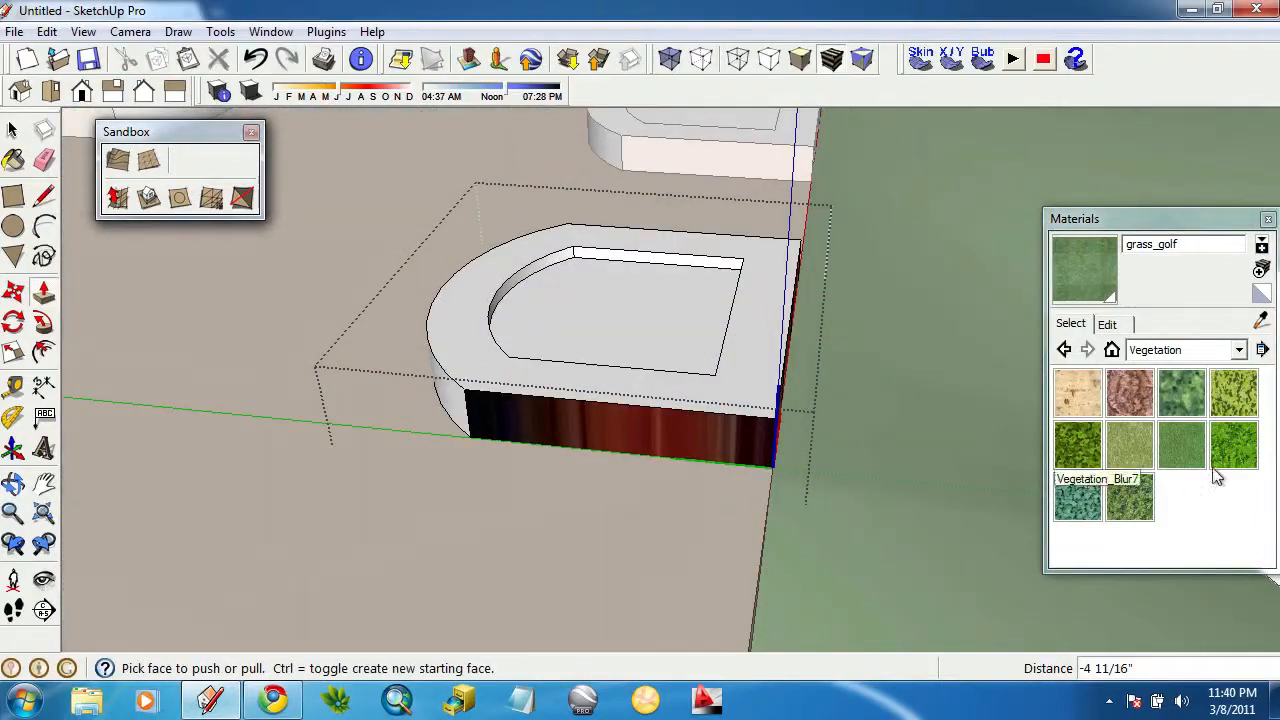
left_click(1112, 349)
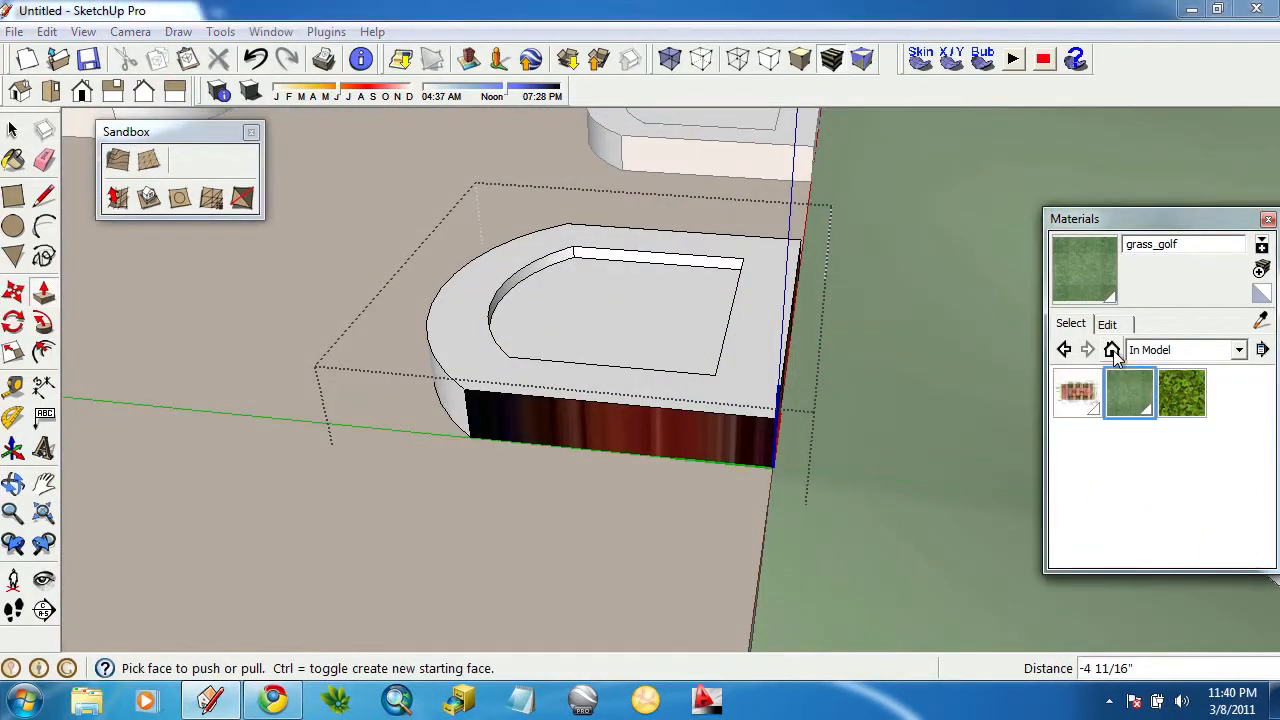
left_click(1174, 405)
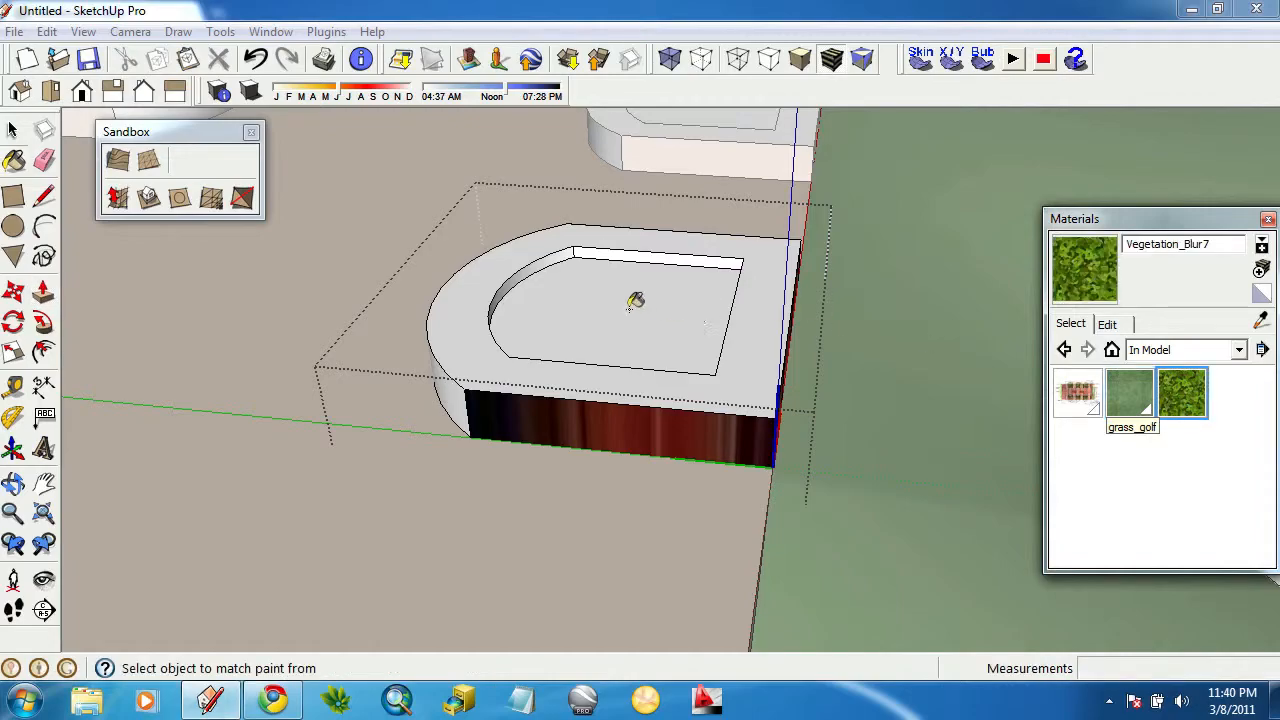
left_click(634, 301)
Examine the scale of the vegetation texture in the planter's recess from close up and farther away.
scroll(630, 303, "up", 5)
middle_click_drag(630, 303, 628, 402)
scroll(526, 277, "down", 3)
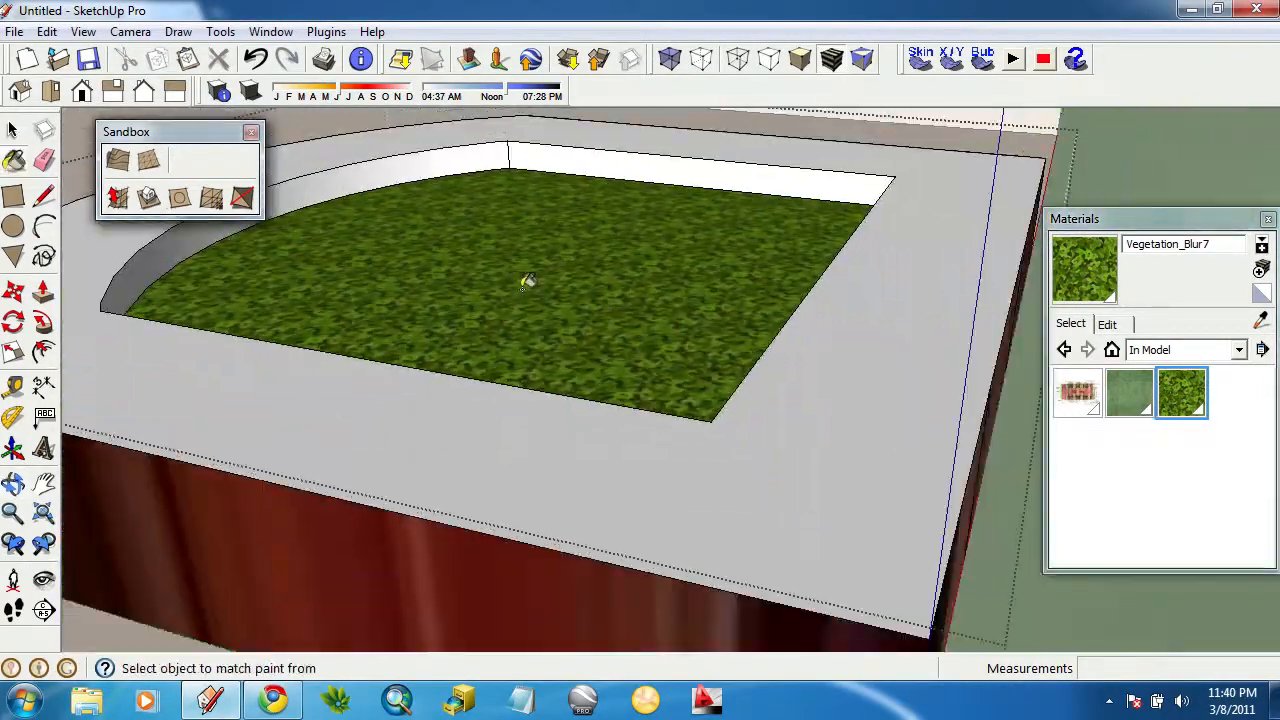
middle_click_drag(526, 277, 531, 406)
scroll(583, 337, "up", 8)
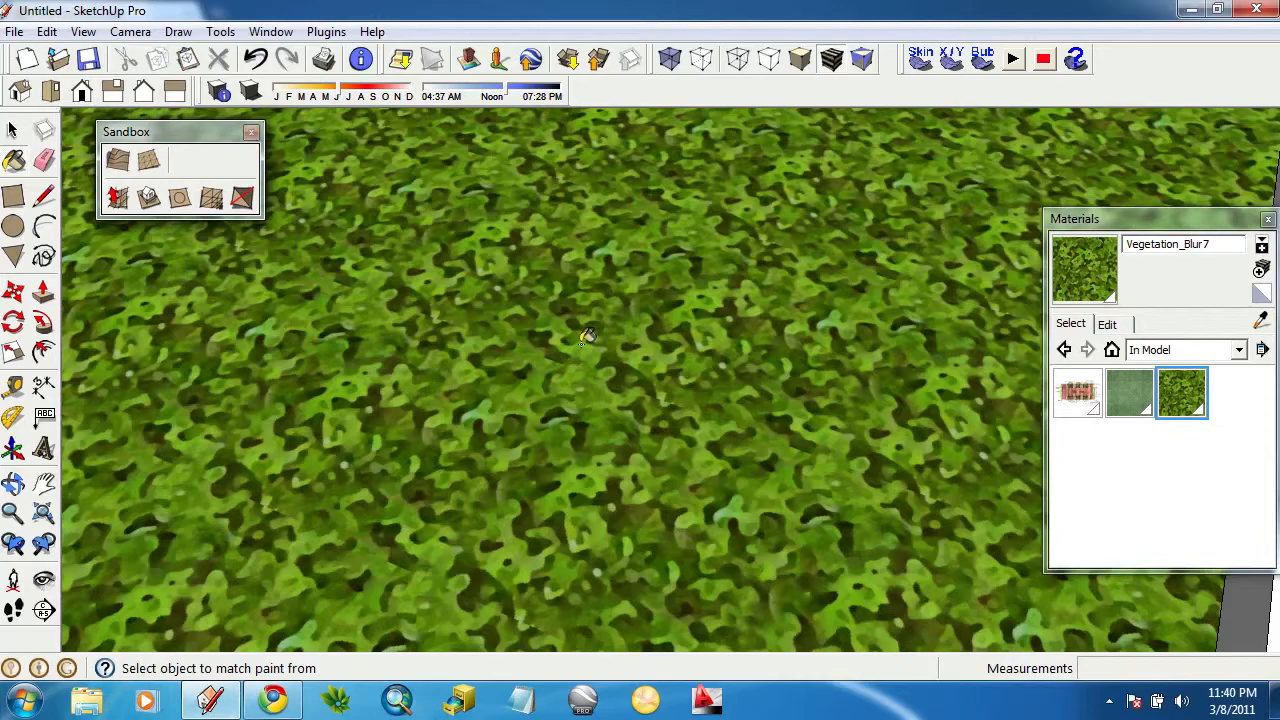
scroll(587, 335, "down", 5)
middle_click_drag(608, 380, 471, 394)
scroll(536, 347, "up", 3)
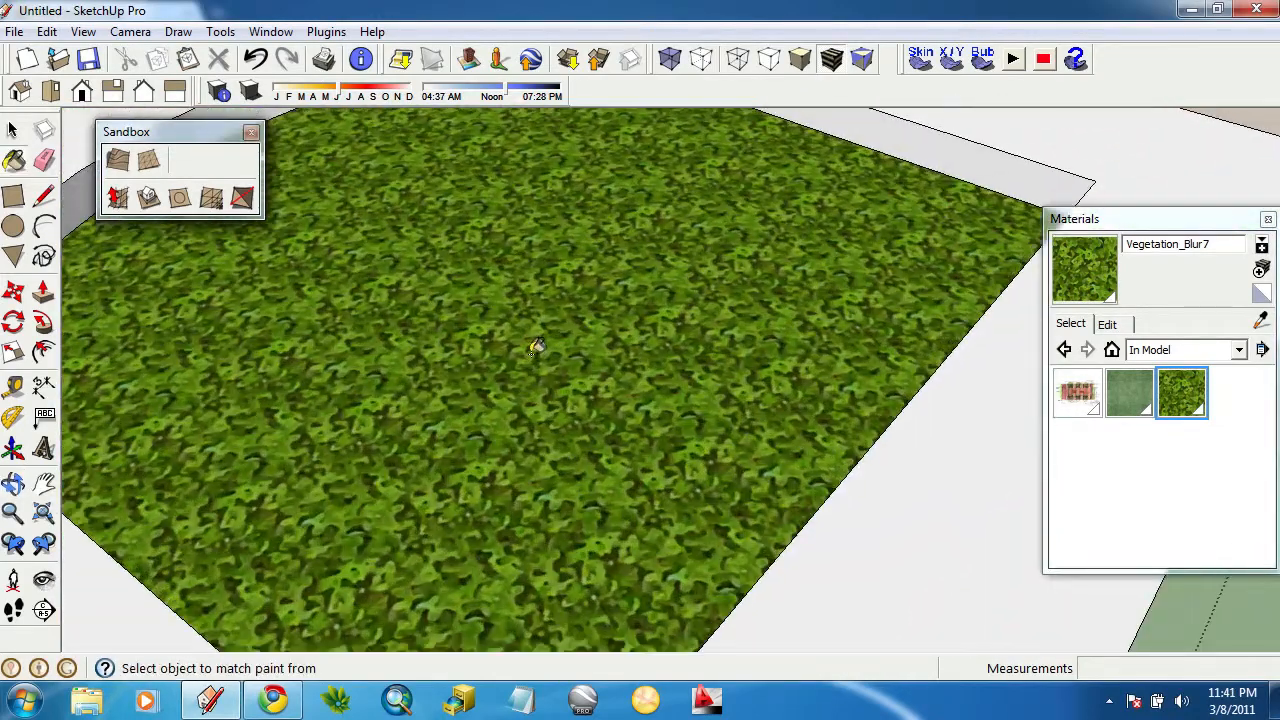
scroll(535, 345, "up", 5)
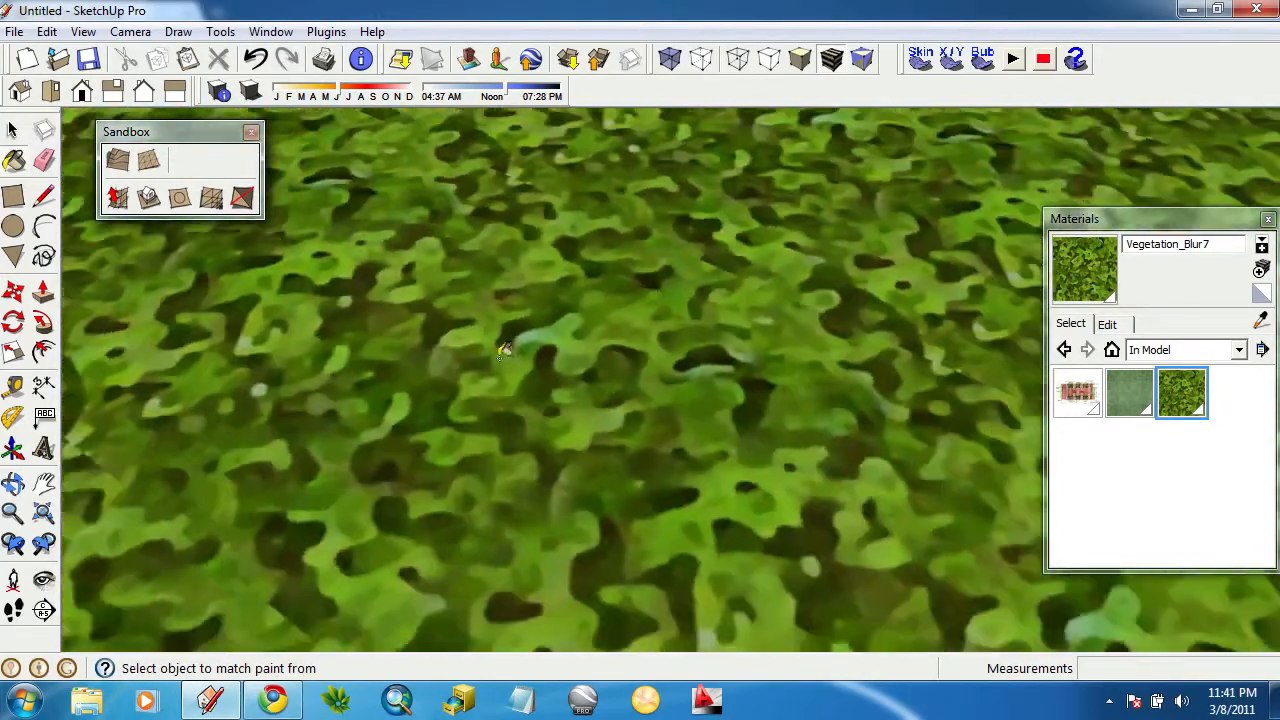
scroll(534, 343, "down", 5)
scroll(534, 343, "down", 5)
middle_click_drag(477, 306, 537, 313)
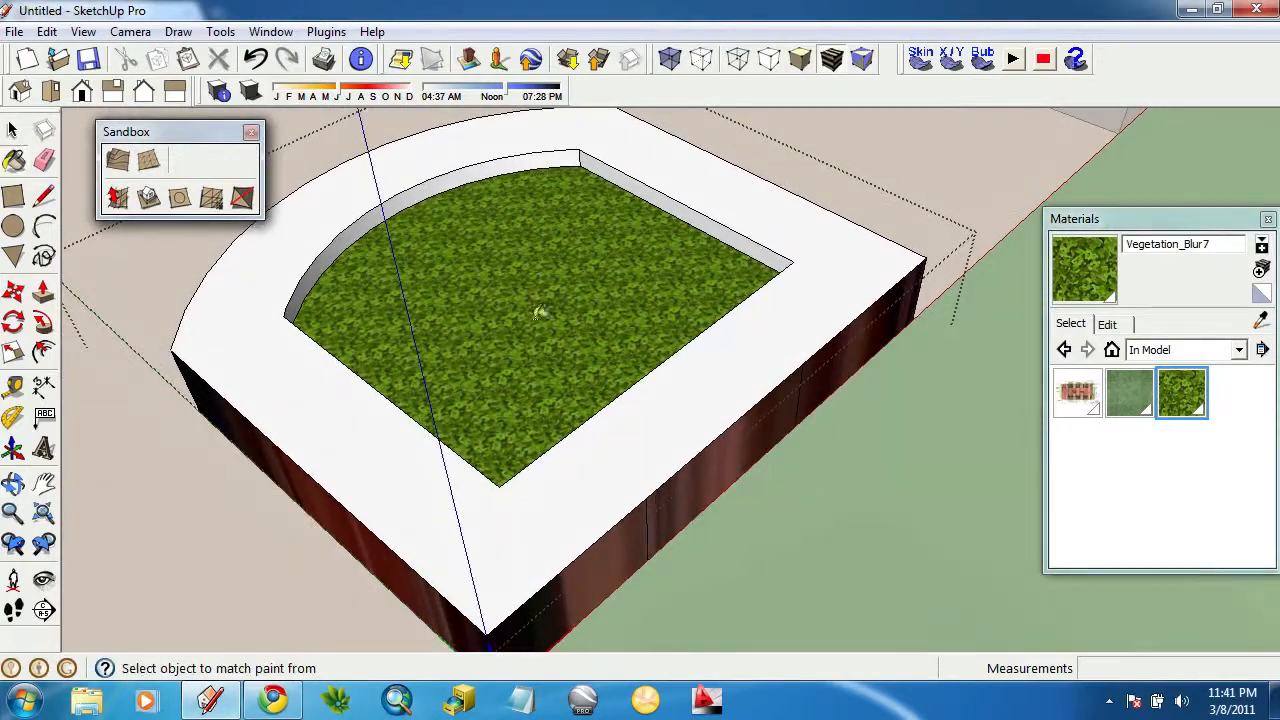
Enlarge the Vegetation_Blur7 texture, trying a size of 5' and settling on 6'.
left_click(1108, 324)
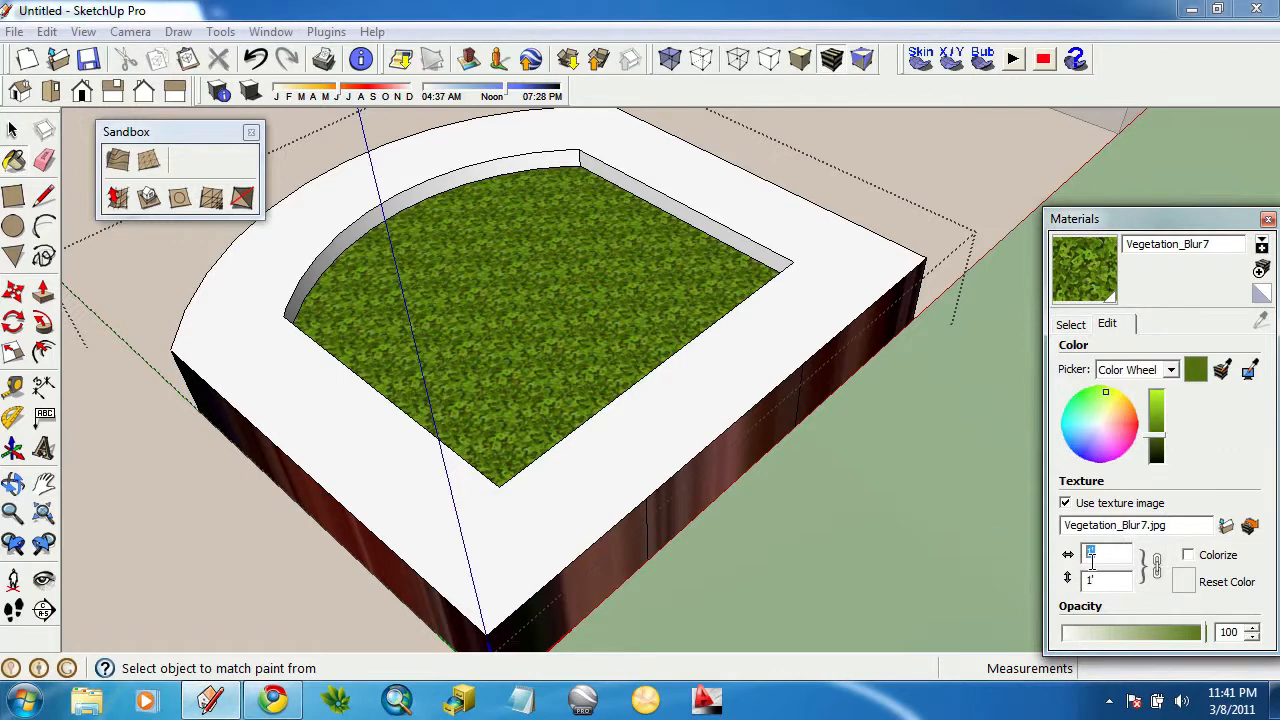
type("5")
key("Return")
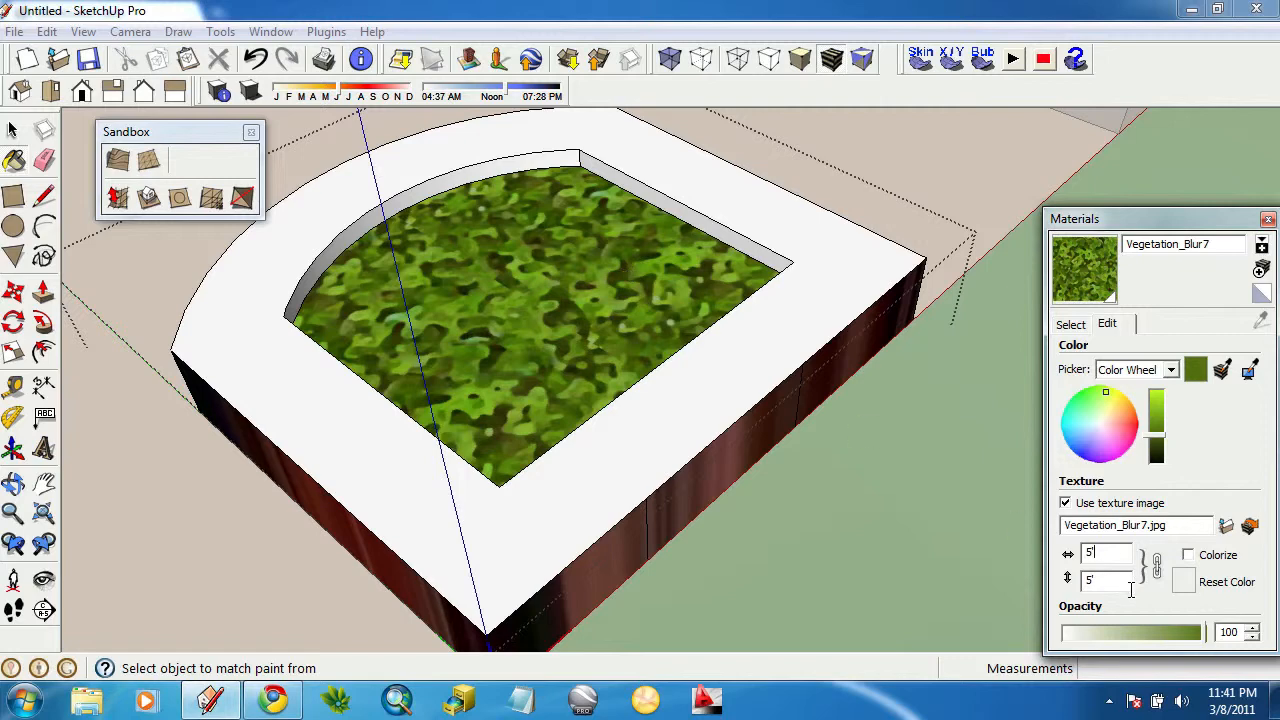
type("6")
key("Return")
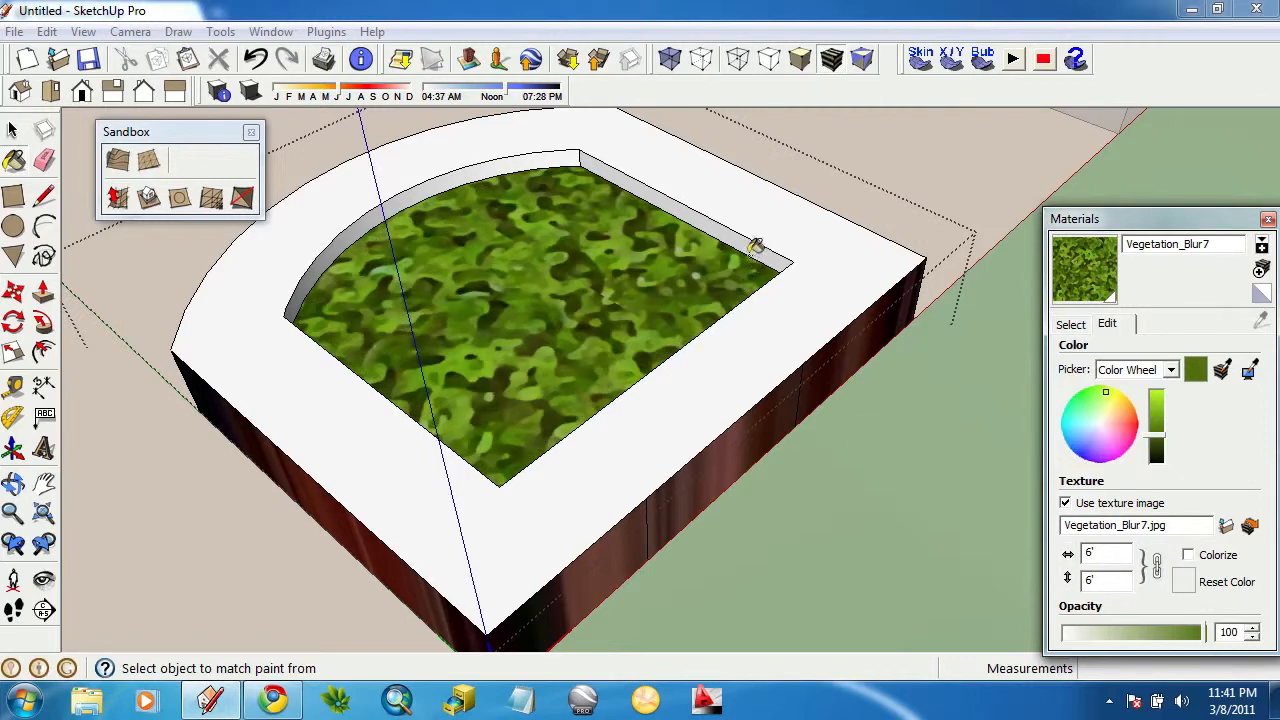
key("Escape")
Set the display to shaded without textures for work on the planter's outer top corner.
scroll(452, 238, "down", 5)
middle_click_drag(508, 276, 632, 245)
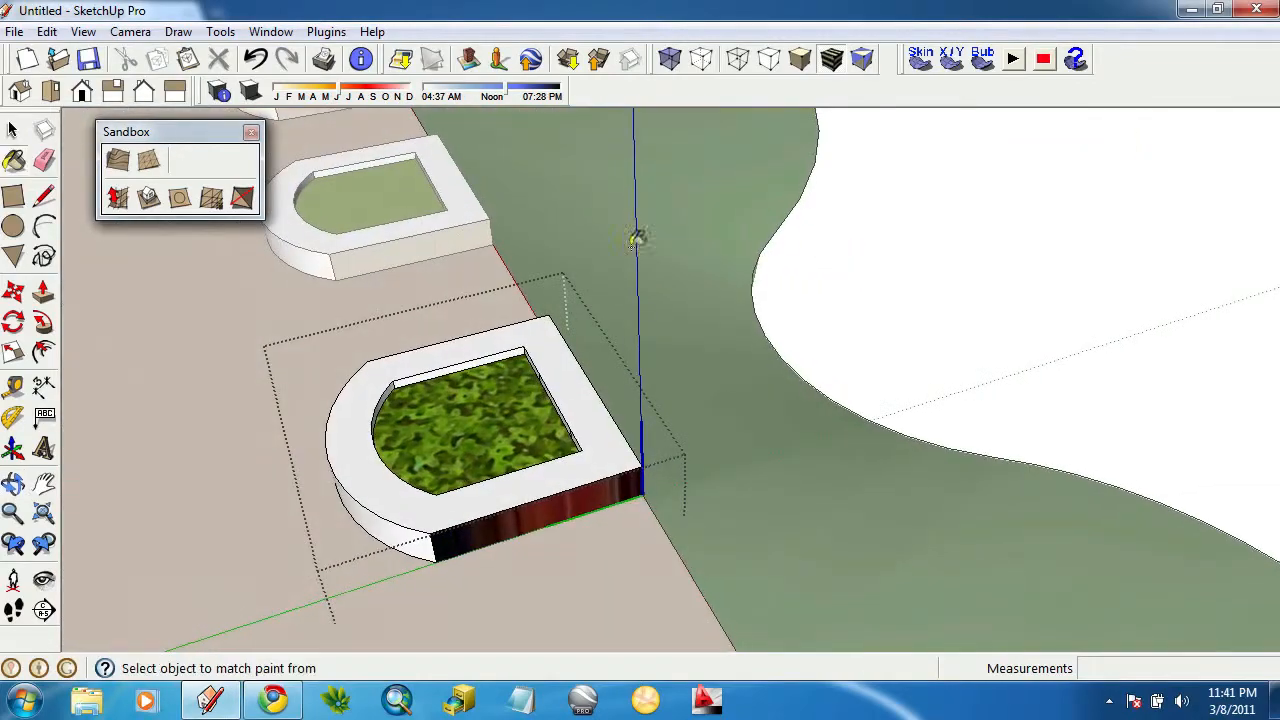
left_click(12, 130)
middle_click_drag(1011, 274, 455, 435)
scroll(594, 423, "up", 10)
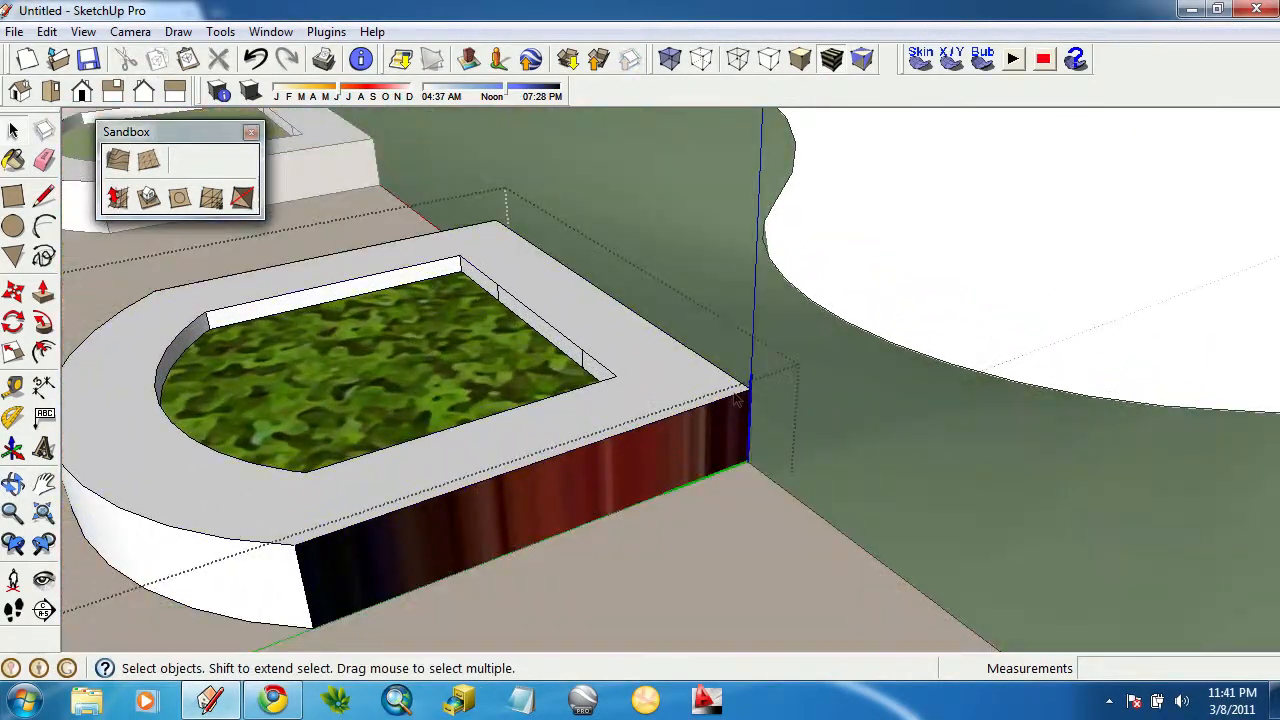
middle_click_drag(713, 380, 514, 411)
scroll(514, 402, "up", 3)
middle_click_drag(541, 370, 547, 358)
left_click(800, 58)
scroll(528, 478, "up", 3)
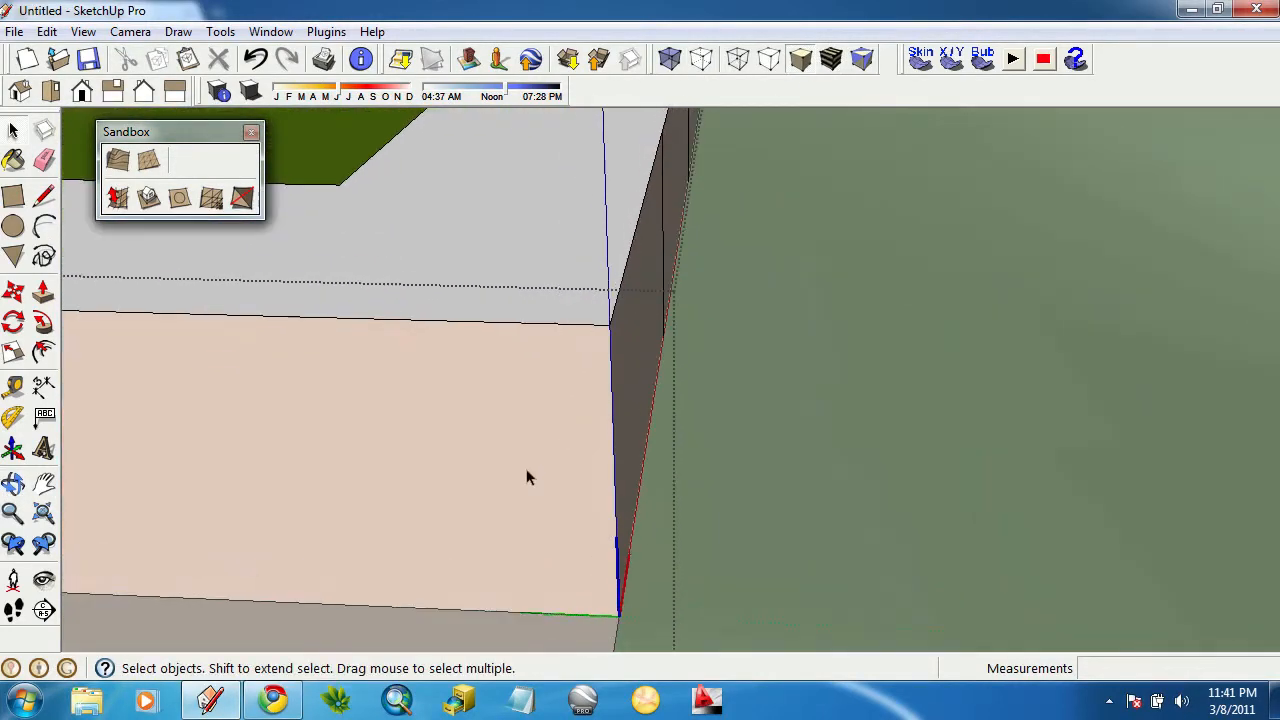
Draw a small vertical rectangular face about 3 5/8" wide, projecting outward from the planter's top corner.
left_click(50, 196)
middle_click_drag(570, 372, 672, 396)
left_click(711, 362)
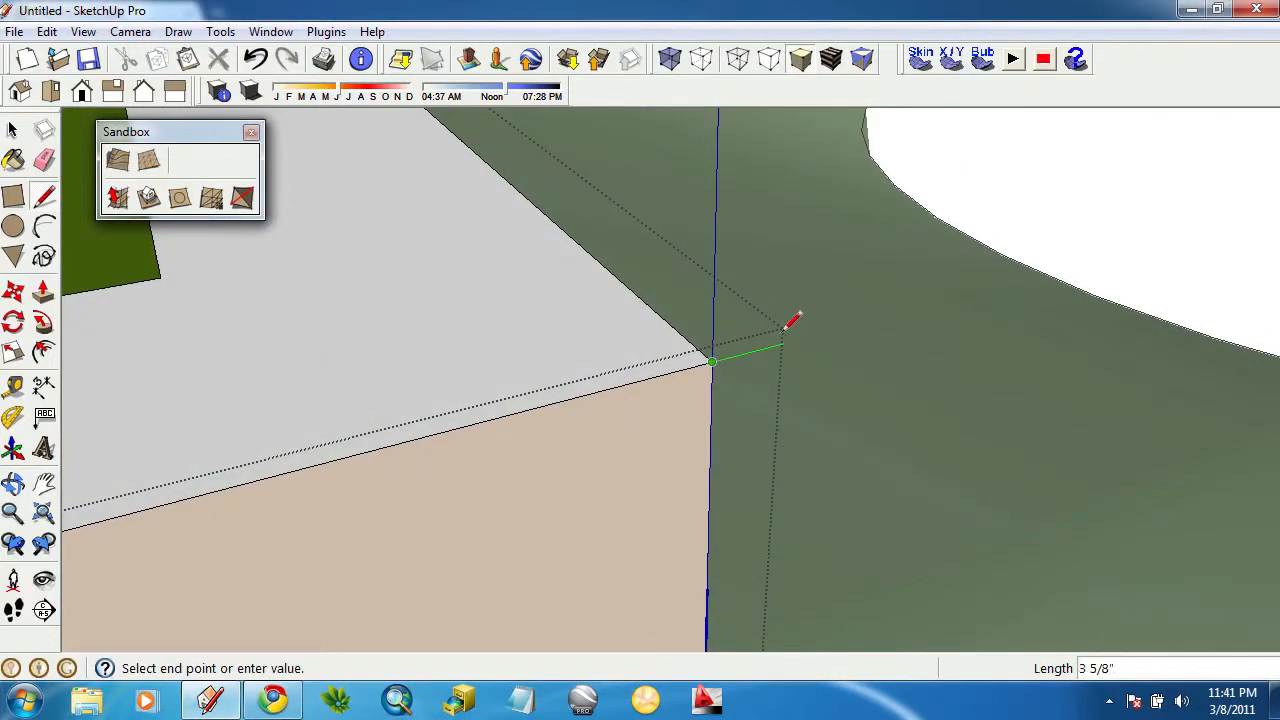
left_click(782, 344)
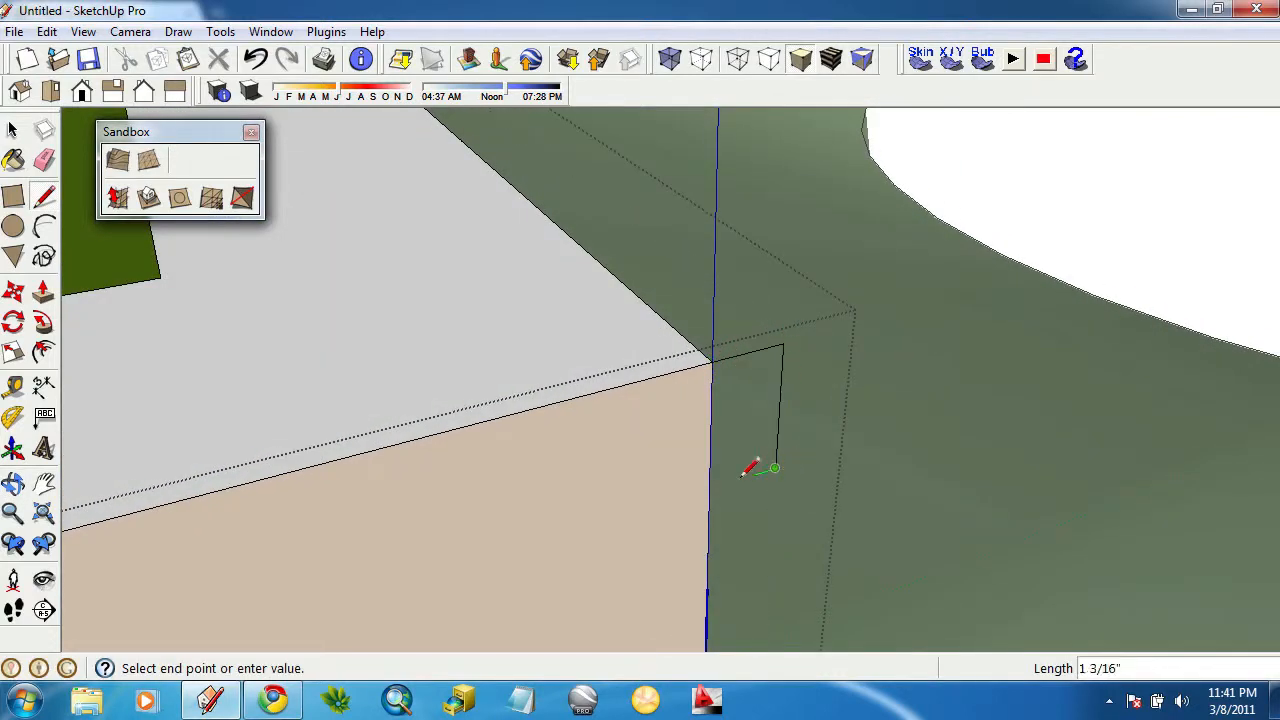
left_click(709, 484)
Draw an arc bulging about 1 1/16" outward from the midpoint of the small rectangle's upper edge into its face.
middle_click_drag(903, 406, 620, 394)
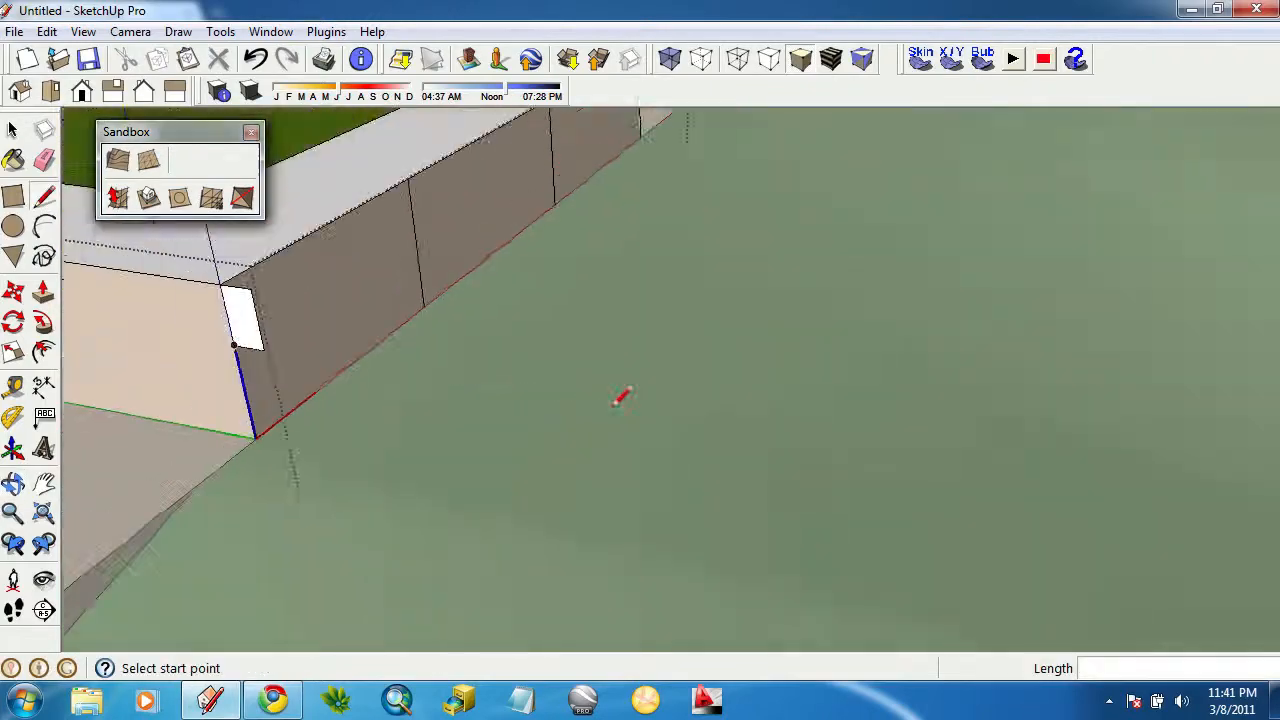
scroll(409, 349, "up", 2)
middle_click_drag(410, 346, 372, 348)
mouse_move(325, 340)
left_mouse_down()
mouse_move(320, 318)
mouse_move(257, 340)
mouse_move(540, 306)
mouse_move(169, 300)
mouse_move(477, 317)
mouse_move(412, 302)
left_mouse_up()
key("l")
scroll(44, 228, "up", 3)
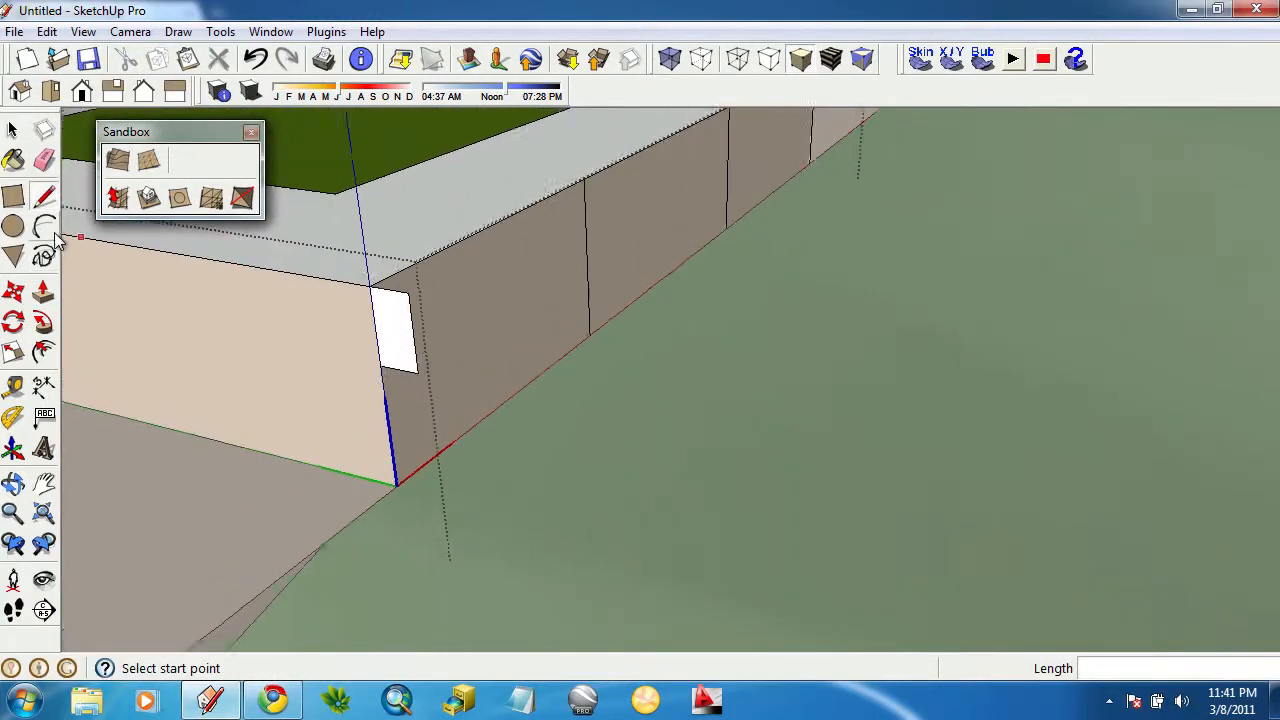
left_click(44, 228)
scroll(650, 391, "up", 2)
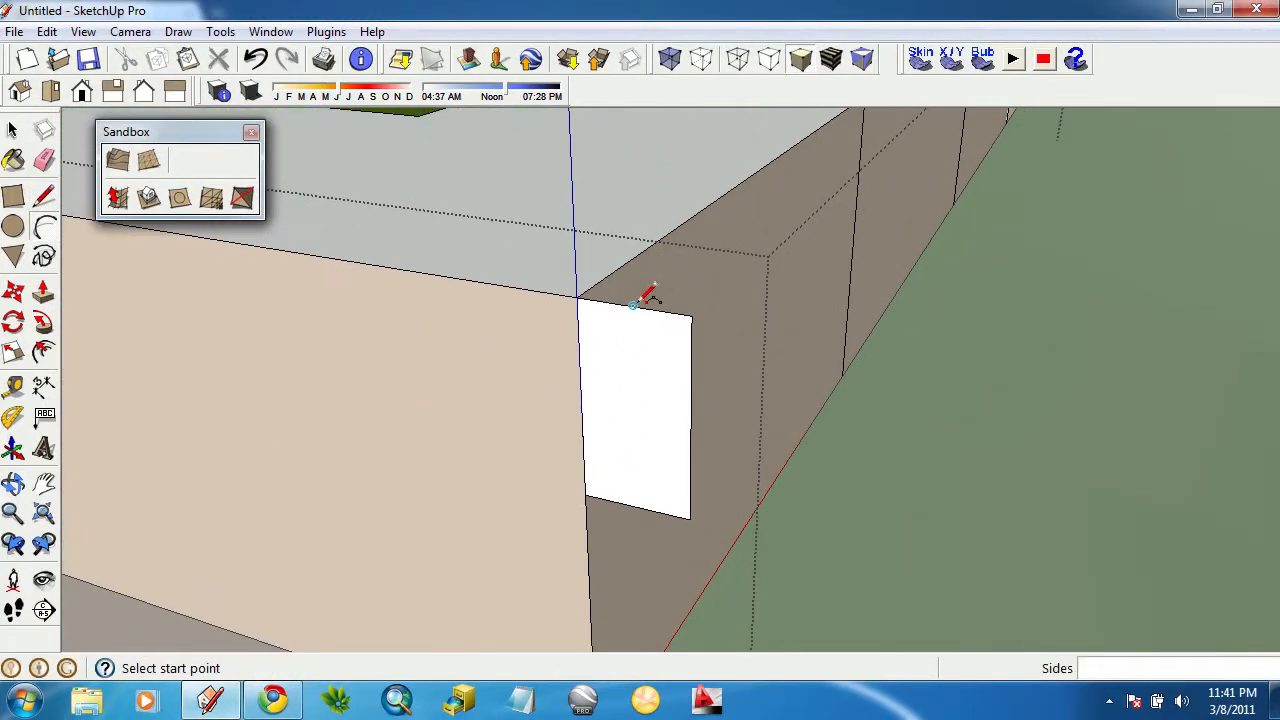
left_click(633, 305)
left_click(634, 408)
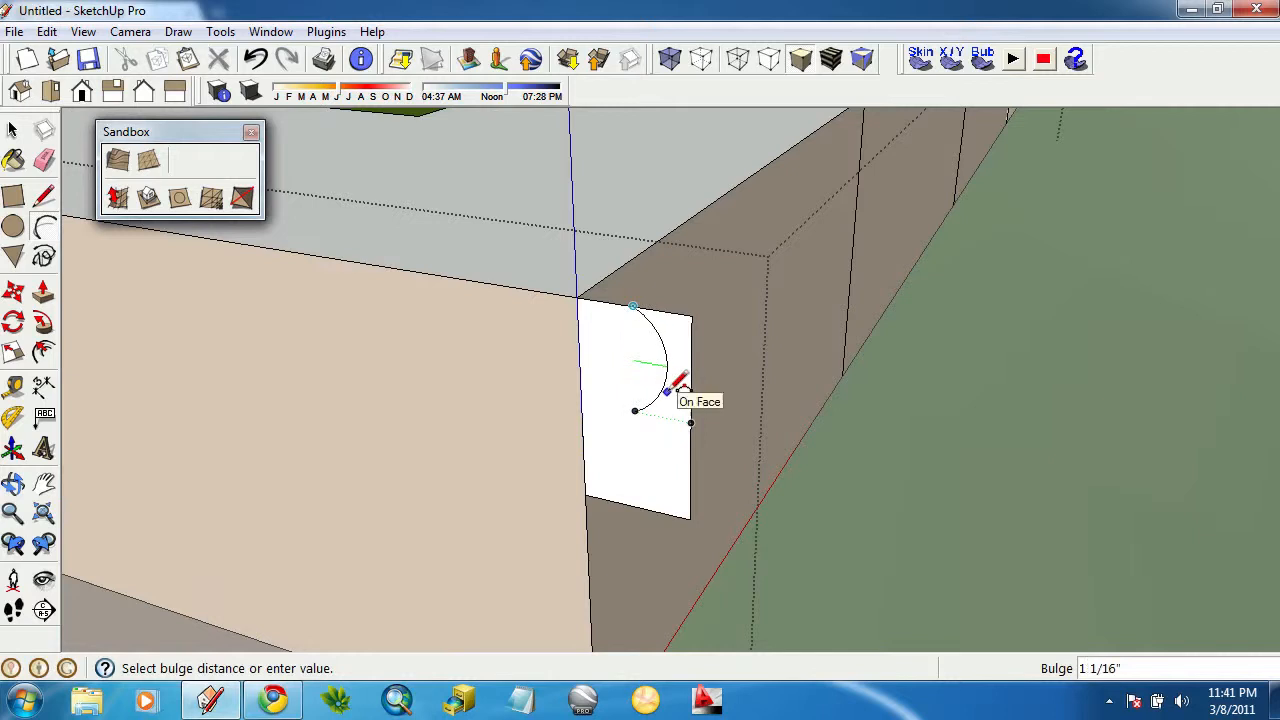
left_click(667, 392)
Connect the rectangle's lower inner corner to the end of the first arc with a reverse-curved arc, completing the S-shaped profile.
left_click(42, 196)
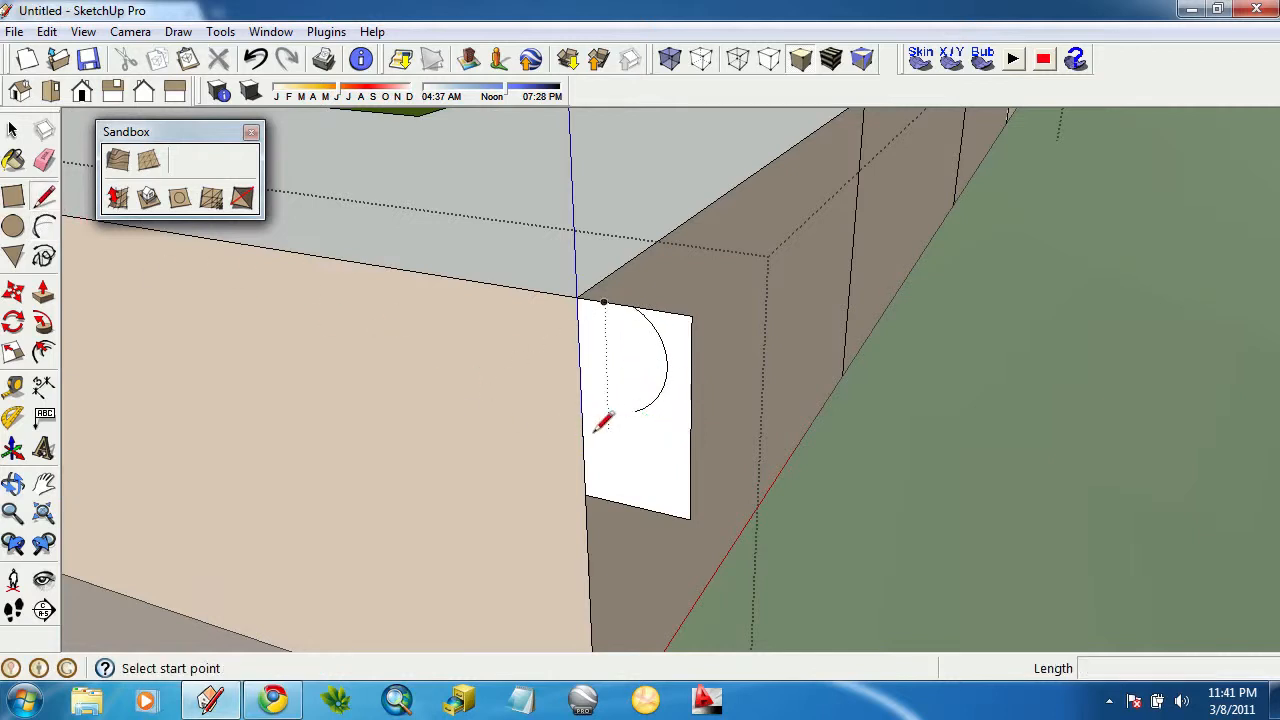
left_click(43, 226)
left_click(585, 495)
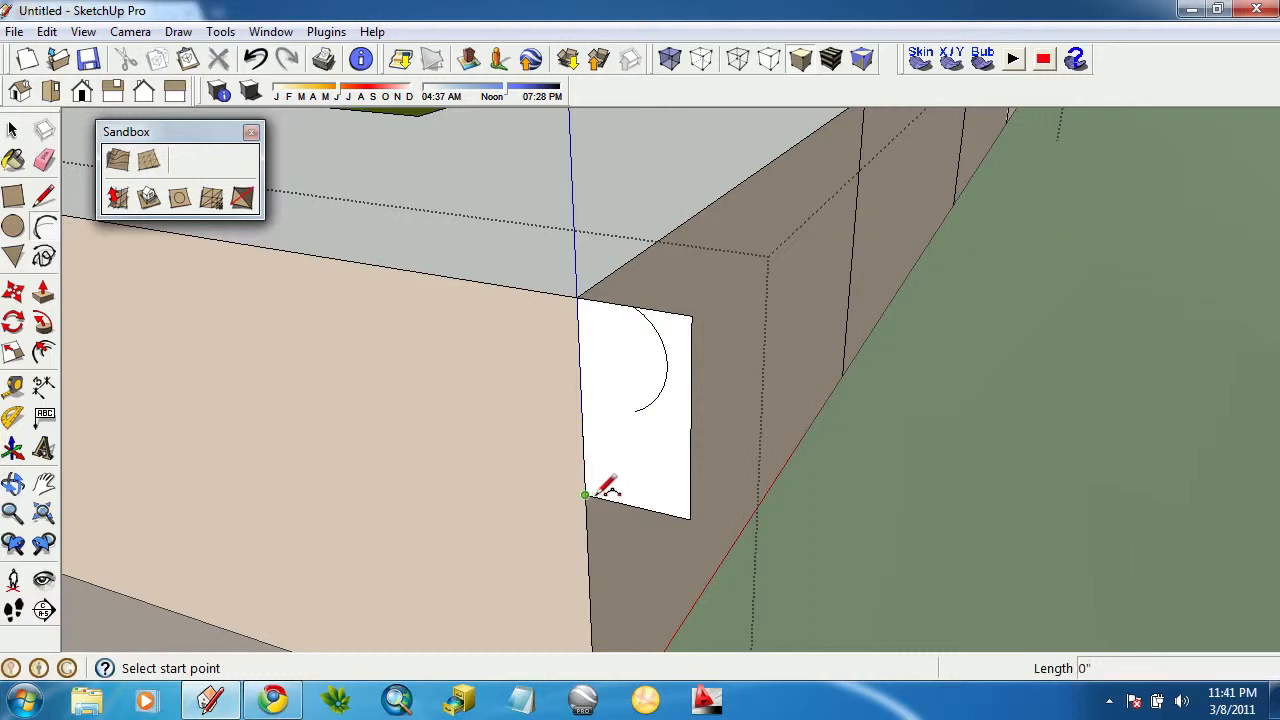
left_click(634, 409)
left_click(625, 440)
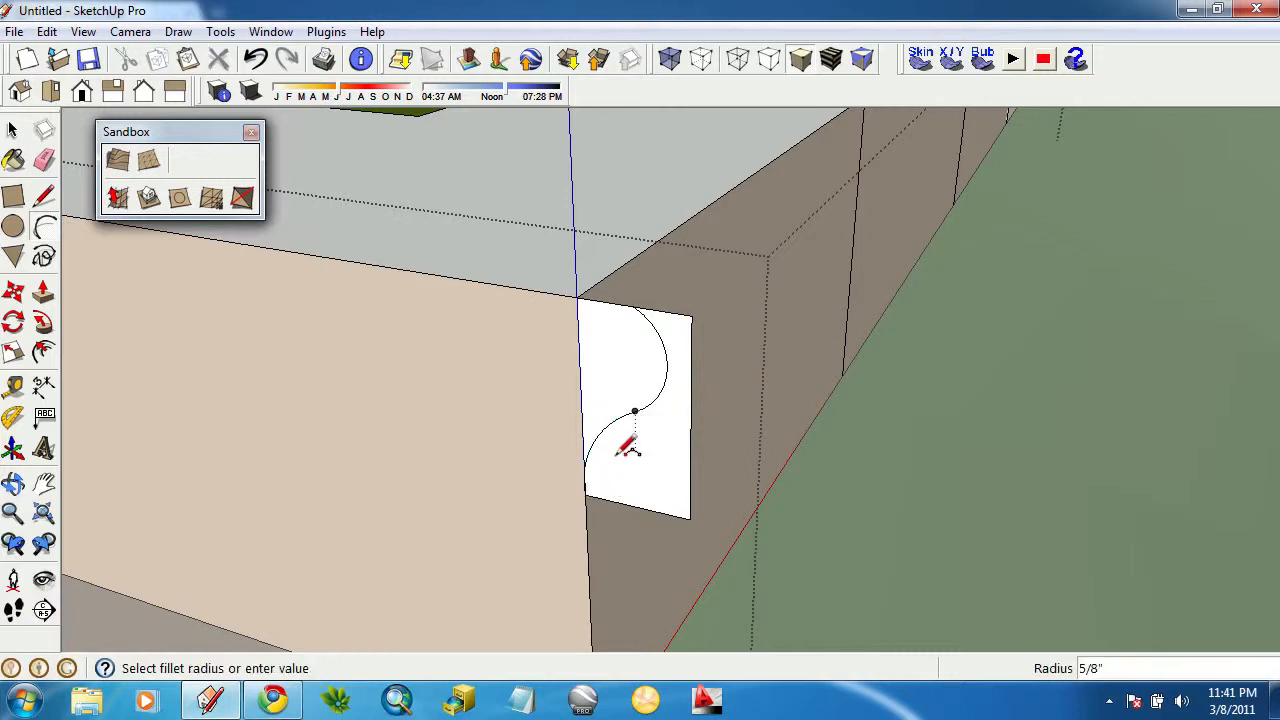
scroll(575, 465, "up", 5)
scroll(593, 455, "up", 6)
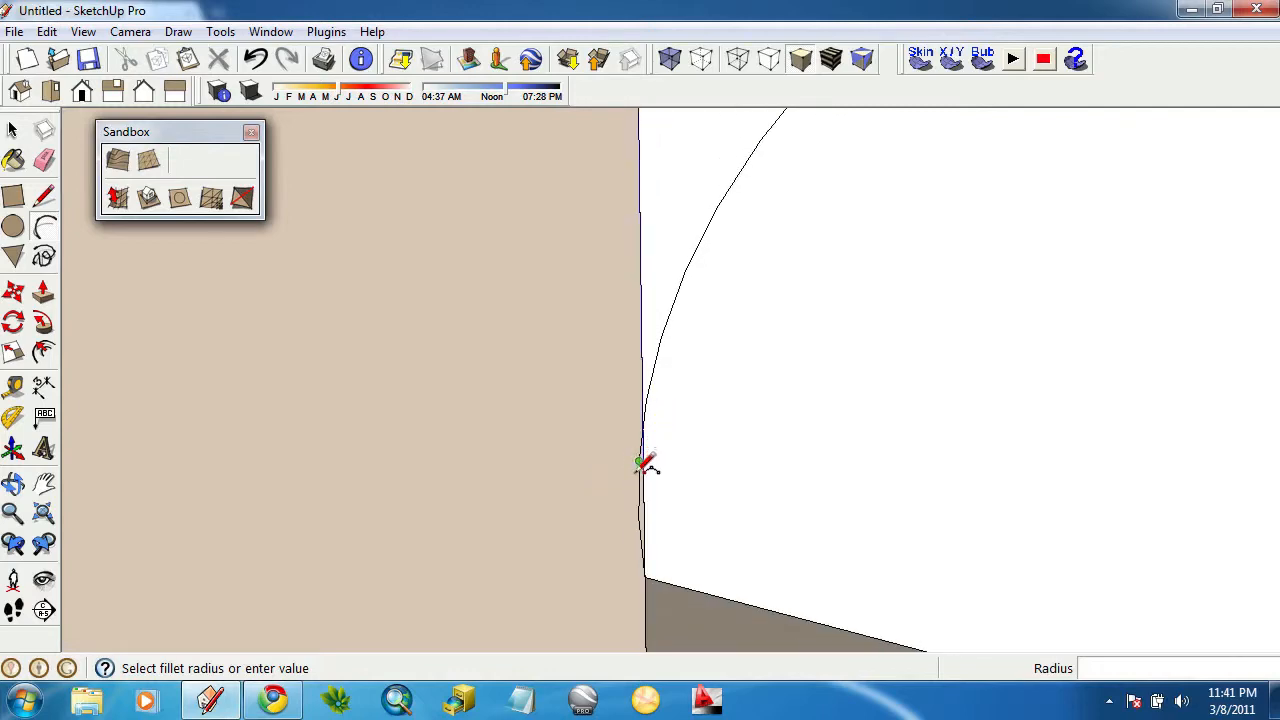
scroll(648, 470, "up", 2)
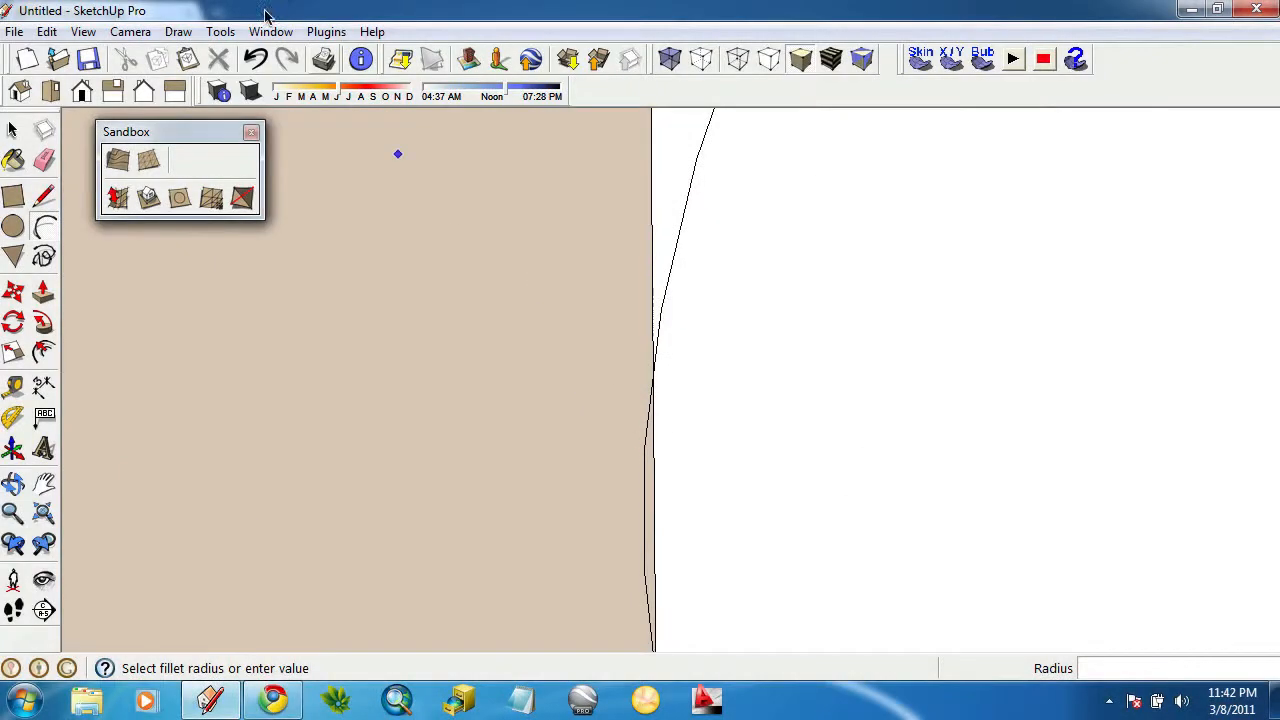
Undo the reverse arc and redraw it from the rectangle's lower inner corner to the first arc's lower end with a bulge of about 1 9/16".
left_click(257, 60)
scroll(578, 238, "down", 7)
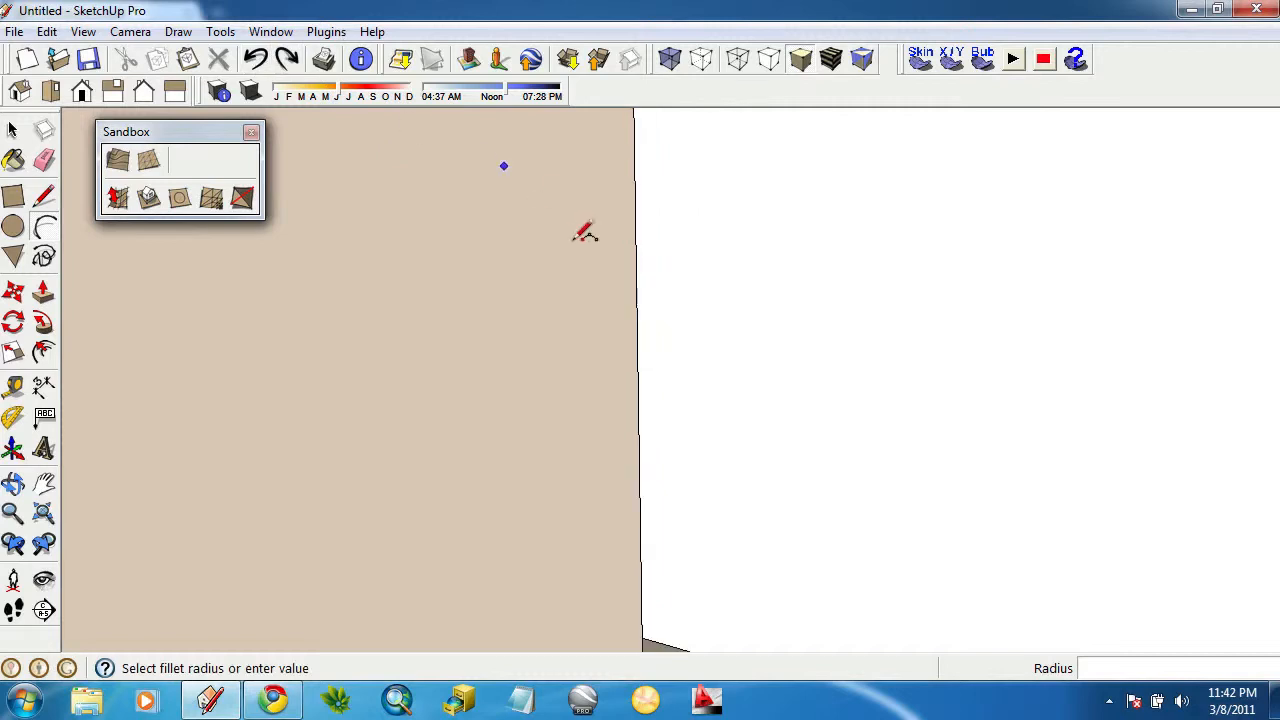
middle_click_drag(697, 312, 739, 389, "shift")
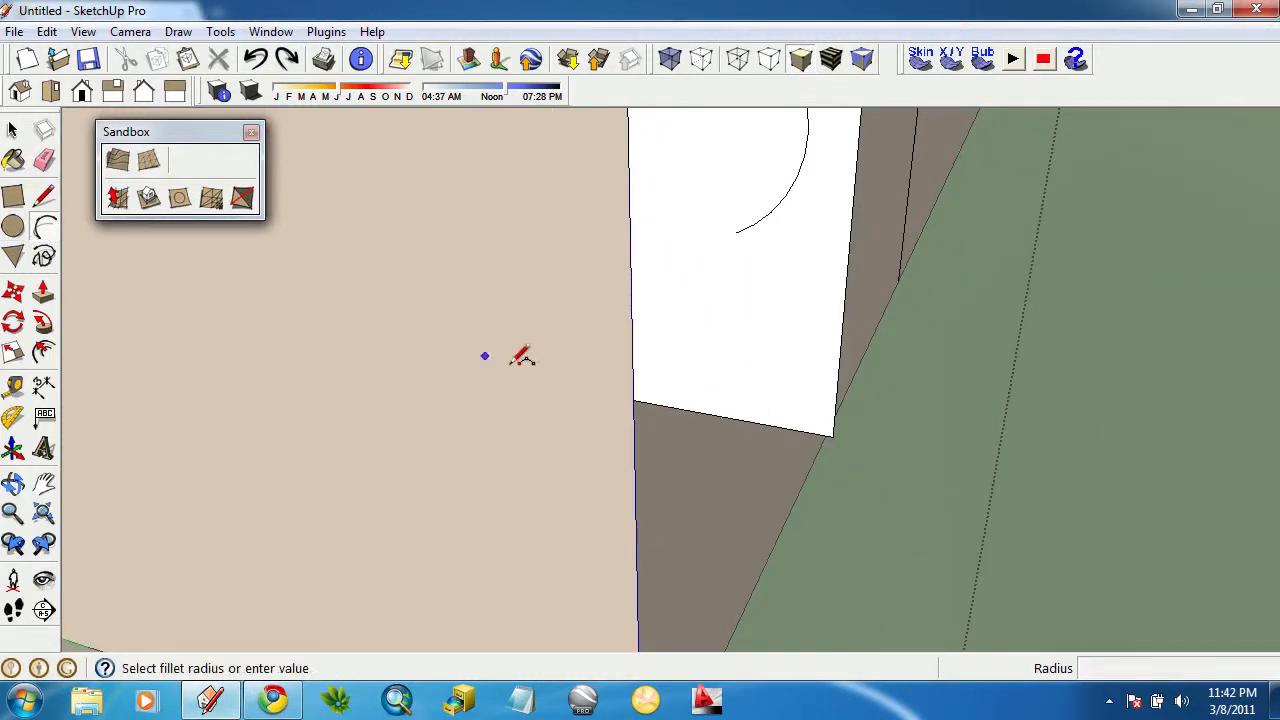
left_click(634, 400)
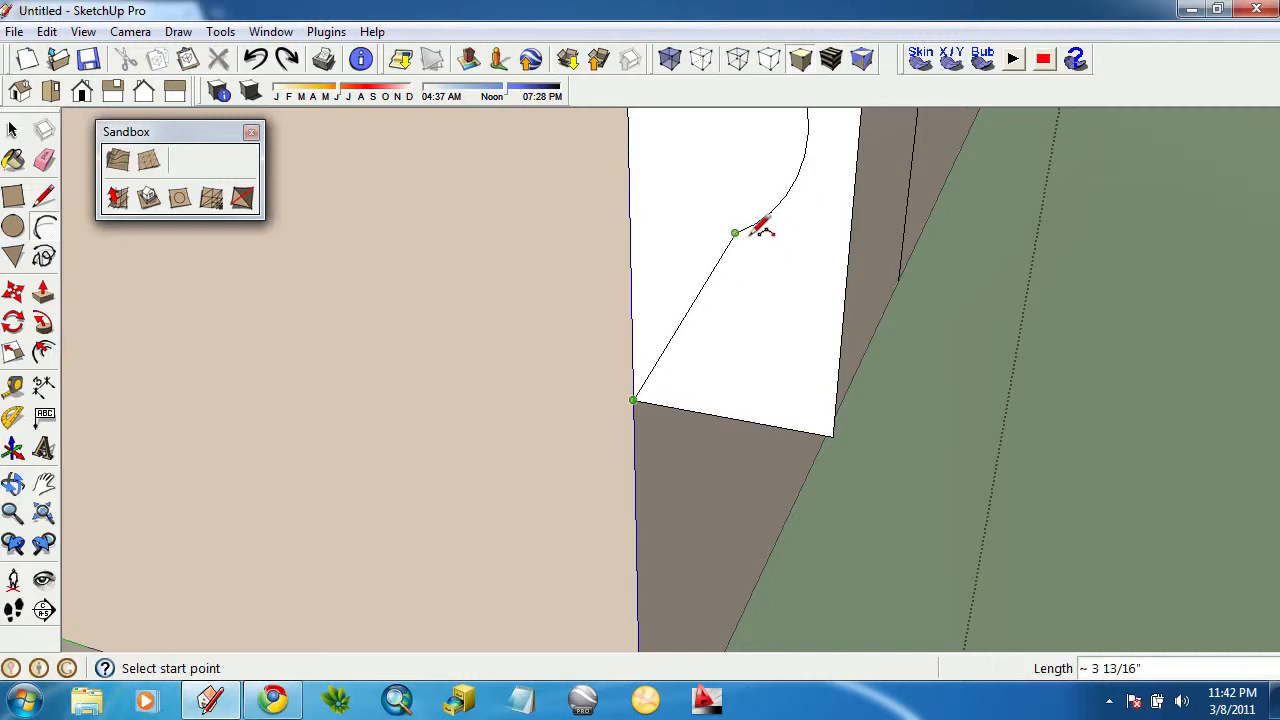
left_click(753, 225)
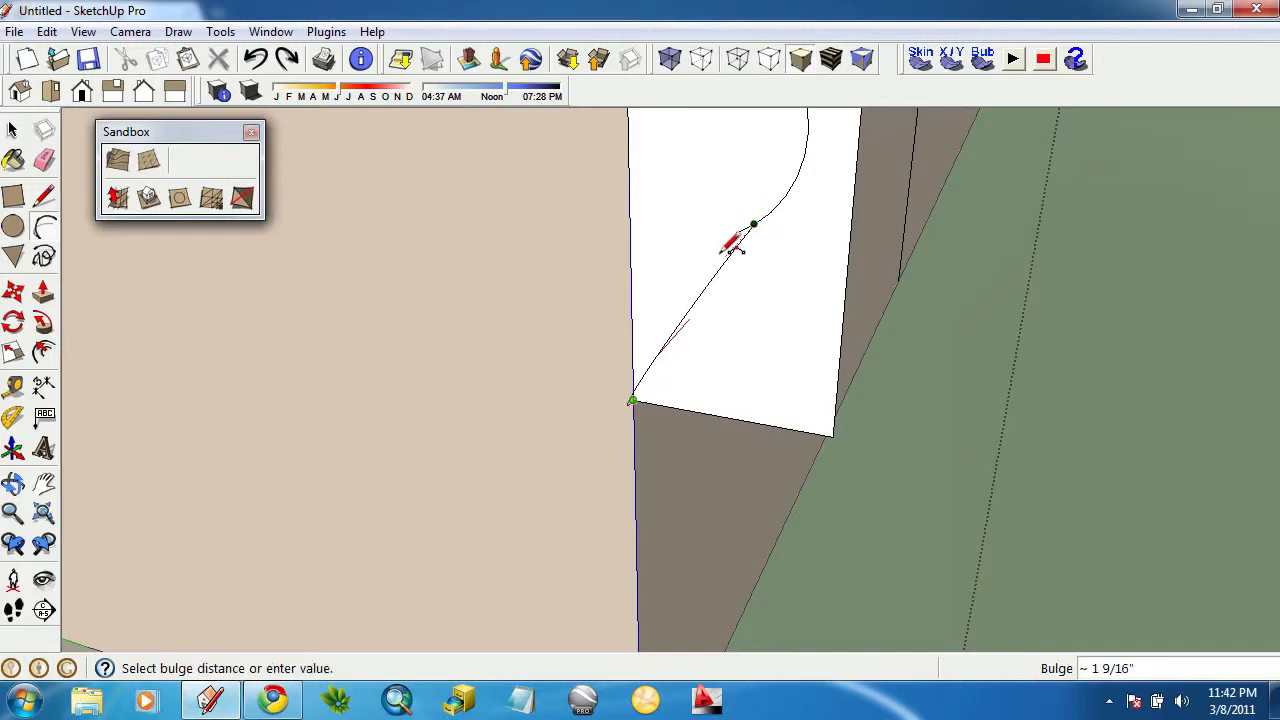
left_click(735, 245)
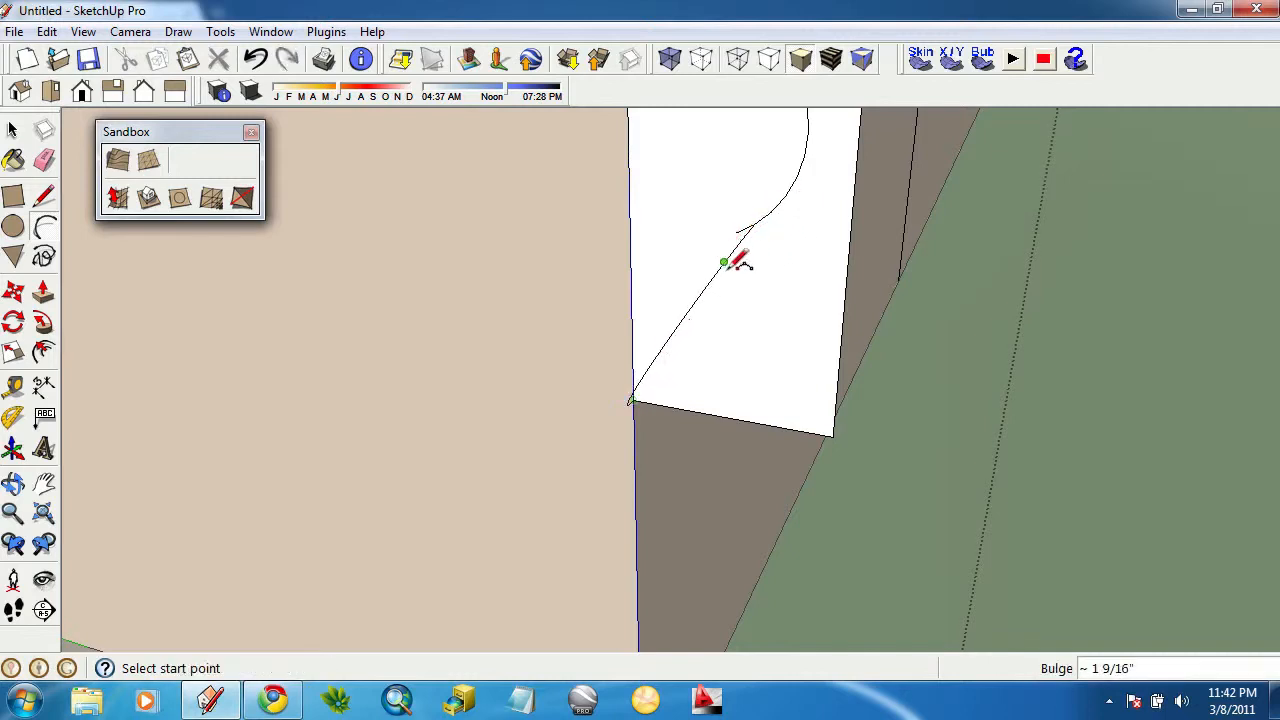
Try erasing the rectangle's edges outside the profile, and undo back to the rectangle with only its first arc.
left_click(44, 160)
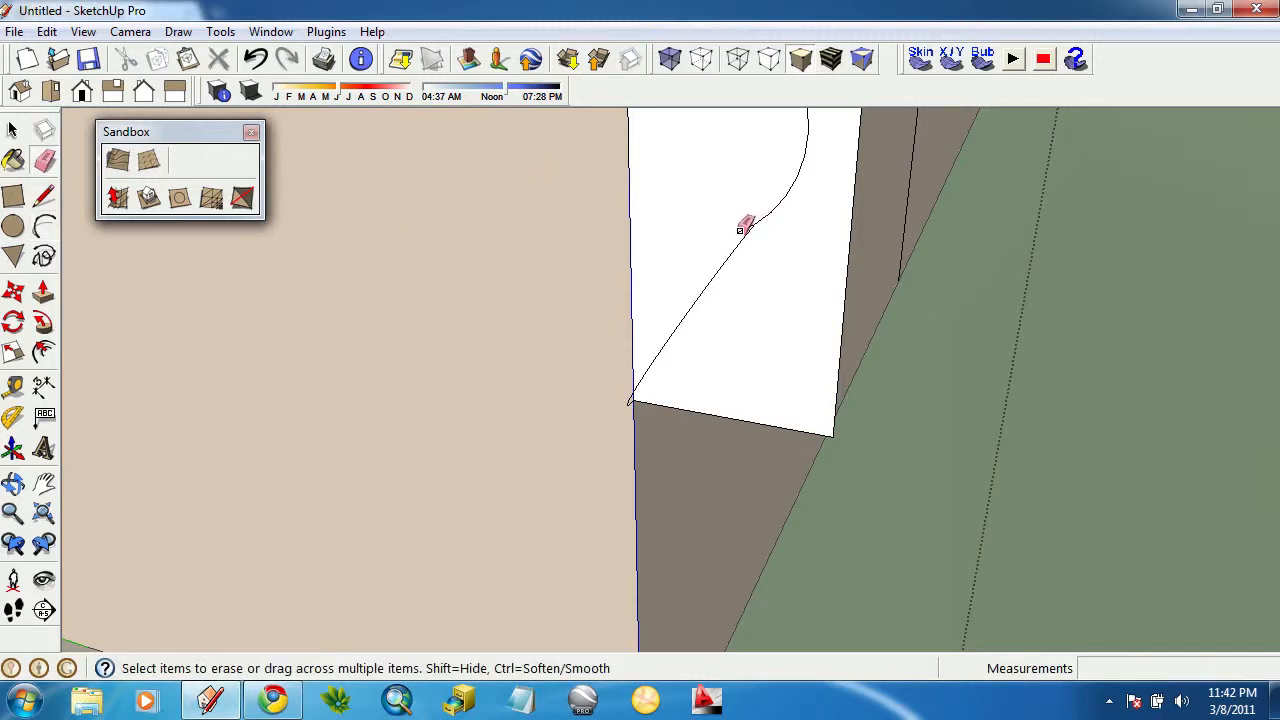
scroll(740, 240, "down", 5)
left_click_drag(770, 176, 763, 220)
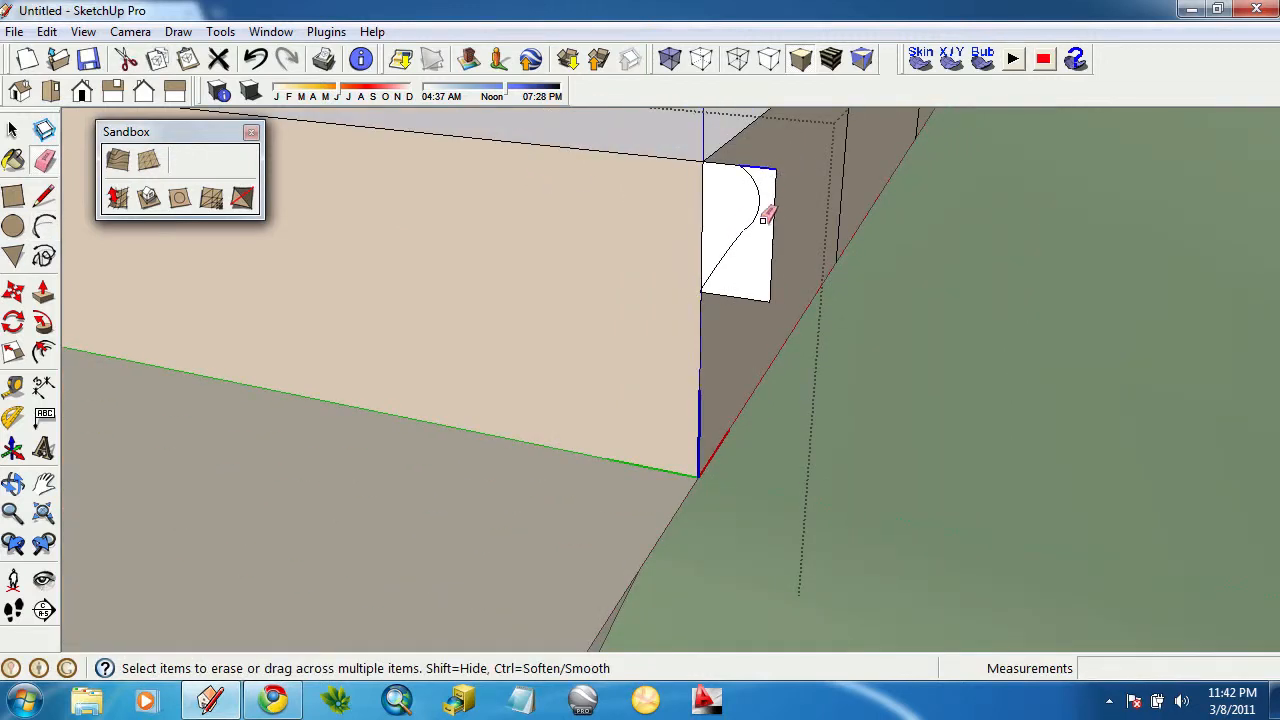
left_click_drag(781, 291, 780, 286)
scroll(814, 251, "down", 3)
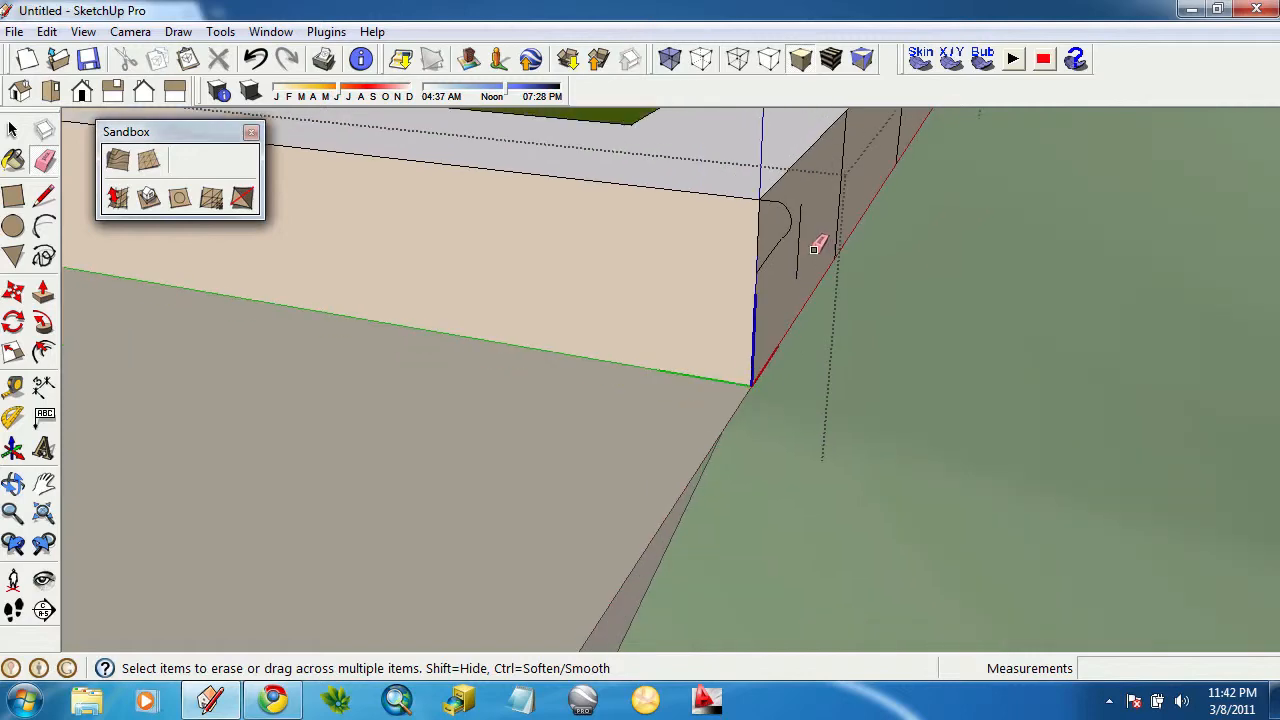
left_click(798, 257)
scroll(788, 247, "up", 4)
mouse_move(790, 240)
middle_mouse_down()
mouse_move(680, 277)
mouse_move(411, 226)
mouse_move(176, 233)
mouse_move(83, 170)
mouse_move(394, 223)
mouse_move(677, 240)
mouse_move(385, 304)
mouse_move(86, 237)
mouse_move(303, 254)
mouse_move(311, 280)
mouse_move(574, 276)
middle_mouse_up()
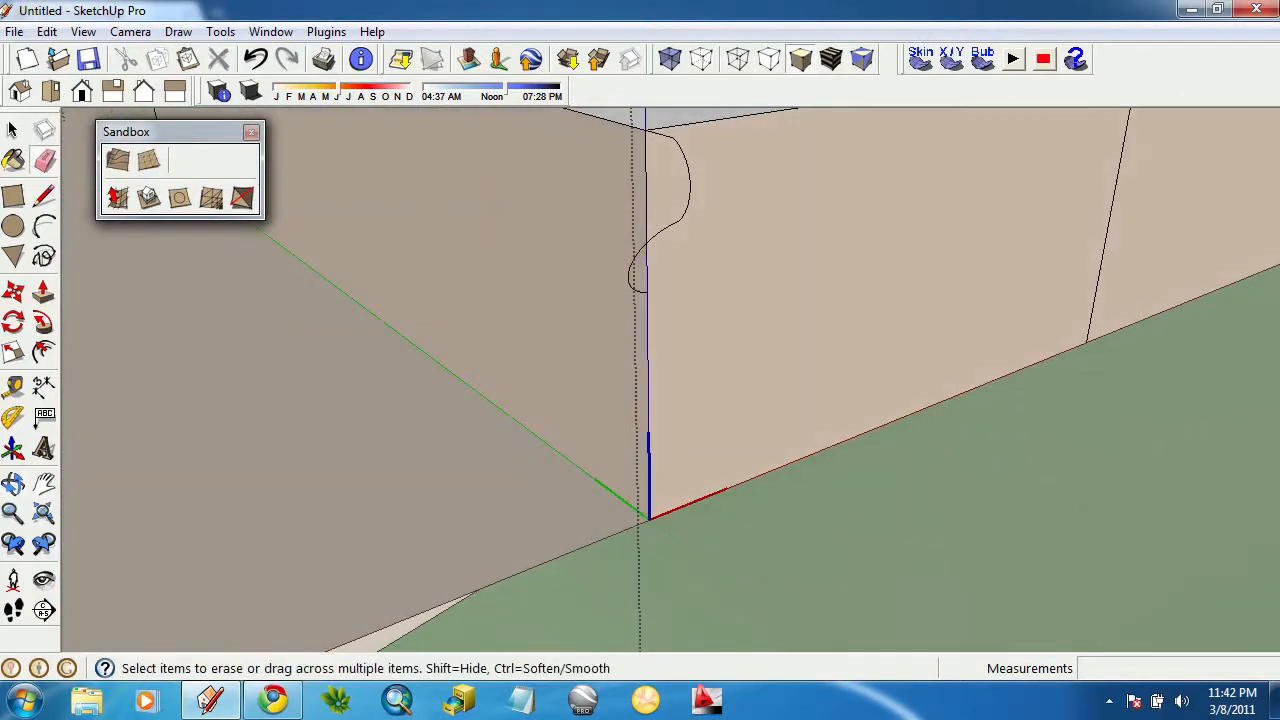
left_click(256, 62)
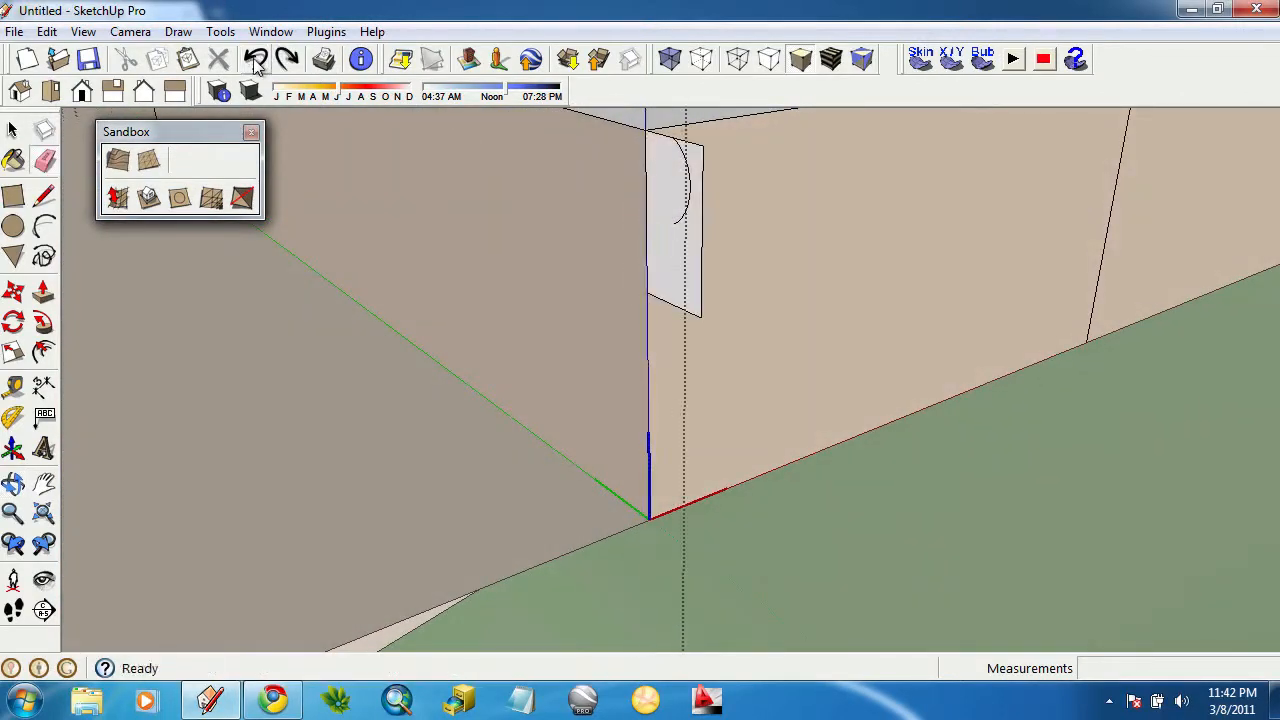
Draw a reverse arc from the rectangle's lower inner corner to the first arc's lower end, bulging about 7/16" within the rectangle's face.
mouse_move(600, 250)
middle_mouse_down()
mouse_move(809, 306)
mouse_move(192, 218)
middle_mouse_up()
left_click(44, 224)
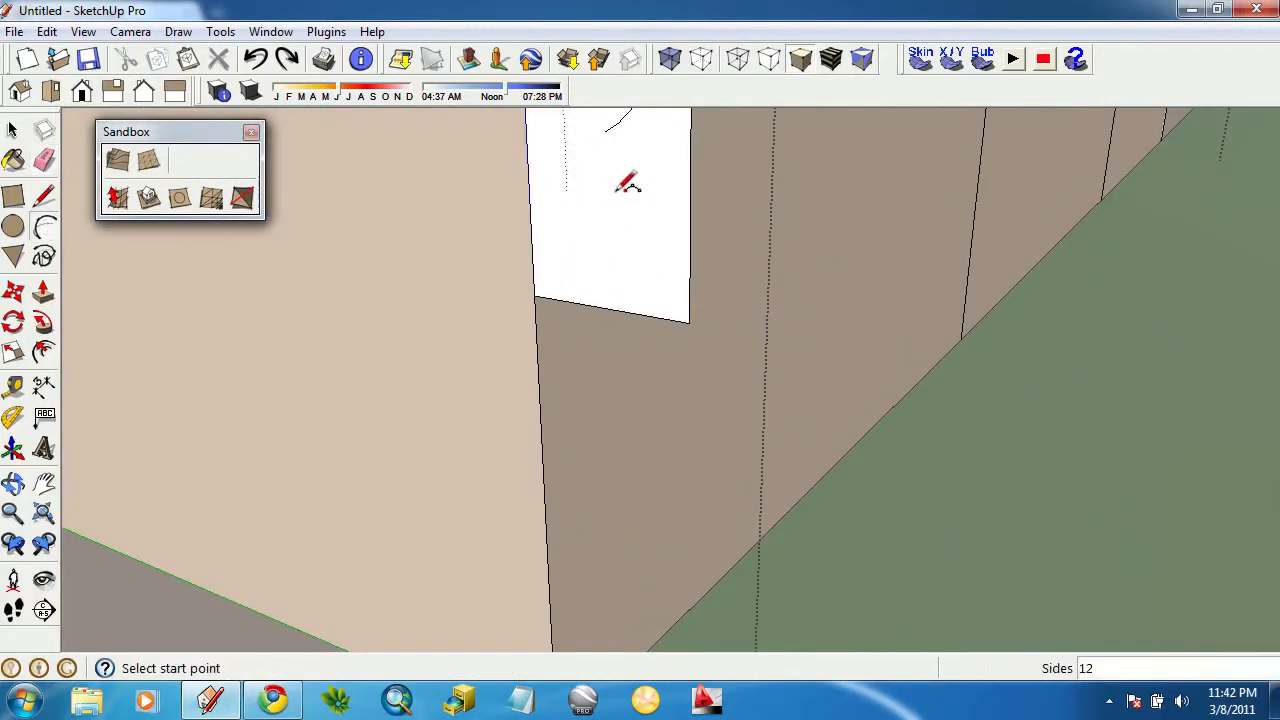
left_click(534, 295)
left_click(603, 131)
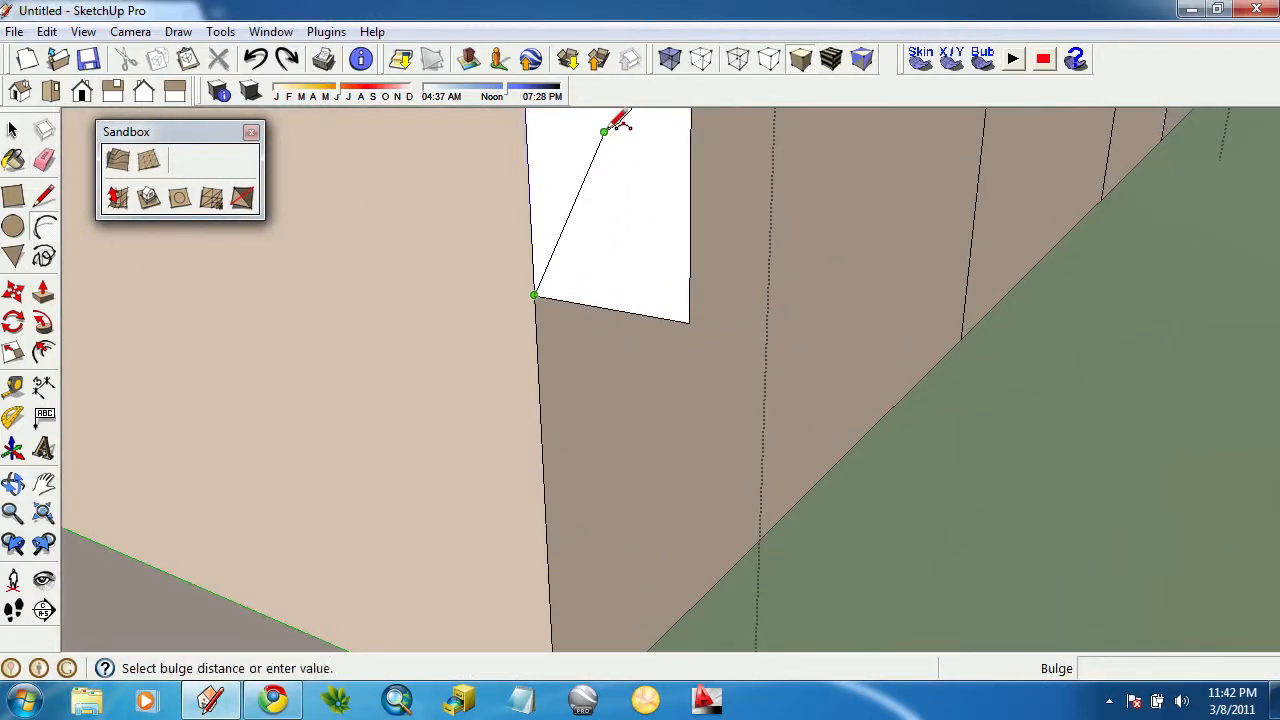
middle_click_drag(571, 120, 560, 208)
left_click(557, 137)
middle_click_drag(550, 150, 786, 377)
scroll(771, 371, "up", 2)
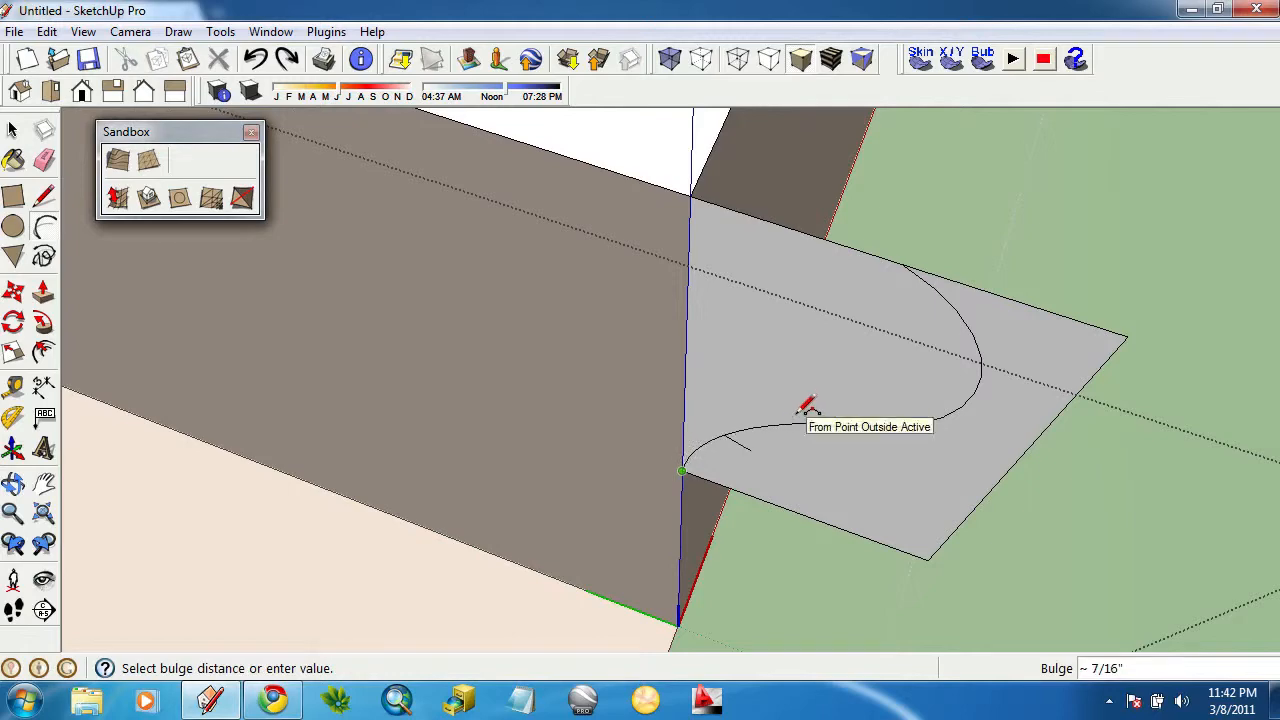
left_click(809, 406)
Erase the rectangle's outer edges, leaving only the S-shaped profile face at the planter's corner.
middle_click_drag(809, 406, 450, 280)
left_click(44, 162)
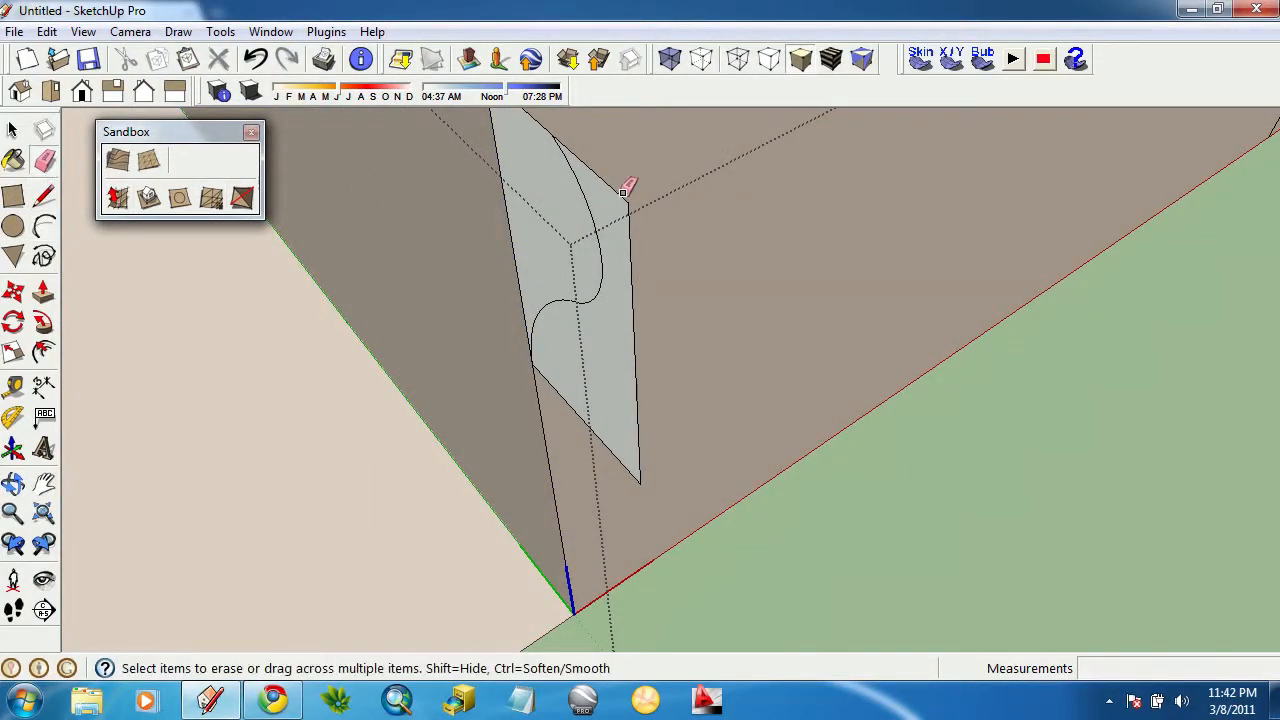
mouse_move(628, 187)
left_mouse_down()
mouse_move(634, 434)
mouse_move(623, 451)
left_mouse_up()
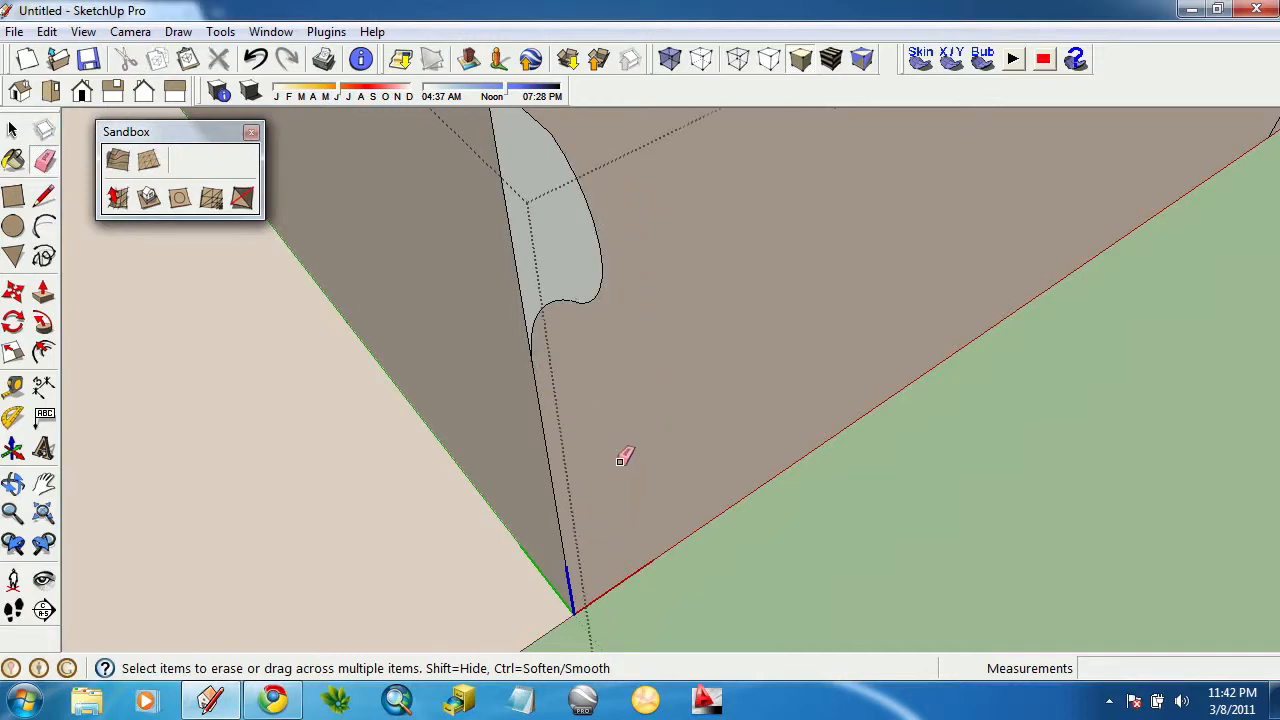
Erase the vertical seam lines dividing the planter's straight back wall.
scroll(612, 420, "down", 3)
mouse_move(612, 420)
middle_mouse_down()
mouse_move(600, 334)
mouse_move(877, 227)
middle_mouse_up()
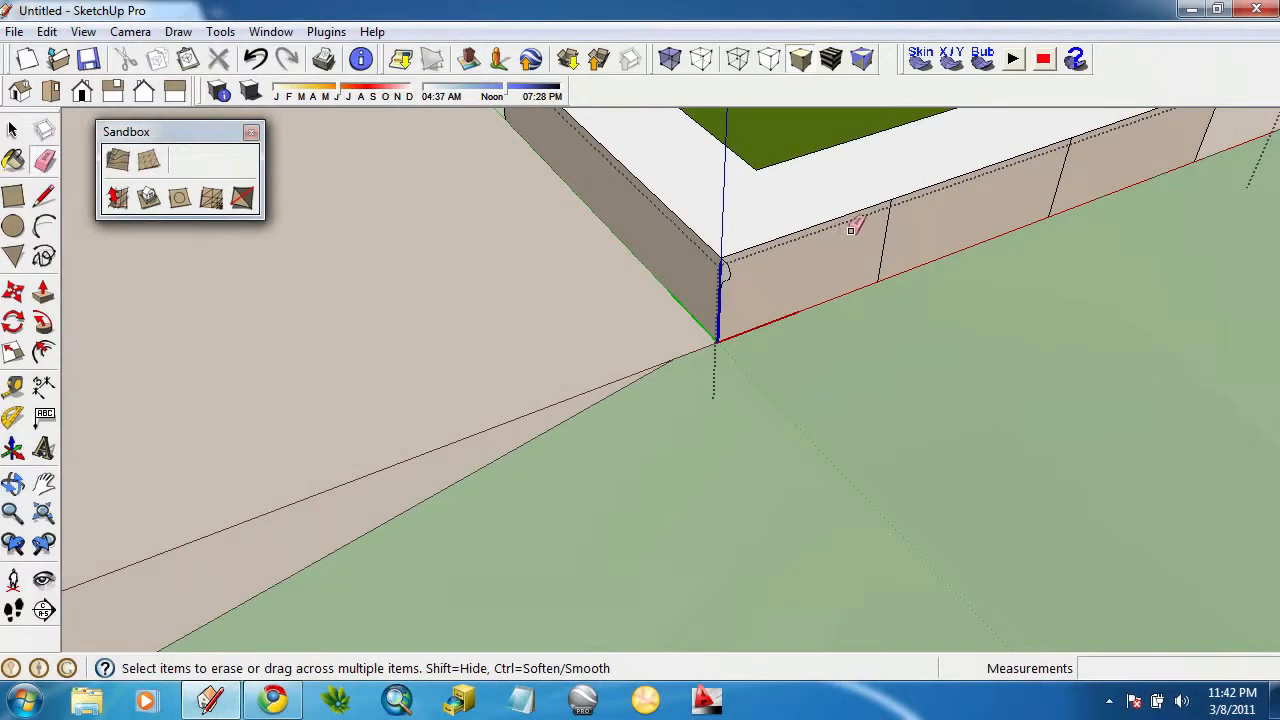
left_click_drag(857, 220, 932, 214)
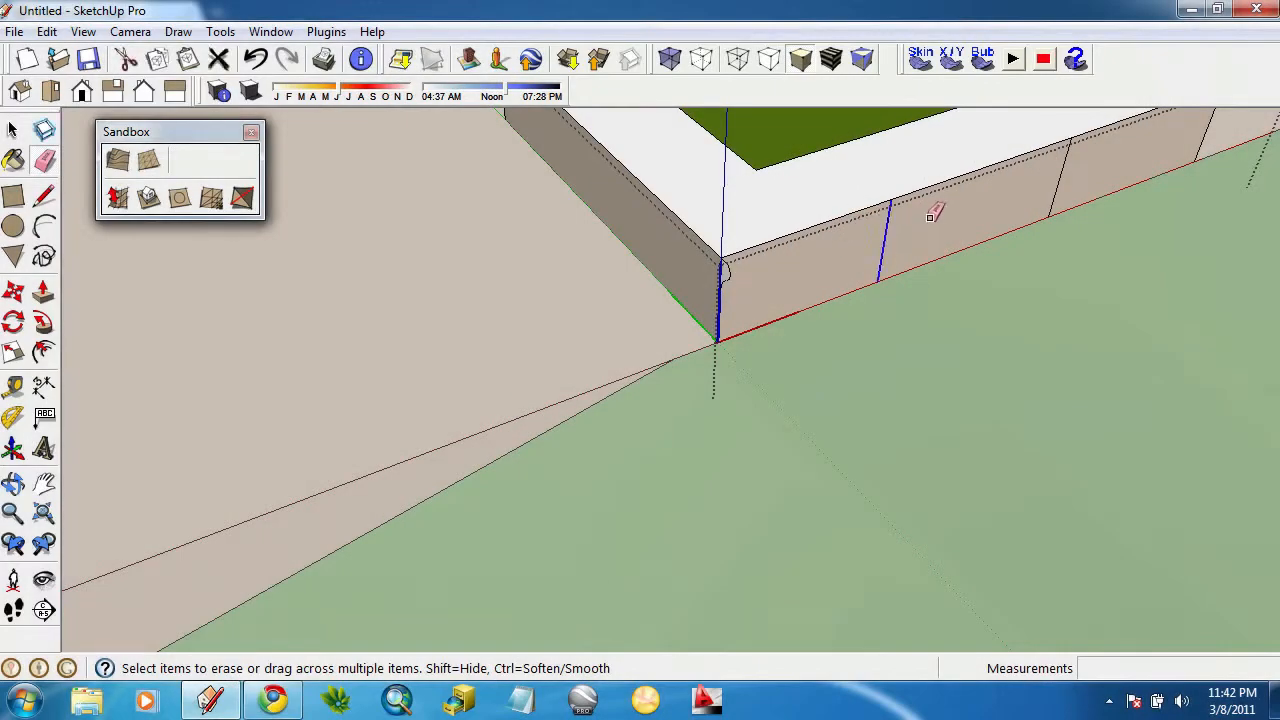
scroll(877, 237, "down", 3)
middle_click_drag(877, 237, 877, 302)
scroll(877, 302, "up", 4)
scroll(809, 320, "down", 5)
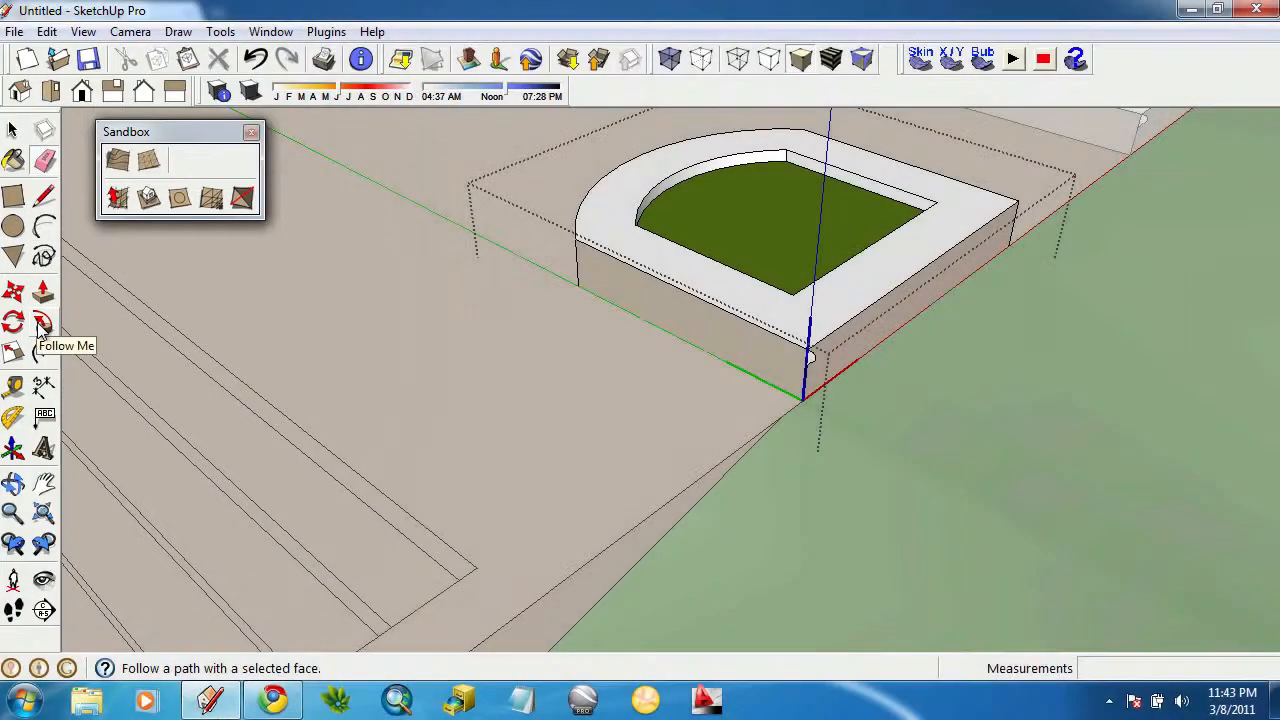
Try to sweep the S-shaped profile manually along the planter's top outer edges with Follow Me.
left_click(43, 321)
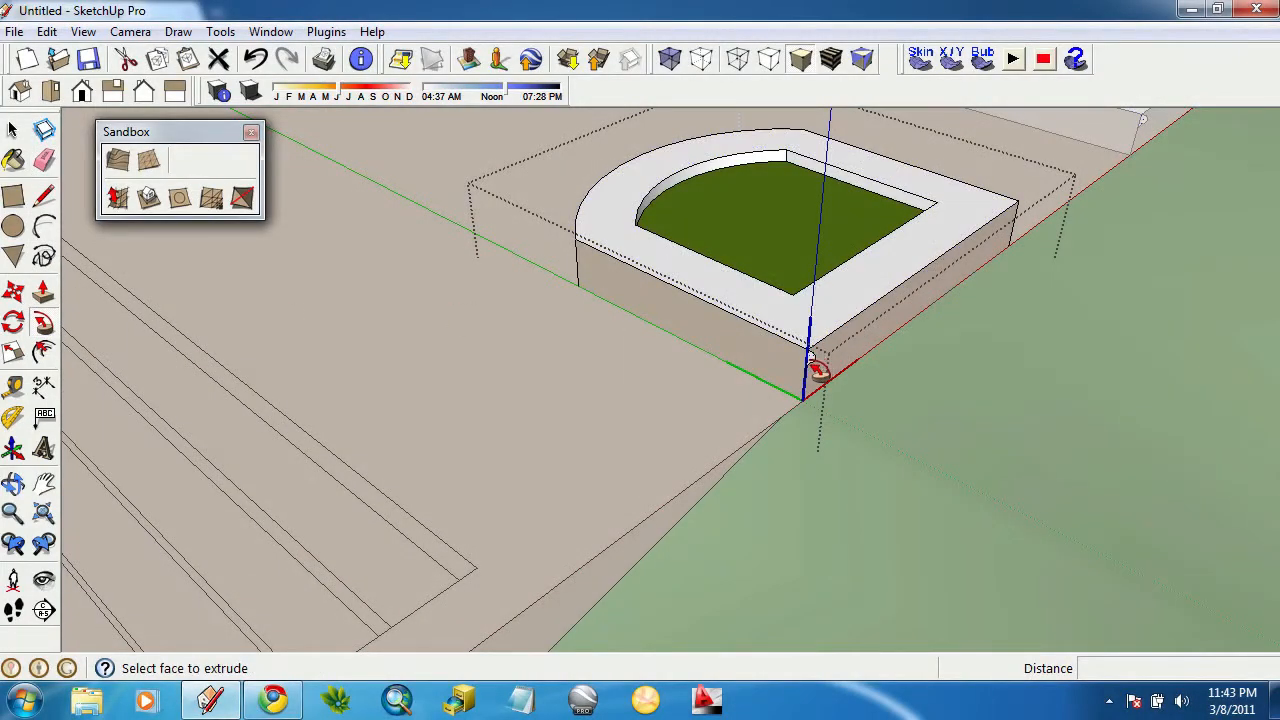
scroll(815, 368, "up", 3)
scroll(814, 363, "down", 3)
middle_click_drag(814, 363, 694, 505)
left_click_drag(694, 505, 1066, 248)
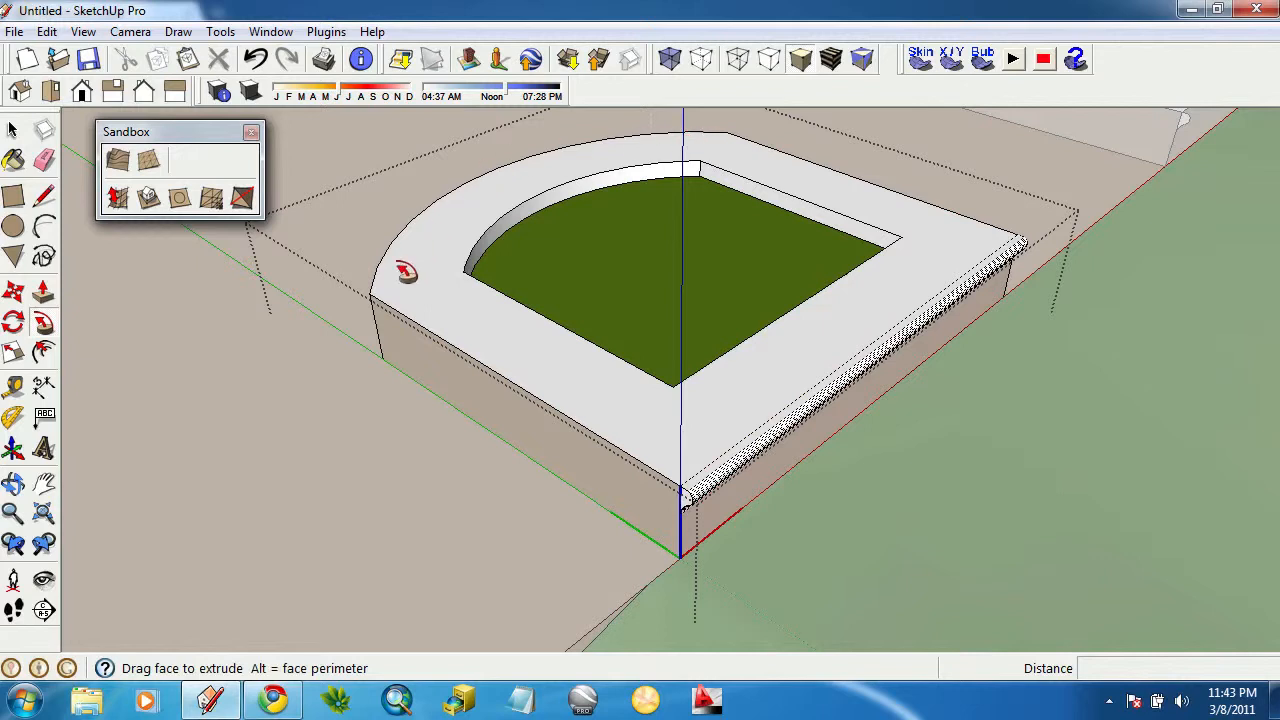
mouse_move(525, 244)
left_mouse_down()
mouse_move(1029, 253)
mouse_move(963, 214)
mouse_move(986, 214)
mouse_move(829, 193)
mouse_move(817, 271)
mouse_move(356, 248)
mouse_move(556, 221)
mouse_move(514, 243)
left_mouse_up()
key("space")
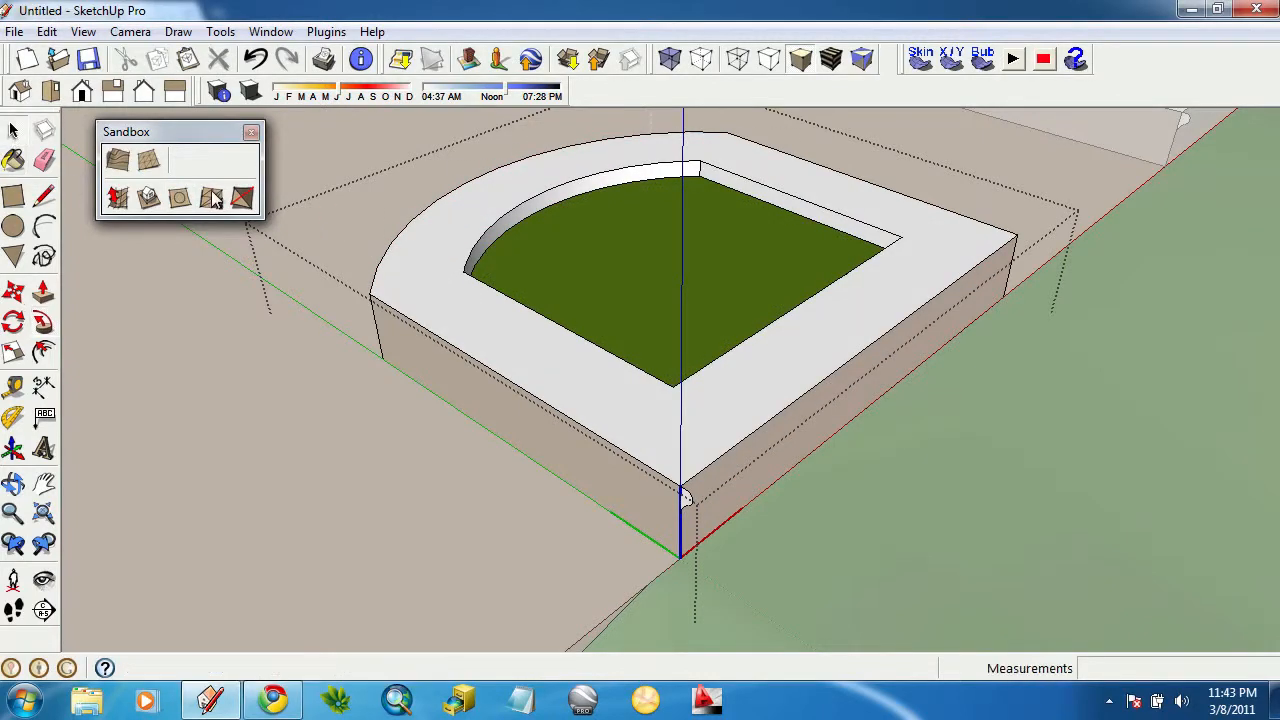
Sweep the S-shaped profile around the planter's rim with Follow Me, using the top face's perimeter as the path.
left_click(388, 258)
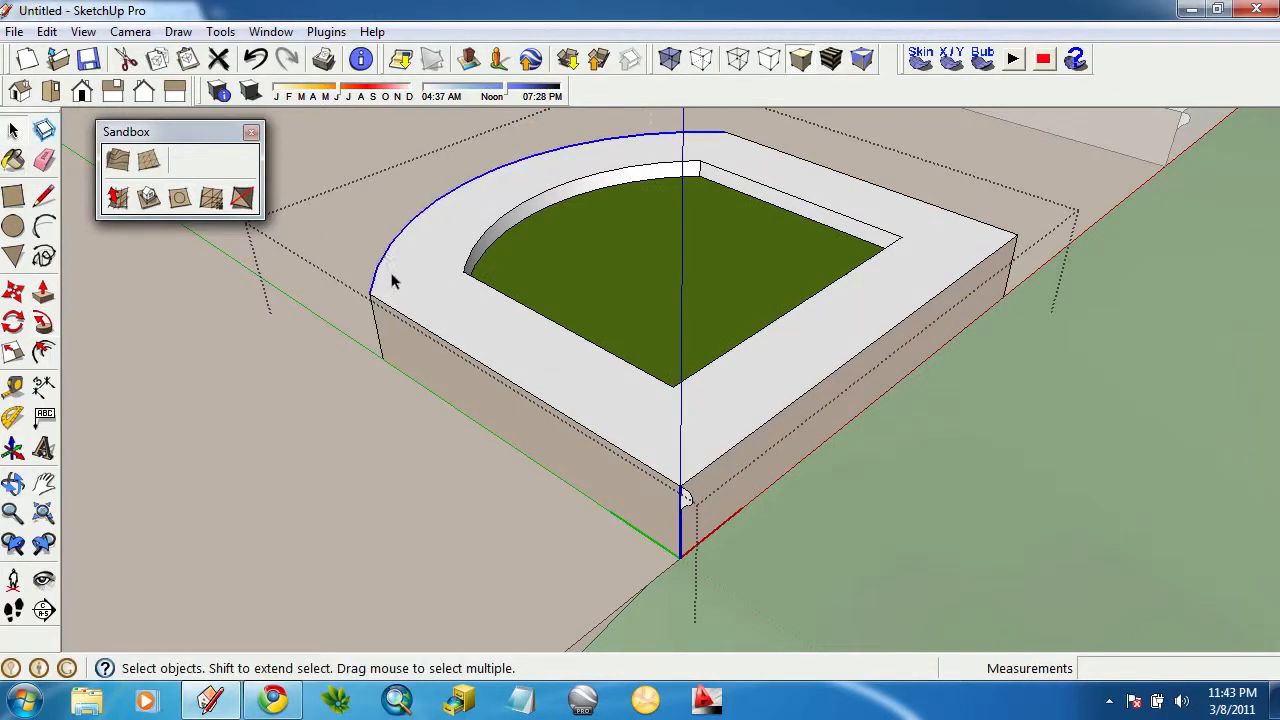
left_click(413, 323, "shift")
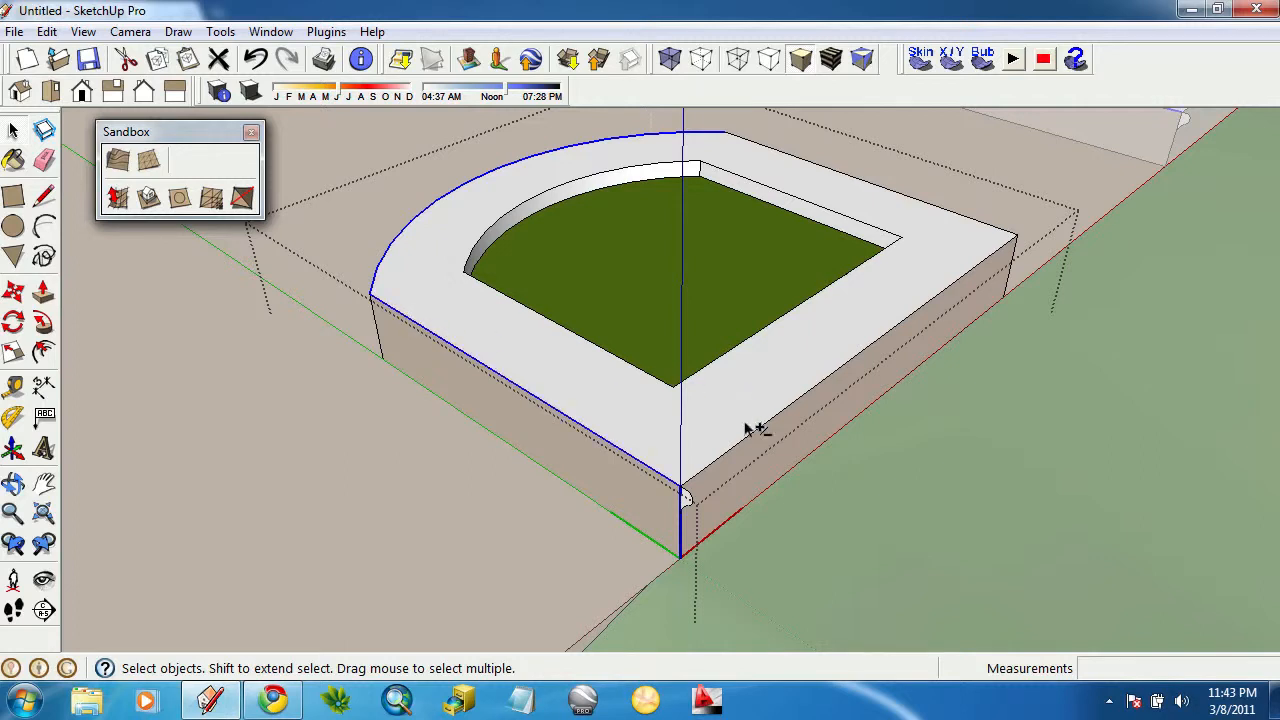
left_click(890, 272)
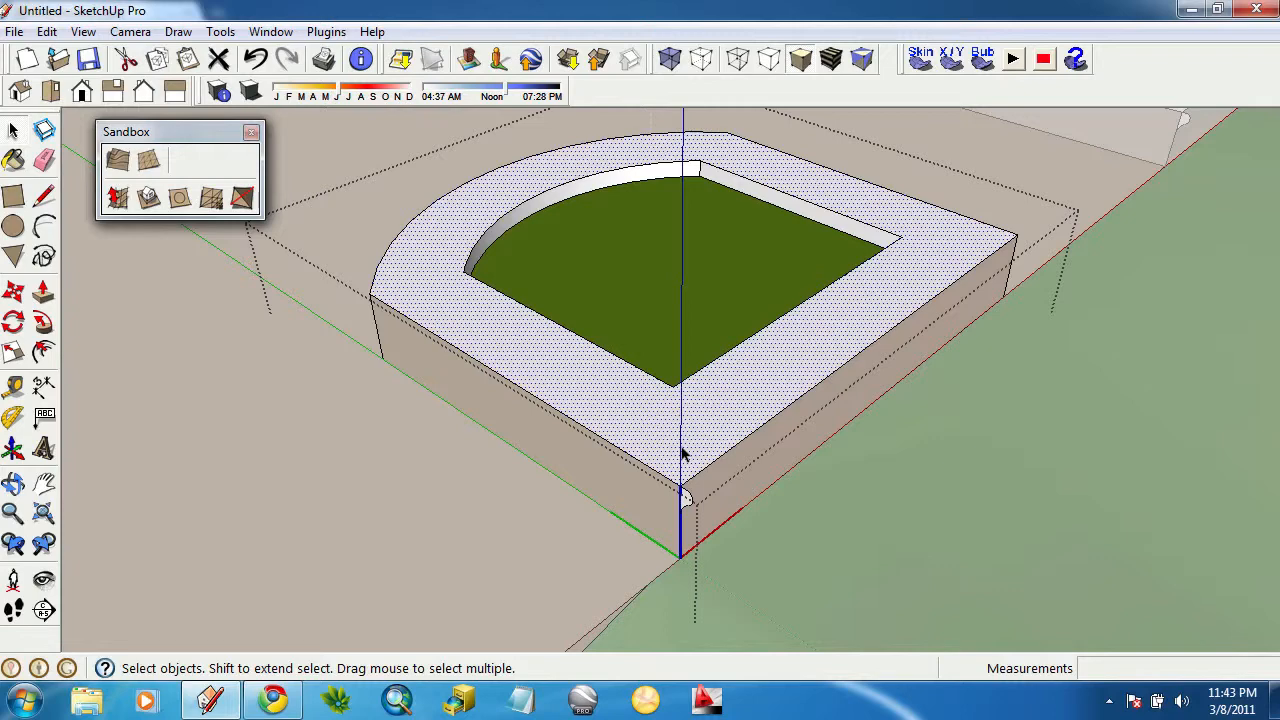
left_click(43, 324)
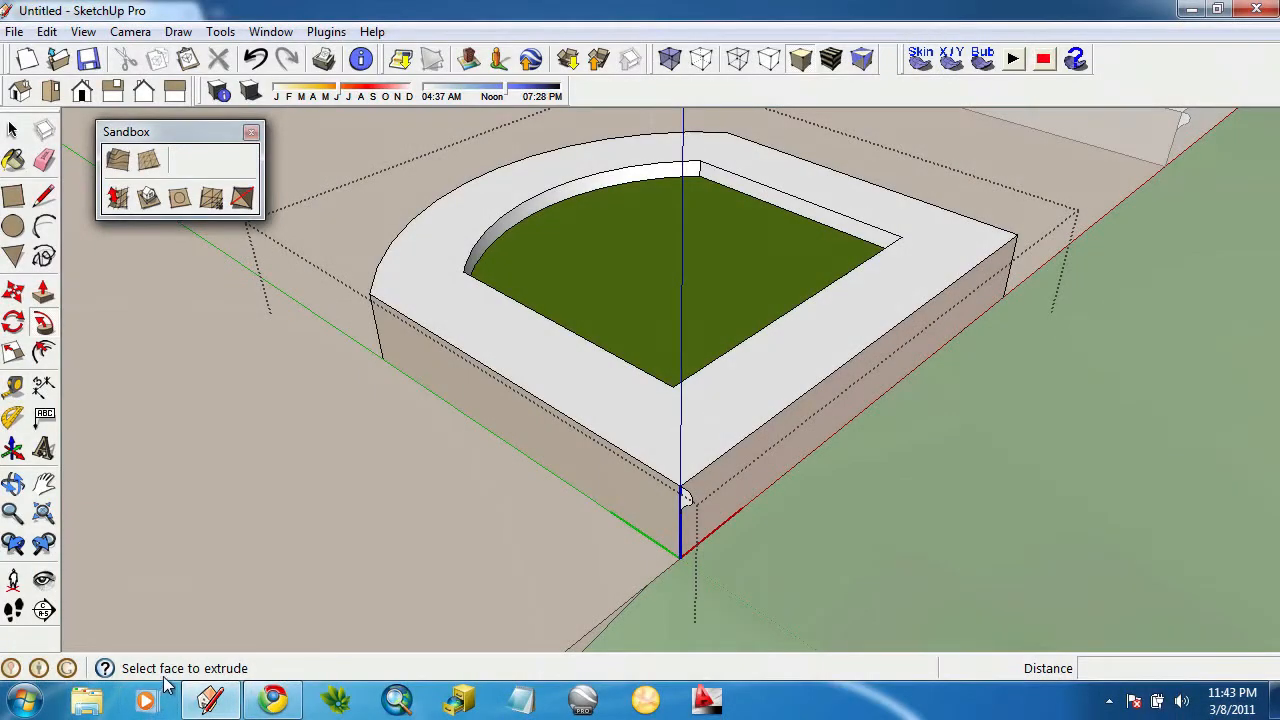
scroll(690, 515, "up", 3)
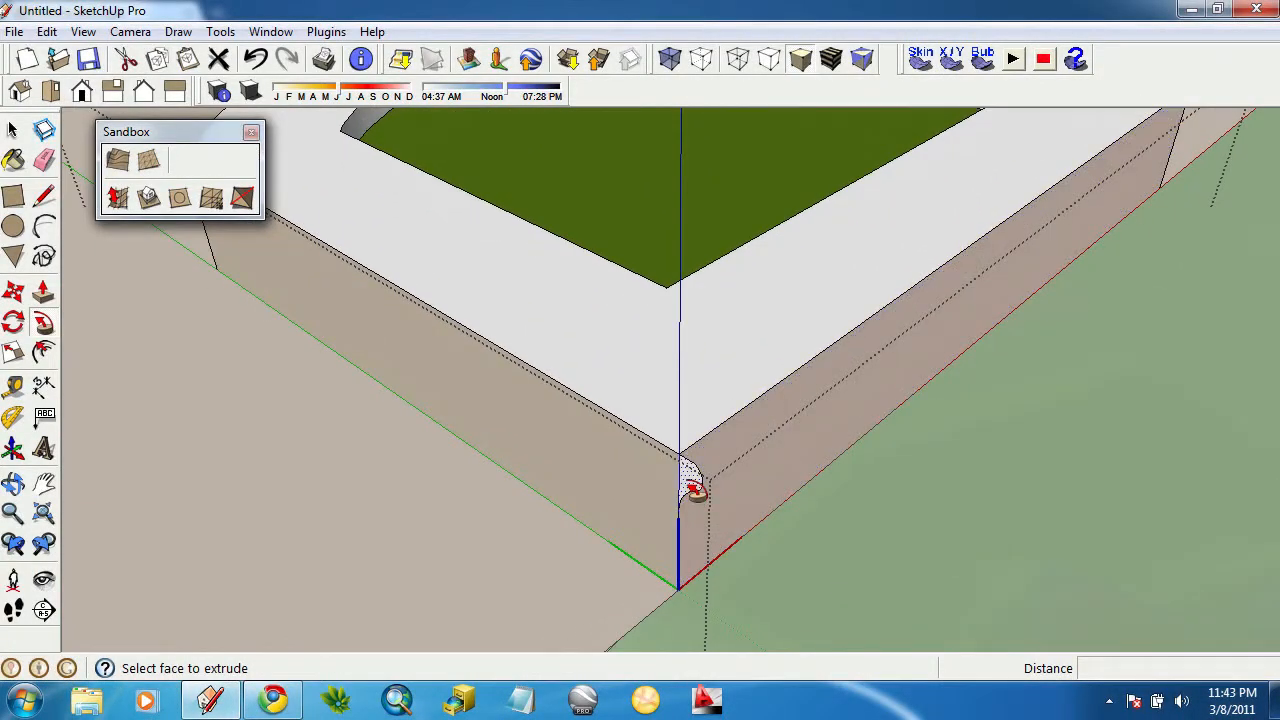
scroll(690, 490, "down", 3)
Erase the seam lines between the moulding and the top face along the planter's far side and back.
middle_click_drag(686, 494, 788, 401)
scroll(478, 224, "up", 3)
middle_click_drag(406, 193, 449, 408, "shift")
scroll(472, 315, "up", 2)
key("e")
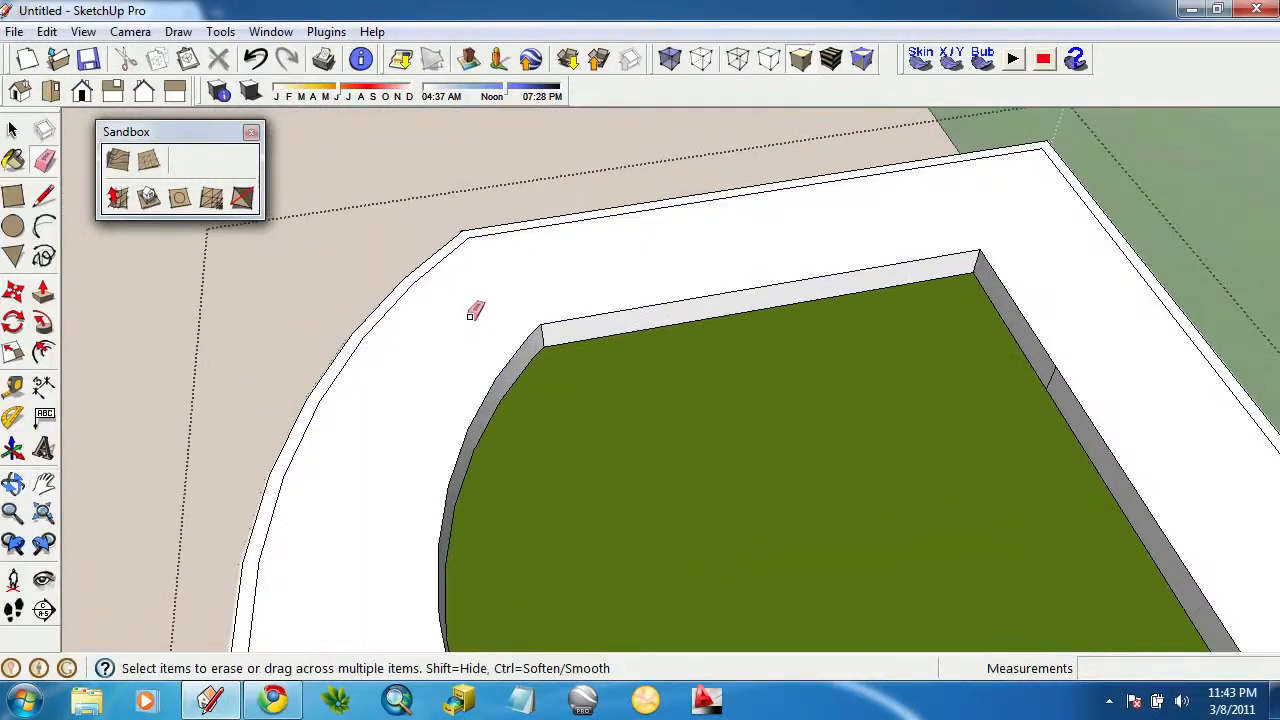
left_click_drag(472, 236, 1083, 172)
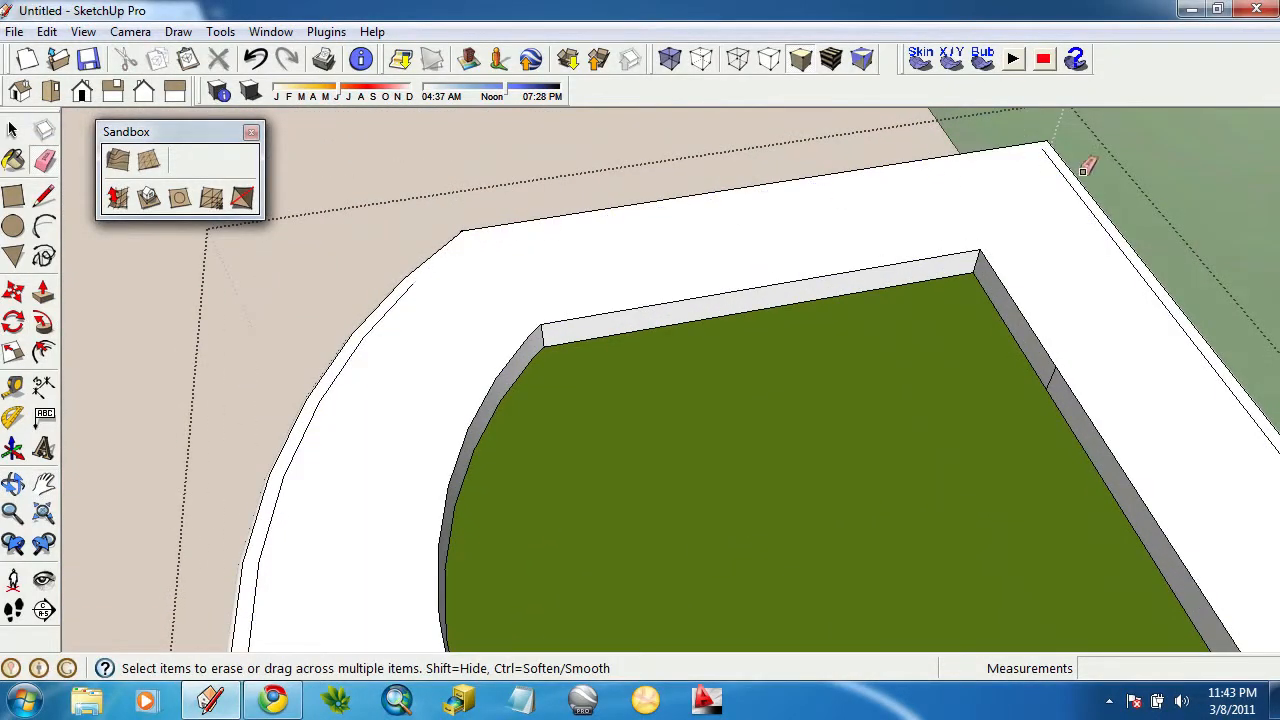
left_click(1077, 185)
Try to erase the seam line along the rounded front of the planter's rim, and undo the erasure.
scroll(674, 454, "down", 5)
mouse_move(674, 454)
middle_mouse_down()
mouse_move(160, 570)
mouse_move(320, 286)
middle_mouse_up()
scroll(400, 370, "up", 3)
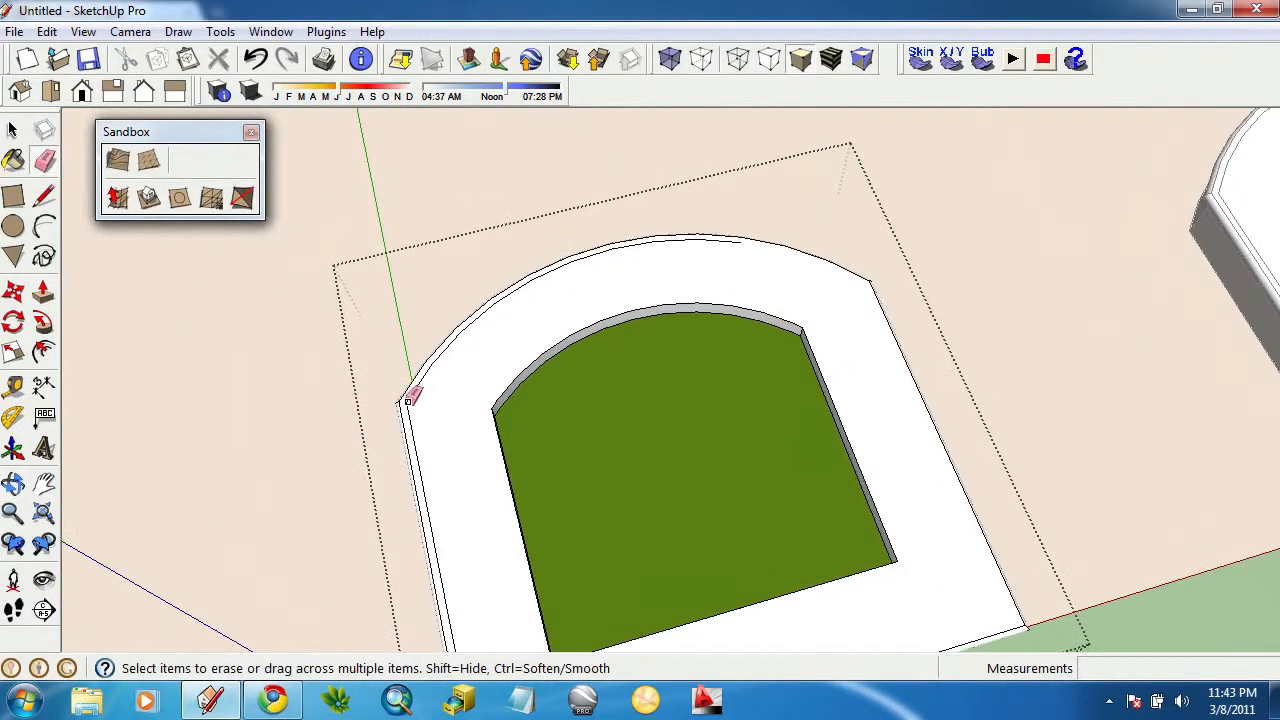
left_click_drag(407, 401, 437, 354)
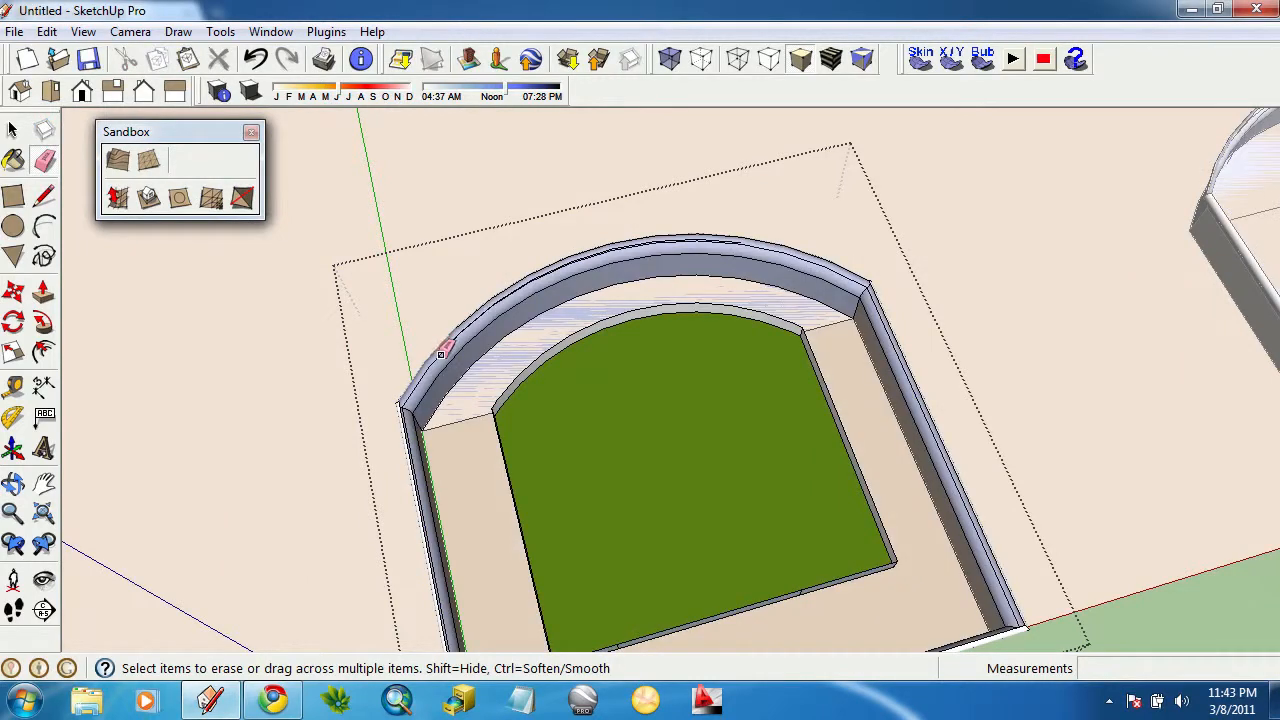
left_click(255, 58)
Erase the remaining seam lines between the moulding and the top face along the planter's near side and rounded front.
scroll(418, 420, "up", 4)
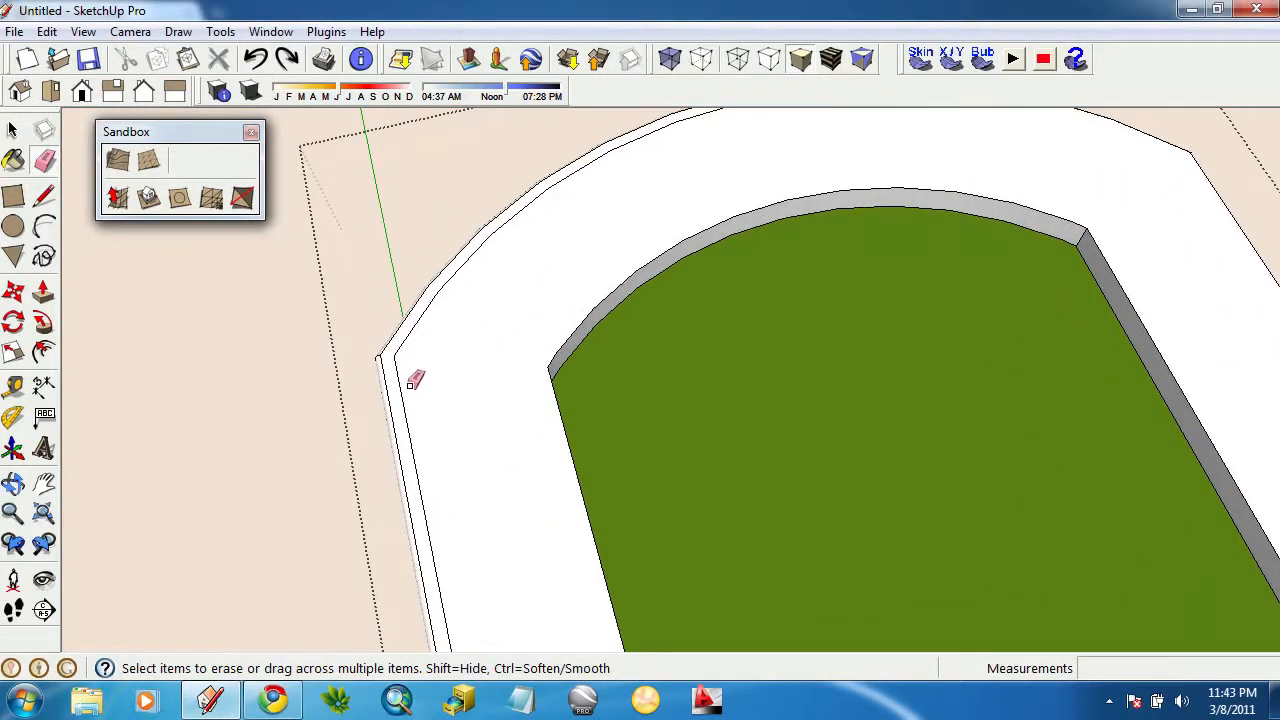
left_click_drag(396, 355, 474, 259)
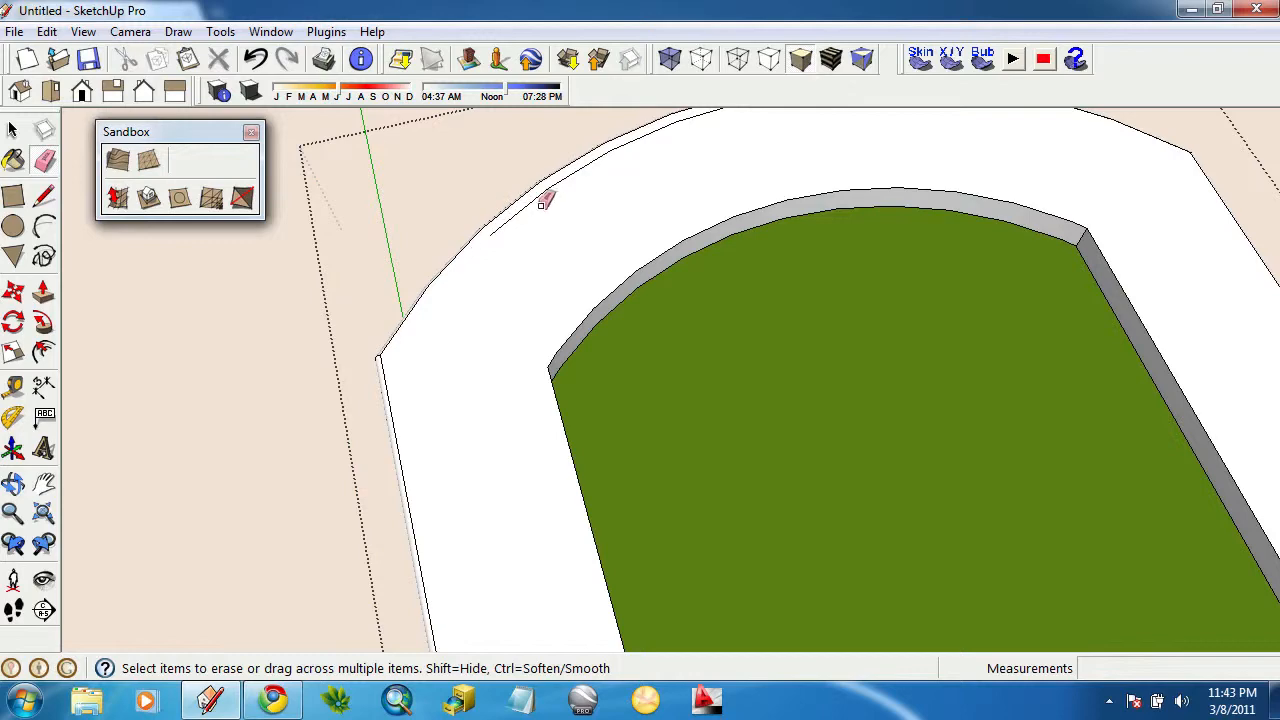
middle_click_drag(600, 160, 672, 330)
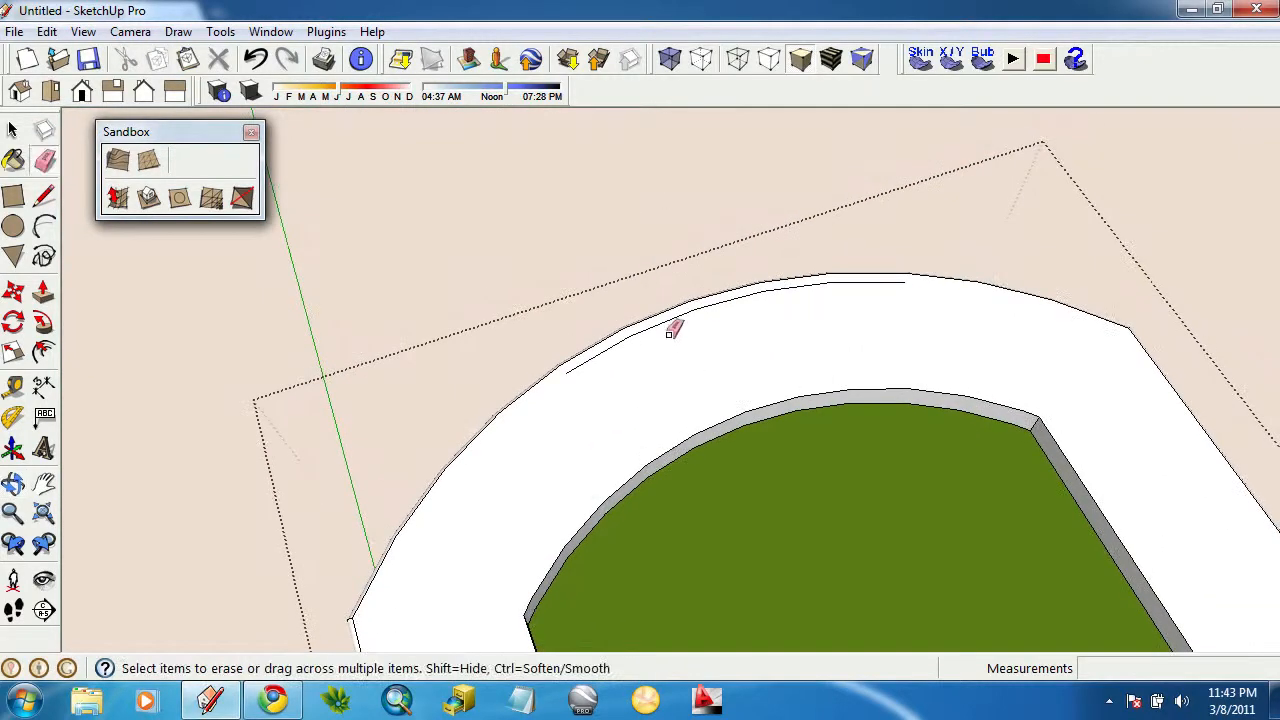
left_click_drag(668, 333, 663, 319)
left_click_drag(596, 360, 745, 290)
Paint the planter's outer side walls, including its rounded front and back, with Brick_Rough_Tan from the Brick and Cladding materials.
scroll(767, 413, "down", 3)
middle_click_drag(767, 413, 925, 420)
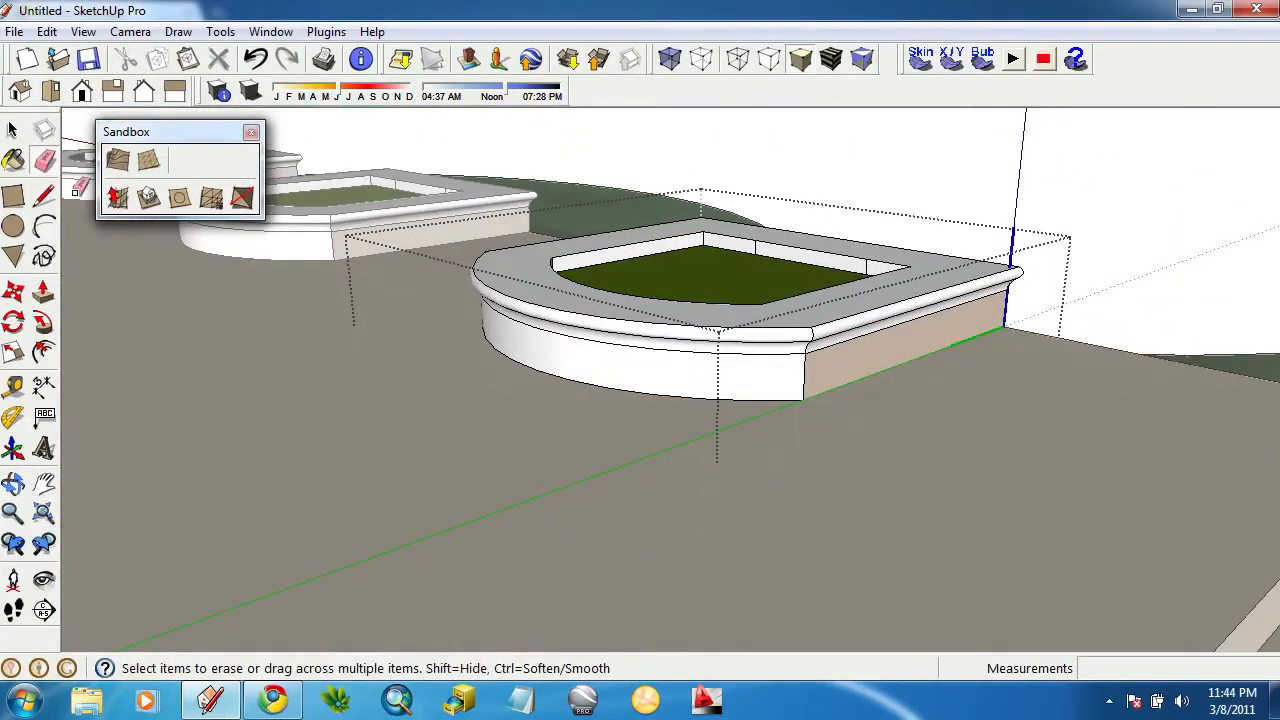
left_click(14, 161)
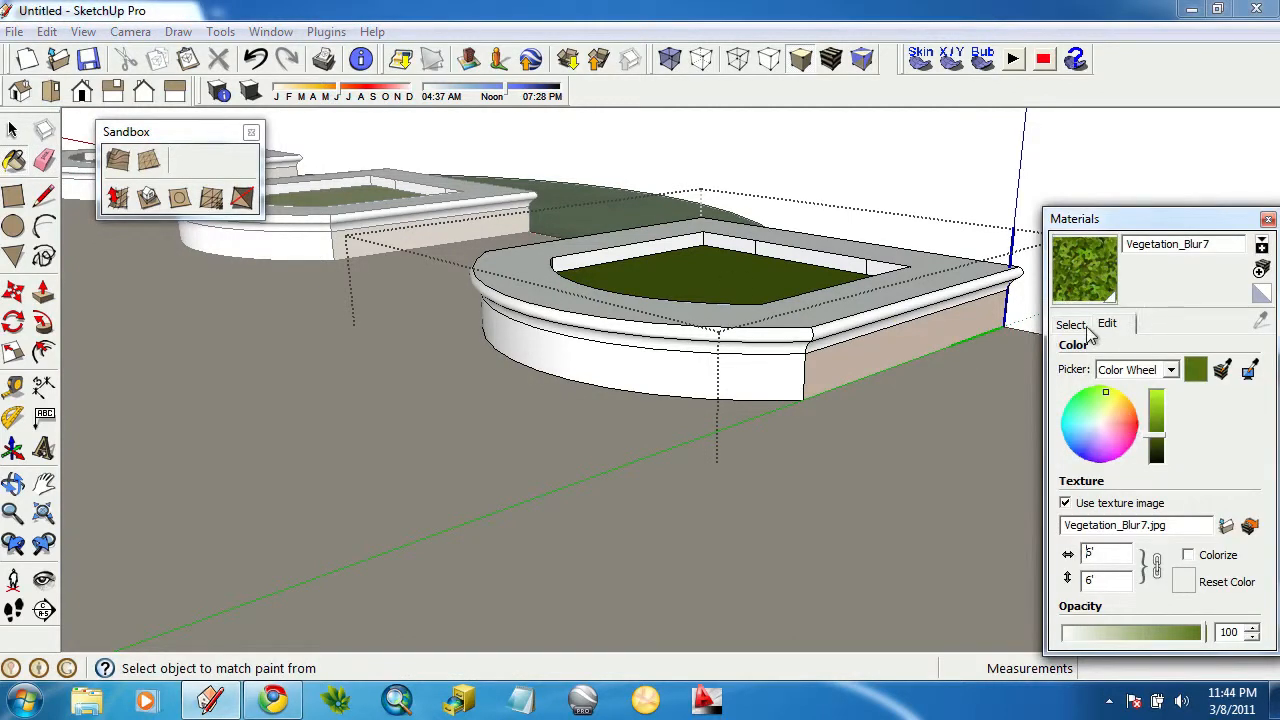
left_click(1071, 325)
left_click(1176, 352)
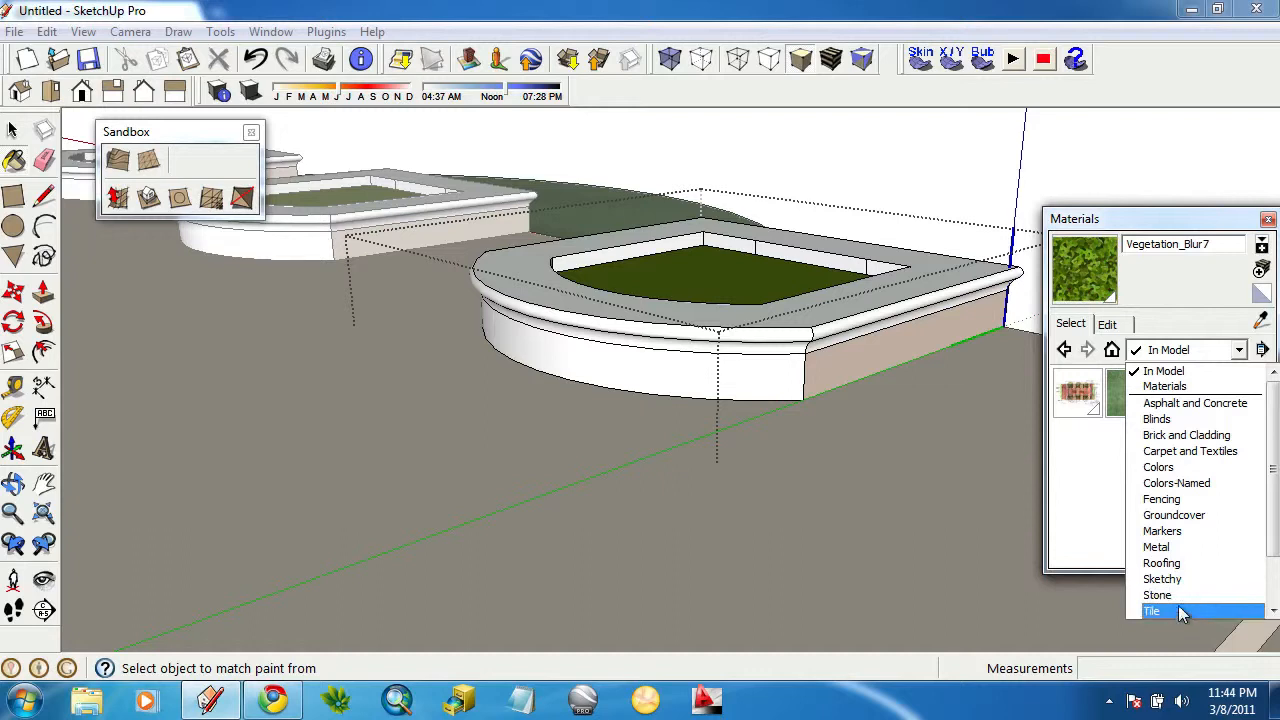
left_click(1188, 436)
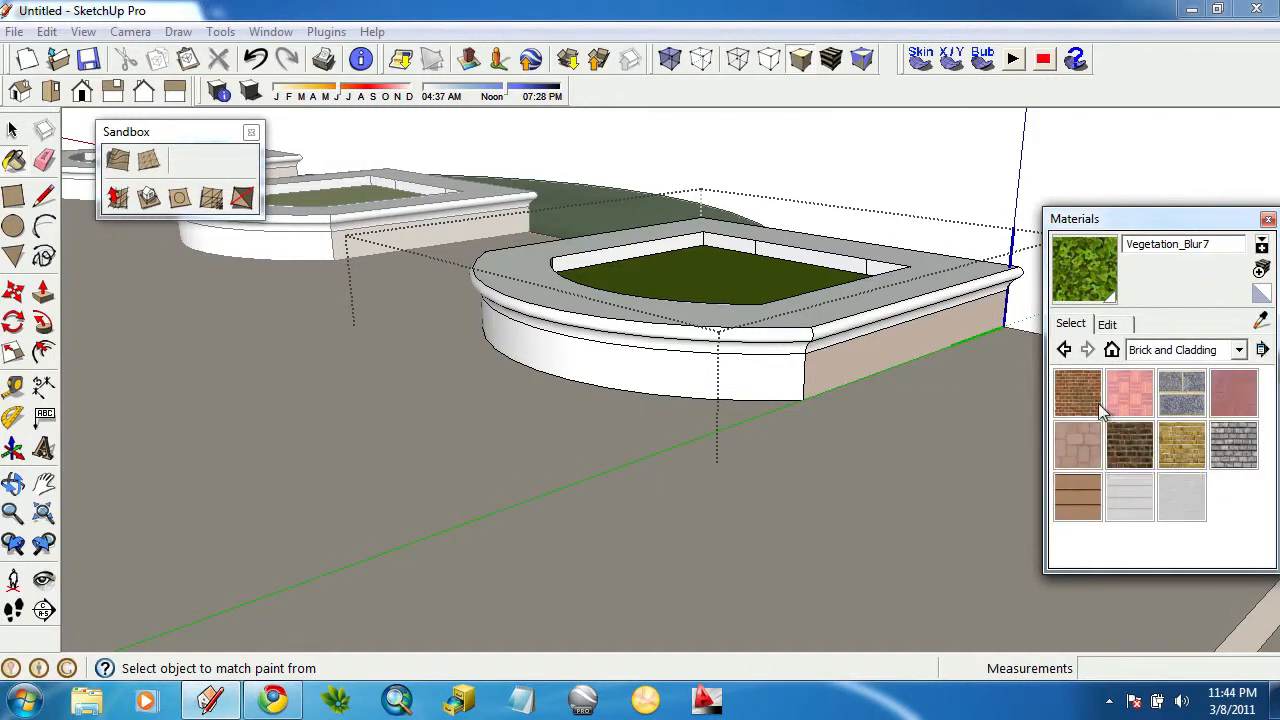
left_click(1183, 454)
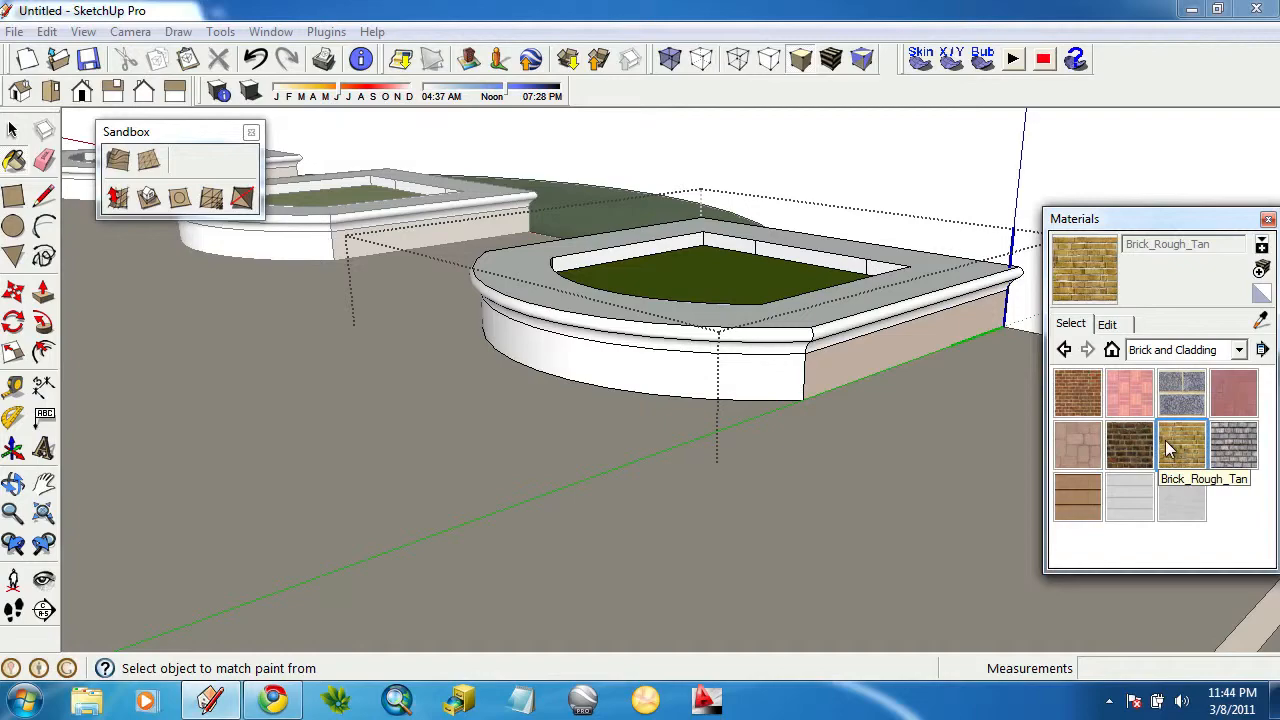
left_click(797, 366)
mouse_move(906, 337)
middle_mouse_down()
mouse_move(500, 380)
mouse_move(323, 338)
mouse_move(693, 280)
middle_mouse_up()
left_click(708, 298)
left_click(688, 302)
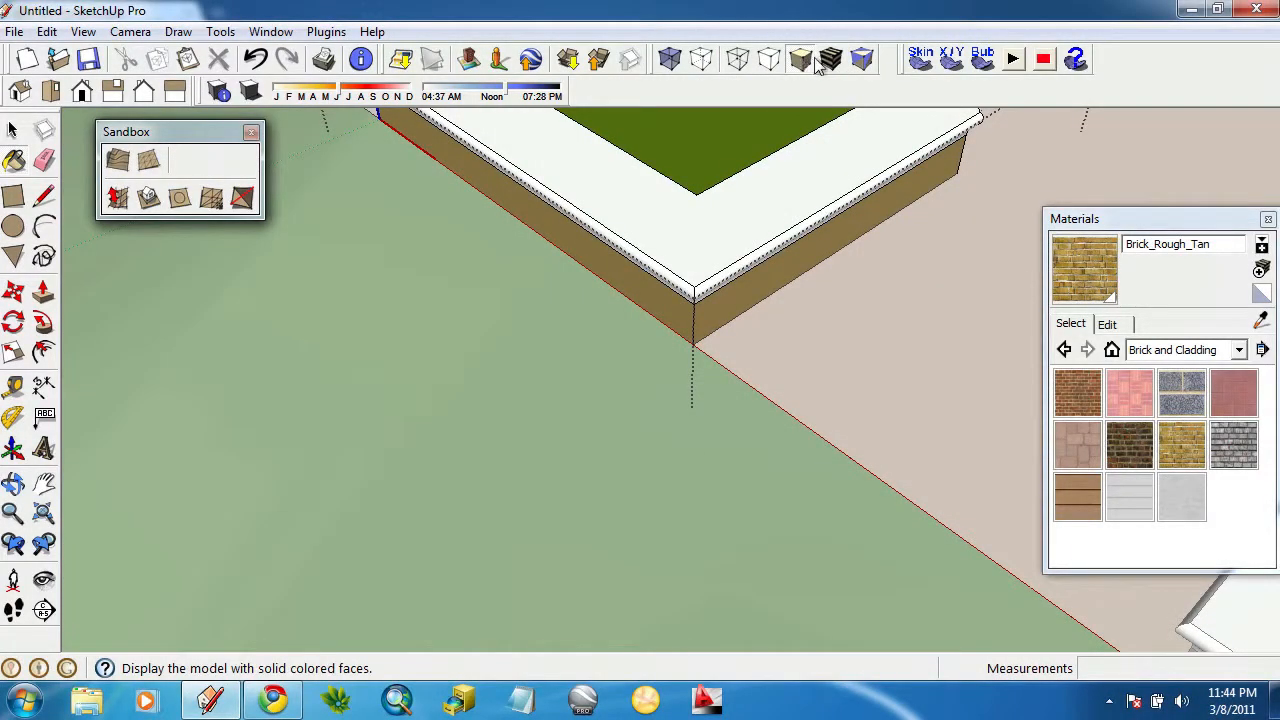
Display the model shaded with textures and inspect the planter's painted brick walls.
left_click(830, 59)
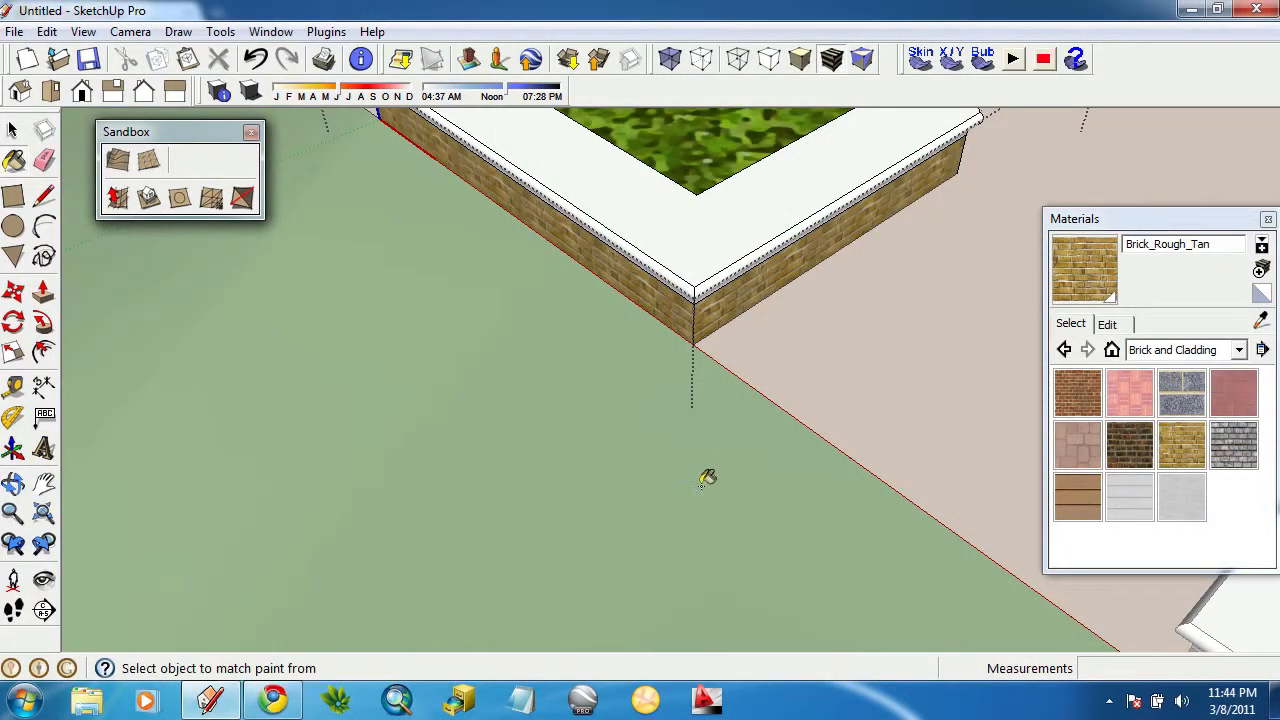
mouse_move(700, 471)
middle_mouse_down()
mouse_move(643, 371)
mouse_move(843, 231)
mouse_move(974, 426)
mouse_move(963, 303)
mouse_move(1040, 280)
mouse_move(1066, 290)
middle_mouse_up()
scroll(868, 284, "down", 3)
mouse_move(850, 290)
middle_mouse_down()
mouse_move(854, 374)
mouse_move(838, 400)
middle_mouse_up()
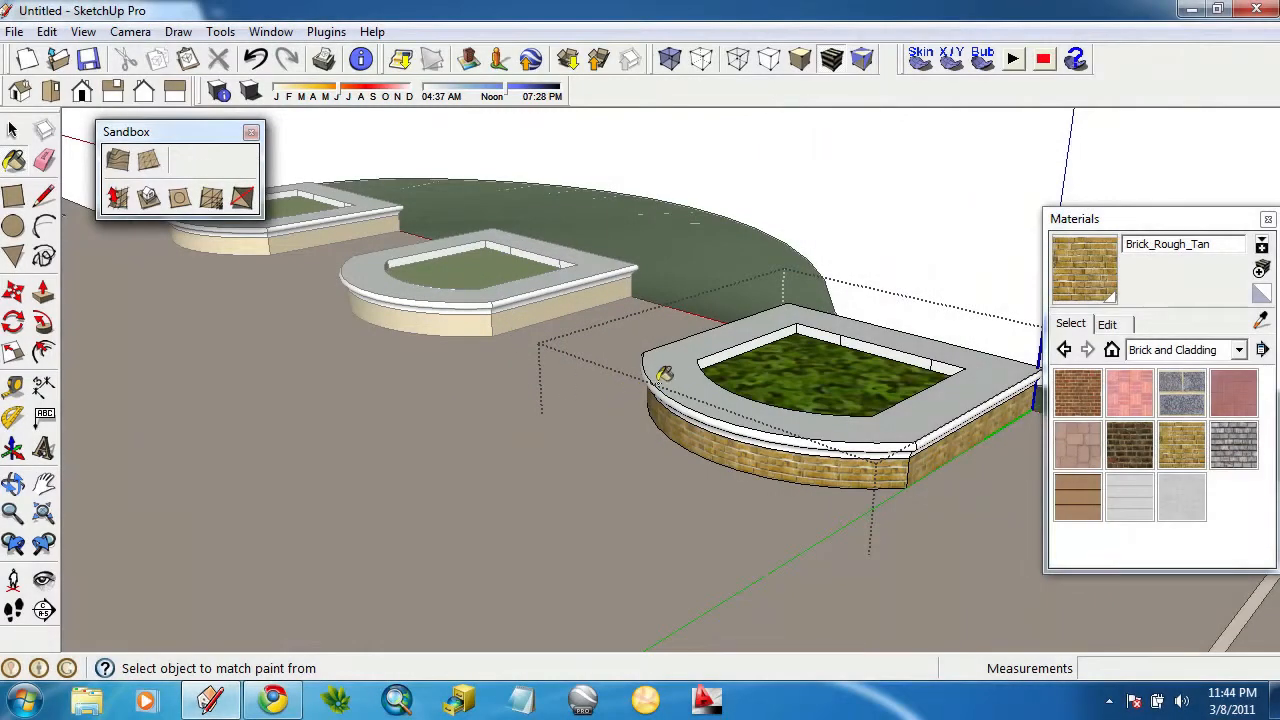
middle_click_drag(664, 374, 628, 372)
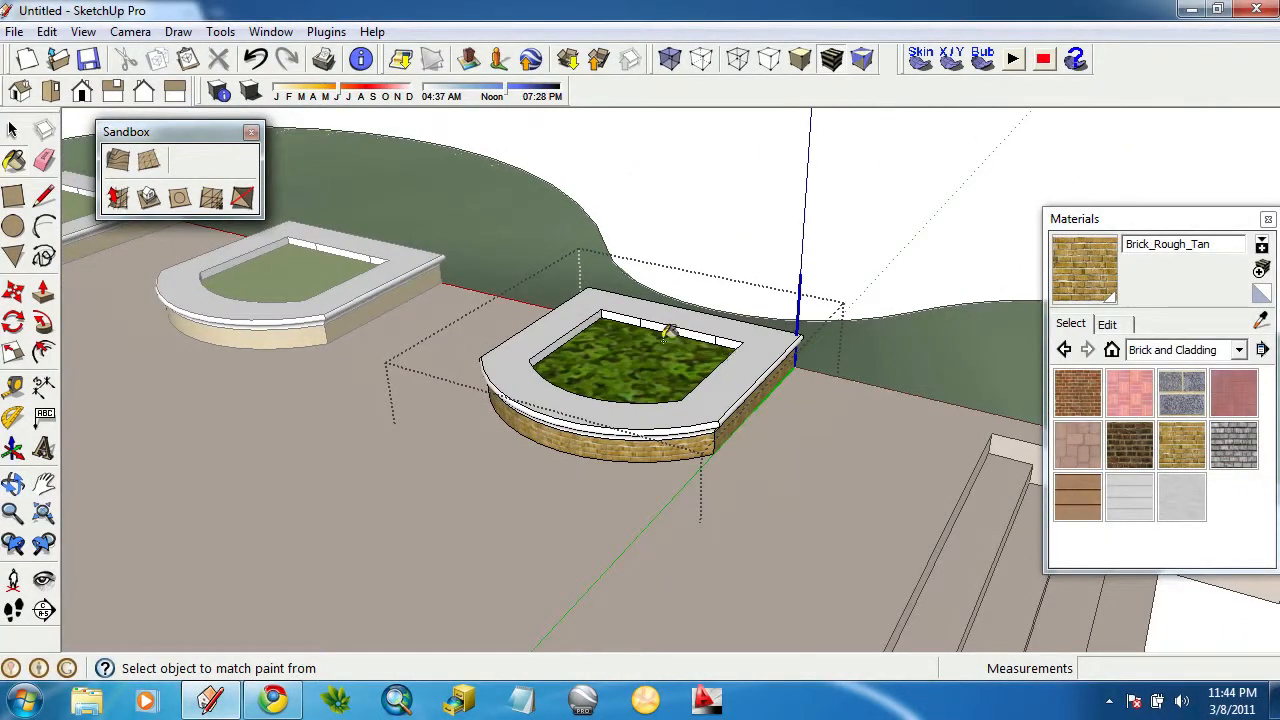
Try drawing a rectangle beside the planter inside its component and pulling it up into a box, and undo both.
left_click(43, 290)
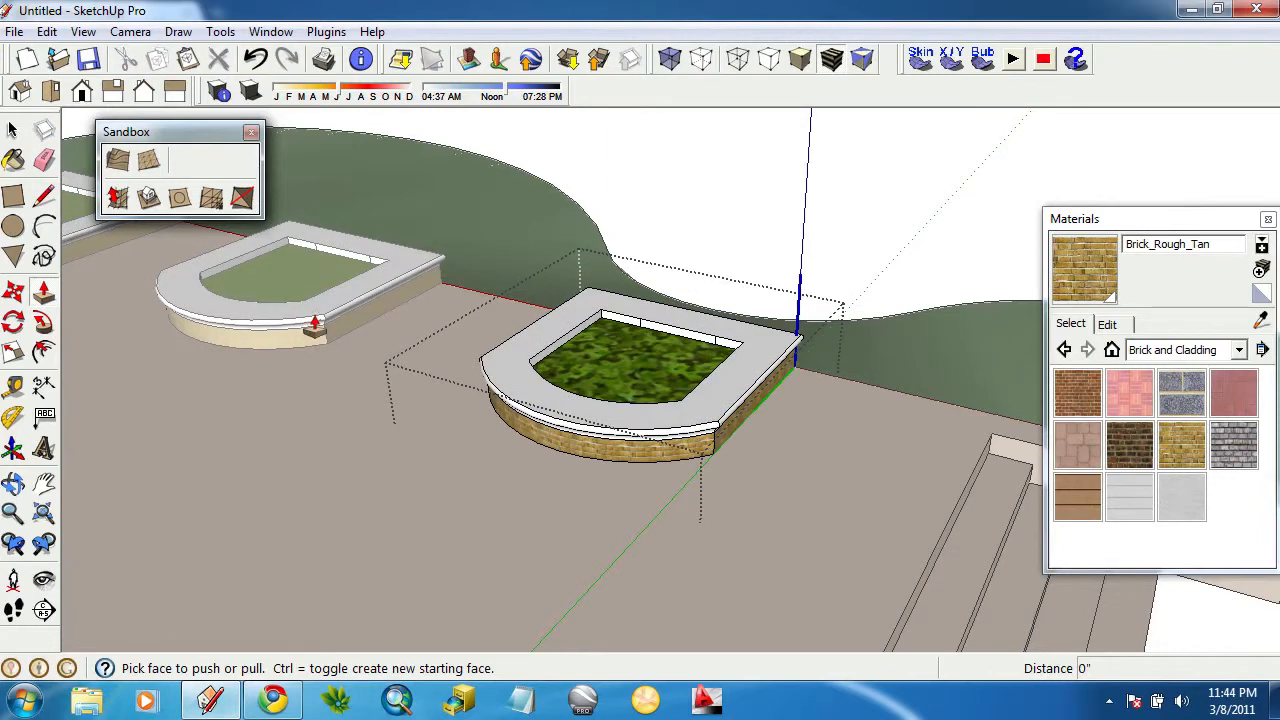
left_click(19, 202)
left_click(410, 461)
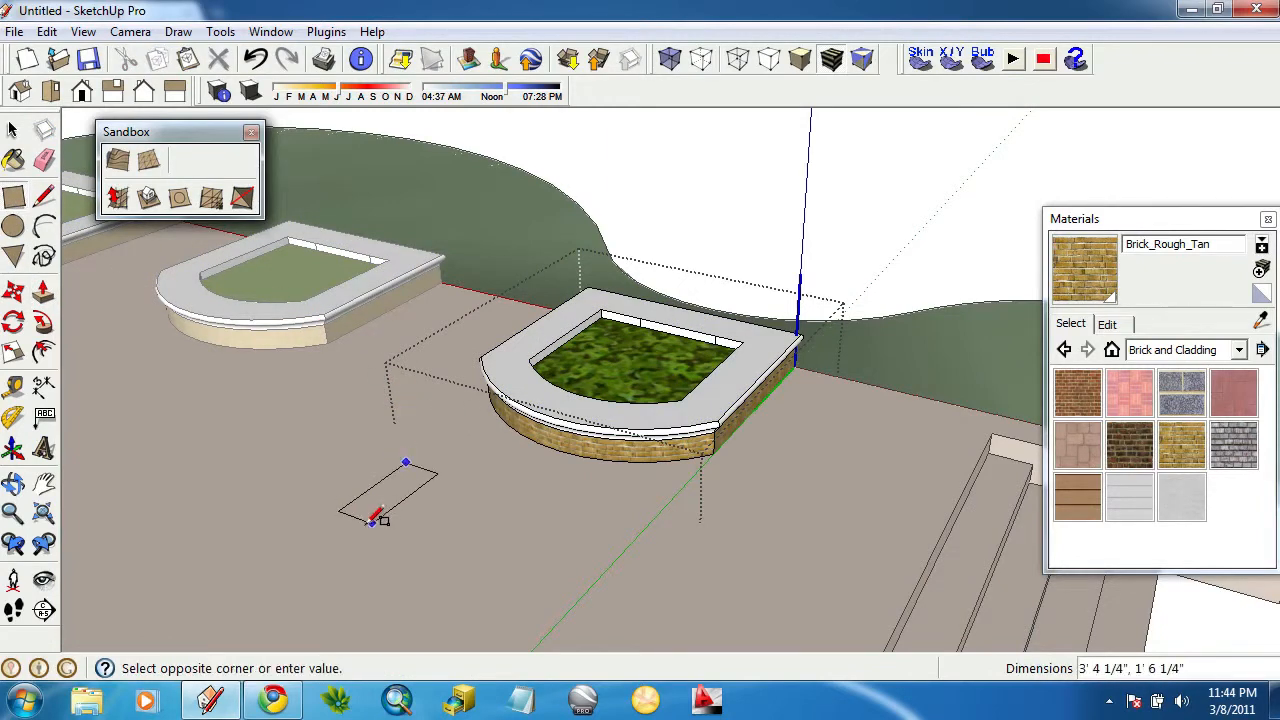
left_click(381, 549)
left_click(42, 288)
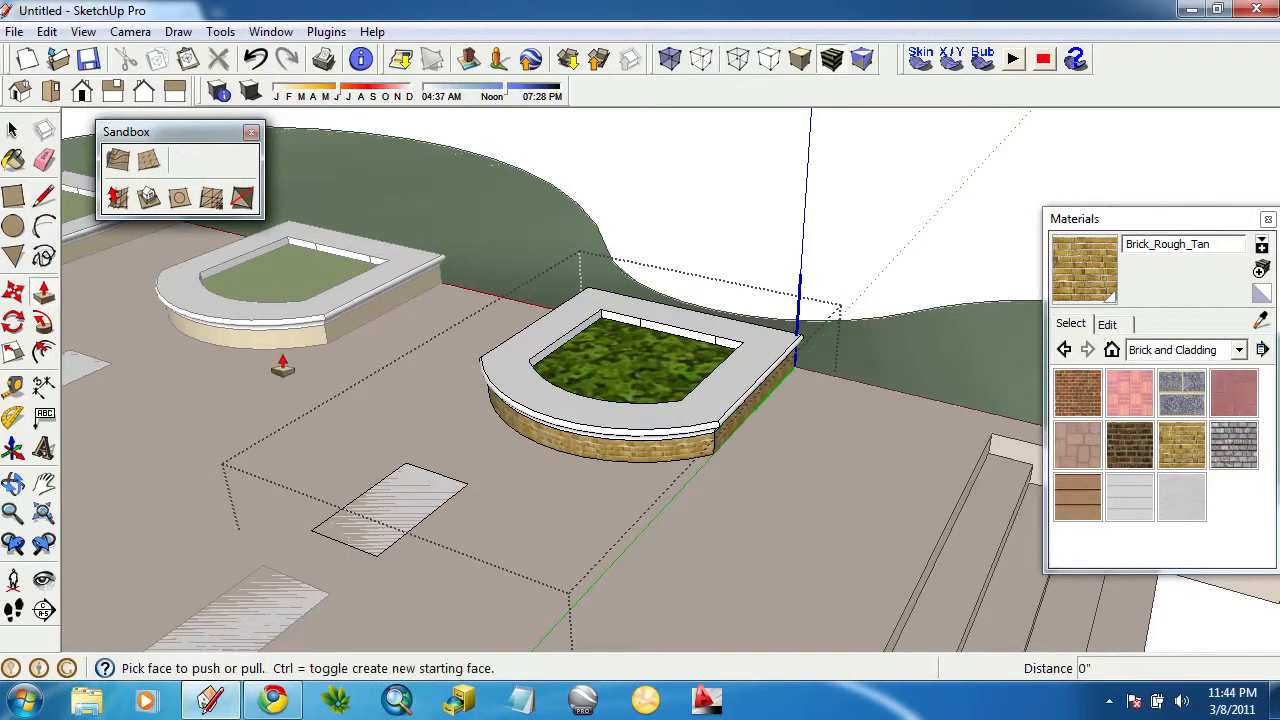
left_click(417, 491)
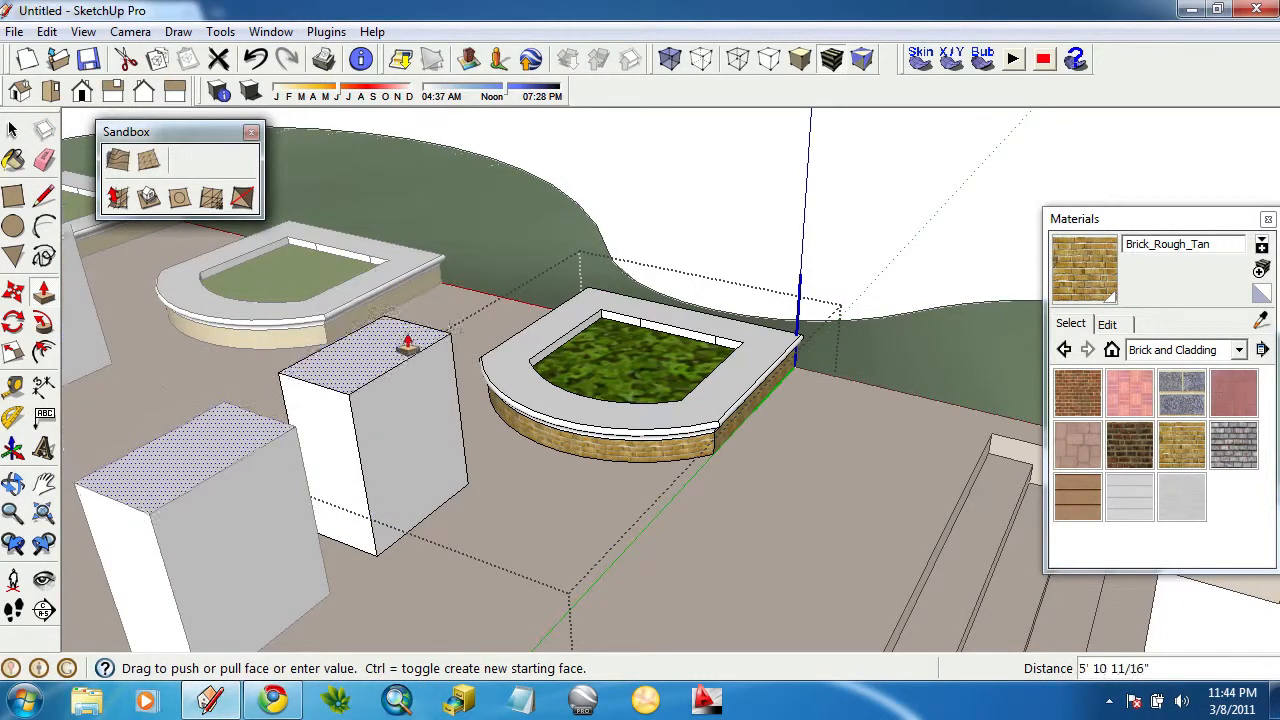
left_click_drag(395, 285, 237, 80)
left_click(255, 58)
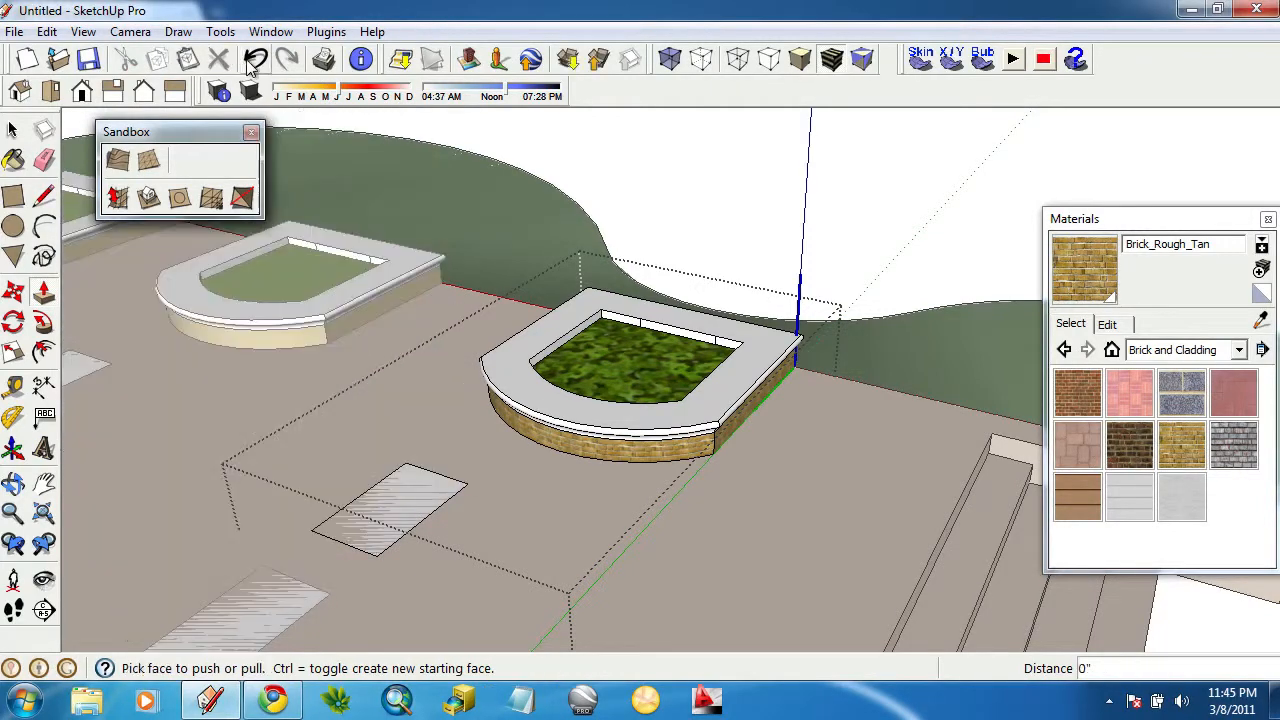
Finish editing the planter component and bring the whole plaza into view.
scroll(486, 347, "down", 3)
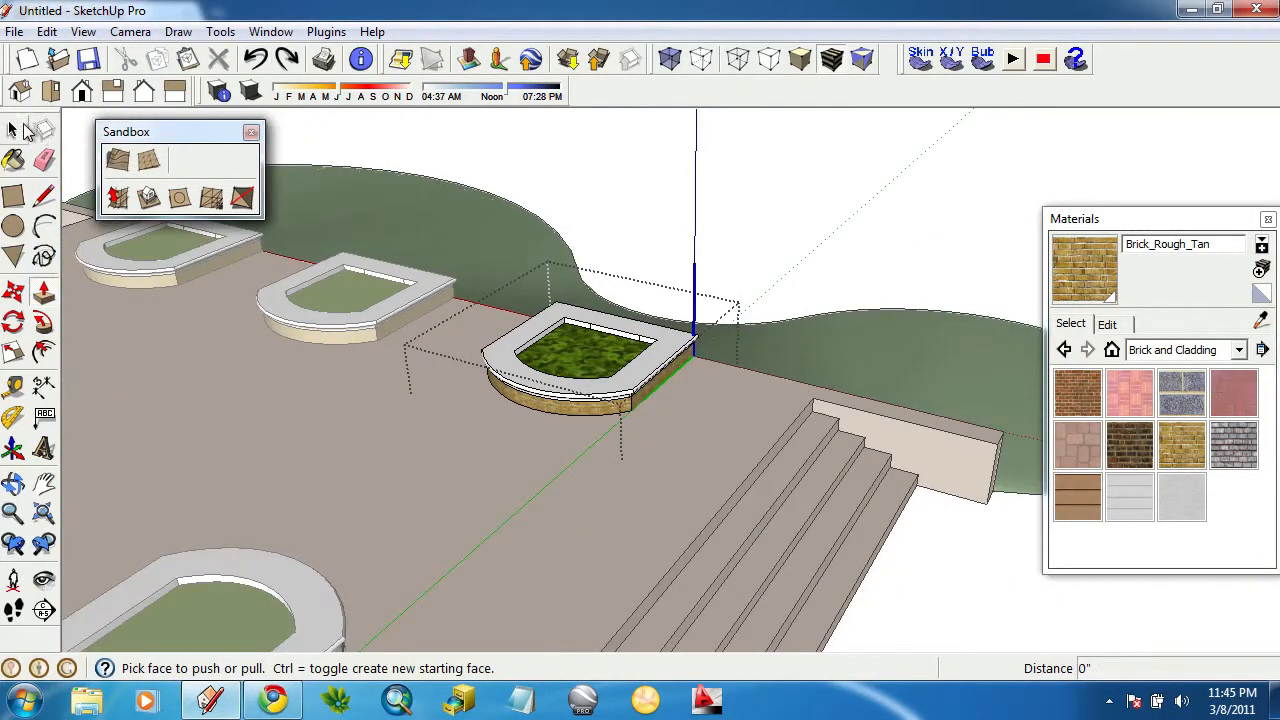
left_click(20, 130)
left_click(615, 145)
scroll(643, 237, "down", 4)
middle_click_drag(643, 237, 1060, 382)
Save the model to the Desktop under the file name testfile.
left_click(16, 32)
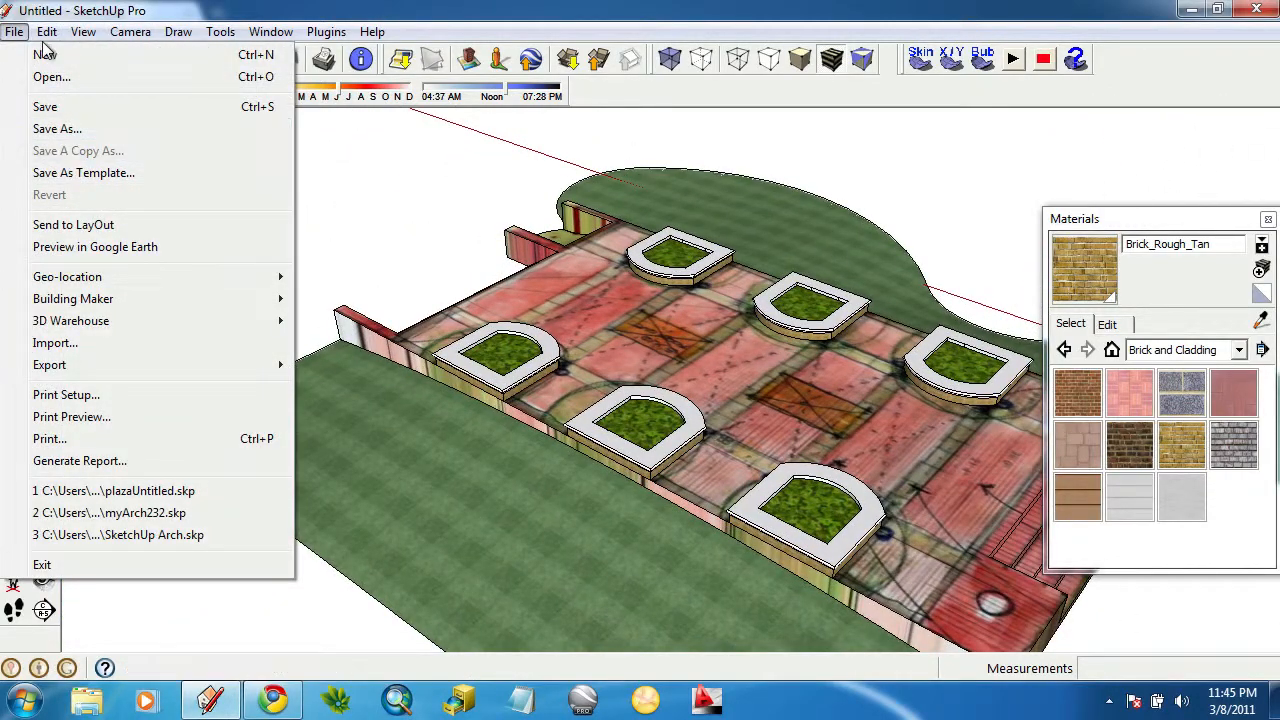
mouse_move(46, 34)
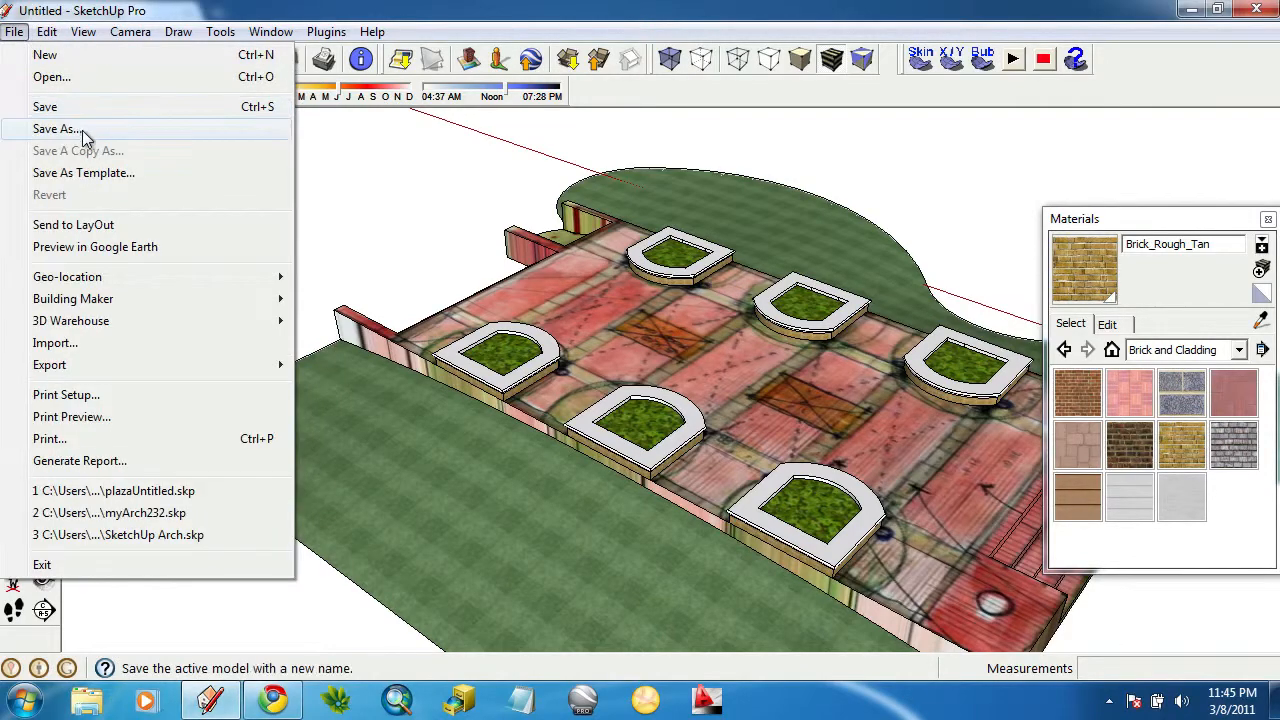
left_click(83, 128)
left_click(93, 250)
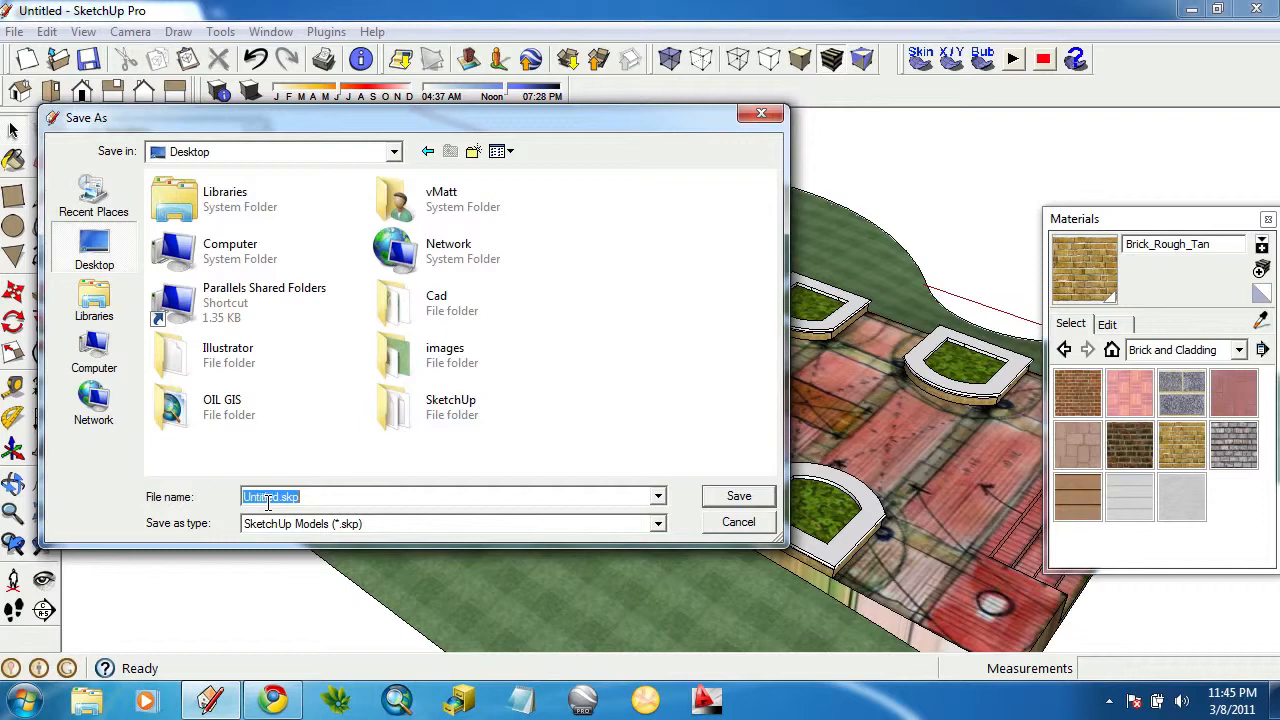
type("testfile")
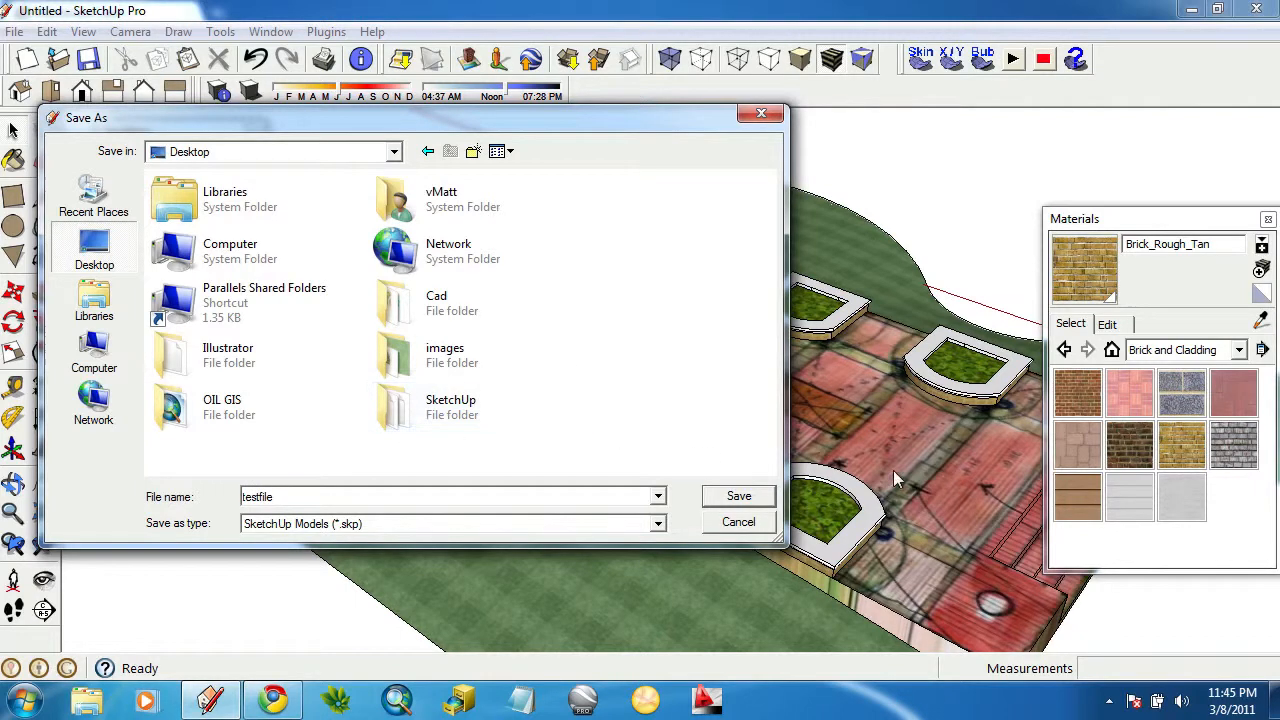
left_click(738, 500)
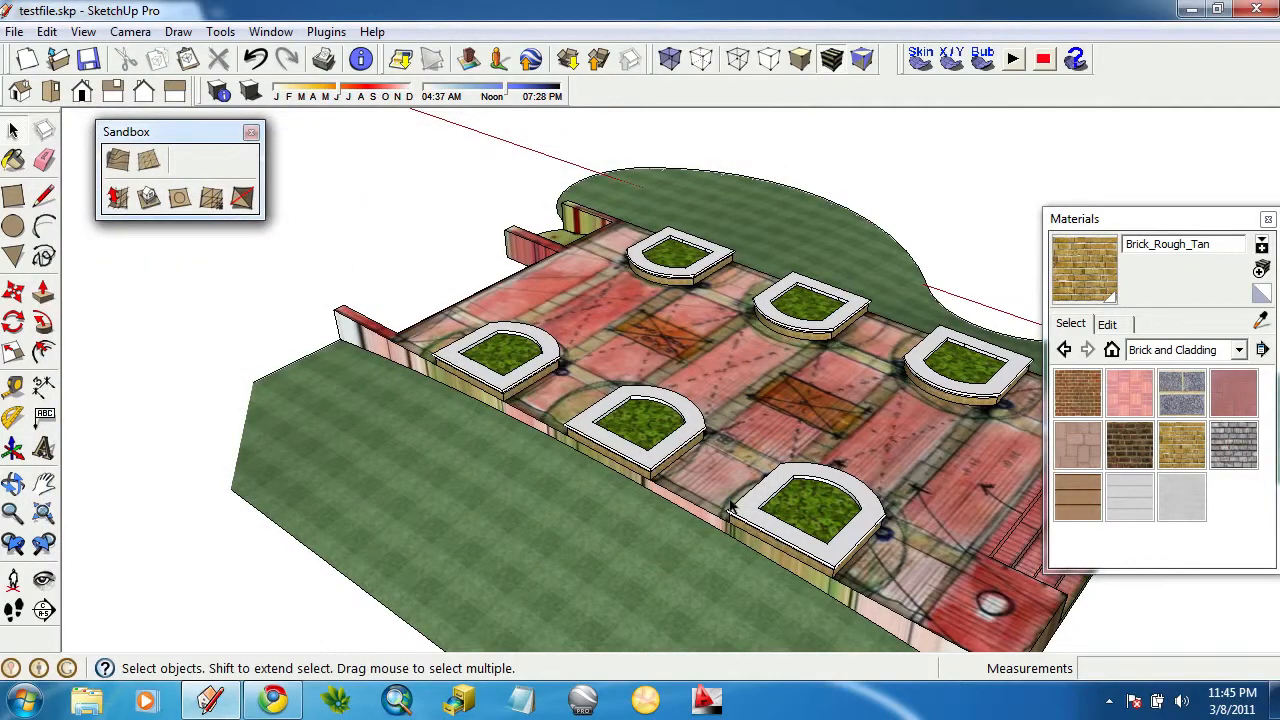
Search the component library for "3d tree".
middle_click_drag(722, 466, 614, 452)
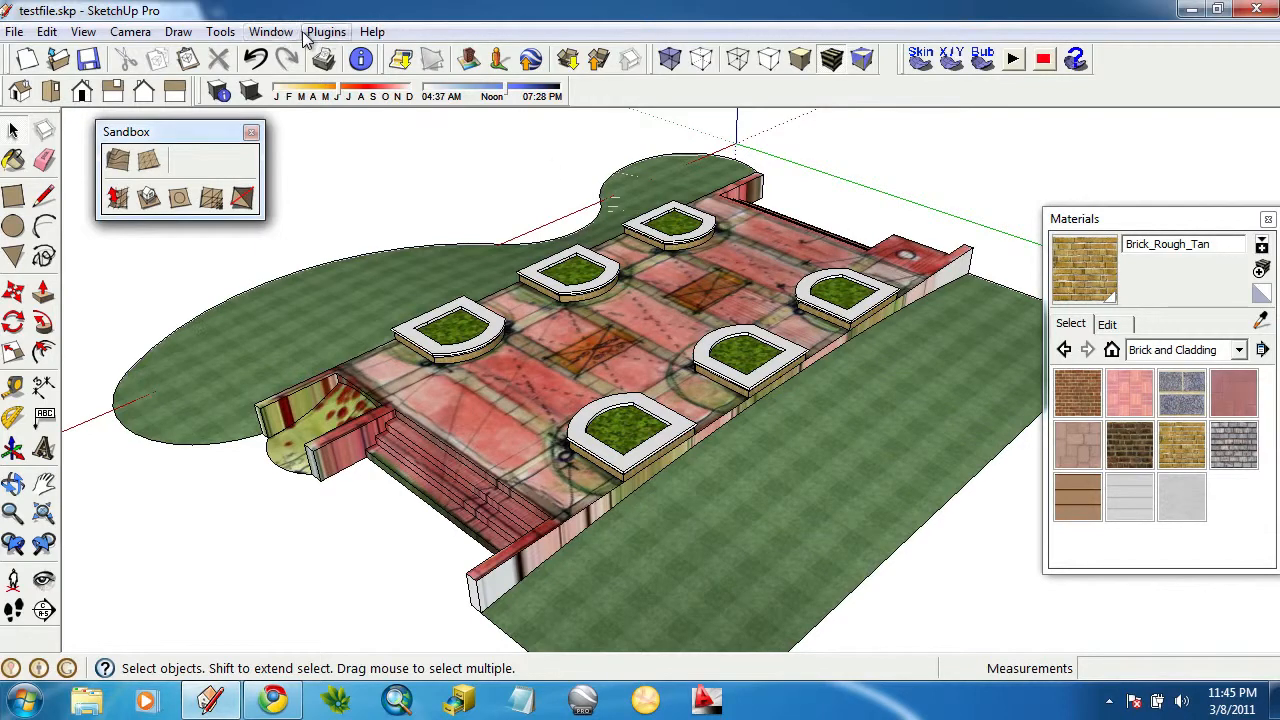
left_click(271, 31)
left_click(311, 128)
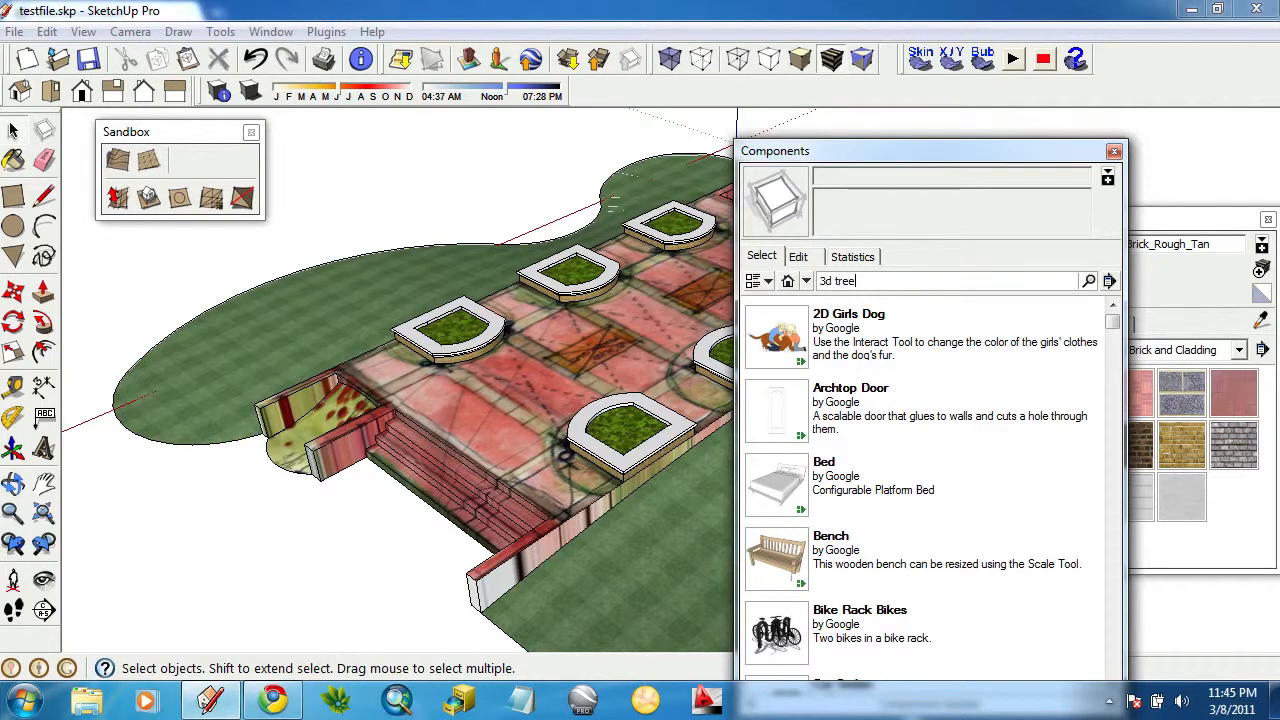
key("Return")
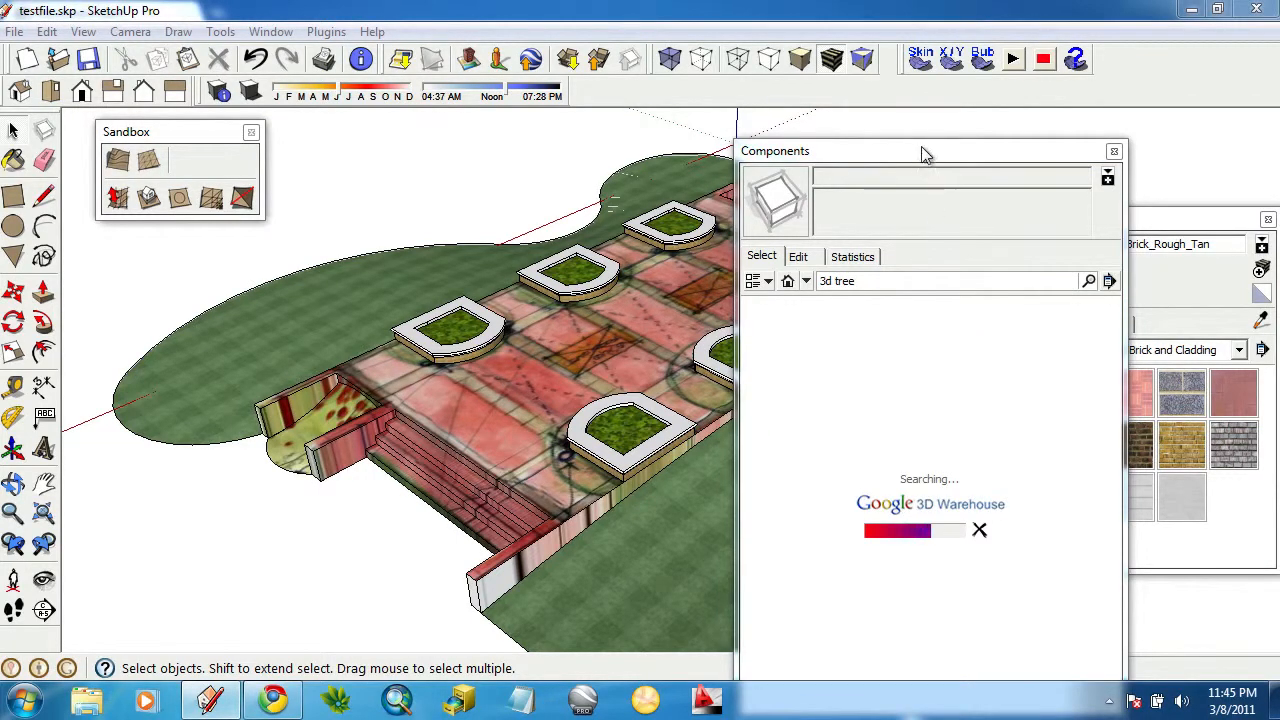
left_click_drag(941, 149, 986, 46)
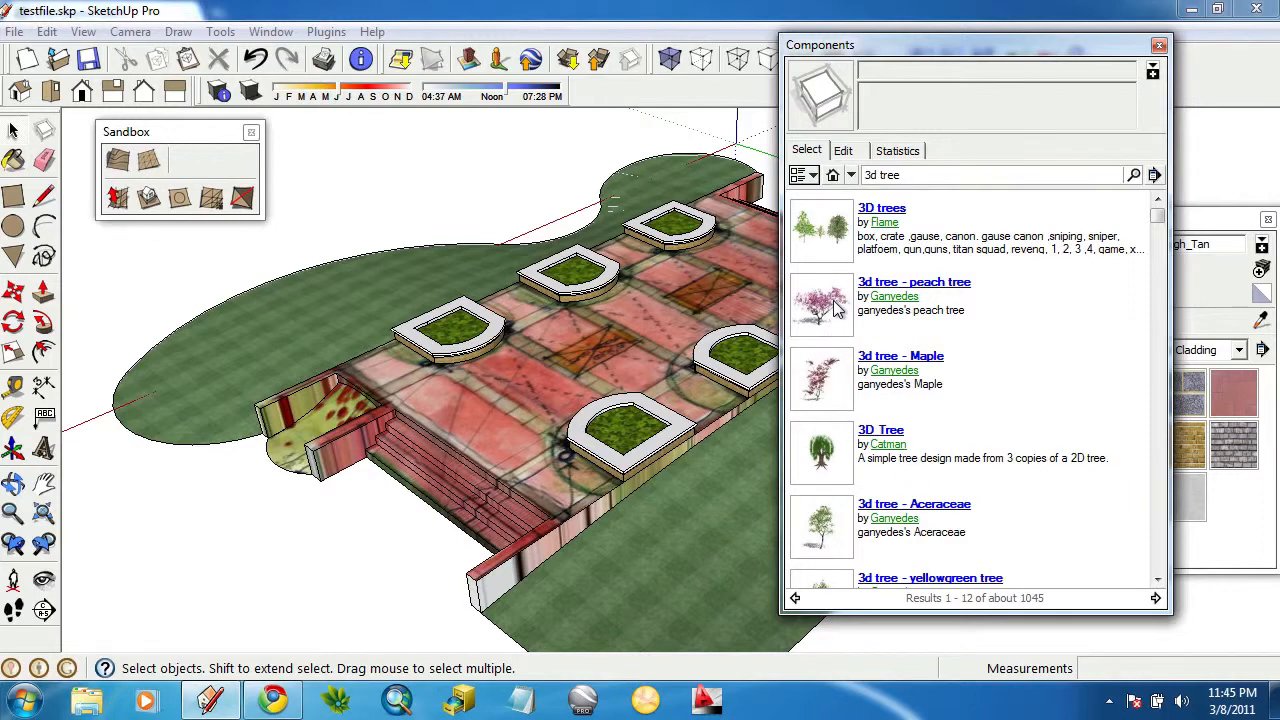
Load the "3d tree - peach tree" model from 3D Warehouse and place it in the planter beside the stairs, on the straight wall's side.
left_click(895, 284)
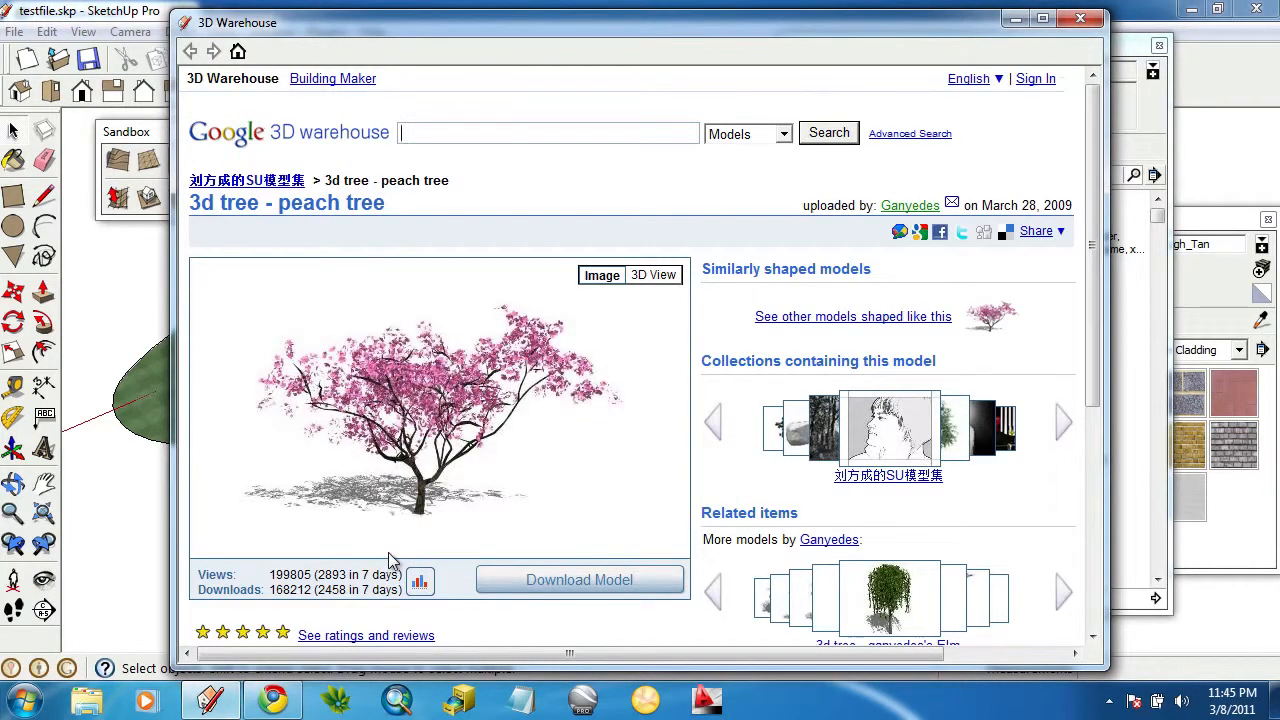
scroll(390, 562, "down", 3)
scroll(512, 473, "up", 2)
left_click(524, 490)
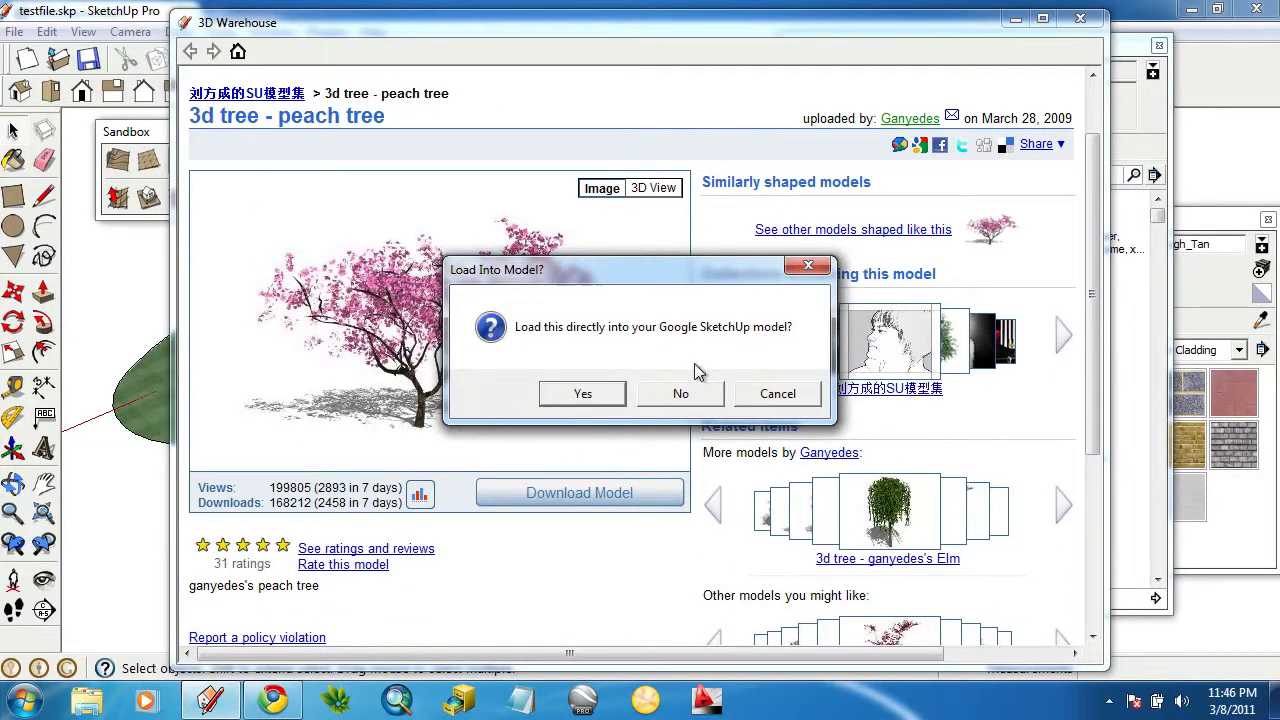
left_click(610, 393)
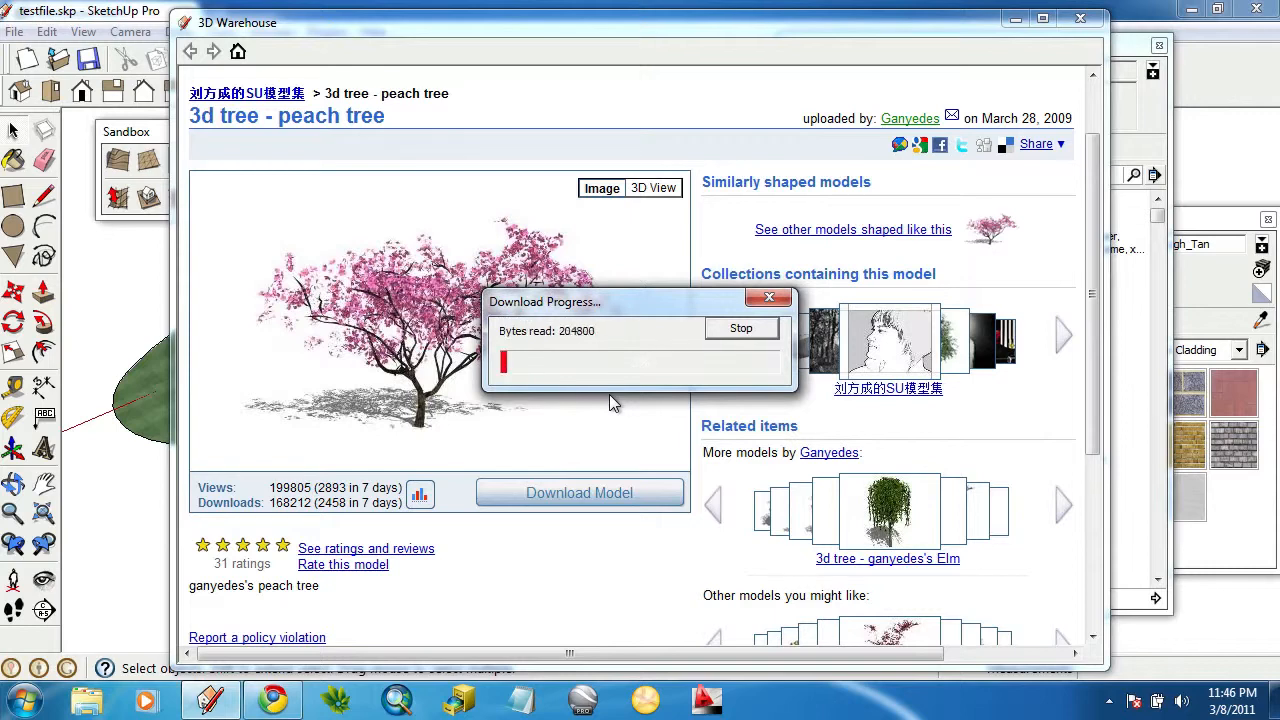
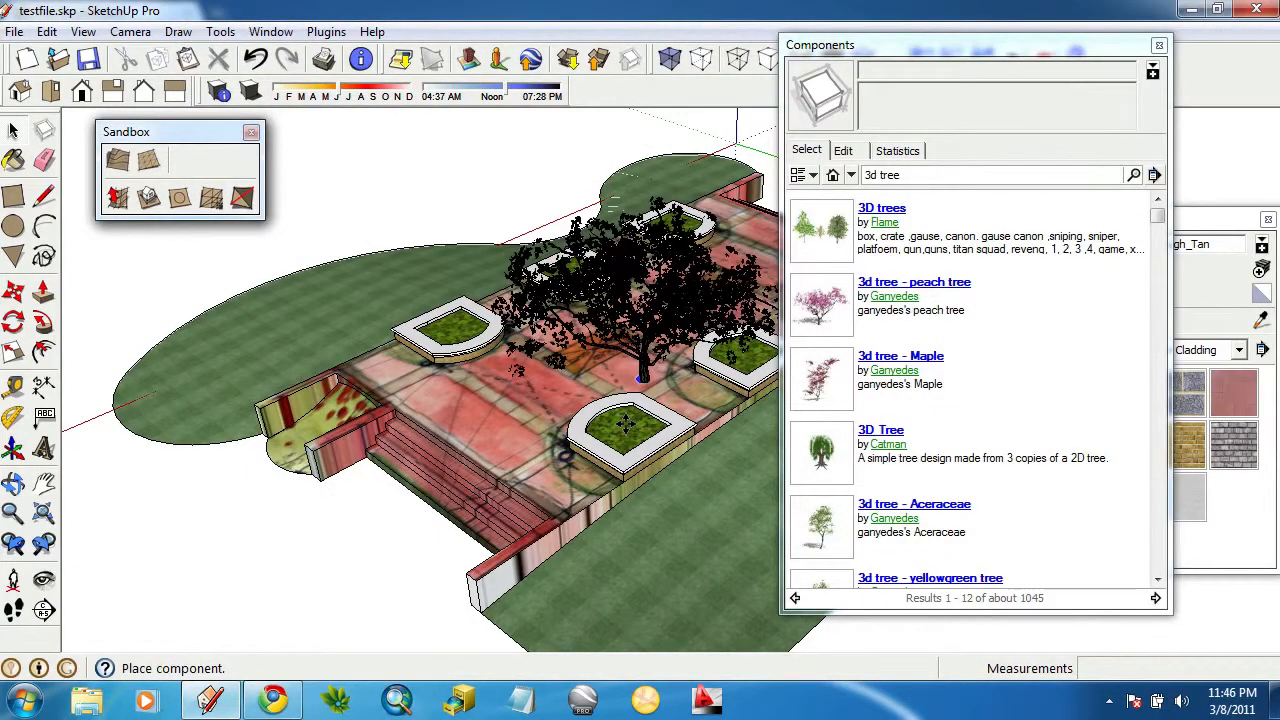
scroll(625, 425, "up", 1)
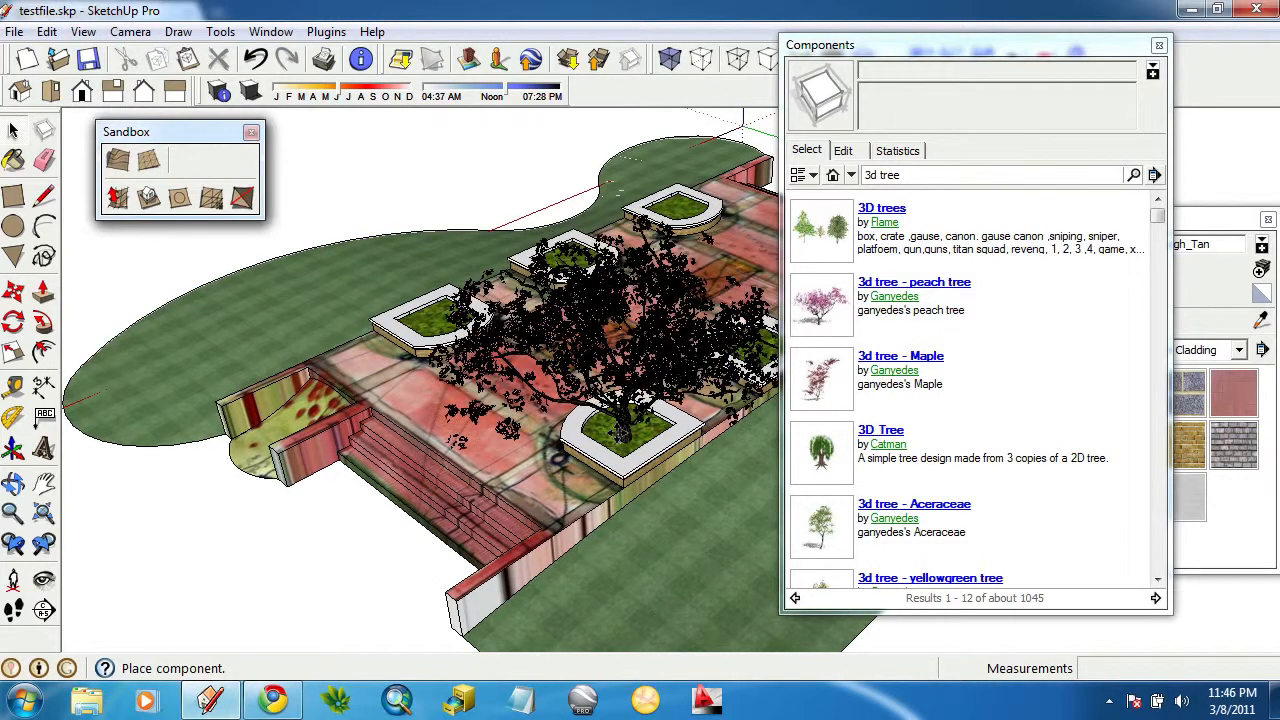
left_click(620, 428)
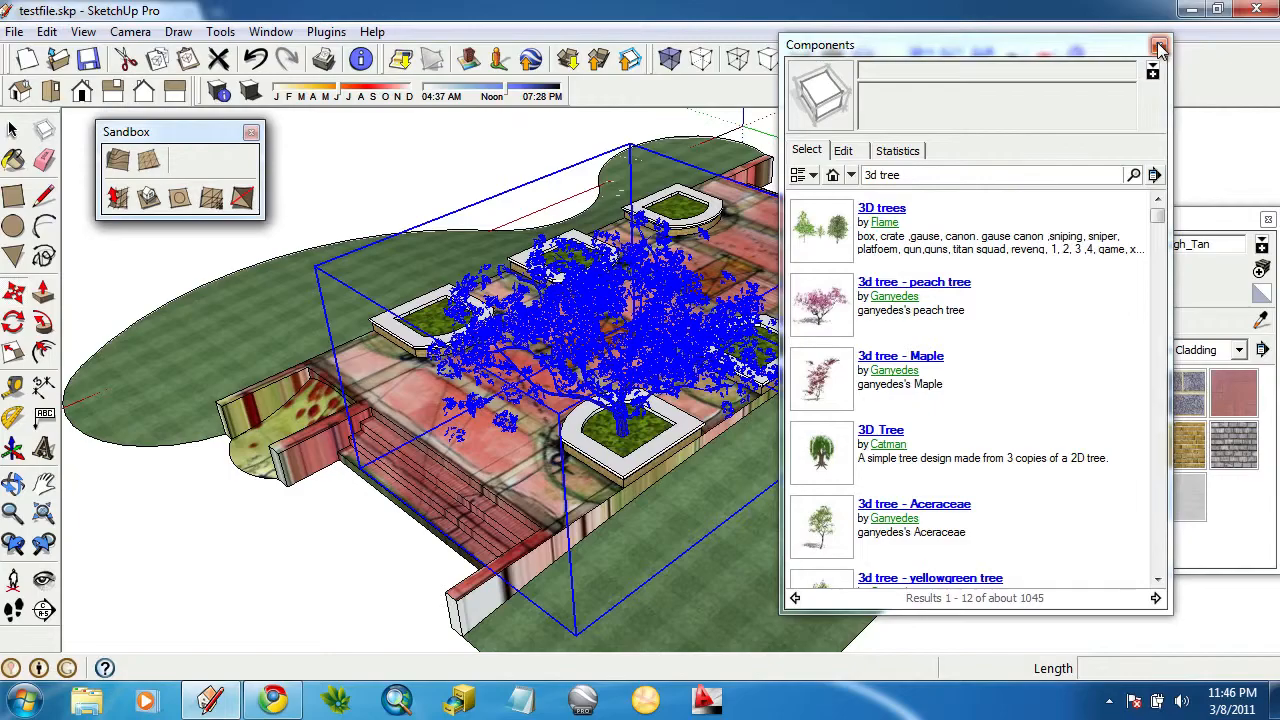
Close the component library, deselect the peach tree and examine it in its planter from several angles.
left_click(1159, 48)
middle_click_drag(861, 384, 560, 368)
key("m")
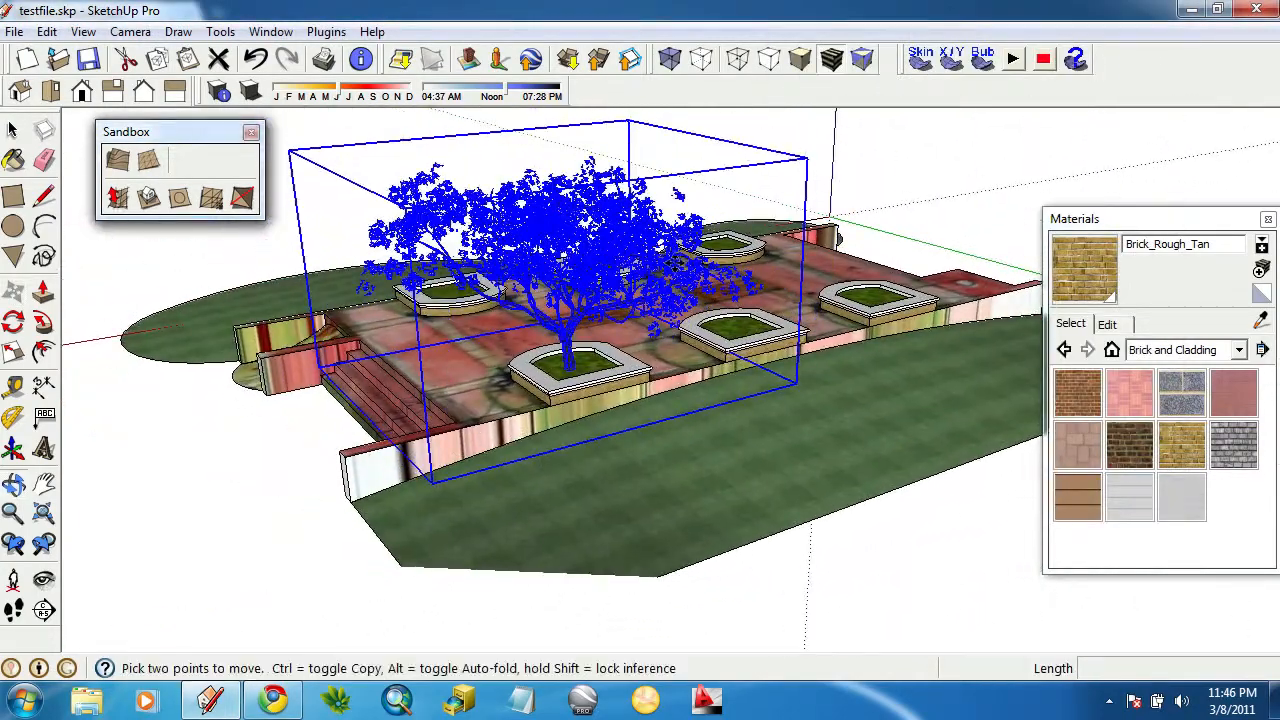
scroll(672, 262, "up", 3)
scroll(671, 263, "down", 3)
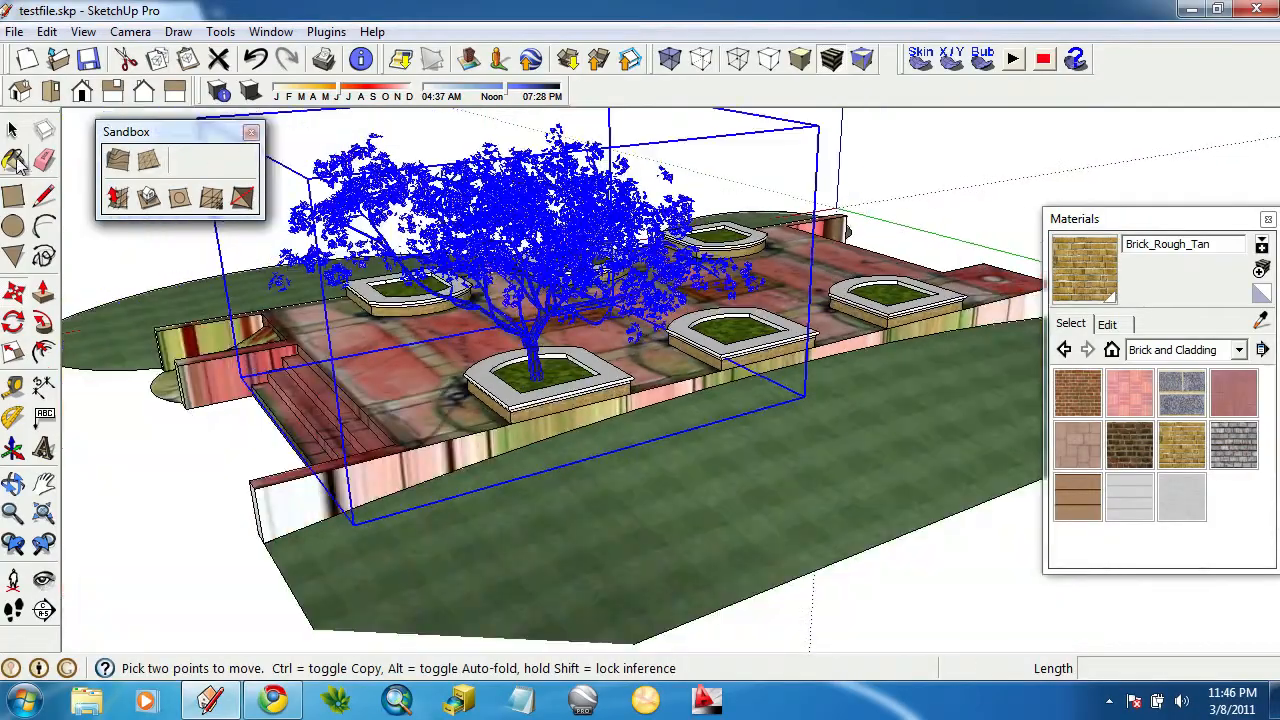
left_click(13, 131)
left_click(888, 196)
middle_click_drag(888, 196, 668, 351)
Erase the peach tree from the planter.
left_click(44, 160)
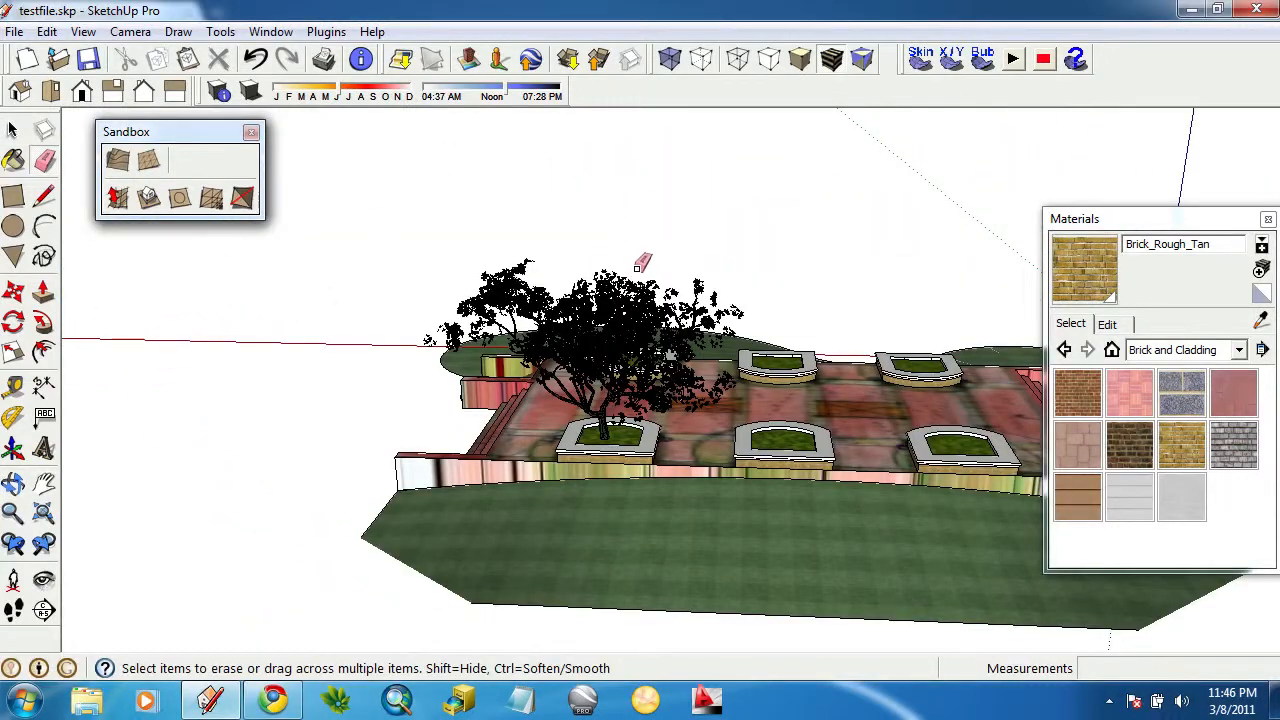
left_click(541, 288)
middle_click_drag(543, 286, 771, 523)
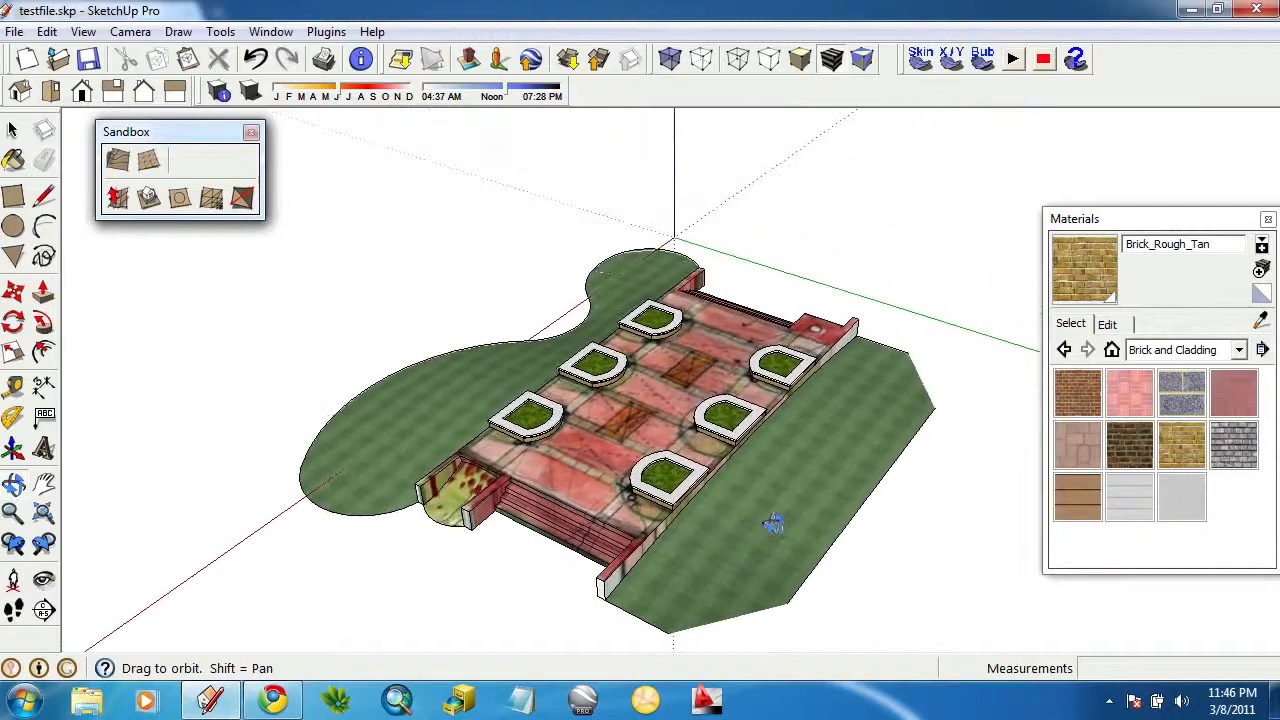
Search the component library for "face me tree" and pick the WANG Collection Tree 2D "Face-Me" Component.
scroll(766, 449, "up", 3)
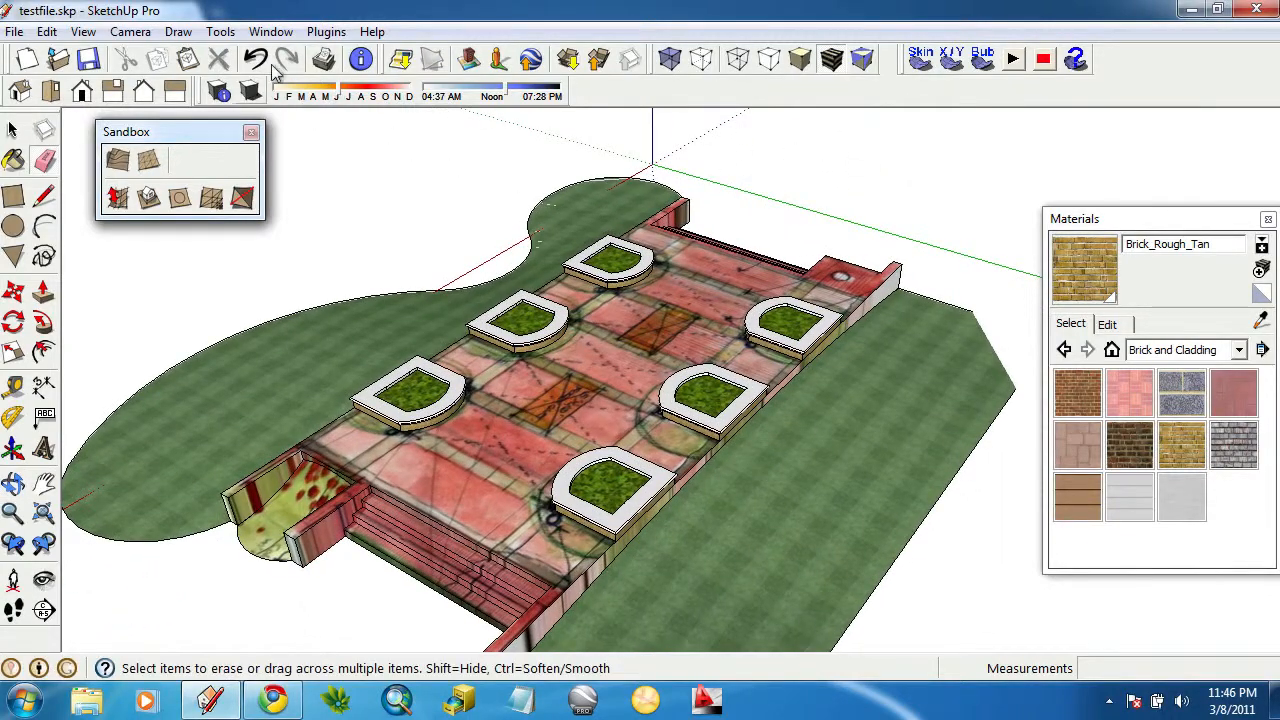
left_click(326, 31)
mouse_move(271, 31)
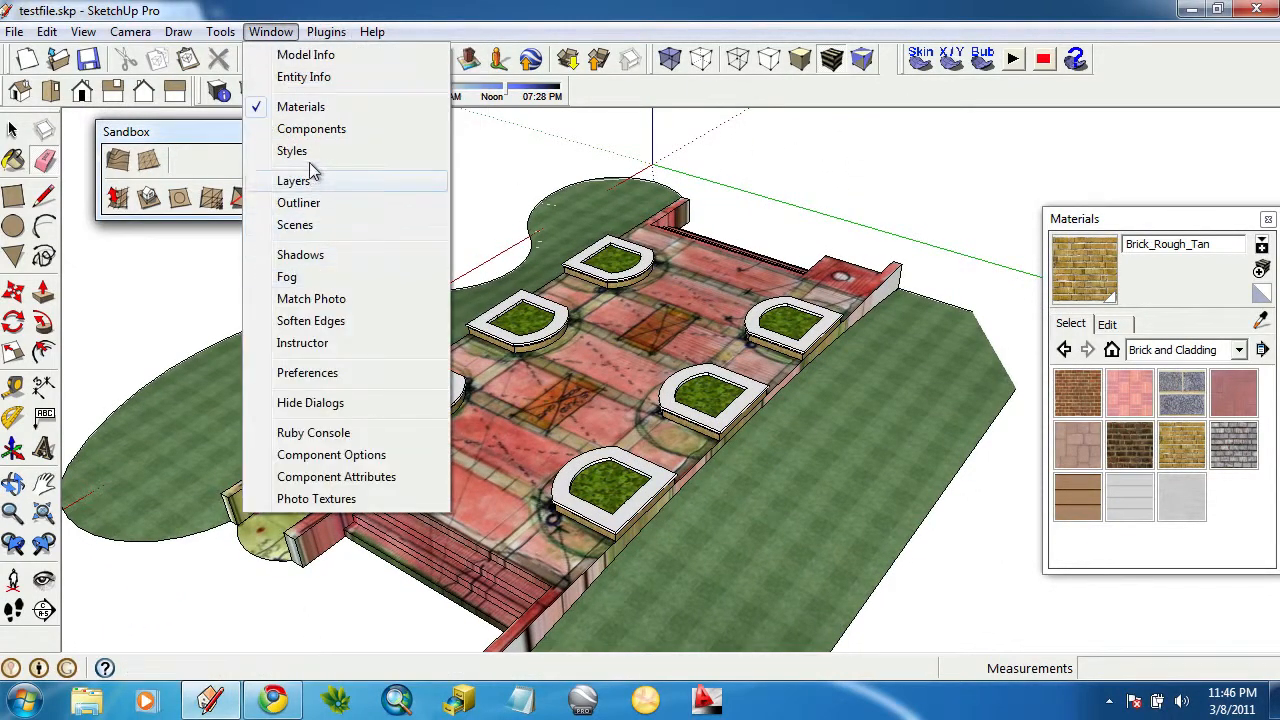
left_click(311, 128)
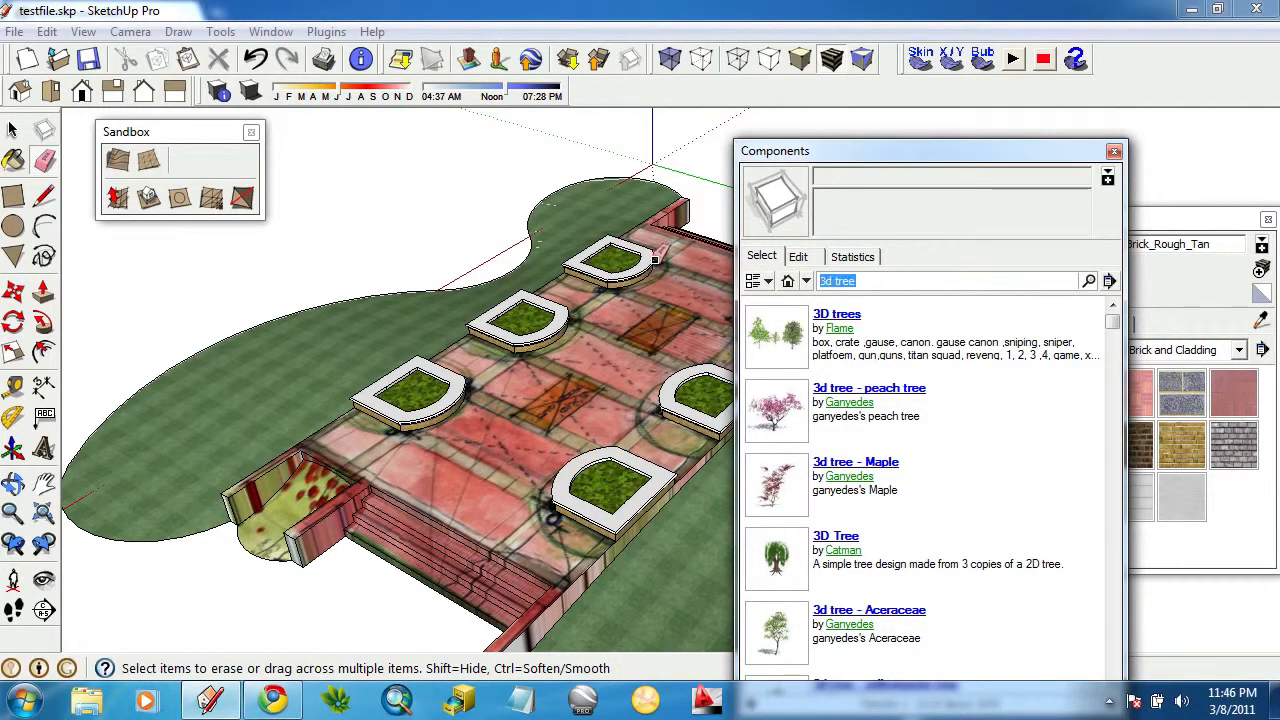
type("face me")
key("Return")
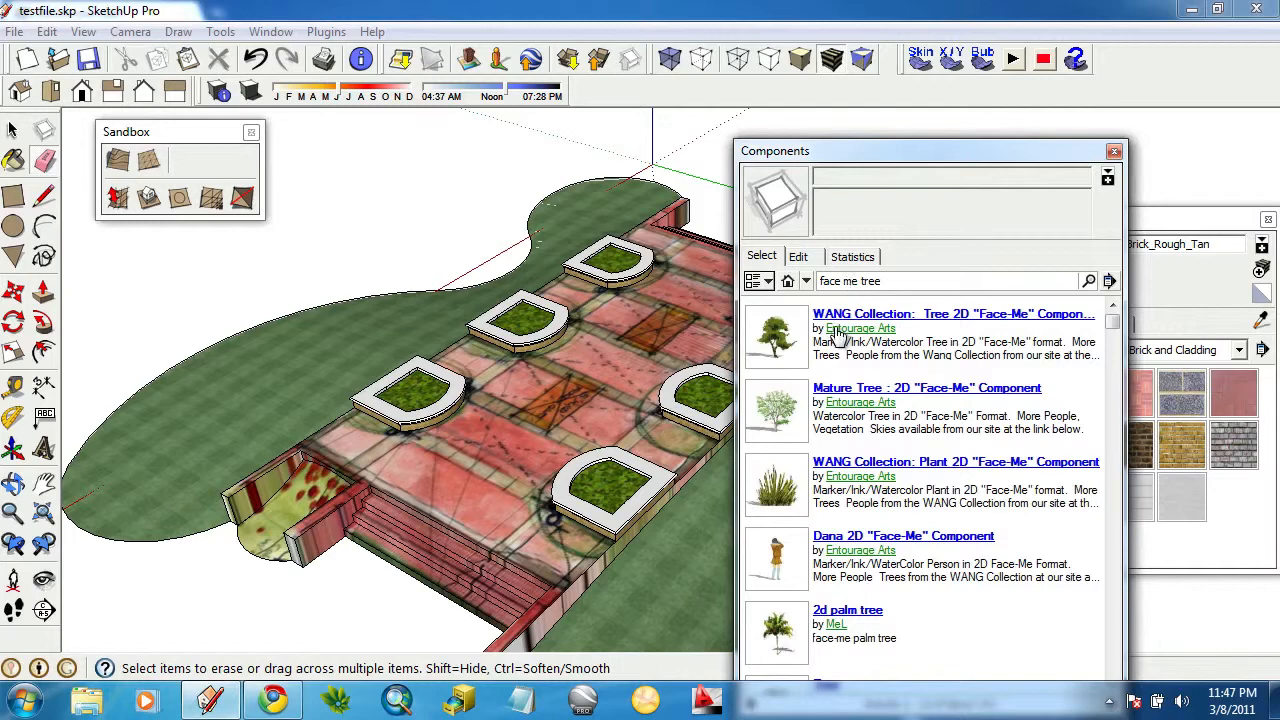
left_click(838, 338)
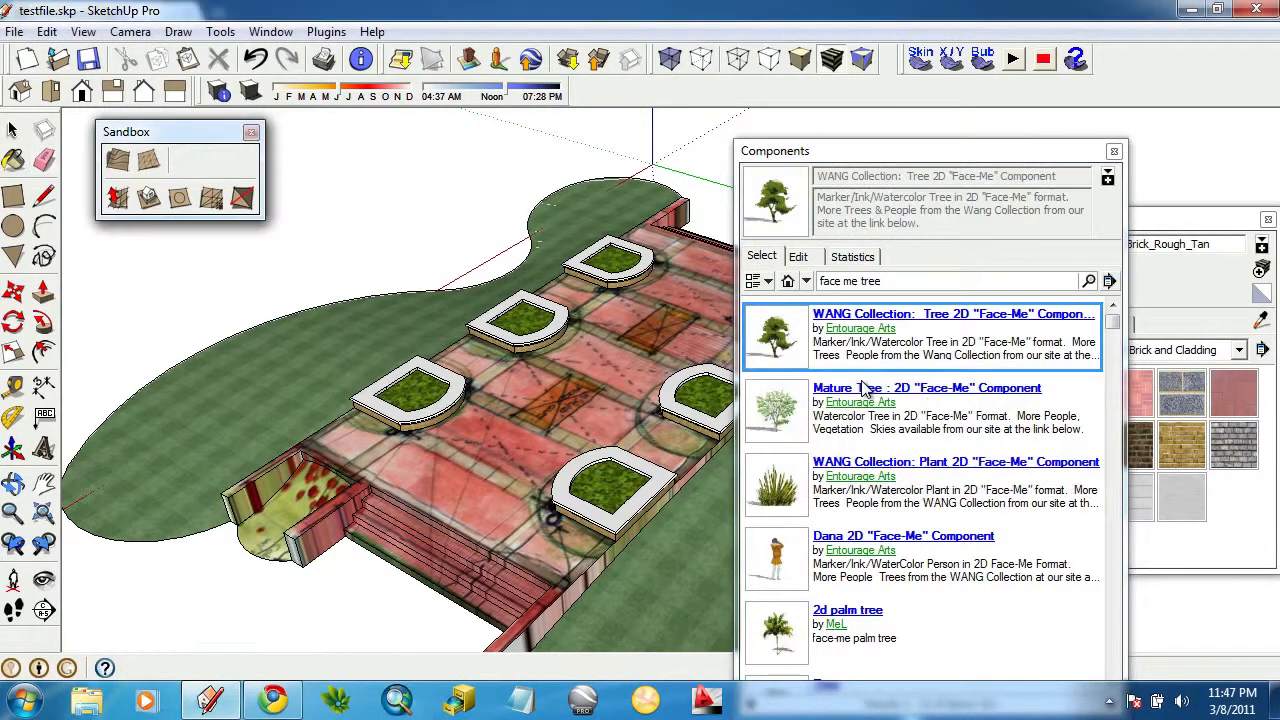
left_click(777, 351)
Place the face-me tree in the planter bed nearest the stairs on the wall side, and close the component library.
scroll(613, 486, "up", 3)
middle_click_drag(613, 486, 152, 417)
left_click(604, 470)
scroll(604, 470, "down", 2)
scroll(154, 417, "down", 2)
middle_click_drag(440, 330, 920, 170)
left_click(1114, 151)
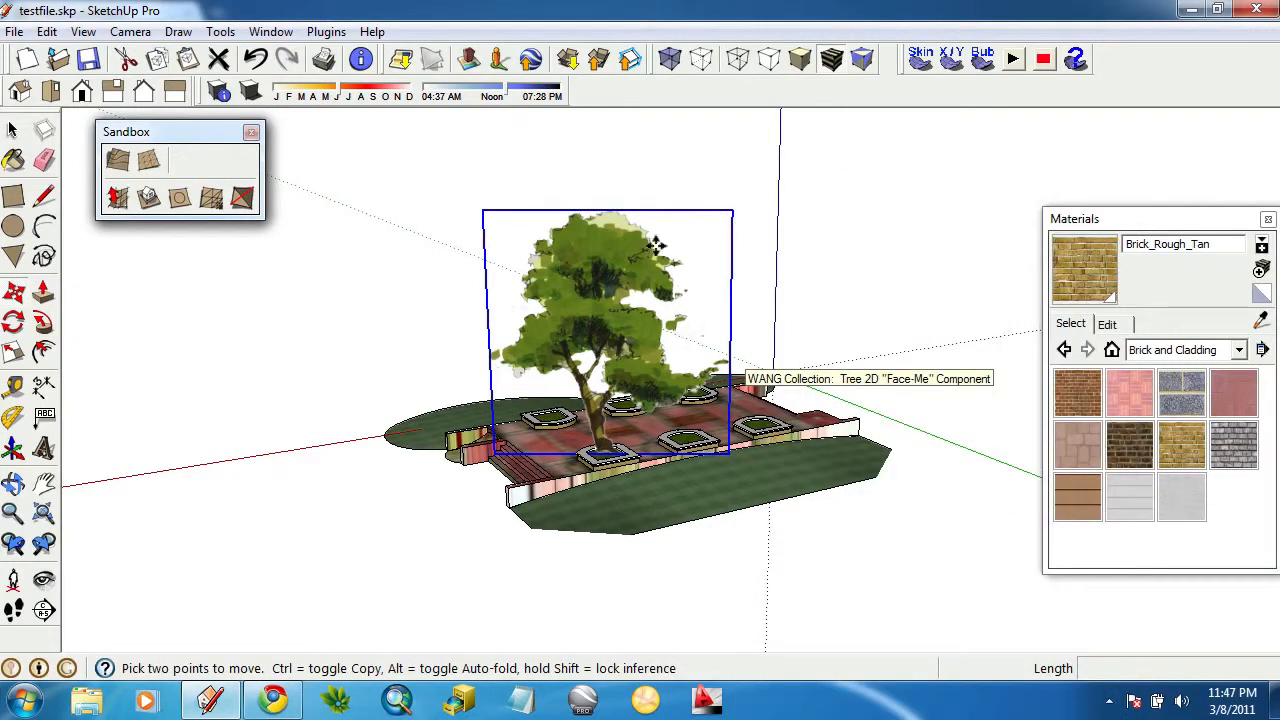
Delete the 2D Face-Me tree standing on the corner planter of the plaza.
middle_click_drag(656, 245, 694, 357)
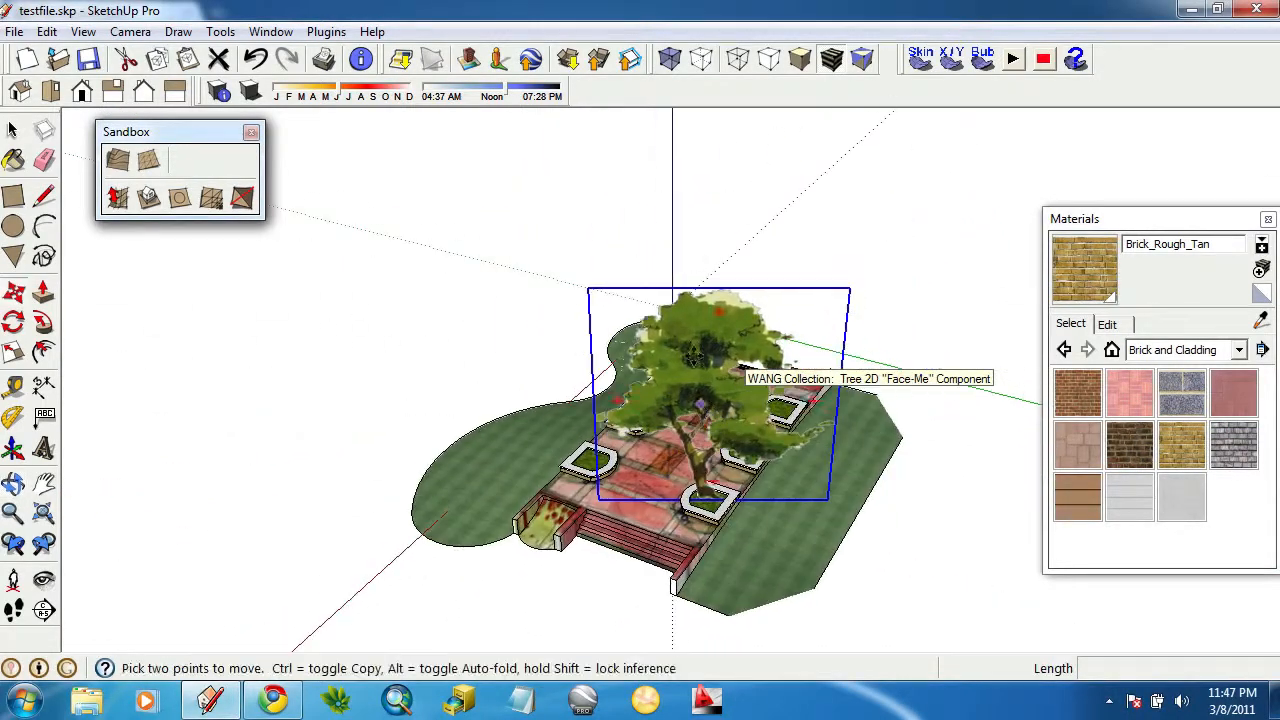
key("space")
left_click(530, 170)
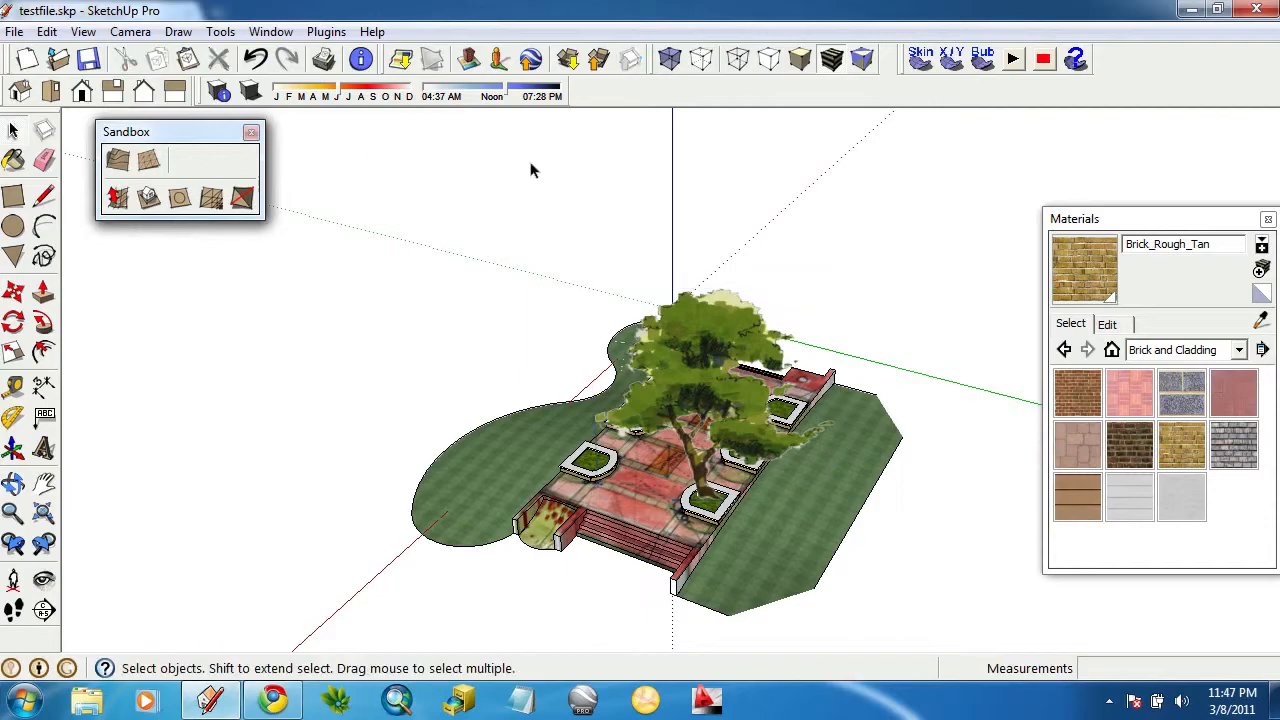
mouse_move(835, 305)
middle_mouse_down()
mouse_move(590, 303)
mouse_move(829, 337)
mouse_move(349, 314)
mouse_move(223, 331)
mouse_move(157, 218)
mouse_move(497, 317)
mouse_move(720, 350)
mouse_move(731, 360)
mouse_move(649, 429)
mouse_move(712, 432)
mouse_move(680, 366)
mouse_move(783, 371)
mouse_move(731, 218)
mouse_move(734, 266)
mouse_move(737, 206)
mouse_move(715, 127)
mouse_move(560, 190)
mouse_move(250, 228)
middle_mouse_up()
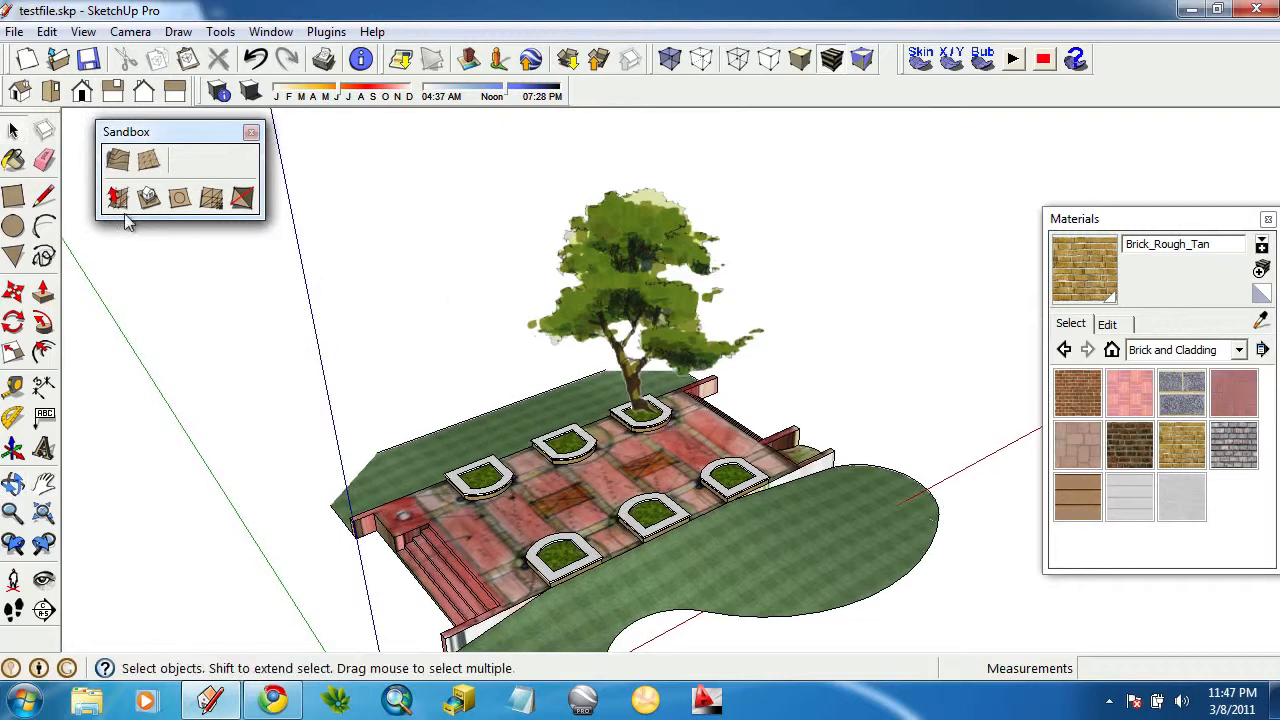
left_click(45, 162)
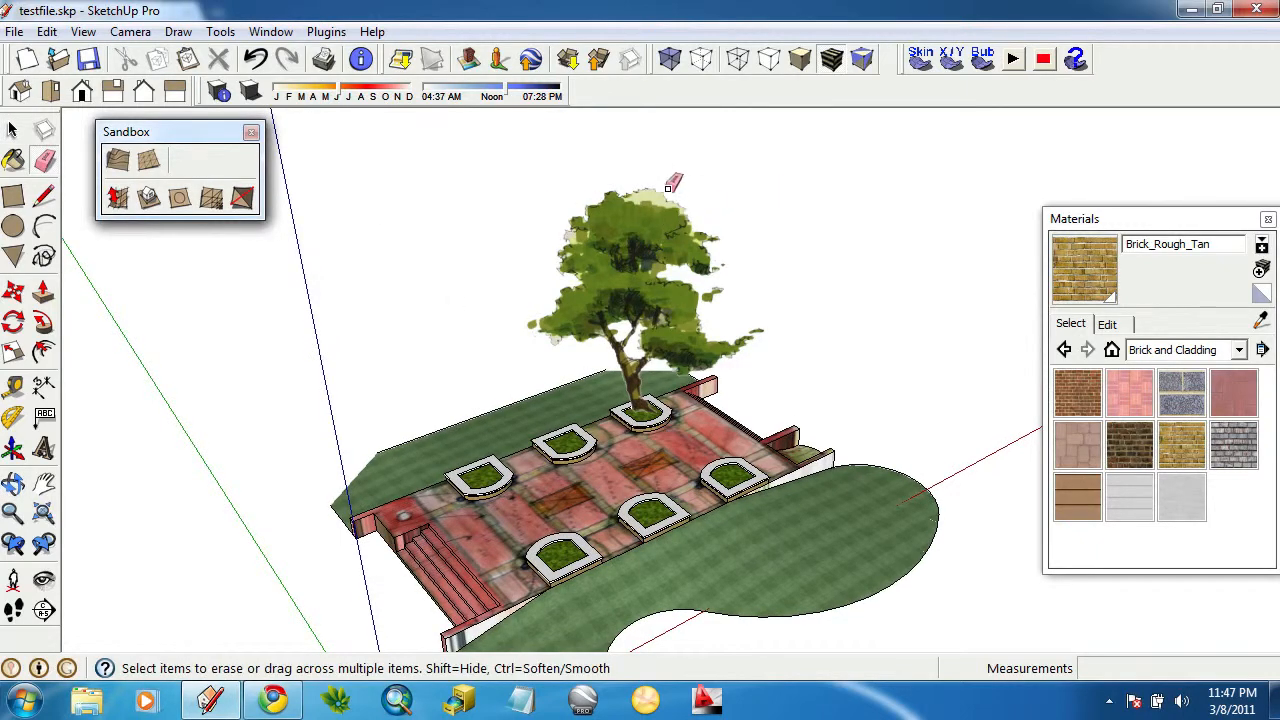
left_click(12, 130)
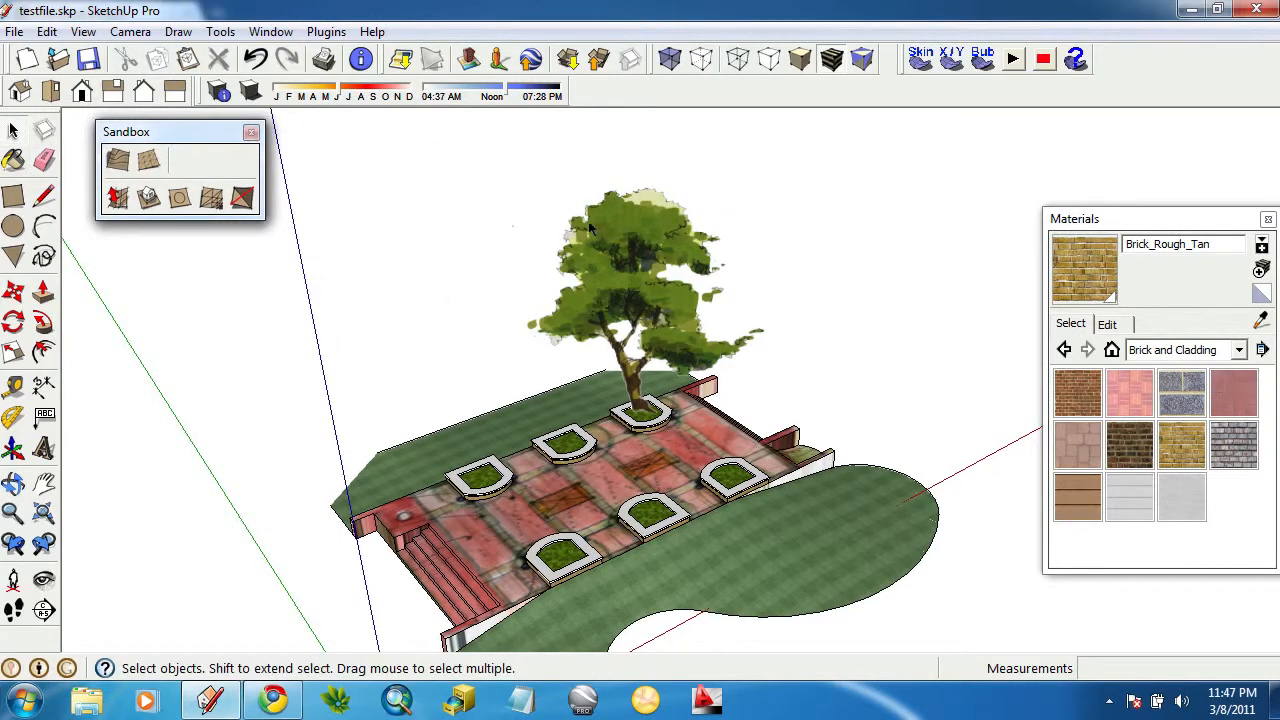
left_click(597, 232)
key("Delete")
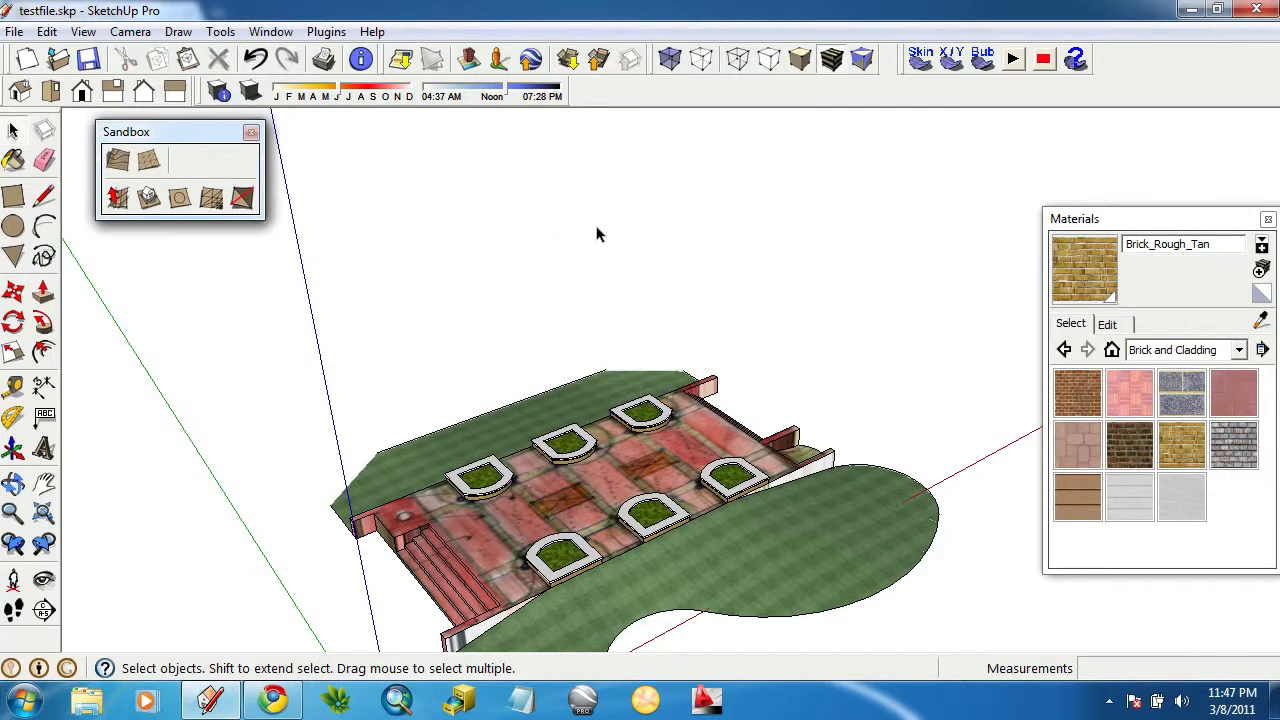
Draw a rectangle on the ground beyond the plaza, beside the red axis, and Push/Pull it up into a tall box.
scroll(590, 305, "down", 2)
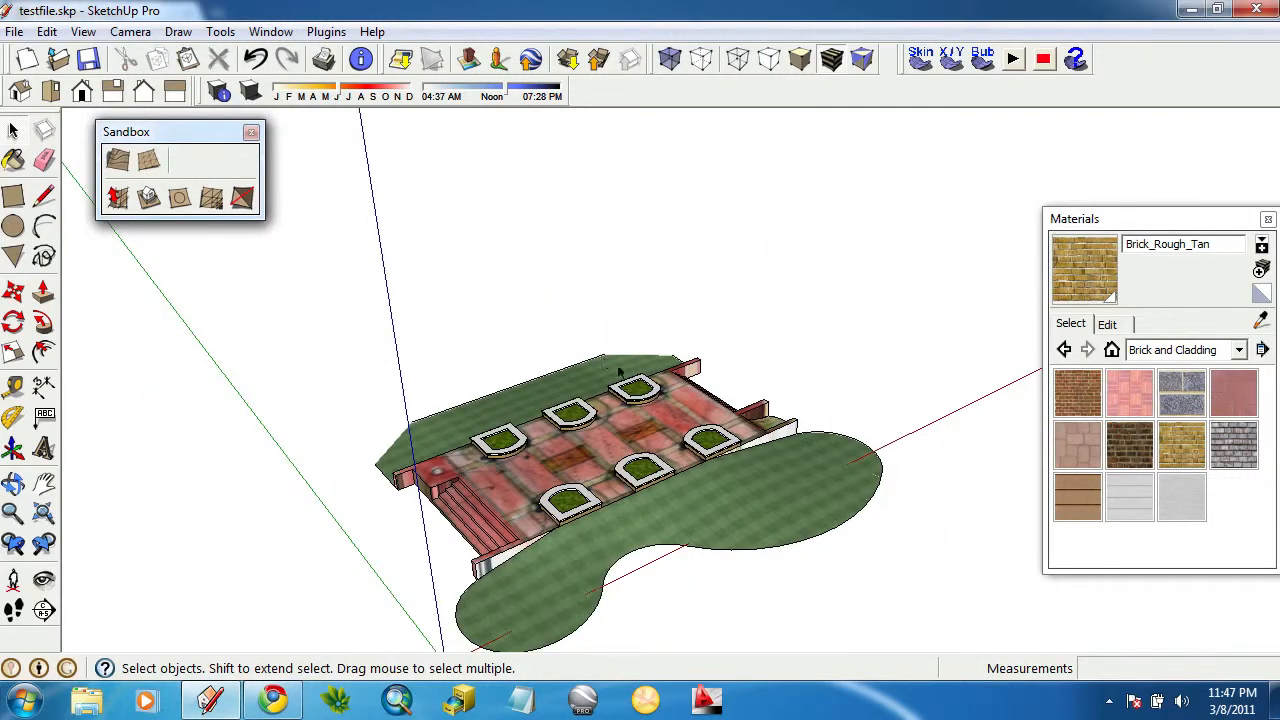
middle_click_drag(620, 372, 512, 438)
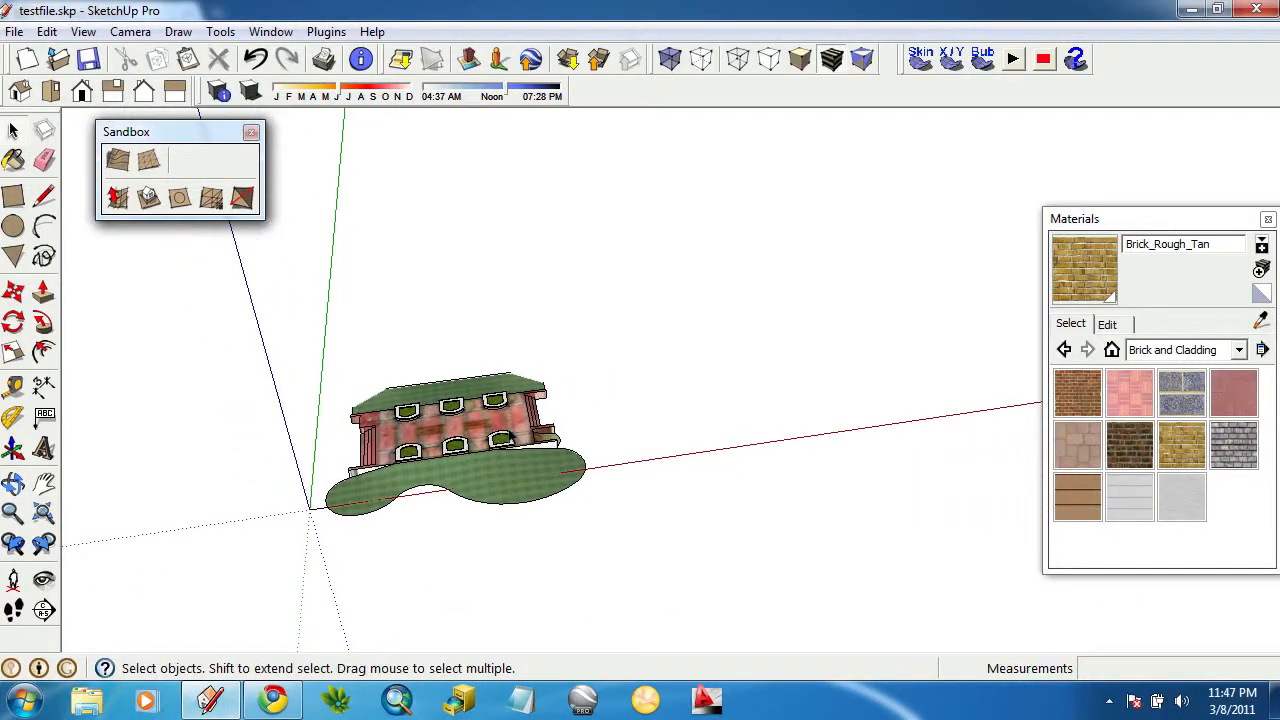
scroll(501, 438, "down", 1)
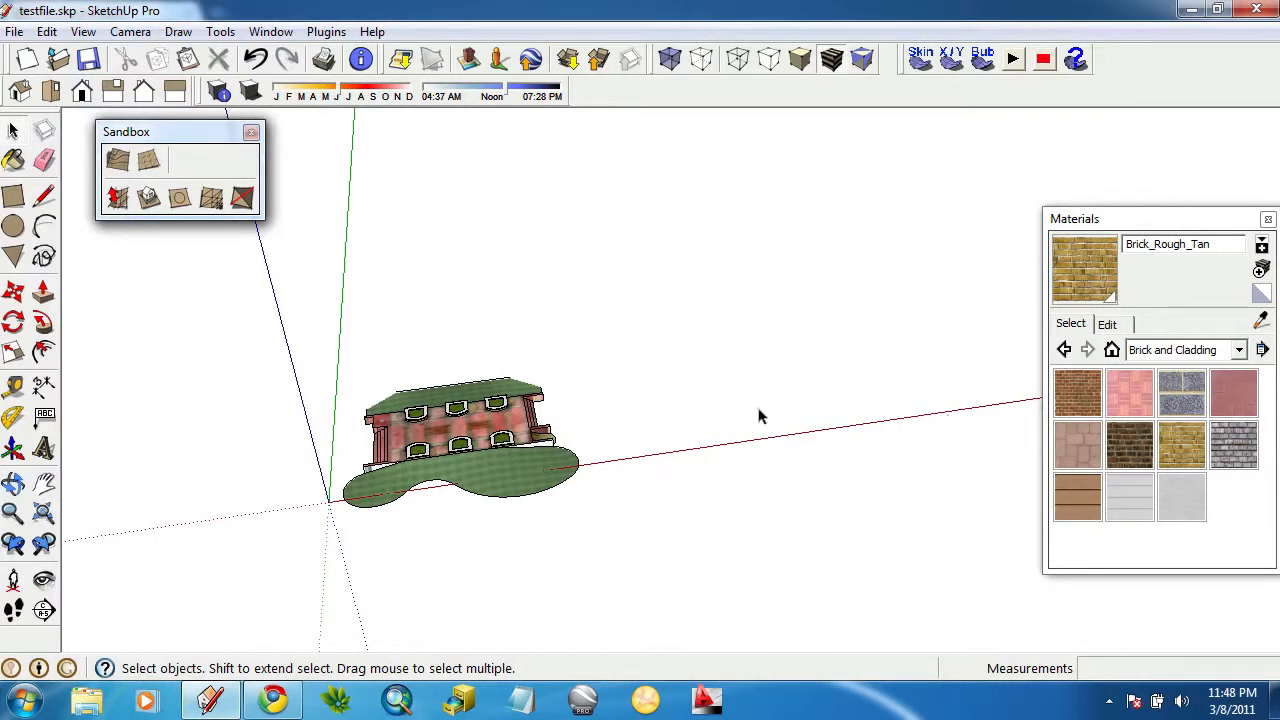
middle_click_drag(758, 416, 668, 384)
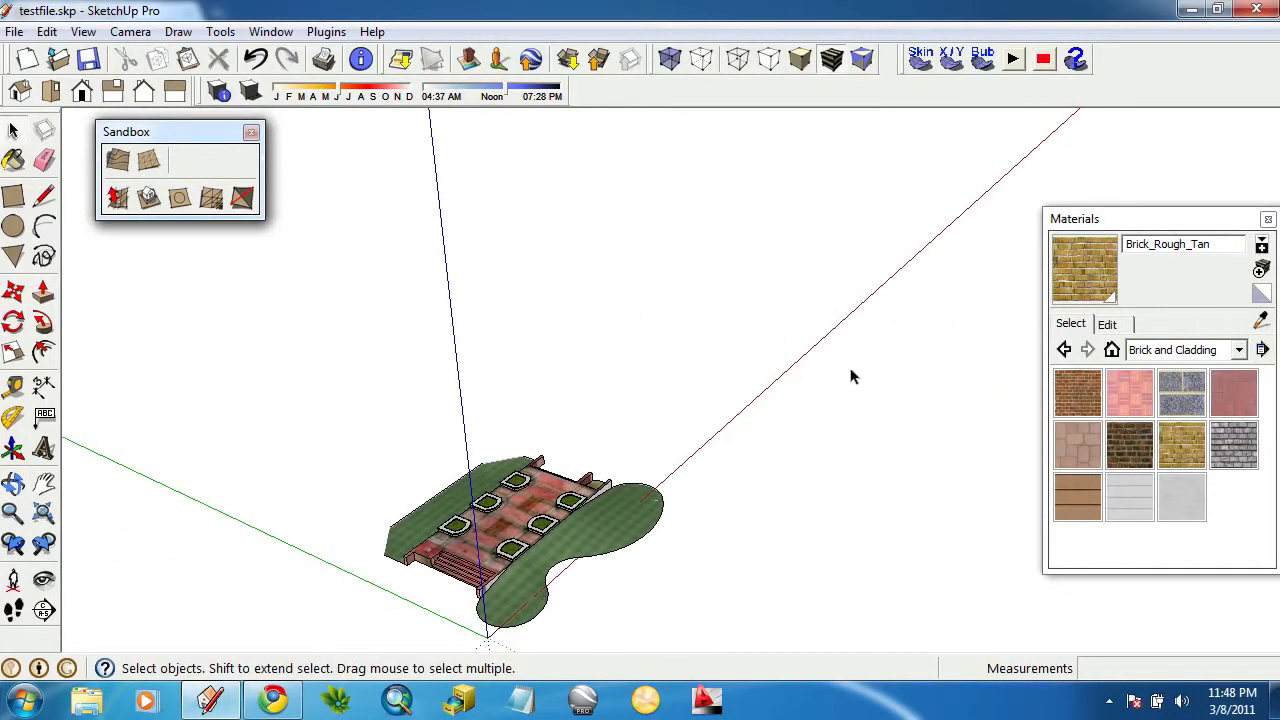
middle_click_drag(676, 505, 586, 514)
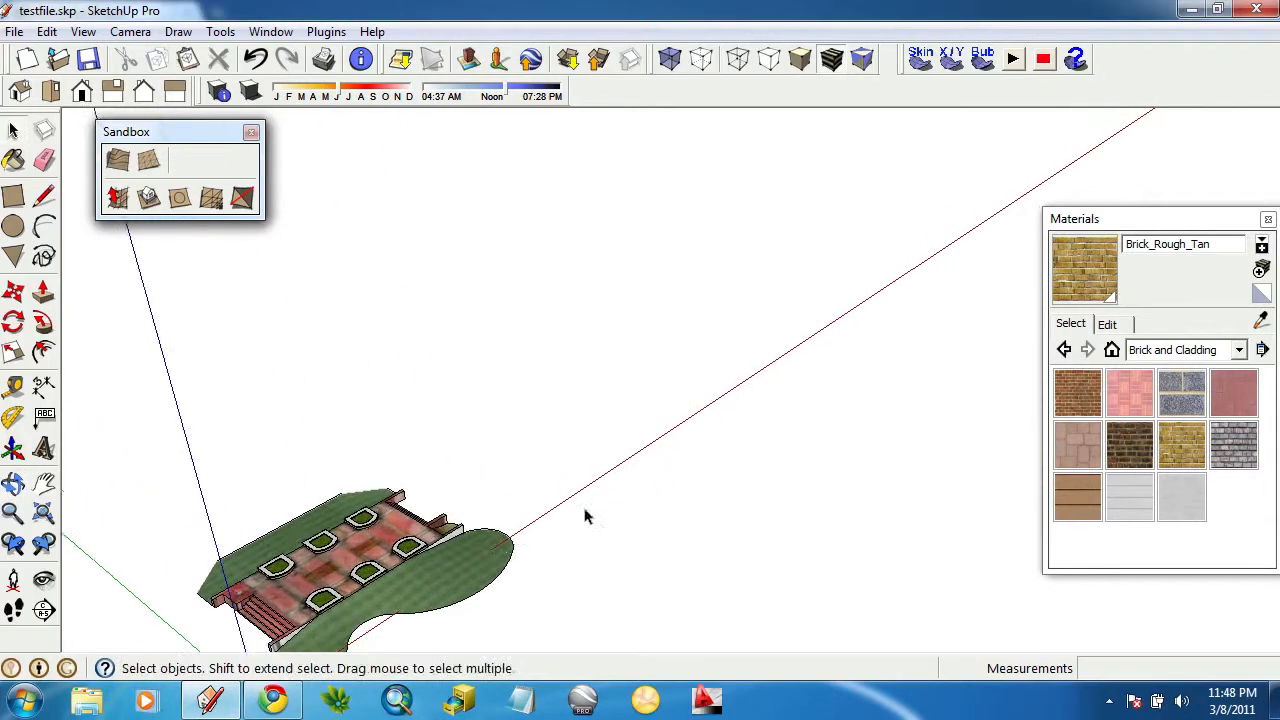
left_click(14, 200)
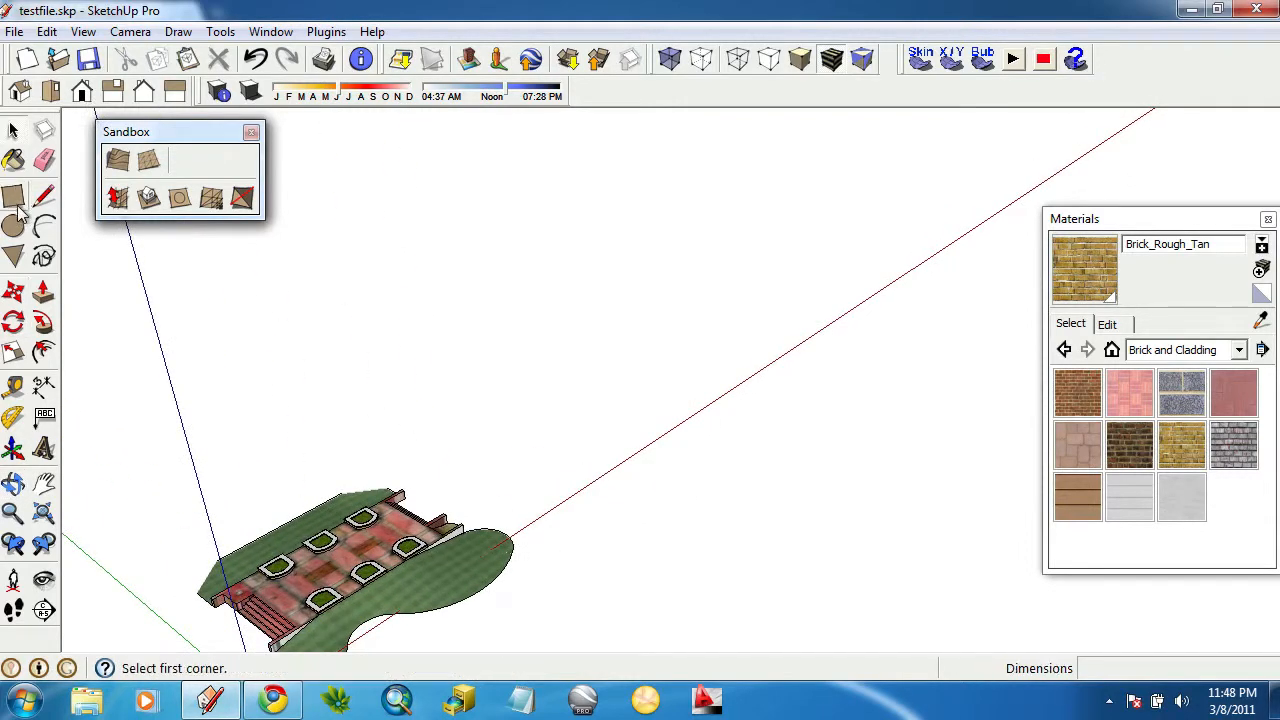
left_click(712, 298)
left_click(648, 440)
key("p")
left_click(655, 420)
left_click(674, 249)
Draw a circle of about 18' 6 1/2" radius on the box's long vertical face as the tree crown.
key("o")
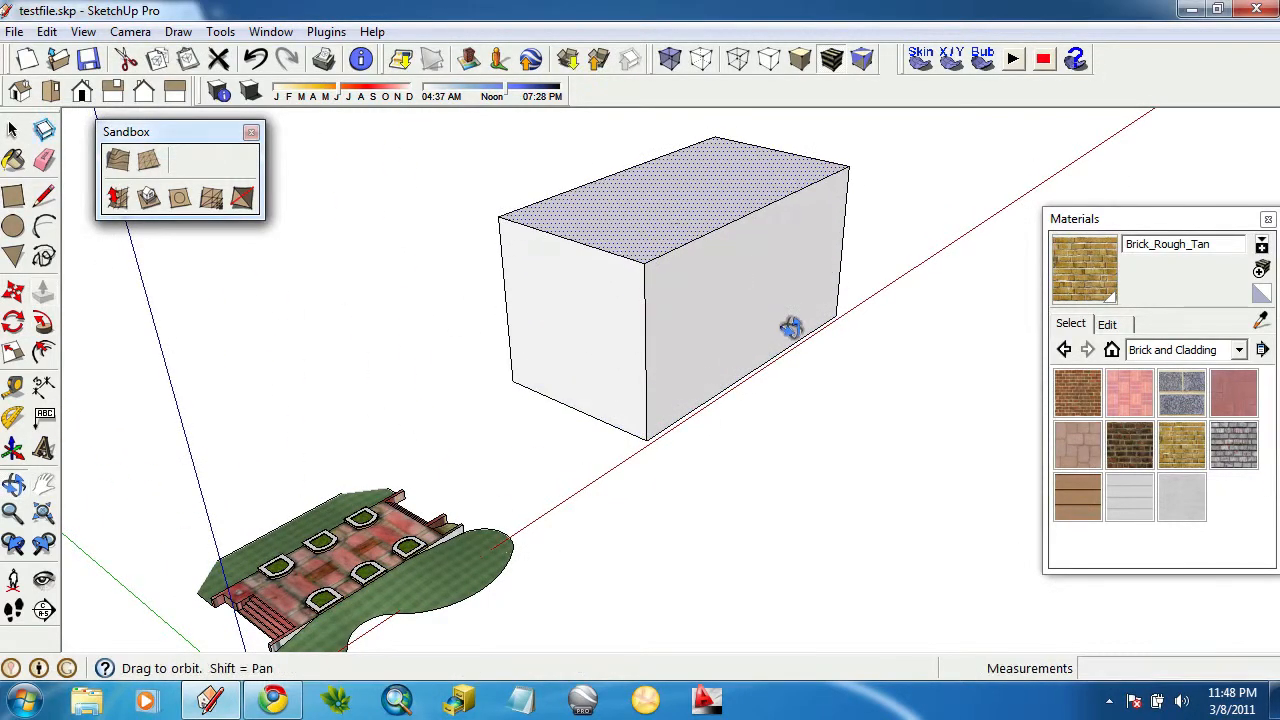
left_click_drag(790, 328, 313, 314)
left_click(12, 226)
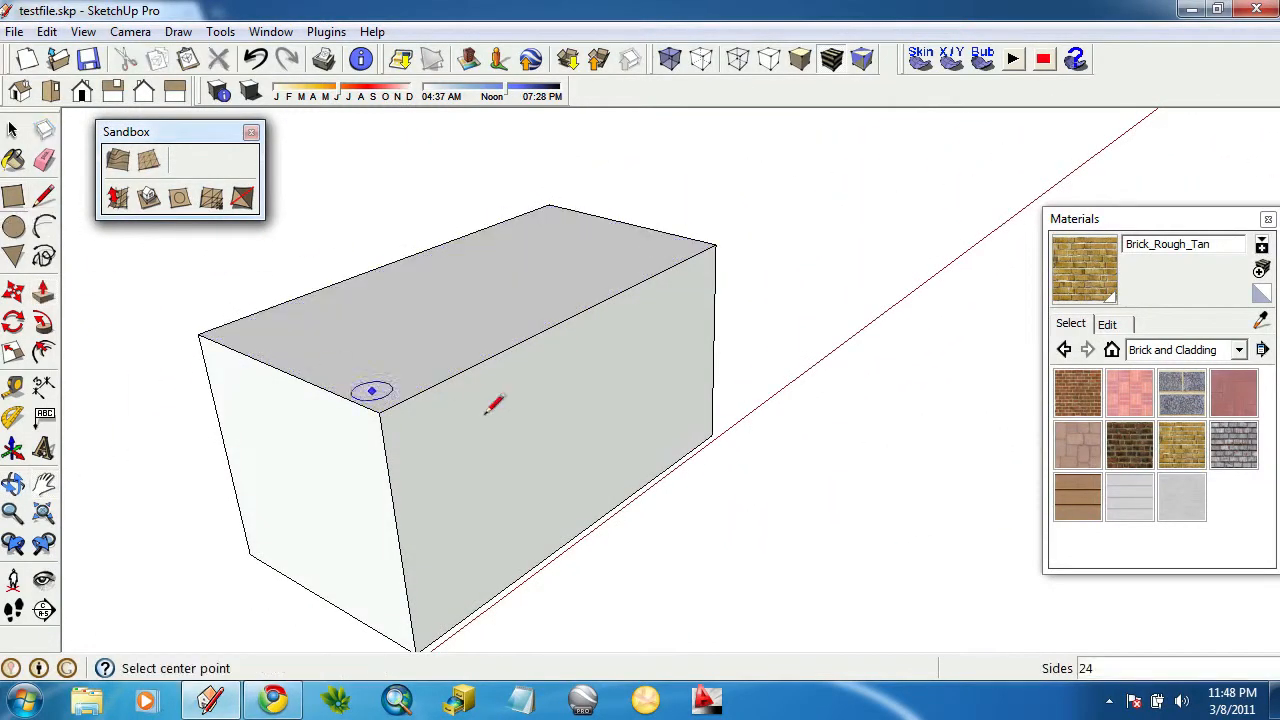
left_click(524, 436)
left_click(536, 397)
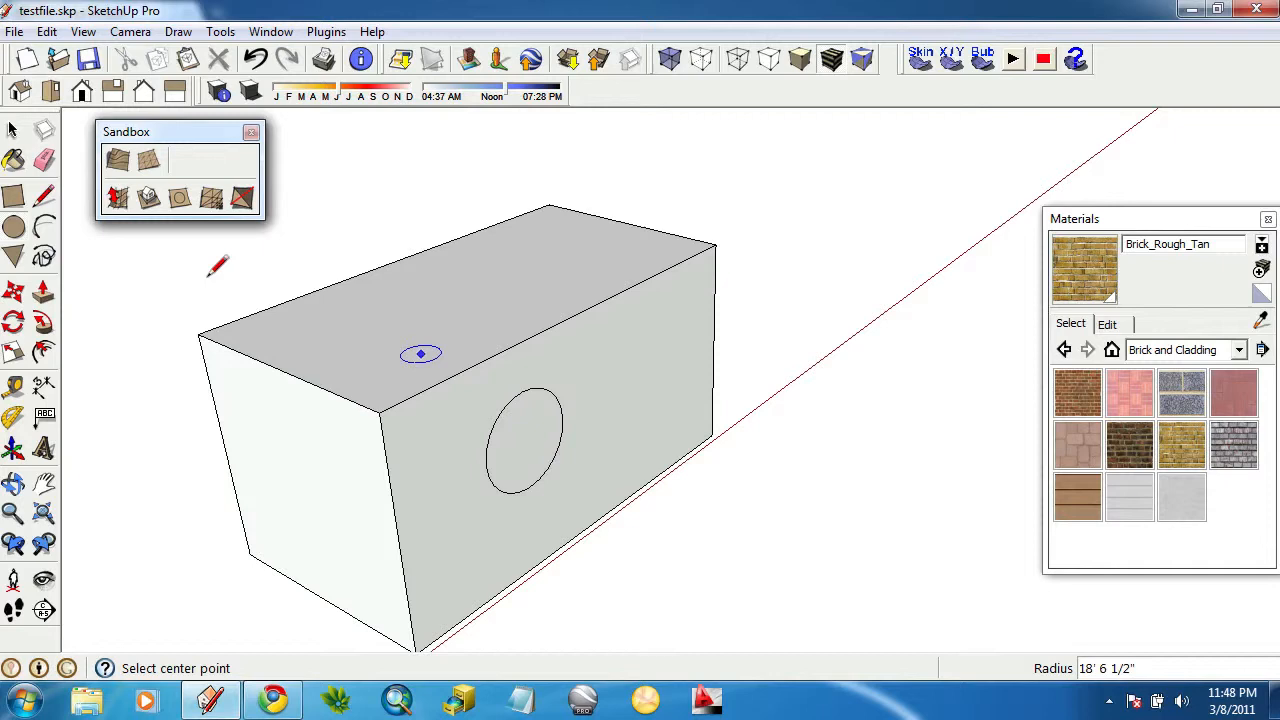
Draw a trunk line from the circle's lower edge to the base of the face, with a slanted branch on each side.
left_click(43, 197)
scroll(591, 460, "up", 3)
left_click(503, 497)
scroll(500, 505, "down", 2)
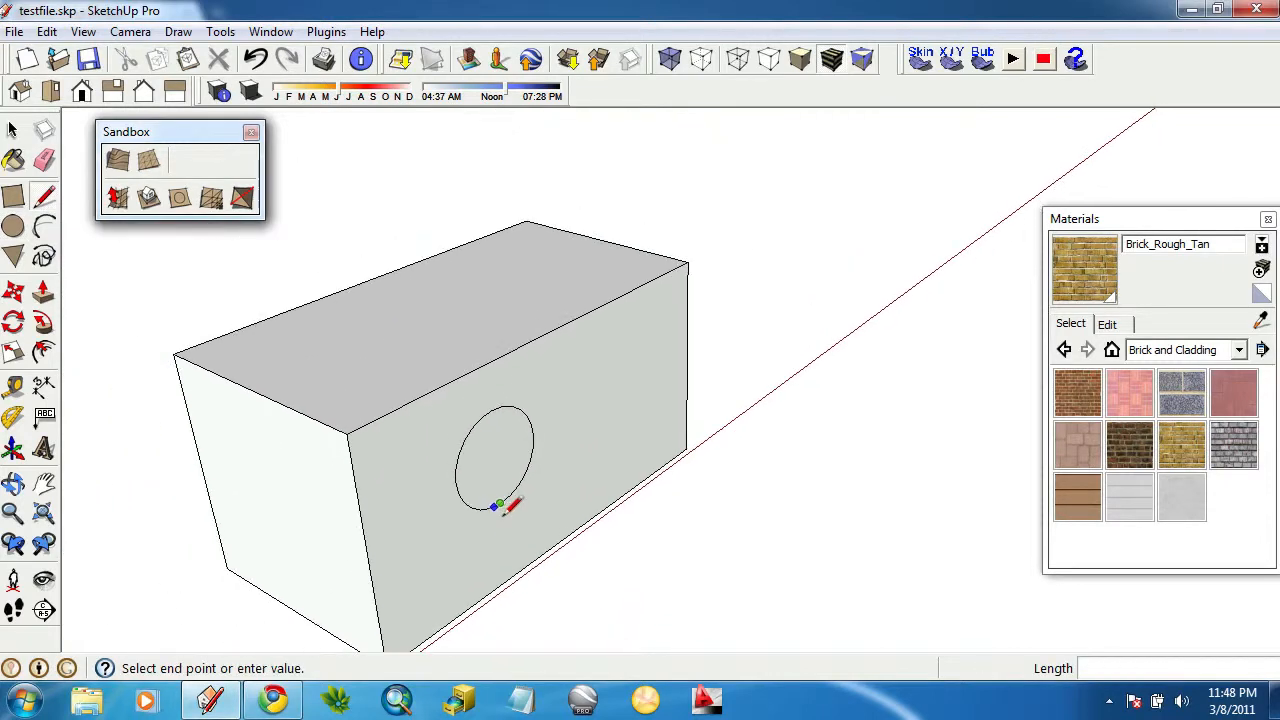
scroll(500, 524, "up", 2)
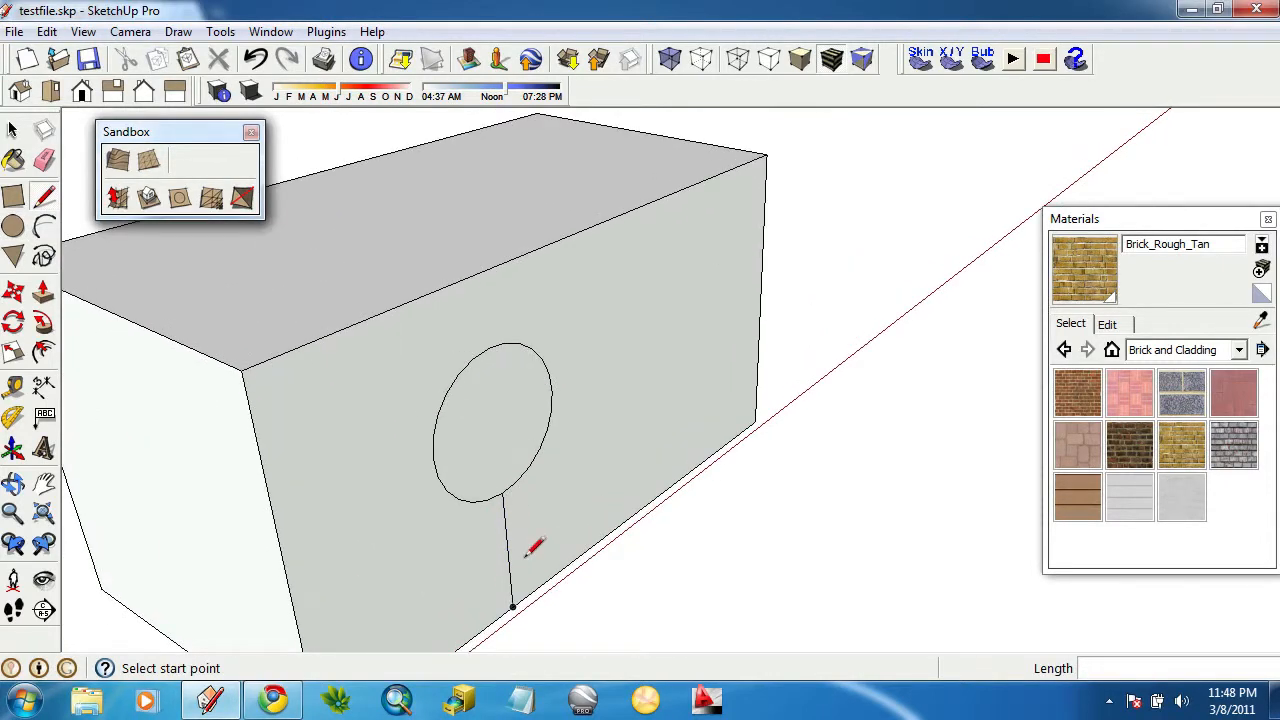
scroll(480, 497, "up", 3)
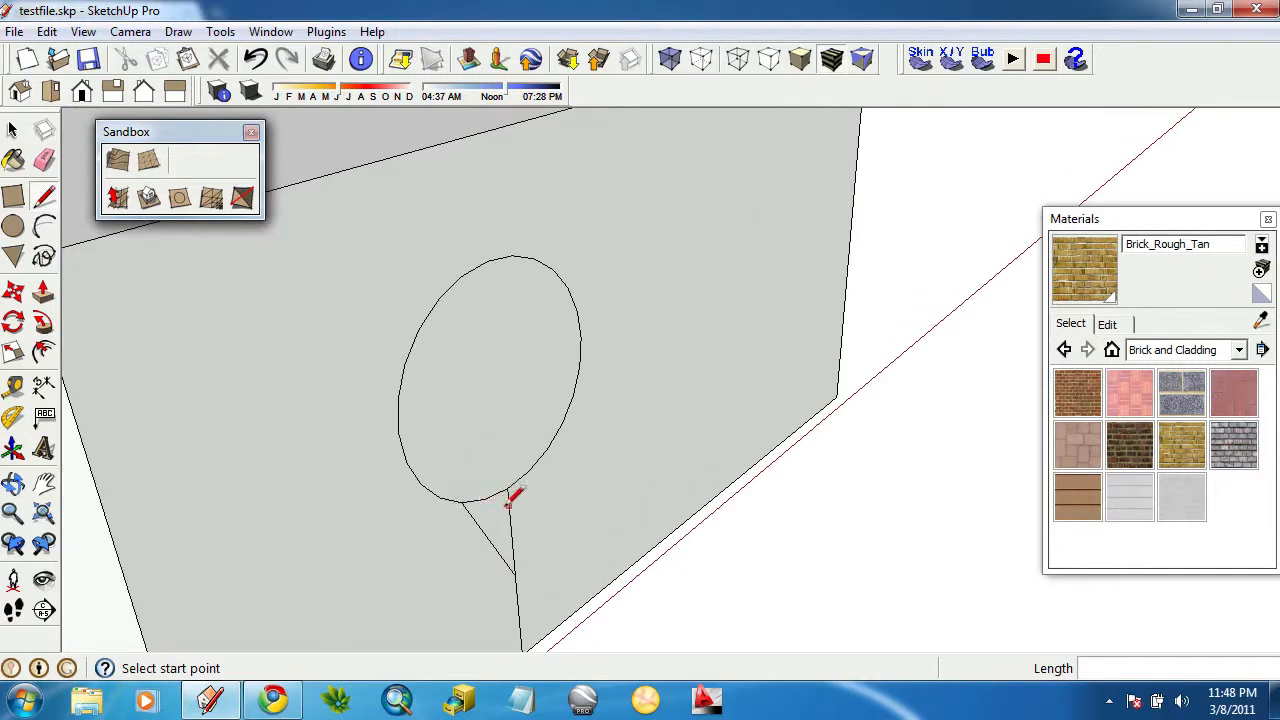
left_click(508, 482)
left_click(537, 458)
Erase all edges of the box so that only the flat tree outline with its crown, trunk and branches is left.
scroll(680, 416, "down", 3)
mouse_move(682, 416)
middle_mouse_down()
mouse_move(693, 419)
mouse_move(449, 330)
mouse_move(398, 322)
mouse_move(390, 342)
middle_mouse_up()
scroll(388, 338, "down", 2)
key("e")
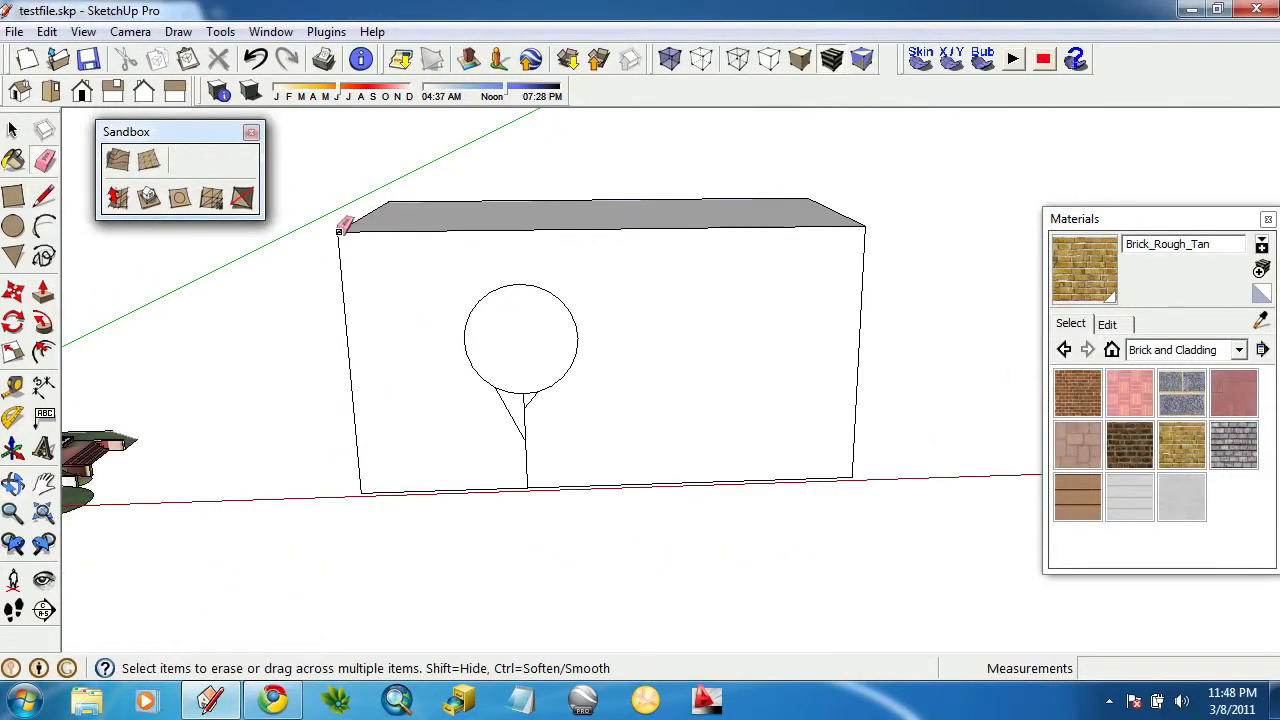
left_click_drag(340, 229, 557, 211)
mouse_move(810, 190)
left_mouse_down()
mouse_move(842, 215)
mouse_move(854, 374)
mouse_move(836, 398)
mouse_move(354, 446)
left_mouse_up()
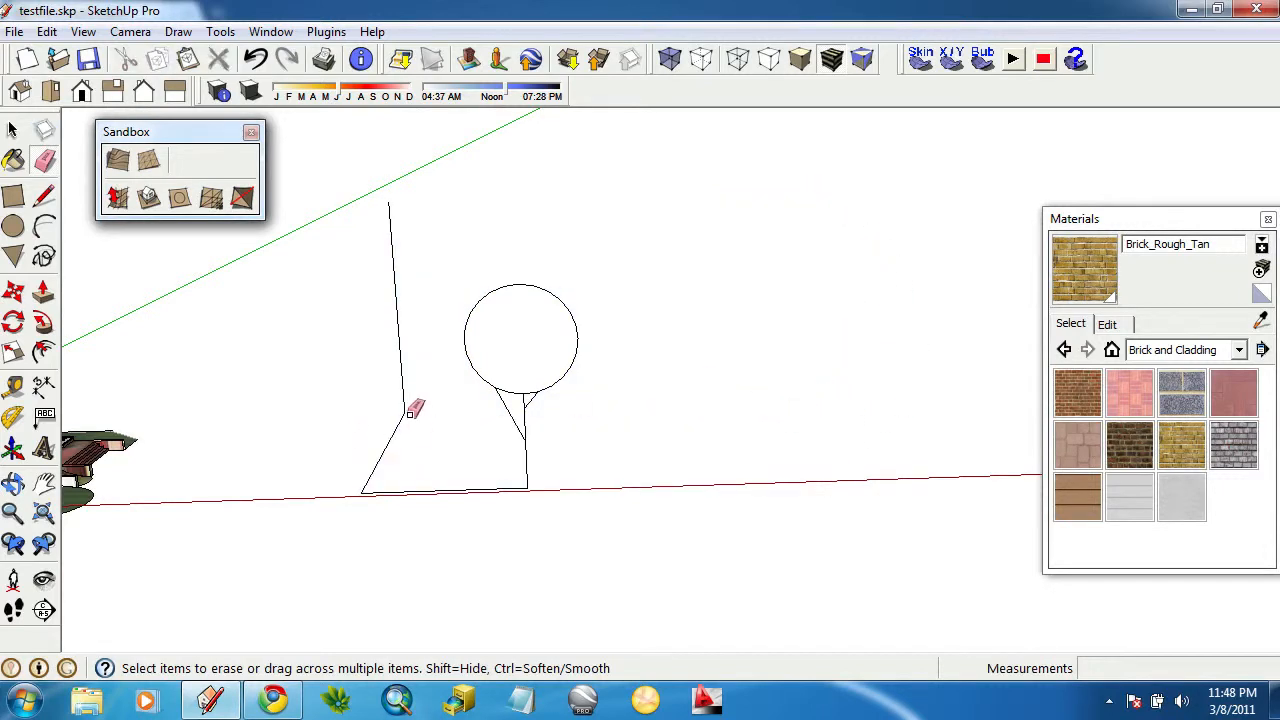
left_click_drag(409, 413, 398, 497)
left_click_drag(360, 412, 356, 416)
scroll(294, 510, "down", 2)
middle_click_drag(294, 510, 193, 295)
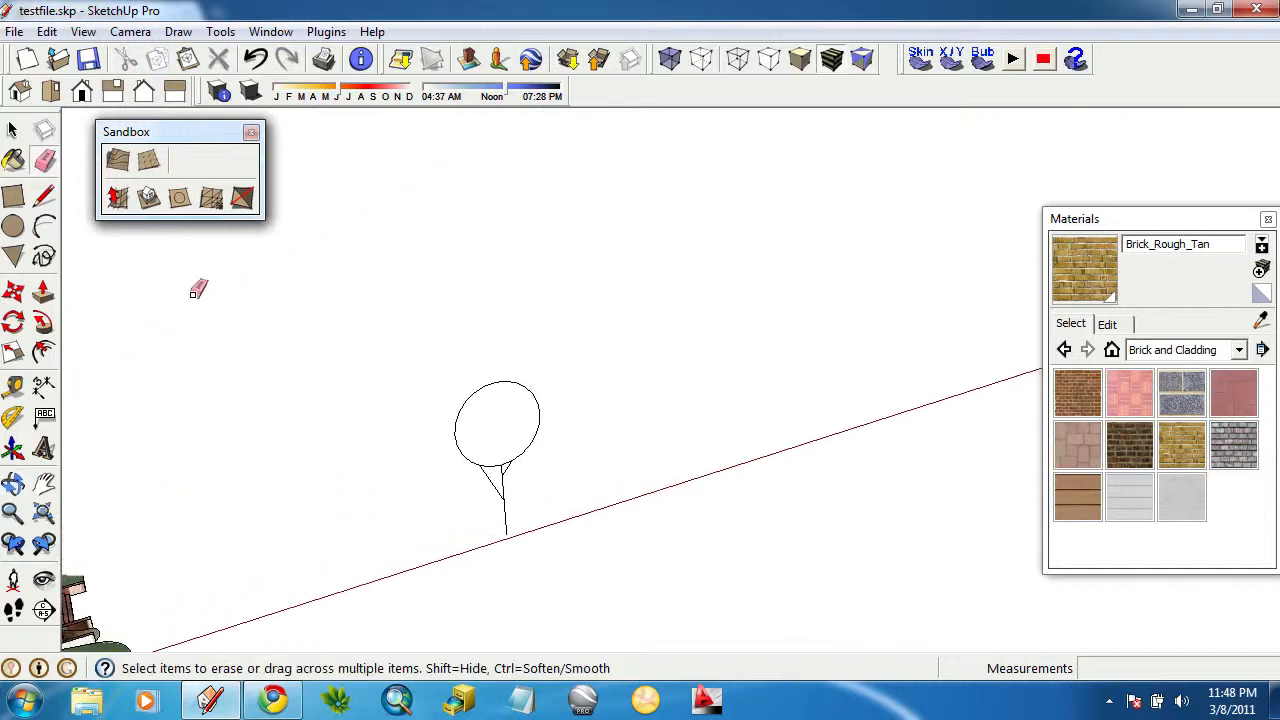
Make the whole tree outline a component with Always face camera and Shadows face sun enabled, replacing the selection.
left_click(13, 131)
left_click_drag(530, 461, 658, 624)
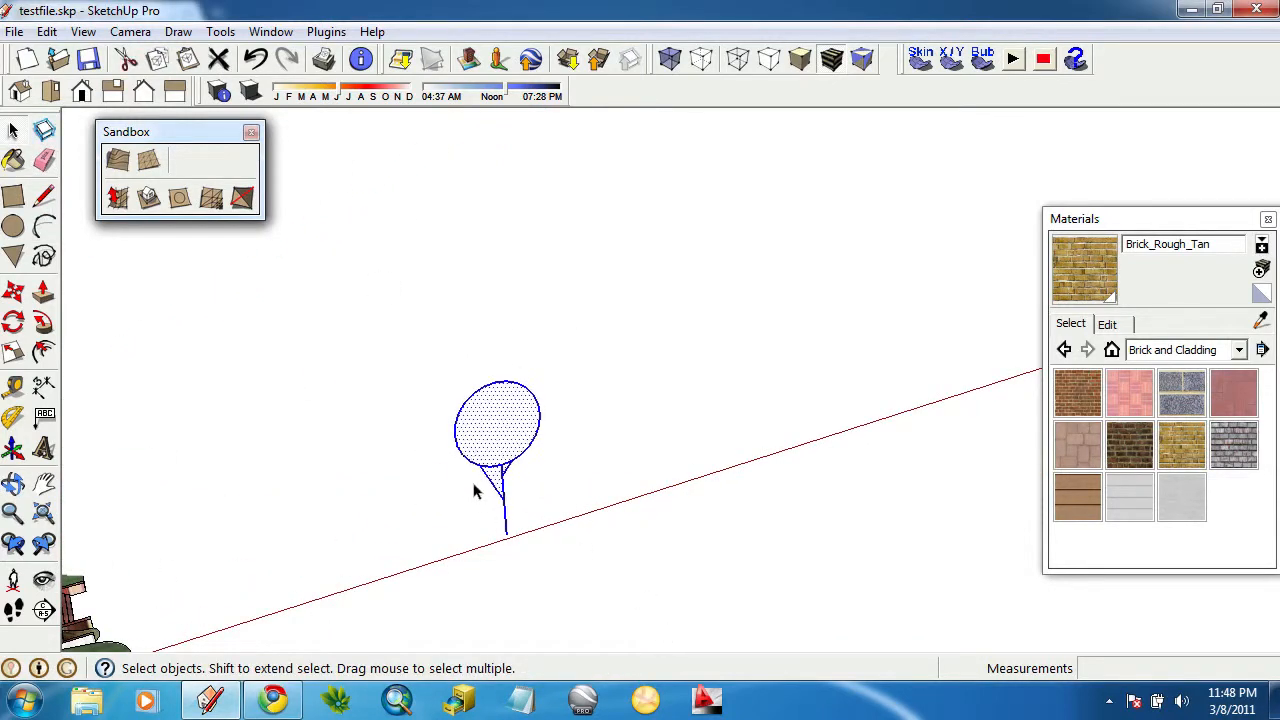
right_click(486, 432)
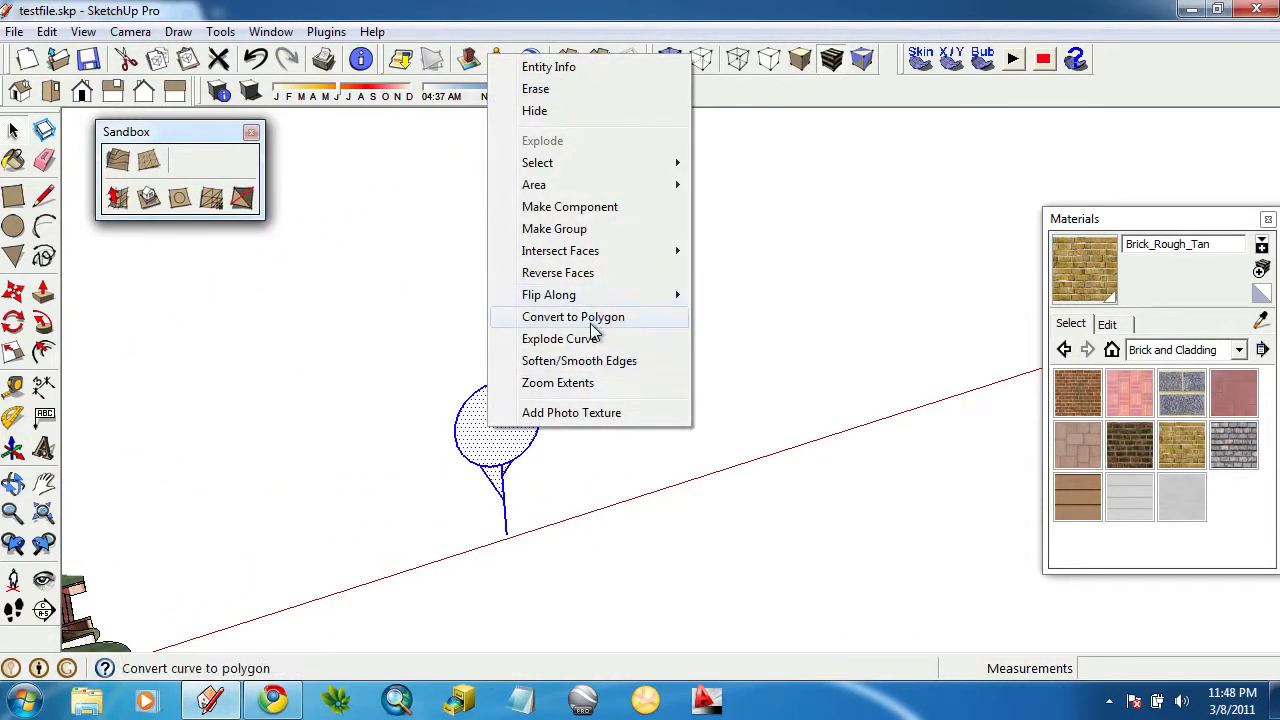
mouse_move(607, 305)
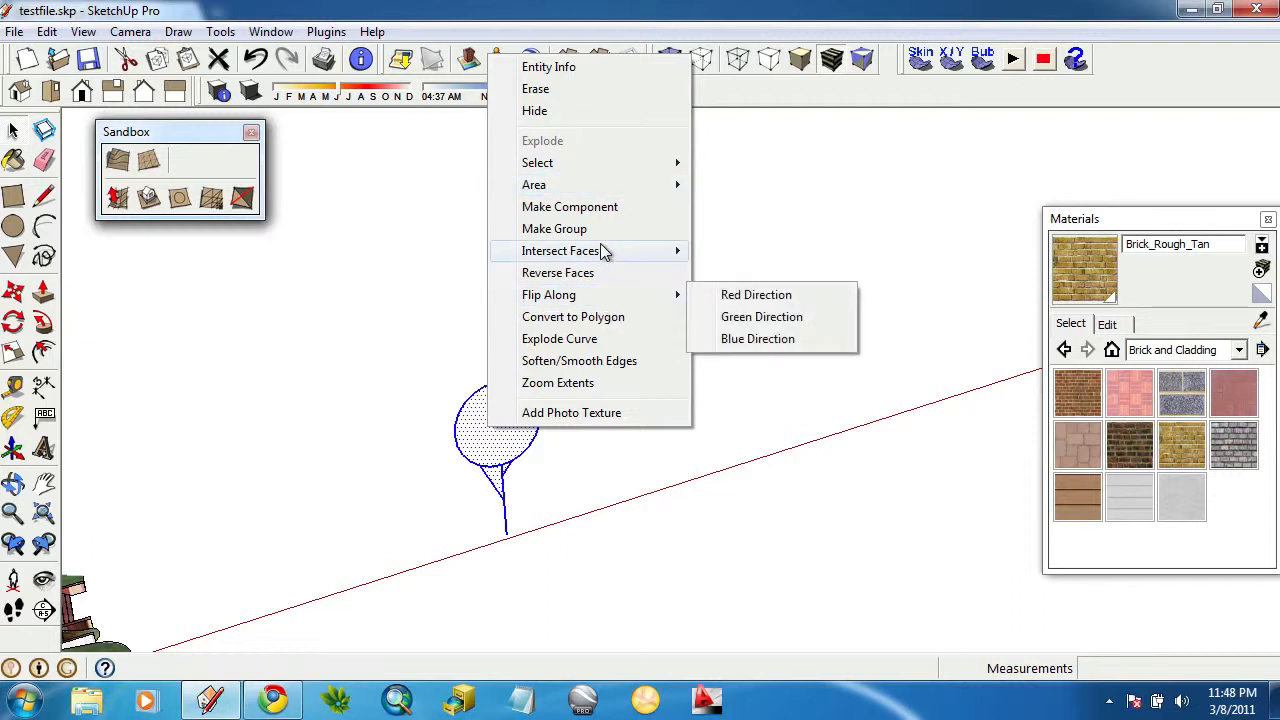
left_click(595, 212)
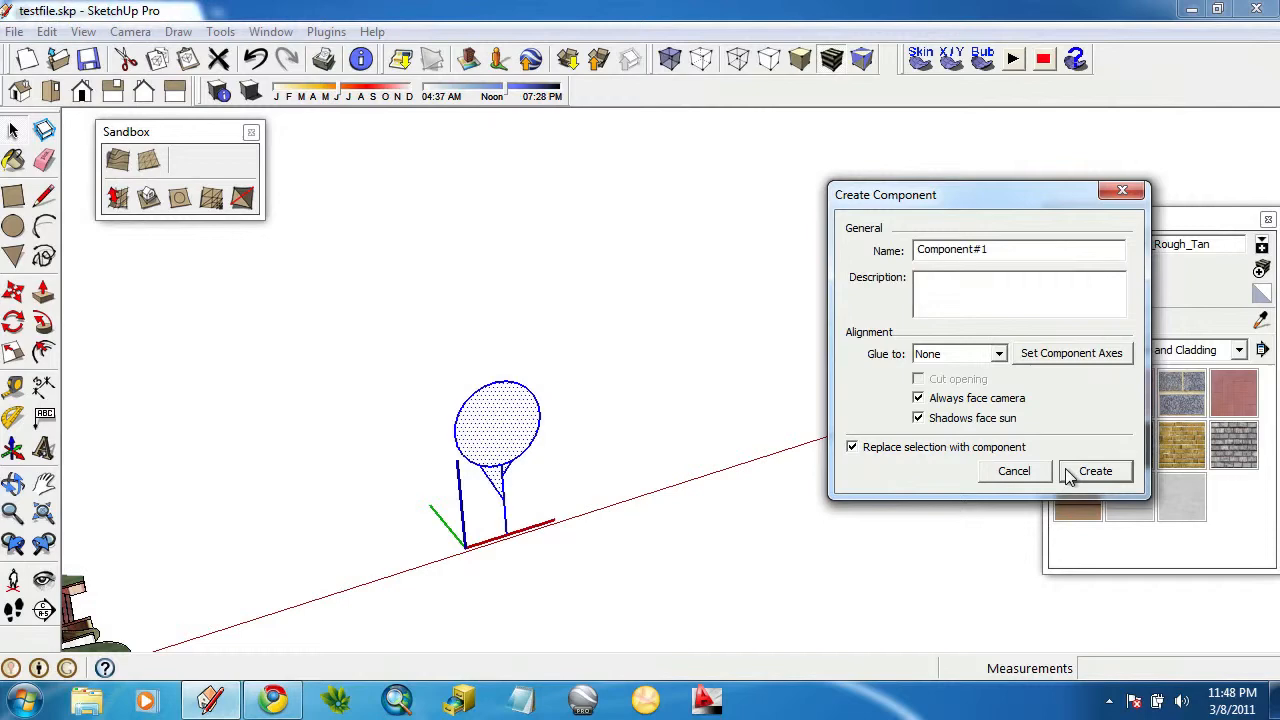
left_click(1066, 472)
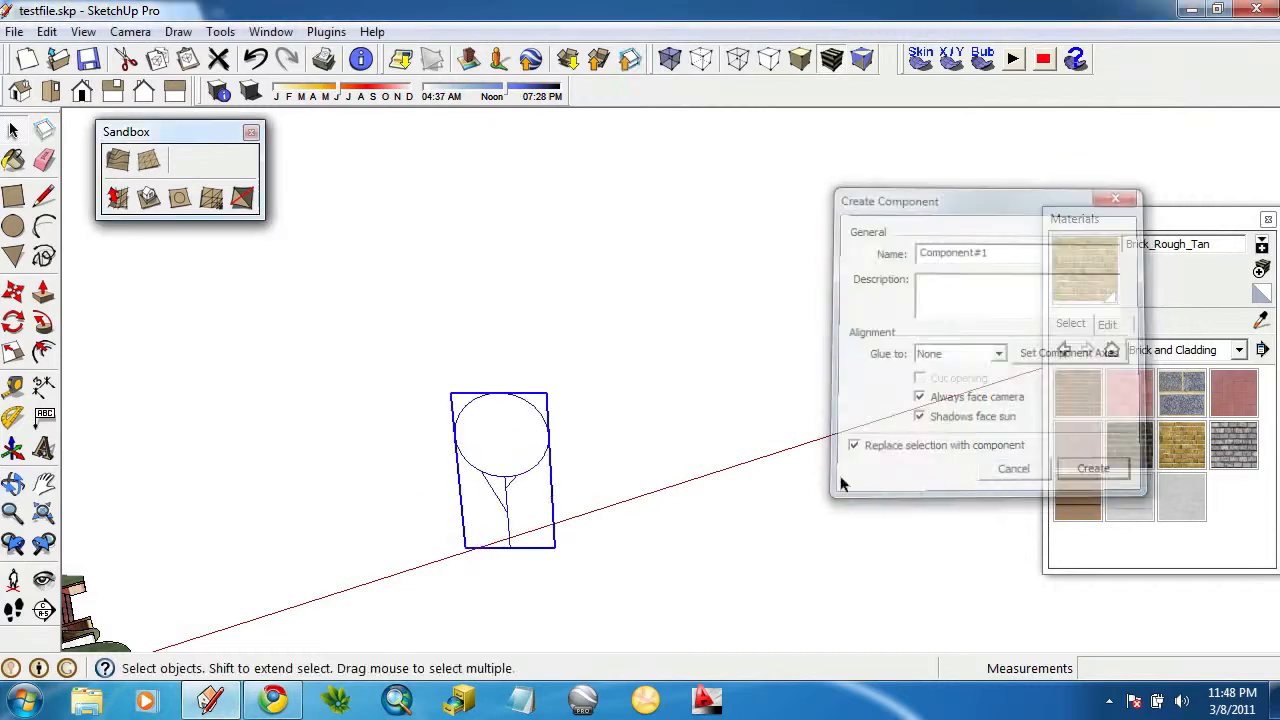
Move the tree component by the base of its trunk onto the middle planter nearest the curved lawn.
key("o")
left_click_drag(643, 514, 194, 517)
middle_click_drag(194, 517, 626, 514)
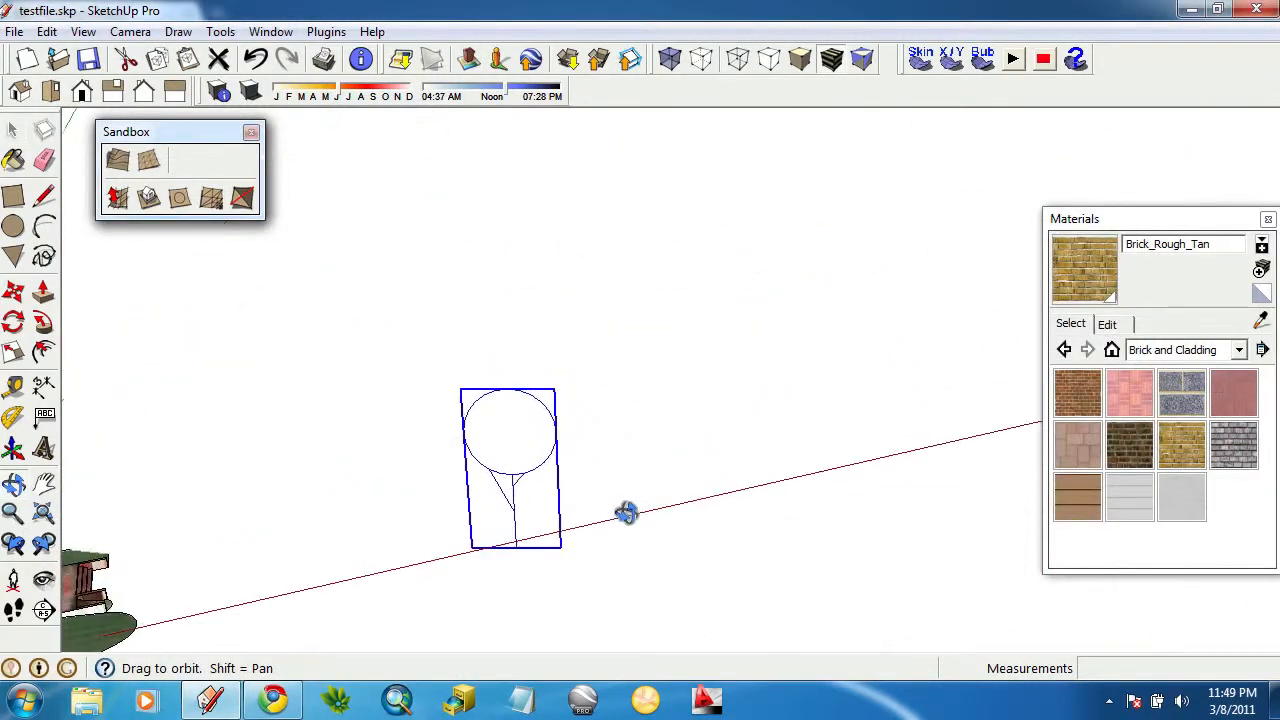
scroll(571, 510, "up", 5)
key("m")
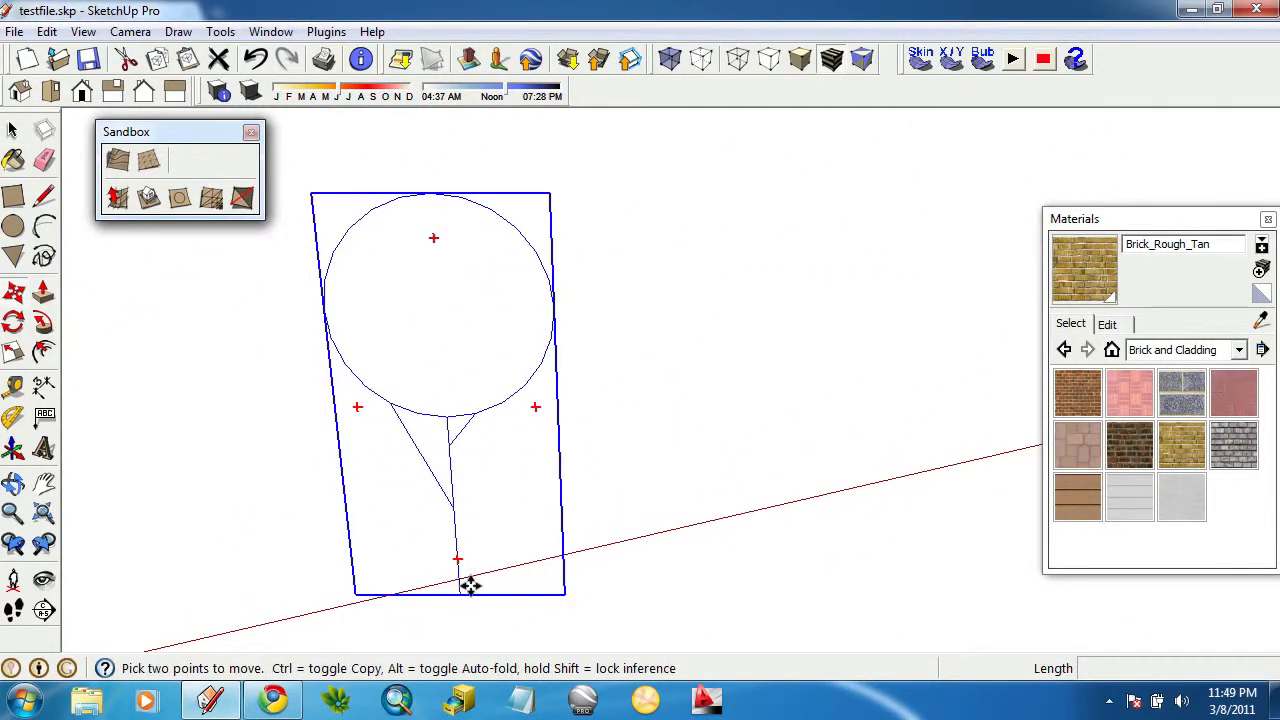
scroll(462, 590, "down", 5)
middle_click_drag(509, 523, 289, 520)
scroll(398, 465, "up", 8)
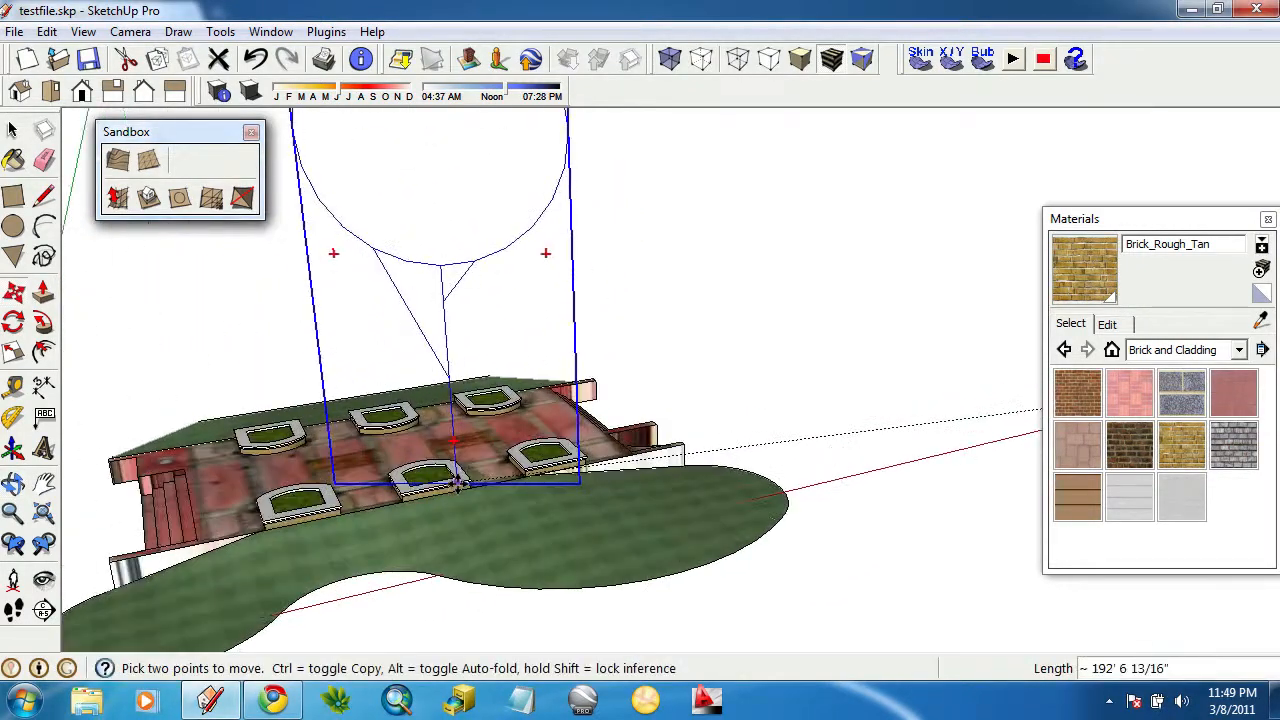
scroll(398, 465, "down", 6)
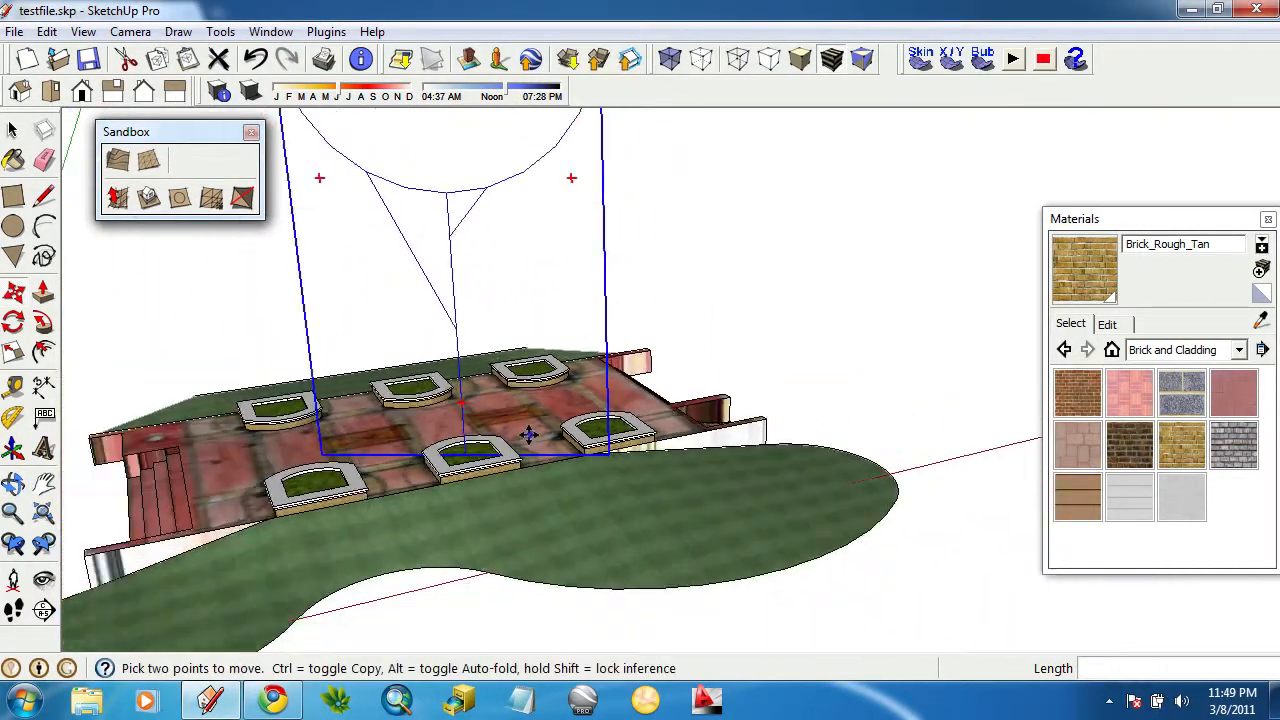
Move the tree component about 94' 7 1/2" off the plaza onto the empty ground beside it.
middle_click_drag(562, 318, 752, 306)
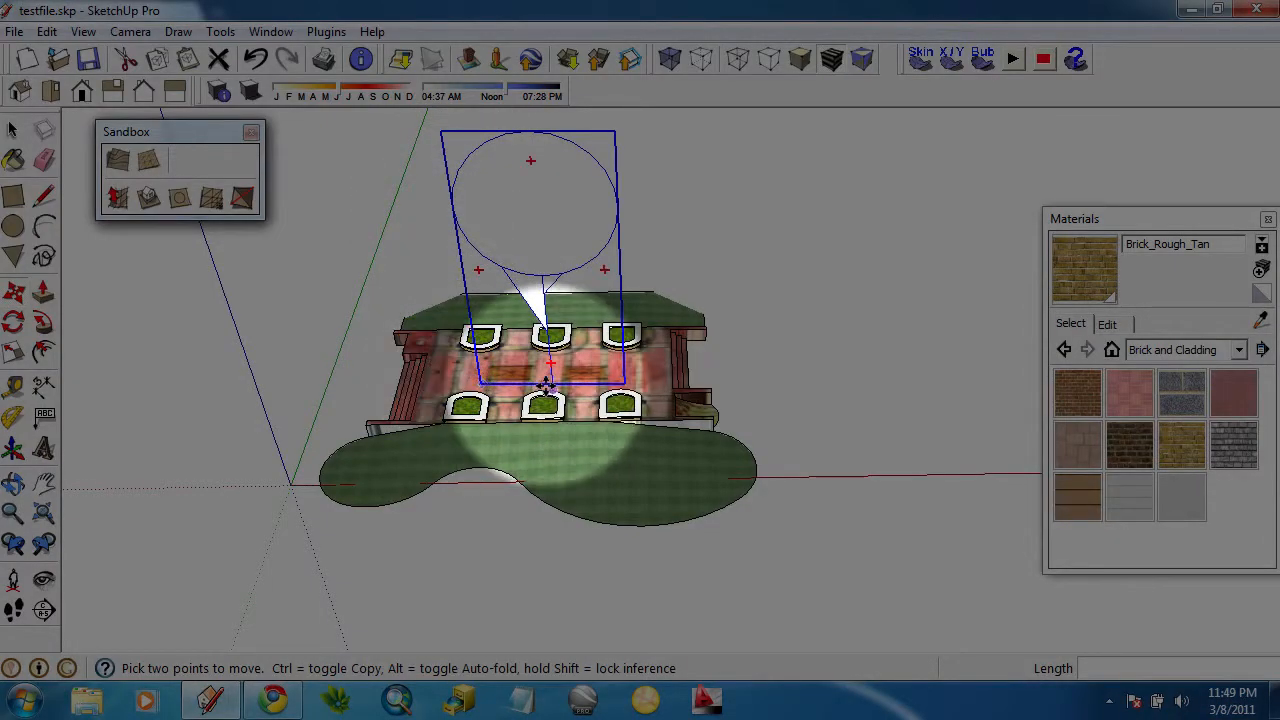
scroll(494, 371, "down", 2)
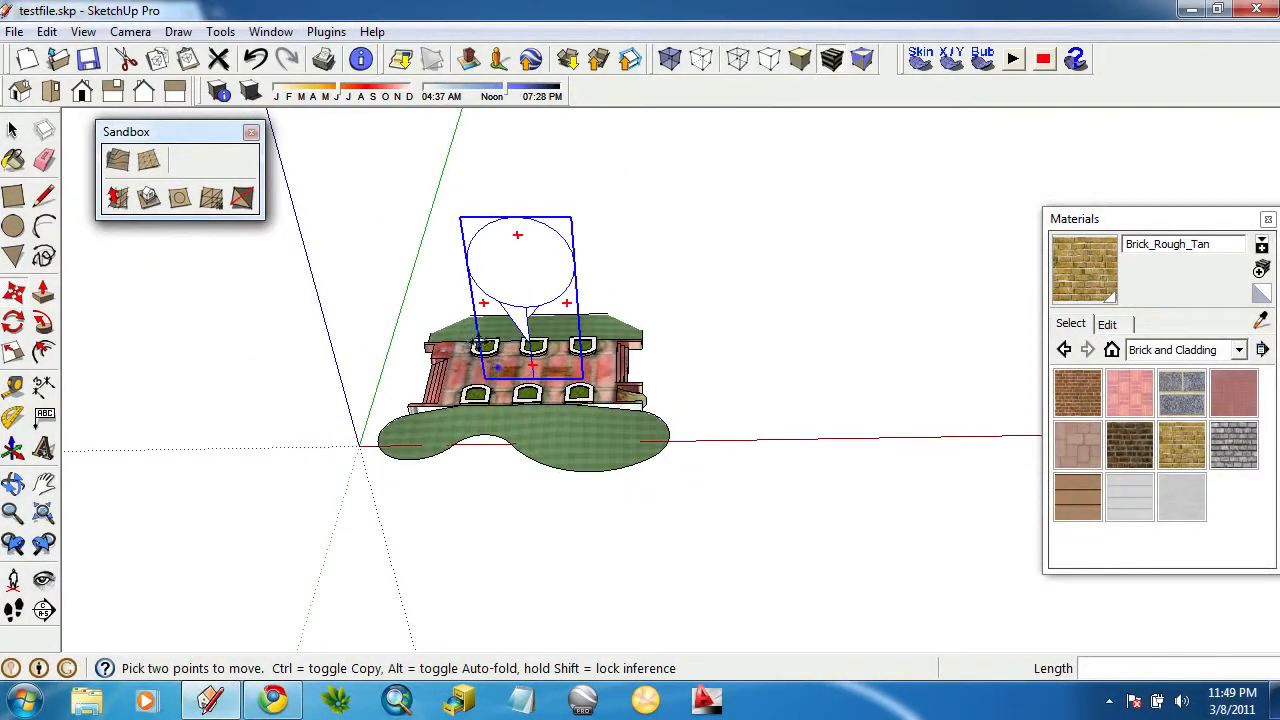
middle_click_drag(480, 275, 472, 274)
left_click(13, 292)
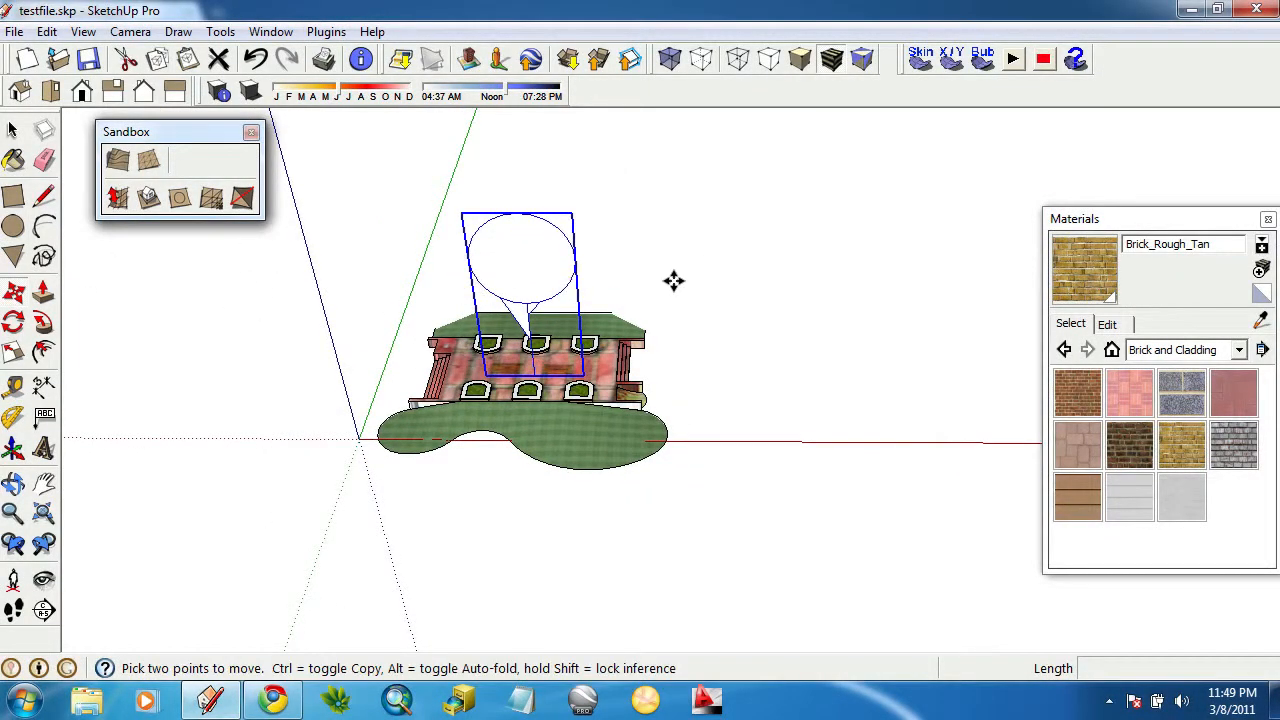
left_click(555, 268)
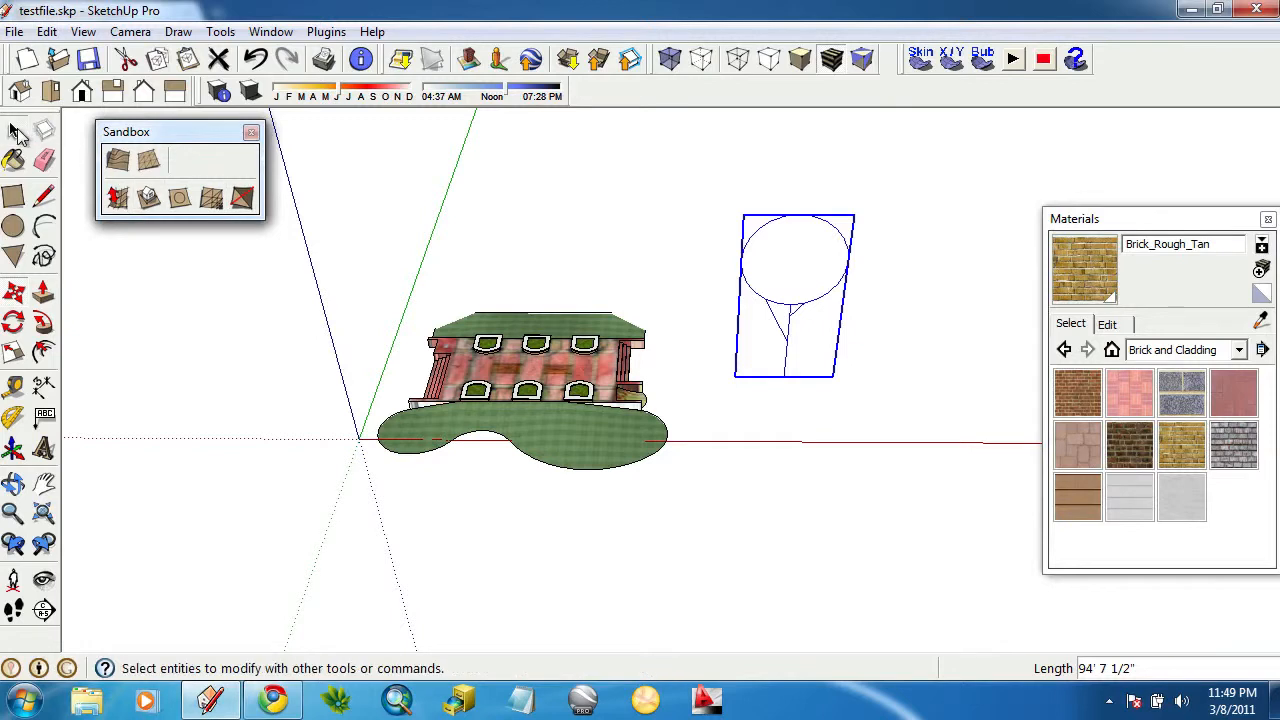
Open the tree component for editing.
left_click(13, 130)
double_click(783, 277)
scroll(846, 385, "up", 3)
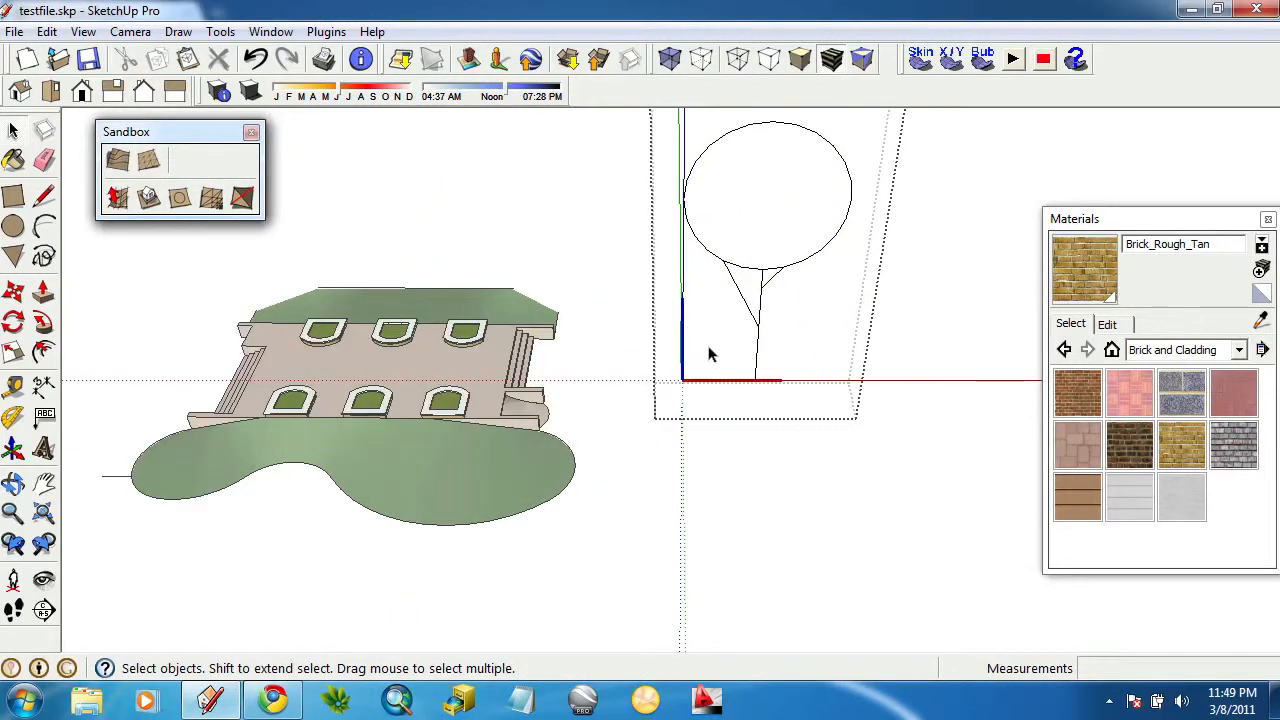
Change the tree component's axes, placing the origin near the base of the trunk with the red axis along its existing direction.
right_click(935, 322)
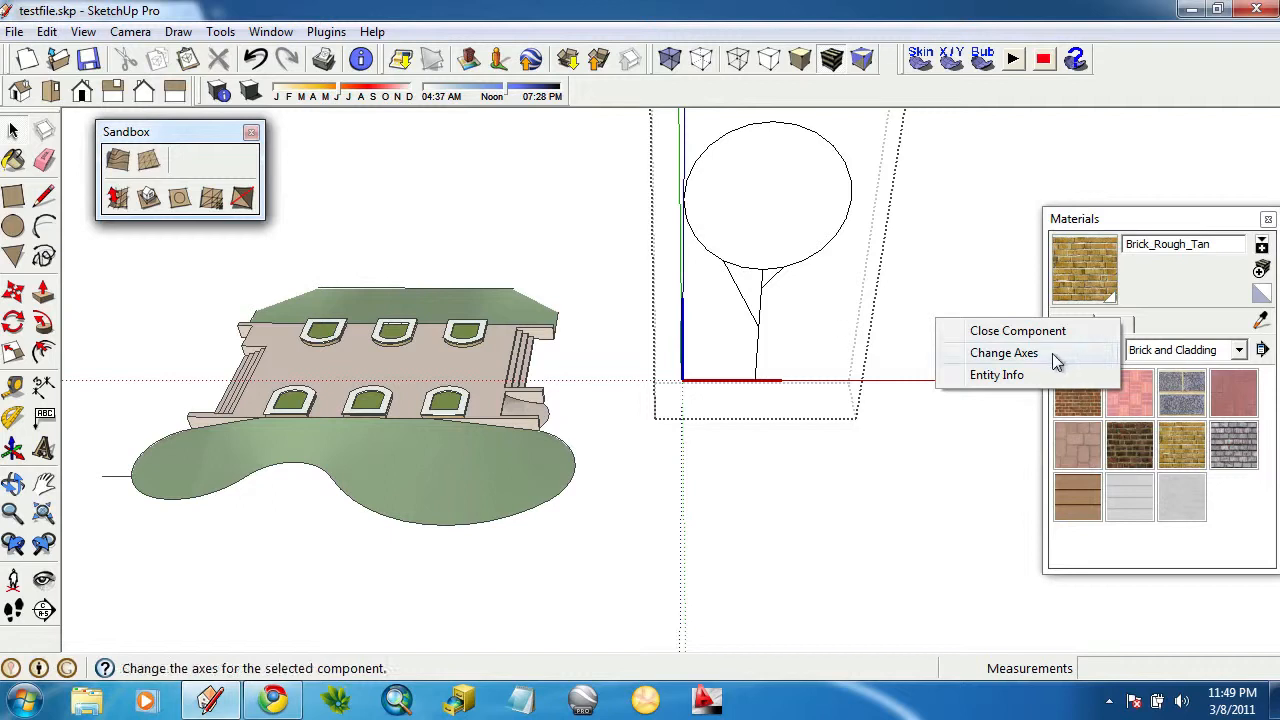
right_click(826, 325)
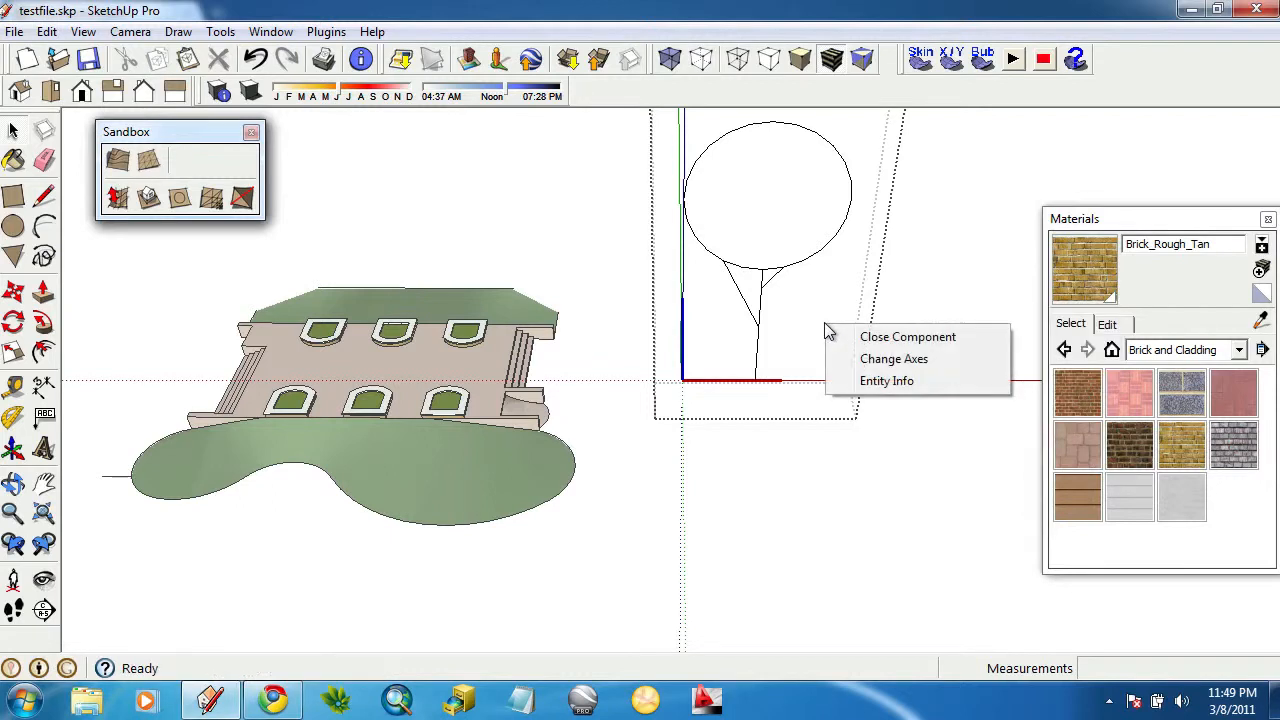
left_click(877, 360)
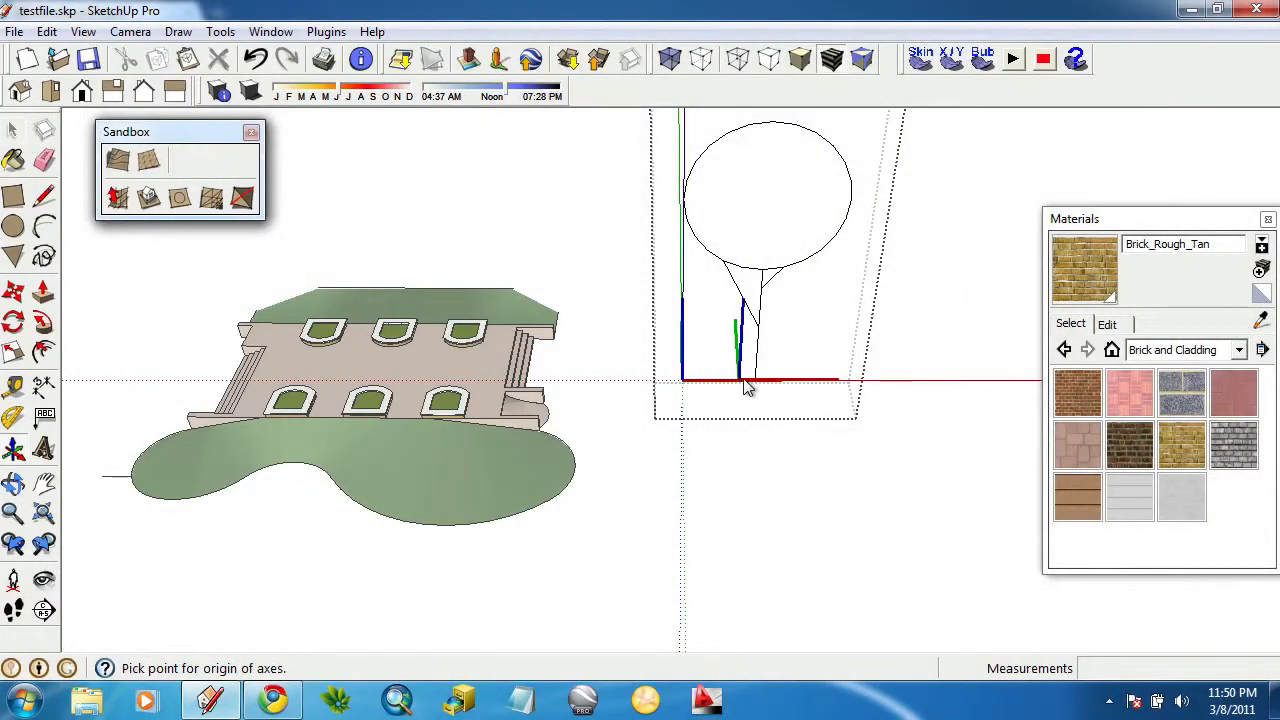
left_click(746, 378)
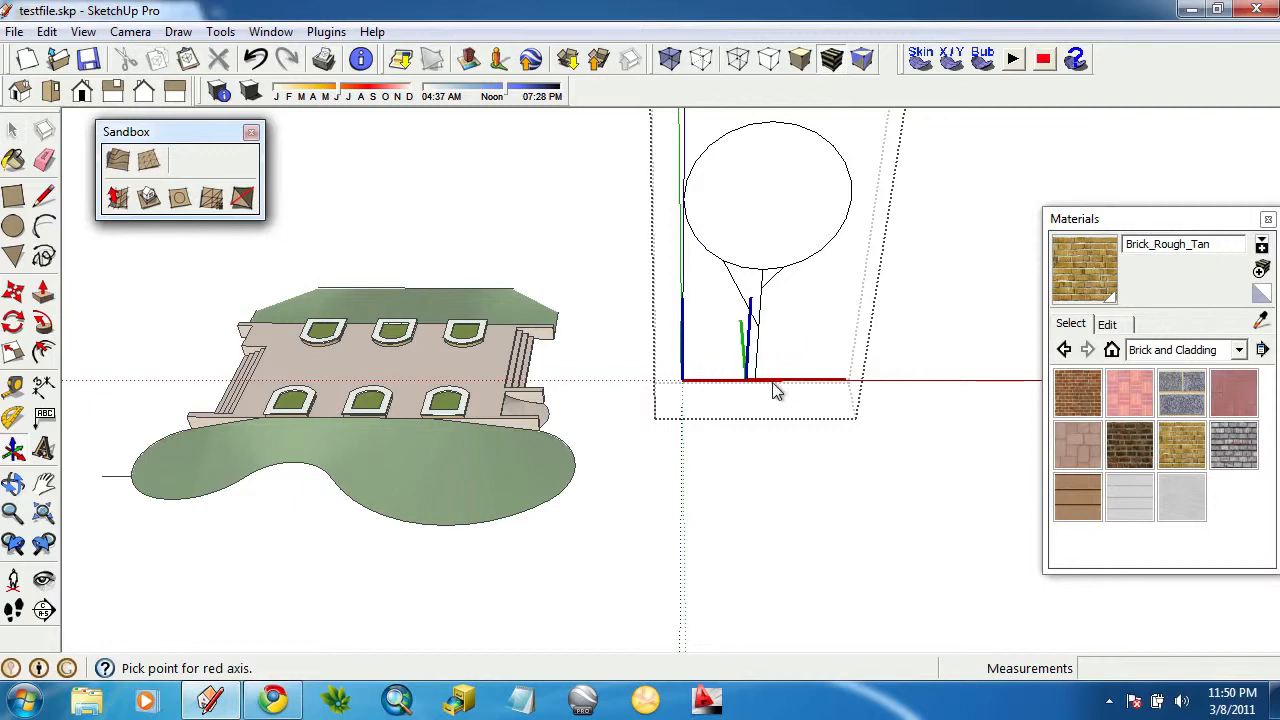
double_click(823, 382)
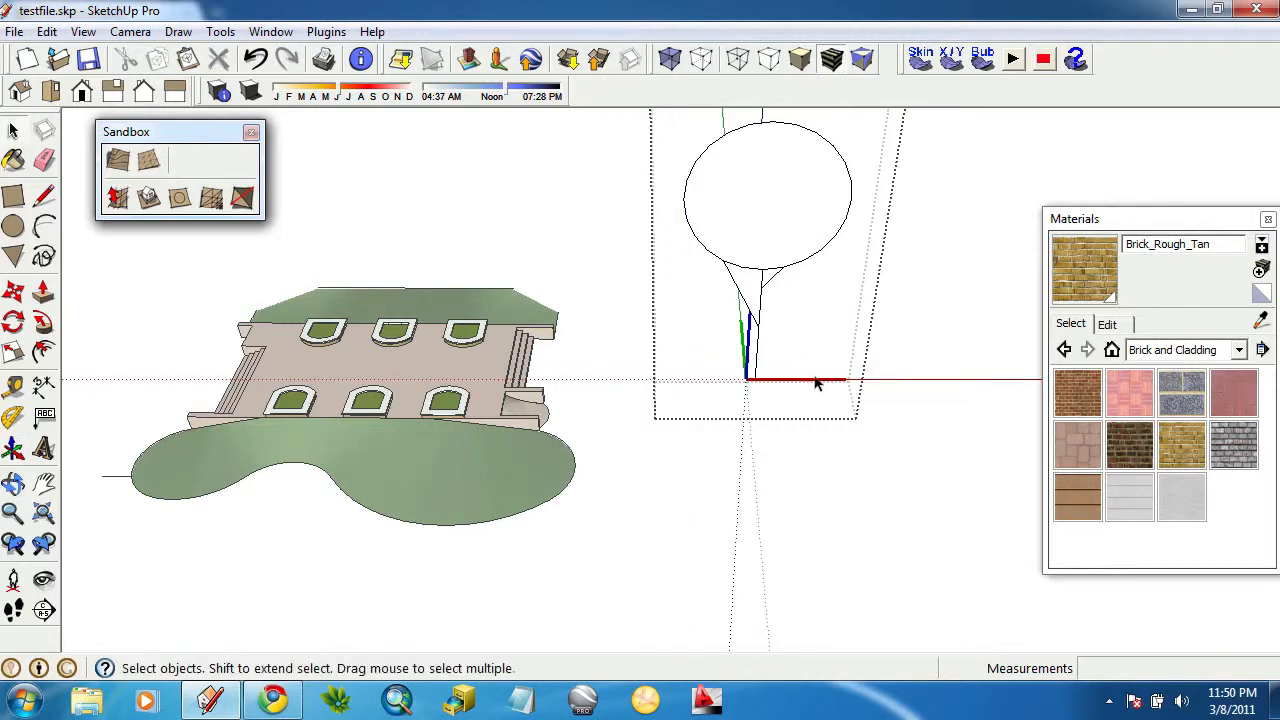
Change the tree component's axes again so the origin sits exactly on the trunk's bottom endpoint.
right_click(799, 360)
left_click(837, 392)
scroll(765, 385, "up", 4)
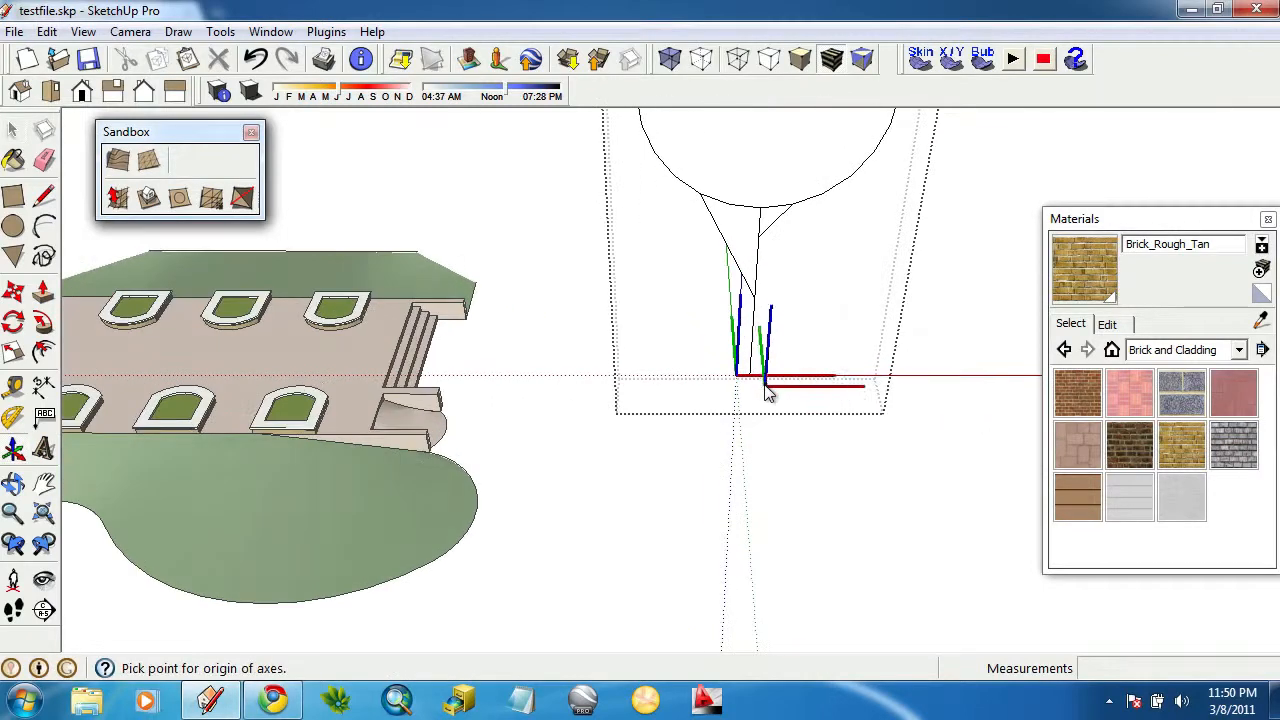
left_click(743, 377)
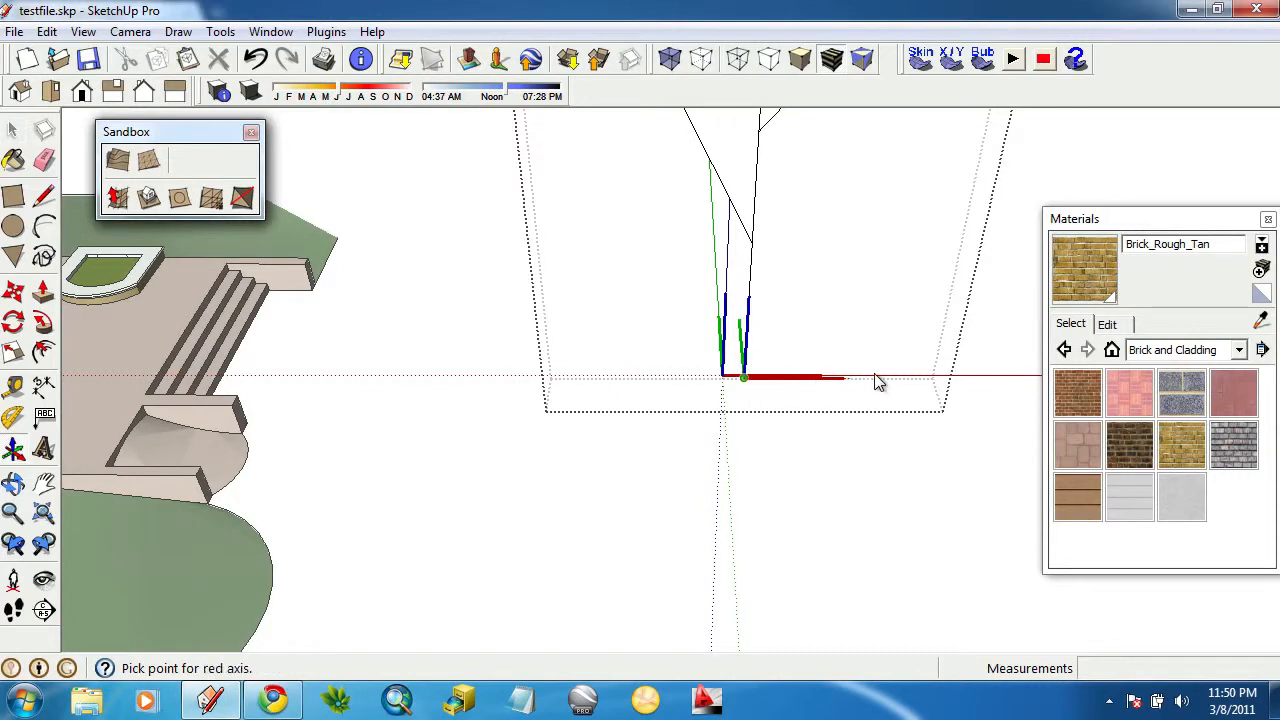
left_click(707, 283)
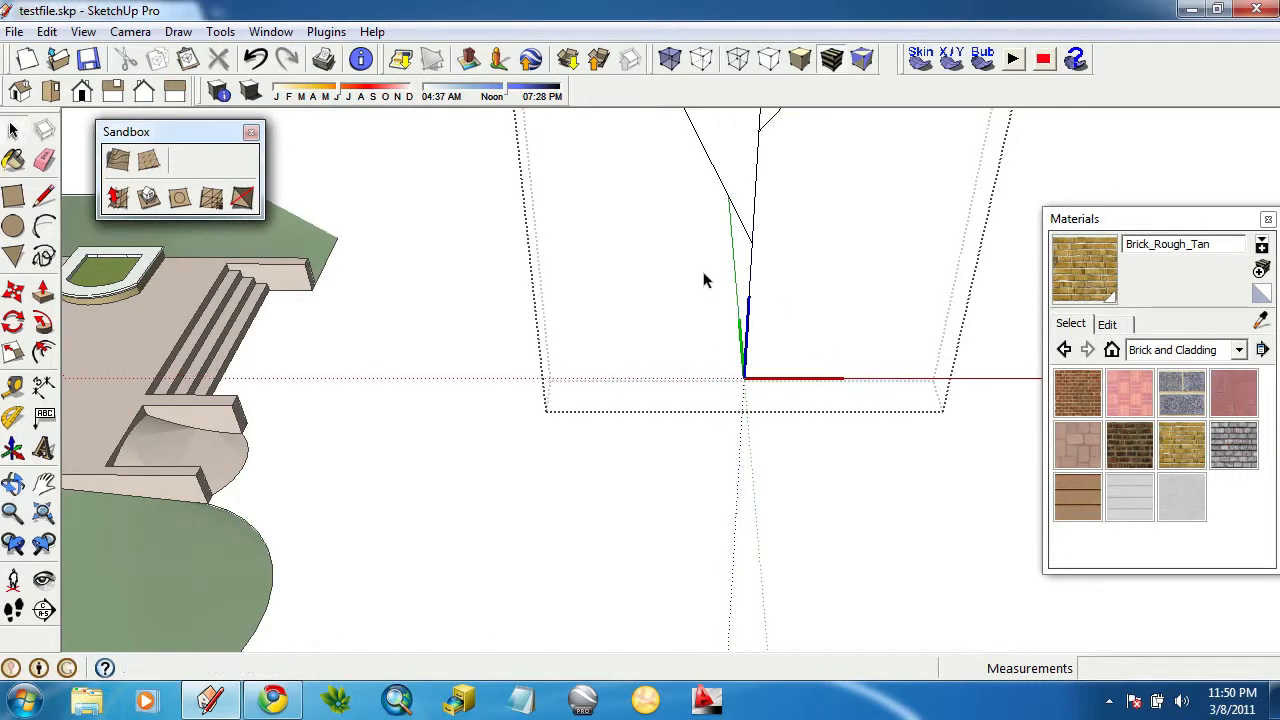
Try swapping the tree component's red and green axis directions about the trunk base, and undo that axes change.
middle_click_drag(706, 280, 869, 427)
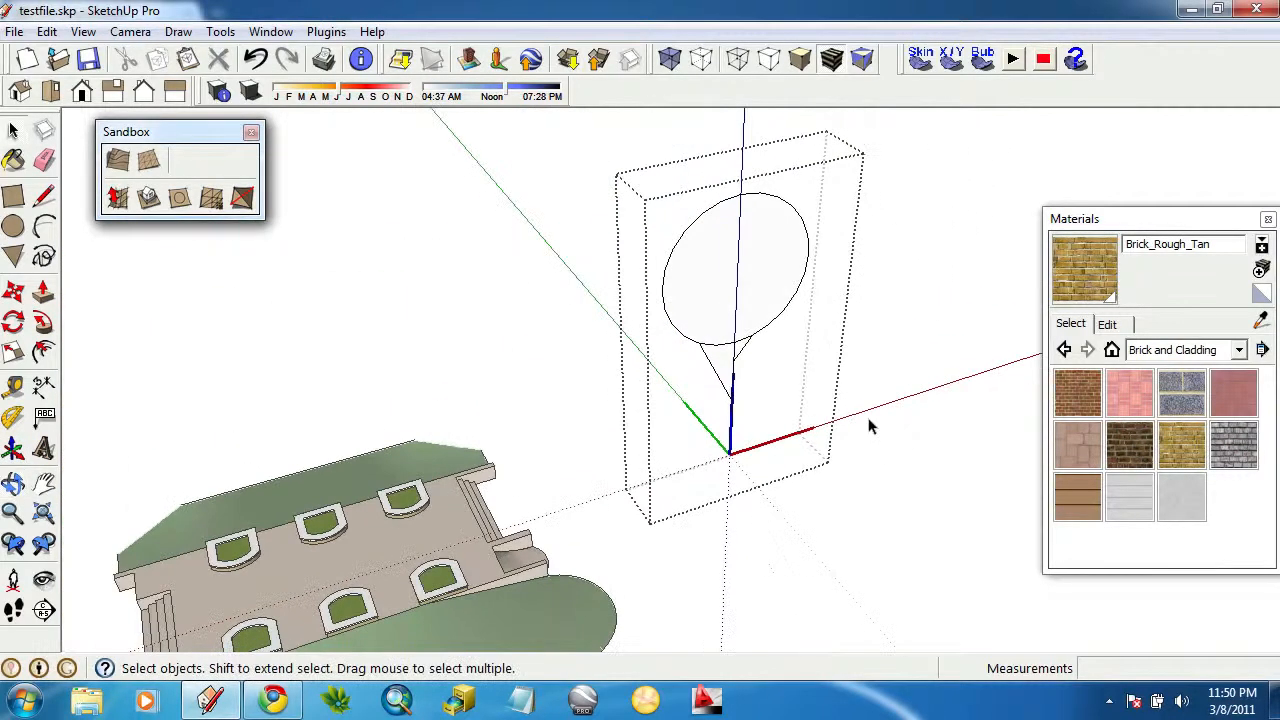
right_click(804, 412)
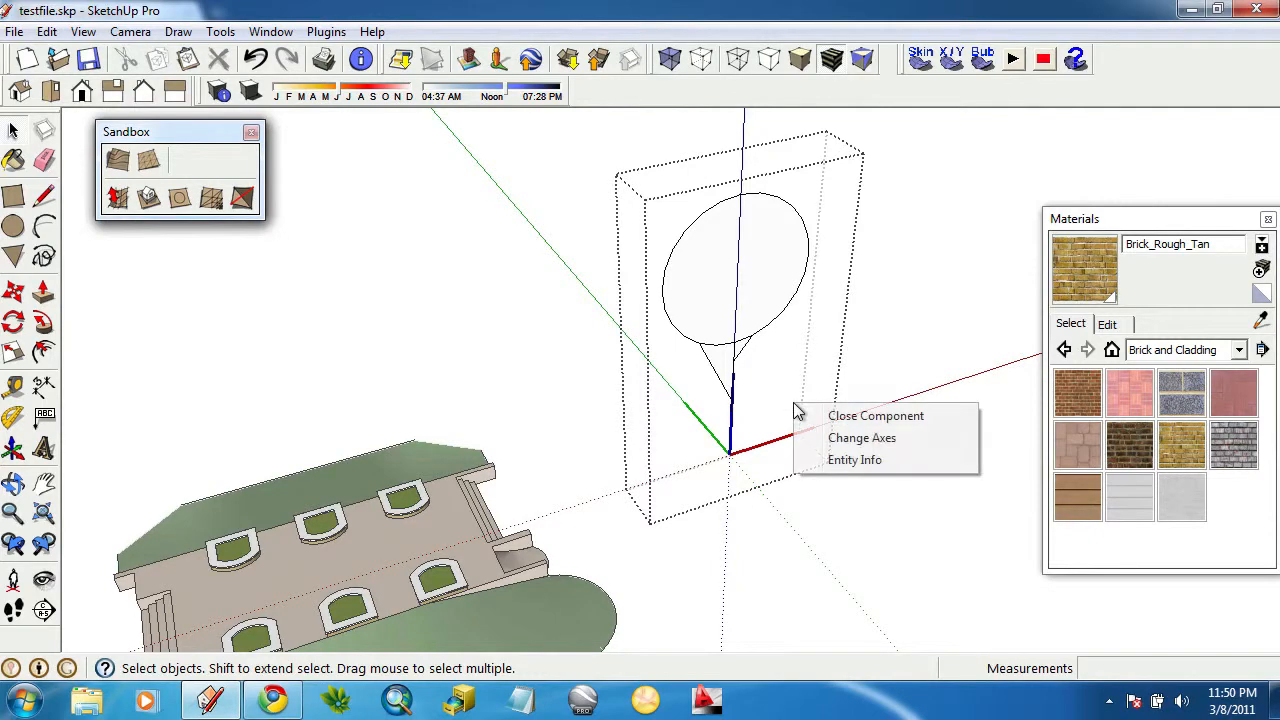
left_click(866, 439)
scroll(771, 443, "up", 2)
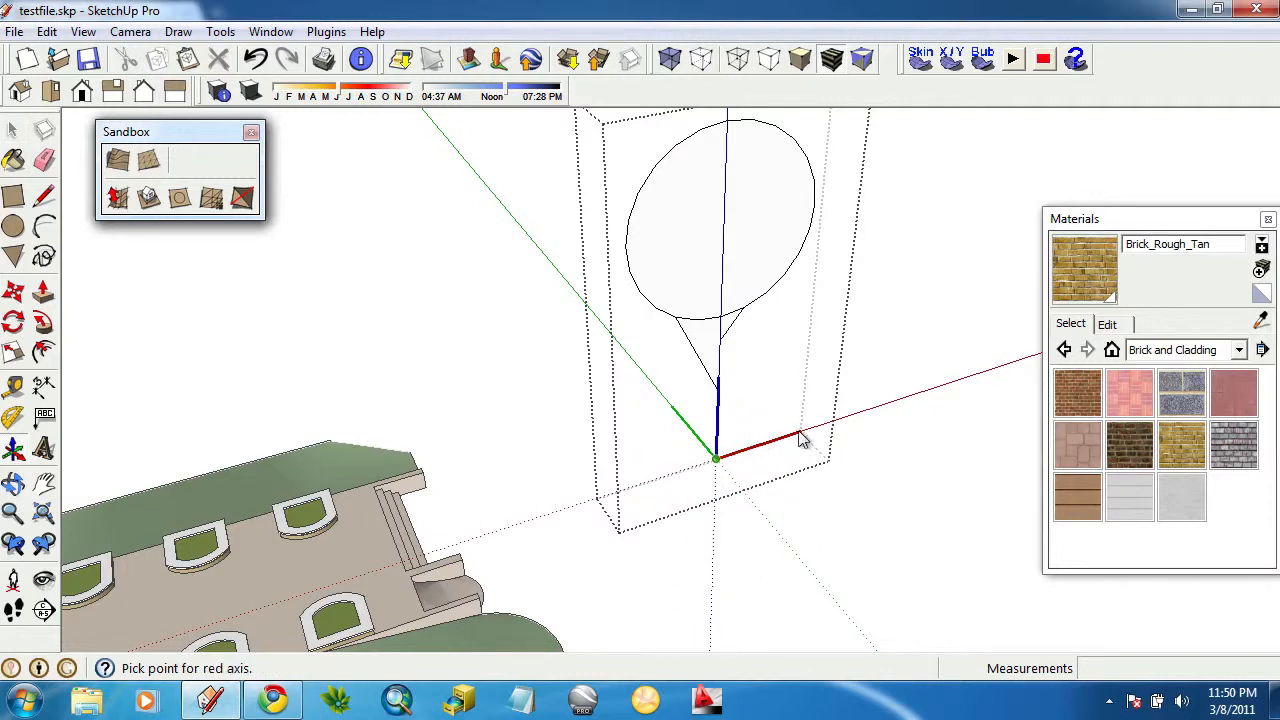
left_click(646, 372)
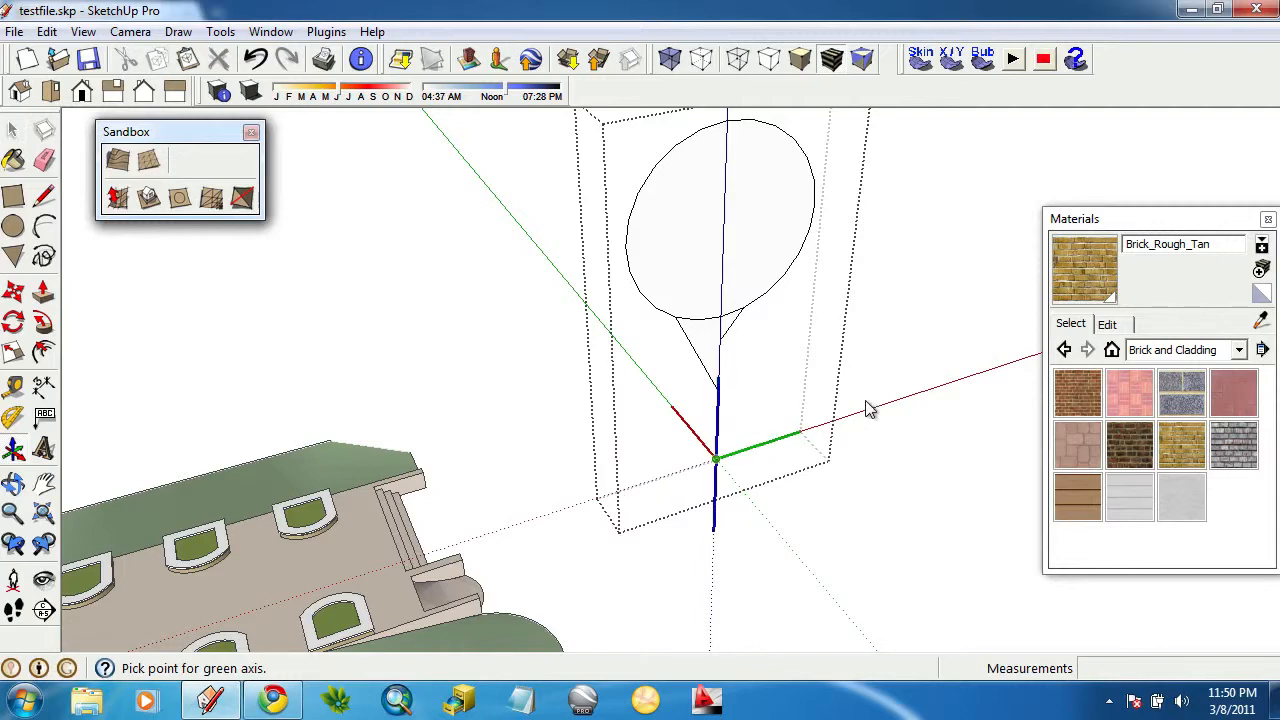
left_click(855, 352)
middle_click_drag(855, 352, 550, 343)
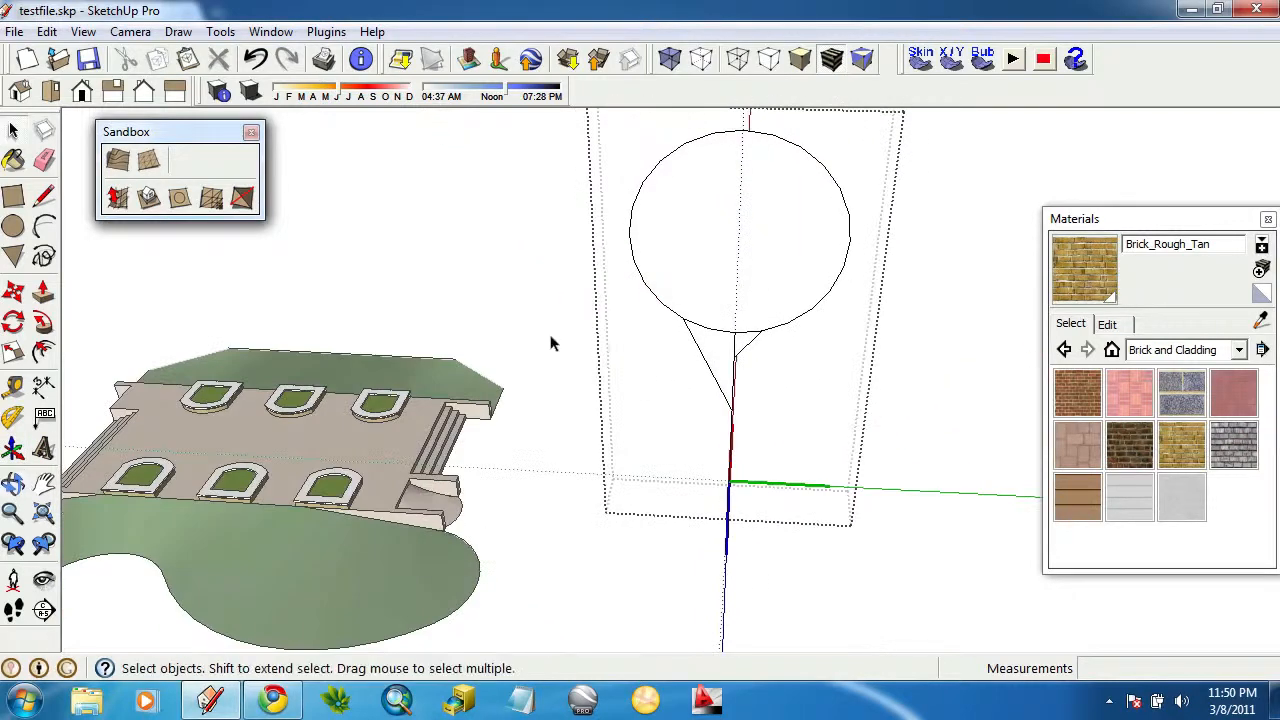
middle_click_drag(650, 260, 443, 251)
middle_click_drag(500, 358, 360, 220)
left_click(256, 60)
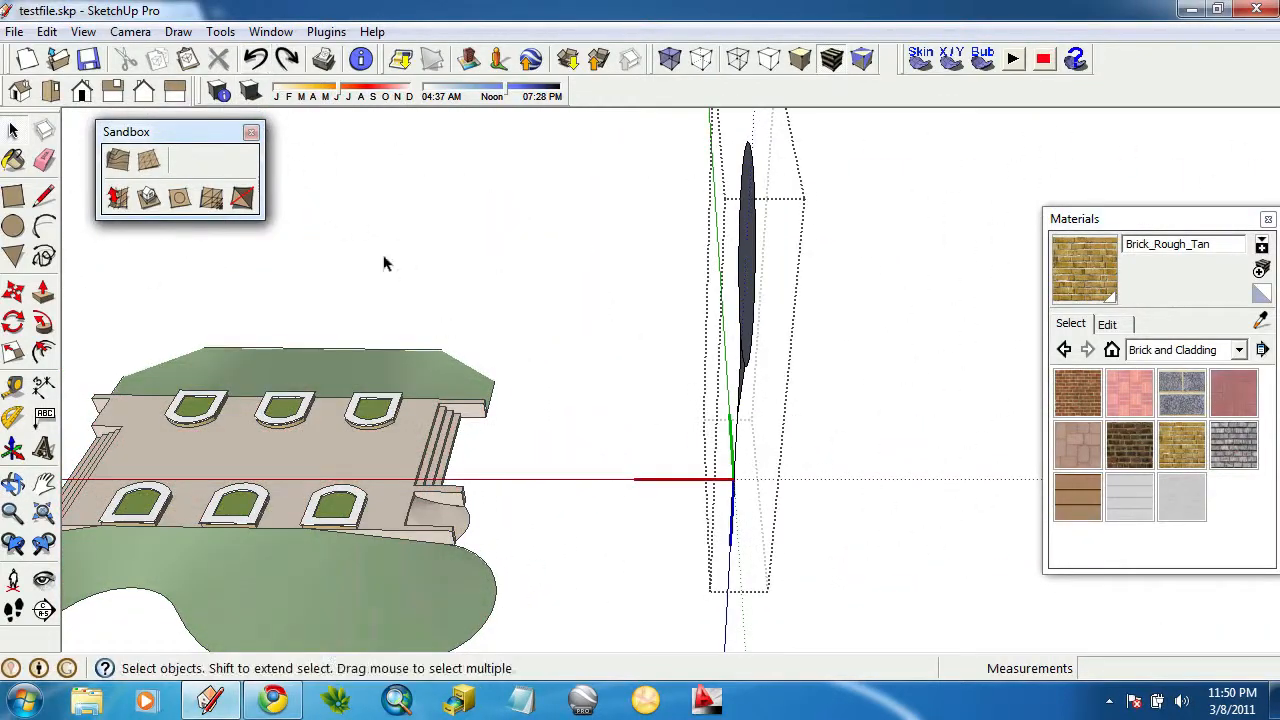
left_click(256, 60)
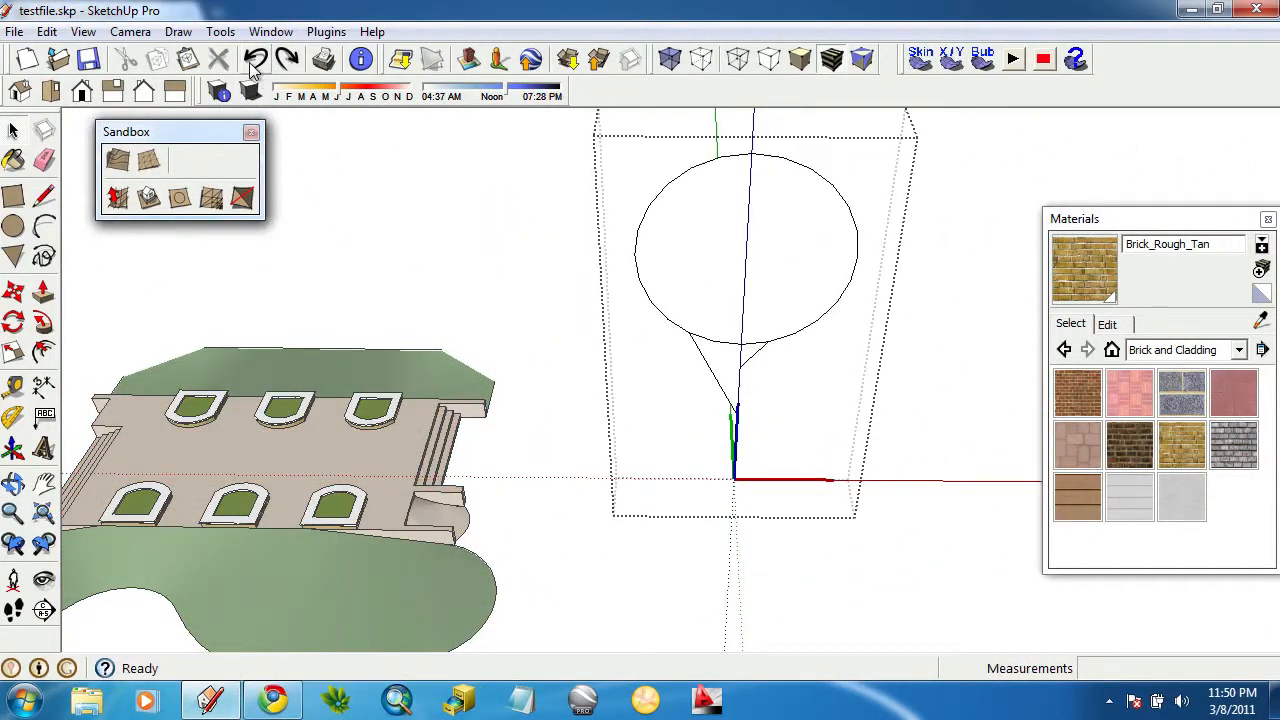
Finish editing the tree component and return to the main model.
right_click(778, 401)
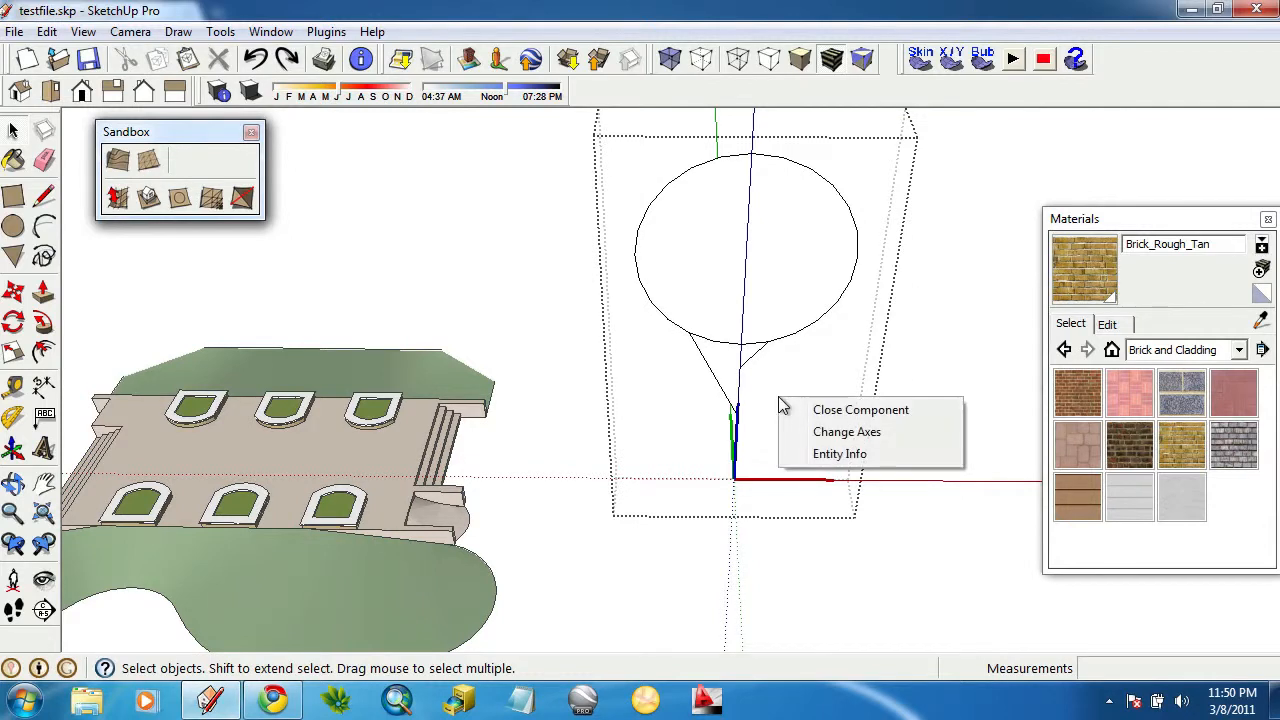
left_click(706, 505)
double_click(729, 291)
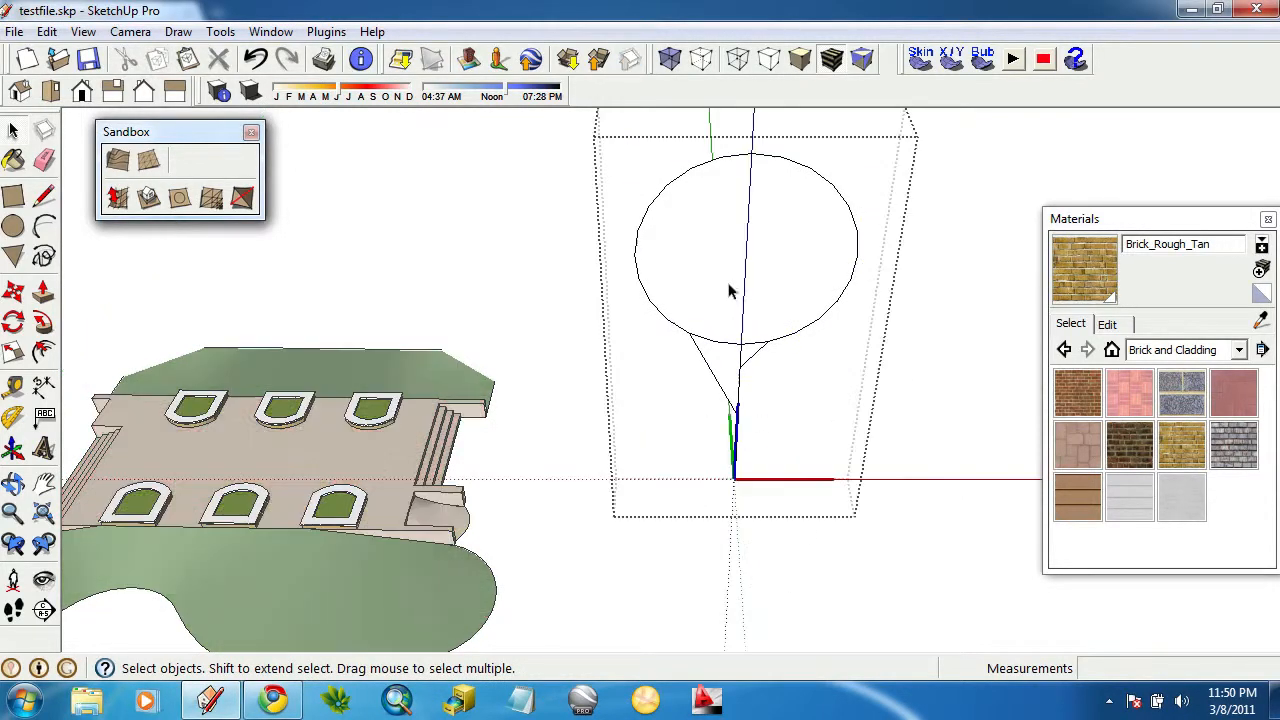
left_click(525, 283)
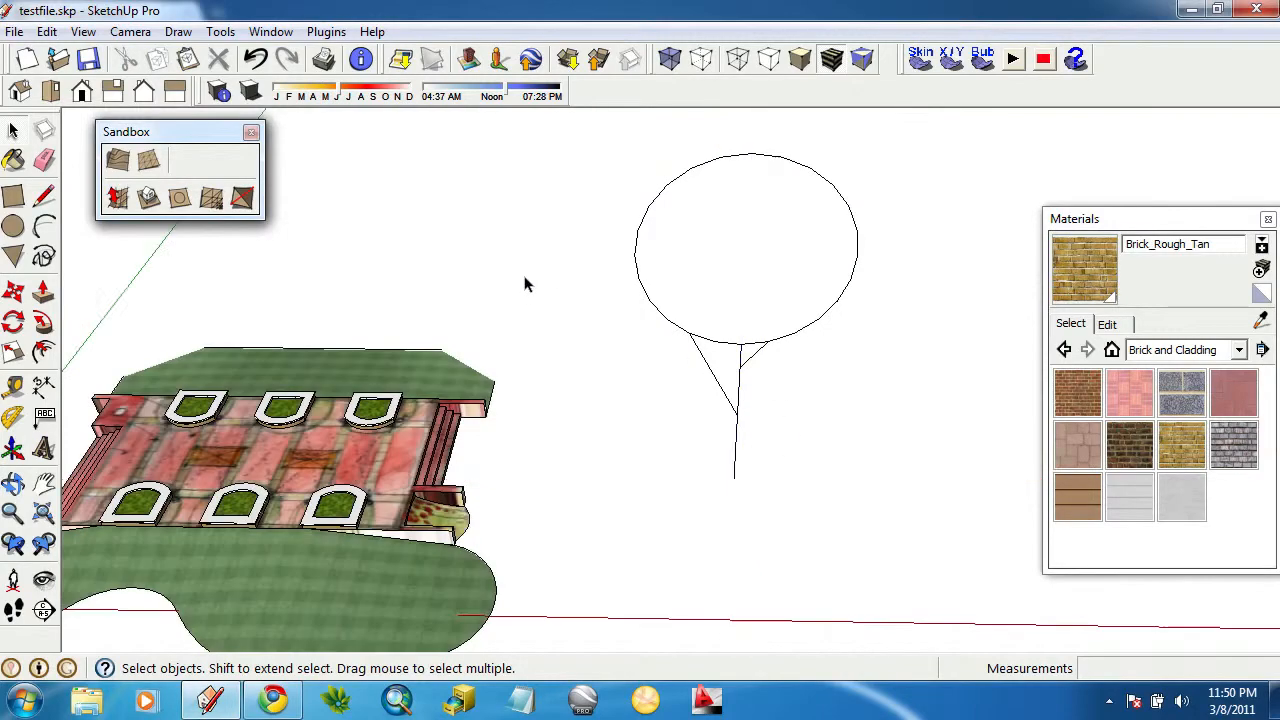
Erase the tree component standing on the empty ground beside the plaza.
scroll(571, 352, "down", 3)
middle_click_drag(571, 352, 600, 330)
left_click(44, 160)
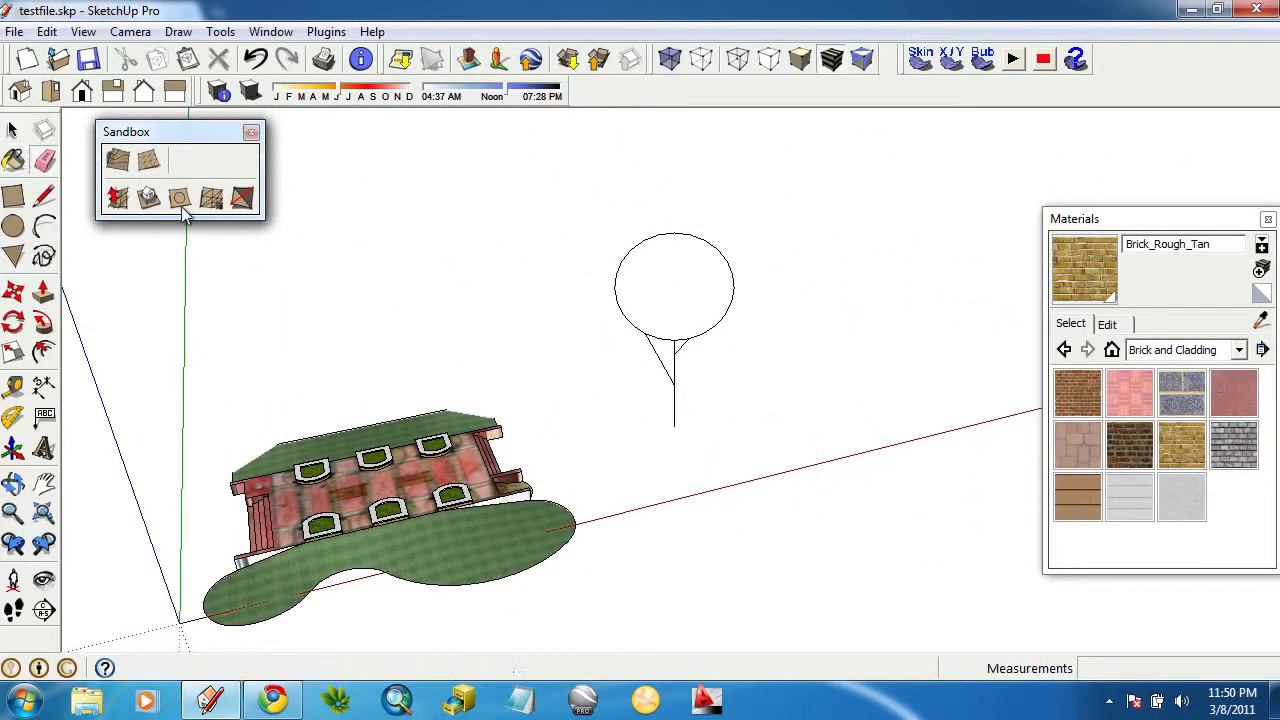
mouse_move(674, 257)
left_mouse_down()
mouse_move(694, 223)
mouse_move(708, 234)
left_mouse_up()
Draw a rectangle on the empty ground beside the plaza, close to the red axis.
middle_click_drag(569, 383, 651, 263)
scroll(571, 371, "up", 5)
middle_click_drag(617, 340, 623, 349)
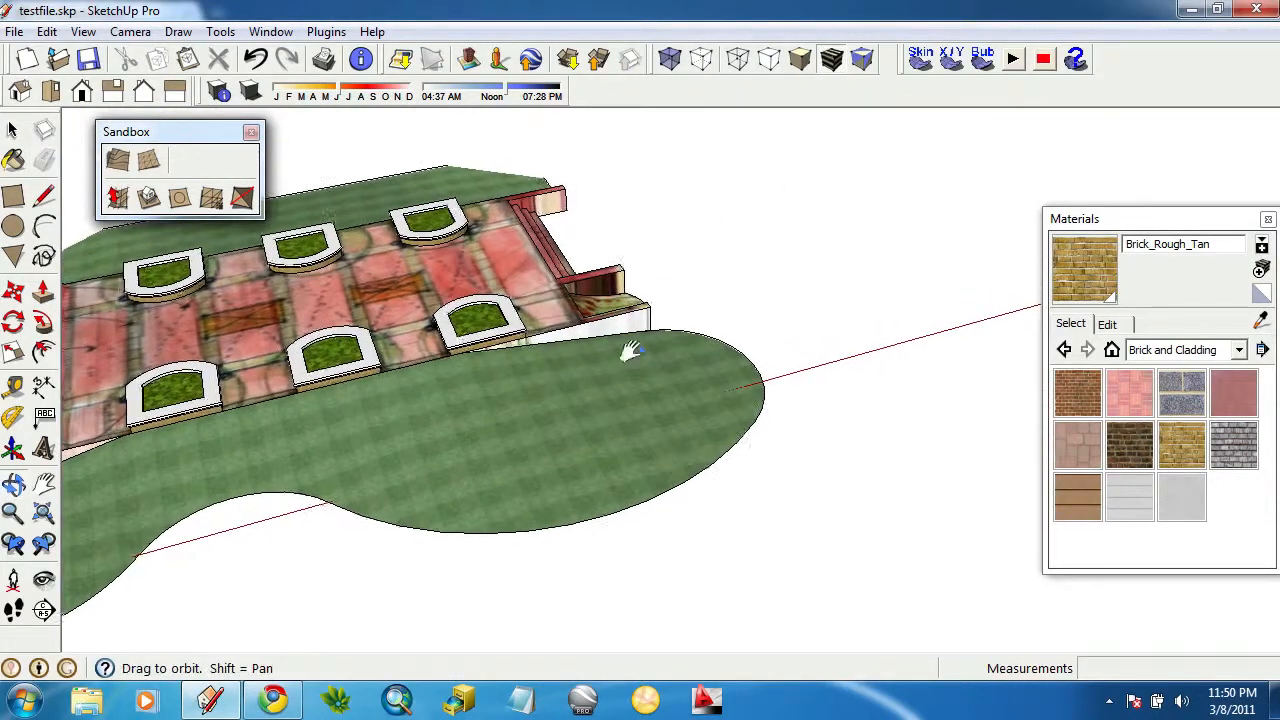
scroll(471, 366, "down", 4)
mouse_move(470, 404)
middle_mouse_down()
mouse_move(480, 420)
mouse_move(470, 412)
middle_mouse_up()
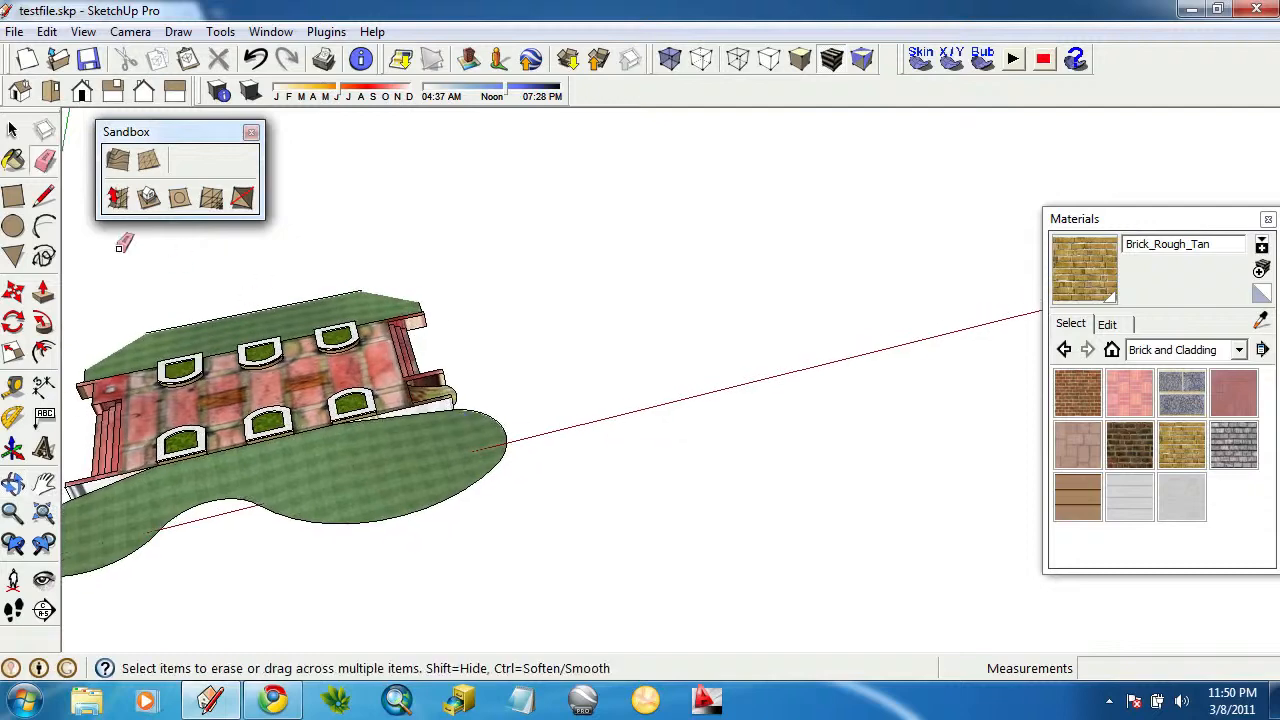
left_click(13, 197)
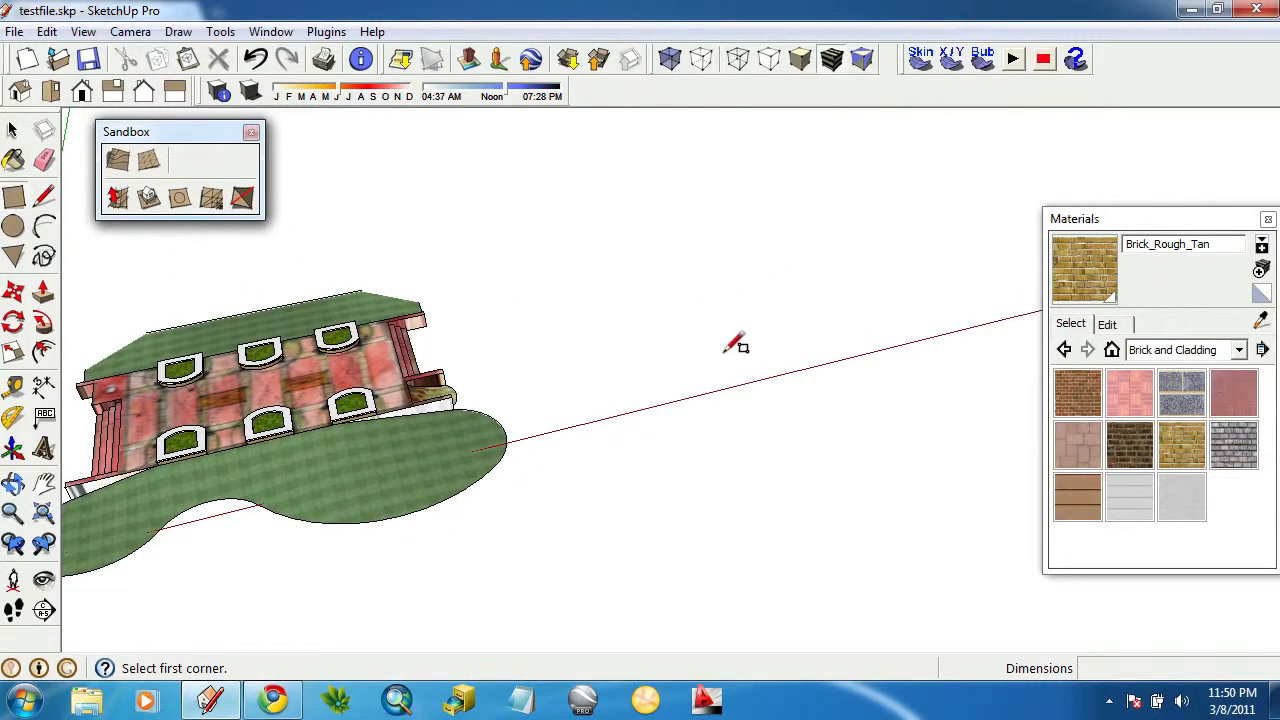
middle_click_drag(735, 345, 580, 237)
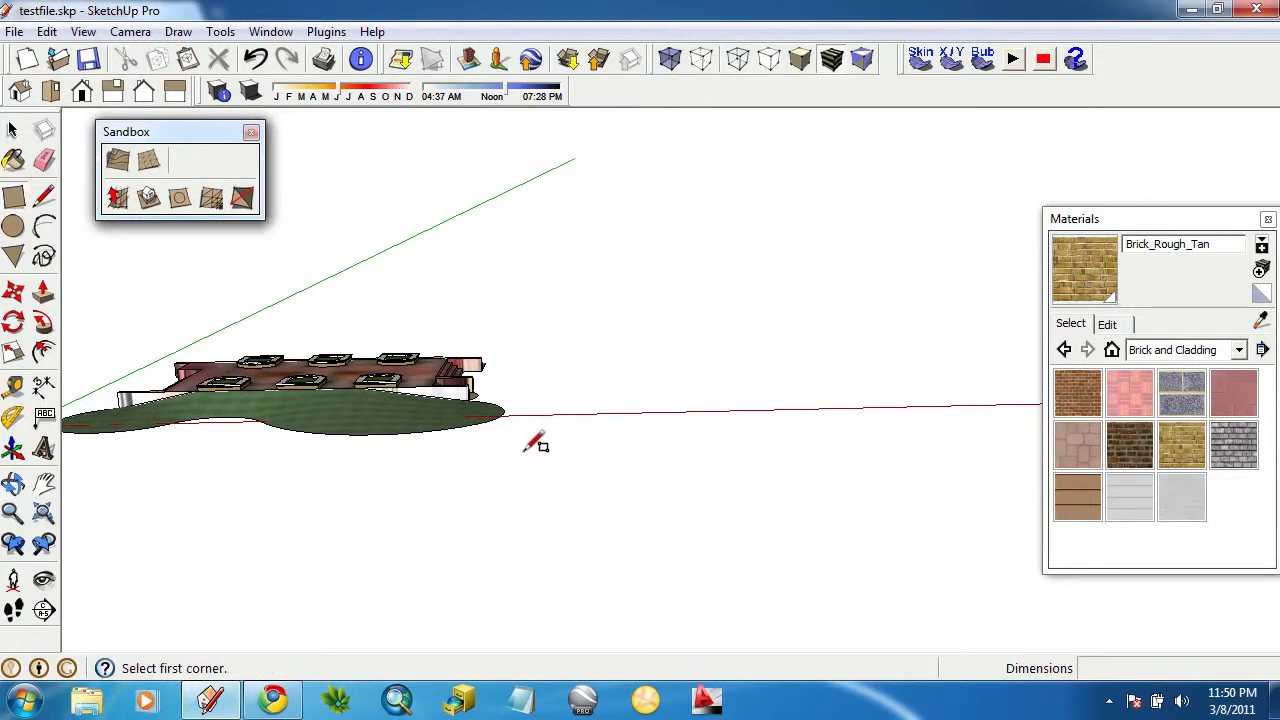
middle_click_drag(523, 384, 600, 575)
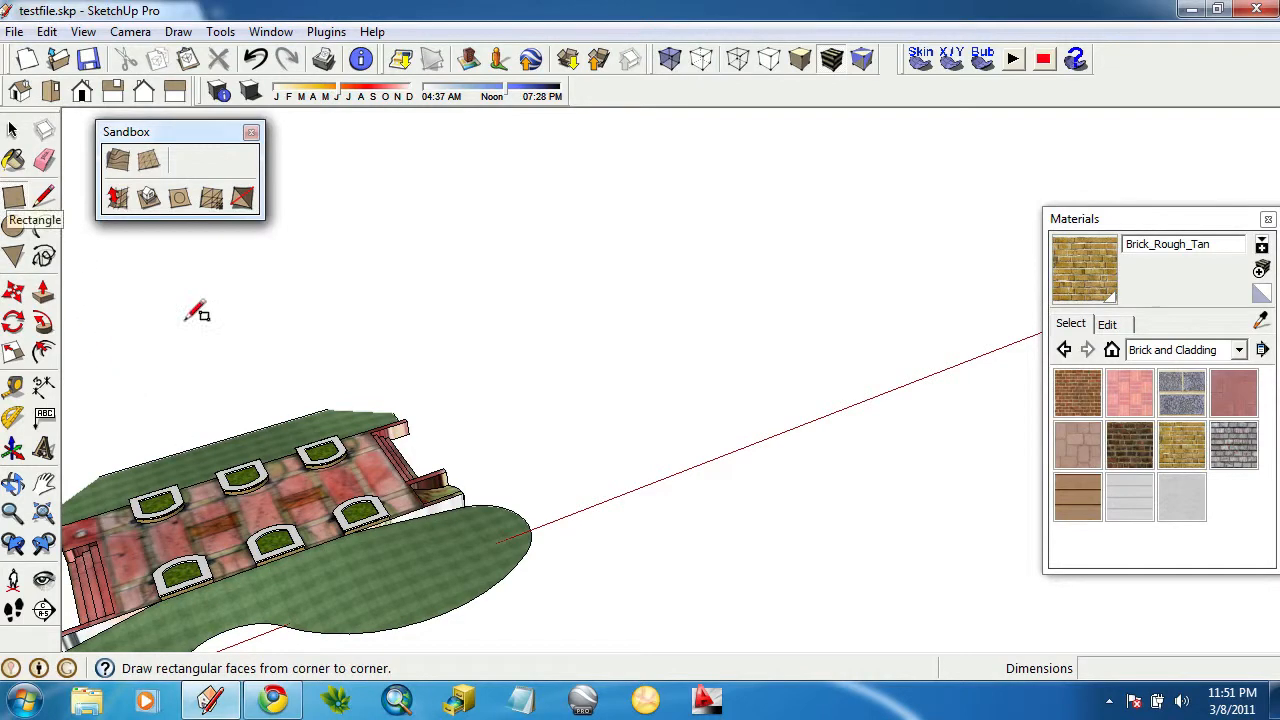
middle_click_drag(470, 415, 329, 380)
left_click(654, 365)
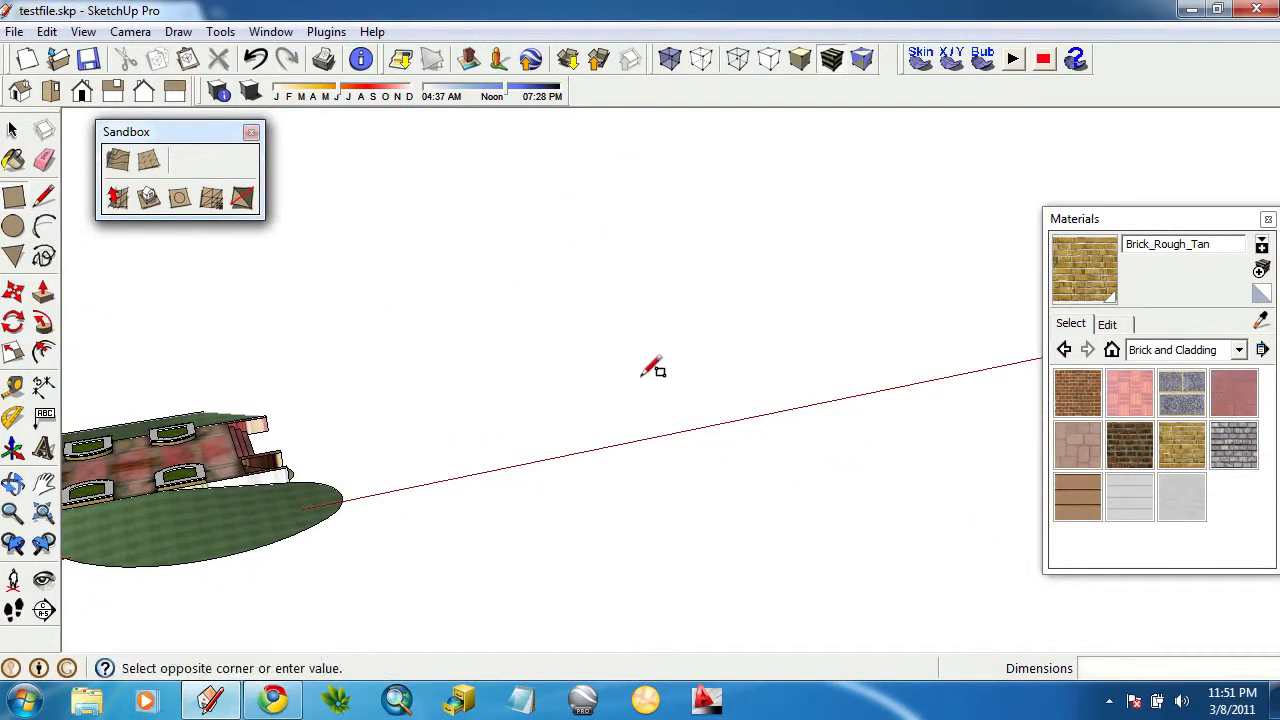
left_click(480, 455)
Push/Pull the rectangle up about 59' 11 5/8" into a box.
left_click(43, 290)
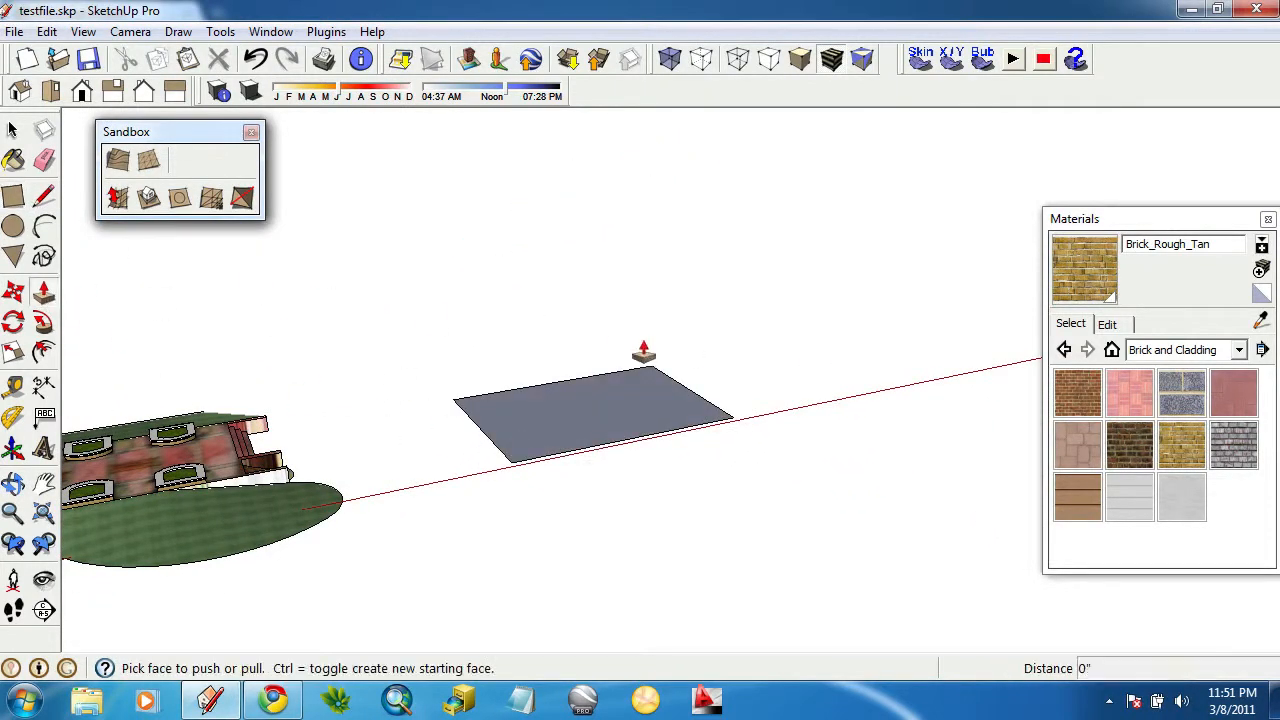
left_click_drag(630, 390, 634, 314)
middle_click_drag(634, 314, 570, 470)
Import JPG Tree.jpg as a texture and apply it to the box's front face, starting from its lower corner.
left_click(14, 33)
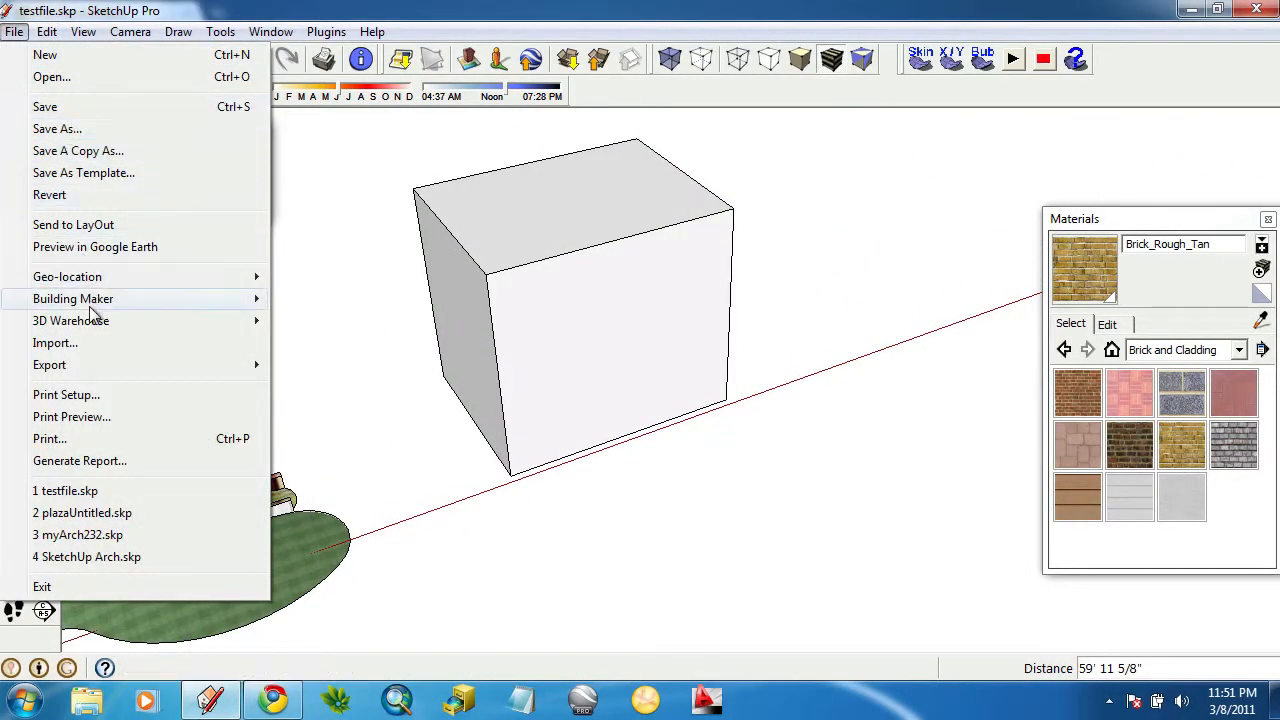
left_click(60, 343)
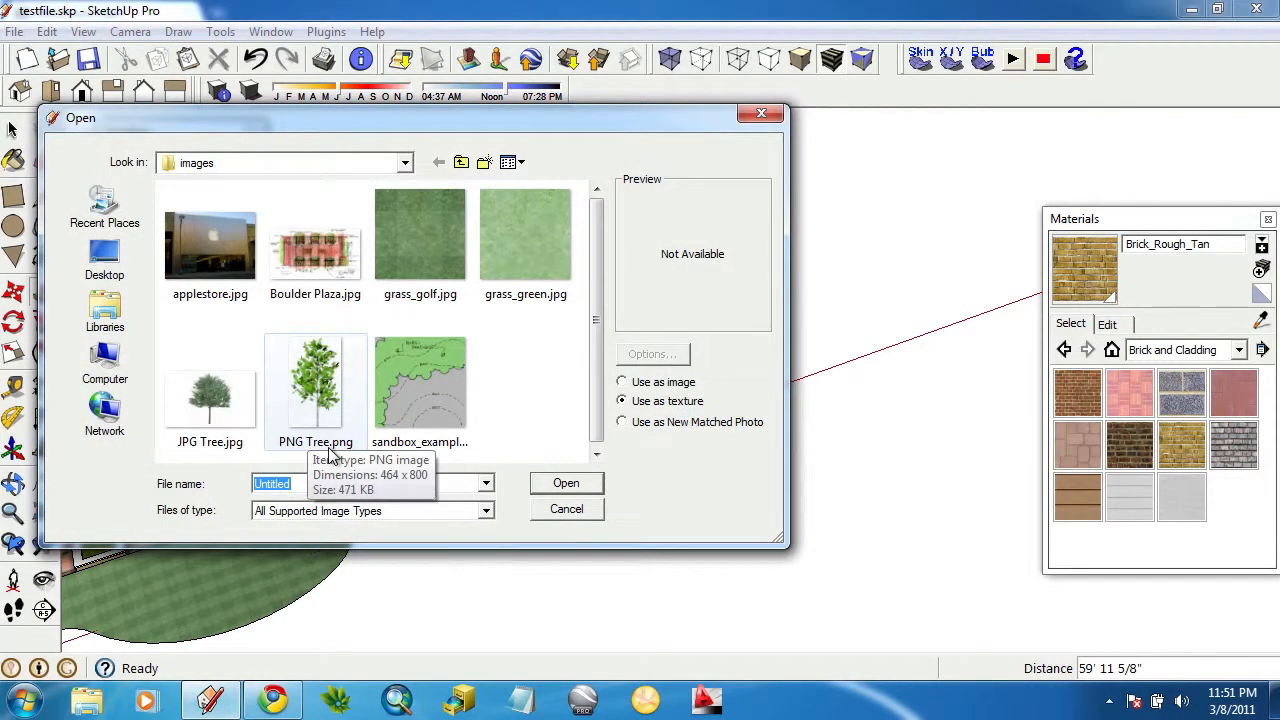
left_click(210, 415)
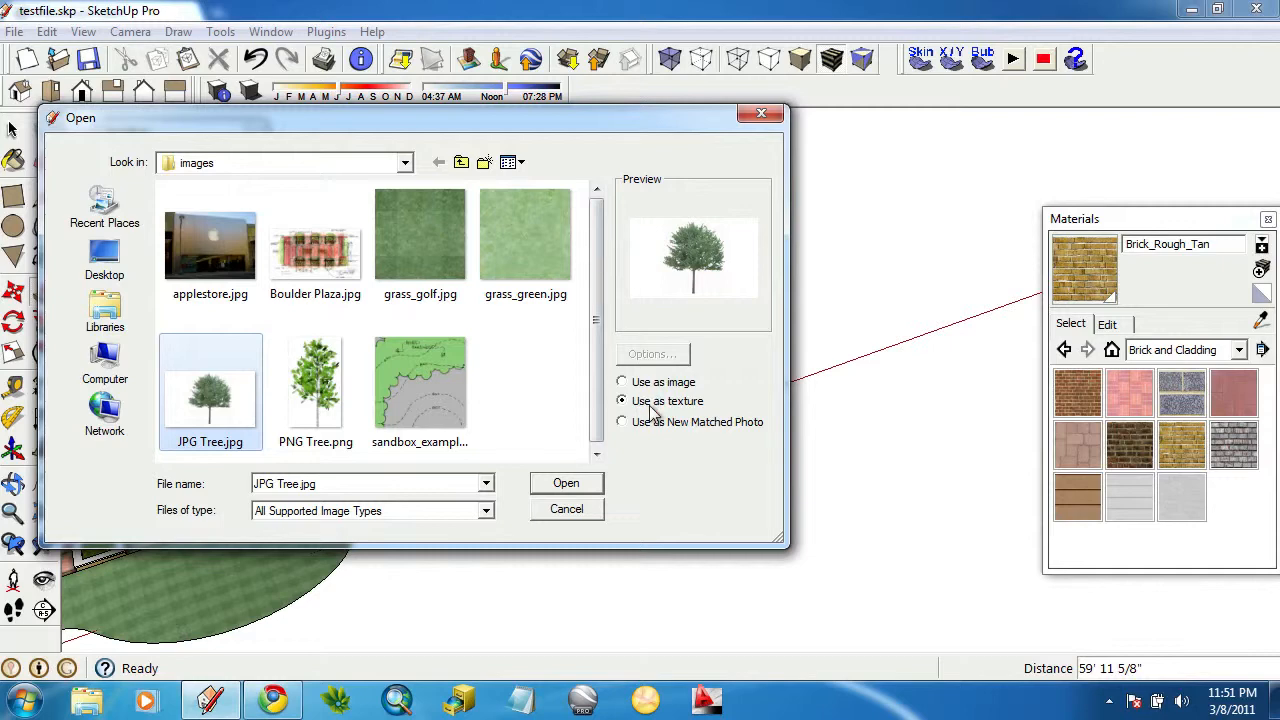
left_click(562, 483)
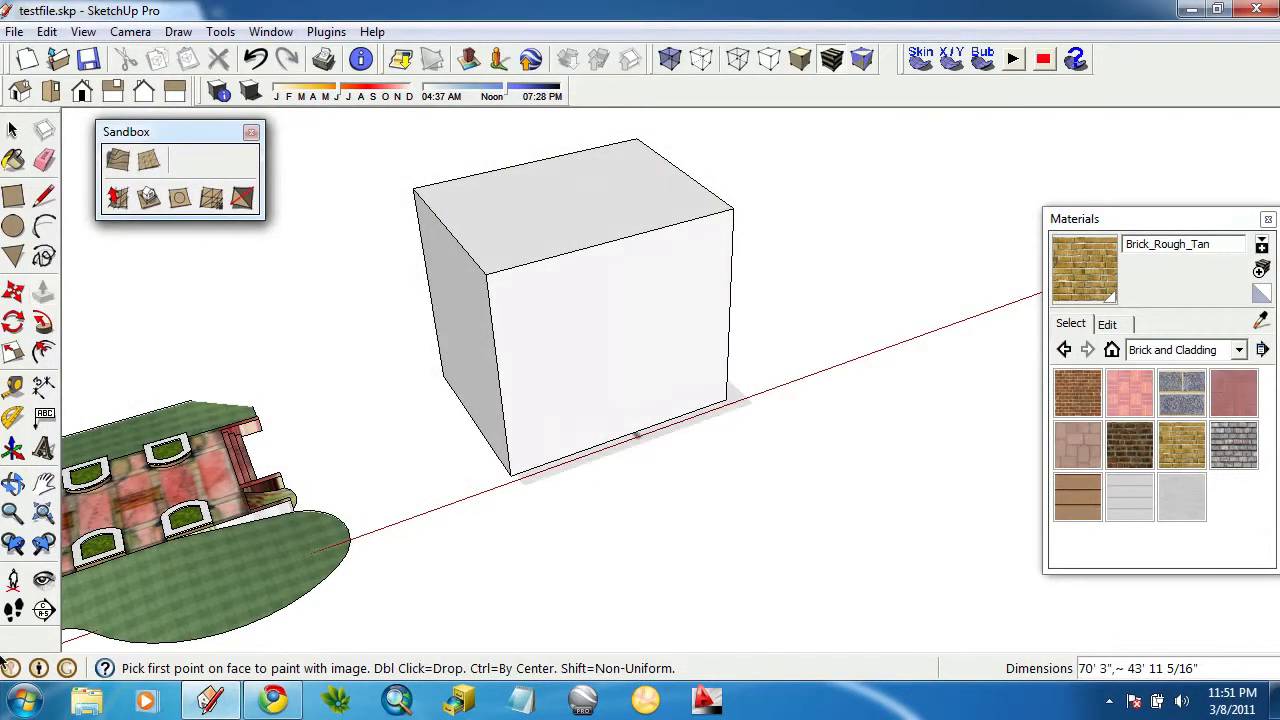
left_click(509, 475)
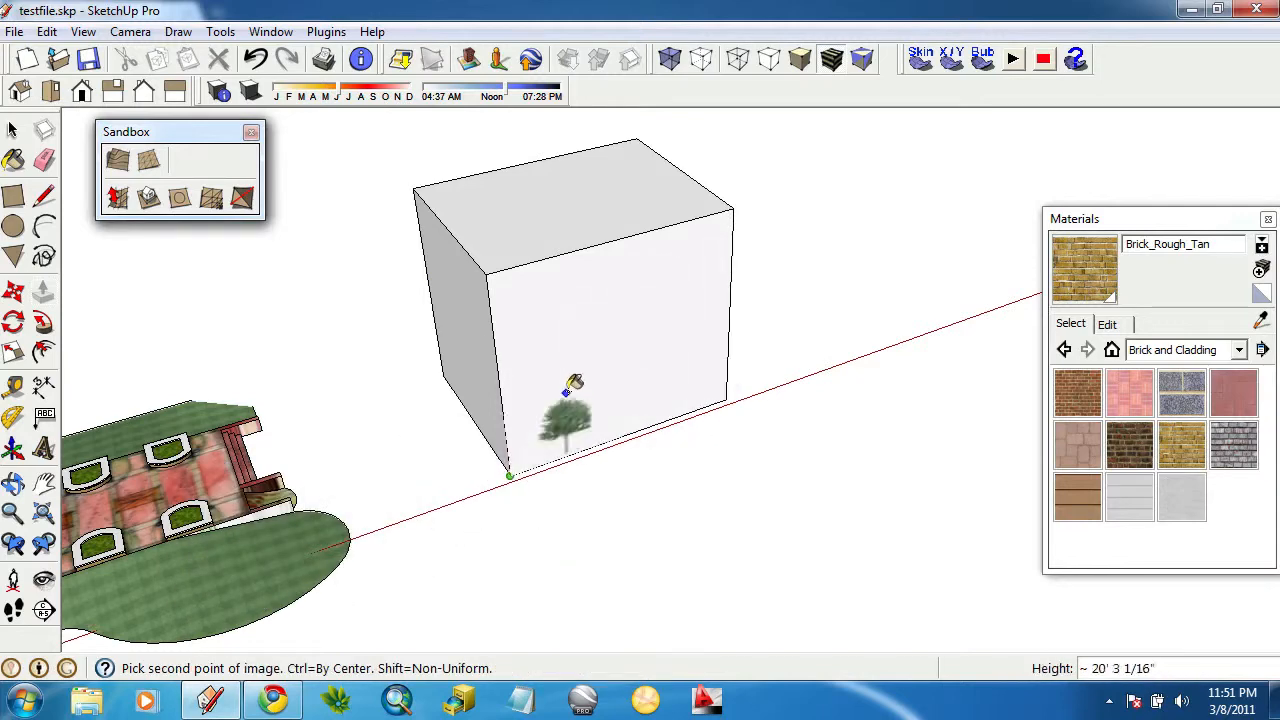
left_click(655, 312)
Push/Pull the tree-textured face of the box outward by about 1' 9 3/16".
middle_click_drag(742, 420, 415, 401)
middle_click_drag(826, 497, 814, 391)
scroll(590, 367, "up", 3)
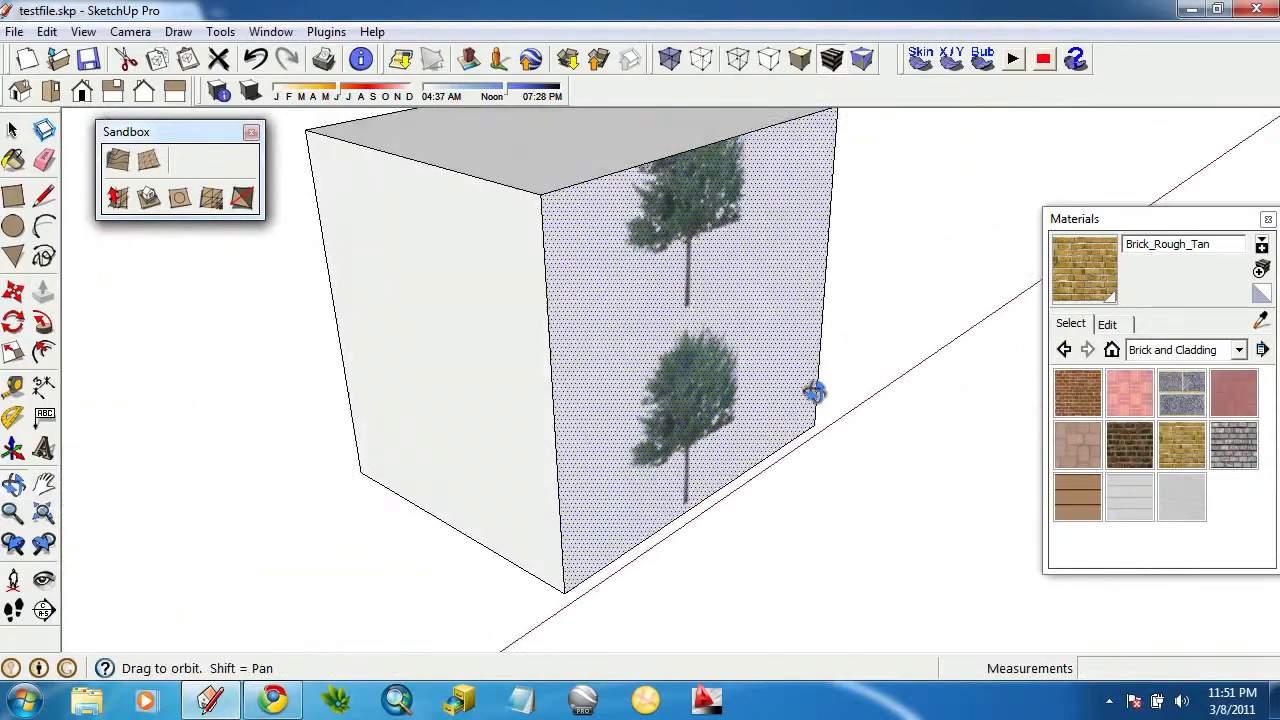
scroll(677, 249, "down", 3)
middle_click_drag(622, 220, 677, 291)
left_click(44, 160)
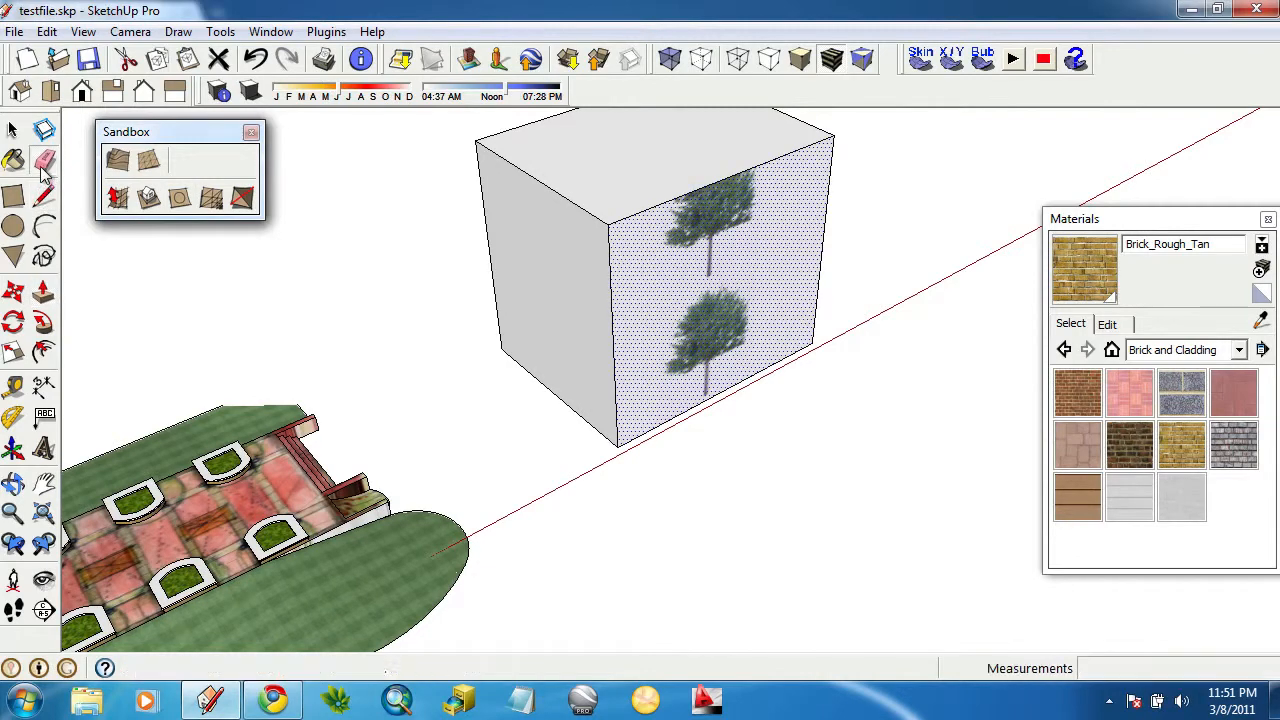
left_click(43, 290)
left_click_drag(748, 193, 705, 185)
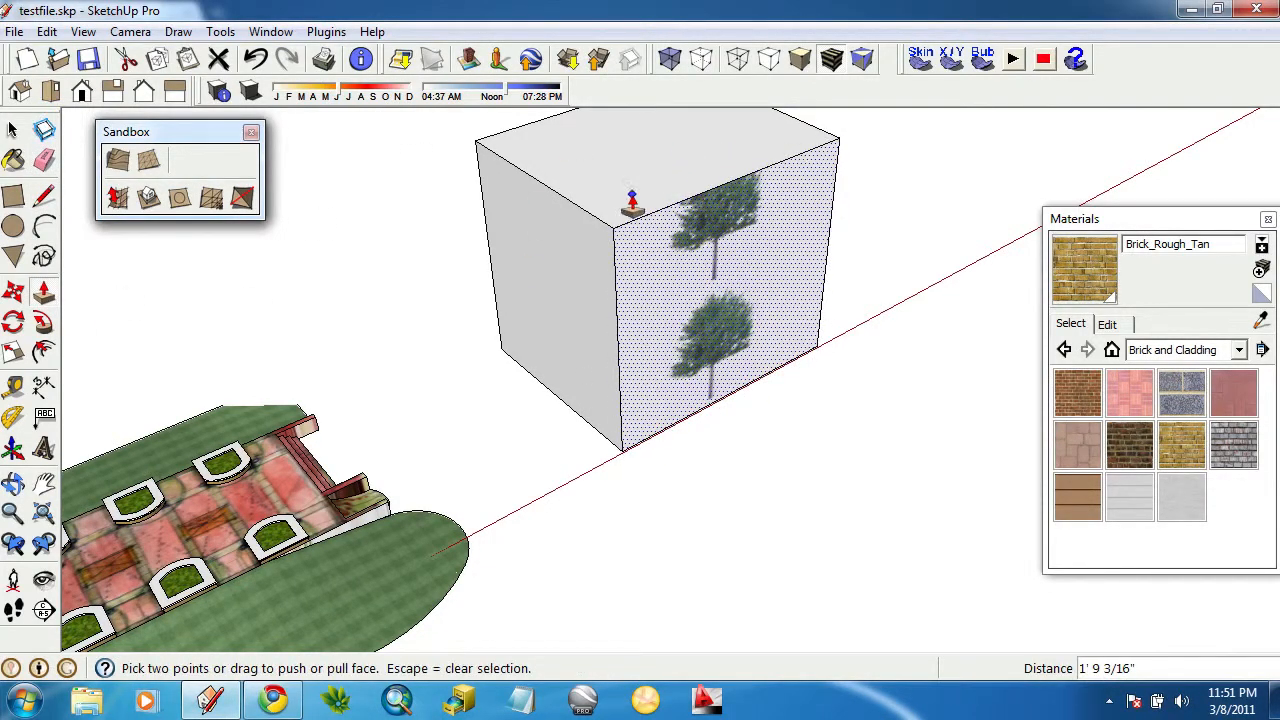
left_click(12, 130)
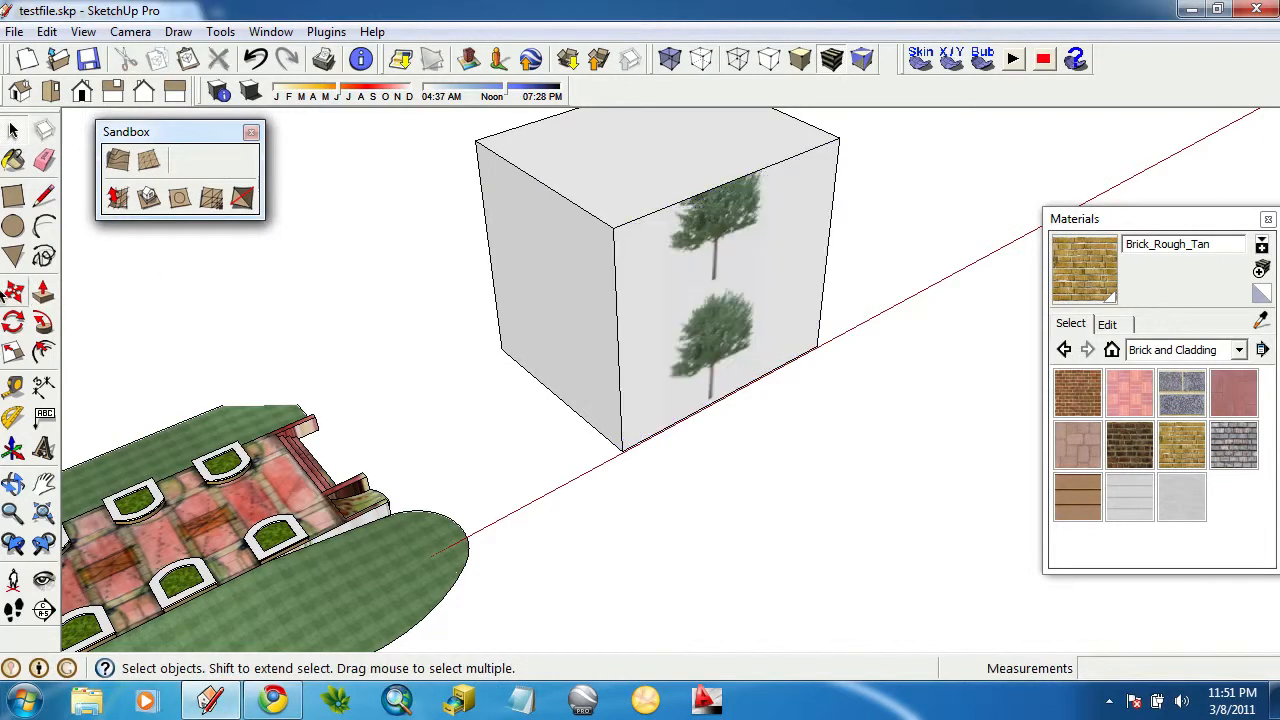
Push/Pull the box's top and both side faces inward to frame a single tree image, moving the last side about 22' 10".
left_click(43, 290)
left_click_drag(686, 194, 654, 262)
middle_click_drag(654, 262, 631, 409)
left_click(584, 392)
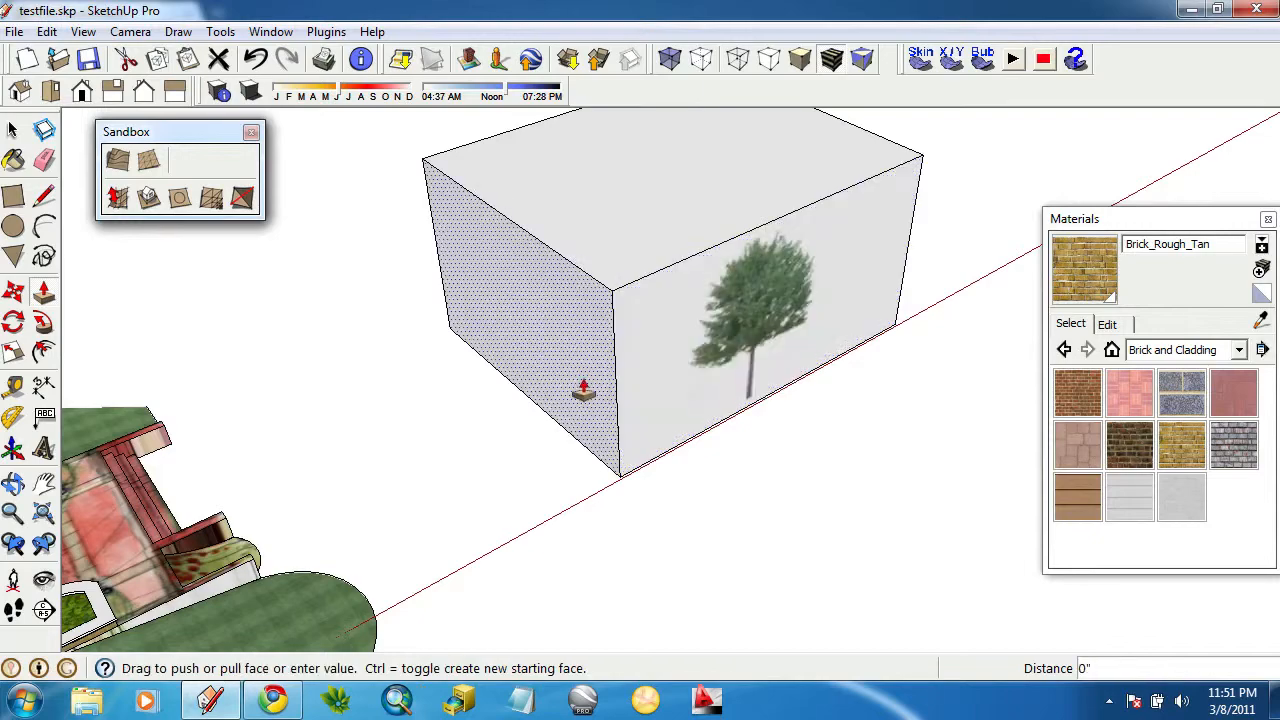
left_click(623, 366)
middle_click_drag(623, 366, 578, 404)
left_click_drag(768, 477, 632, 410)
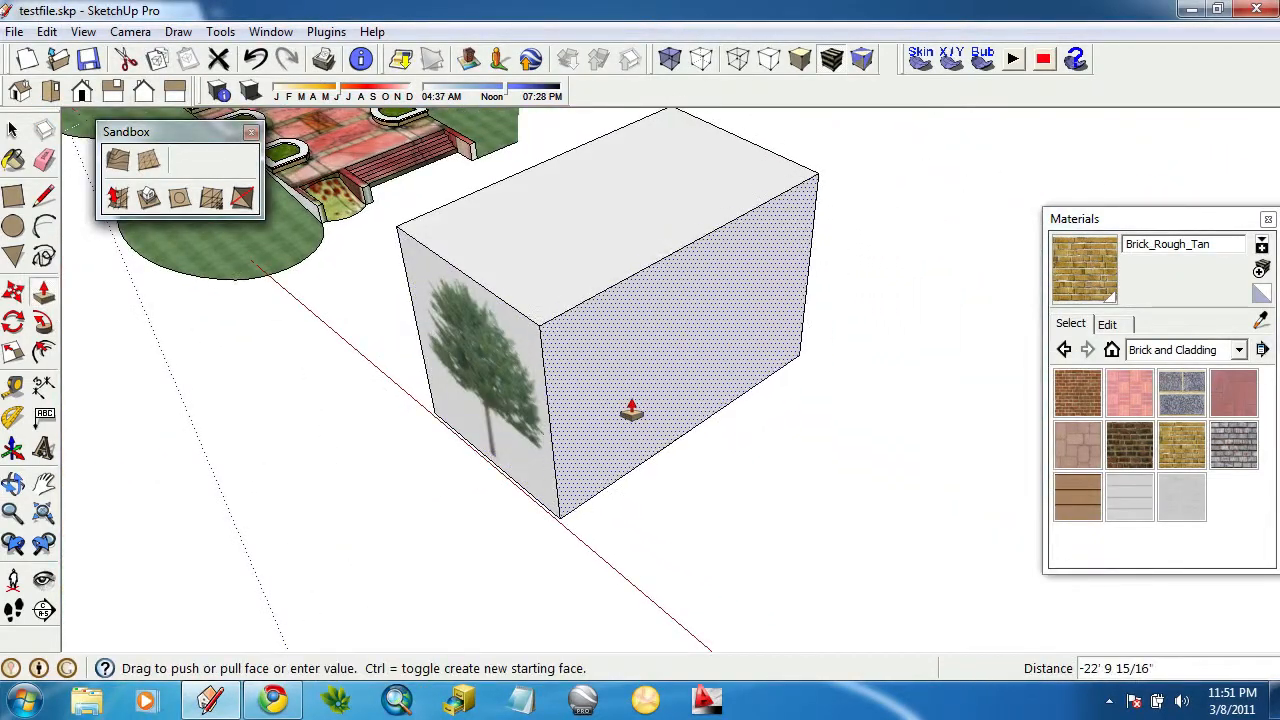
left_click(632, 410)
Erase the box's remaining edges so that only the tree-textured front face is left.
mouse_move(530, 400)
middle_mouse_down()
mouse_move(711, 423)
mouse_move(870, 410)
middle_mouse_up()
left_click(44, 161)
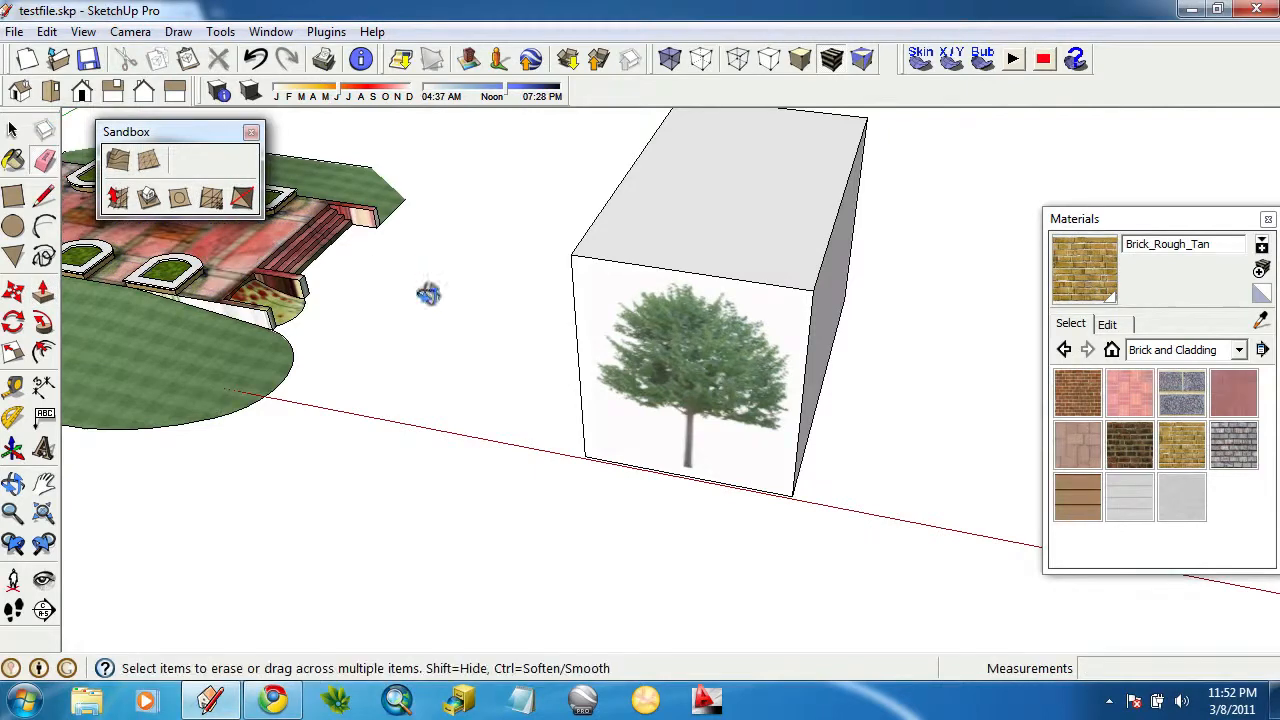
middle_click_drag(428, 293, 681, 215)
left_click_drag(642, 126, 656, 134)
left_click_drag(836, 130, 870, 122)
left_click_drag(826, 247, 651, 309)
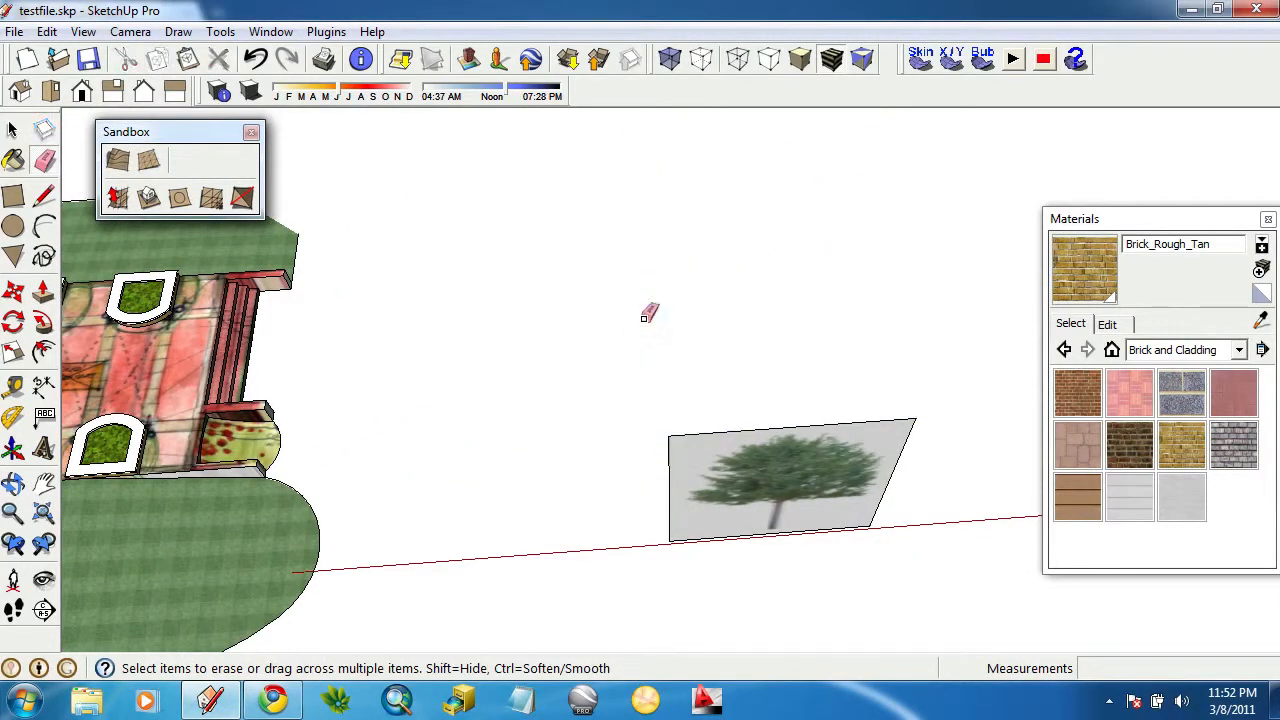
mouse_move(651, 309)
middle_mouse_down()
mouse_move(914, 409)
mouse_move(735, 362)
mouse_move(814, 391)
mouse_move(760, 330)
middle_mouse_up()
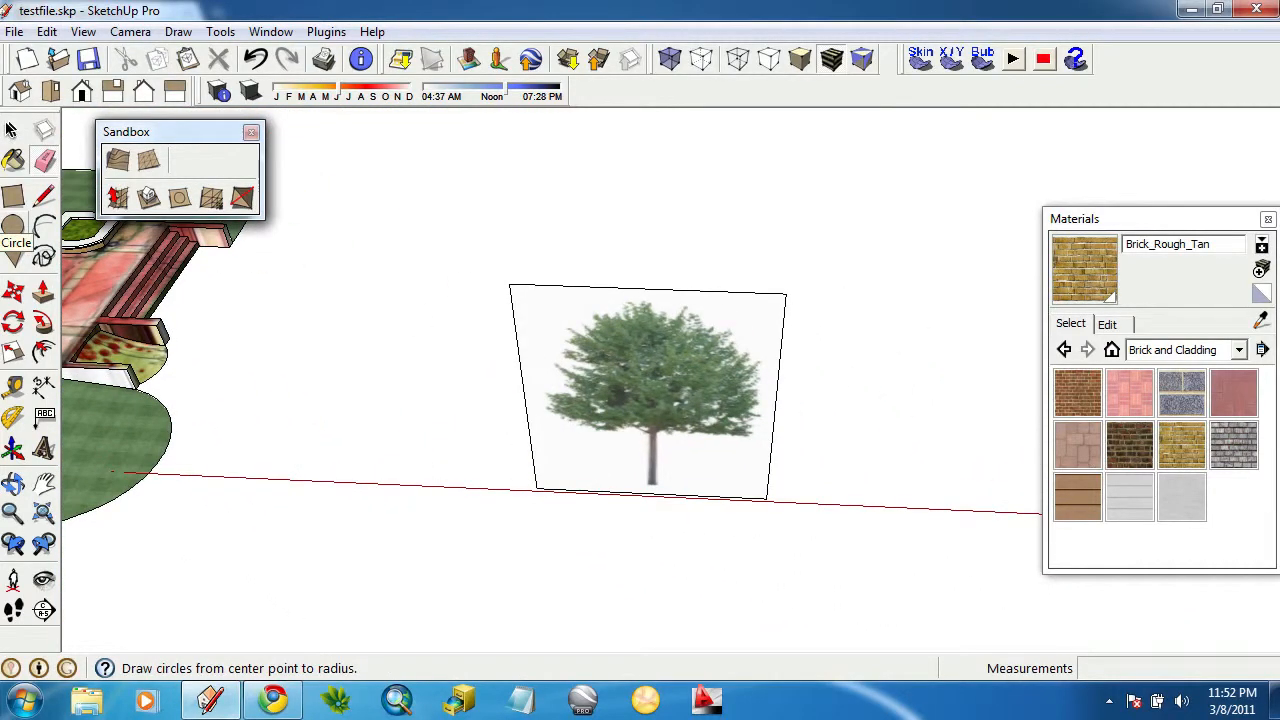
Make the tree face a component with its axes origin at the midpoint of its bottom edge and Always face camera off.
left_click(12, 130)
left_click(627, 376)
right_click(628, 375)
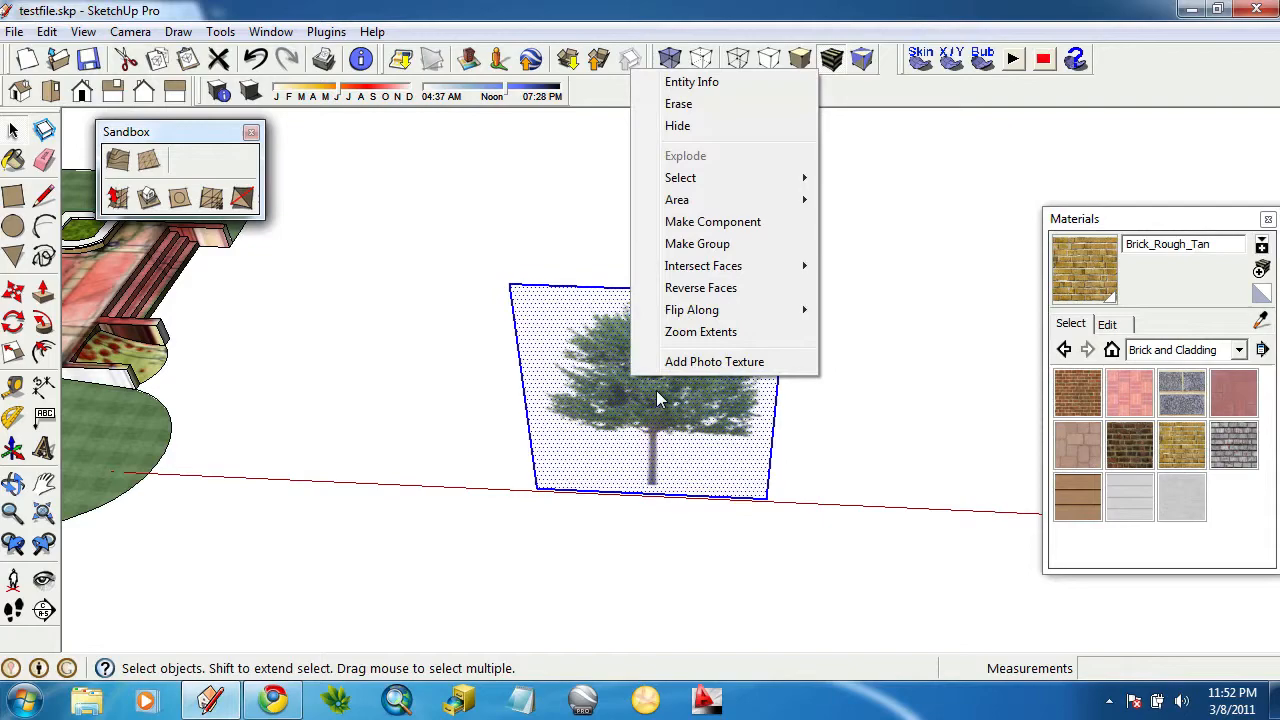
left_click(731, 232)
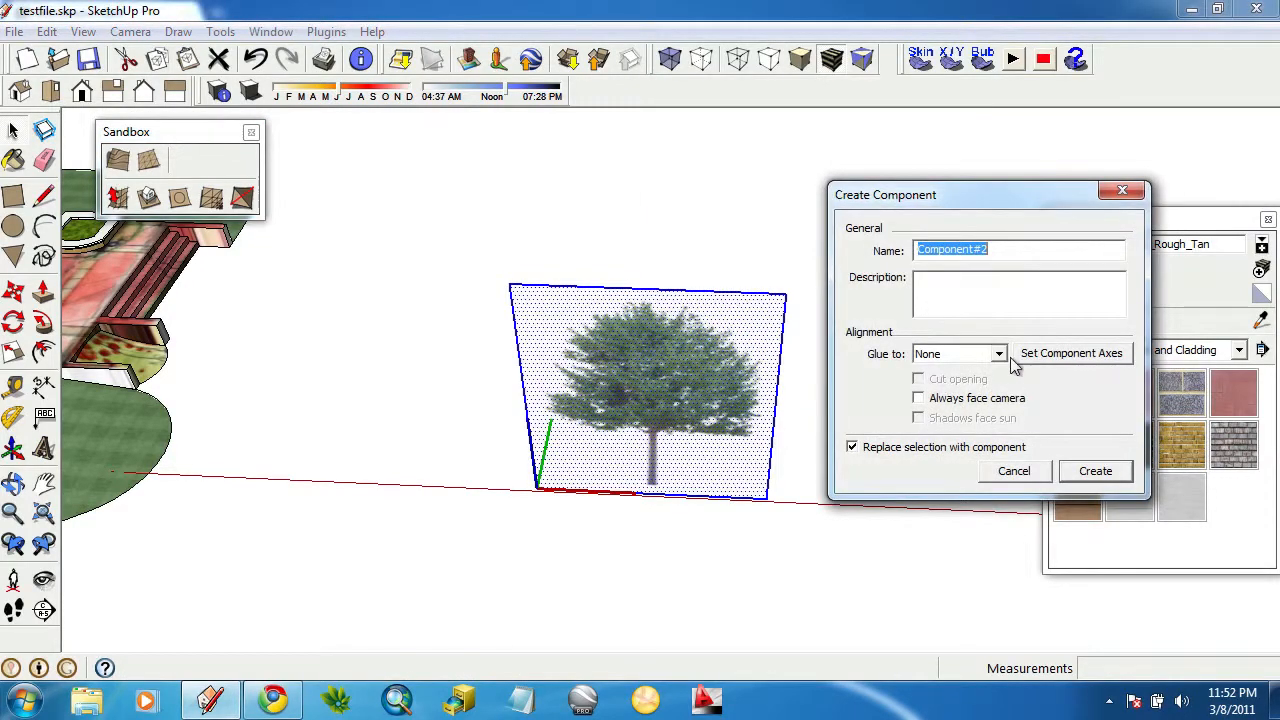
left_click(1070, 353)
scroll(694, 531, "up", 3)
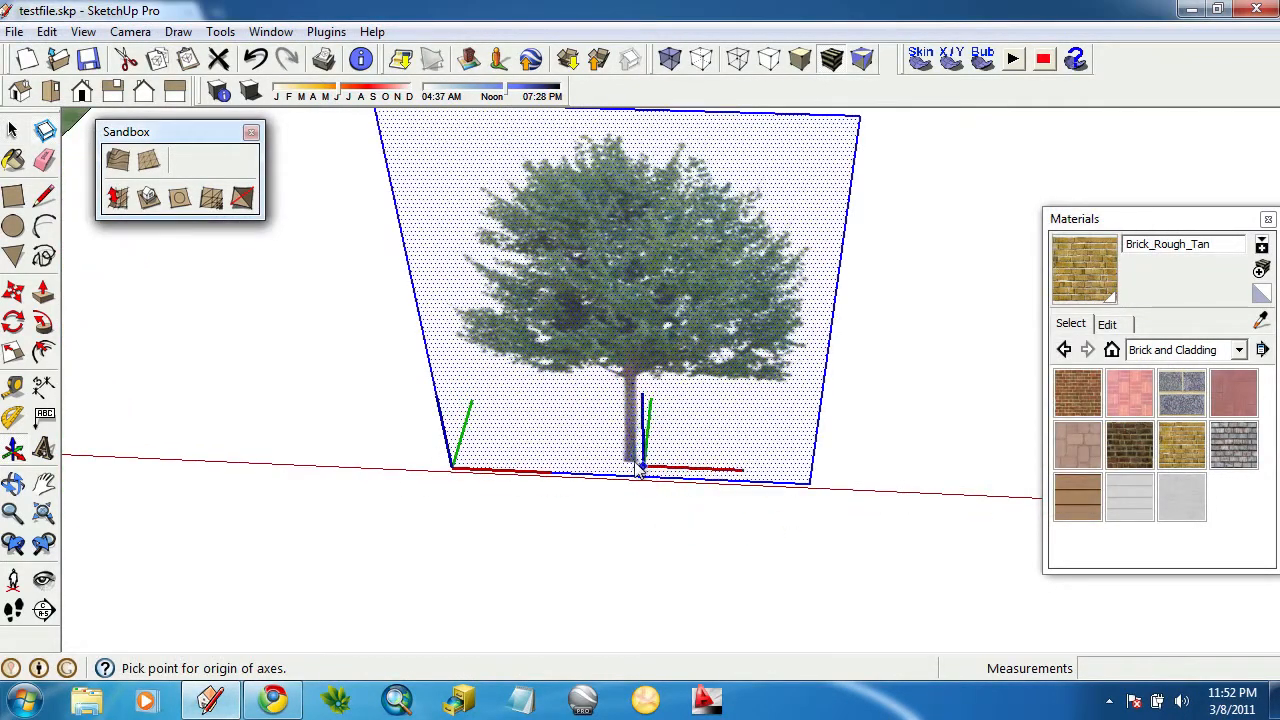
scroll(634, 465, "up", 2)
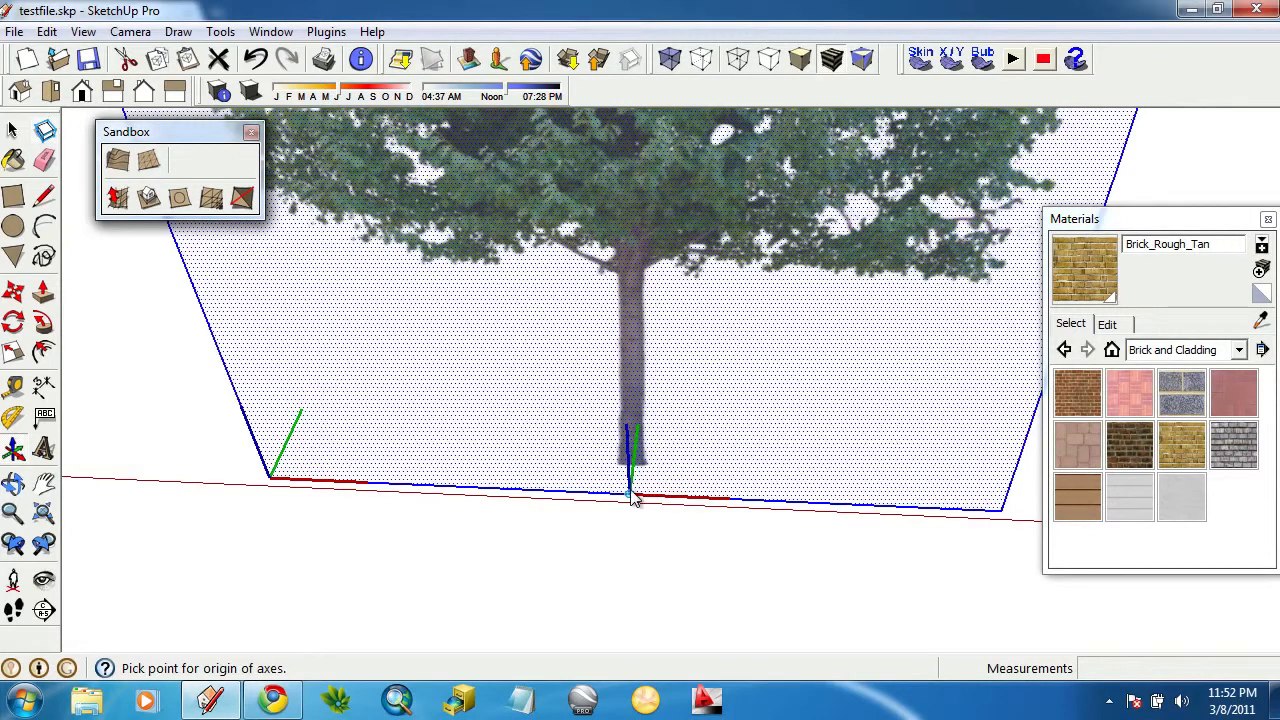
left_click(737, 502)
left_click(778, 501)
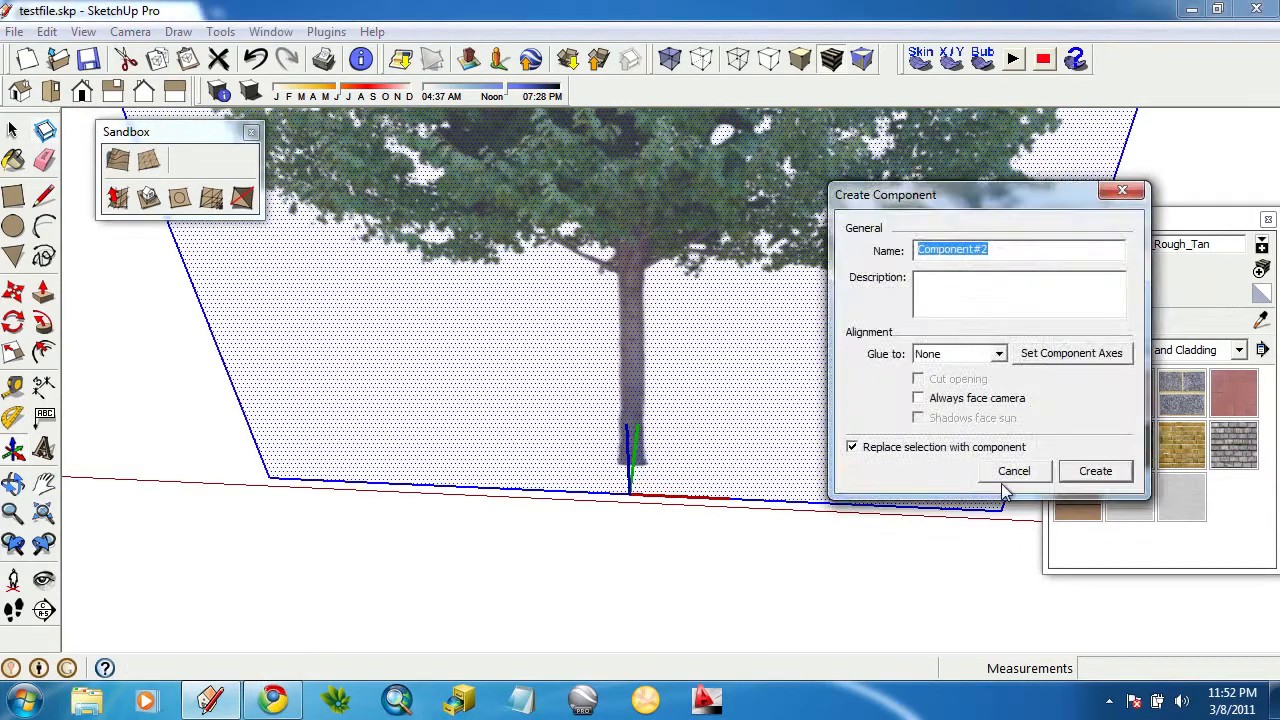
left_click(1094, 471)
Undo the creation of the tree component.
scroll(700, 465, "down", 5)
middle_click_drag(791, 449, 689, 369)
scroll(510, 362, "down", 2)
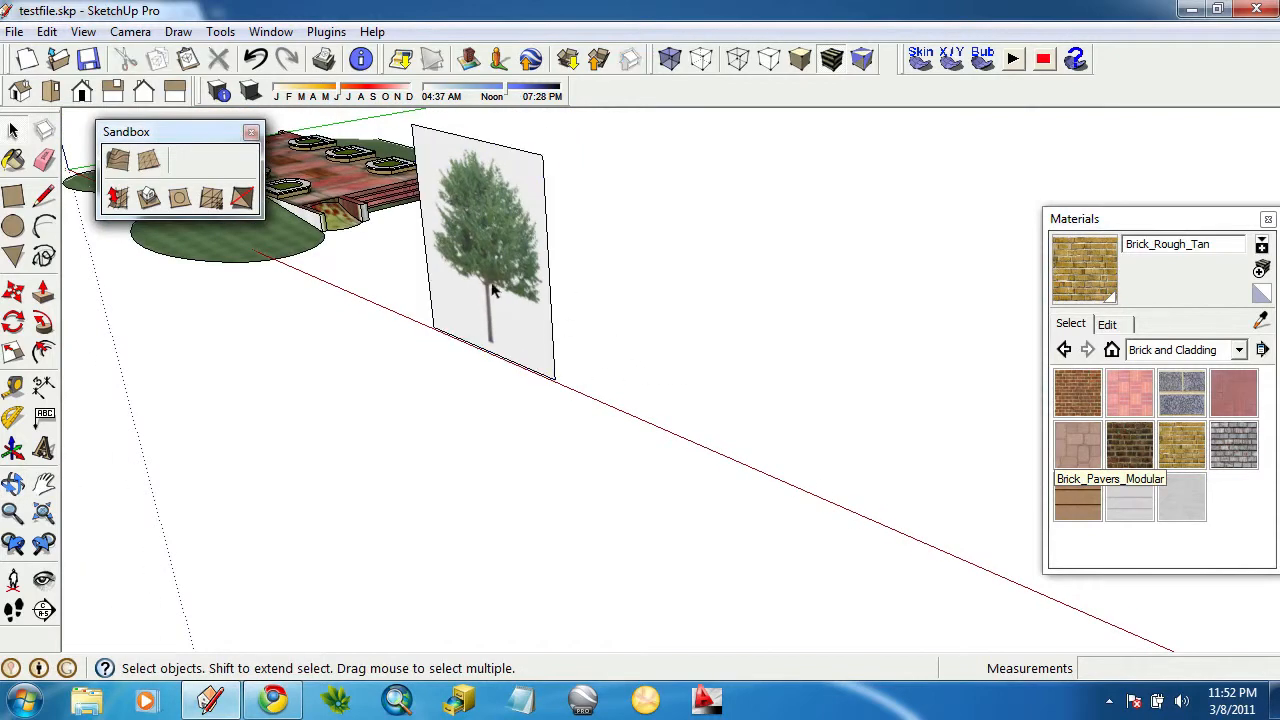
middle_click_drag(467, 278, 673, 368)
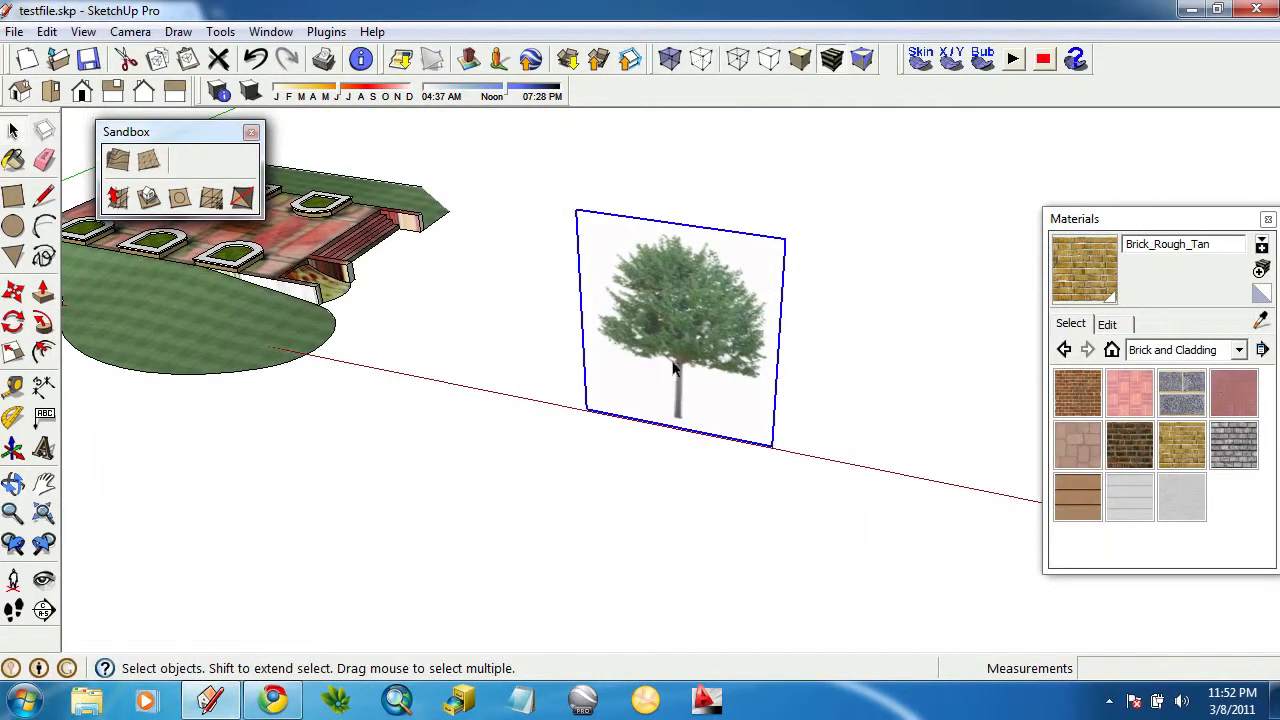
left_click(252, 60)
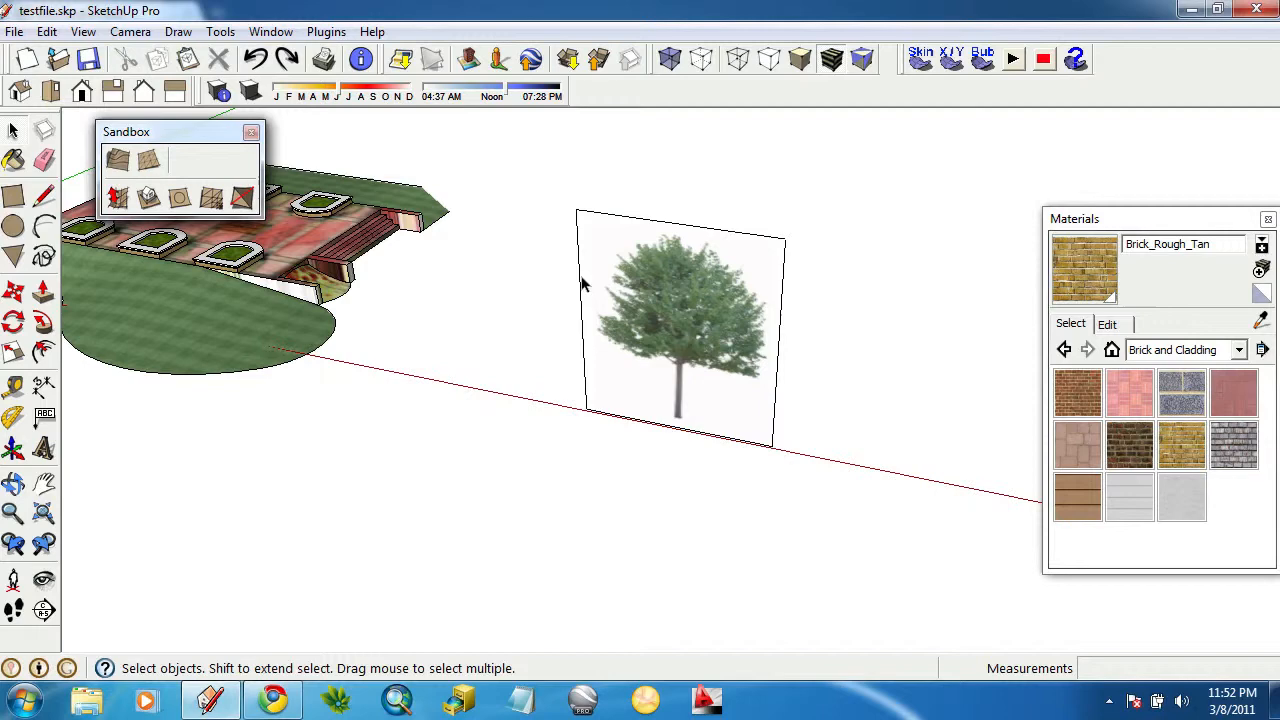
Make the tree face a component with Always face camera on and its axes origin at the midpoint of its bottom edge.
left_click(630, 305)
right_click(665, 298)
left_click(758, 450)
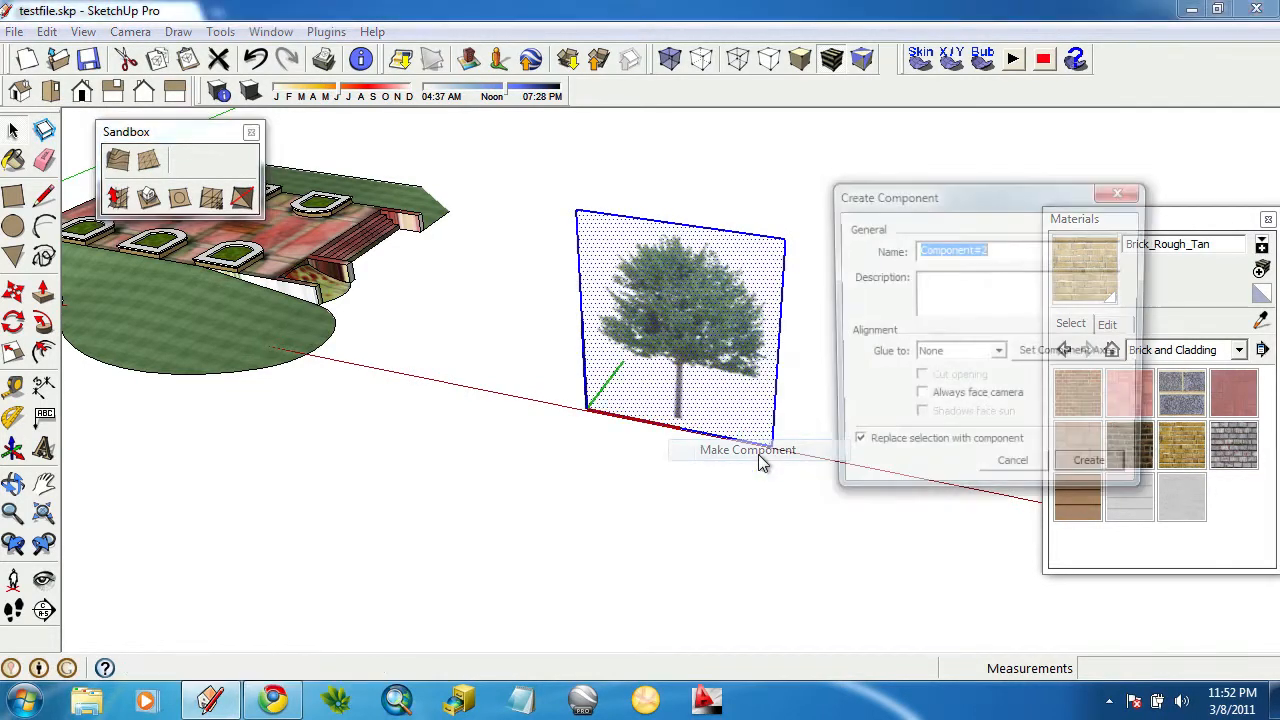
left_click(919, 399)
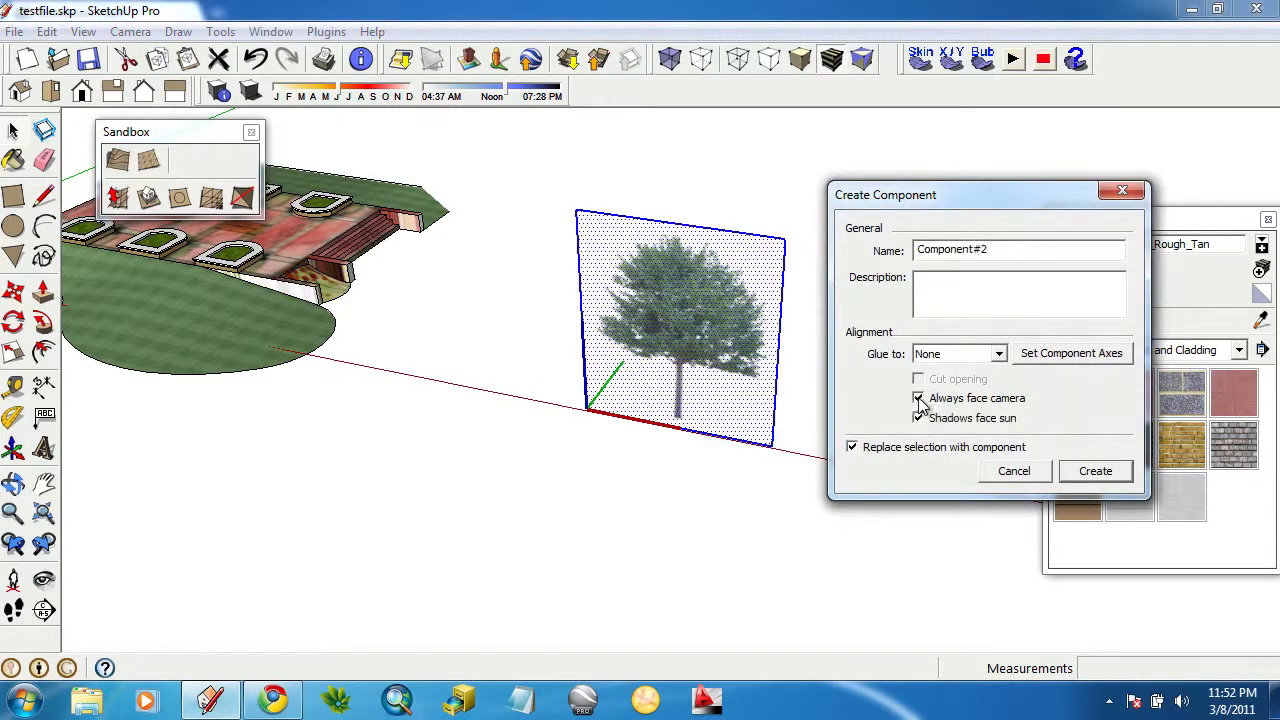
left_click(1040, 354)
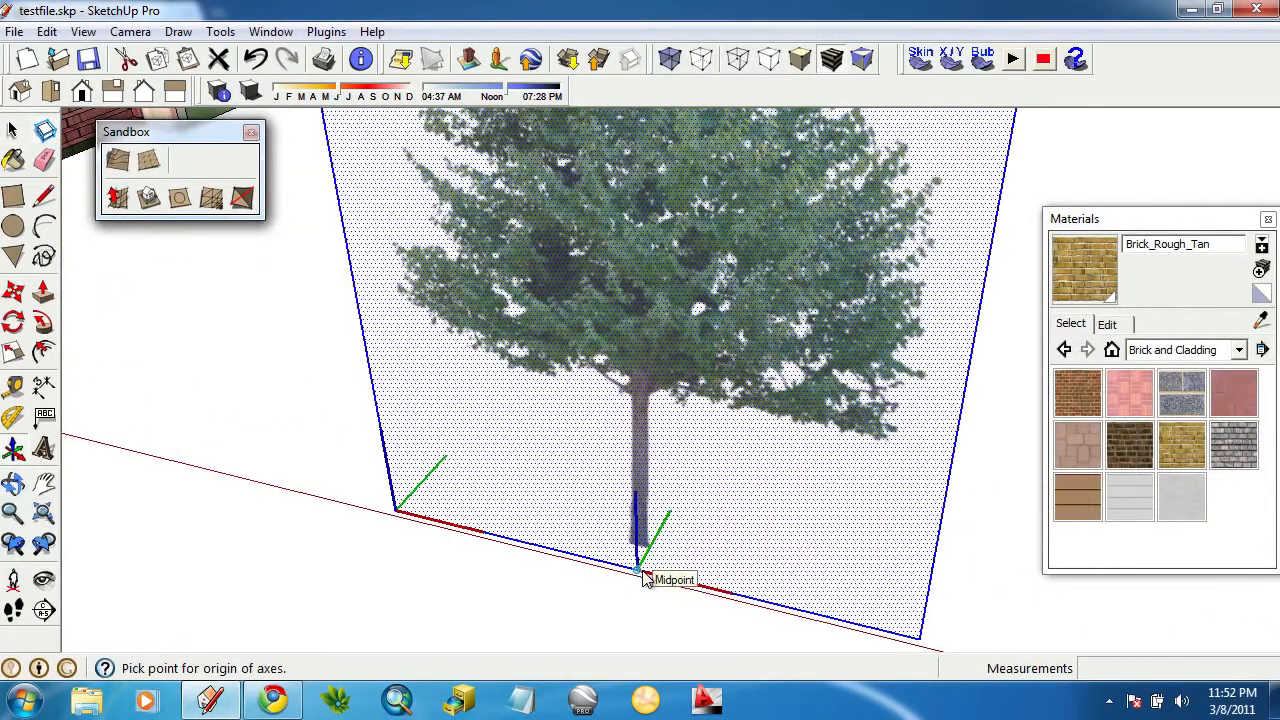
left_click(757, 608)
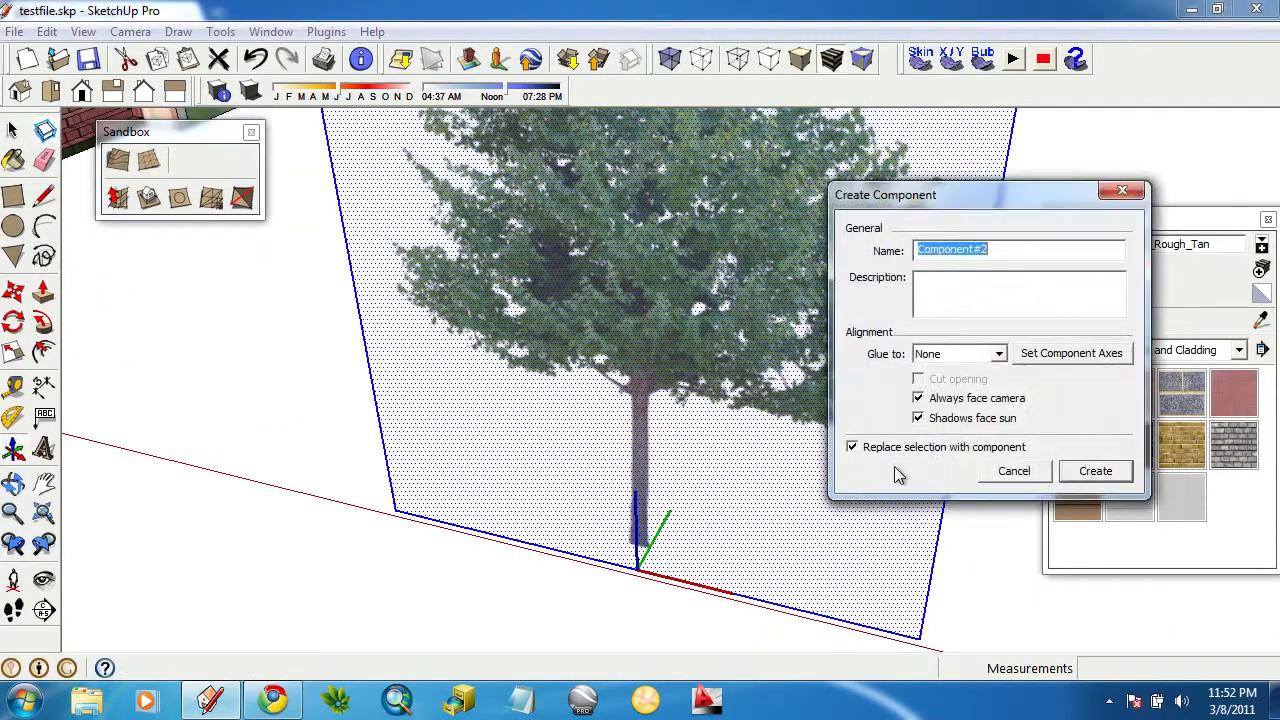
left_click(1096, 472)
middle_click_drag(1096, 472, 786, 477)
scroll(672, 422, "up", 2)
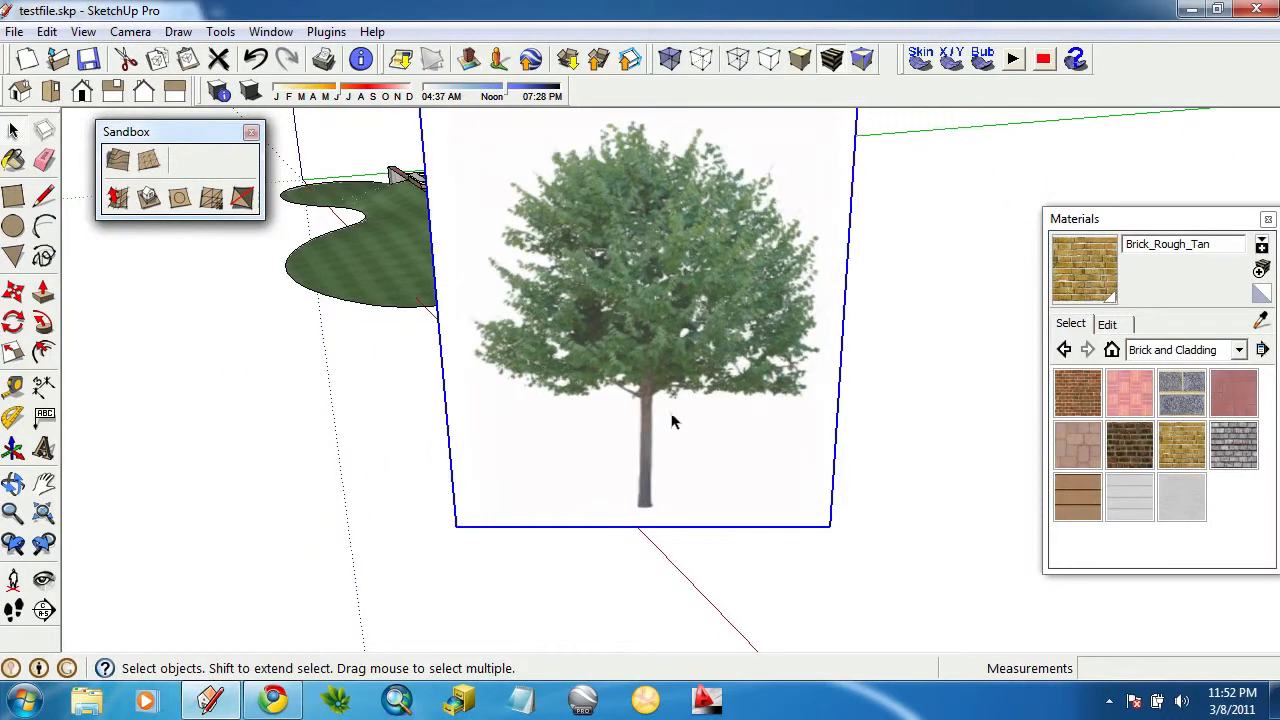
scroll(287, 290, "down", 1)
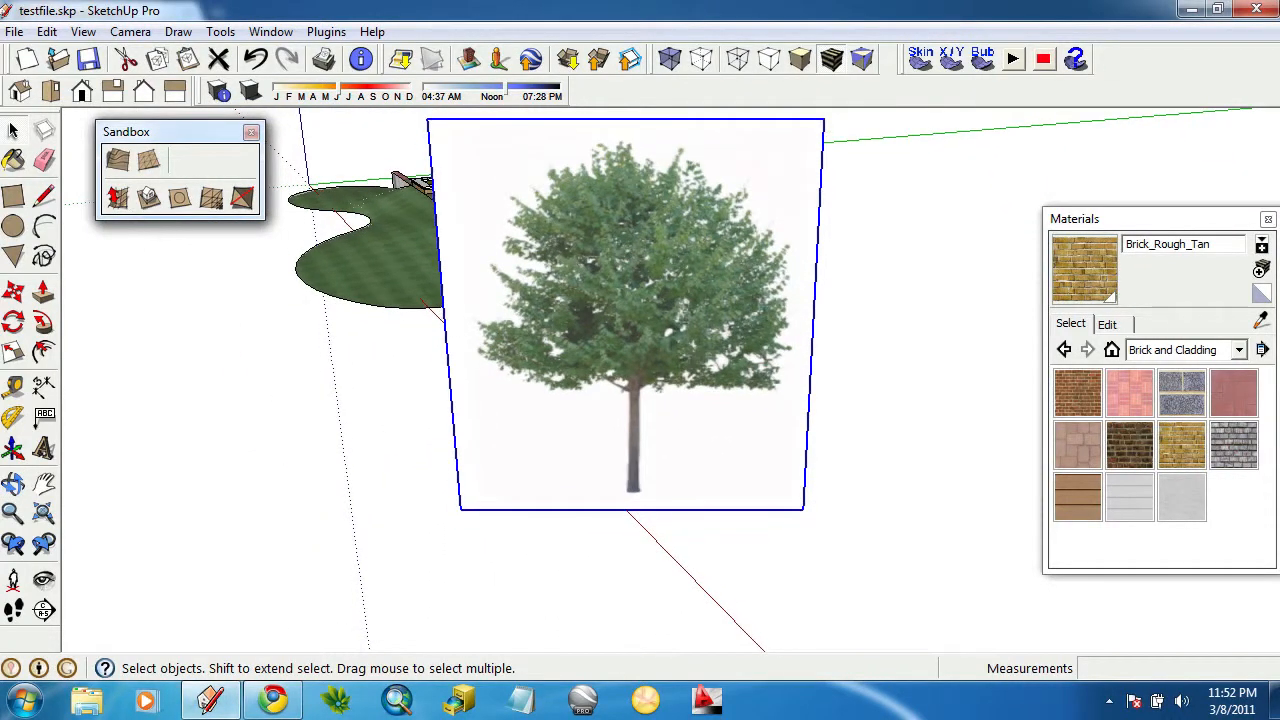
Open the tree component for editing and draw a line from its bottom edge up along the trunk.
double_click(550, 311)
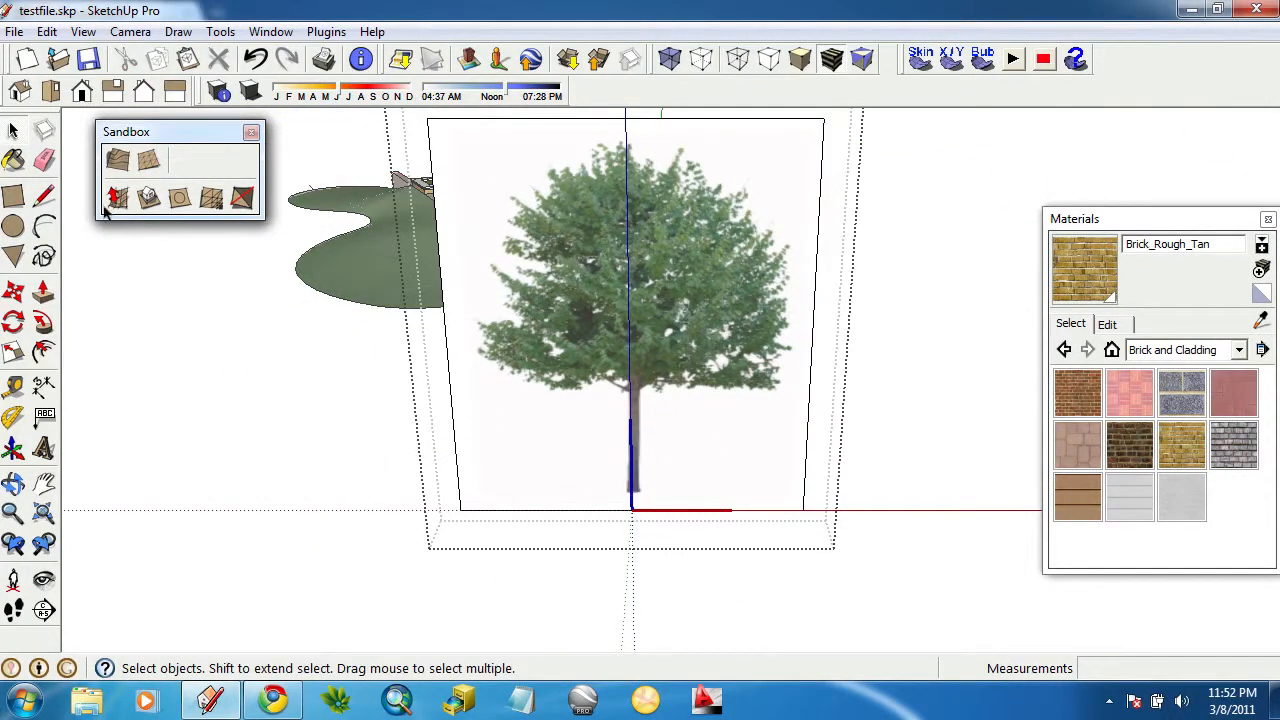
left_click(38, 200)
scroll(686, 471, "up", 3)
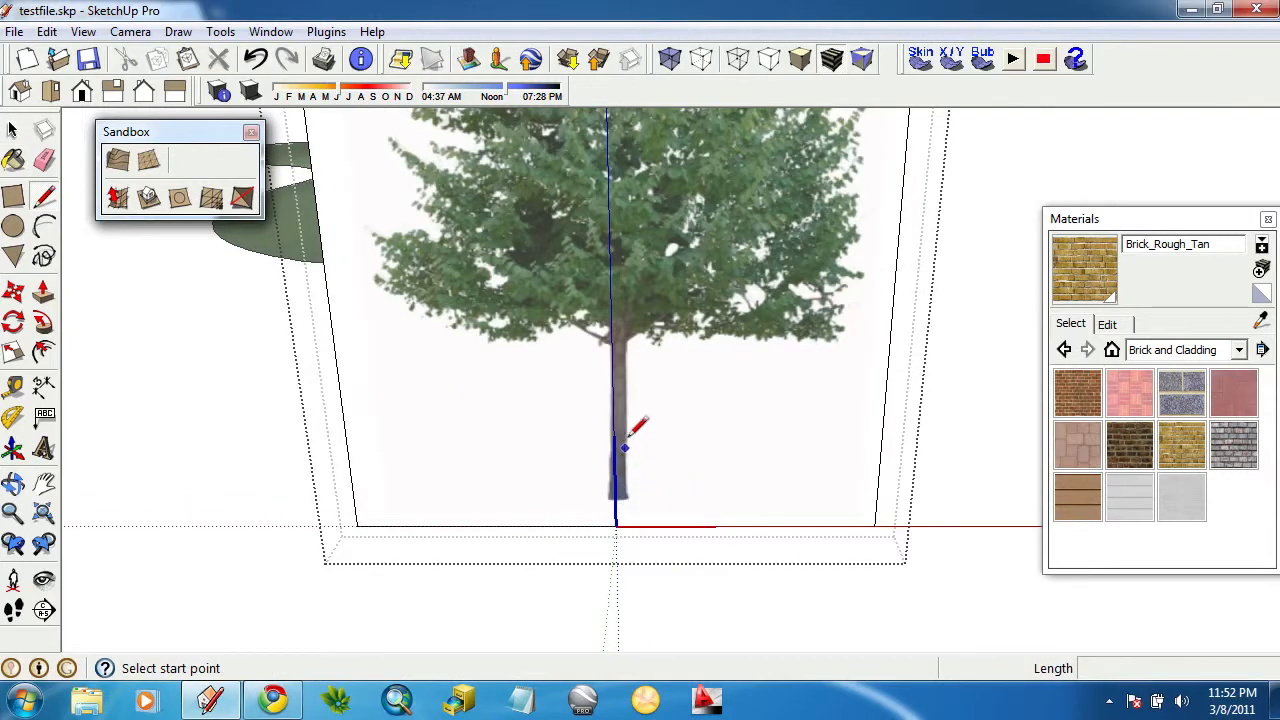
scroll(630, 437, "down", 2)
scroll(619, 443, "up", 2)
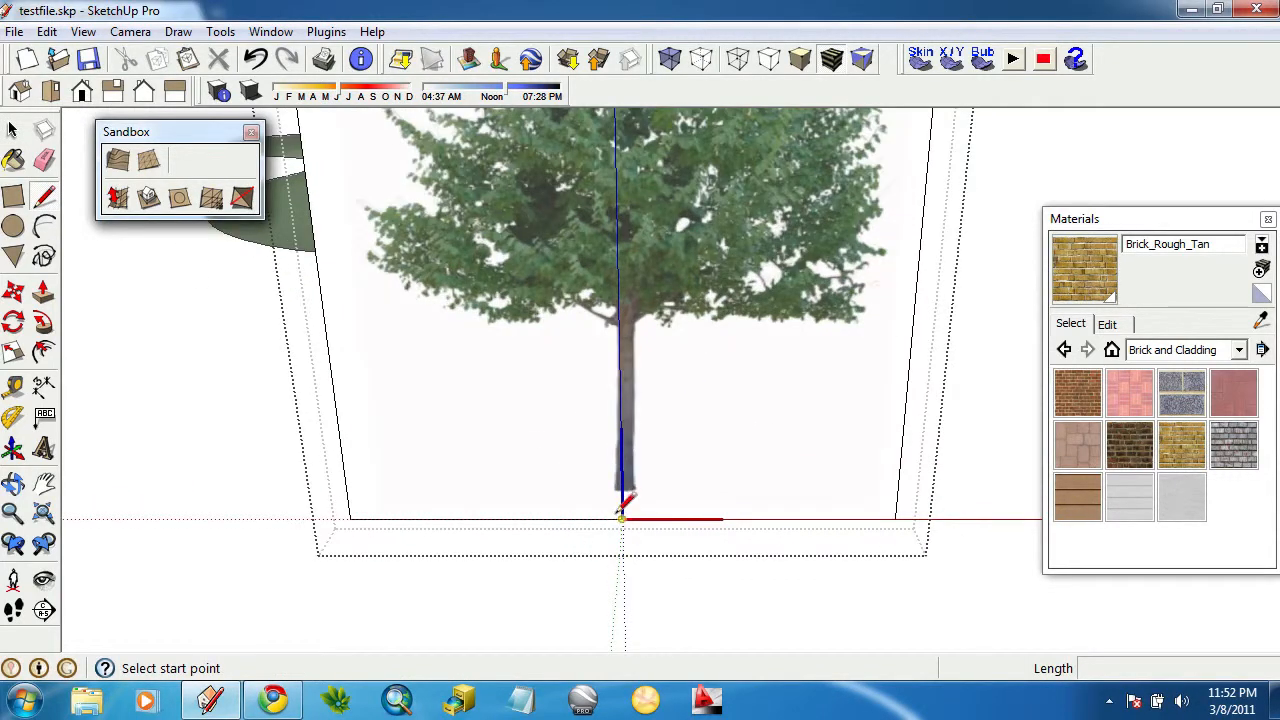
scroll(610, 518, "up", 1)
left_click(610, 518)
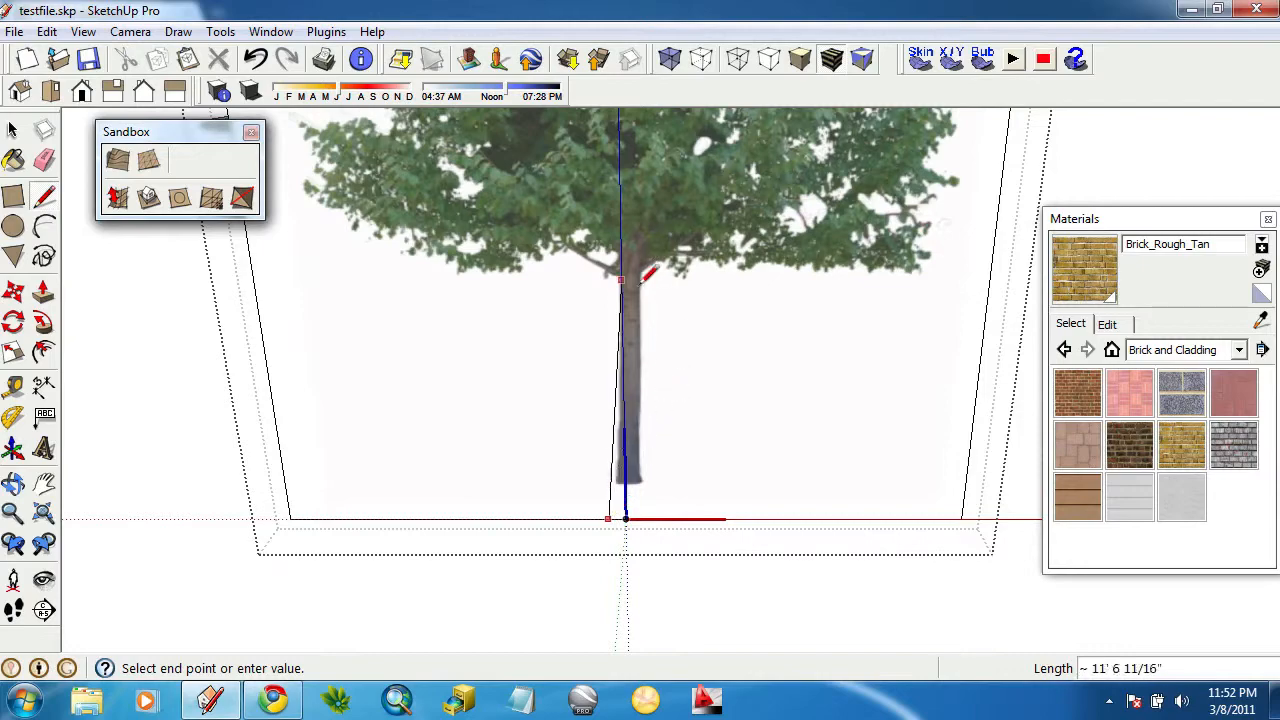
Cancel line drawing and undo the stray segment that runs away from the tree.
scroll(624, 281, "down", 1)
scroll(523, 275, "down", 2)
middle_click_drag(526, 273, 485, 333)
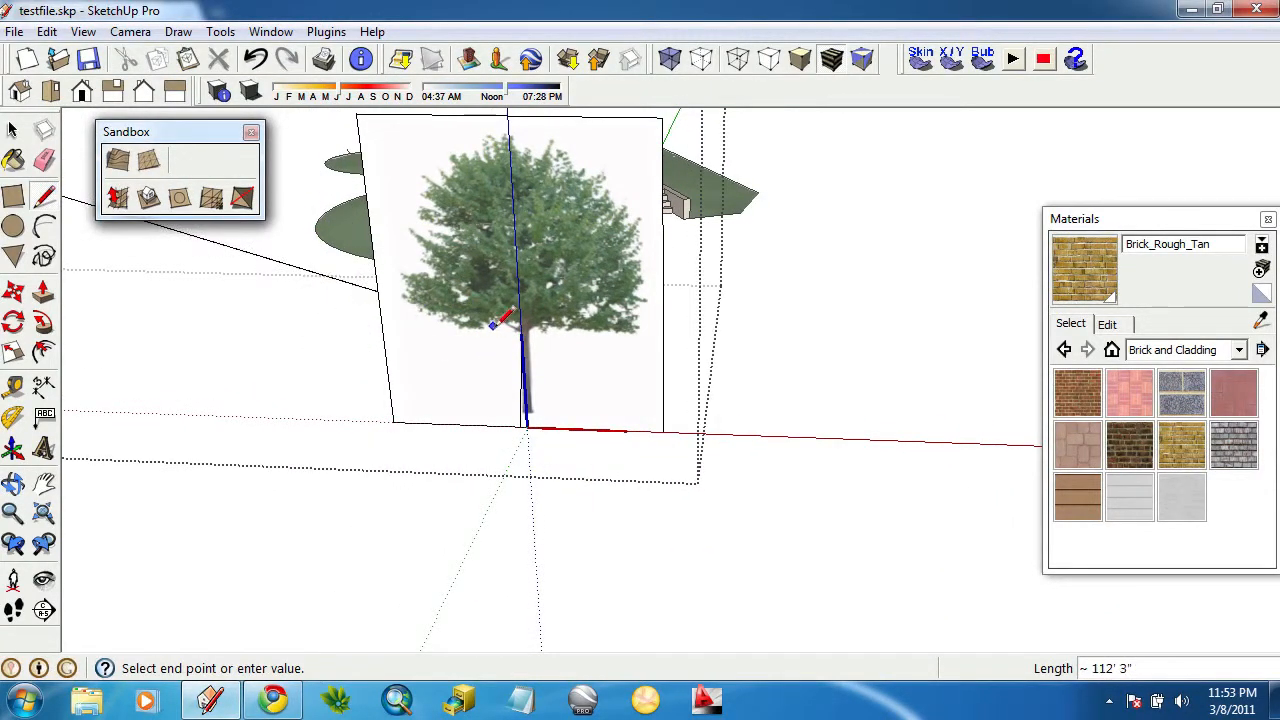
key("Escape")
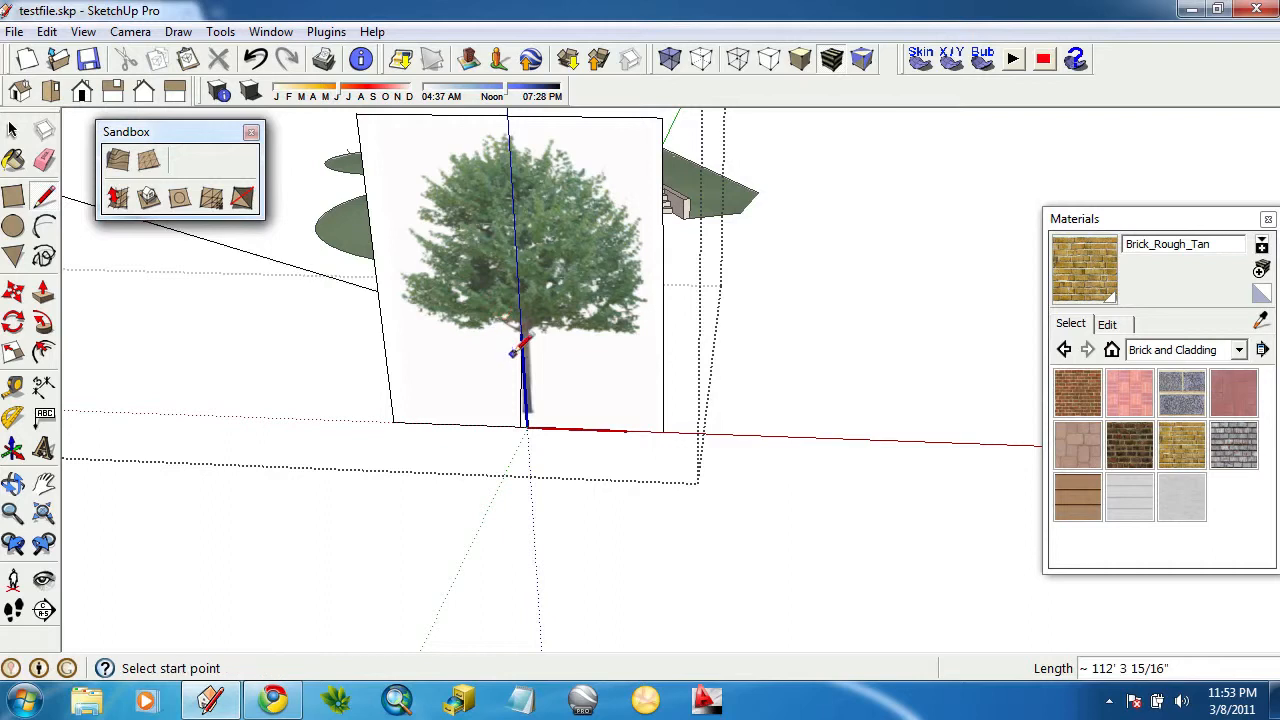
left_click(262, 60)
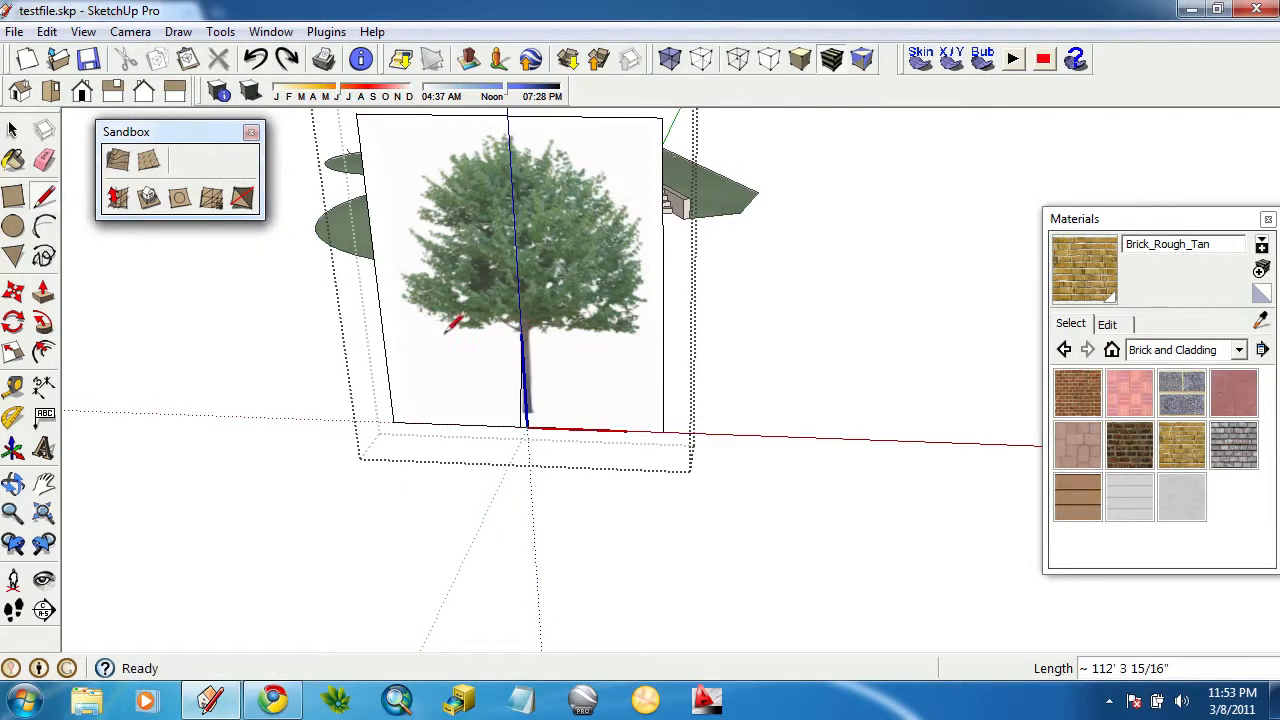
Trace a rough outline around the canopy and trunk with lines and erase the surrounding frame's edges.
left_click(521, 332)
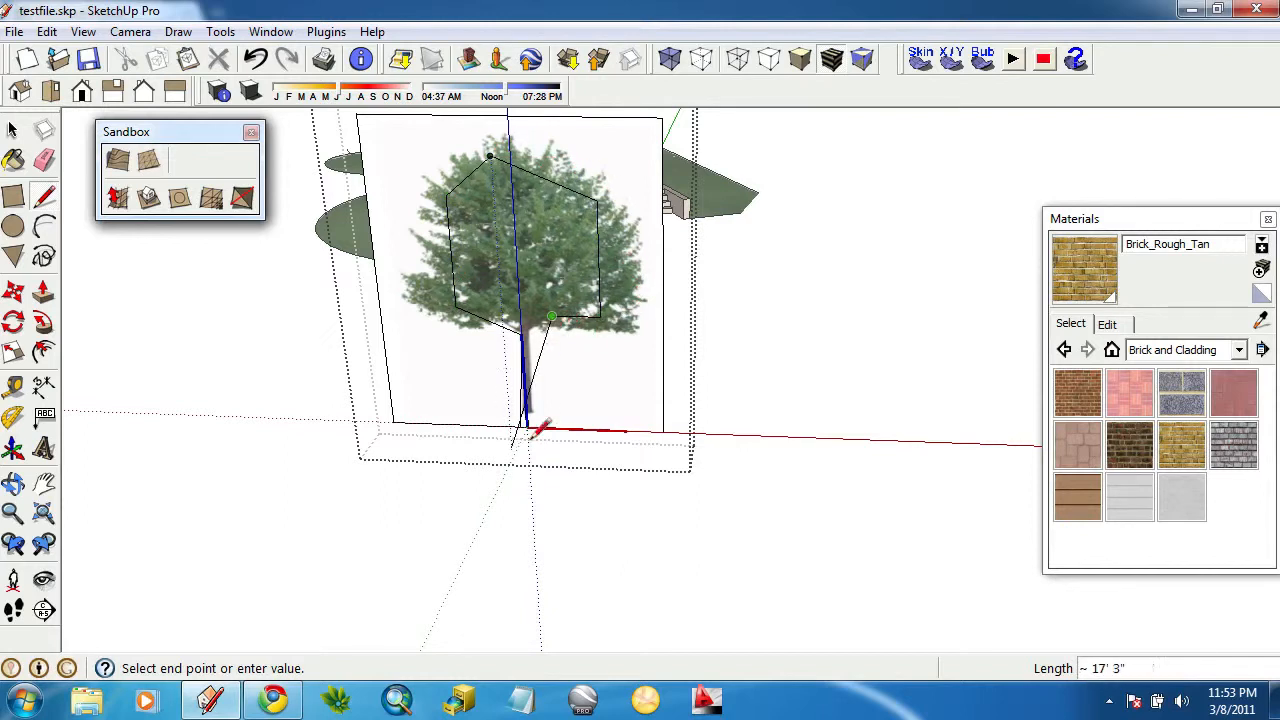
scroll(462, 252, "down", 2)
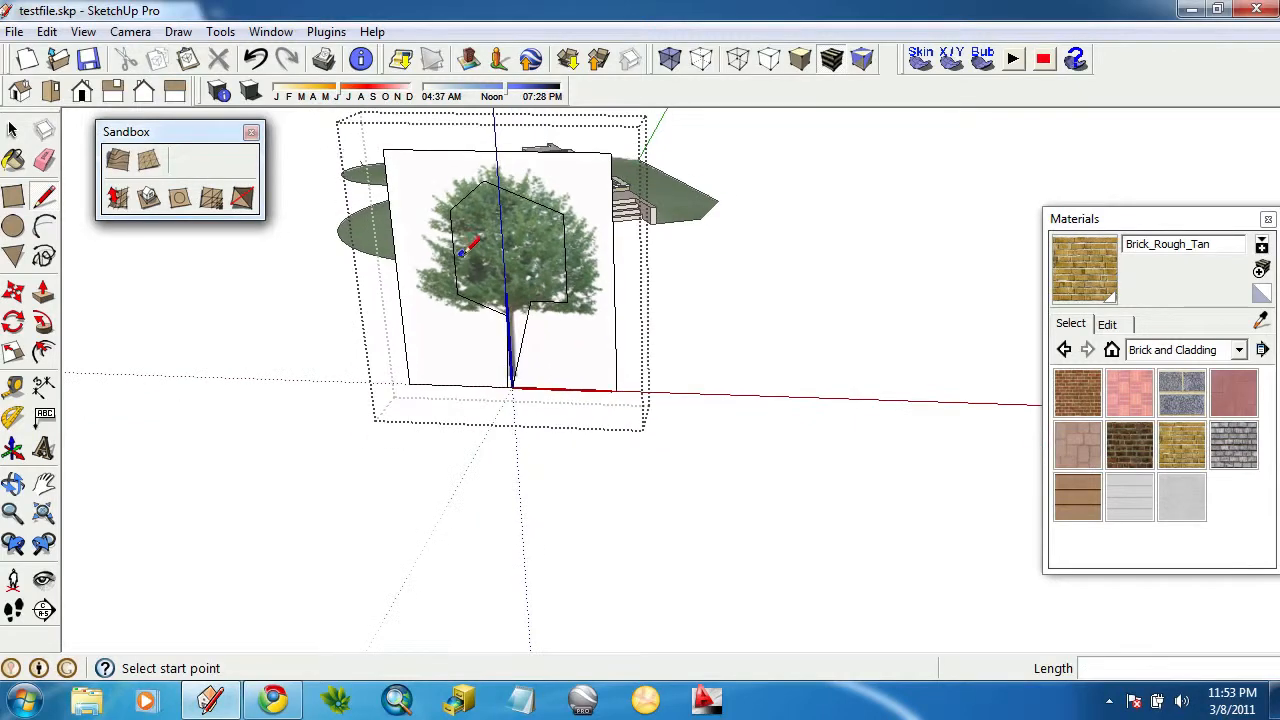
left_click(44, 161)
left_click_drag(437, 372, 456, 391)
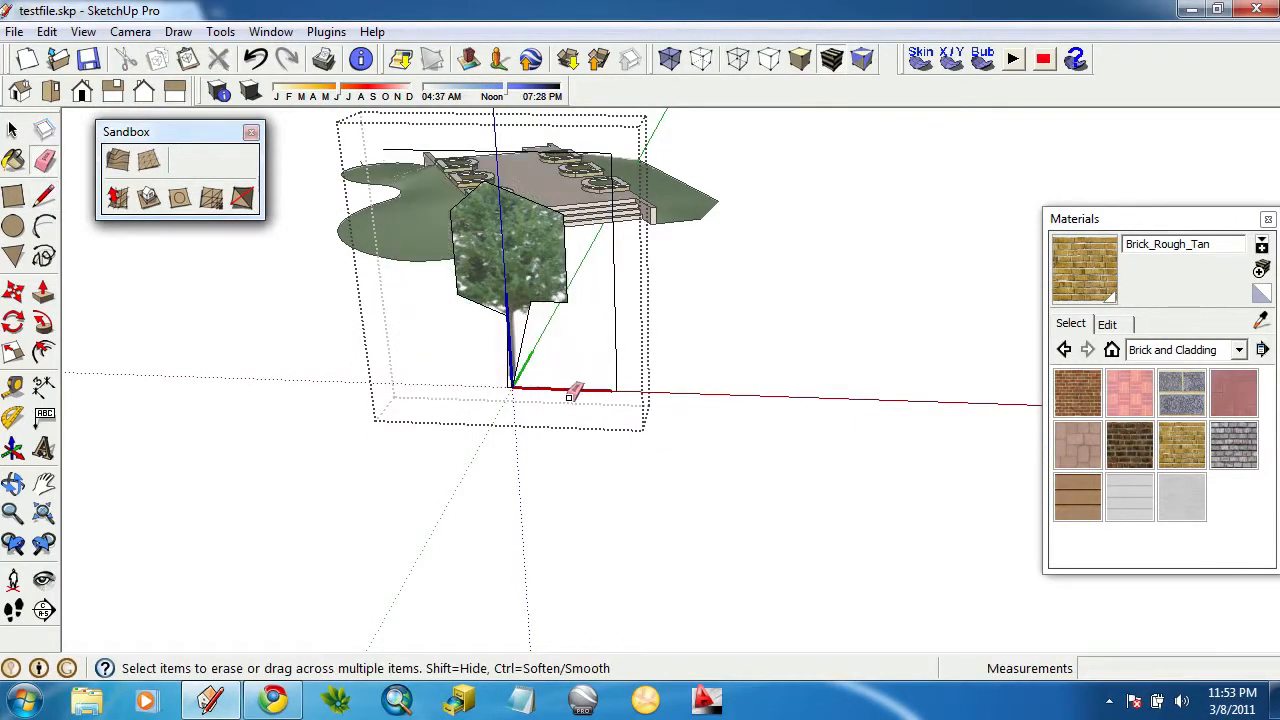
left_click_drag(592, 395, 628, 350)
scroll(605, 248, "down", 1)
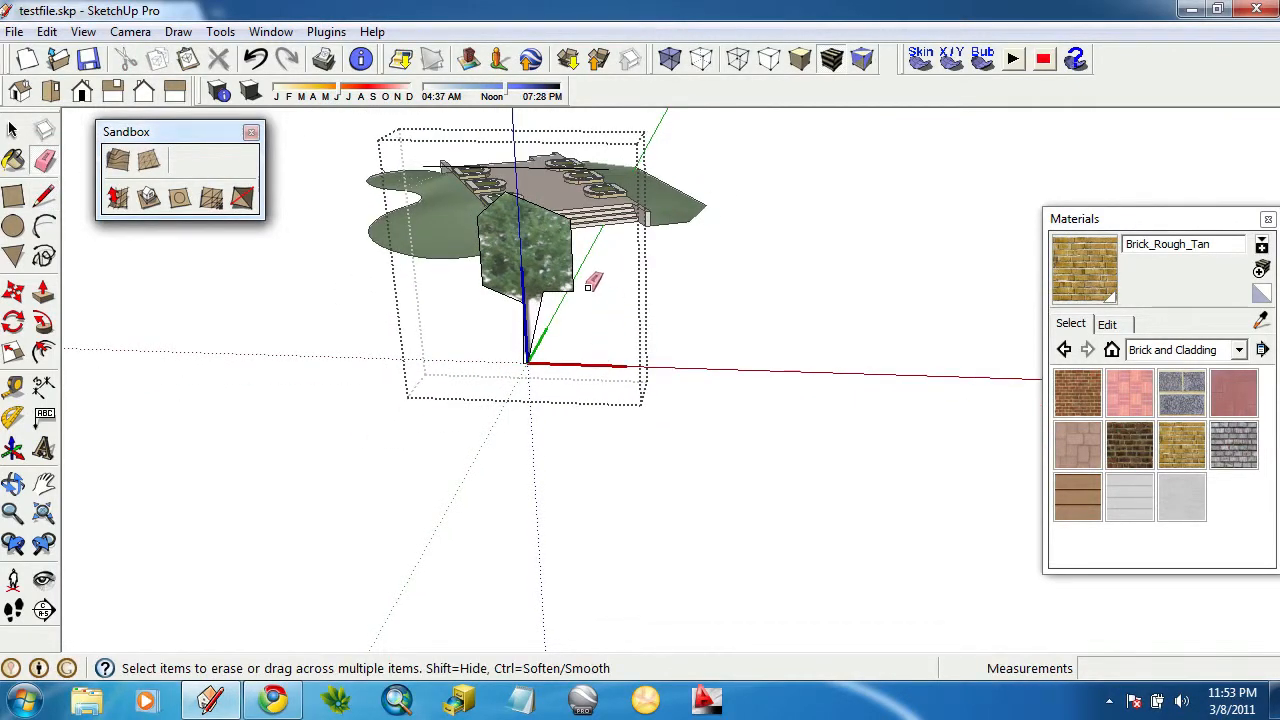
Undo the frame erasing and the traced canopy outline, and close the tree component.
mouse_move(590, 286)
middle_mouse_down()
mouse_move(563, 363)
mouse_move(531, 310)
mouse_move(466, 343)
mouse_move(203, 343)
mouse_move(569, 324)
mouse_move(241, 323)
middle_mouse_up()
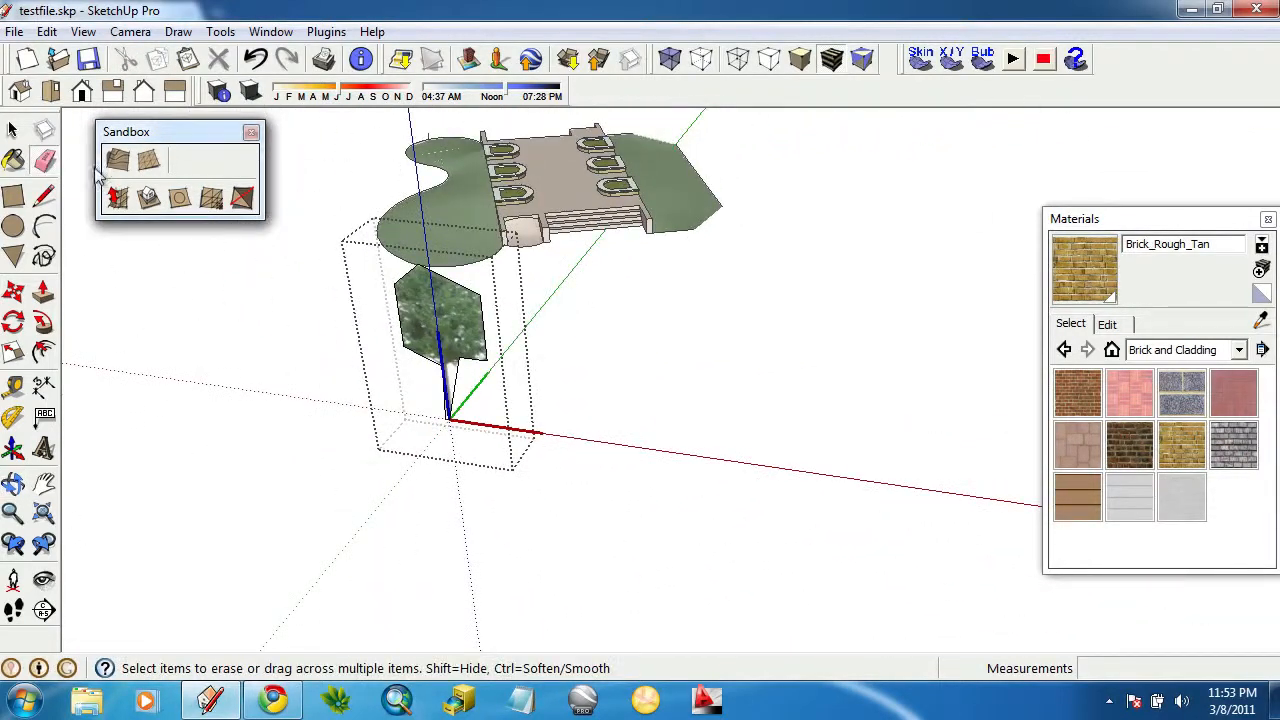
left_click(14, 130)
middle_click_drag(314, 423, 743, 284)
left_click(258, 59)
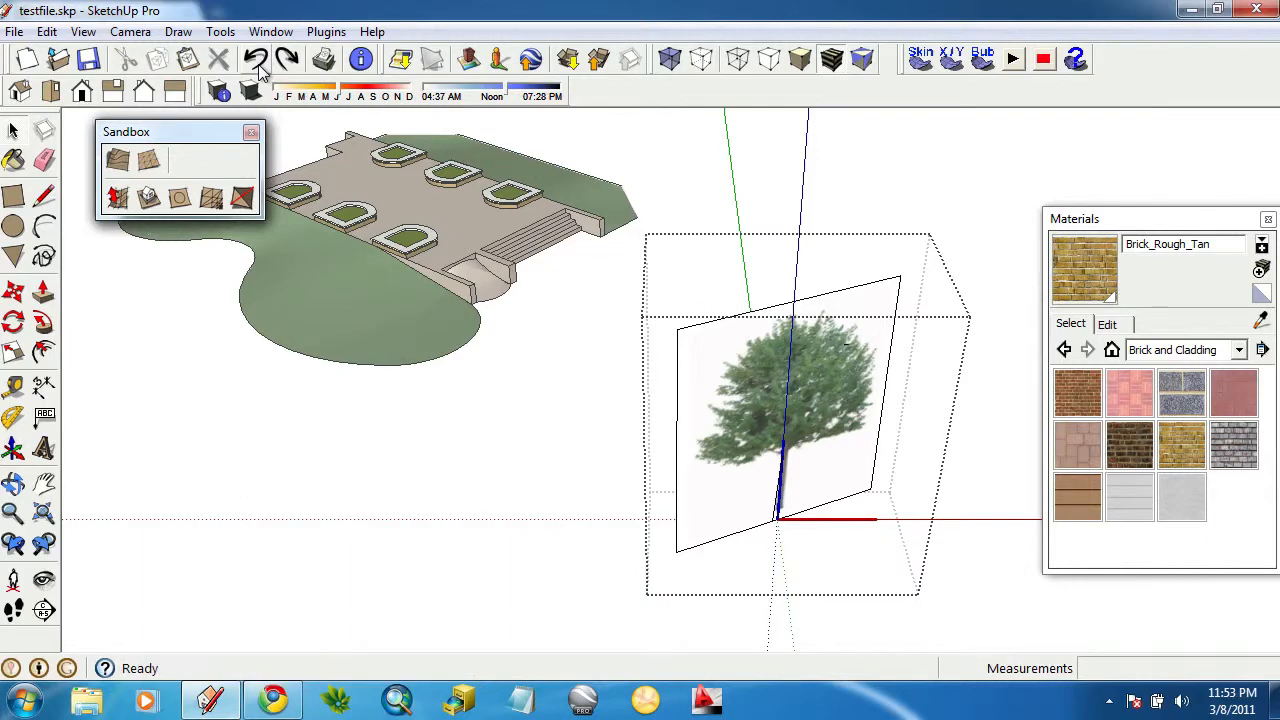
middle_click_drag(826, 443, 660, 425)
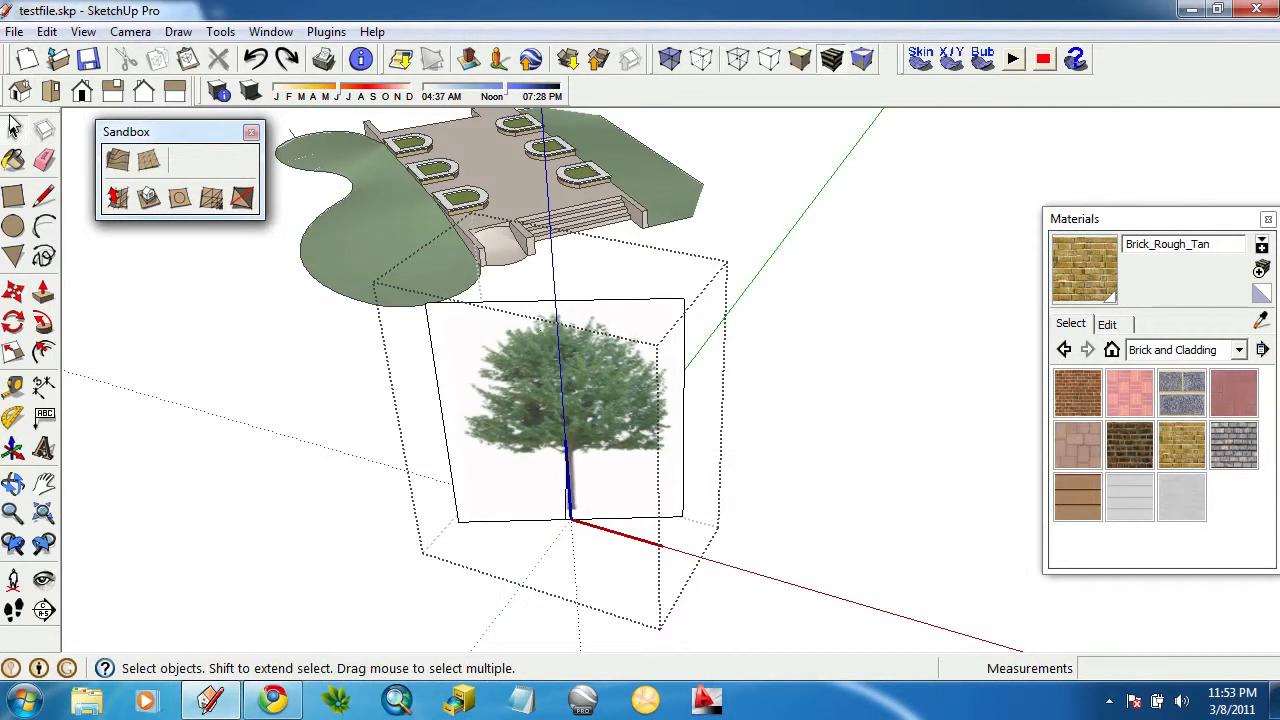
key("ctrl+y")
middle_click_drag(351, 471, 798, 402)
Erase the tree component standing on the red axis beside the plaza.
left_click(45, 160)
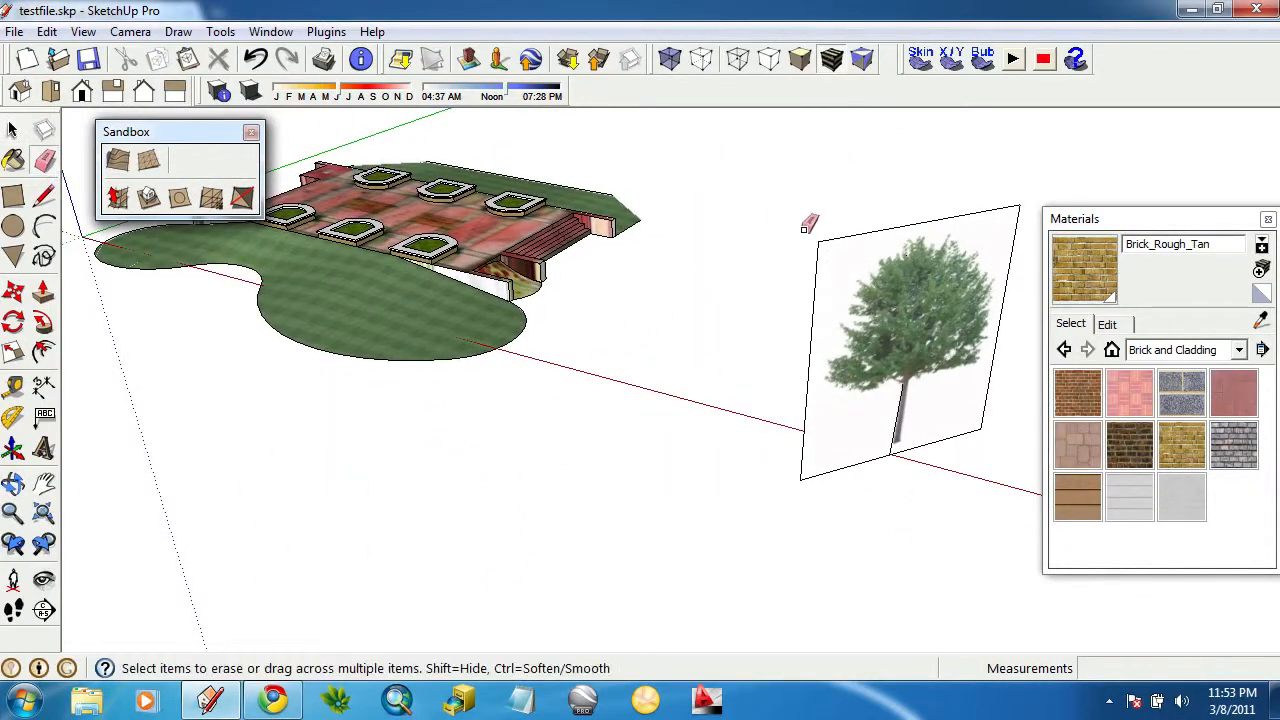
left_click(828, 229)
mouse_move(828, 229)
middle_mouse_down()
mouse_move(777, 297)
mouse_move(645, 347)
mouse_move(746, 320)
mouse_move(823, 340)
mouse_move(830, 326)
middle_mouse_up()
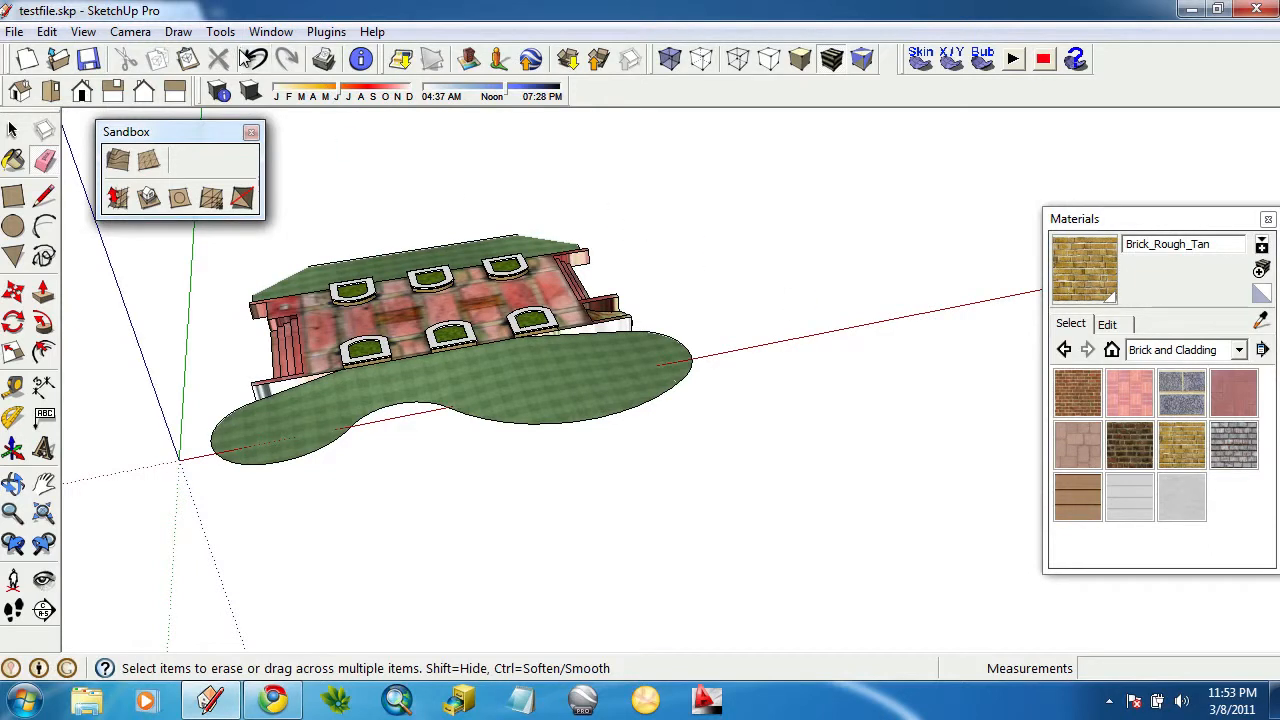
Draw a rectangle about 49' 7" by 44' 5" along the red axis beside the plaza and pull it up about 69' 1".
left_click(13, 196)
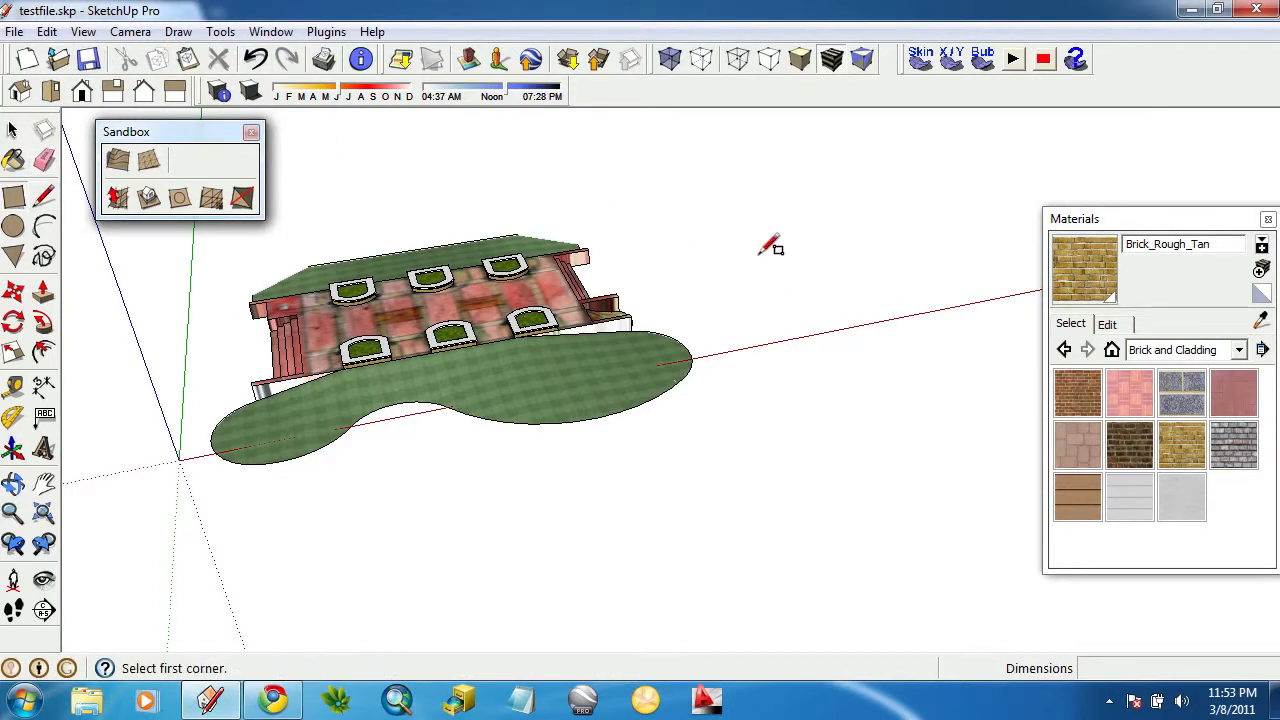
left_click(852, 238)
left_click(776, 344)
left_click(43, 292)
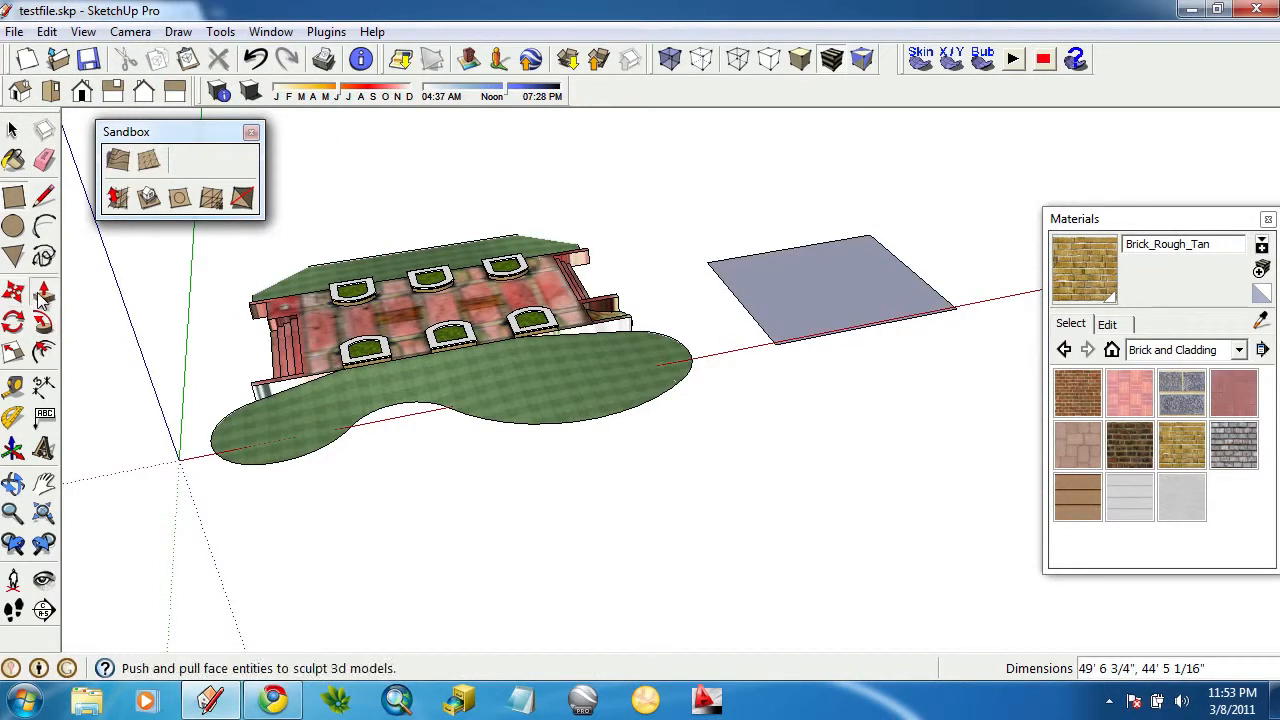
scroll(560, 305, "down", 2)
middle_click_drag(560, 305, 598, 342)
left_click_drag(736, 347, 712, 145)
scroll(700, 306, "up", 3)
Import PNG Tree.png as an image and place it on the box's front face from the lower corner, about 28' 6" wide.
left_click(14, 31)
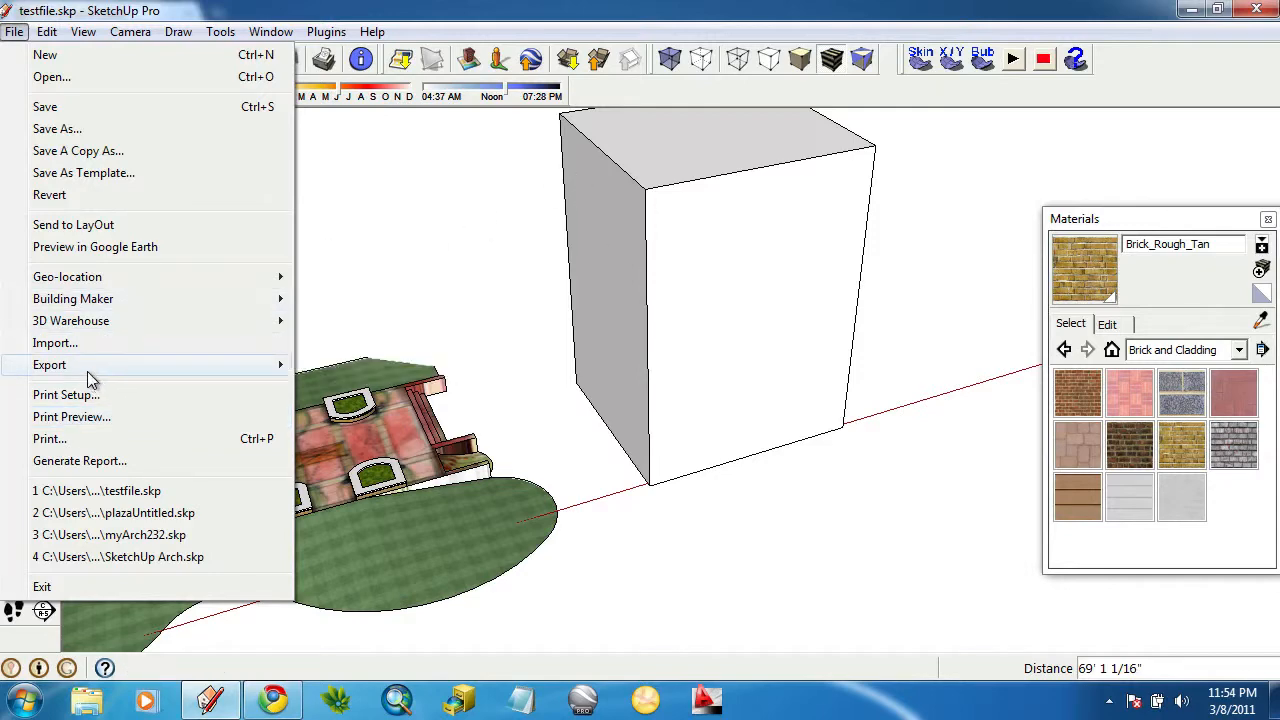
left_click(70, 344)
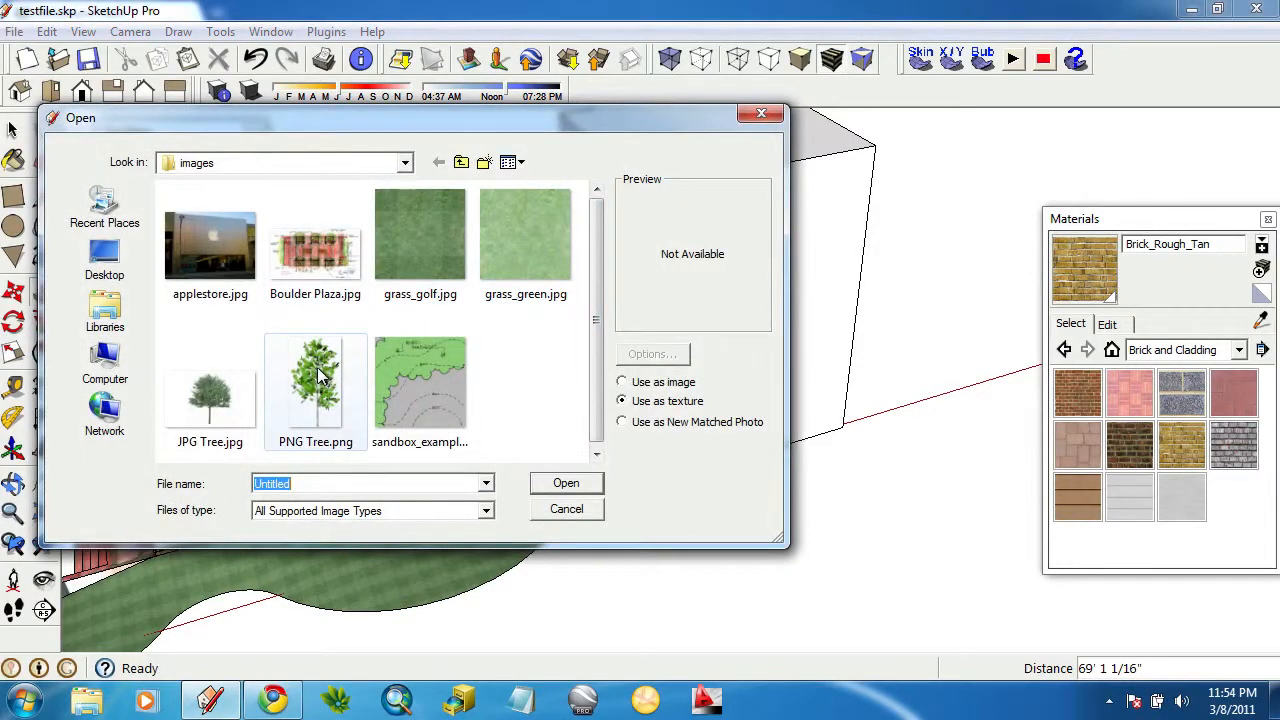
left_click(318, 375)
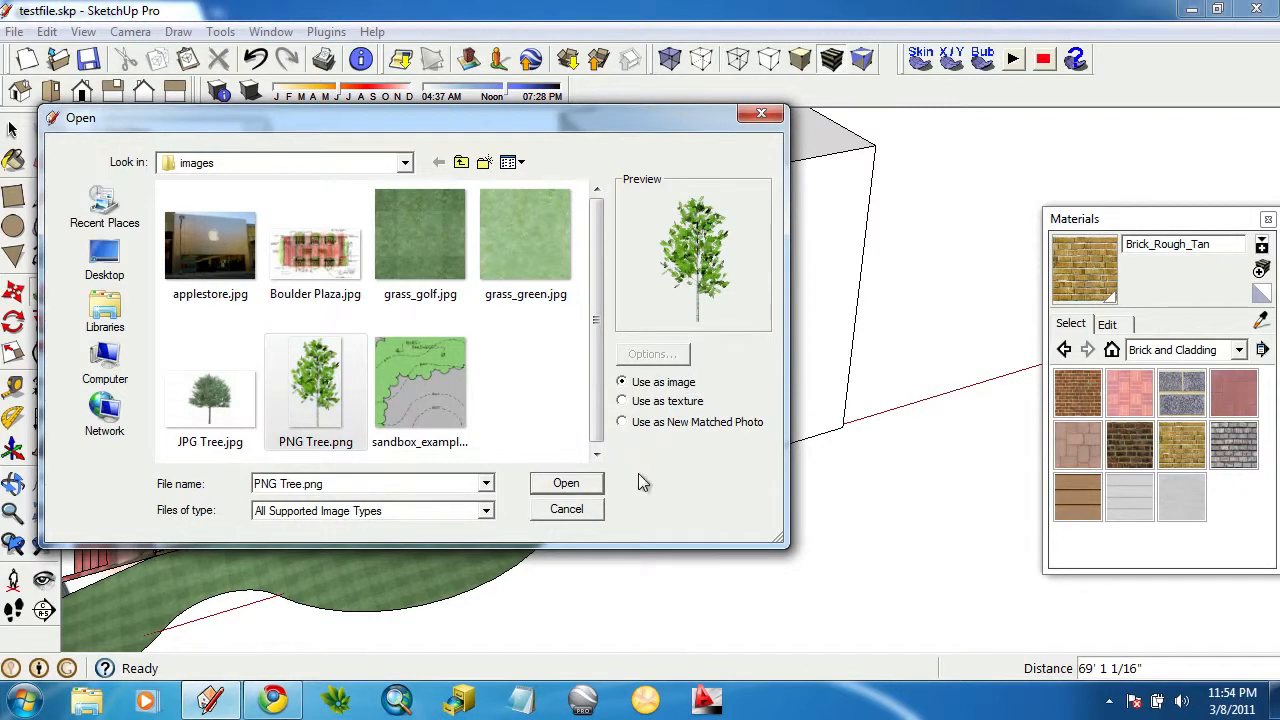
left_click(588, 485)
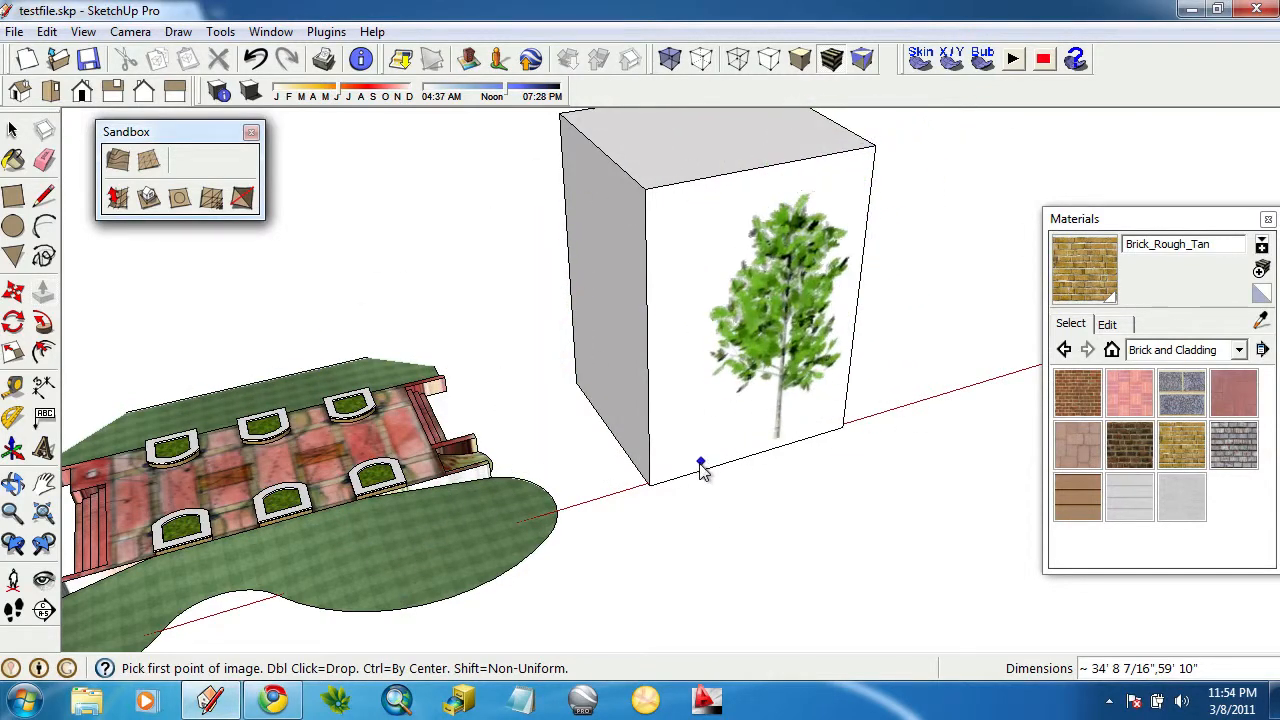
left_click(649, 488)
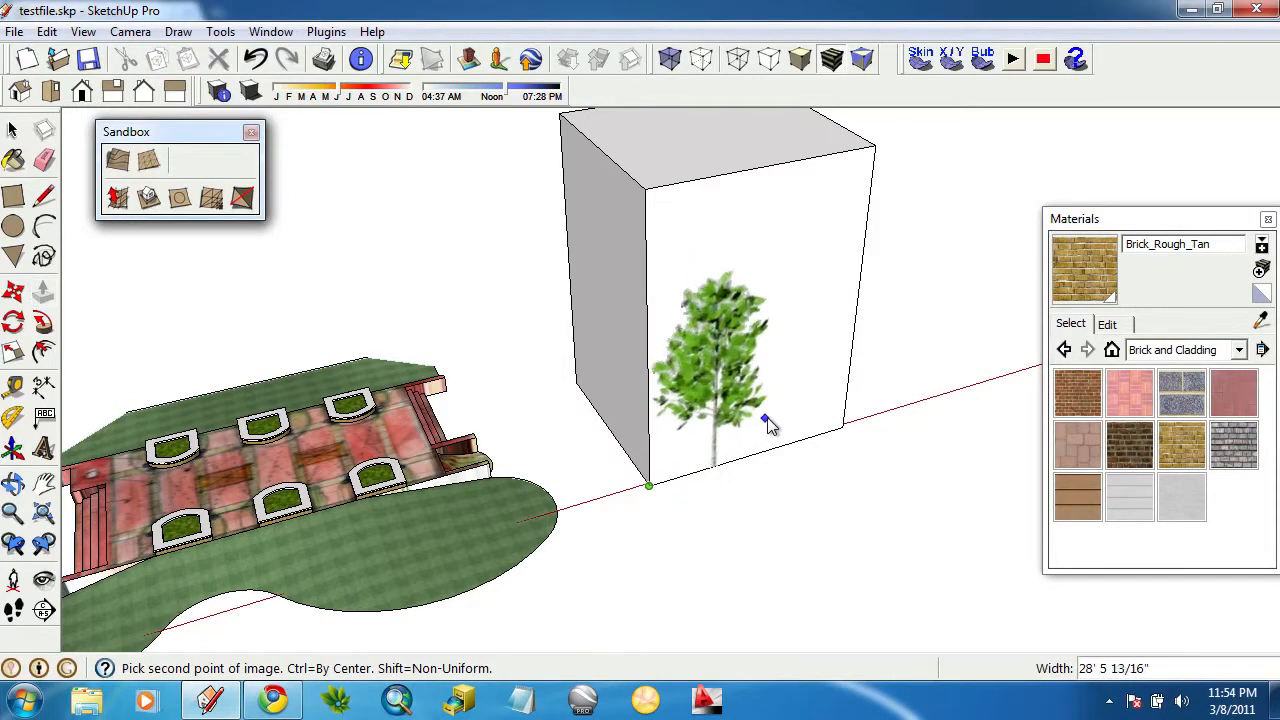
left_click(767, 420)
Examine how the tree image sits on the box, selecting the image and the box's faces in turn.
middle_click_drag(894, 449, 950, 340)
key("p")
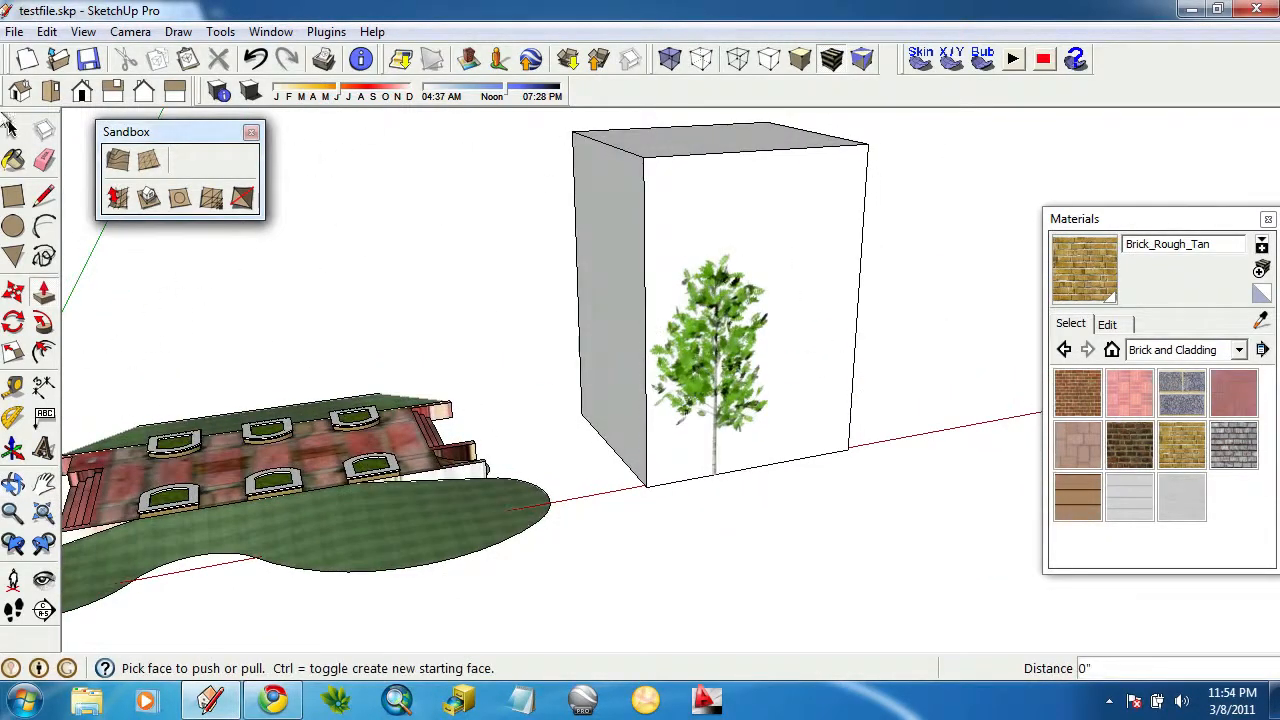
left_click(12, 131)
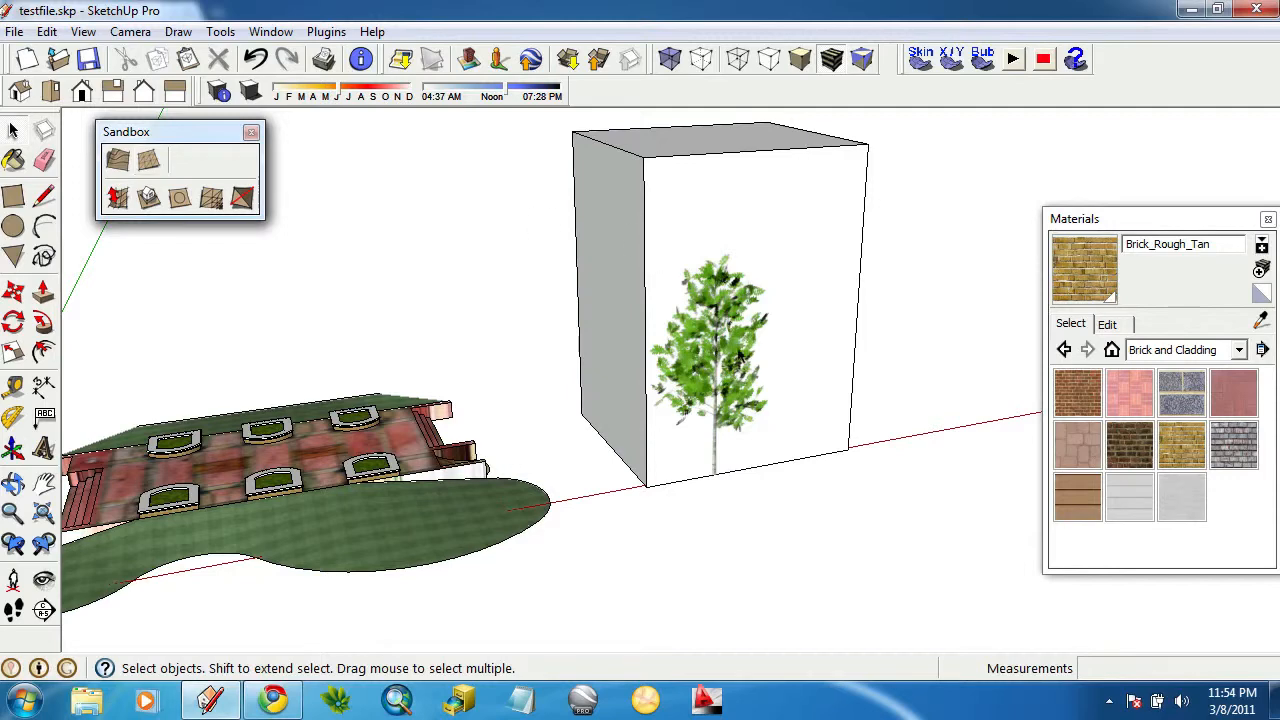
left_click(706, 152)
middle_click_drag(683, 446, 777, 514)
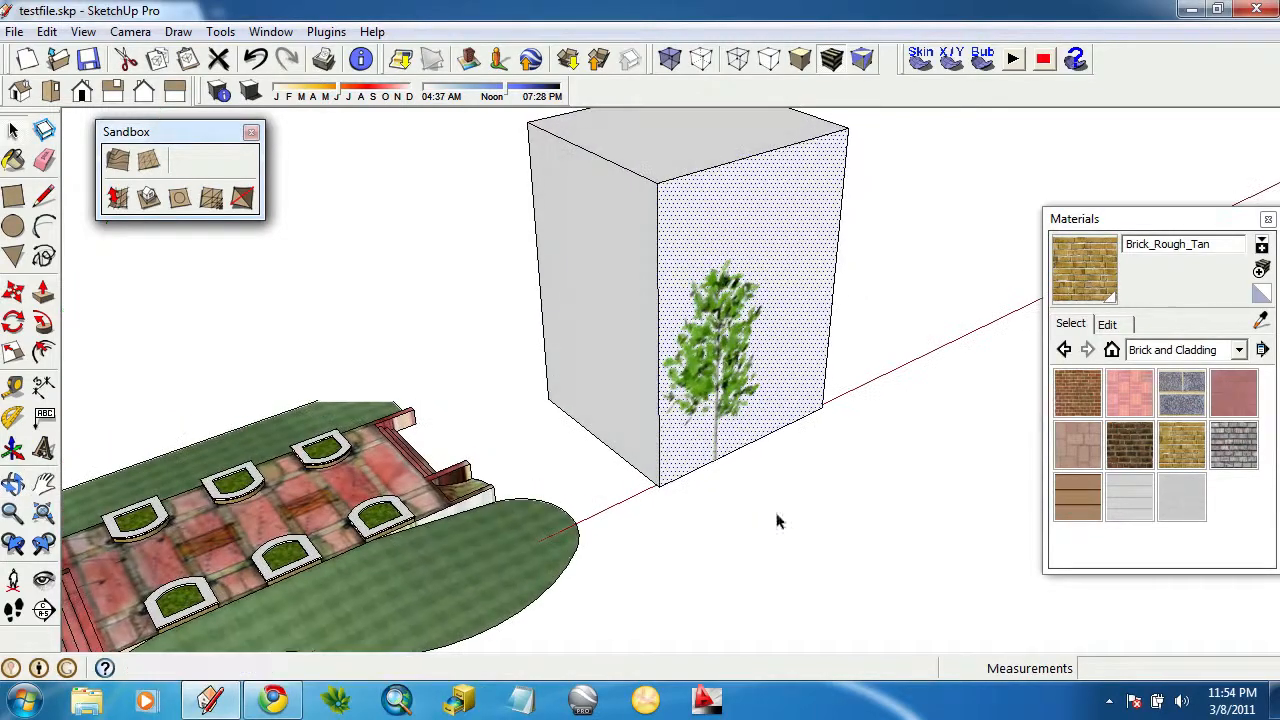
scroll(698, 380, "up", 2)
left_click(843, 492)
left_click(662, 298)
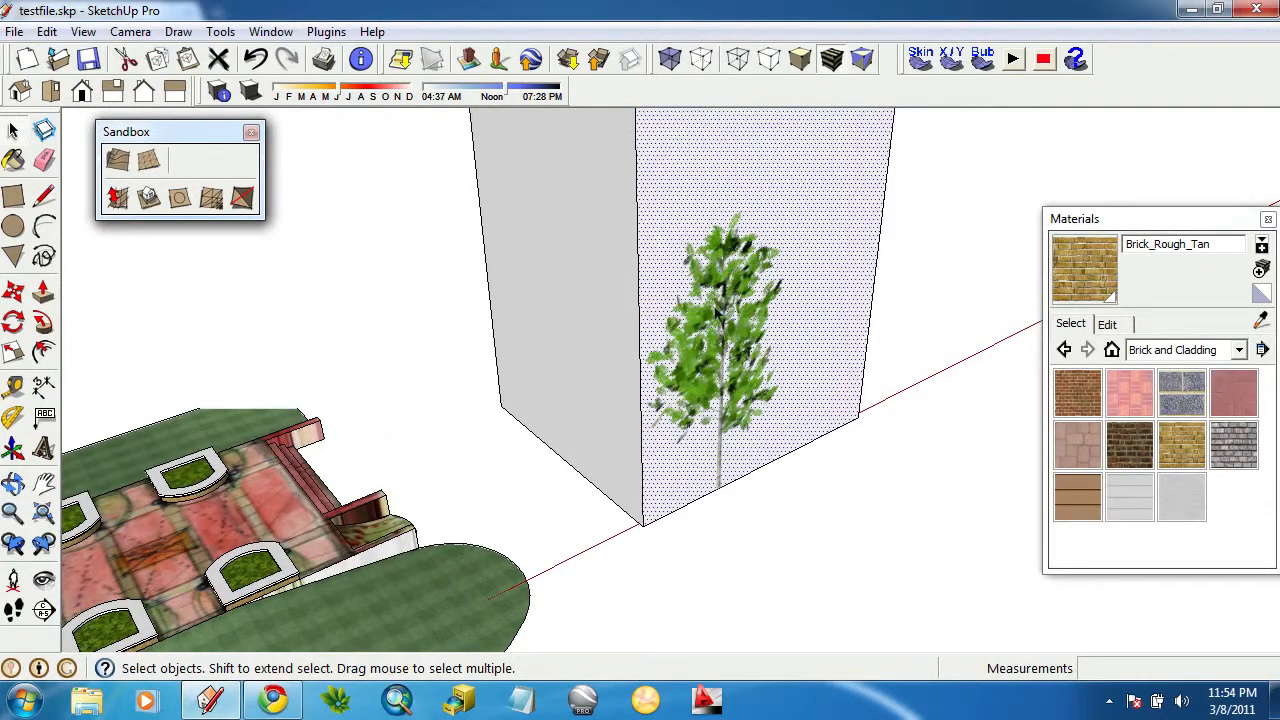
middle_click_drag(718, 312, 768, 310)
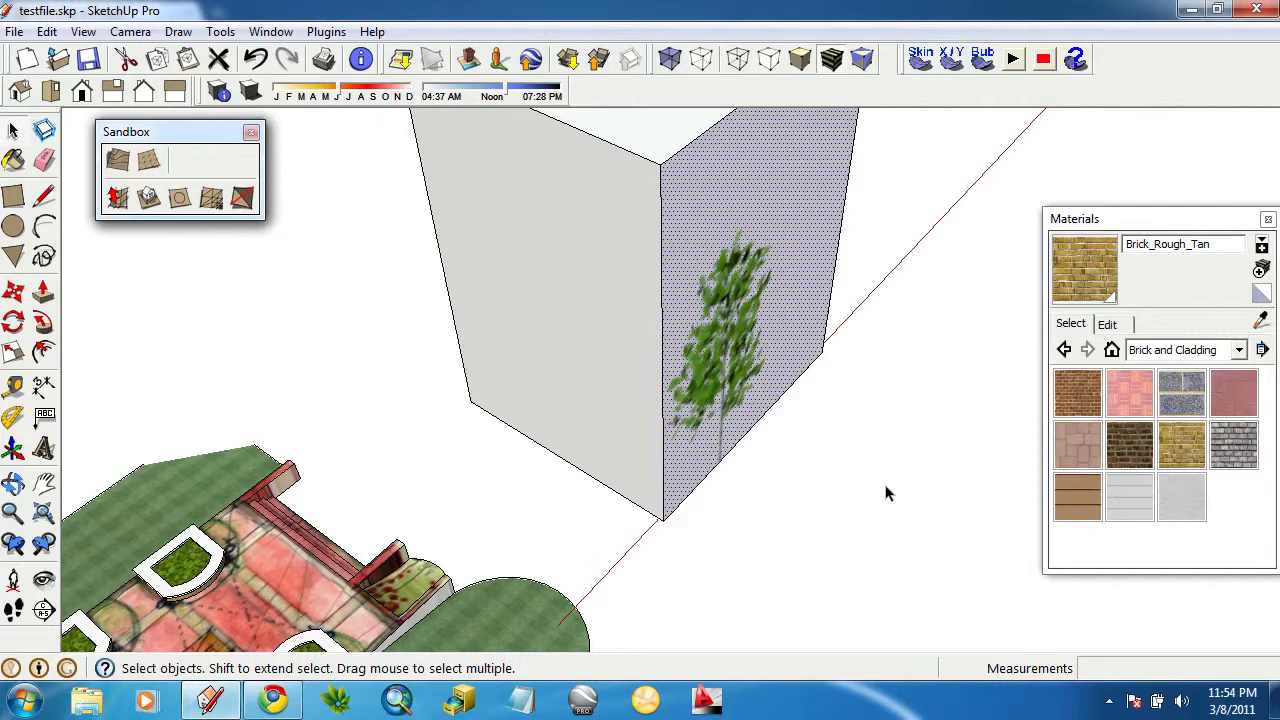
left_click(752, 232)
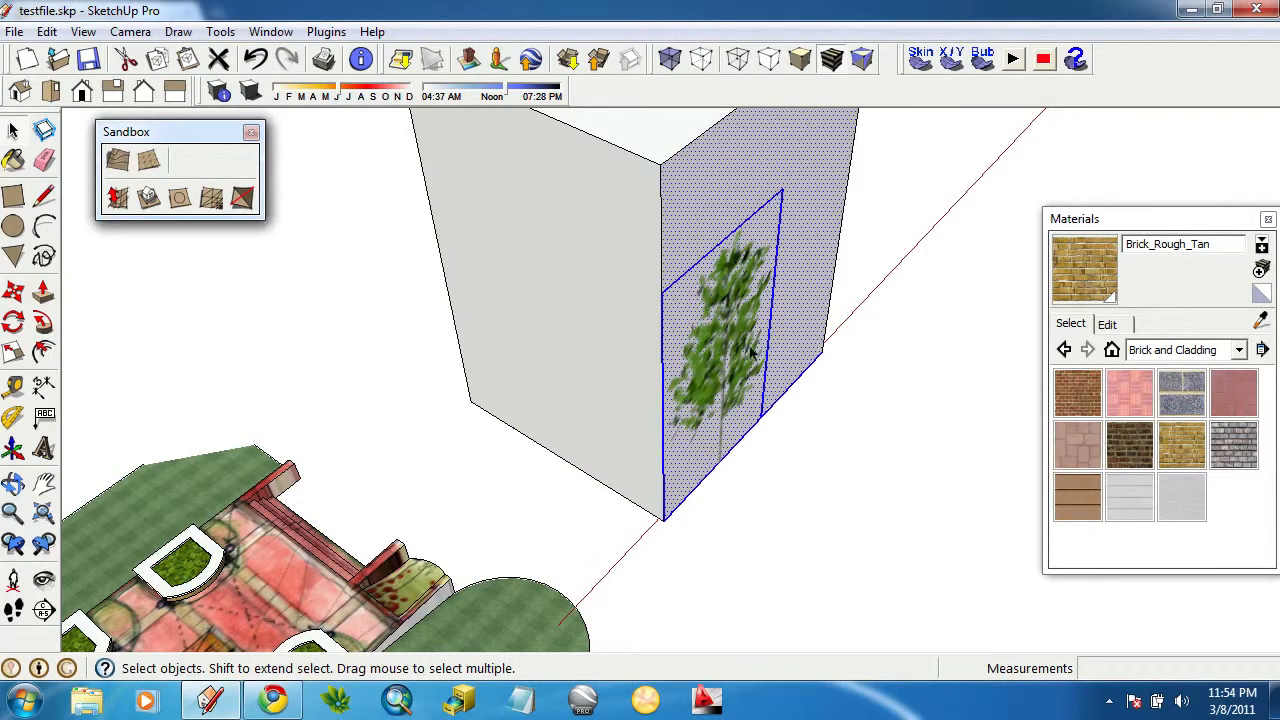
right_click(750, 260)
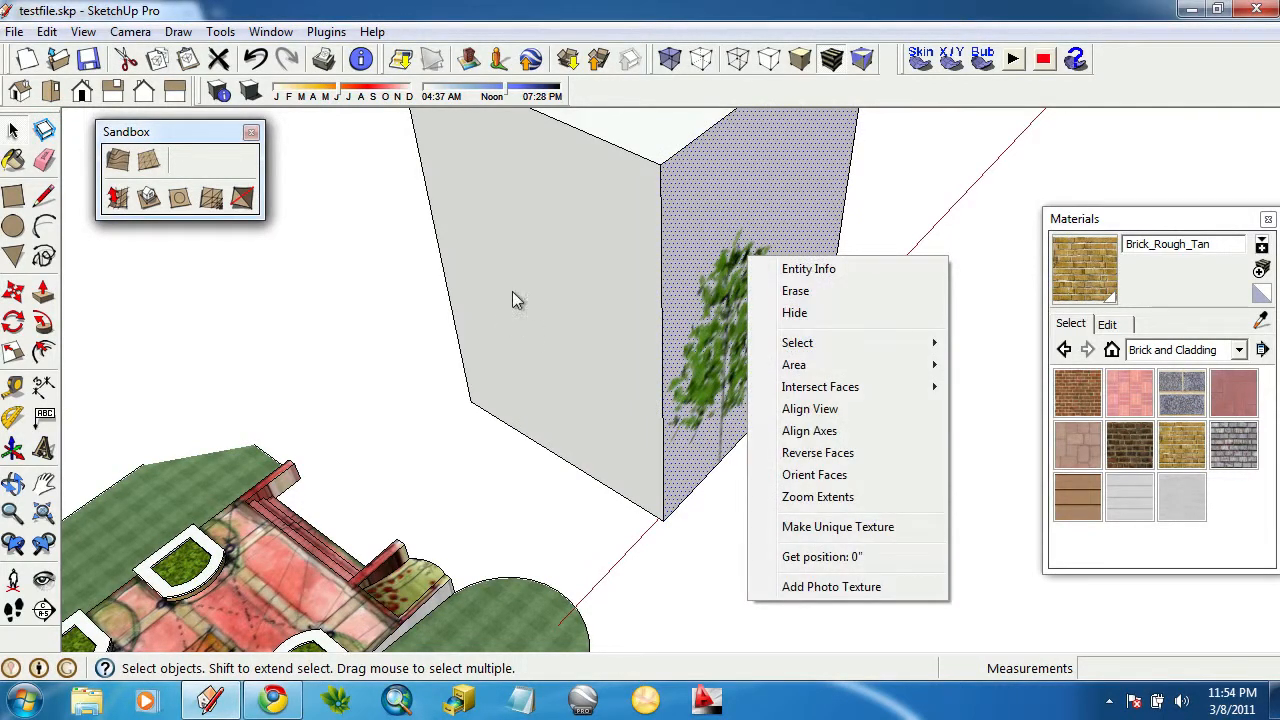
left_click_drag(561, 293, 553, 392)
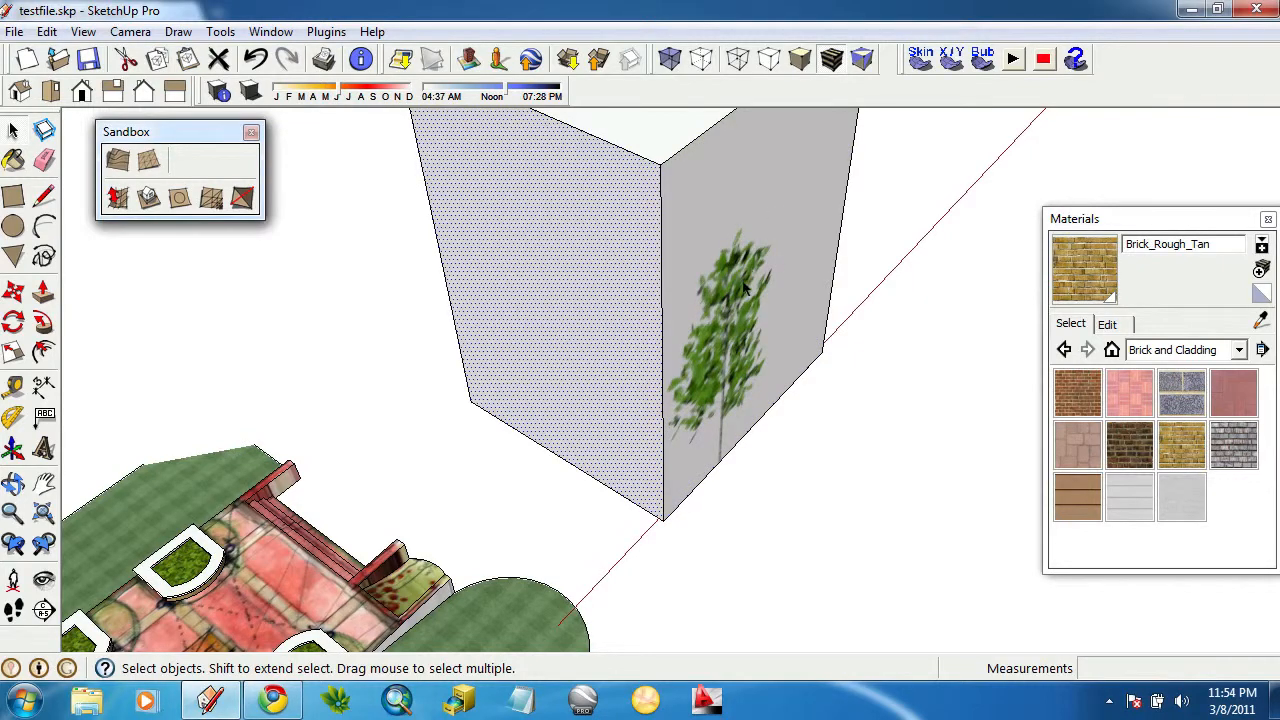
scroll(706, 362, "up", 4)
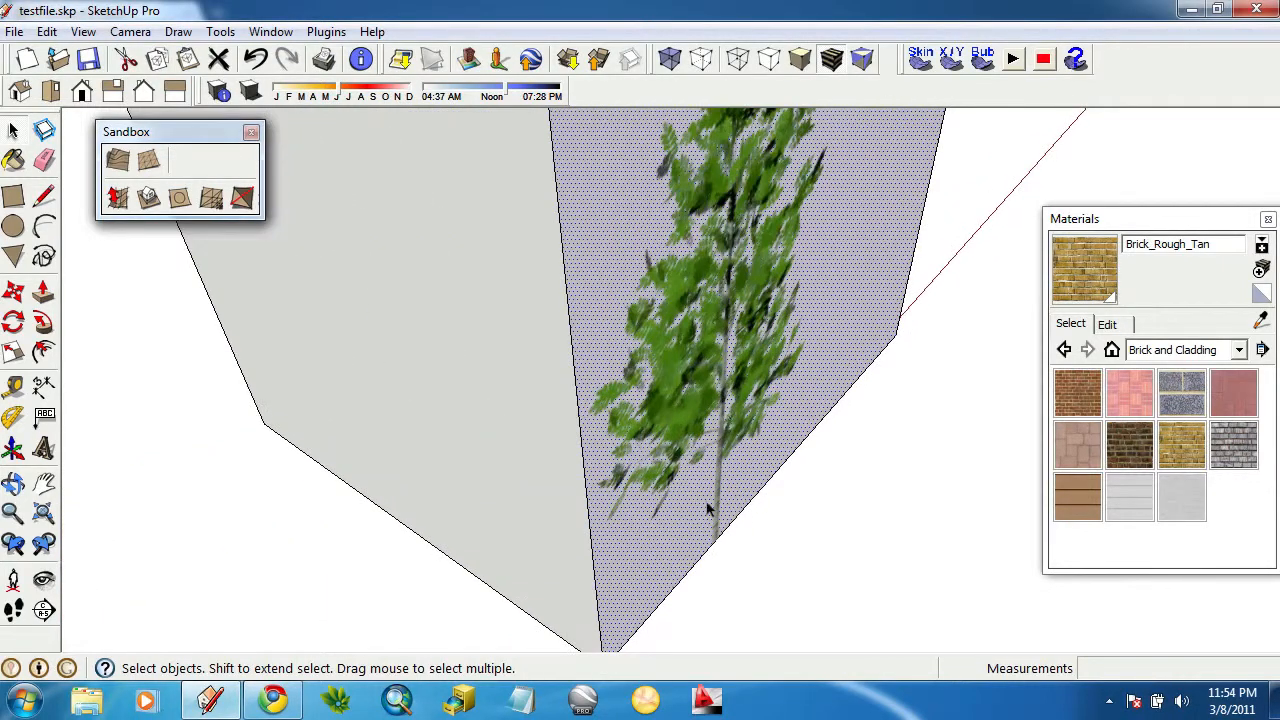
scroll(717, 522, "down", 5)
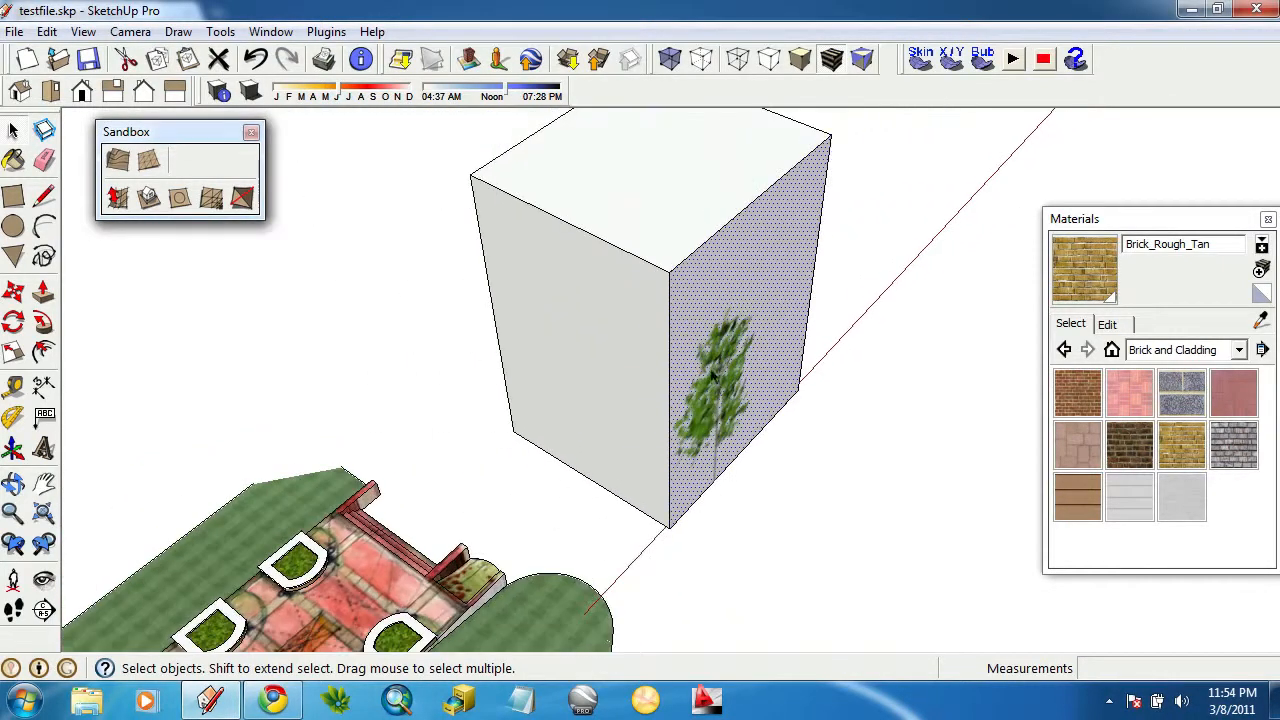
Delete the whole box and keep only the upright tree image.
left_click(45, 160)
key("space")
triple_click(690, 200)
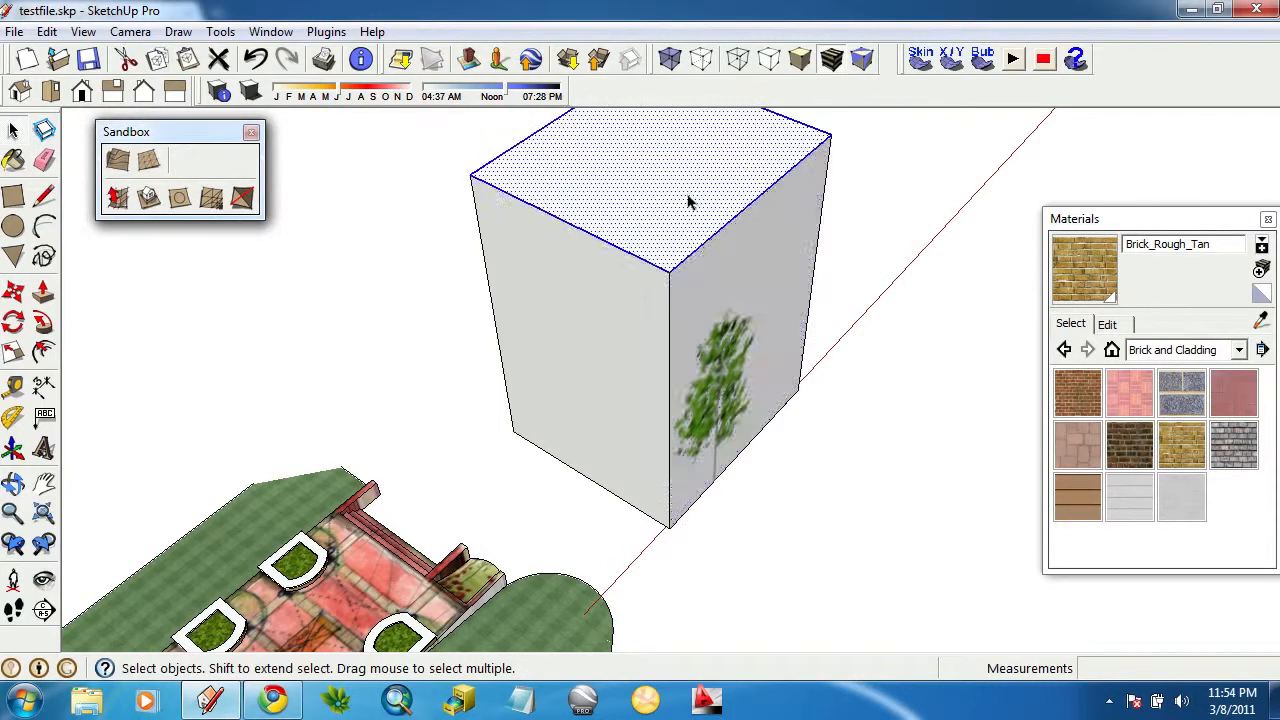
key("Delete")
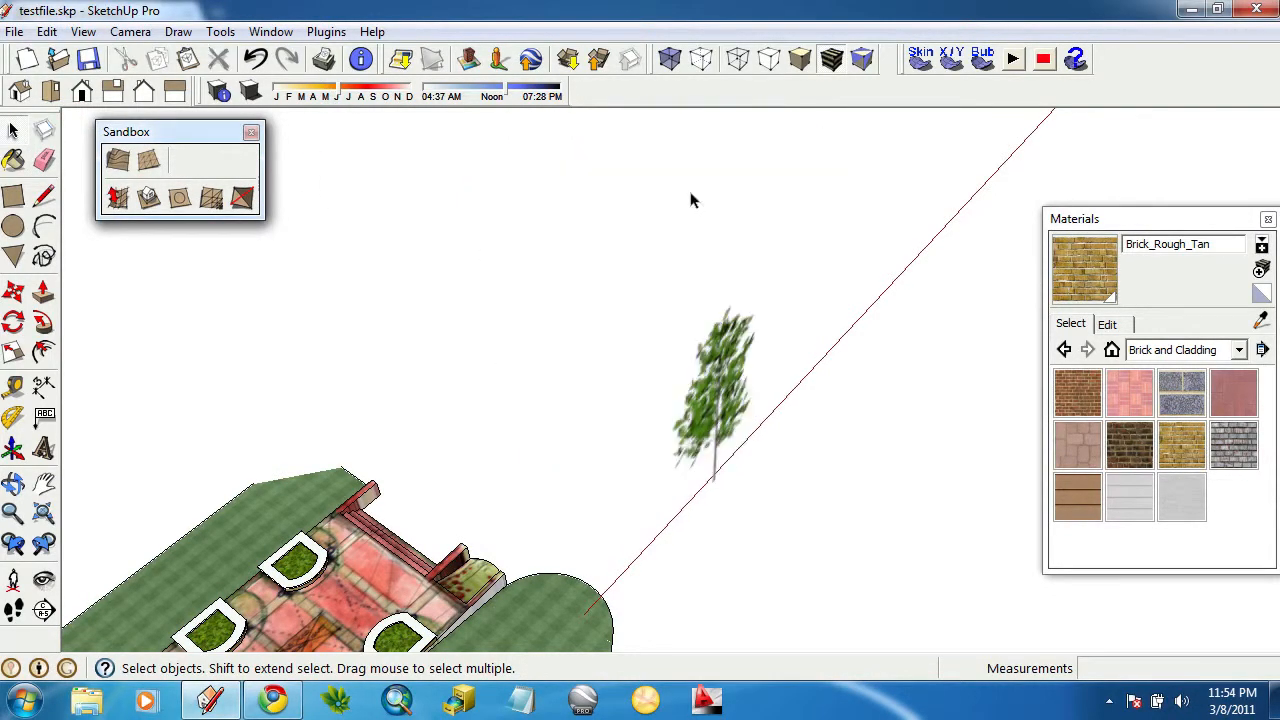
Select the freestanding tree image and explode it into a textured face.
left_click(716, 372)
right_click(715, 369)
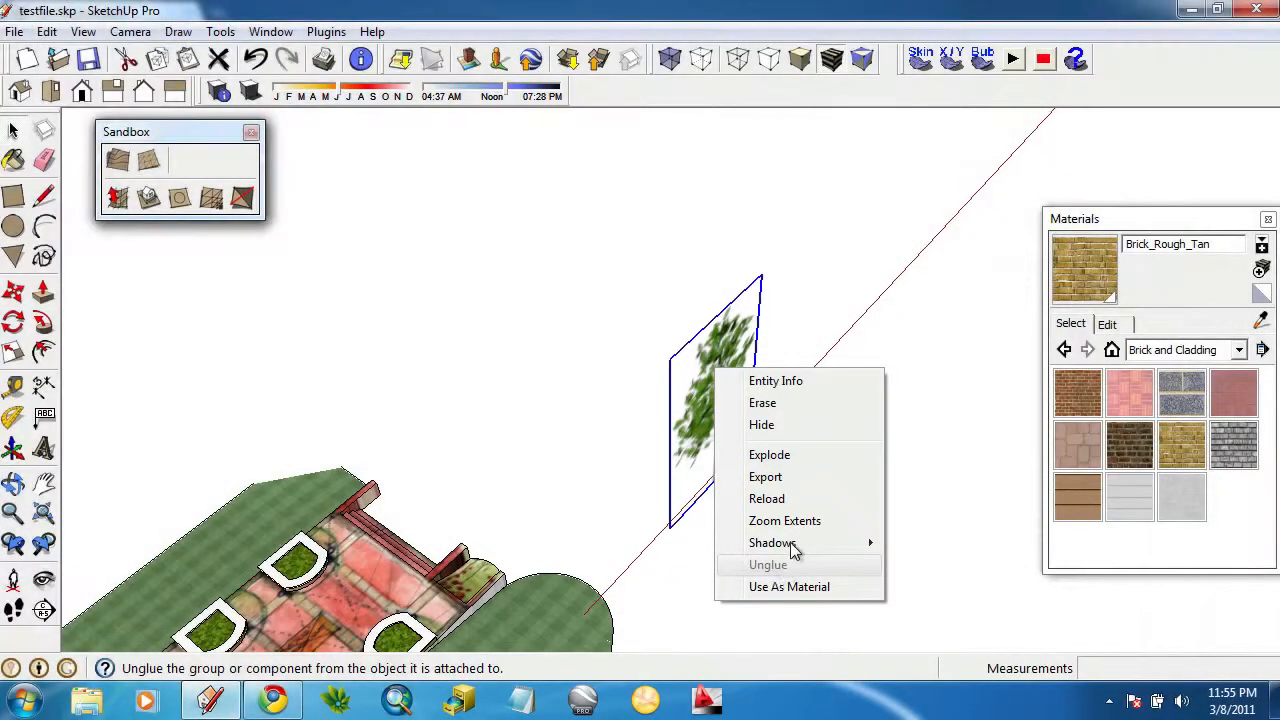
left_click(589, 477)
middle_click_drag(589, 477, 595, 434)
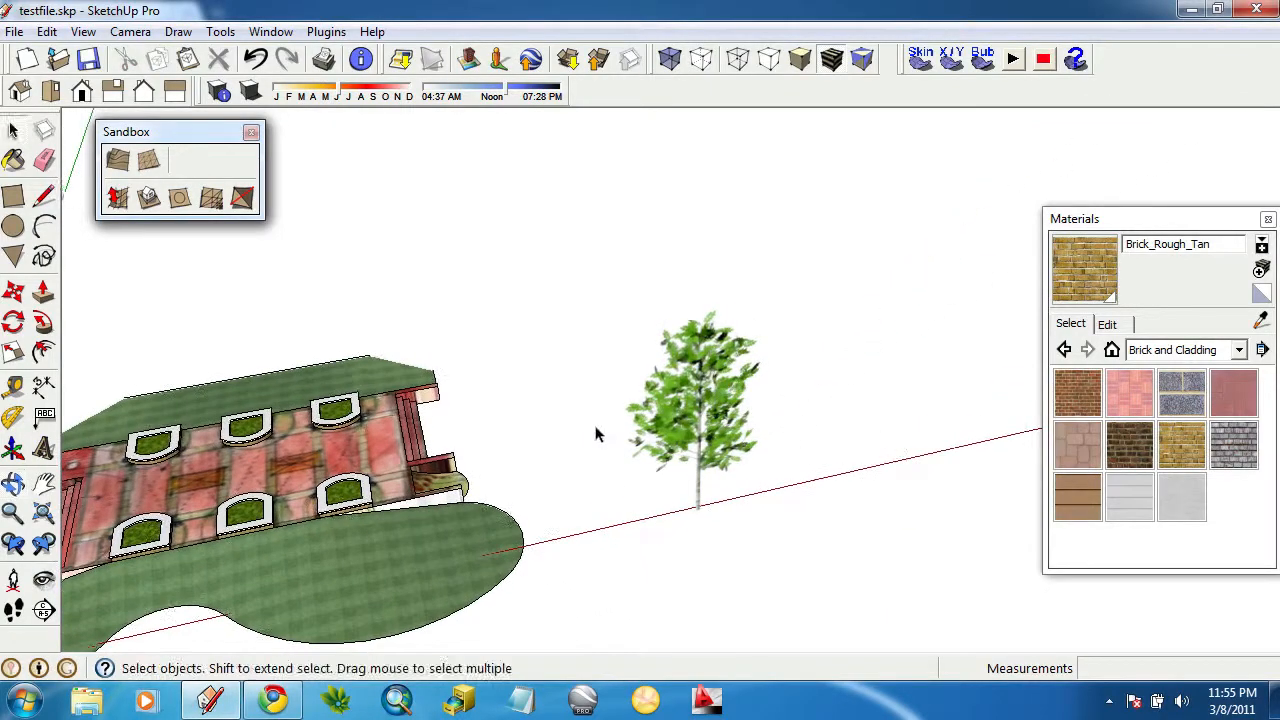
mouse_move(789, 445)
middle_mouse_down()
mouse_move(320, 503)
mouse_move(51, 251)
mouse_move(560, 400)
mouse_move(761, 414)
middle_mouse_up()
mouse_move(642, 443)
middle_mouse_down()
mouse_move(760, 477)
mouse_move(648, 397)
middle_mouse_up()
left_click(648, 397)
middle_click_drag(657, 354, 628, 488)
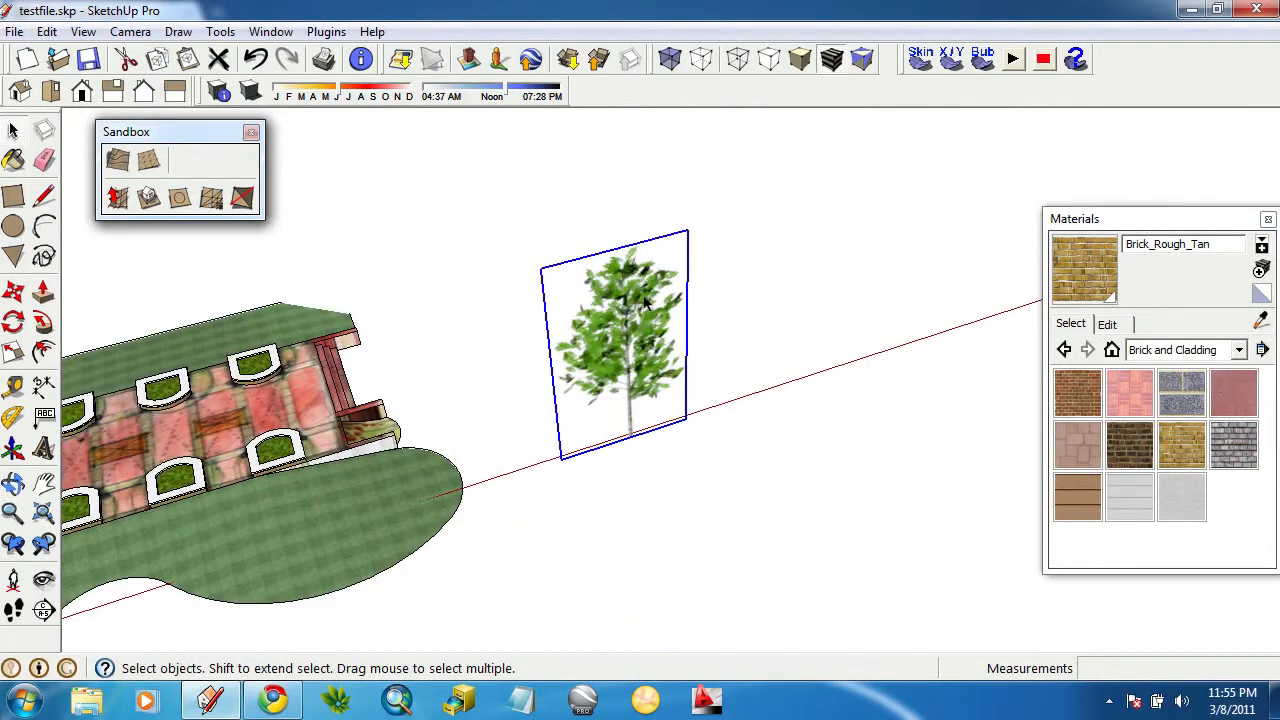
right_click(646, 302)
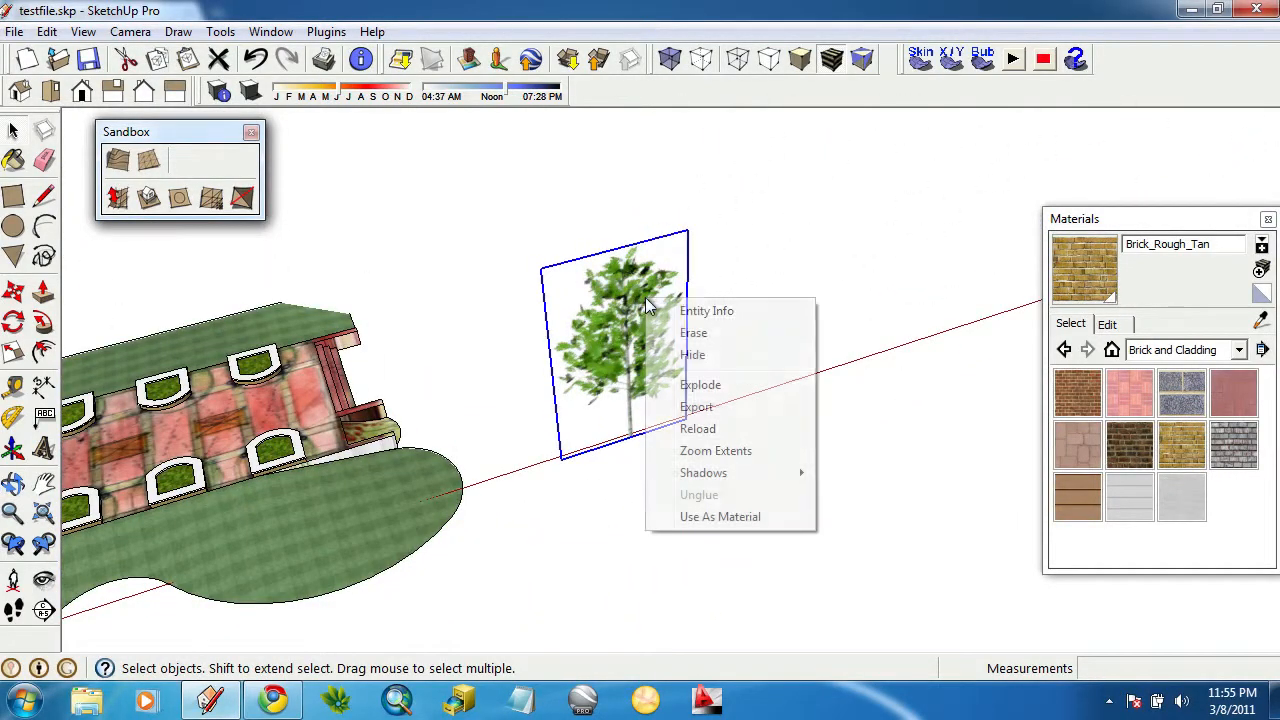
left_click(698, 386)
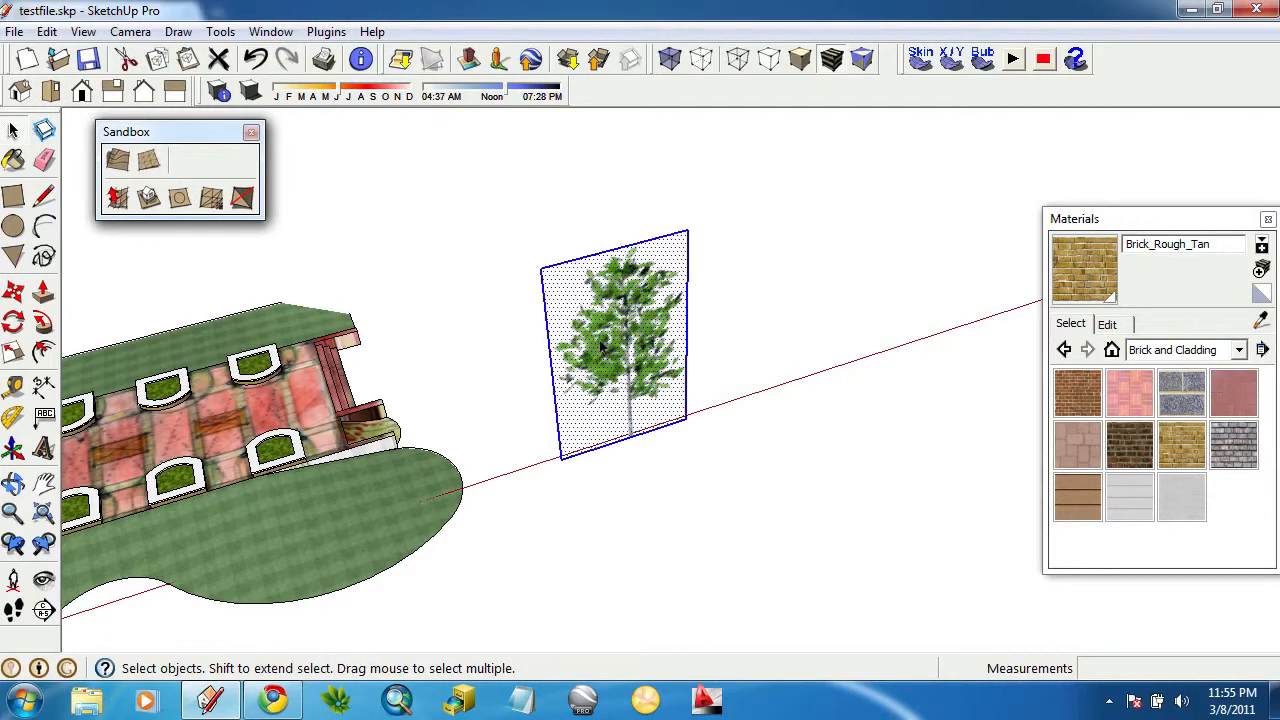
Make the tree face a component with its axes origin at the trunk base, always facing the camera with shadows facing the sun.
right_click(645, 352)
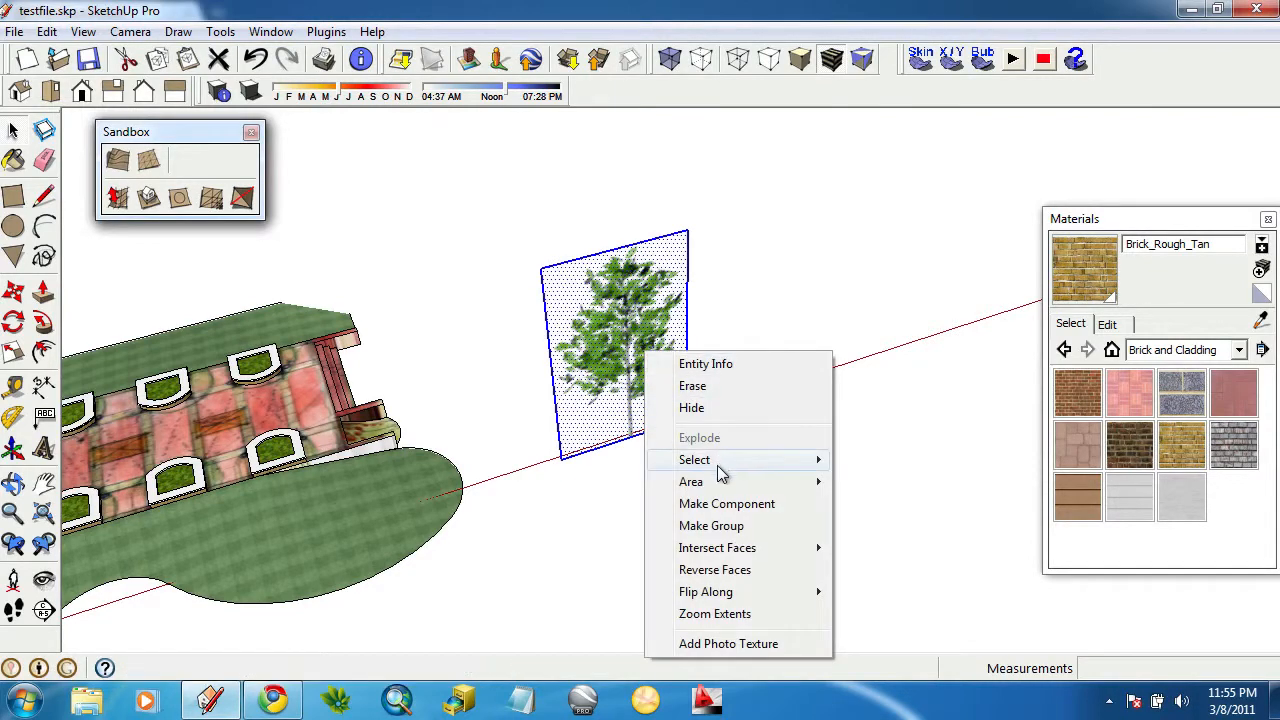
left_click(729, 506)
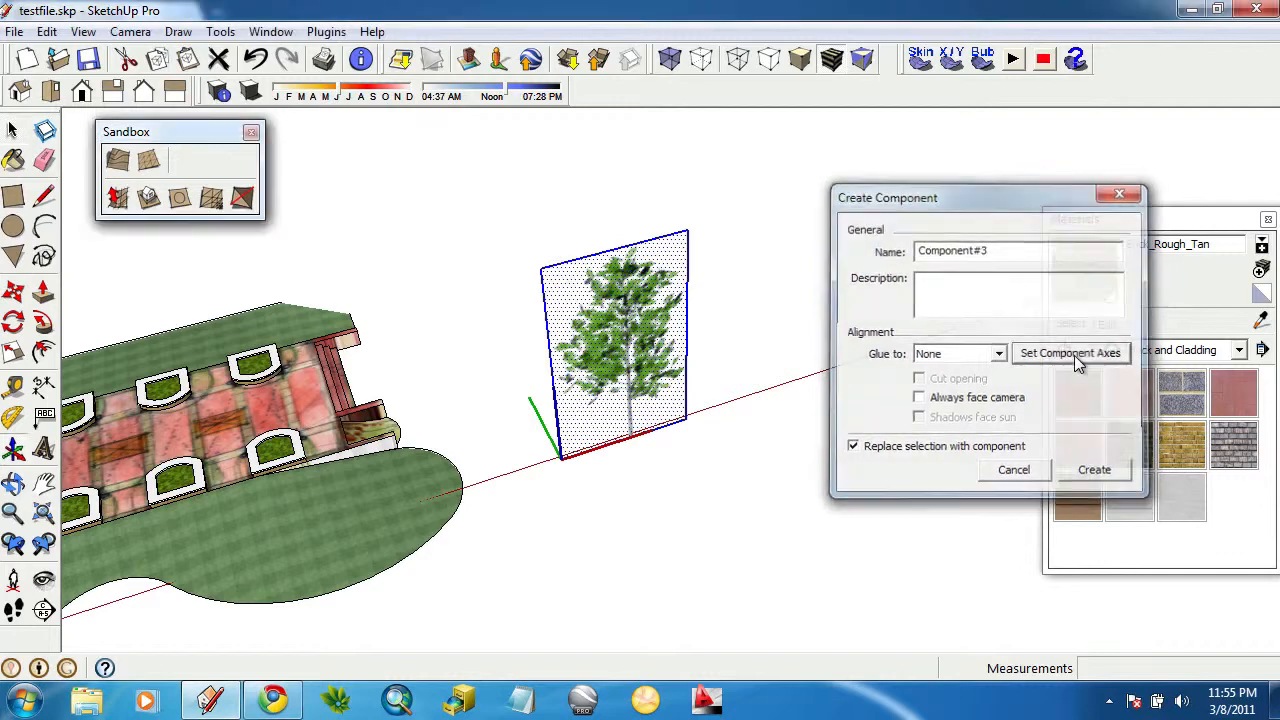
left_click(1071, 353)
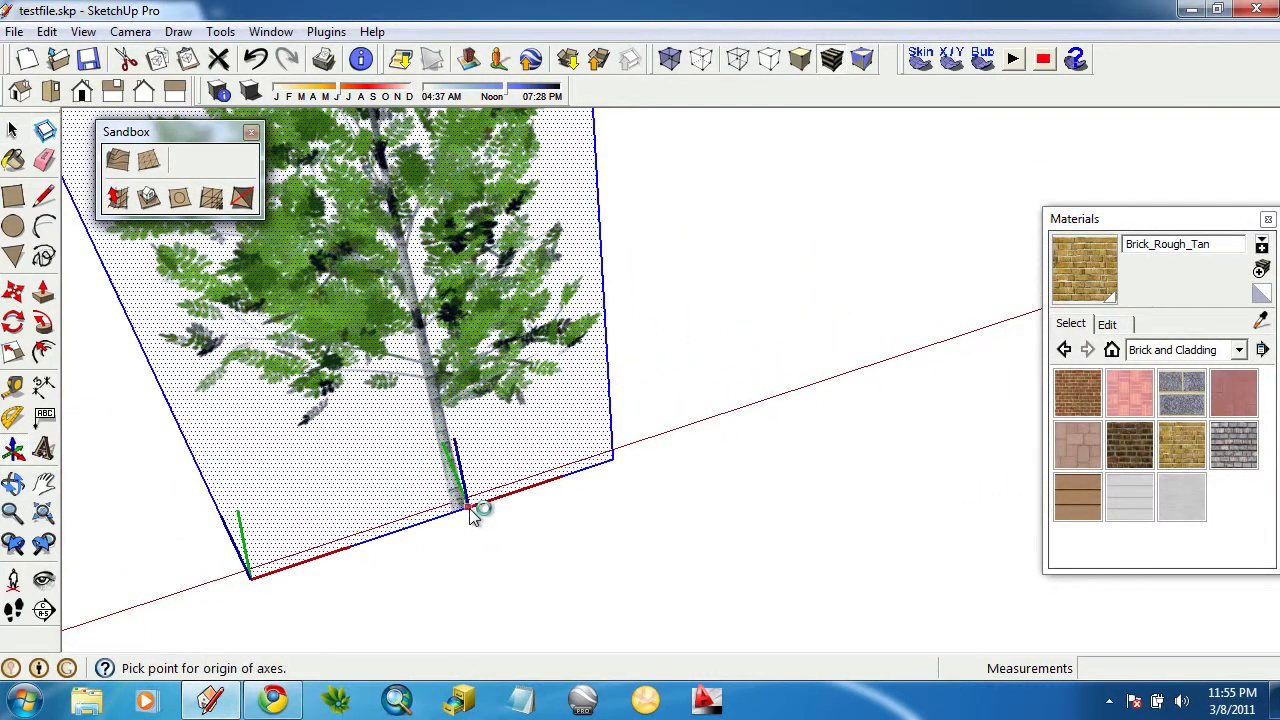
left_click(580, 483)
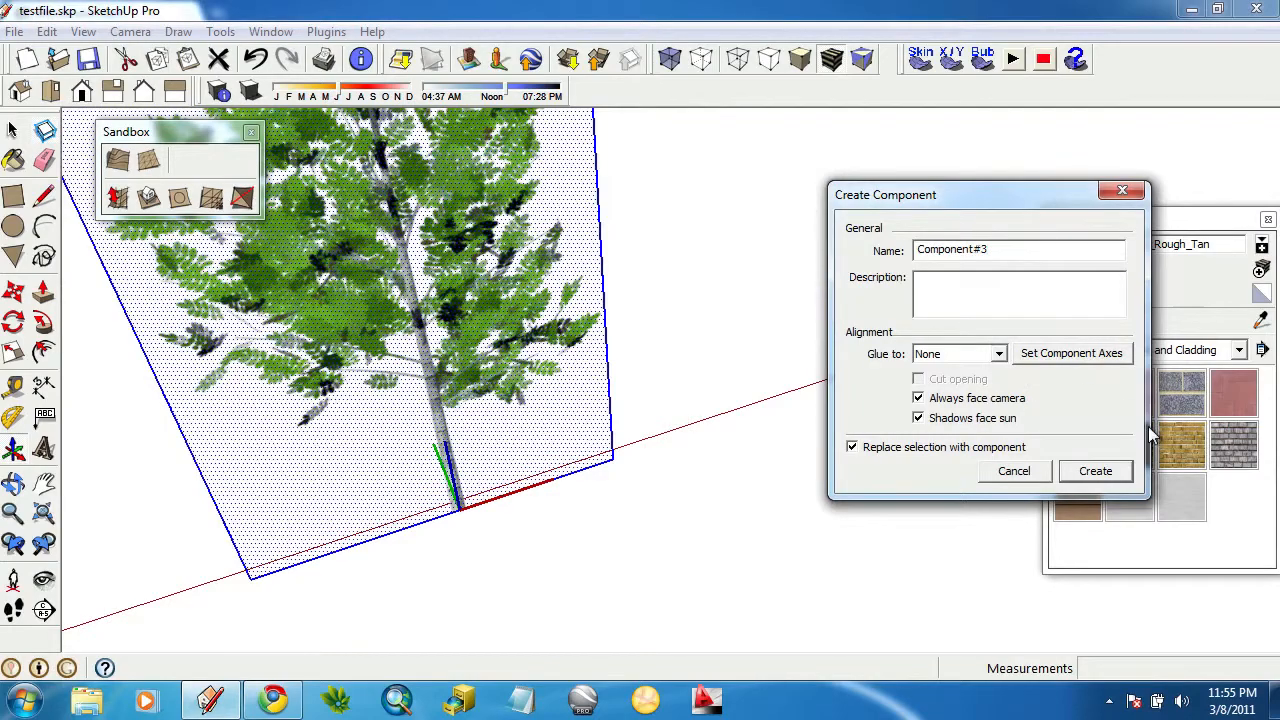
left_click(1095, 471)
middle_click_drag(774, 406, 585, 576)
double_click(797, 320)
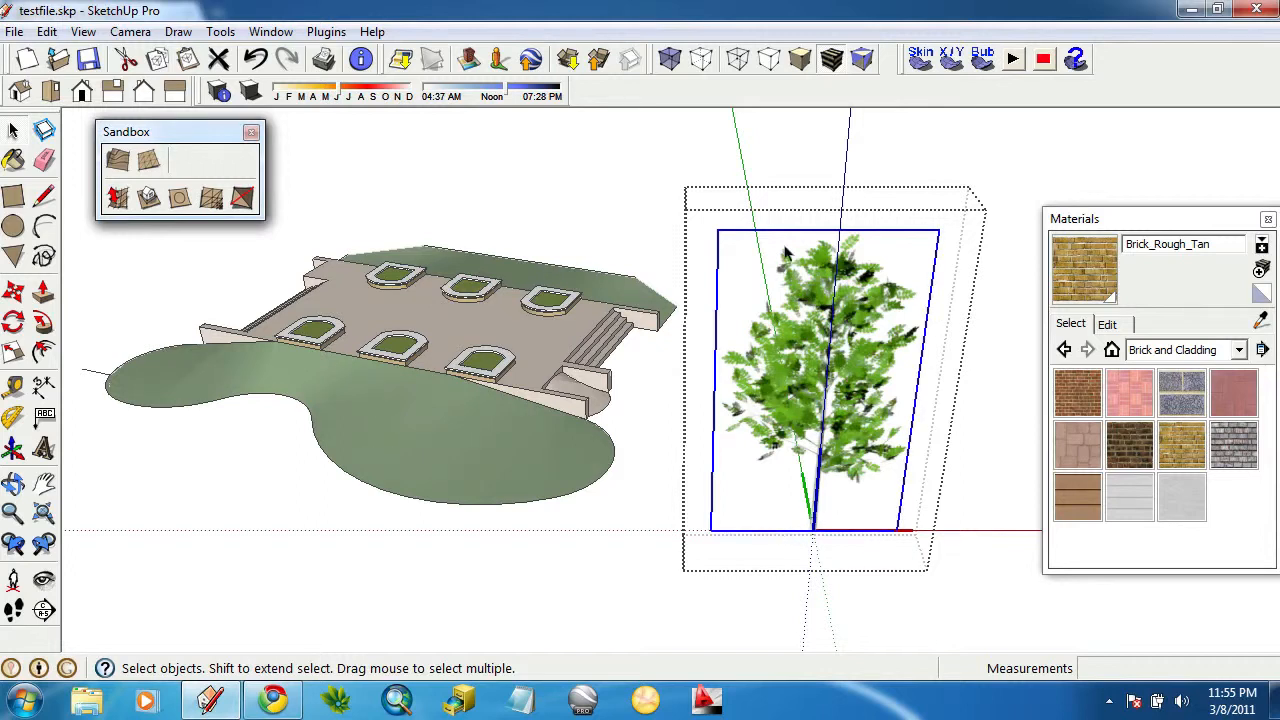
right_click(770, 539)
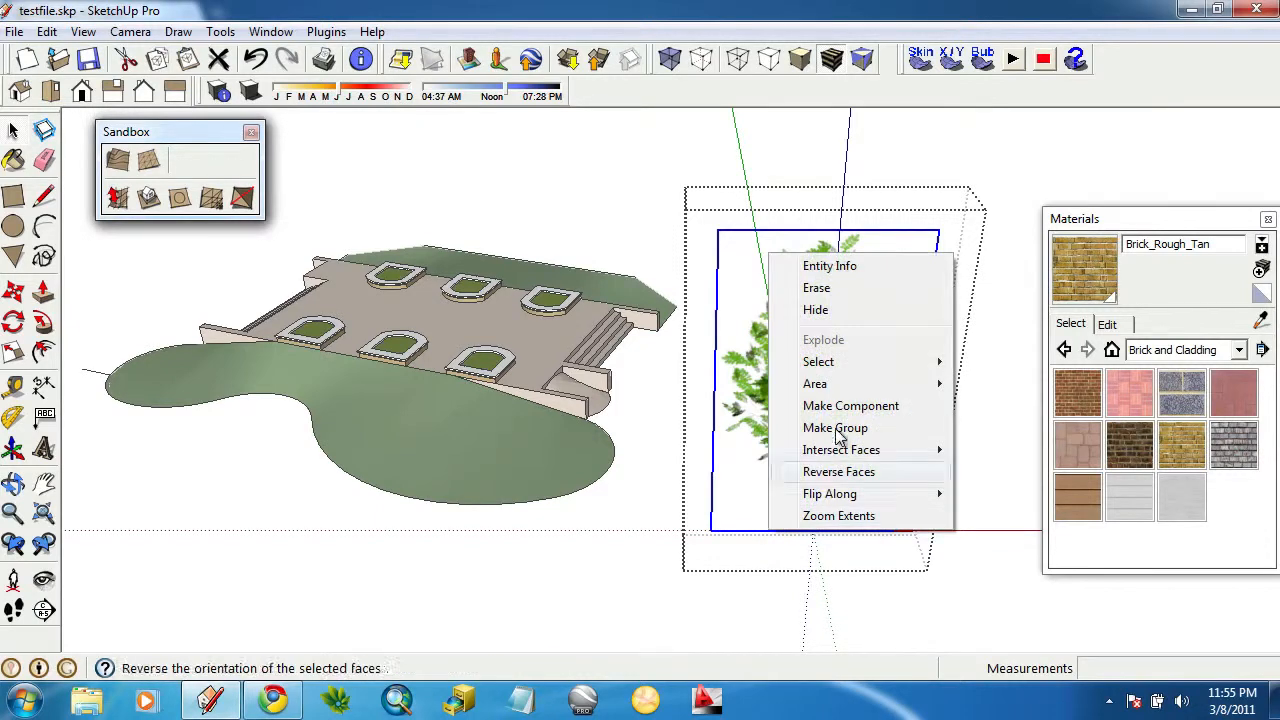
left_click(816, 300)
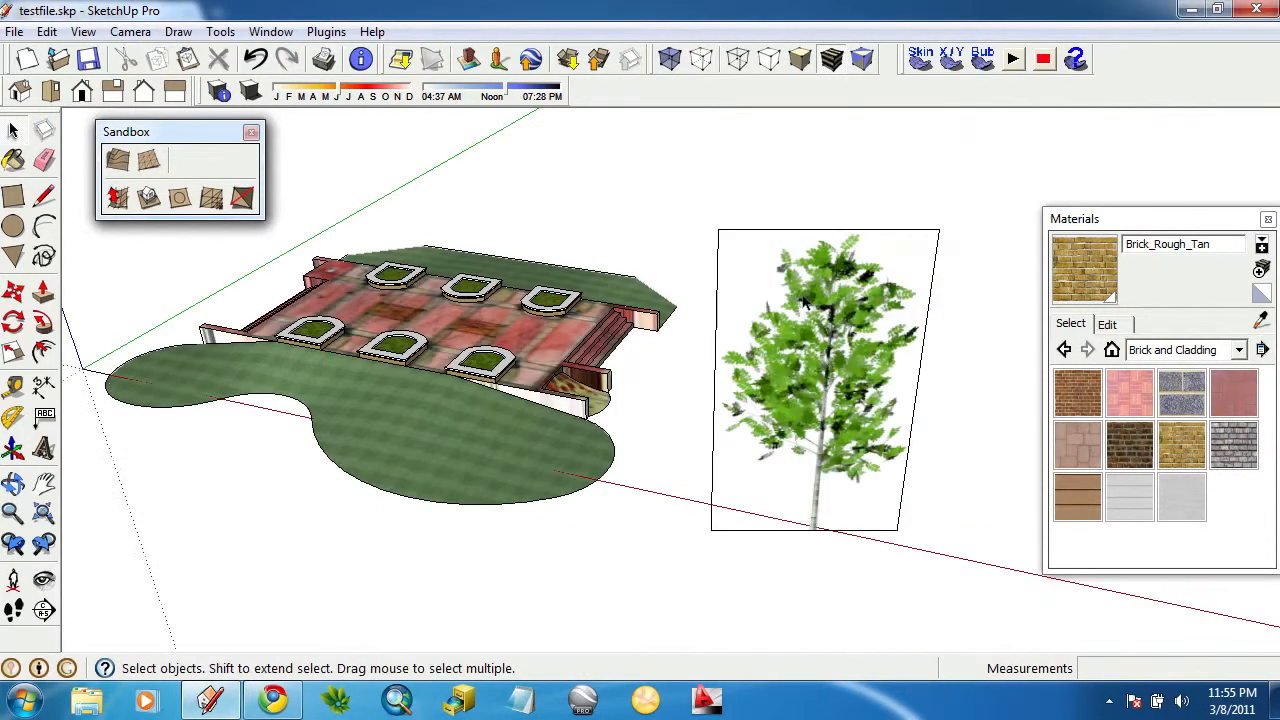
Open the tree component for editing and hide the border edges around the tree.
double_click(814, 287)
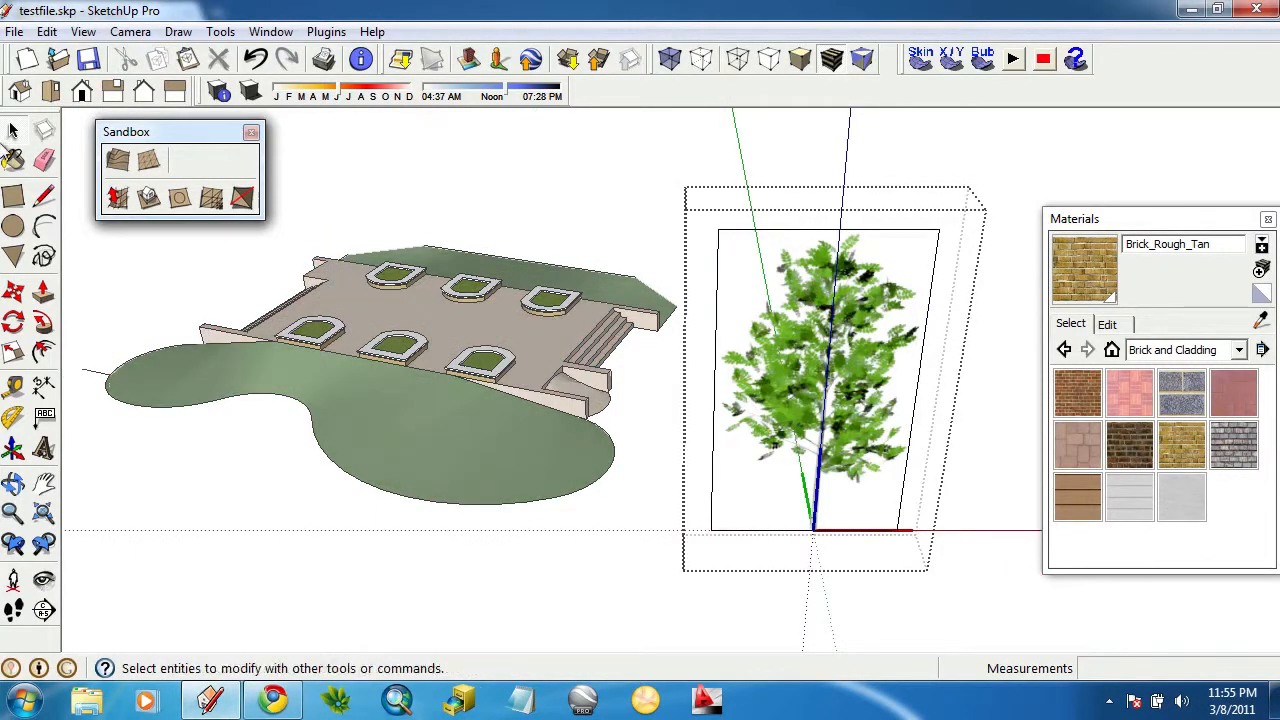
left_click(44, 160)
left_click(737, 230)
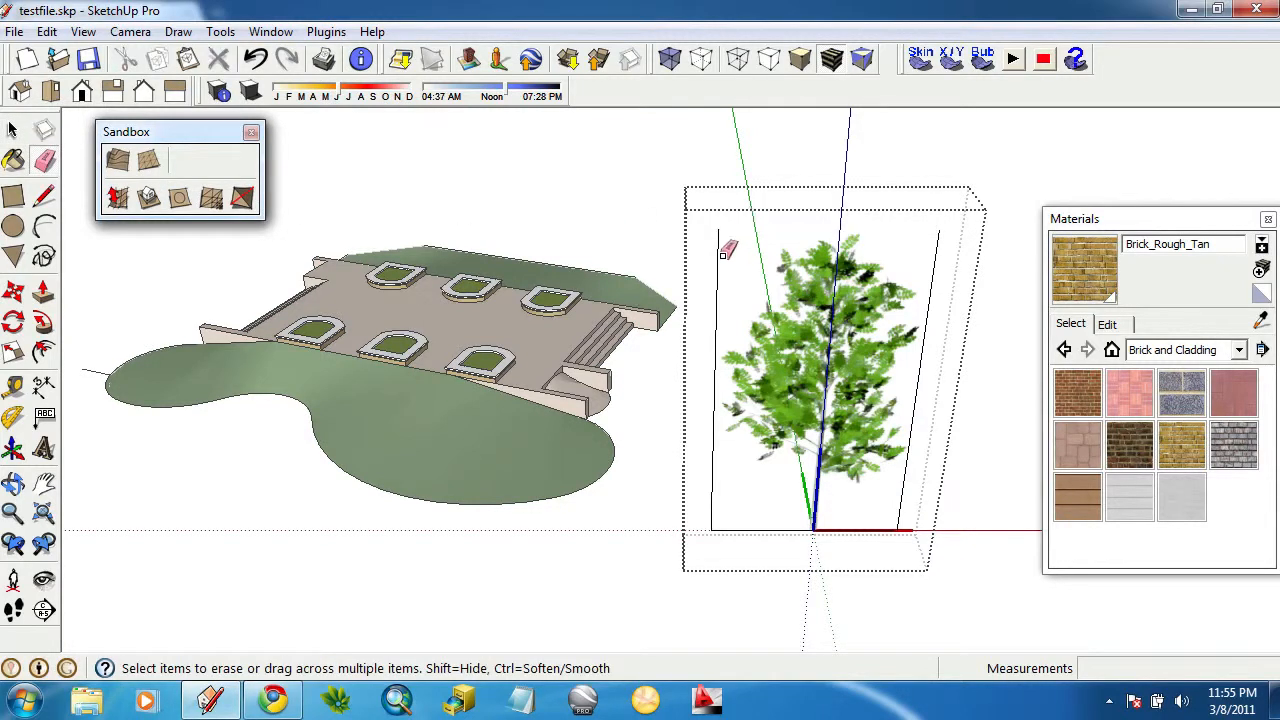
left_click(717, 252)
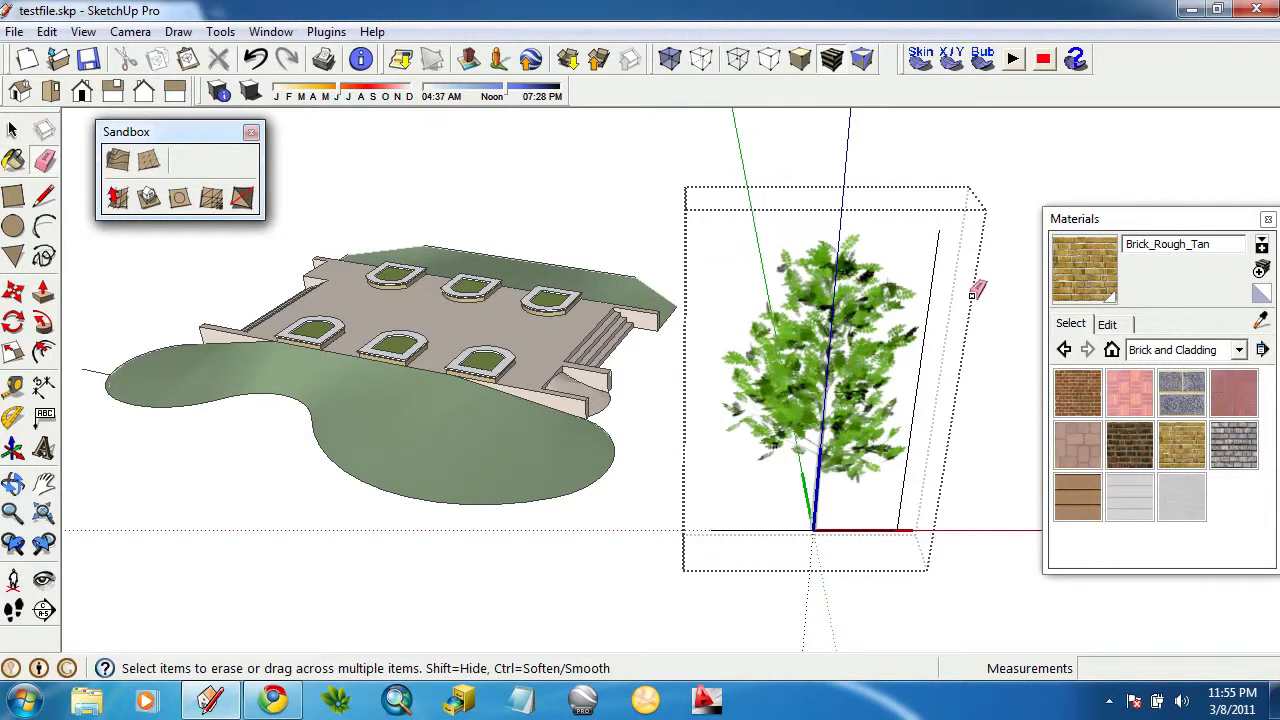
left_click(934, 282)
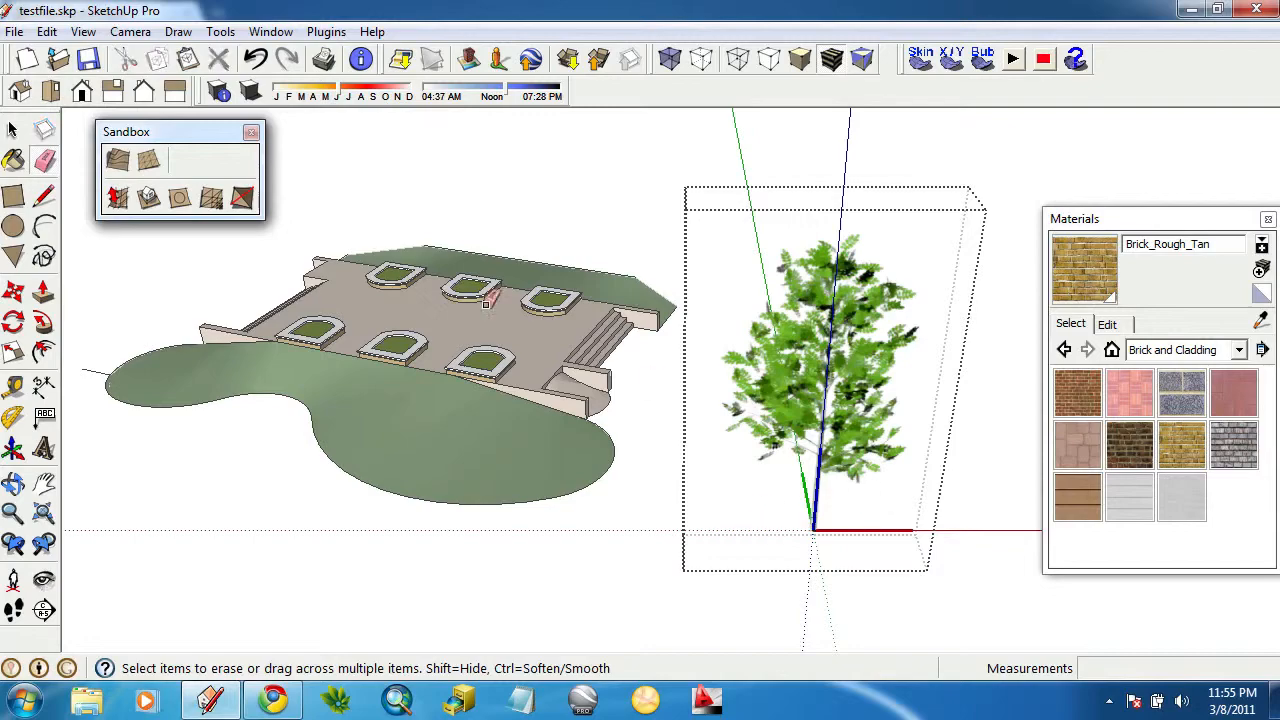
Move the finished tree component by its trunk base into the front-row planter nearest the curved flower bed.
left_click(14, 131)
left_click(629, 177)
mouse_move(880, 386)
middle_mouse_down()
mouse_move(523, 414)
mouse_move(880, 373)
middle_mouse_up()
left_click(43, 290)
scroll(737, 429, "up", 3)
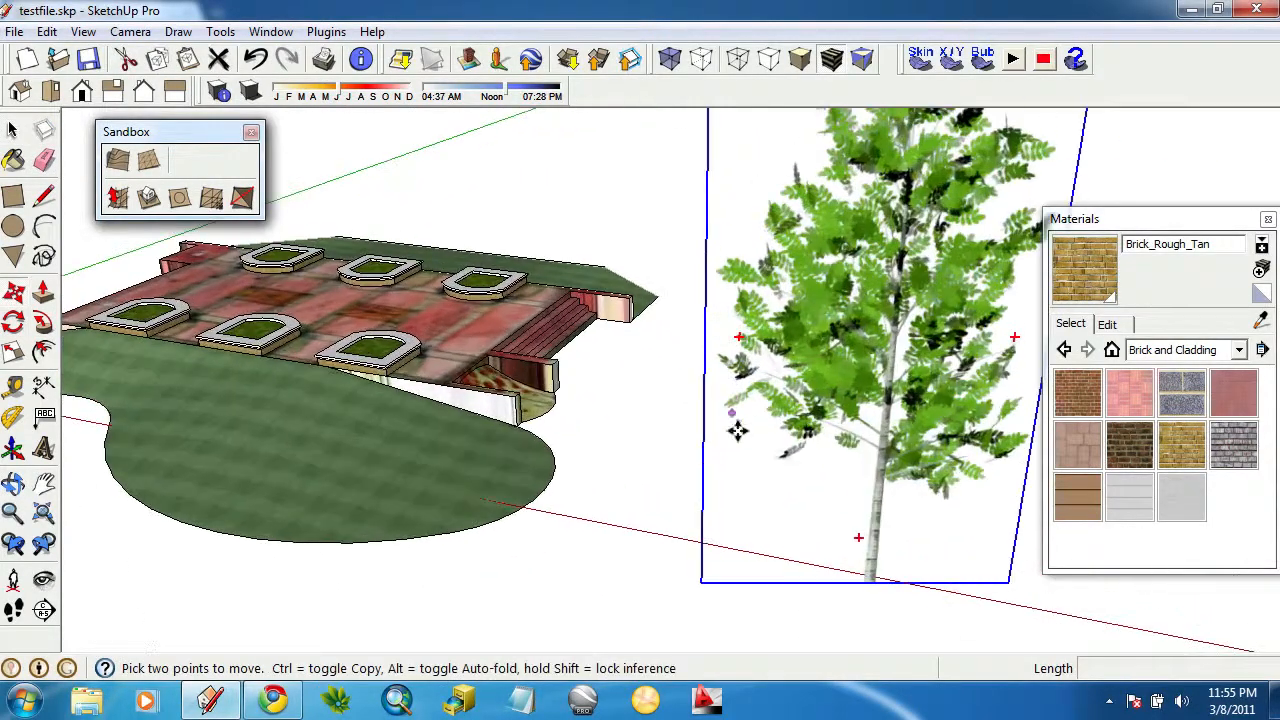
left_click(872, 582)
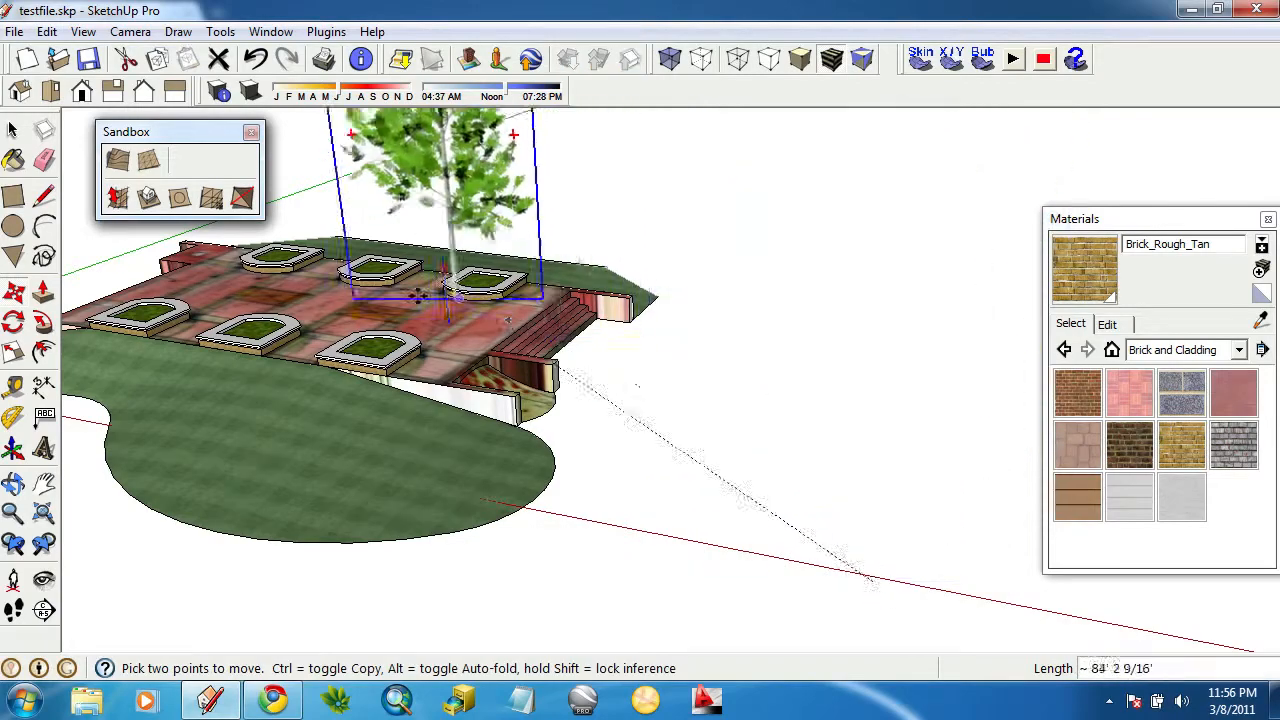
scroll(375, 420, "up", 5)
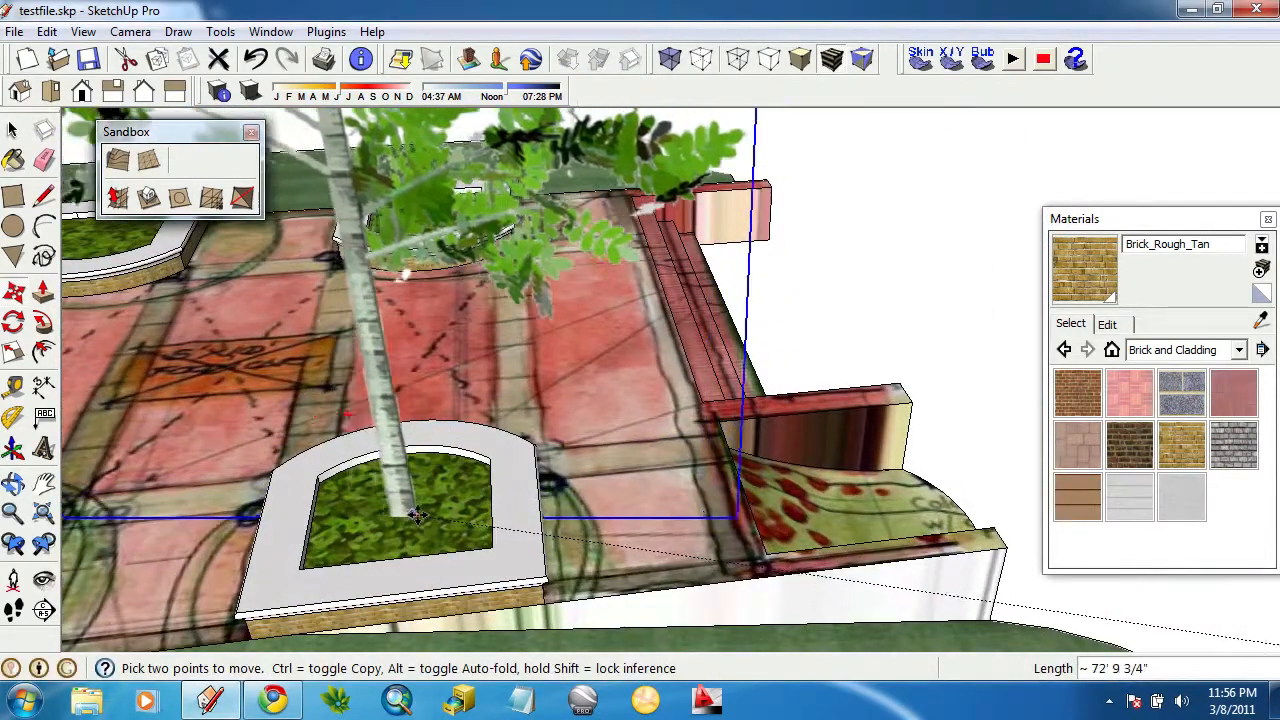
left_click(406, 514)
Copy the tree into the middle planter of the front row, using matching planter corners as reference points.
scroll(530, 537, "down", 4)
middle_click_drag(530, 534, 691, 553)
scroll(692, 556, "up", 2)
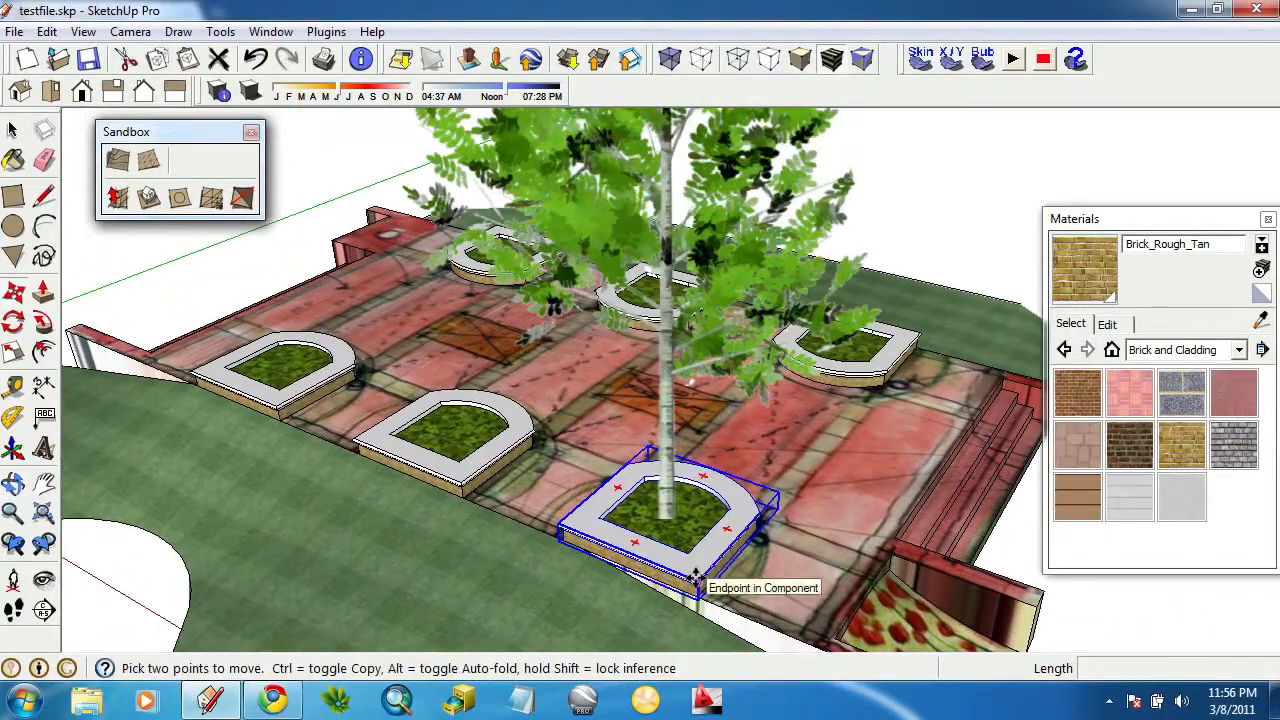
left_click(697, 577)
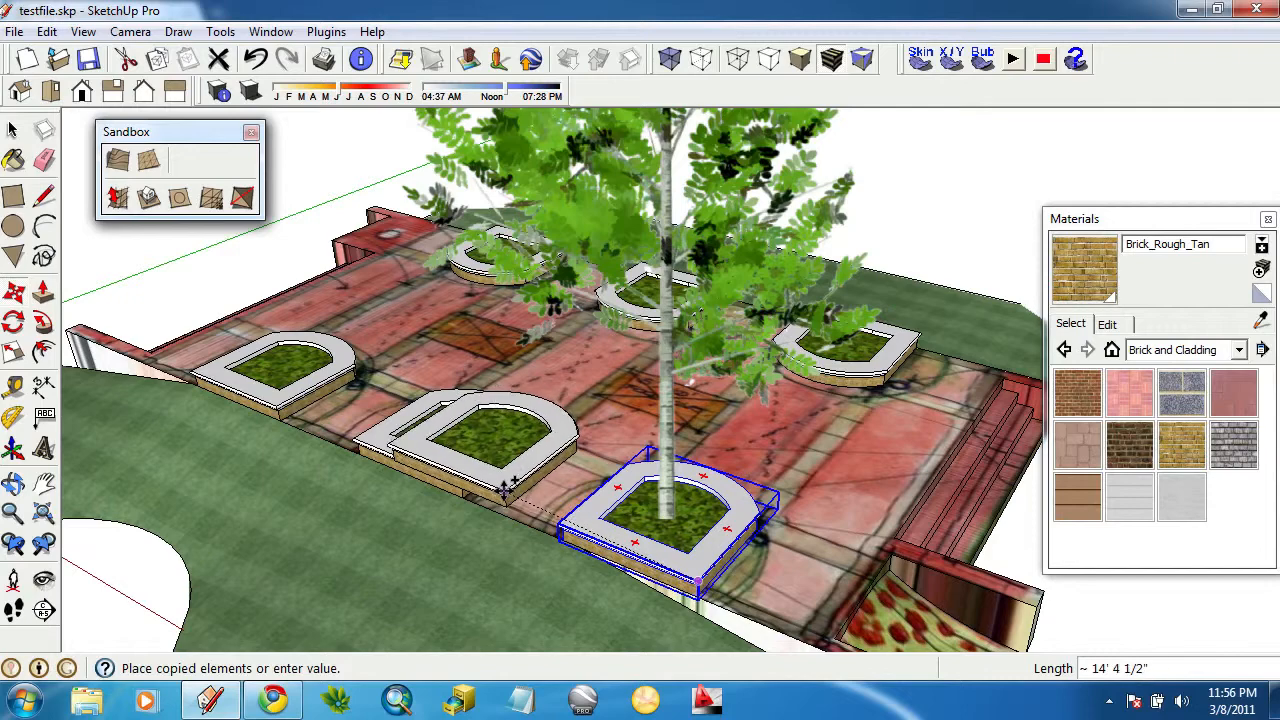
key("space")
left_click(639, 201)
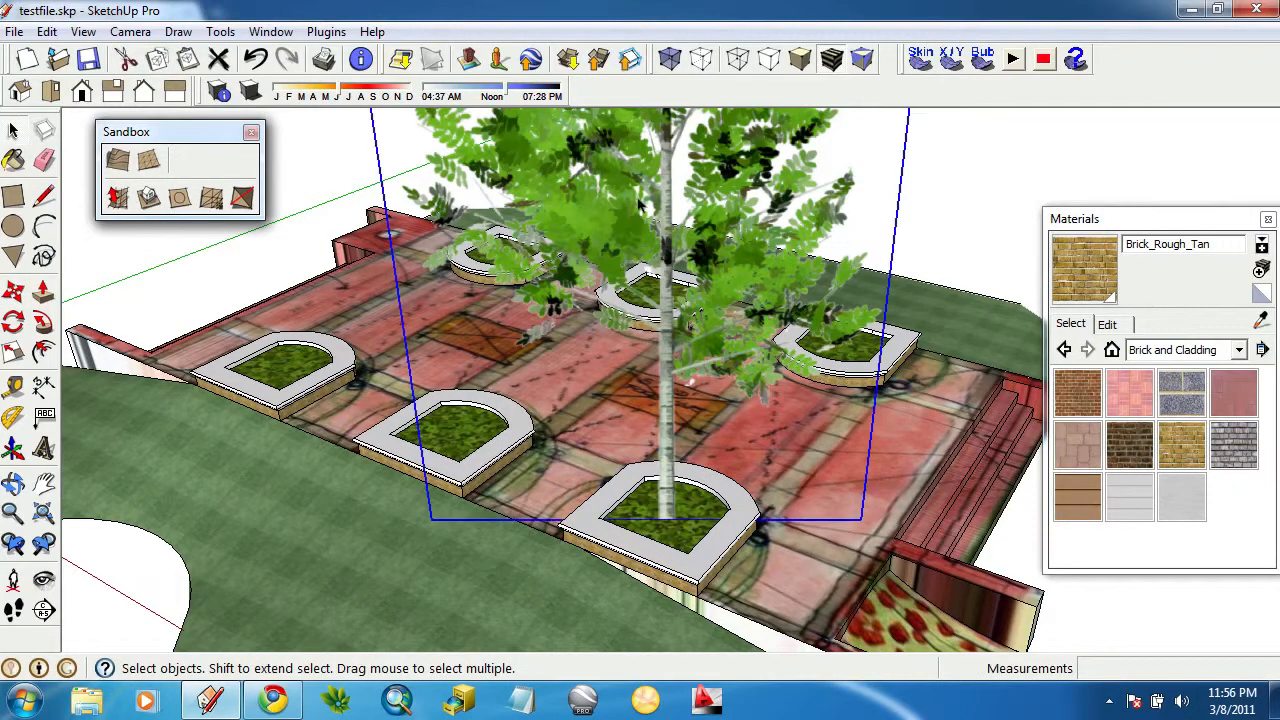
left_click(13, 291)
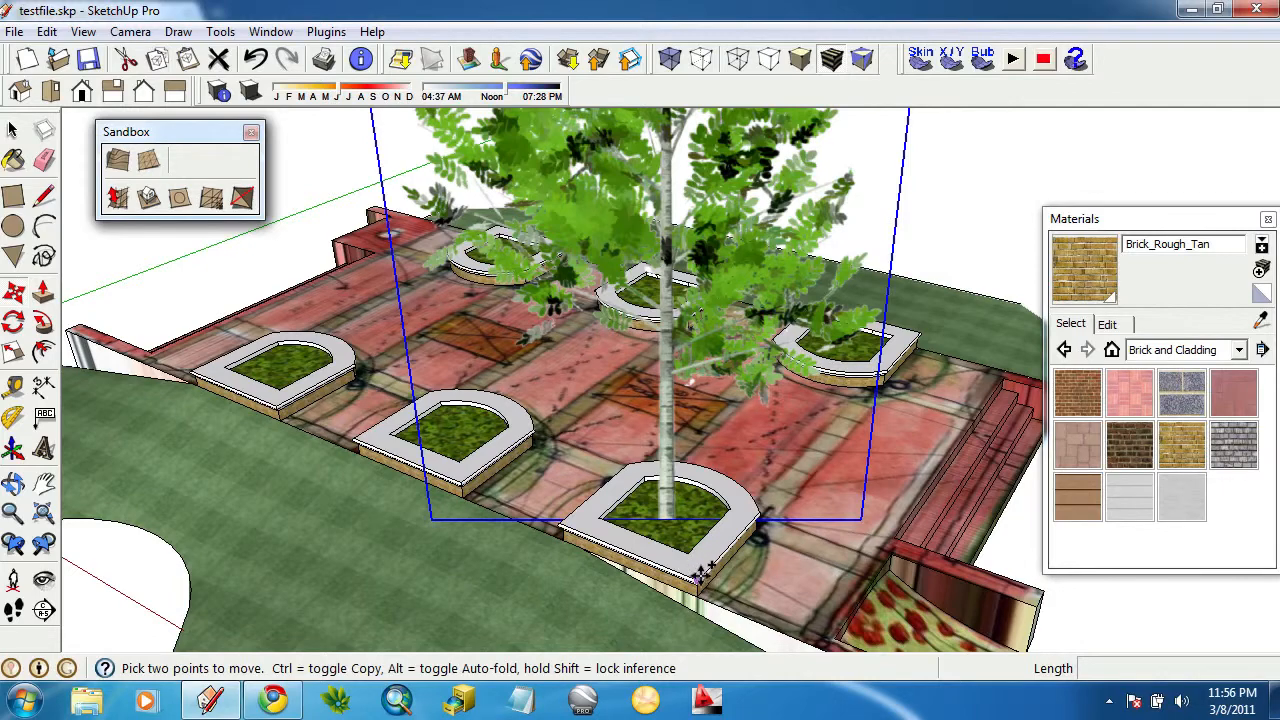
left_click(703, 572)
key("ctrl")
scroll(457, 466, "up", 3)
left_click(455, 482)
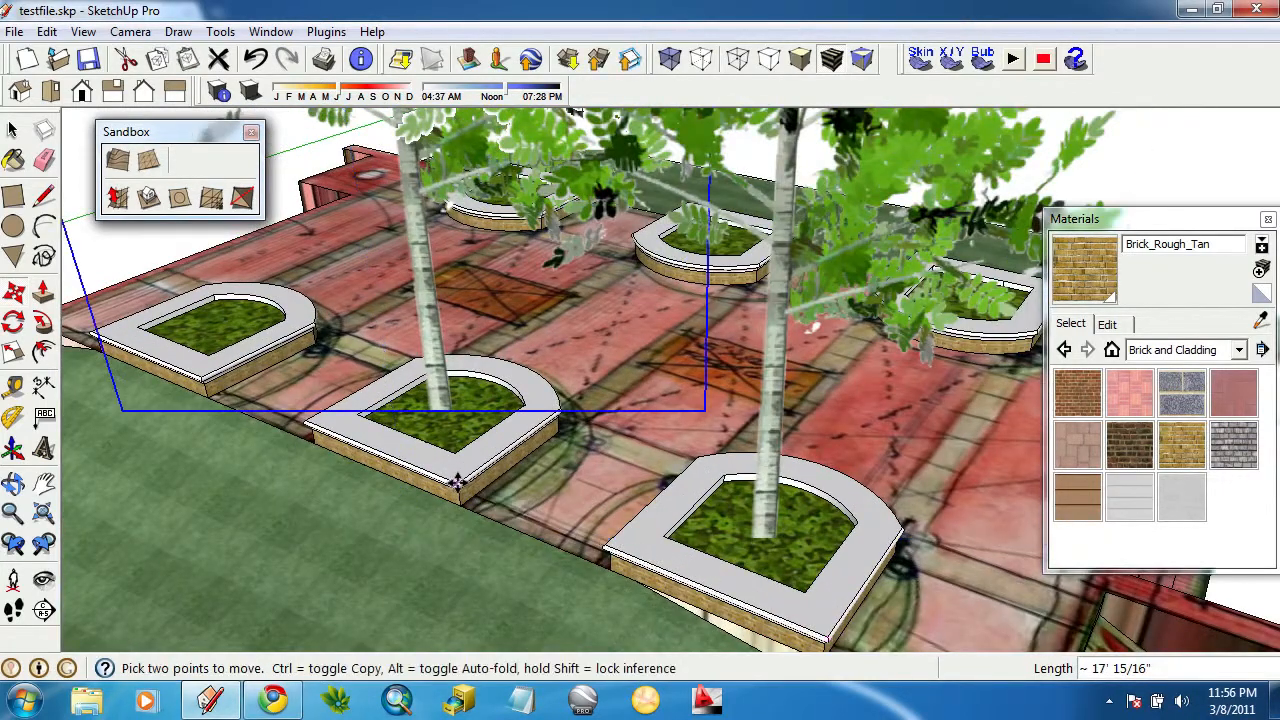
Copy the tree from the middle planter to the last planter in the front row, corner to matching corner.
left_click(457, 482)
scroll(170, 360, "up", 3)
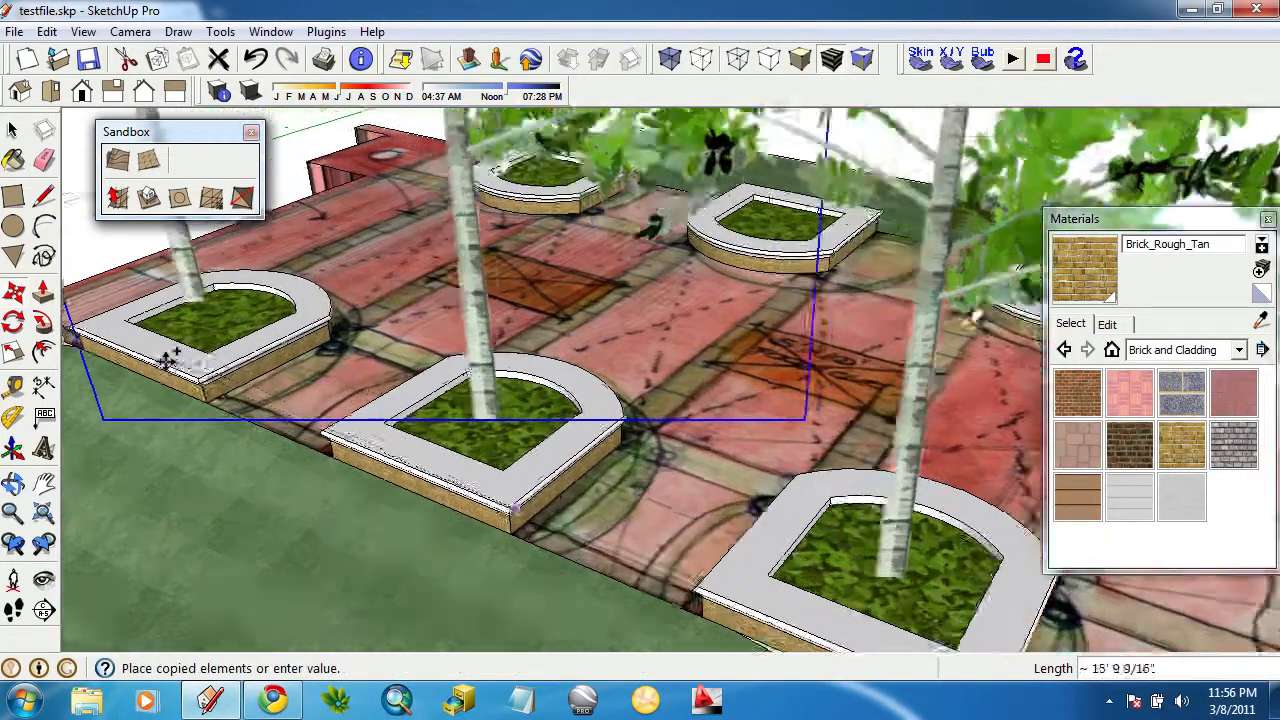
left_click(205, 378)
Copy all three front-row trees together across the plaza into the three planters of the opposite row.
scroll(205, 378, "down", 6)
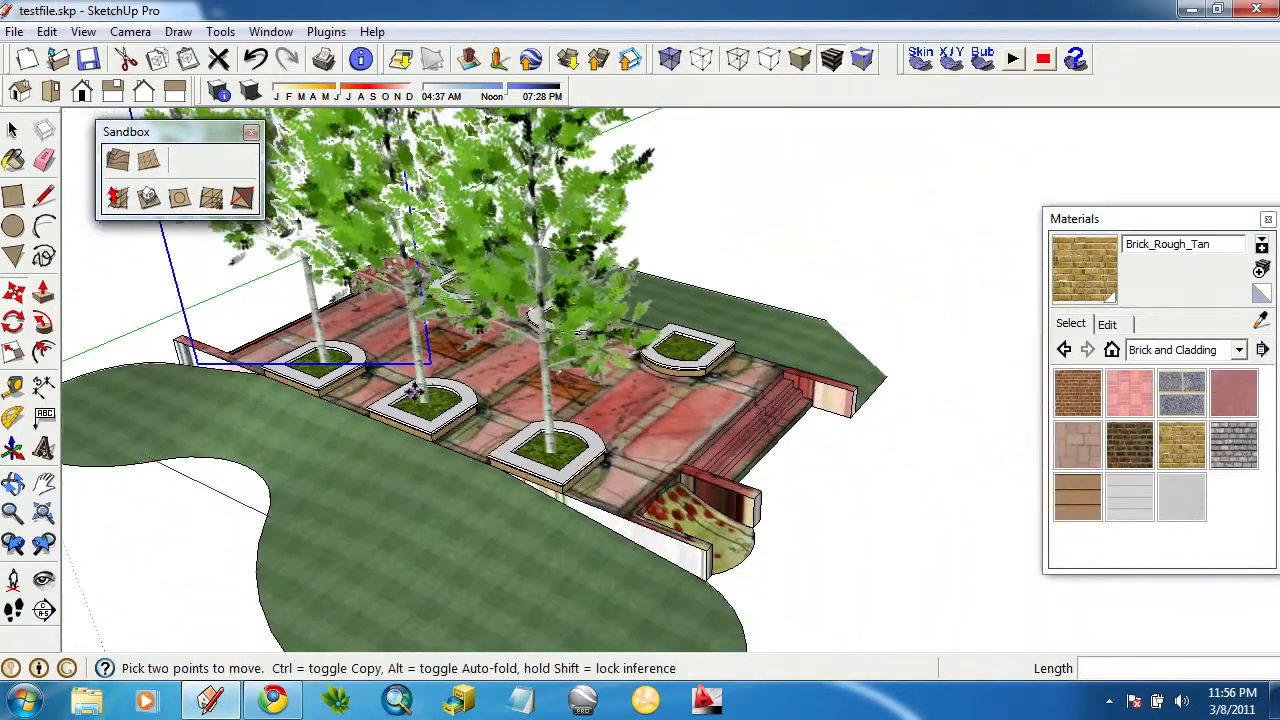
middle_click_drag(340, 390, 675, 492)
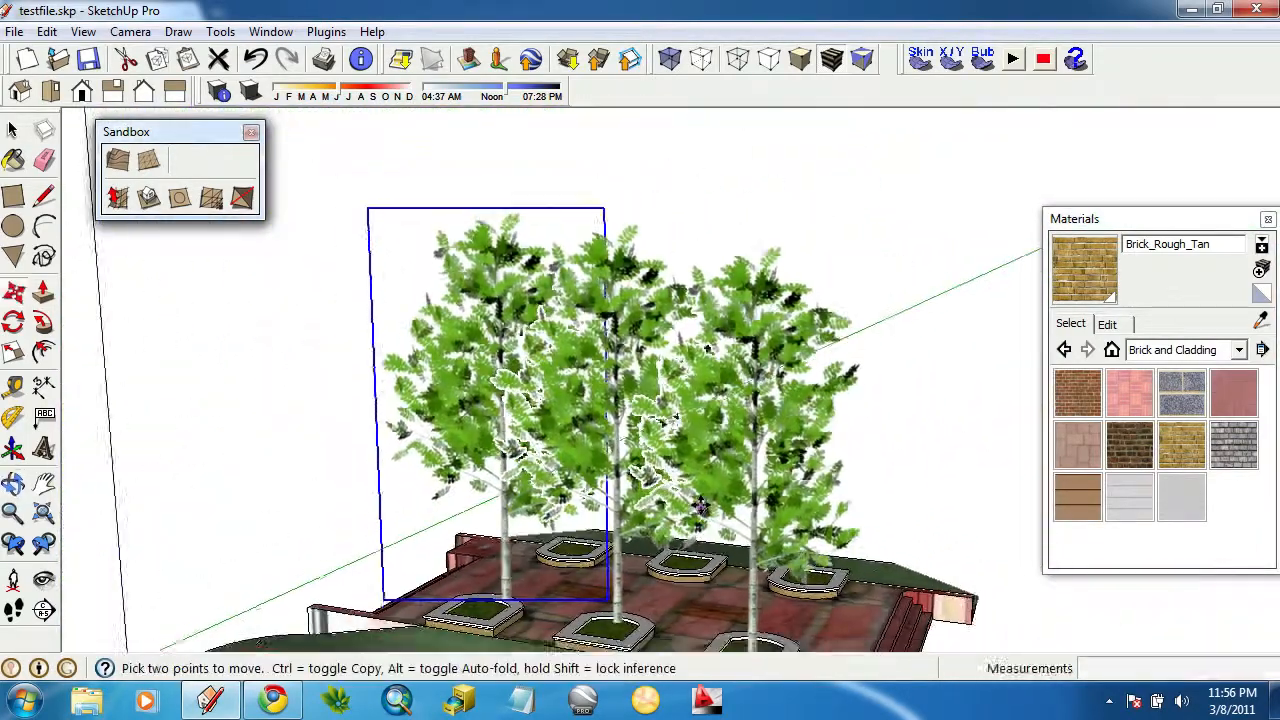
scroll(672, 492, "down", 2)
left_click(17, 133)
left_click_drag(869, 291, 300, 513)
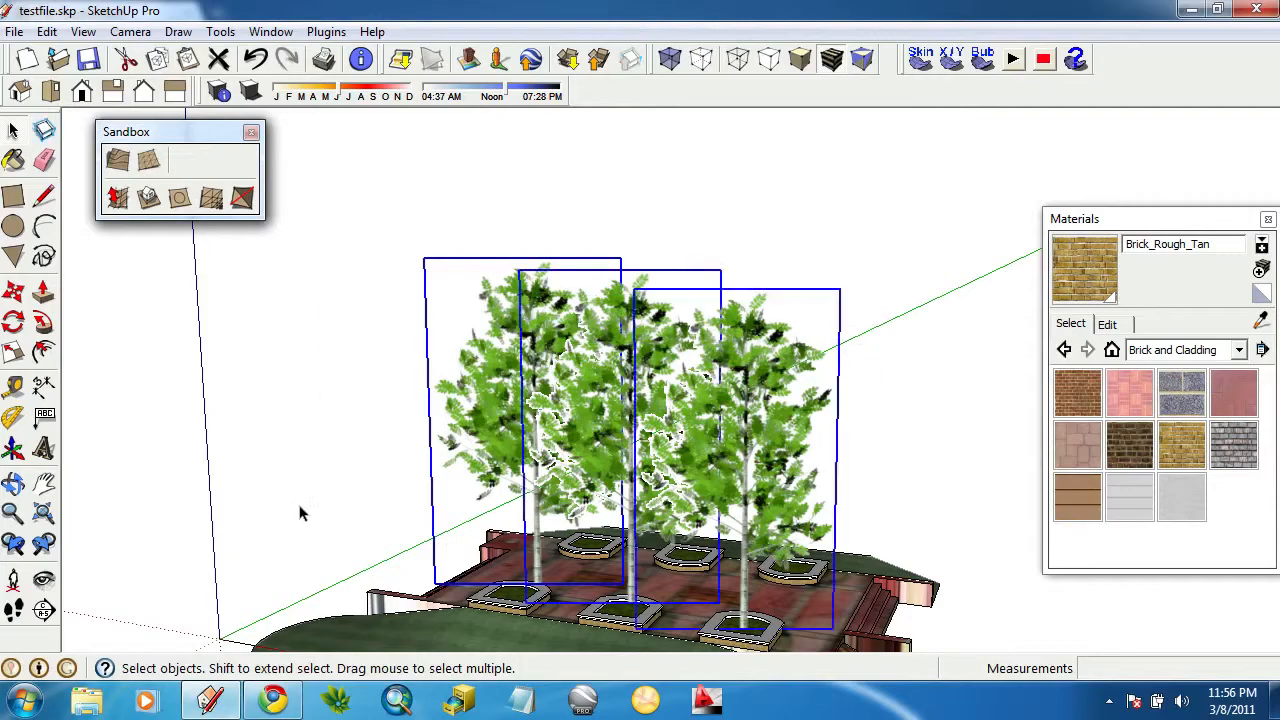
middle_click_drag(897, 322, 540, 580)
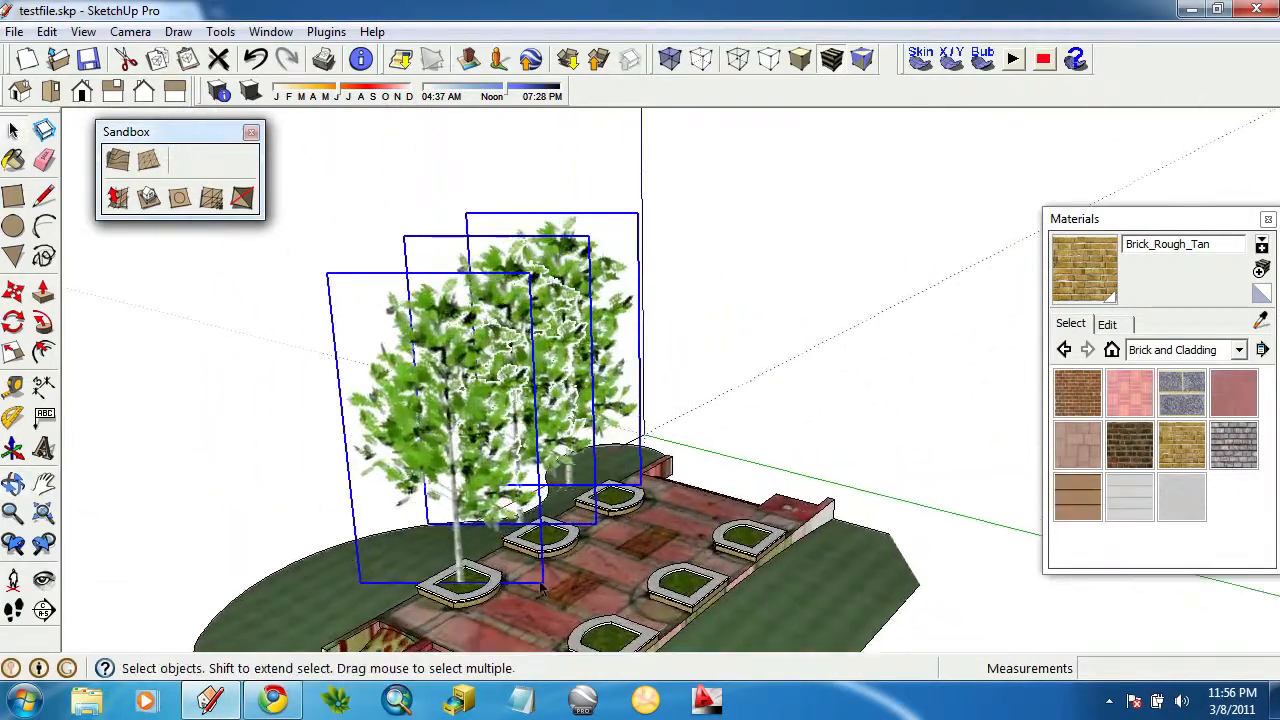
scroll(540, 584, "up", 4)
left_click(14, 290)
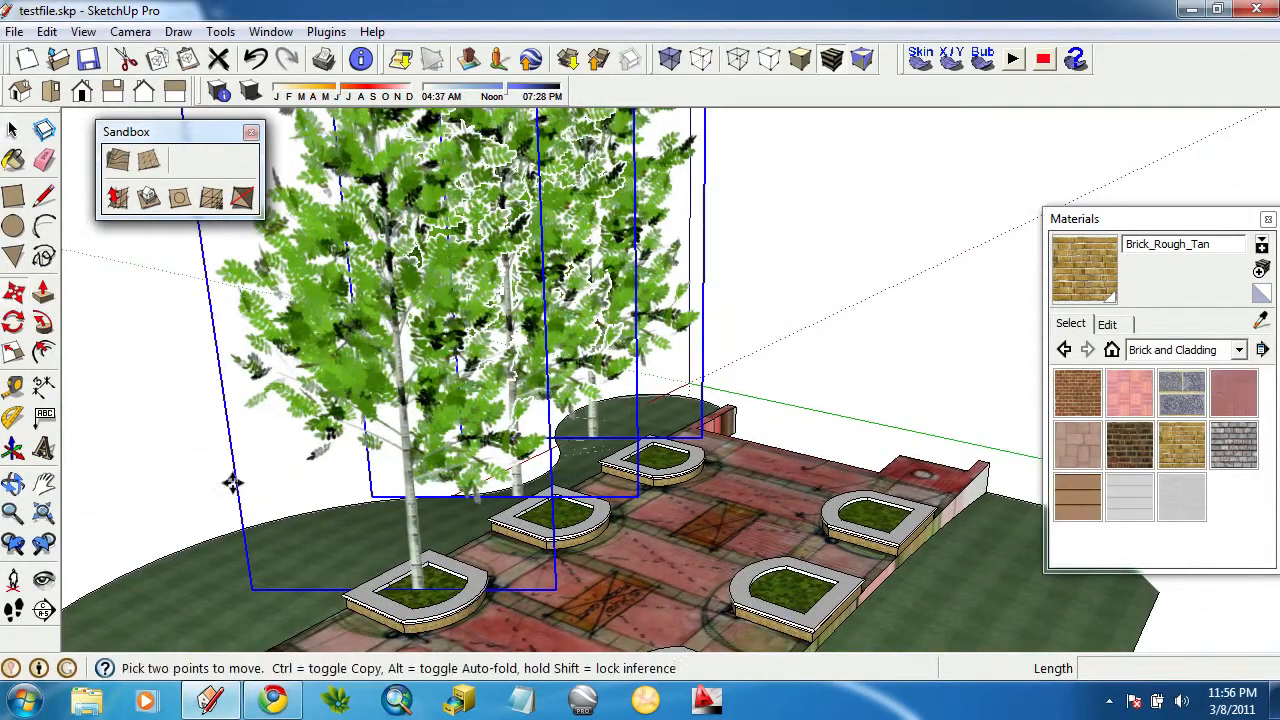
scroll(378, 618, "up", 2)
scroll(378, 618, "up", 1)
left_click(391, 628)
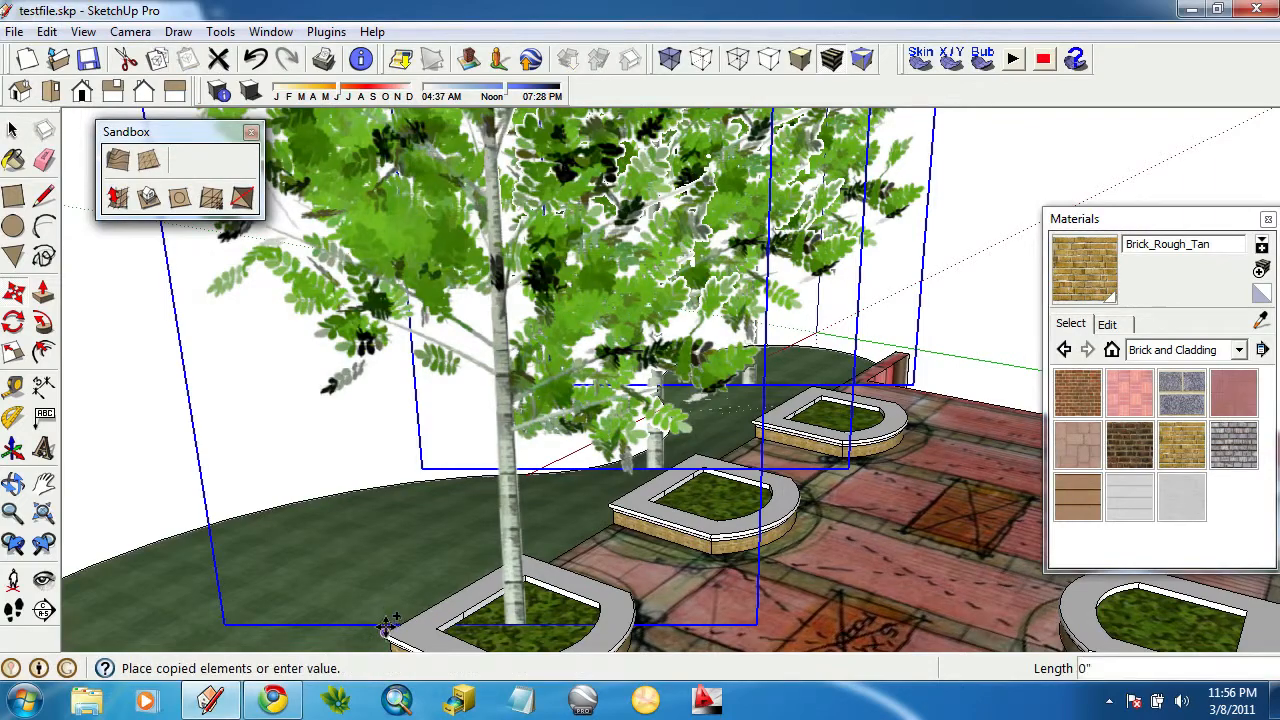
scroll(391, 622, "down", 3)
middle_click_drag(397, 600, 545, 500)
scroll(597, 578, "up", 3)
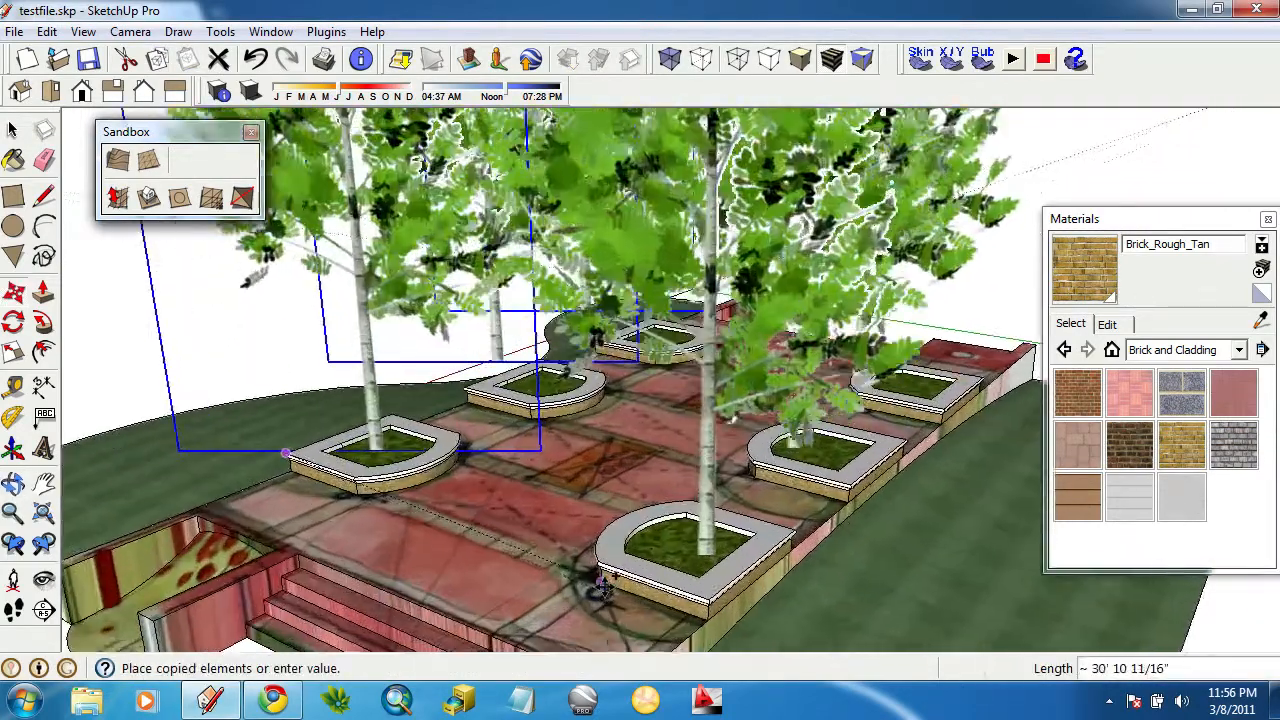
left_click(603, 556)
scroll(604, 553, "down", 2)
scroll(614, 279, "down", 4)
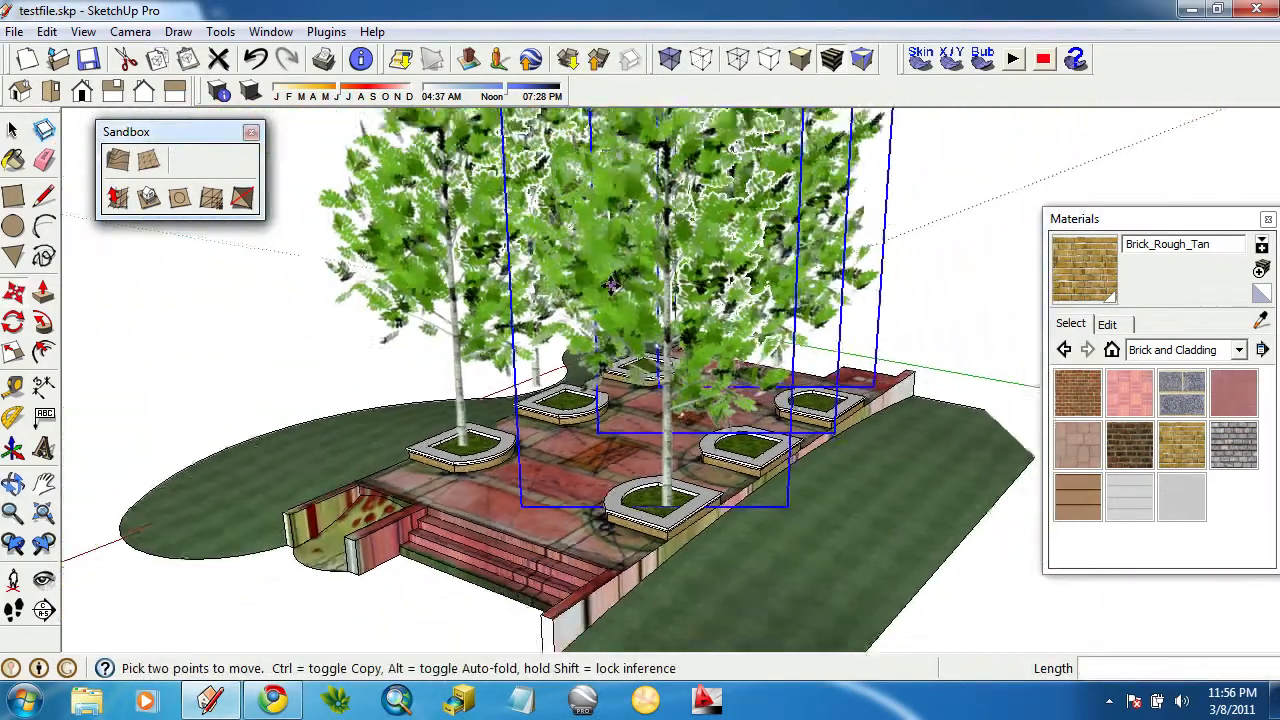
Open one of the front-row tree components for editing and select all of its geometry.
middle_click_drag(945, 351, 417, 212)
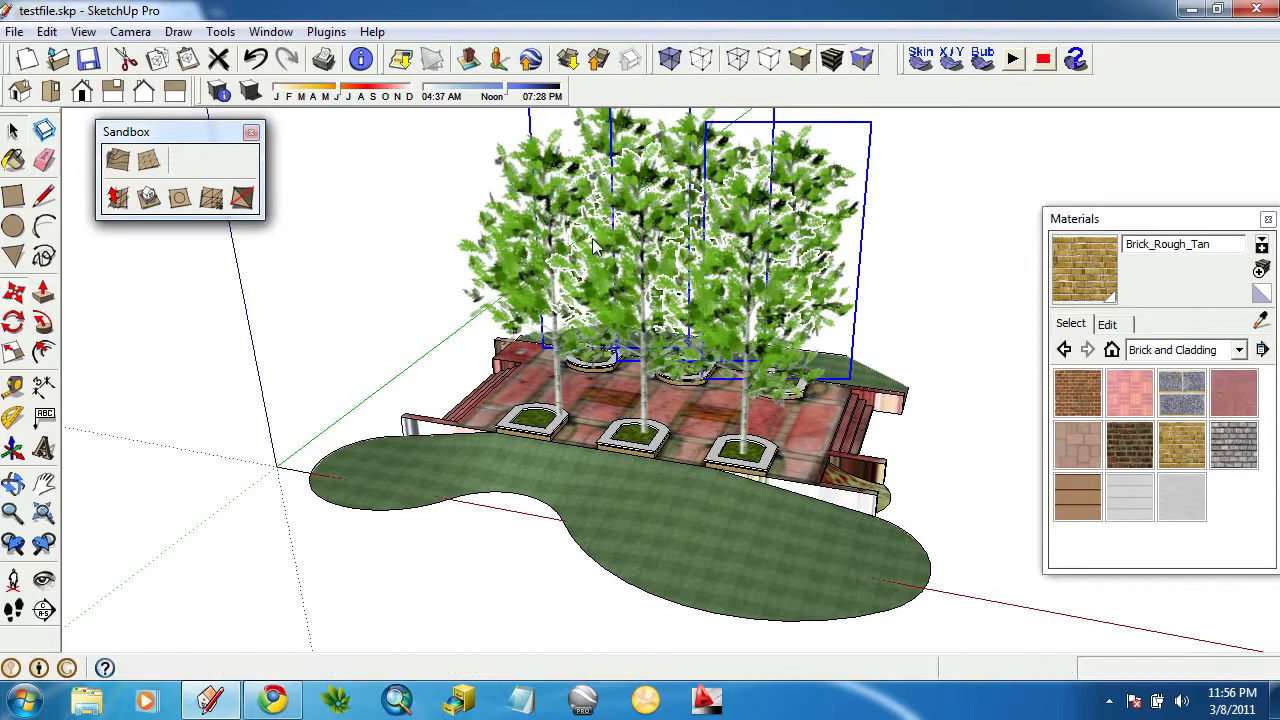
double_click(527, 241)
middle_click_drag(517, 172, 253, 231)
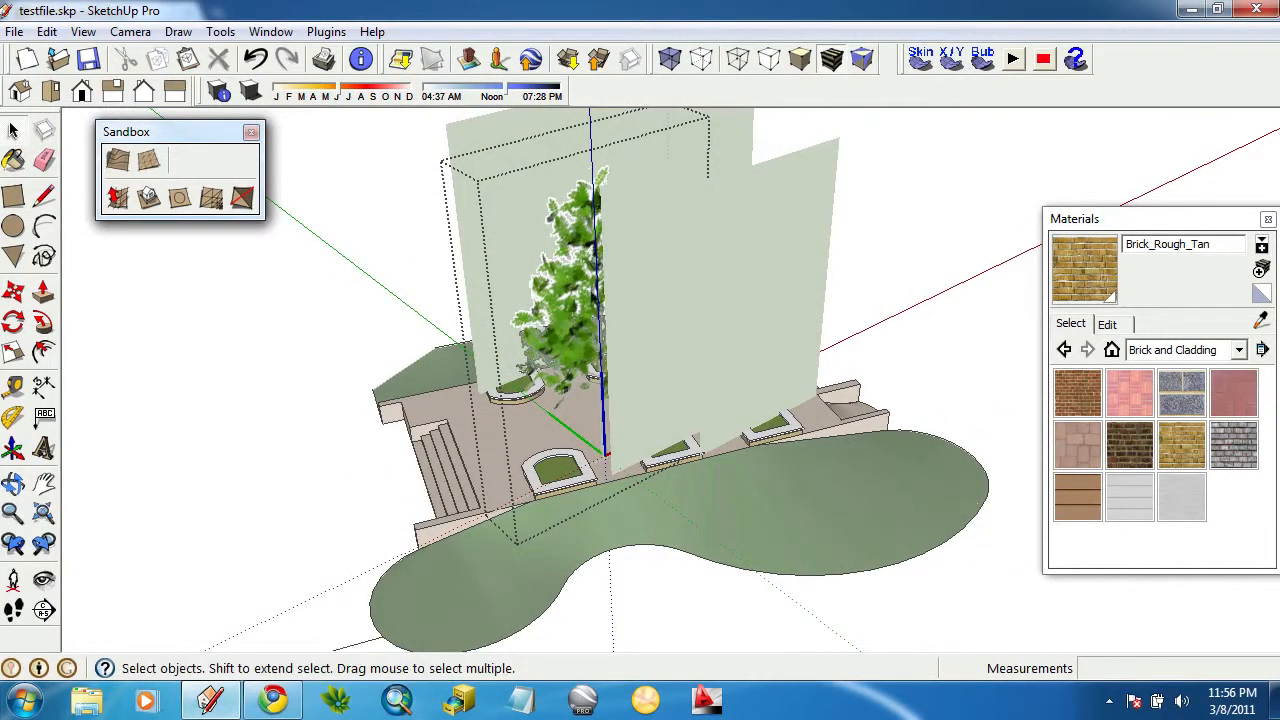
key("ctrl+a")
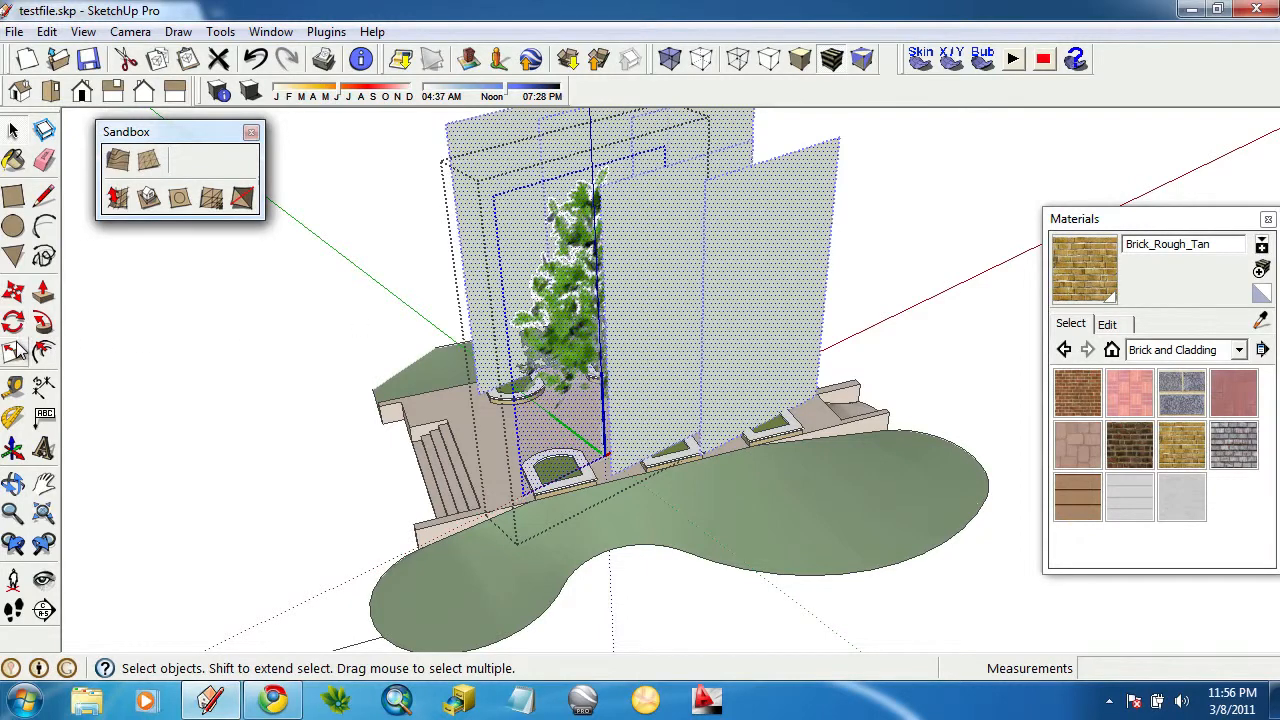
Try scaling the tree's geometry to 0.50 of its height with the Scale tool and leave component editing.
left_click(15, 350)
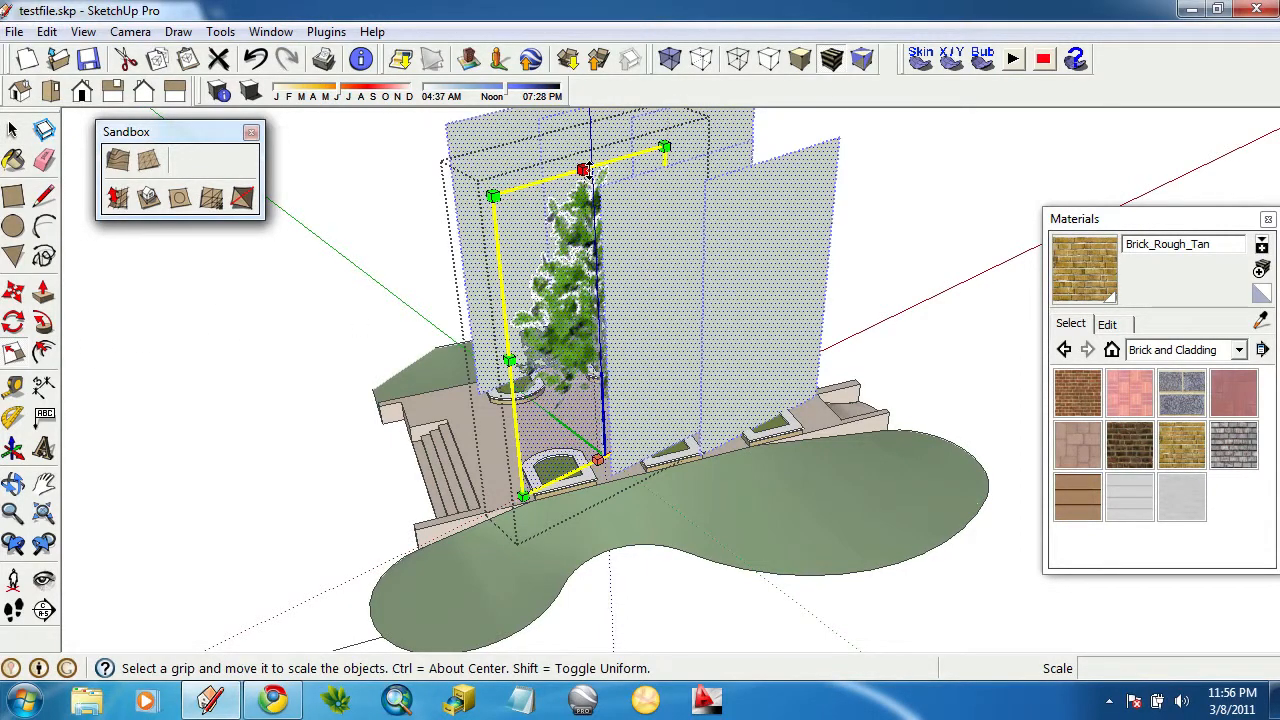
left_click_drag(587, 171, 594, 320)
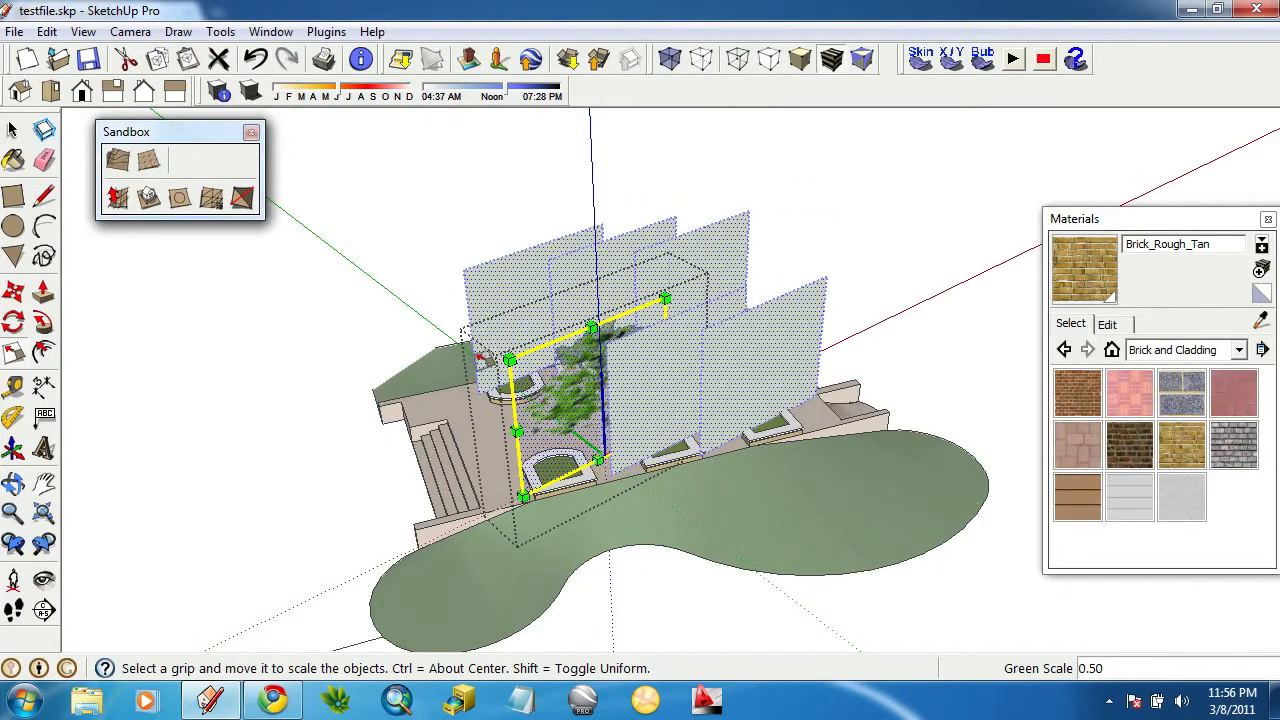
key("space")
left_click(515, 180)
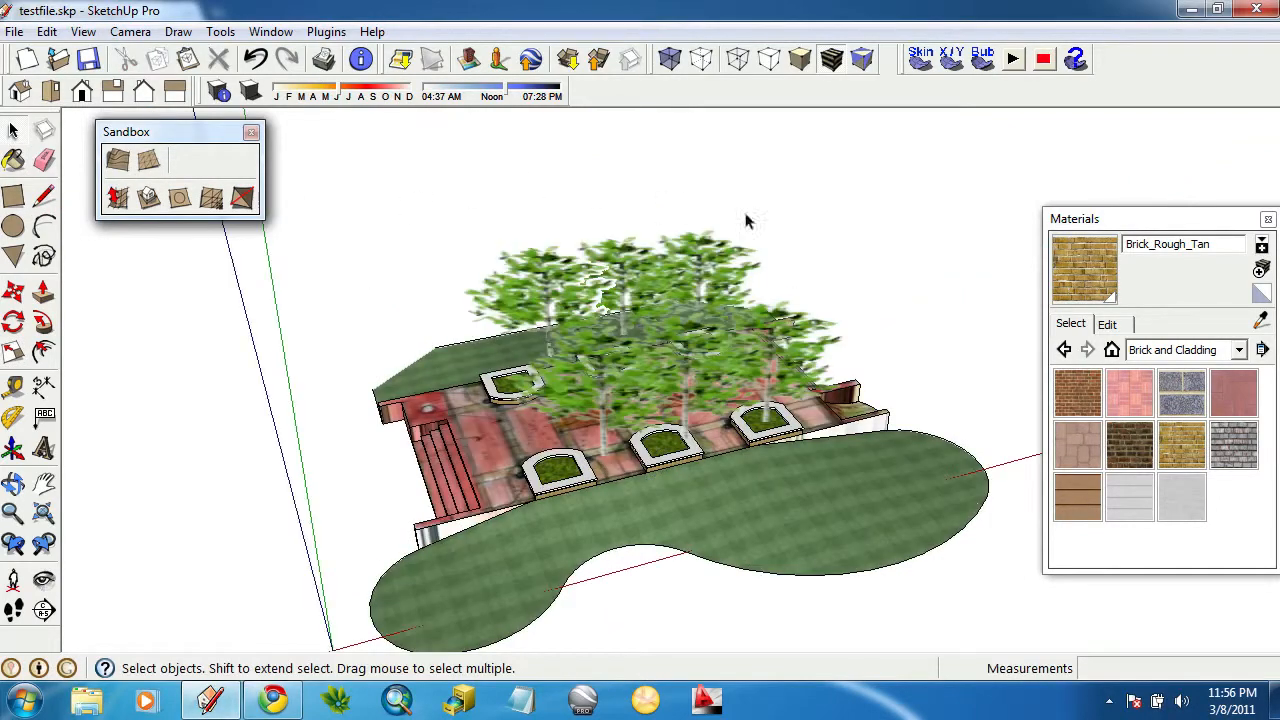
middle_click_drag(802, 287, 474, 188)
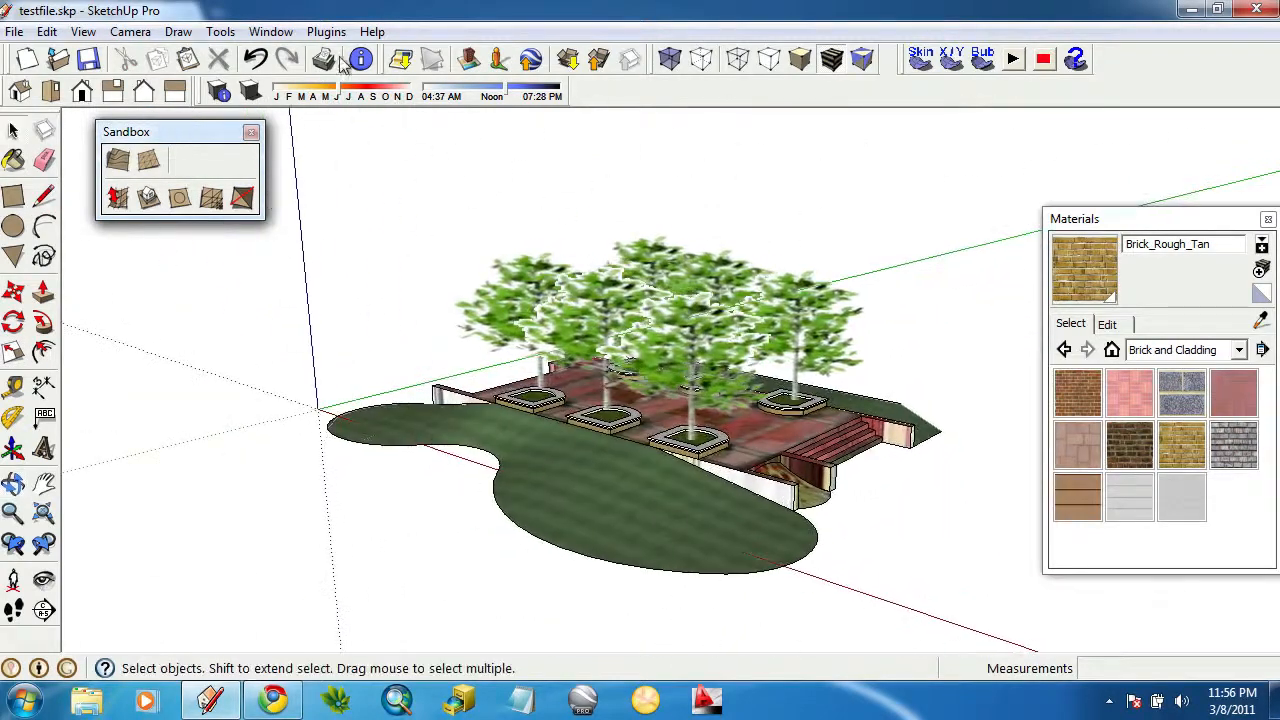
Undo the height scaling and return to editing the tree component.
left_click(256, 59)
middle_click_drag(420, 328, 496, 370)
left_click(256, 60)
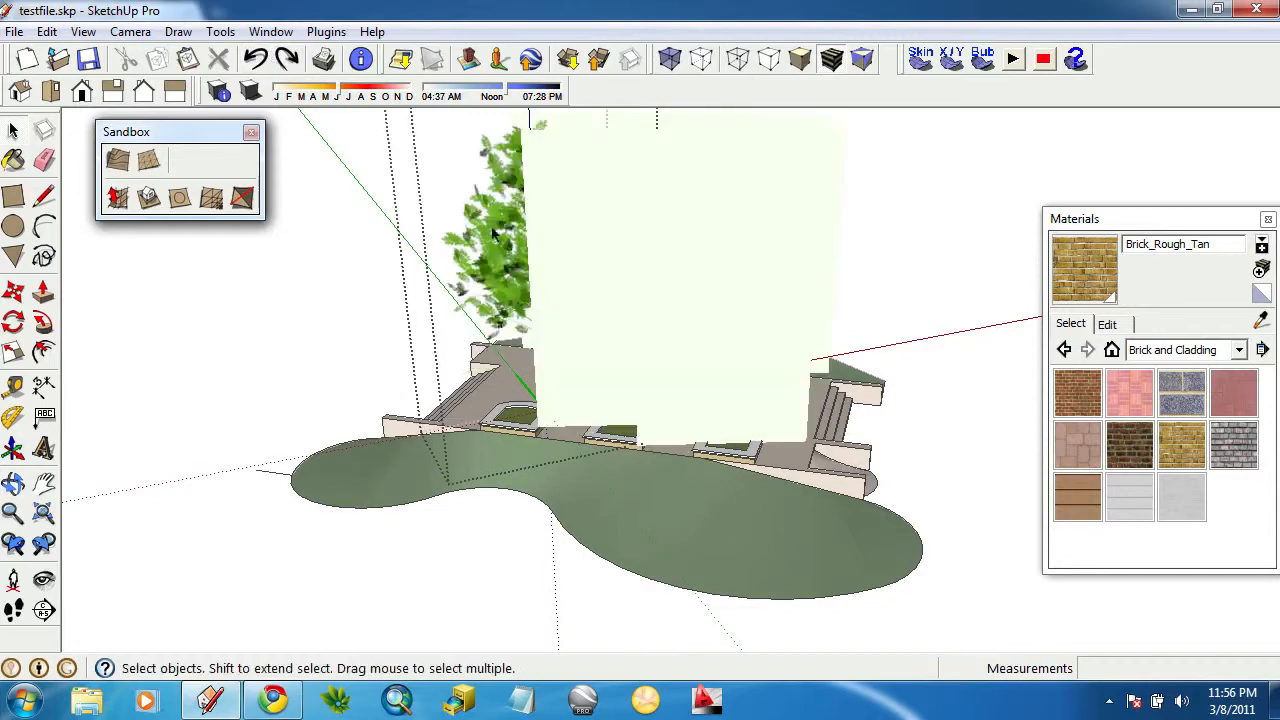
Hide the rest of the model and all similar components while editing the tree component.
middle_click_drag(508, 238, 617, 316)
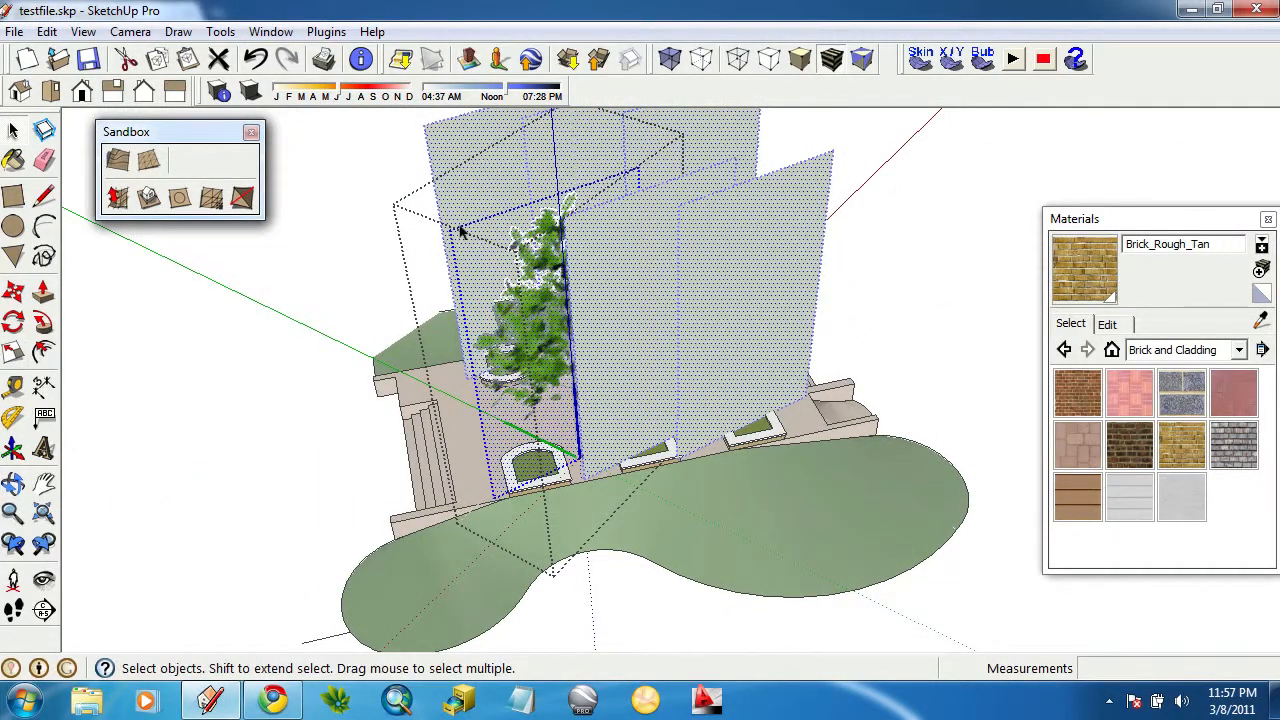
left_click(130, 31)
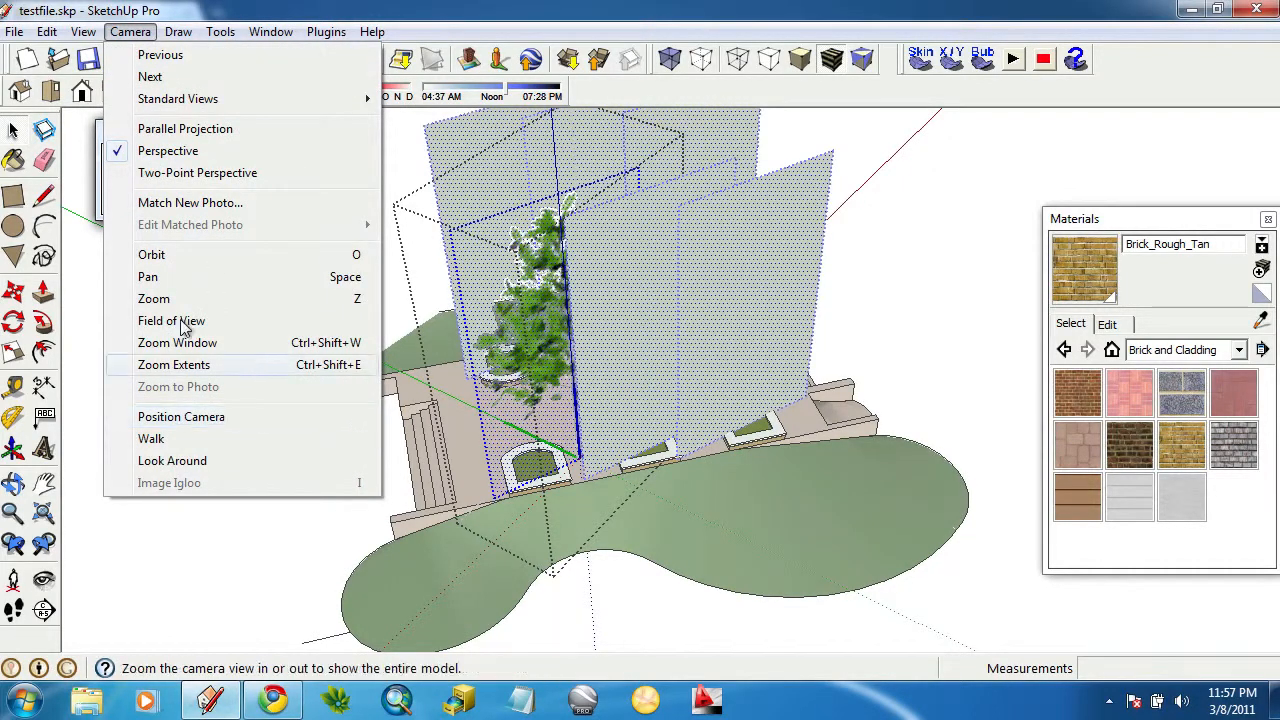
mouse_move(83, 31)
mouse_move(160, 328)
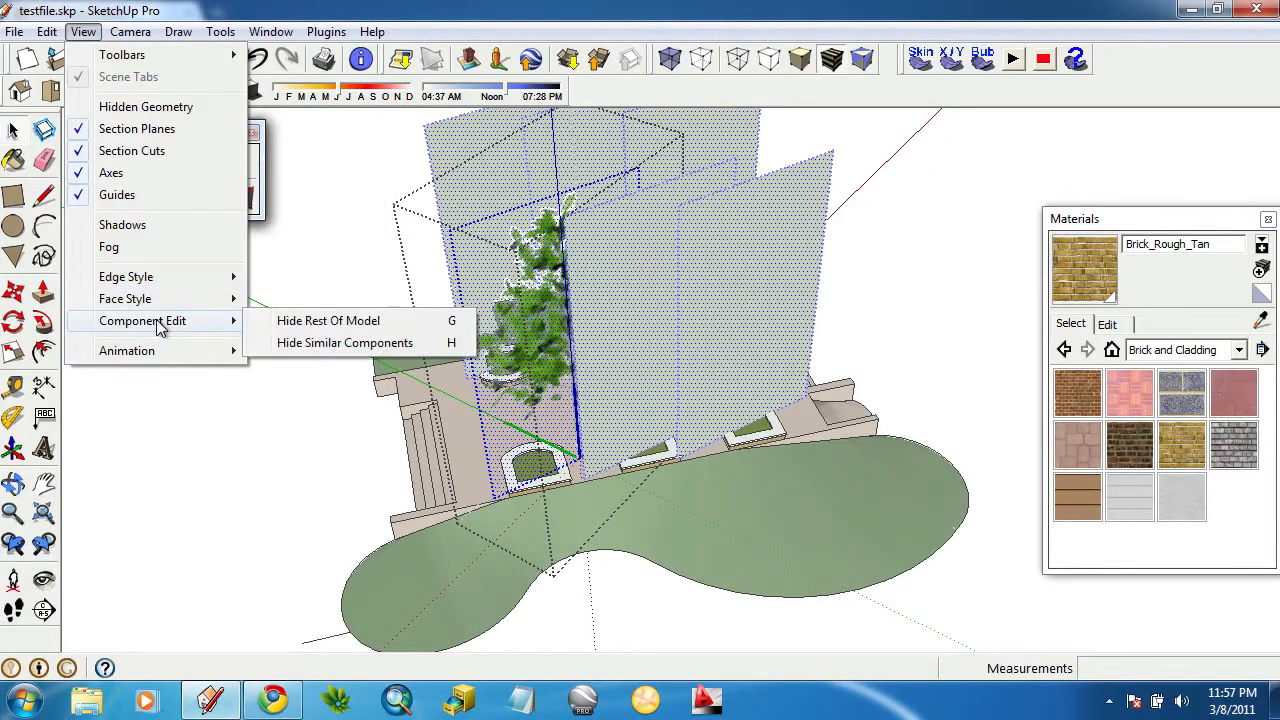
left_click(378, 321)
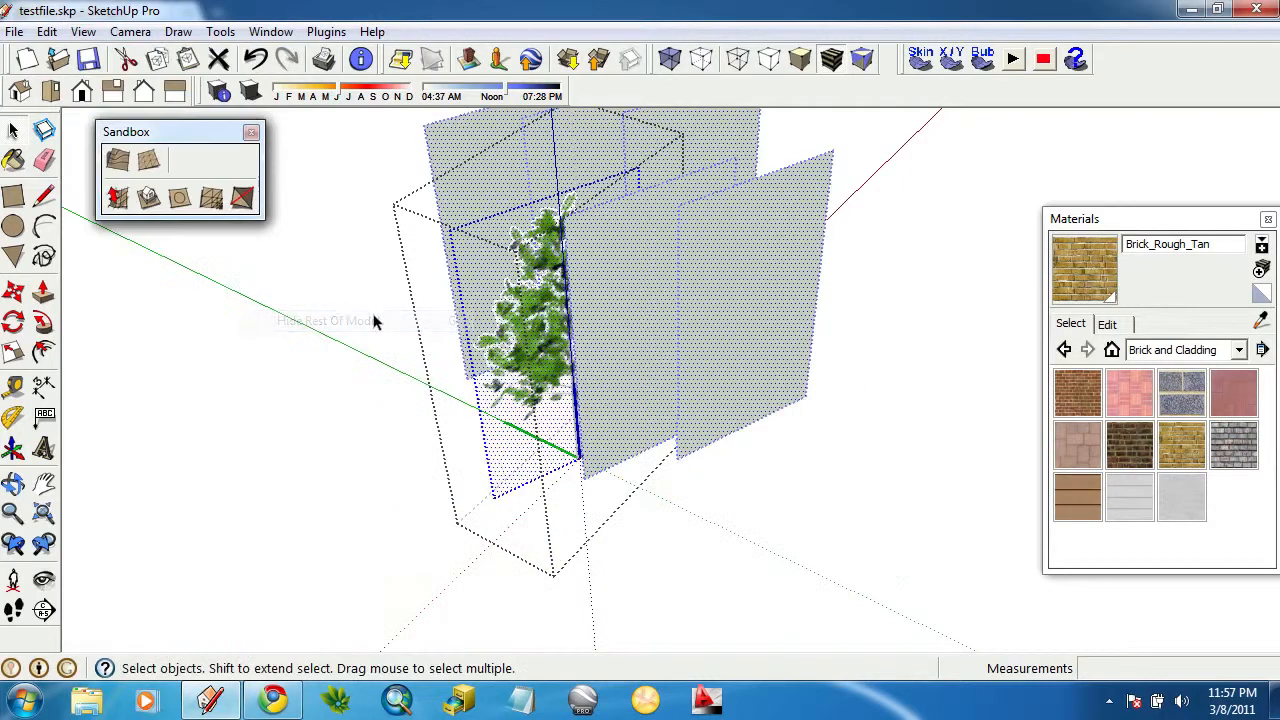
left_click(83, 31)
mouse_move(137, 334)
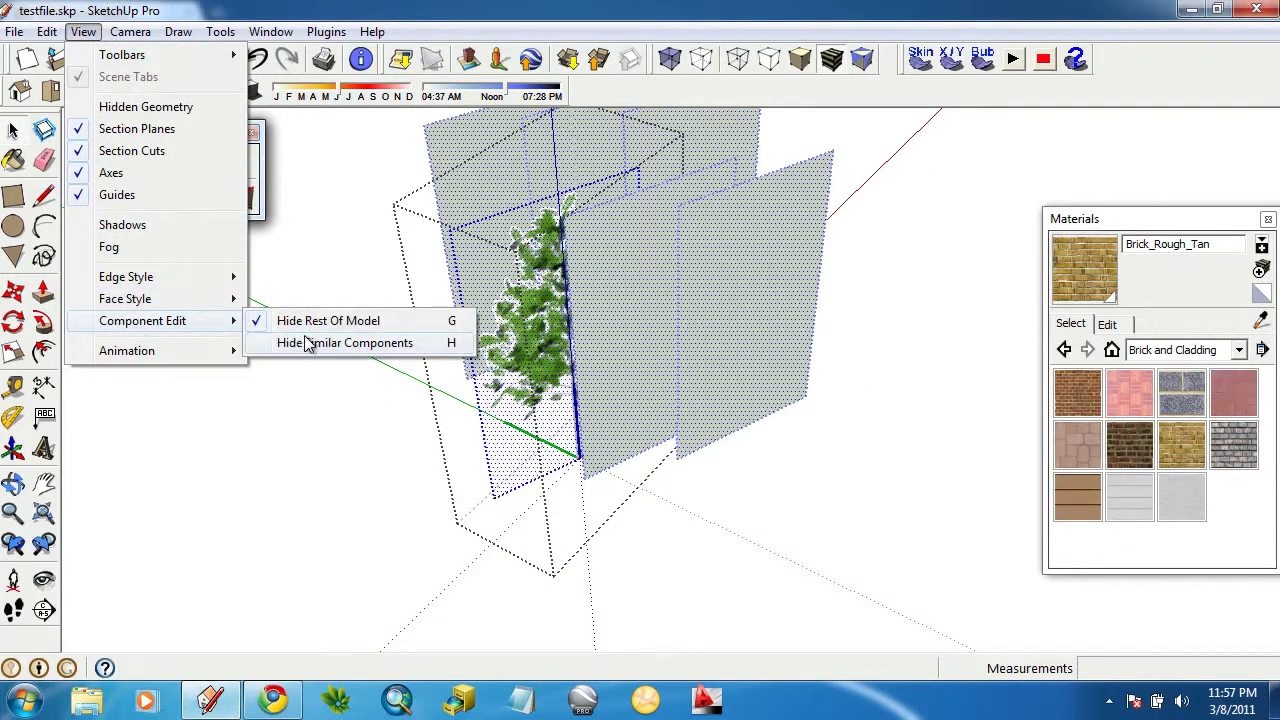
left_click(325, 343)
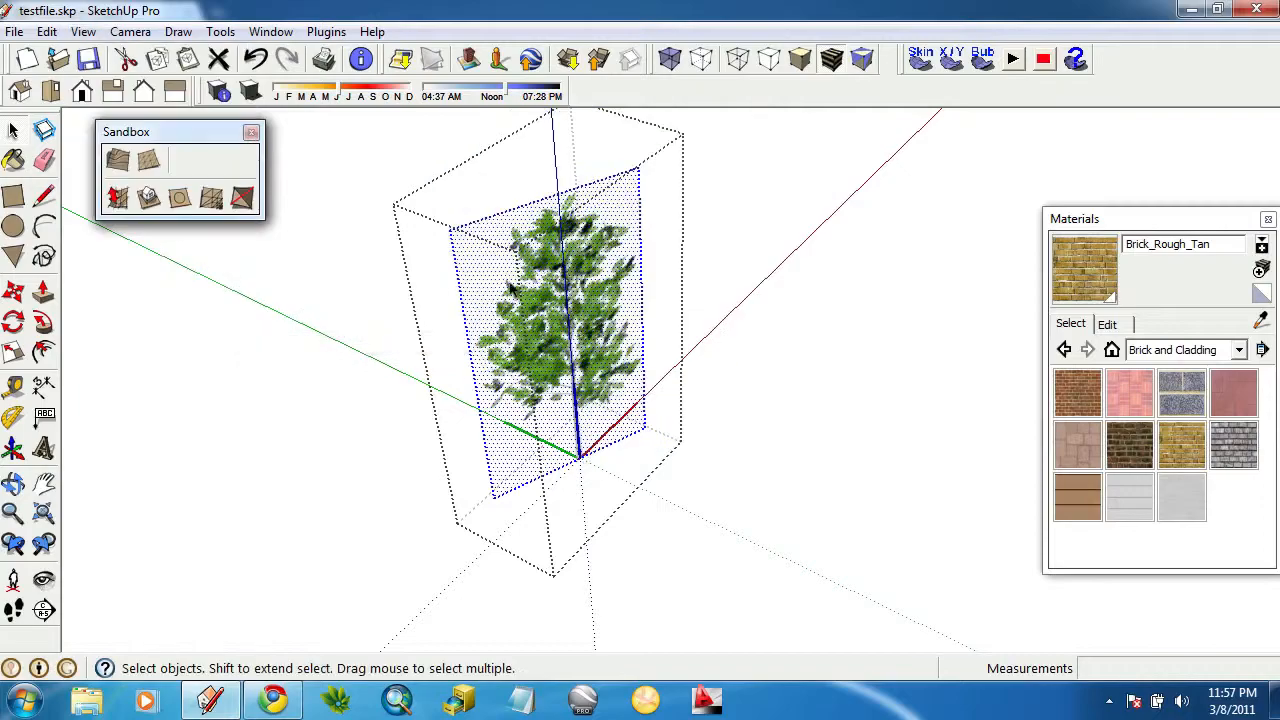
Show the rest of the model again during component editing.
left_click(83, 31)
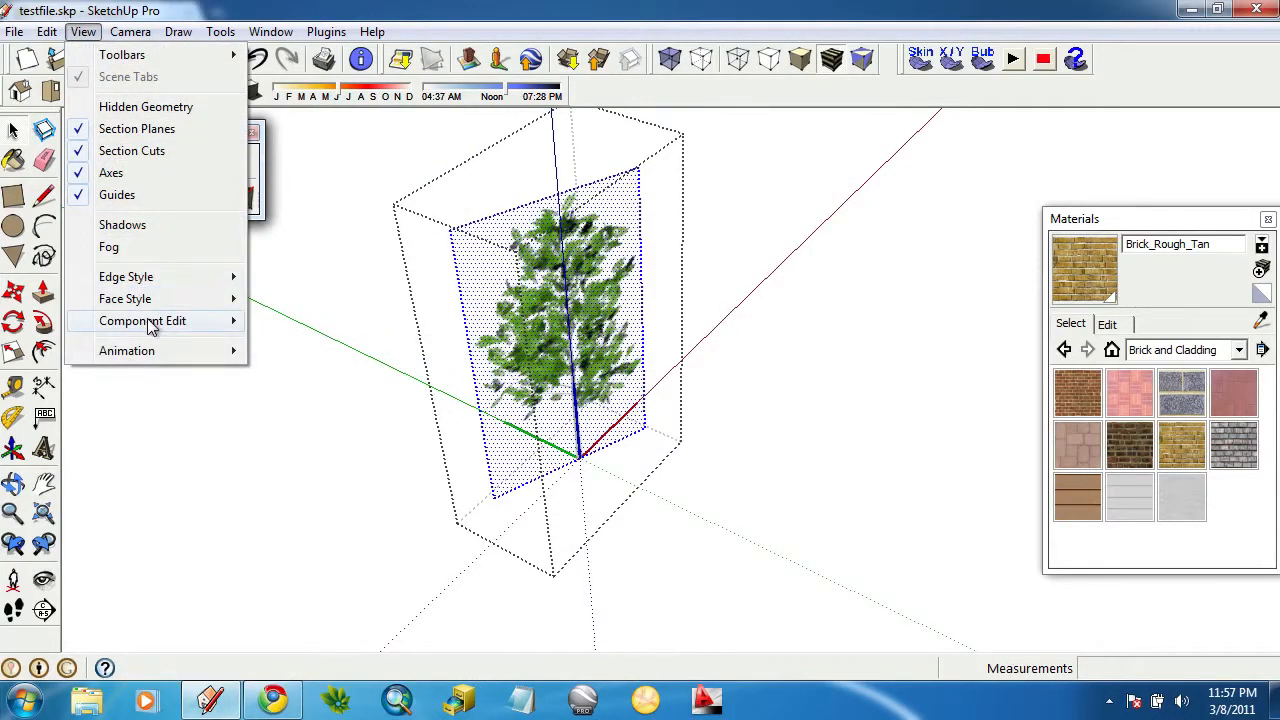
mouse_move(150, 328)
left_click(300, 320)
Scale the selected tree geometry uniformly from its upper corner to 0.65.
scroll(460, 325, "up", 5)
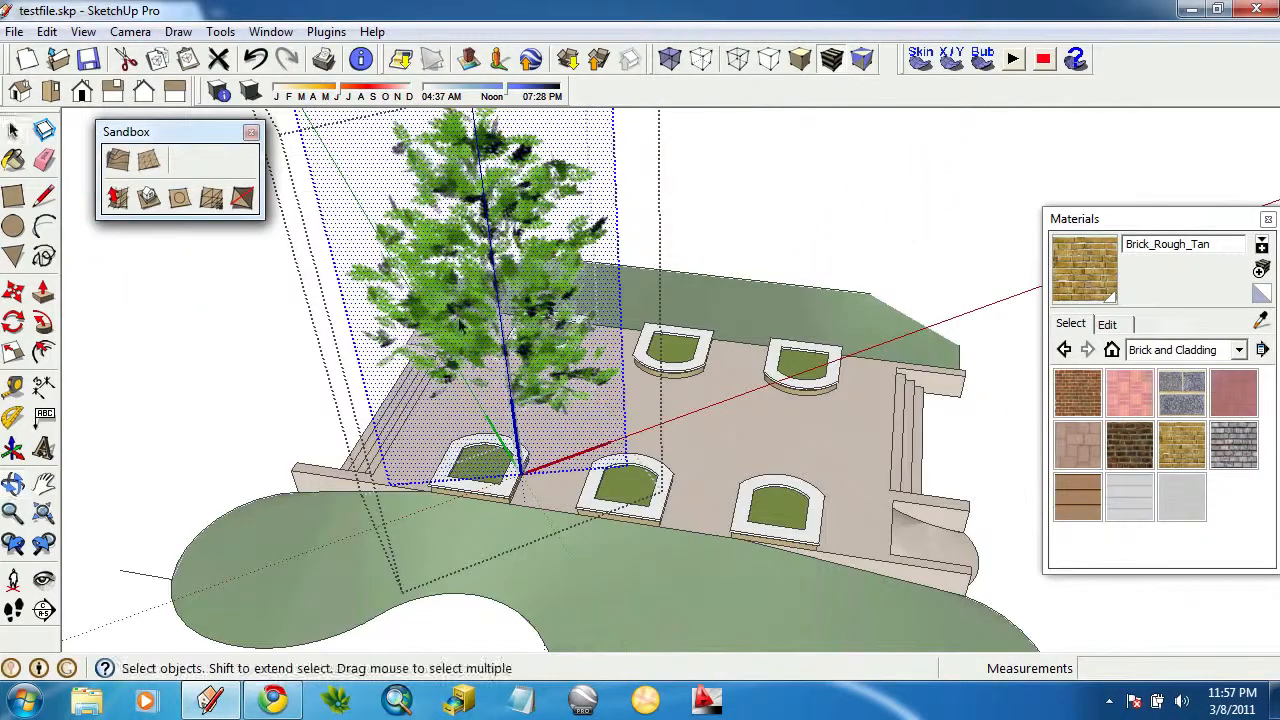
middle_click_drag(460, 325, 650, 352)
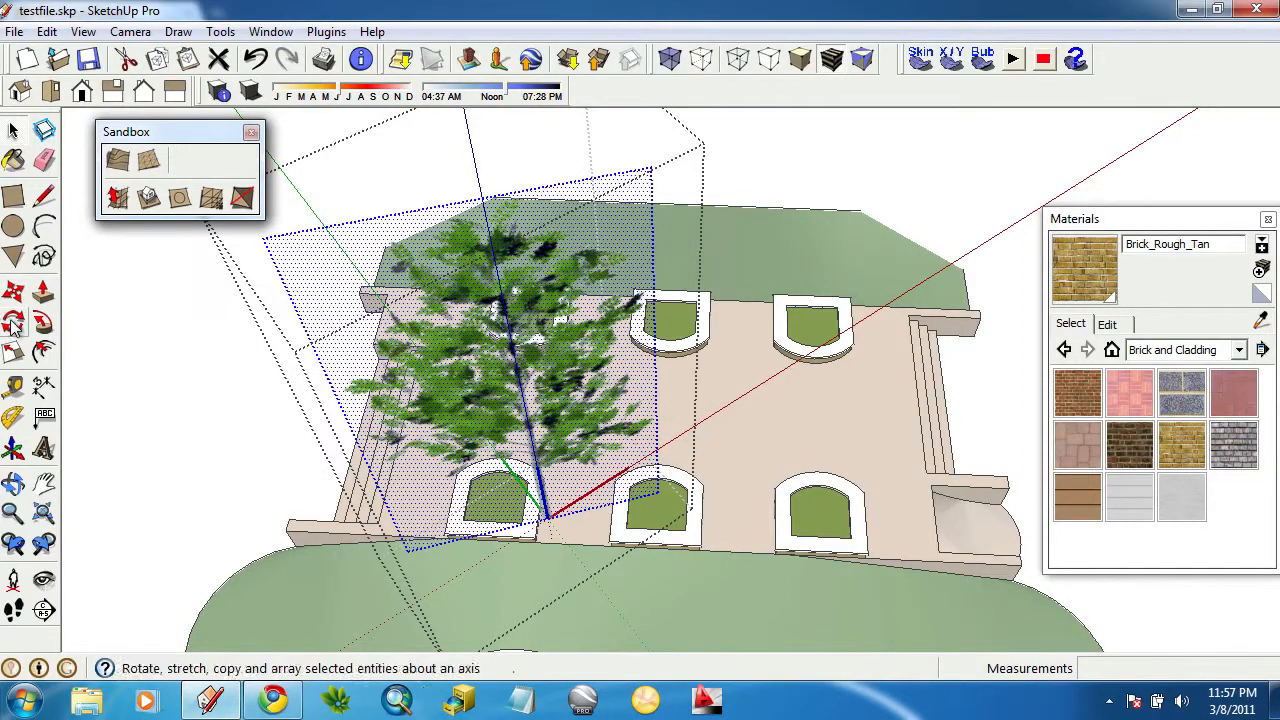
left_click(12, 352)
left_click_drag(651, 166, 543, 334)
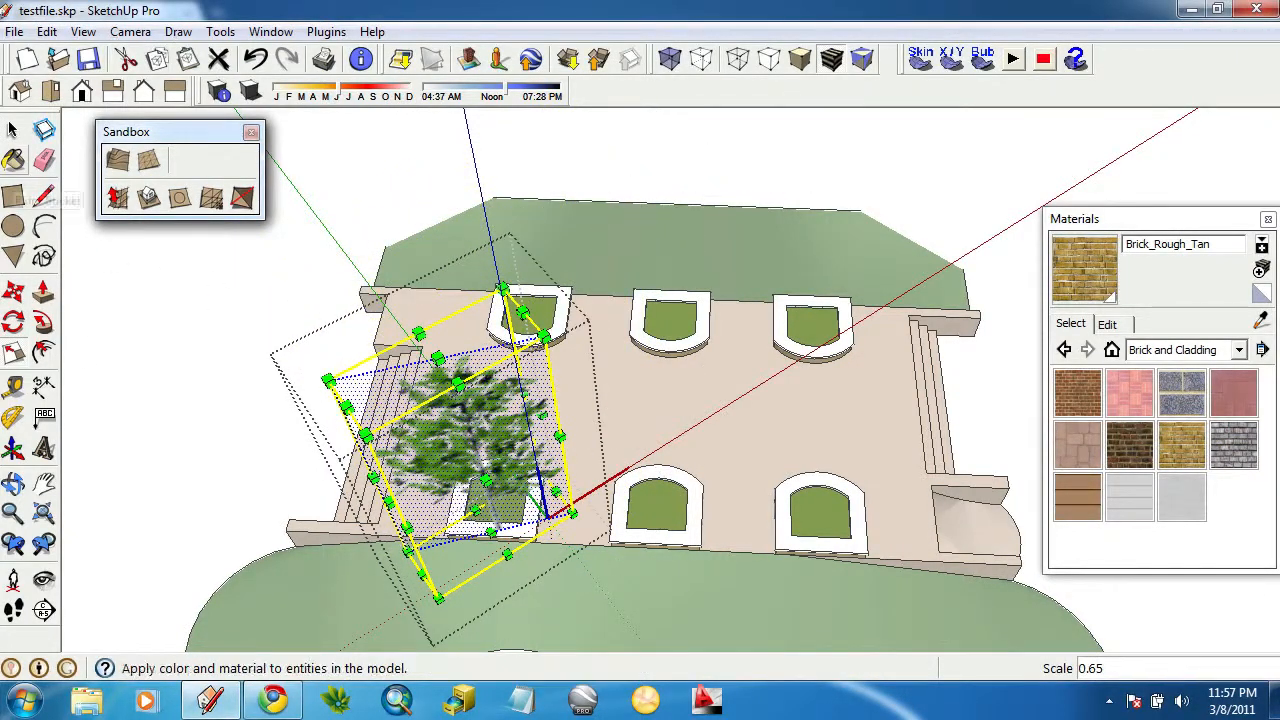
Close the tree component and undo its resizing and the planter copies, back to the single original tree.
left_click(10, 130)
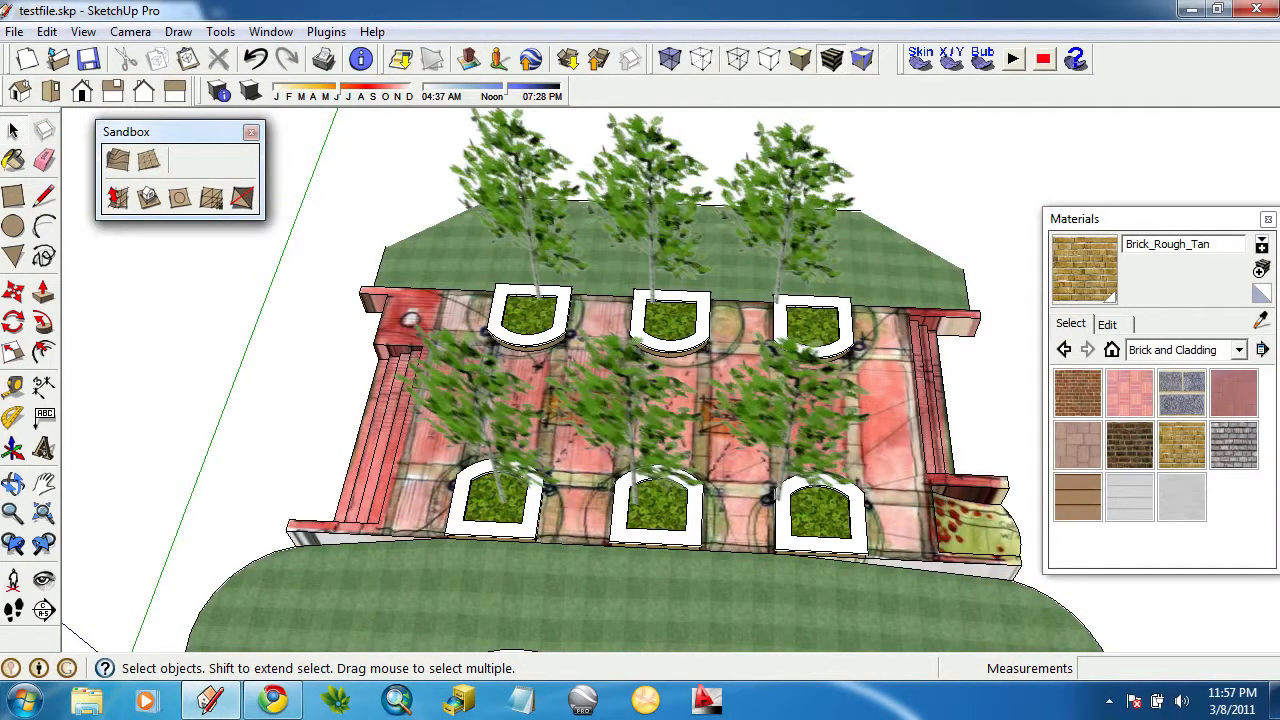
middle_click_drag(665, 370, 520, 112)
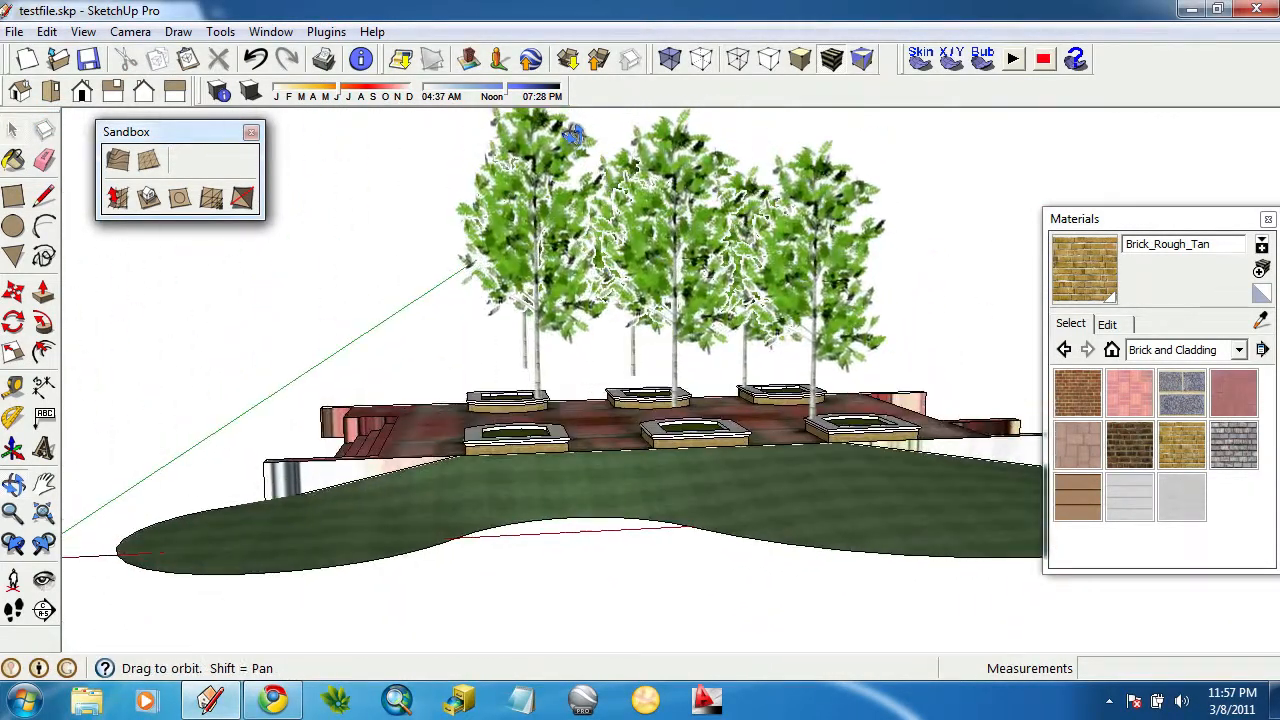
left_click(257, 60)
left_click(260, 57)
left_click(260, 57)
left_click(260, 57)
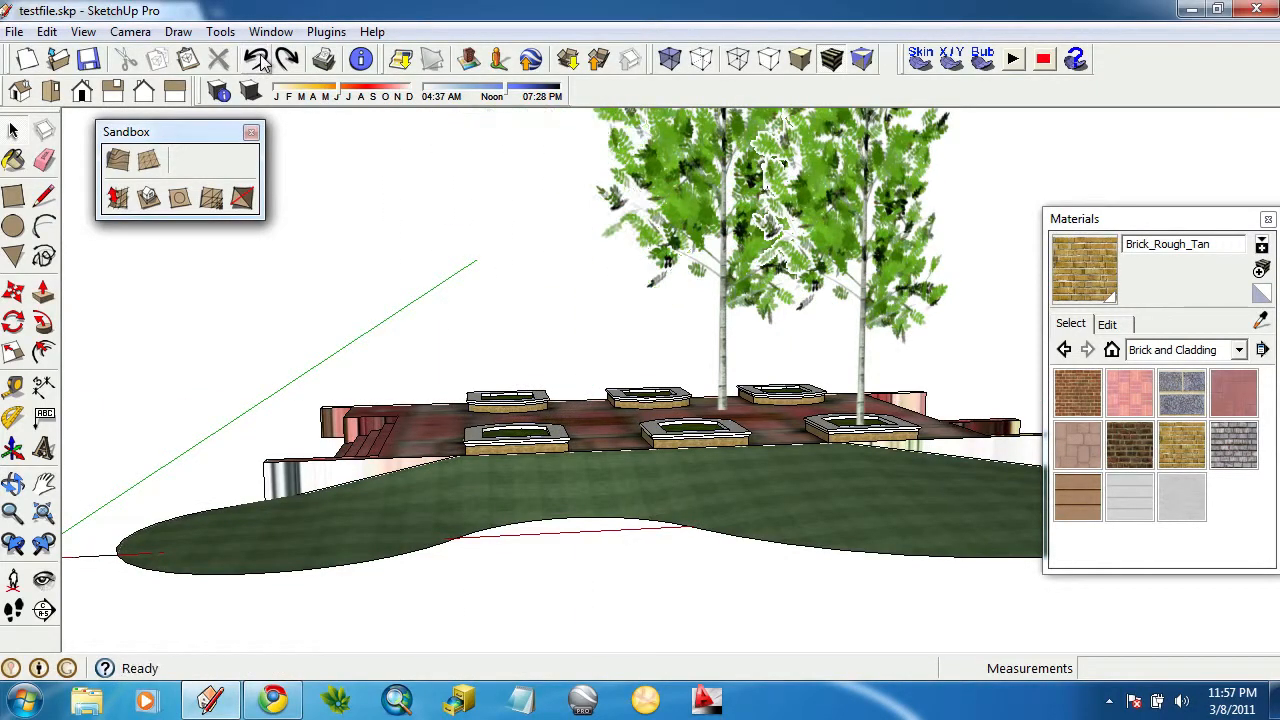
left_click(260, 57)
middle_click_drag(740, 300, 238, 231)
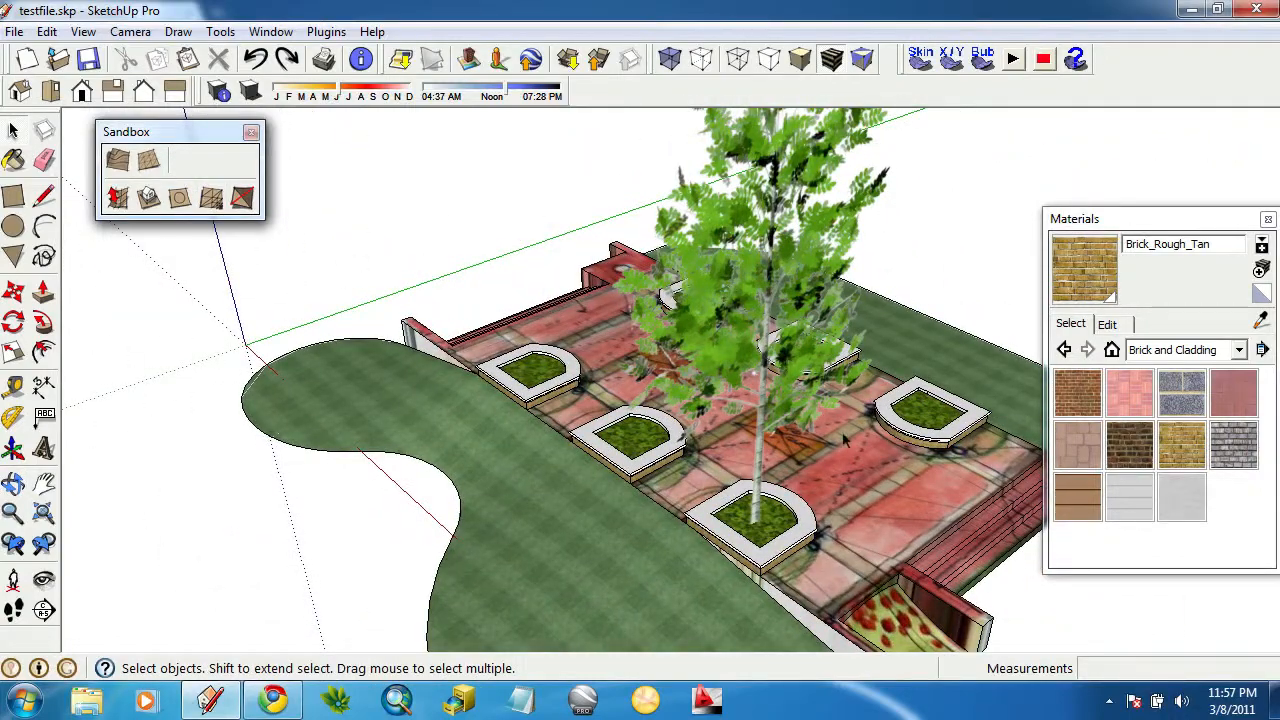
Scale the single tree component down uniformly from an upper corner.
left_click(799, 391)
middle_click_drag(854, 305, 797, 323)
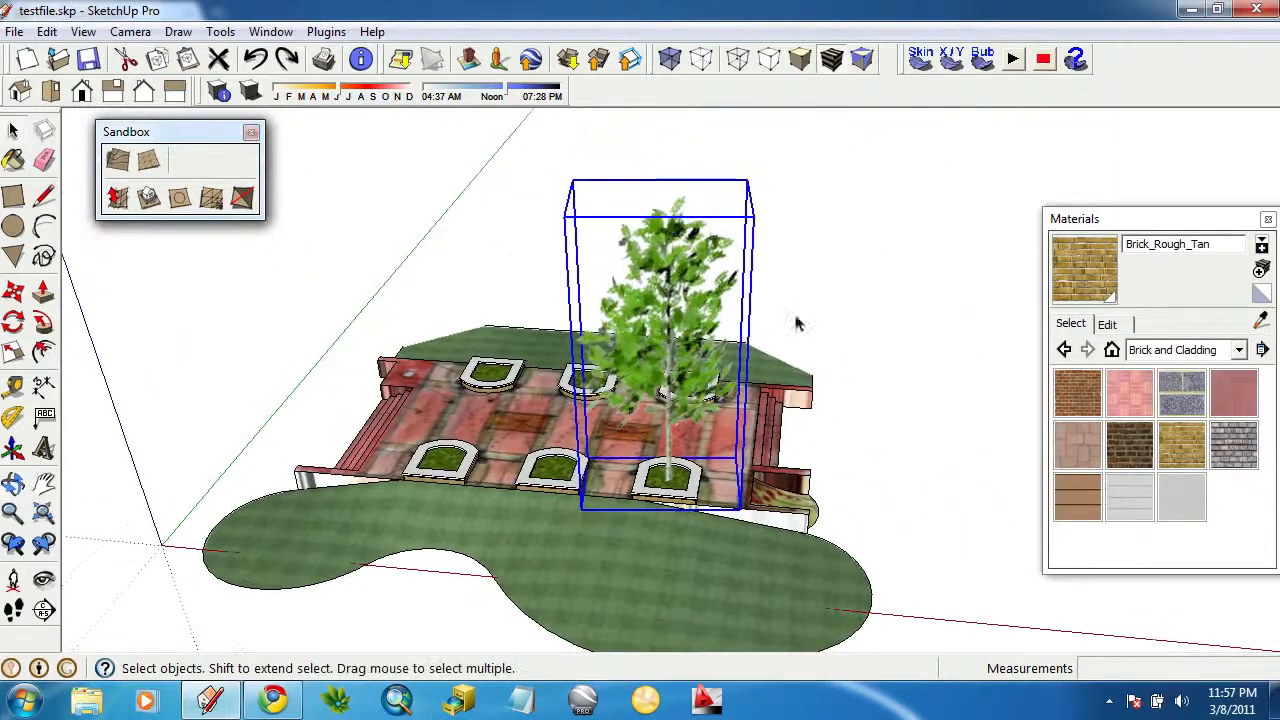
left_click(18, 349)
left_click_drag(749, 217, 640, 430)
scroll(640, 430, "up", 6)
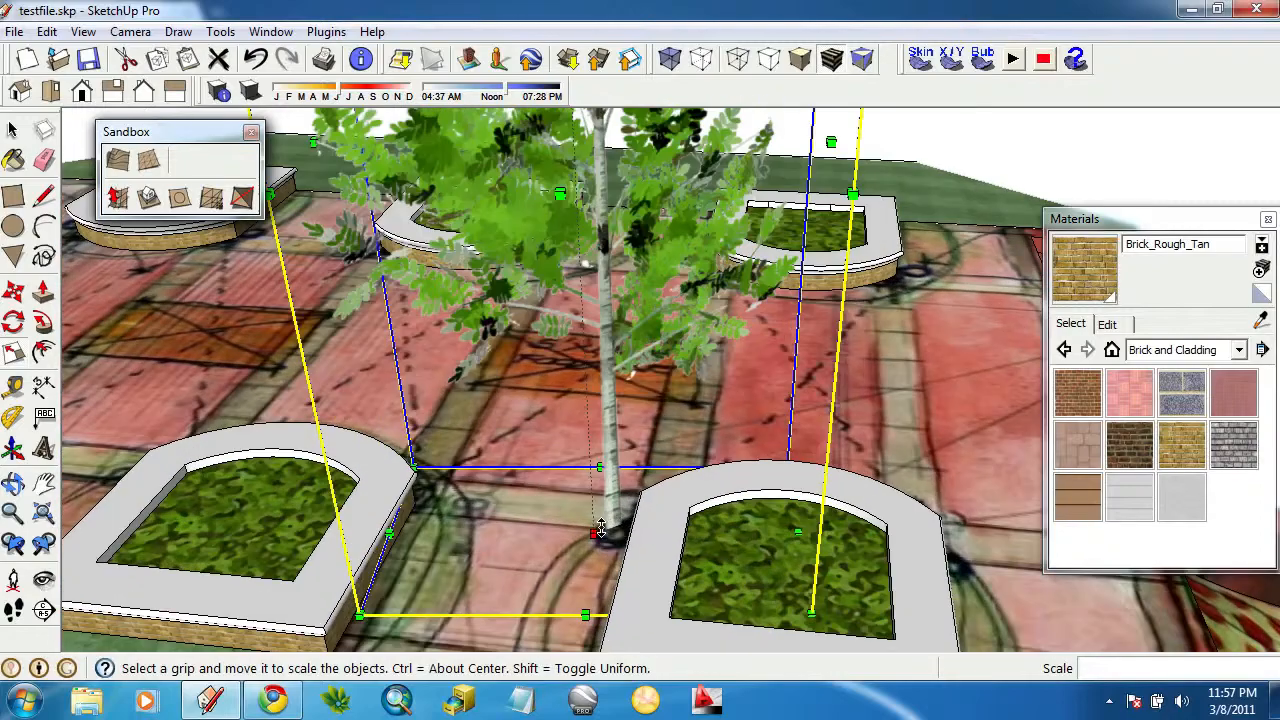
Move the scaled tree by the base of its trunk back into the soil of the end planter.
key("m")
left_click(618, 531)
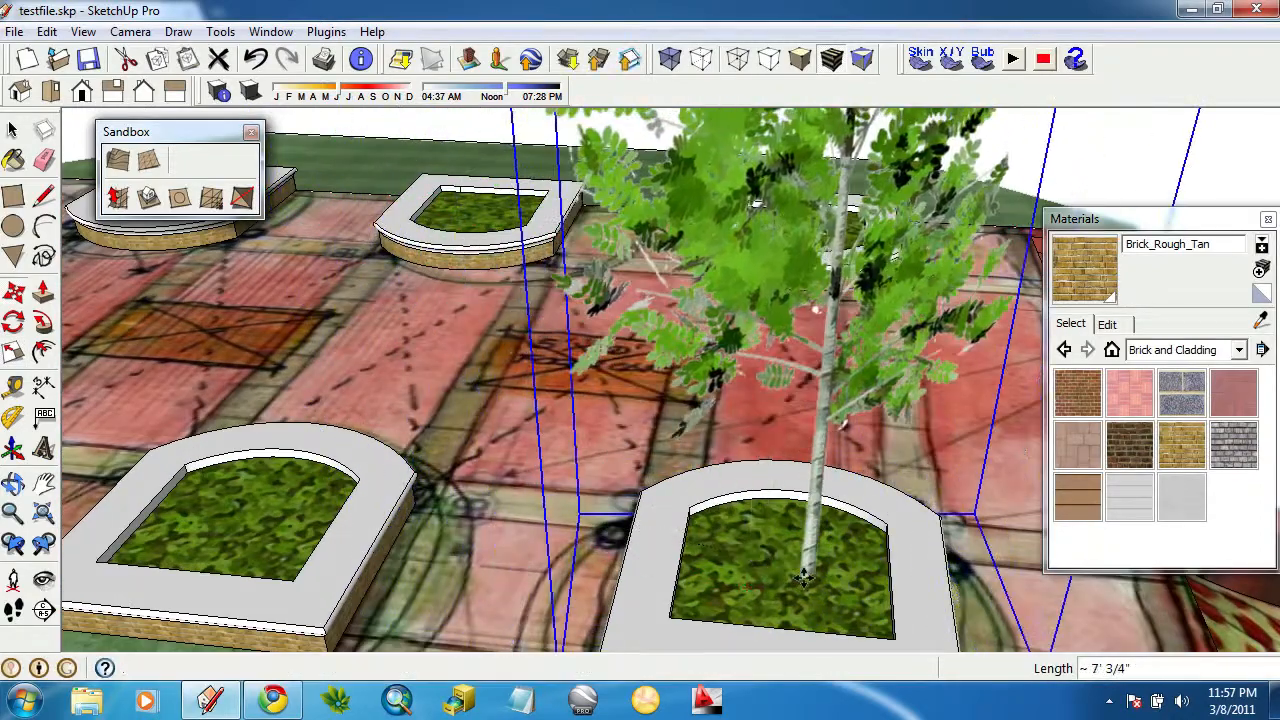
left_click(804, 575)
Copy the tree into the other two planters of the same row, using matching planter corners as reference points.
scroll(748, 304, "down", 4)
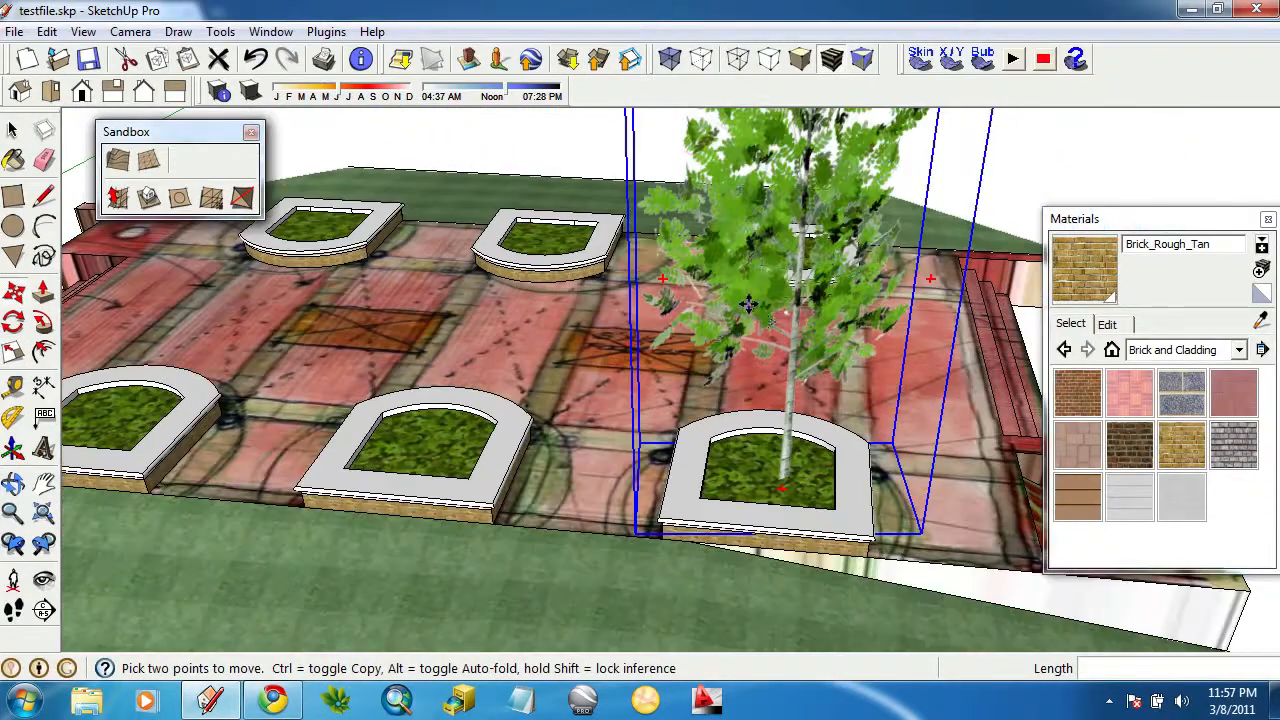
key("ctrl")
left_click(873, 530)
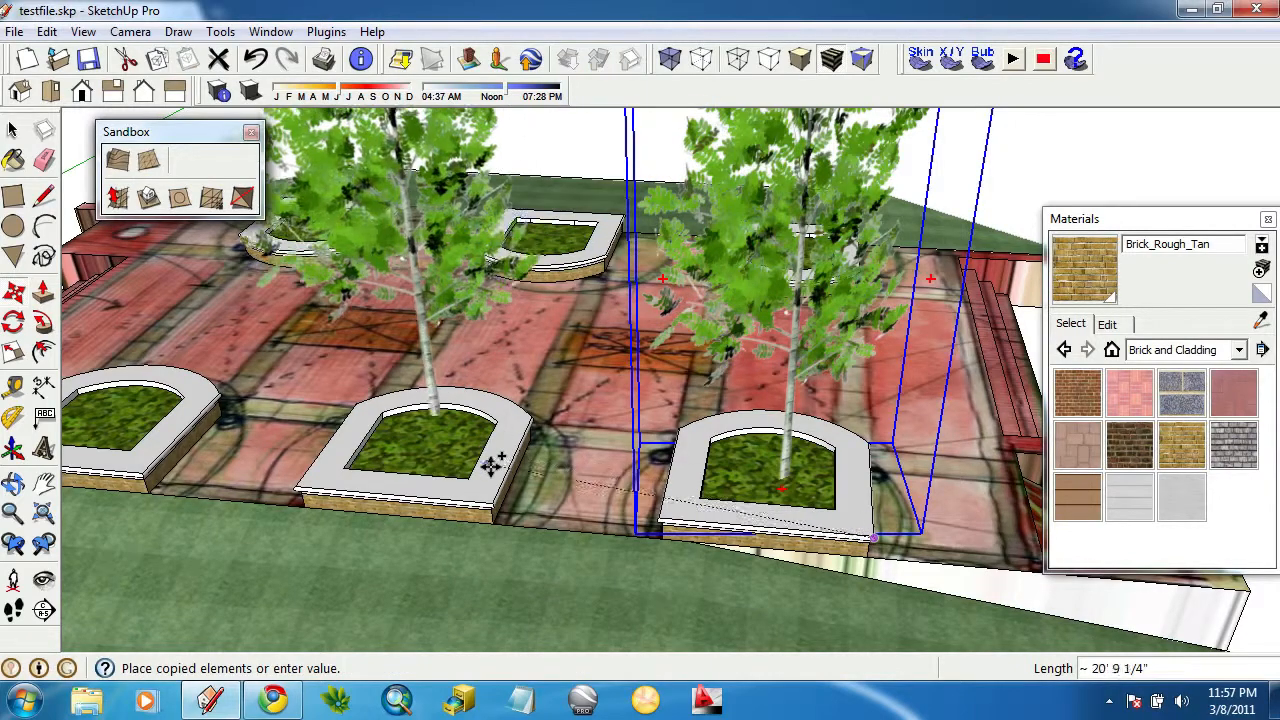
left_click(495, 500)
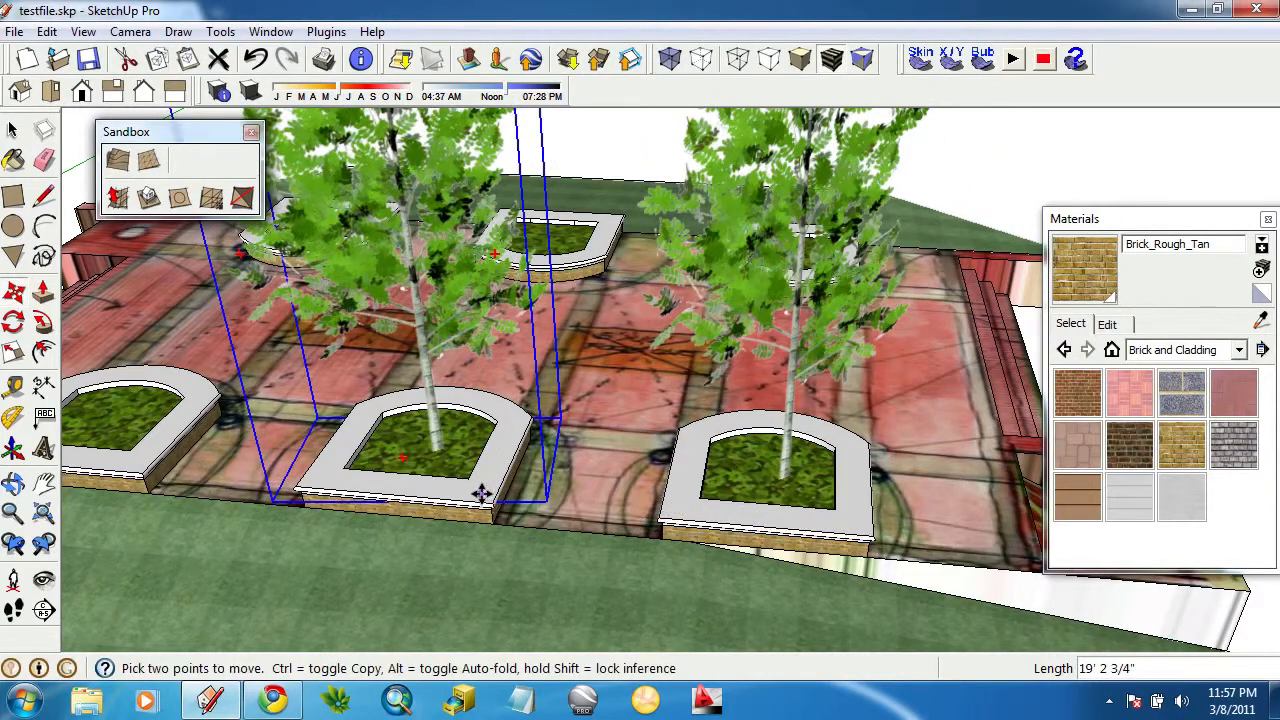
left_click(495, 500)
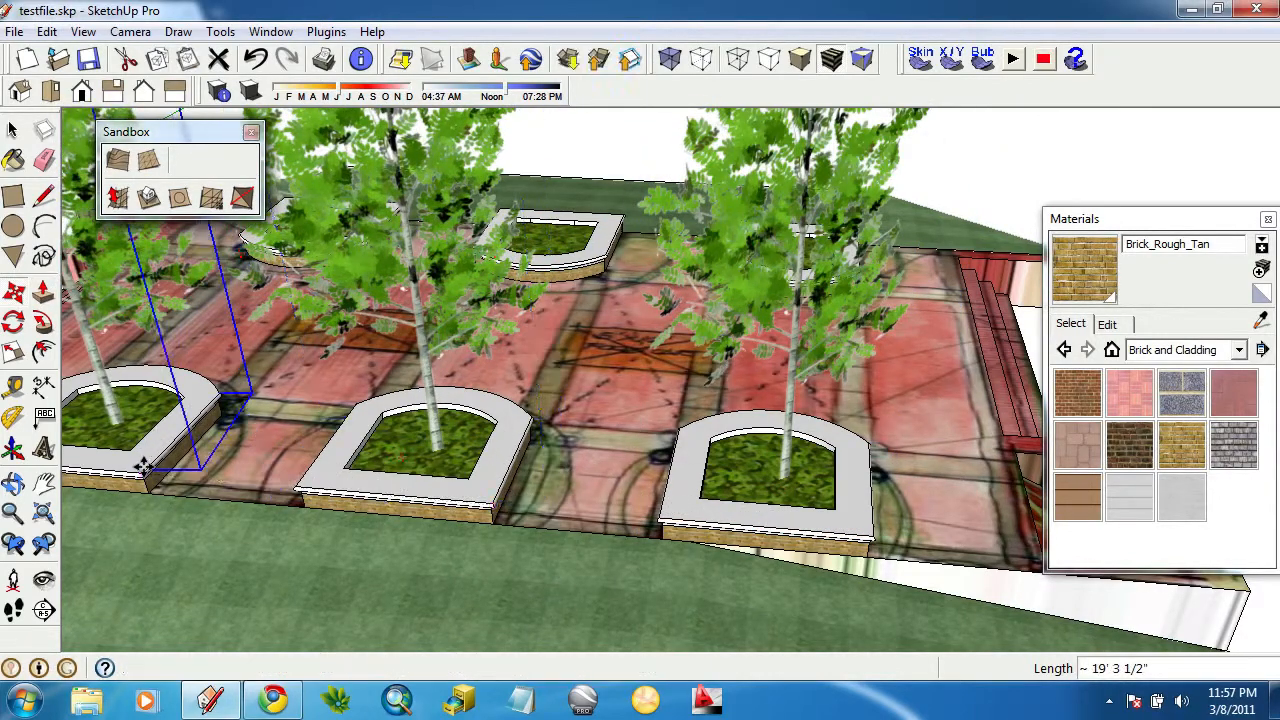
left_click(150, 463)
Copy the tree across the plaza into the far end planter of the opposite row, corner to corner.
left_click(150, 466)
scroll(316, 284, "down", 2)
middle_click_drag(318, 292, 720, 207)
scroll(718, 204, "up", 5)
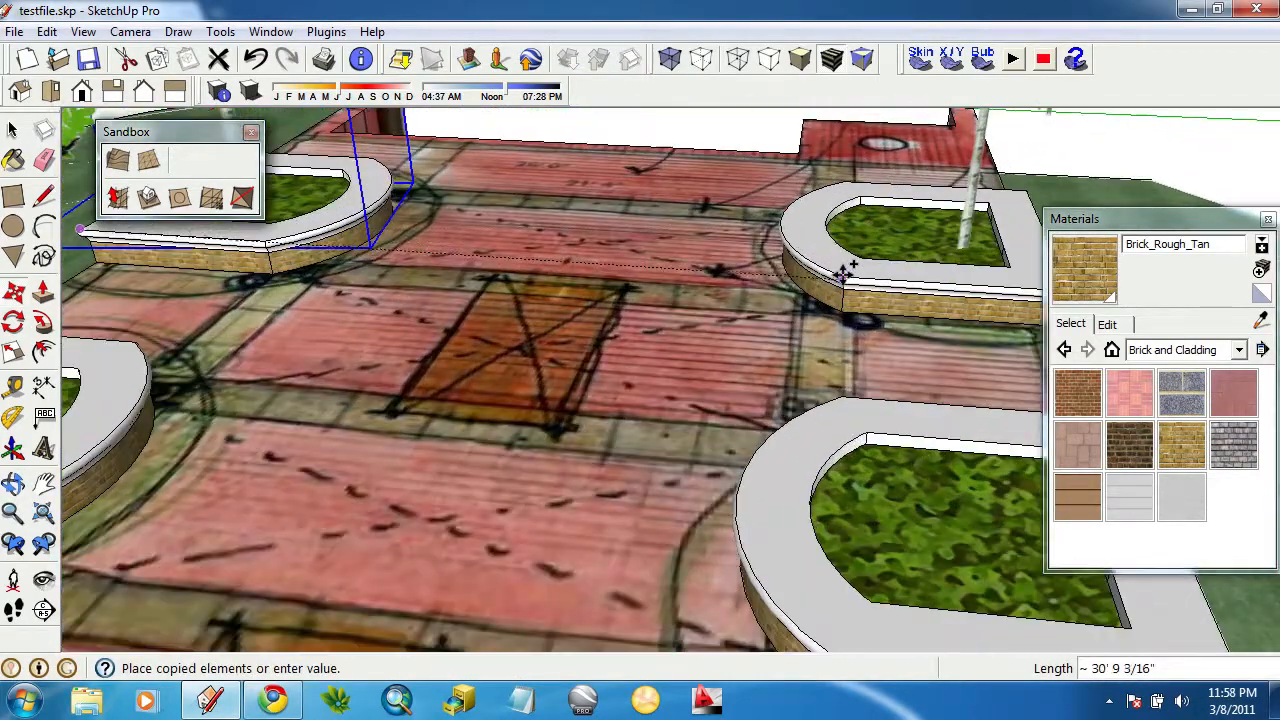
left_click(845, 272)
Copy the tree into the two remaining planters of the opposite row and clear the selection.
left_click(845, 272)
scroll(845, 272, "down", 3)
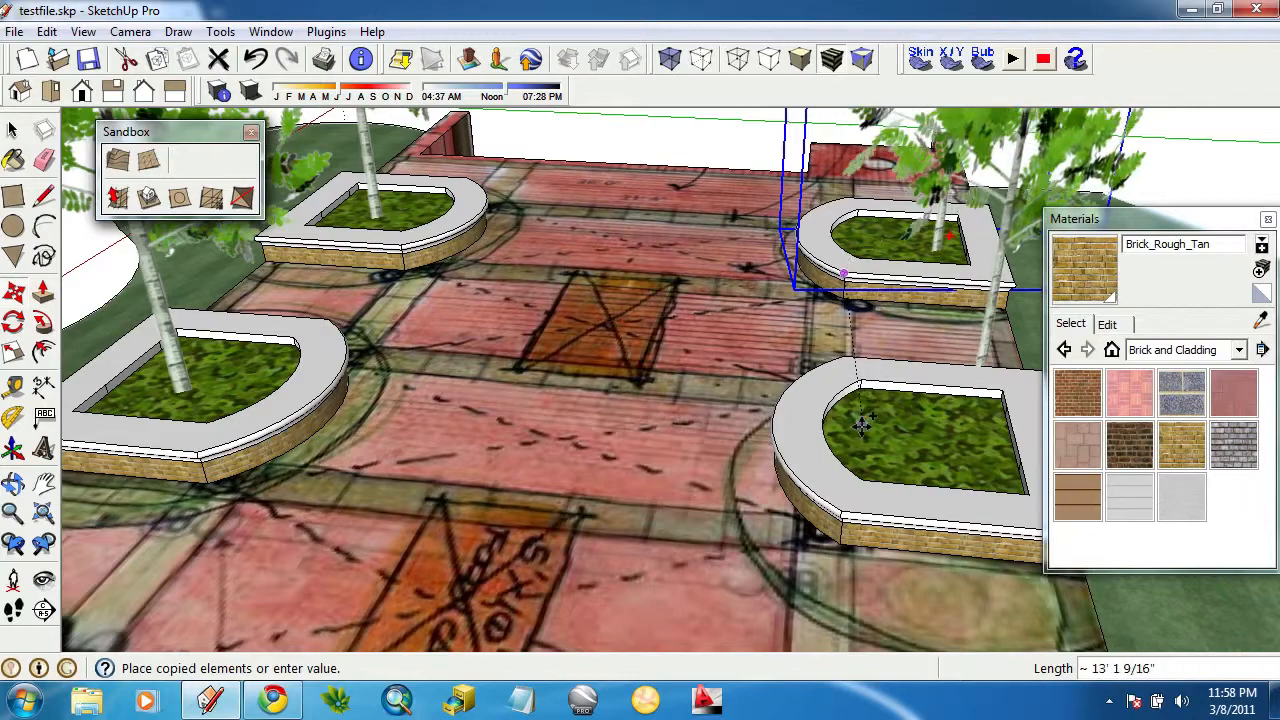
left_click(838, 510)
left_click(835, 510)
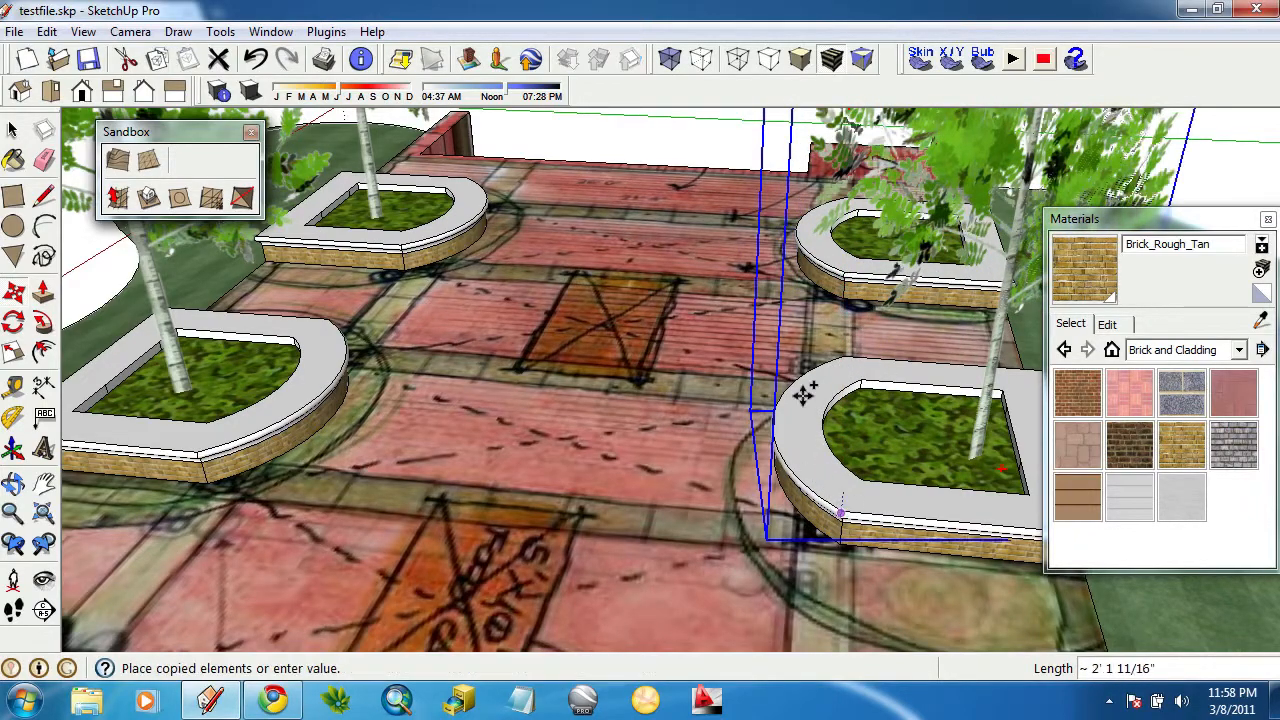
scroll(805, 372, "down", 3)
scroll(846, 503, "down", 3)
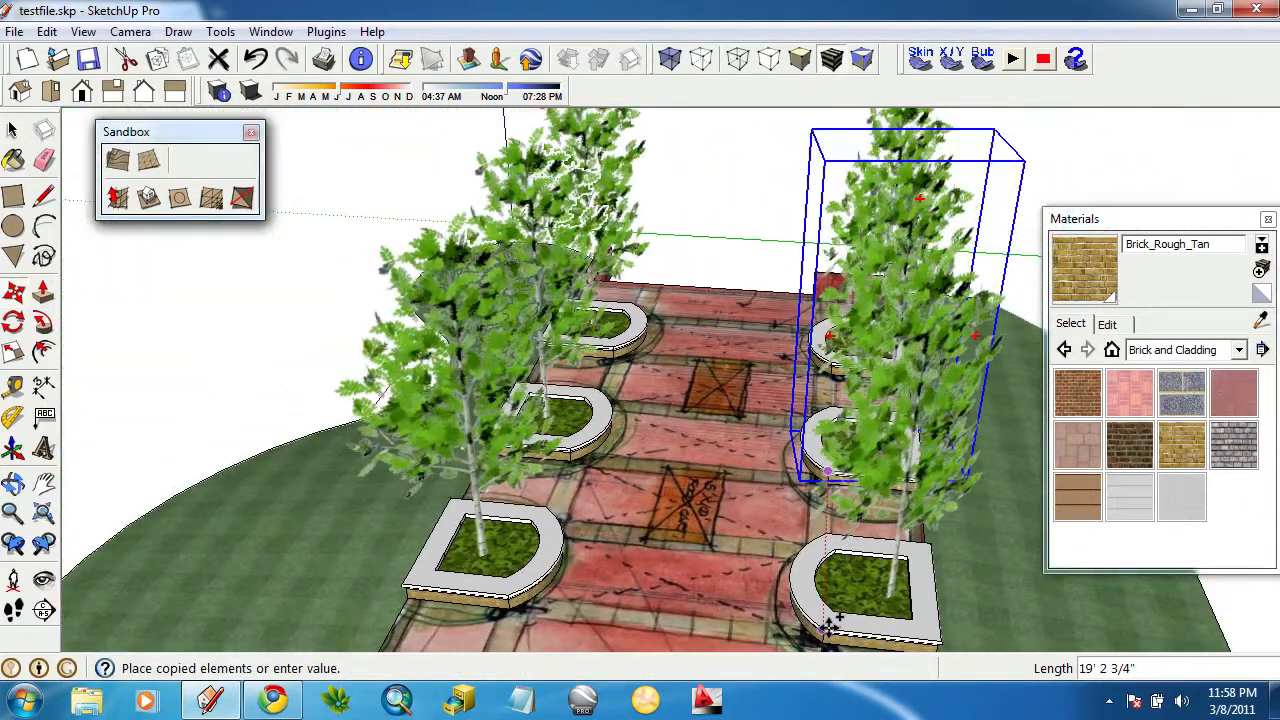
left_click(829, 623)
middle_click_drag(719, 298, 1030, 412)
middle_click_drag(640, 390, 1154, 443)
middle_click_drag(450, 480, 785, 405)
left_click(13, 132)
left_click(266, 328)
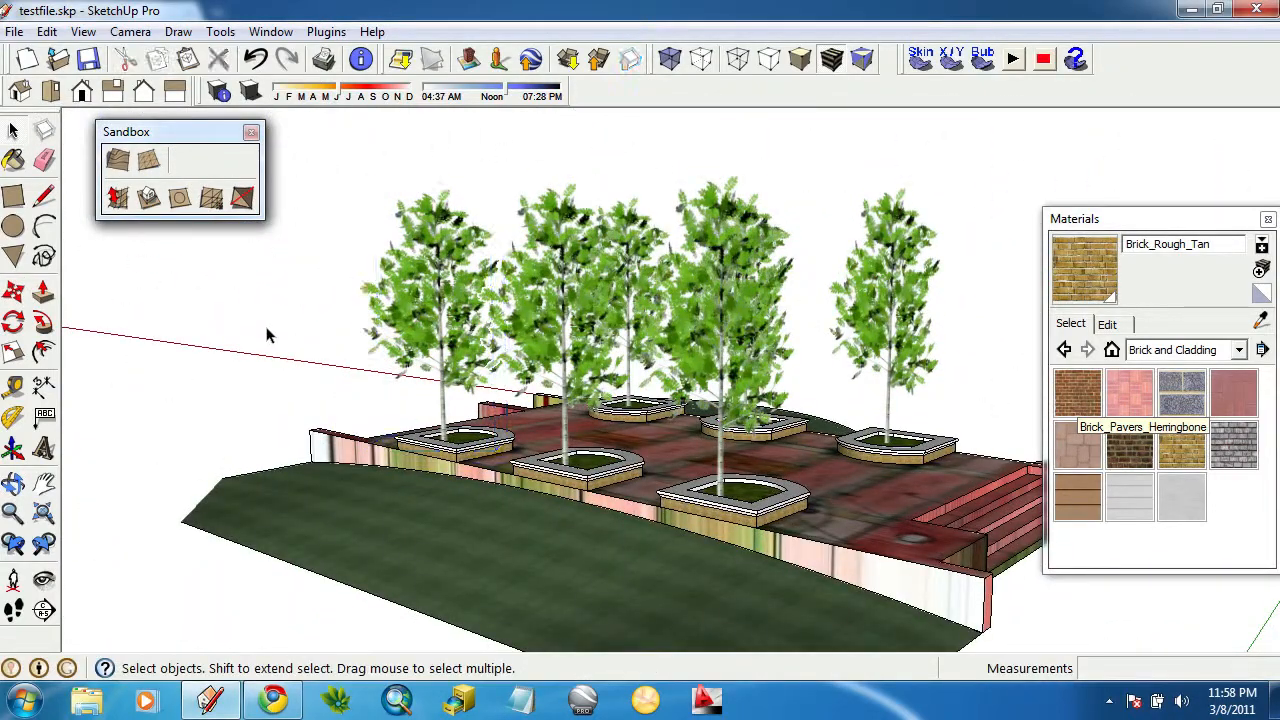
Reload the tree component from flowering25Dtree.skp in the SketchUp folder on the Desktop.
scroll(380, 275, "down", 3)
middle_click_drag(470, 236, 585, 362)
scroll(485, 290, "up", 2)
scroll(485, 290, "down", 2)
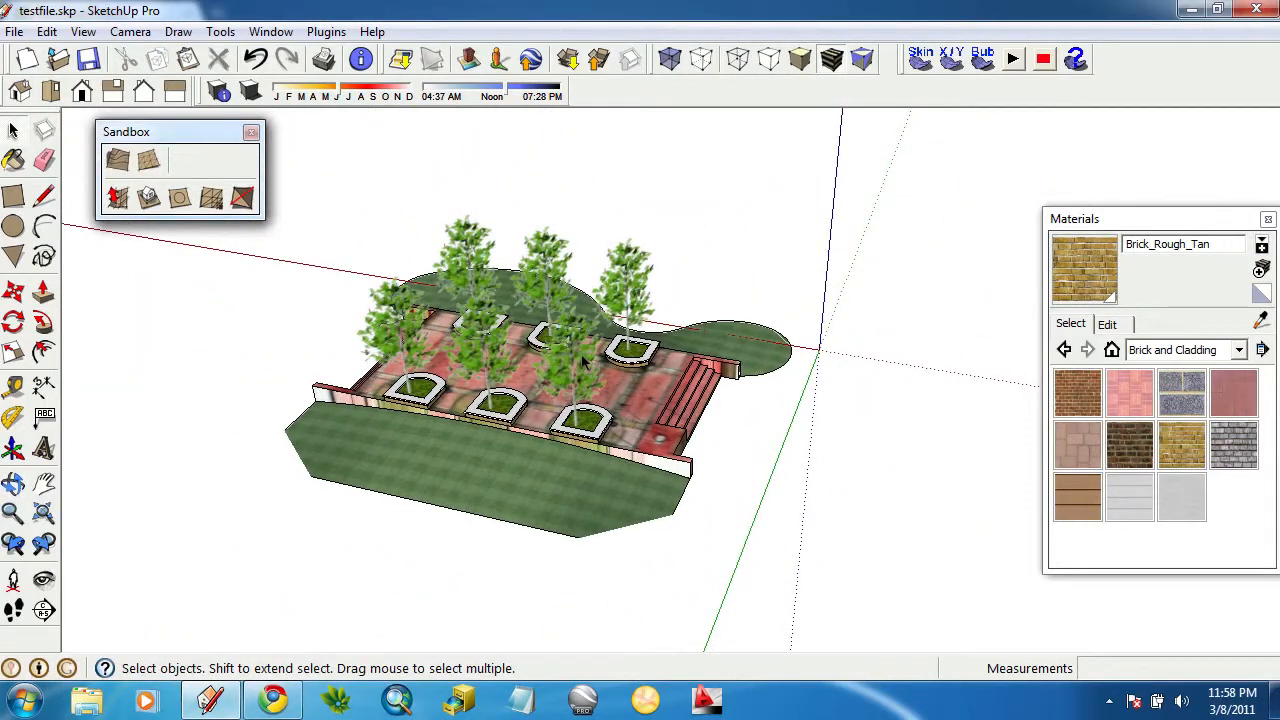
right_click(627, 271)
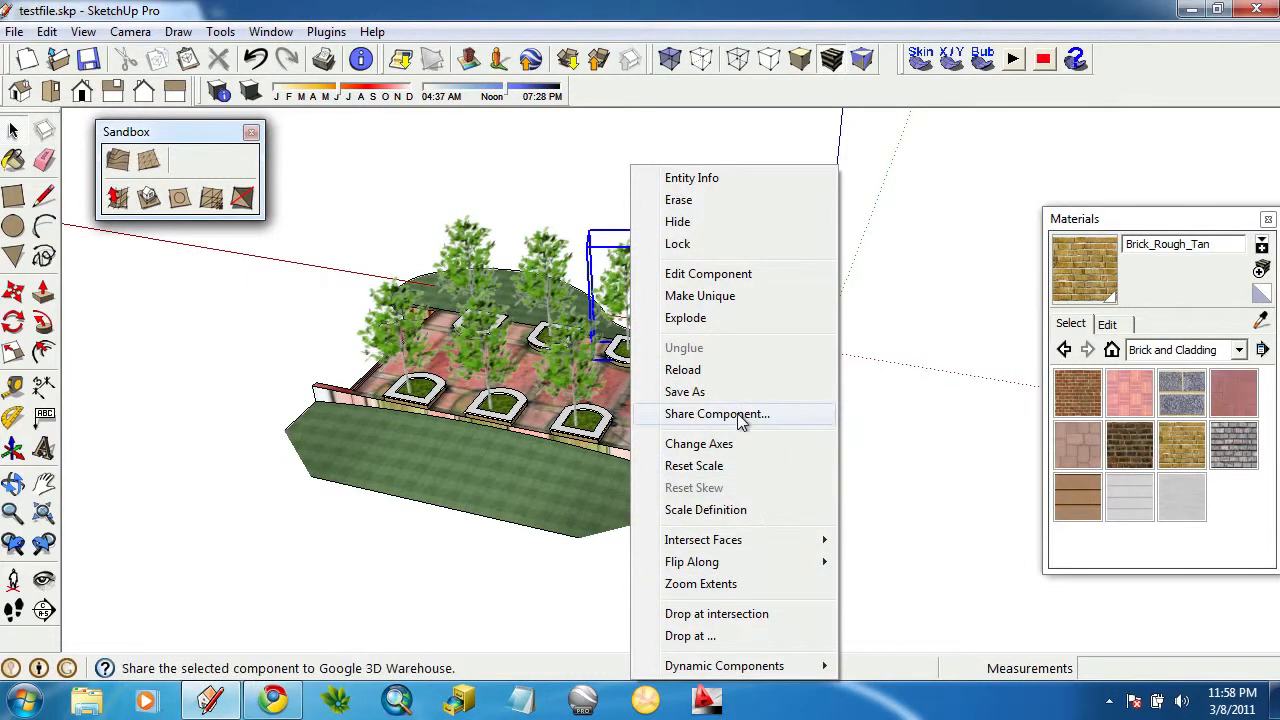
left_click(680, 370)
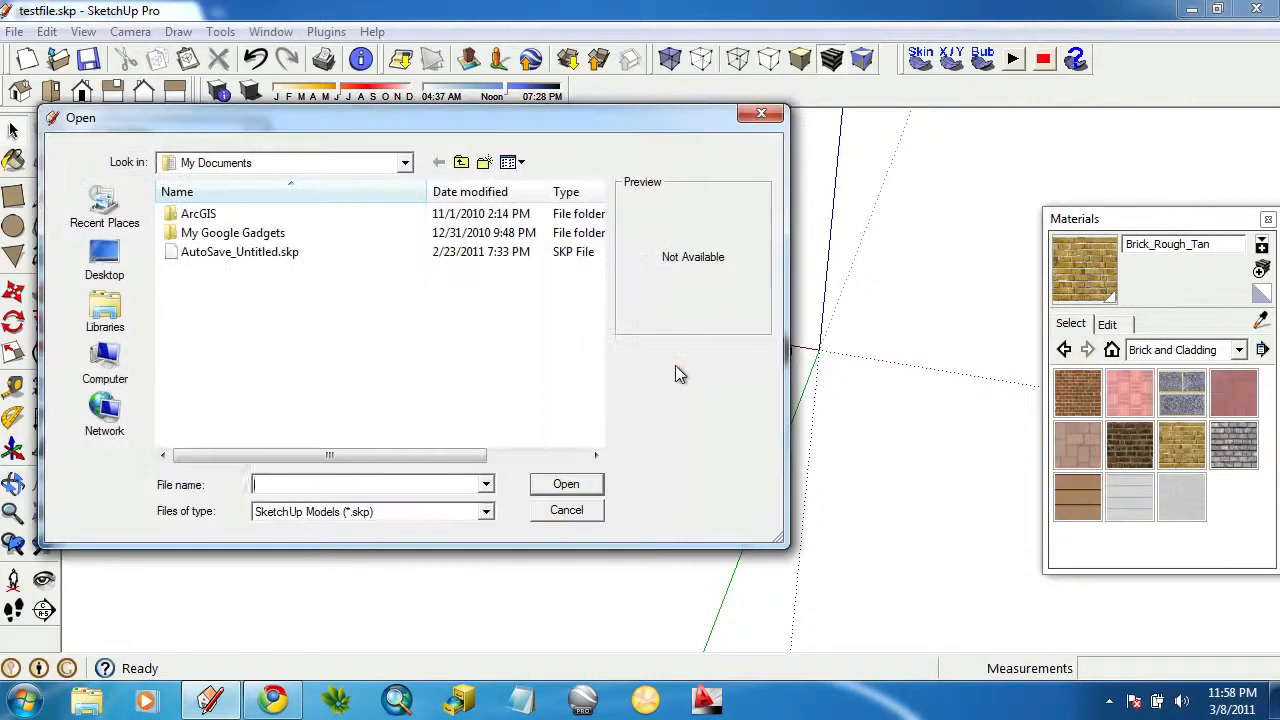
left_click(100, 262)
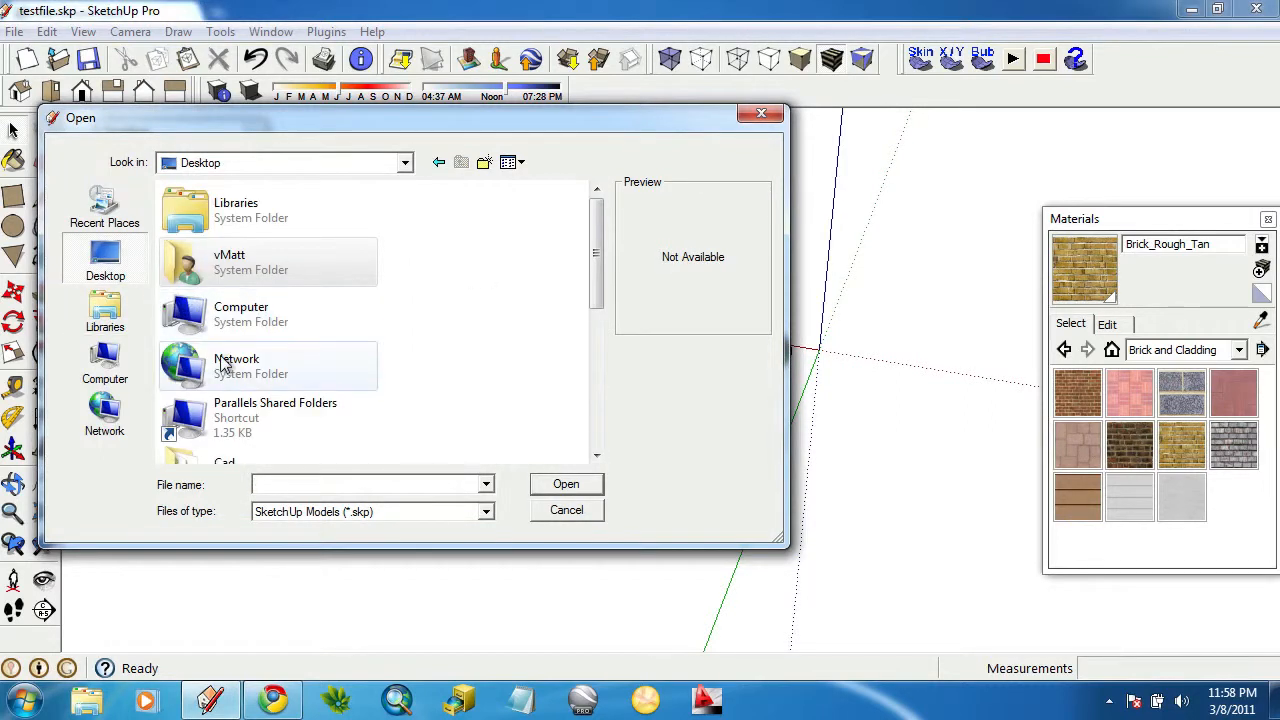
left_click_drag(600, 258, 598, 370)
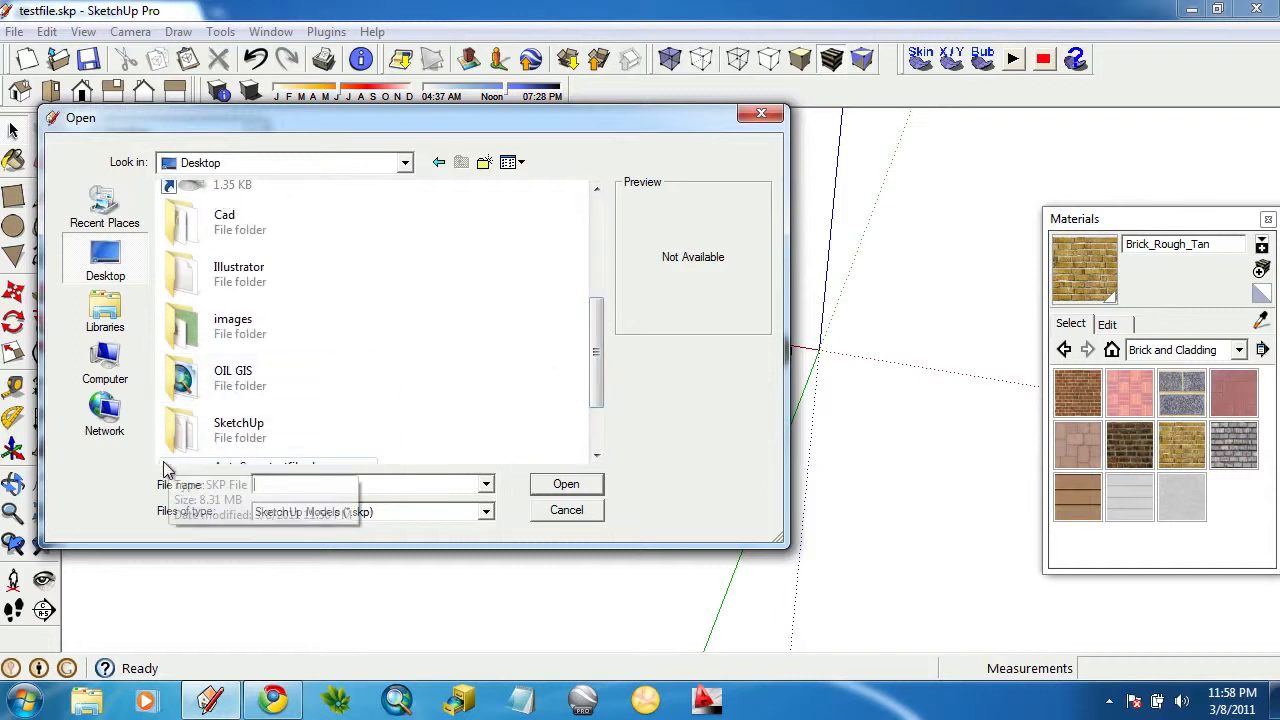
left_click(222, 428)
double_click(222, 428)
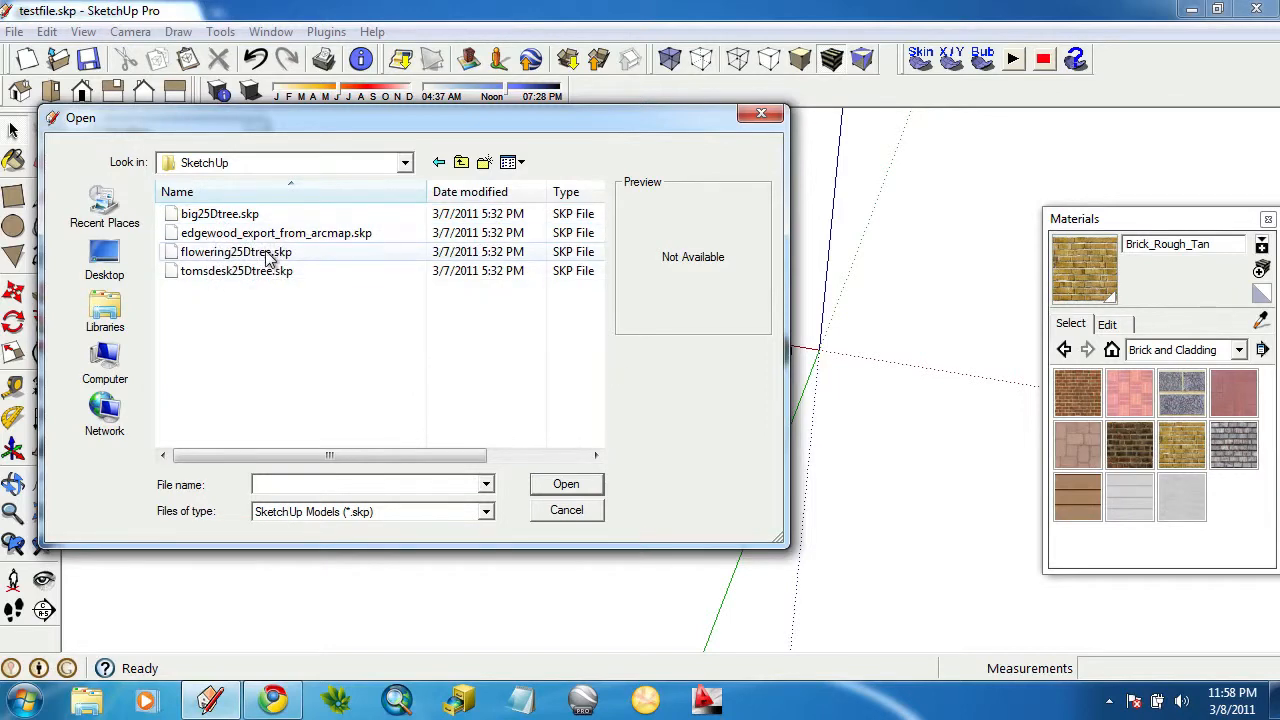
left_click(265, 257)
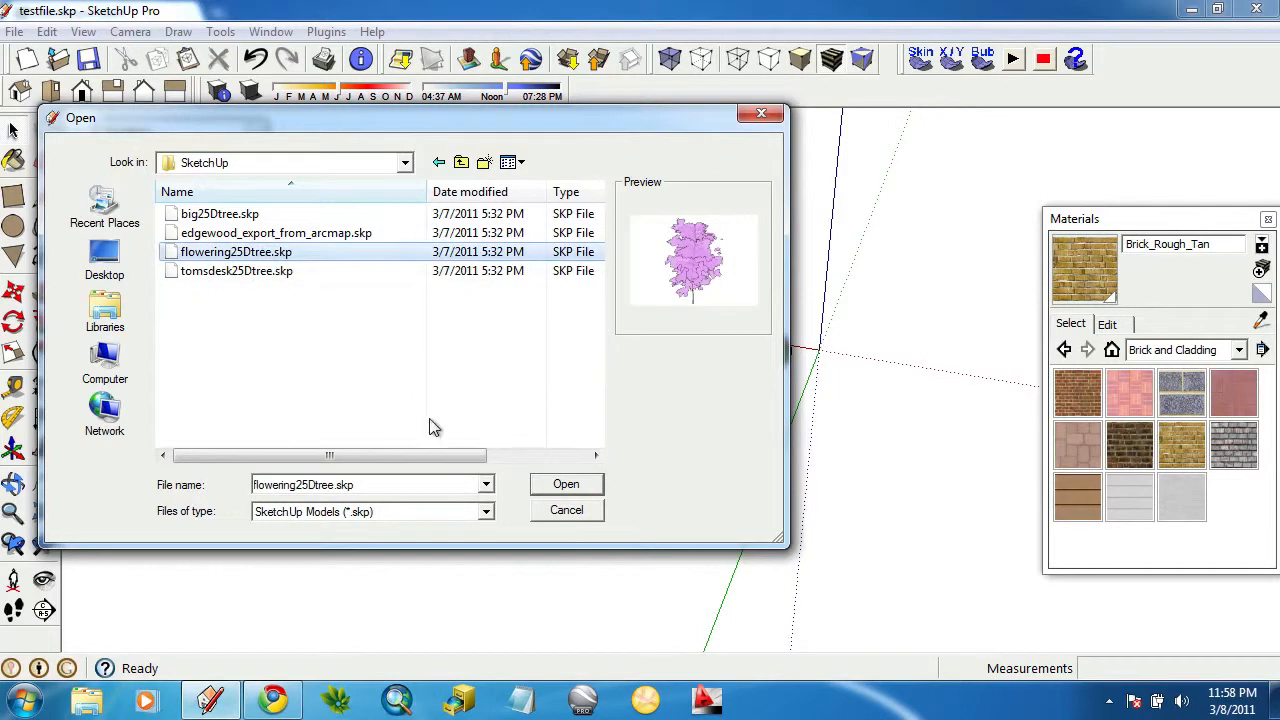
left_click(587, 487)
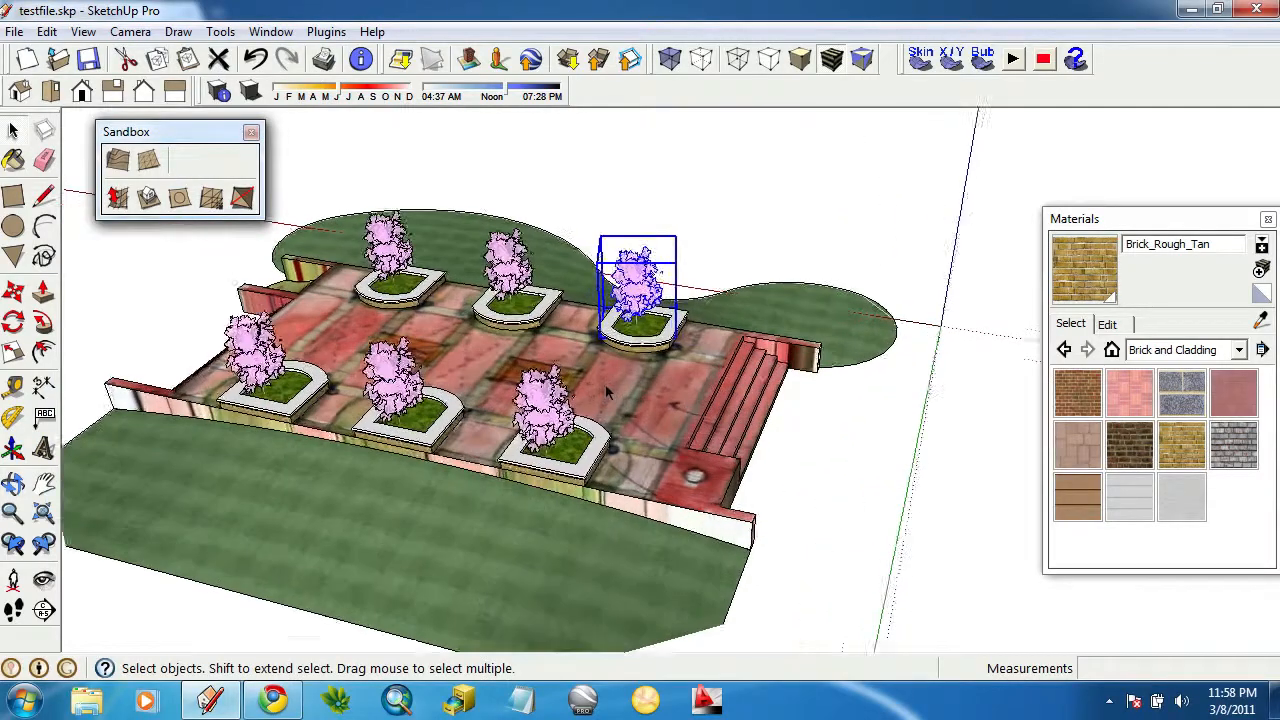
Clear the selection and open the Components browser on the list of components in the model.
middle_click_drag(607, 393, 567, 455)
scroll(524, 372, "down", 3)
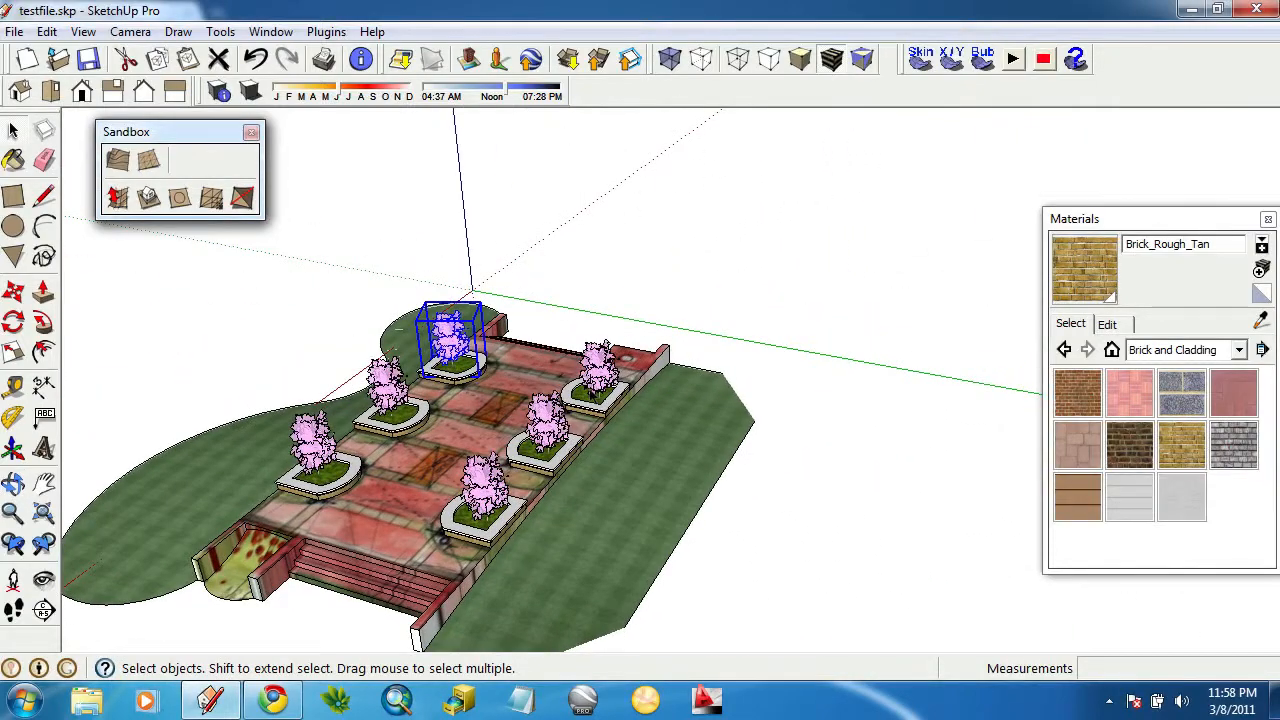
left_click(552, 164)
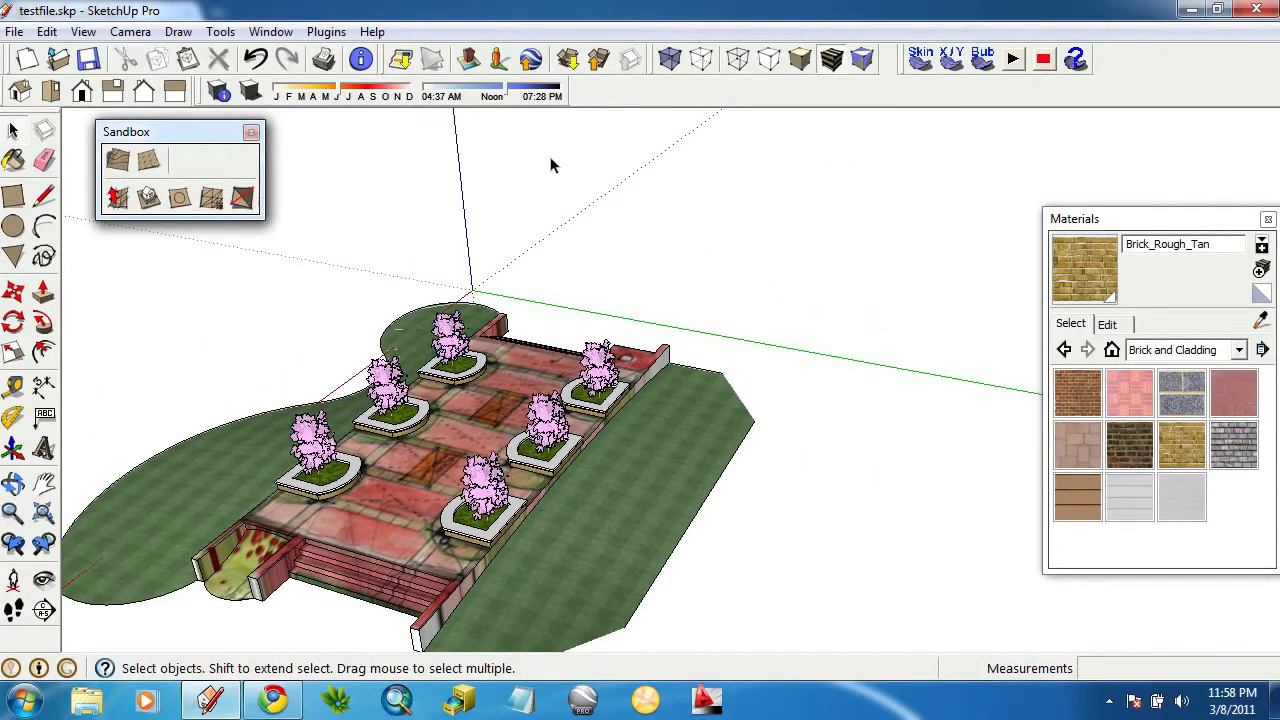
middle_click_drag(580, 192, 350, 197)
left_click(327, 33)
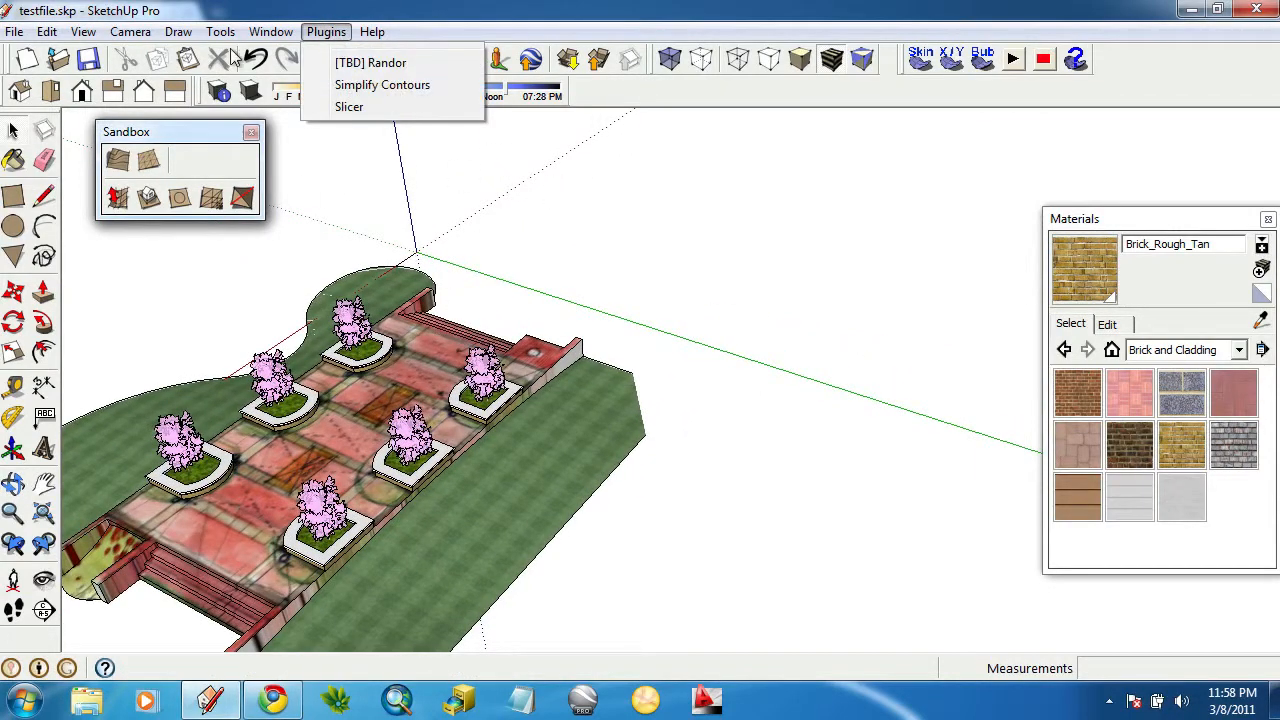
mouse_move(268, 33)
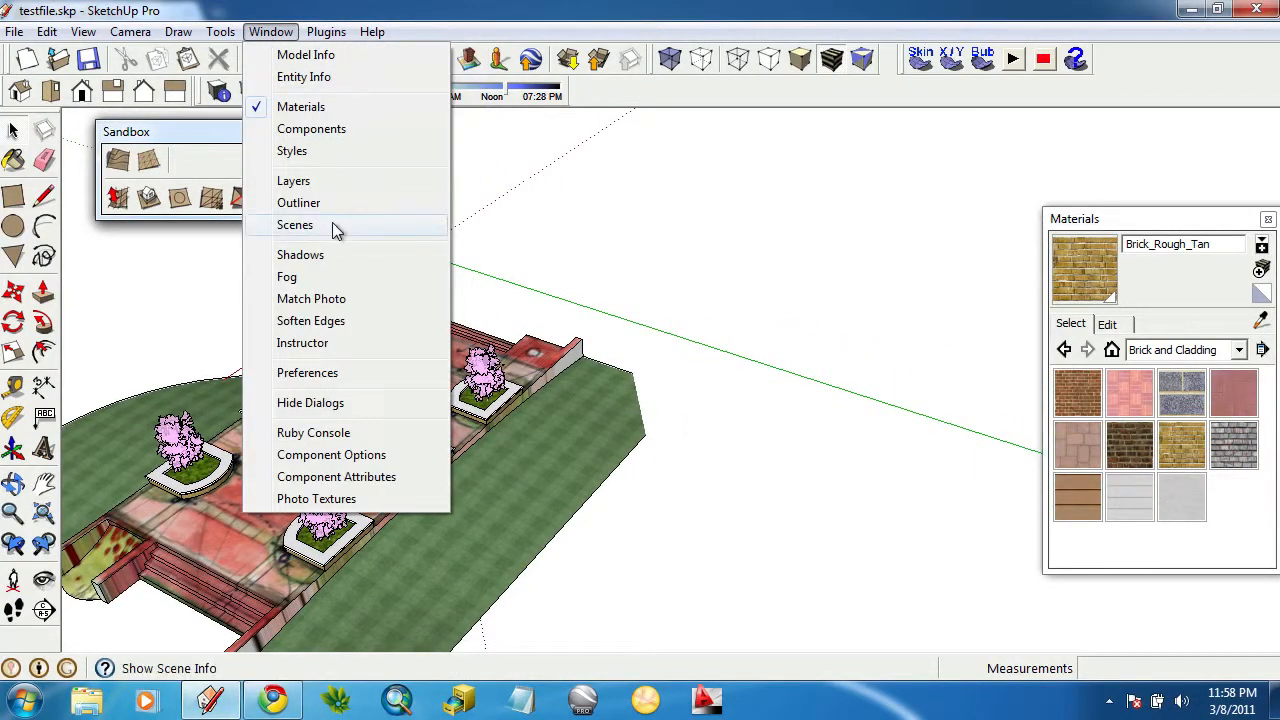
left_click(315, 129)
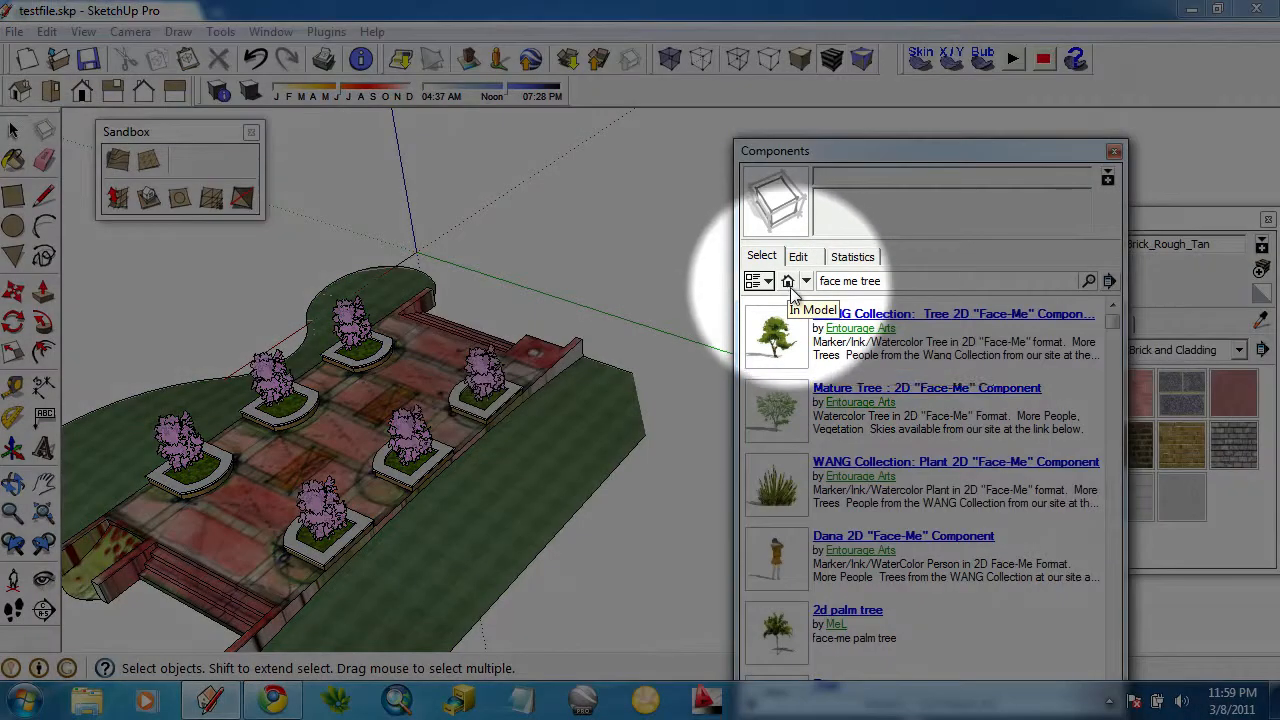
left_click(789, 282)
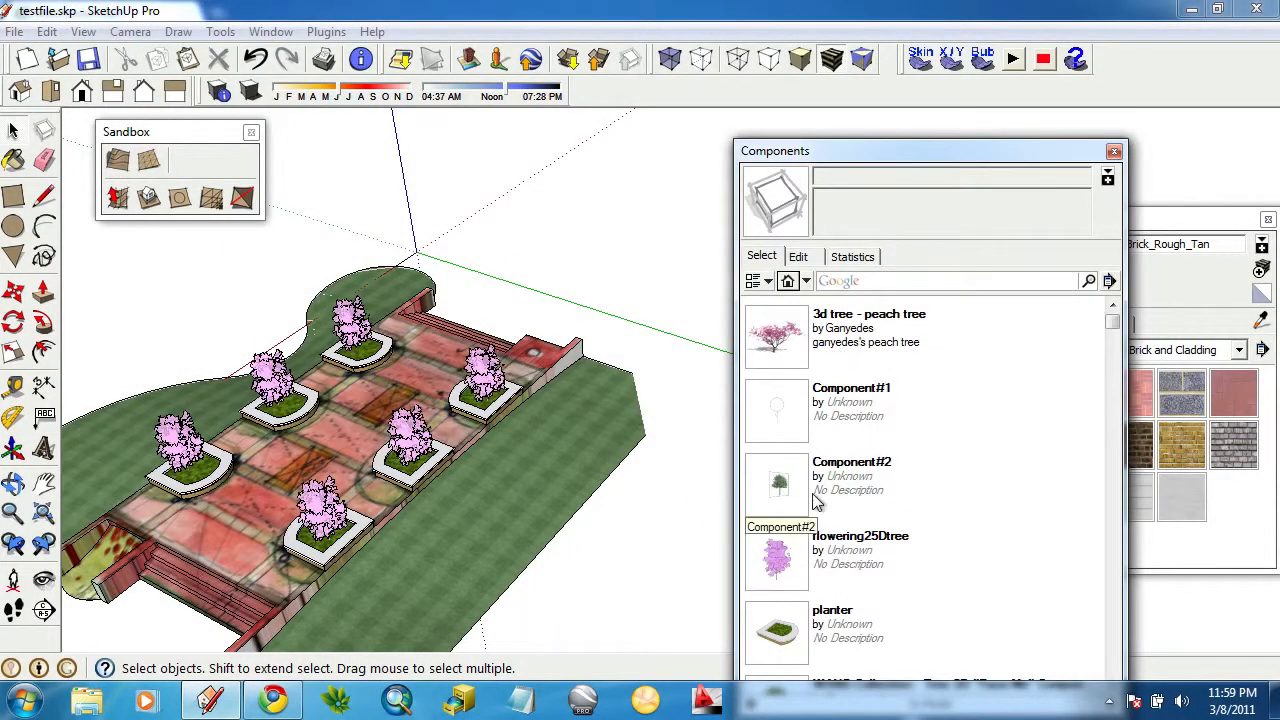
Select all flowering25Dtree instances, replace them with Component#1 and clear the selection.
right_click(795, 565)
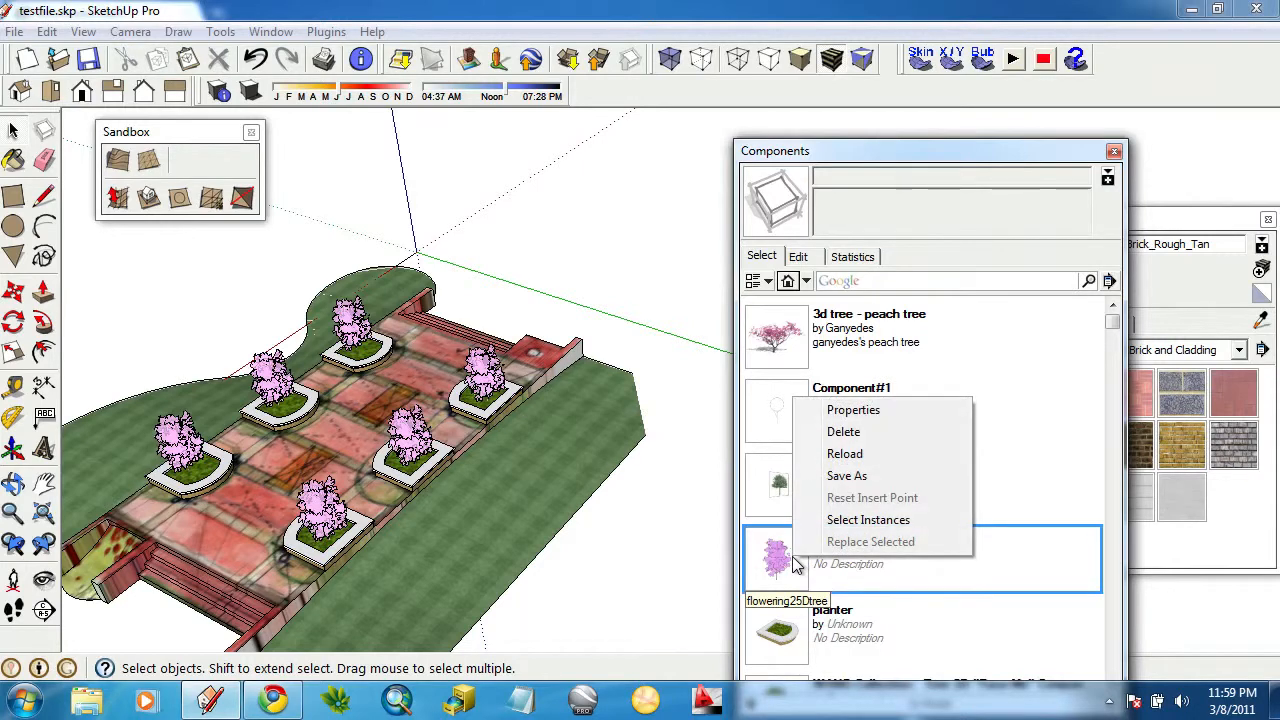
left_click(856, 524)
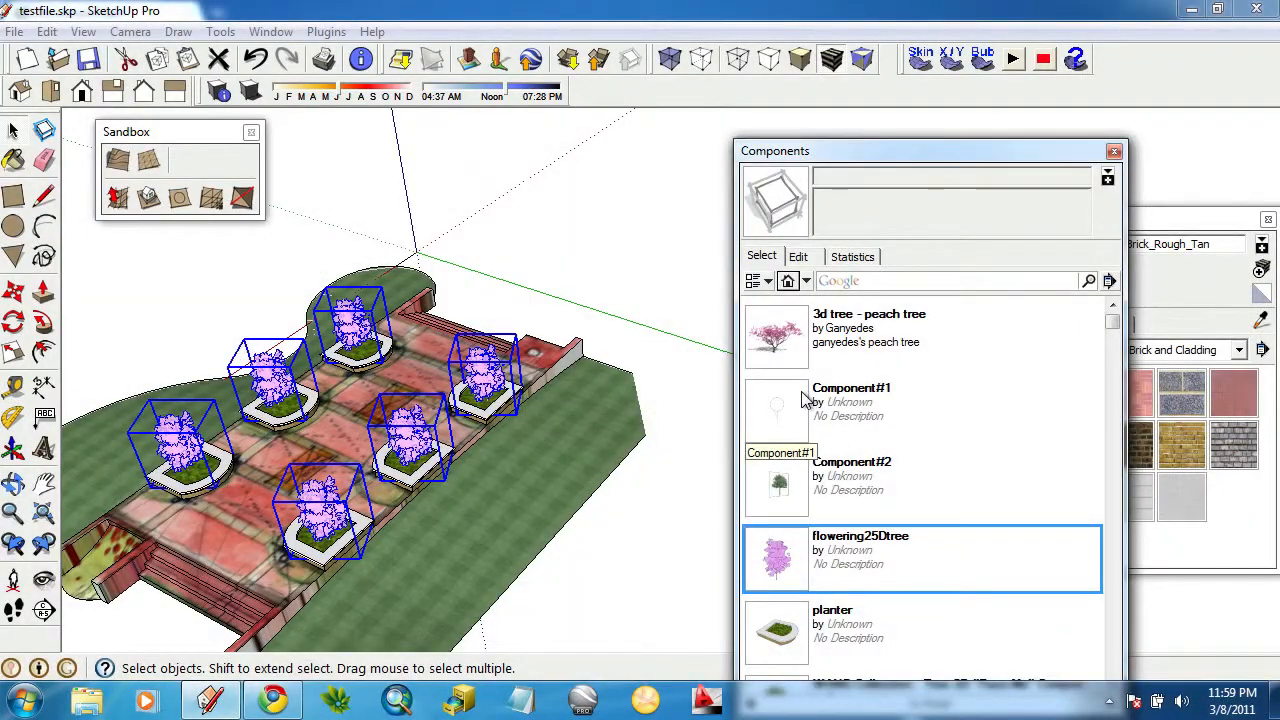
right_click(798, 418)
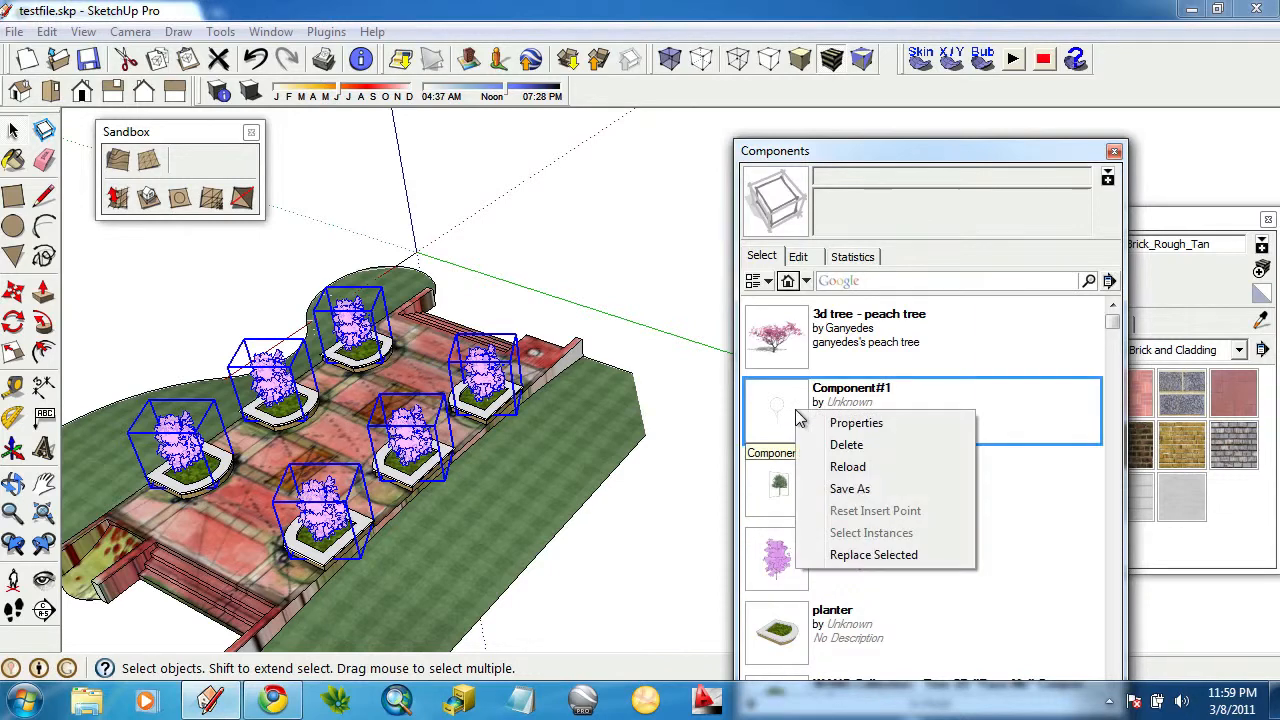
left_click(873, 555)
left_click(615, 320)
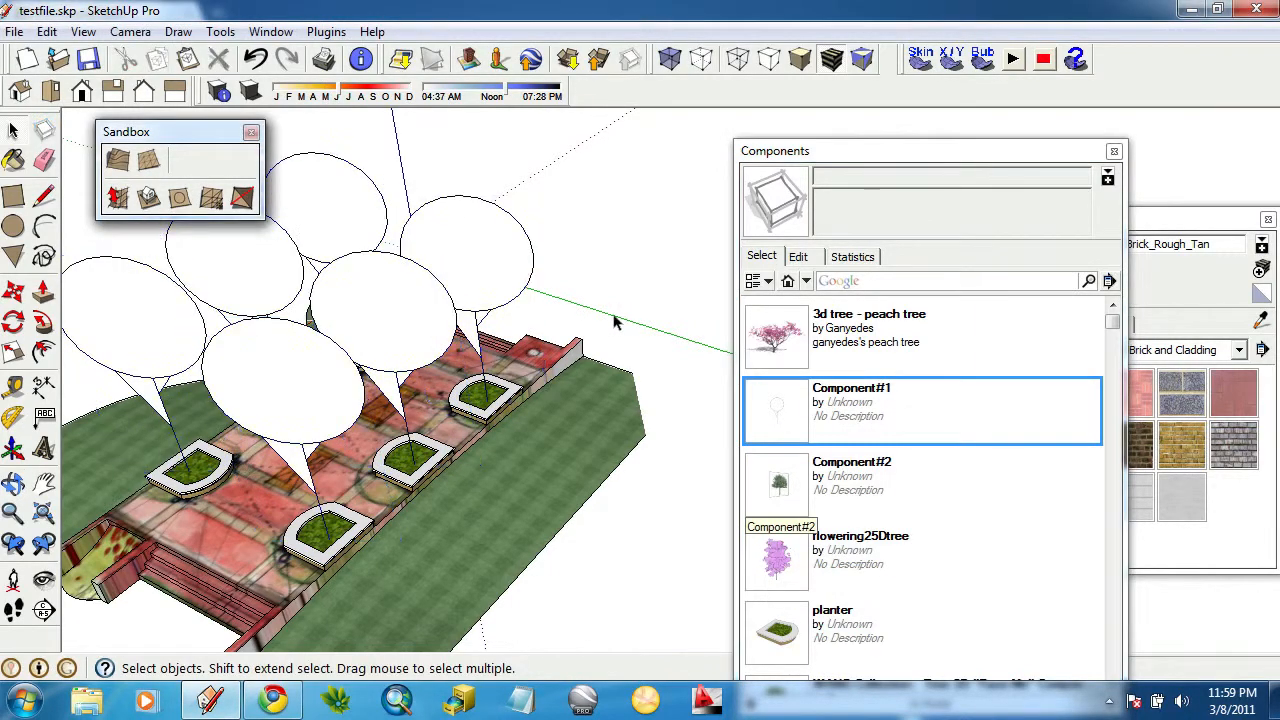
middle_click_drag(615, 320, 372, 450)
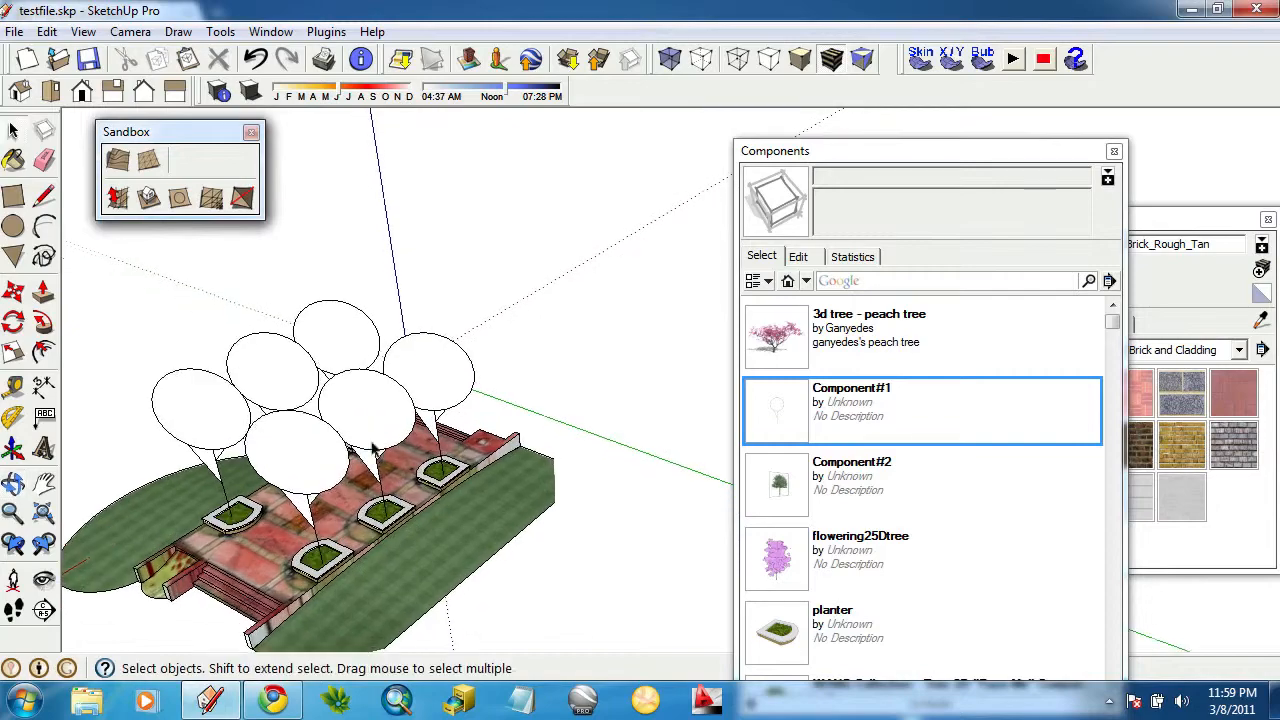
Start an import of SketchUp files (*.skp) and open the SketchUp folder on the Desktop.
left_click(14, 31)
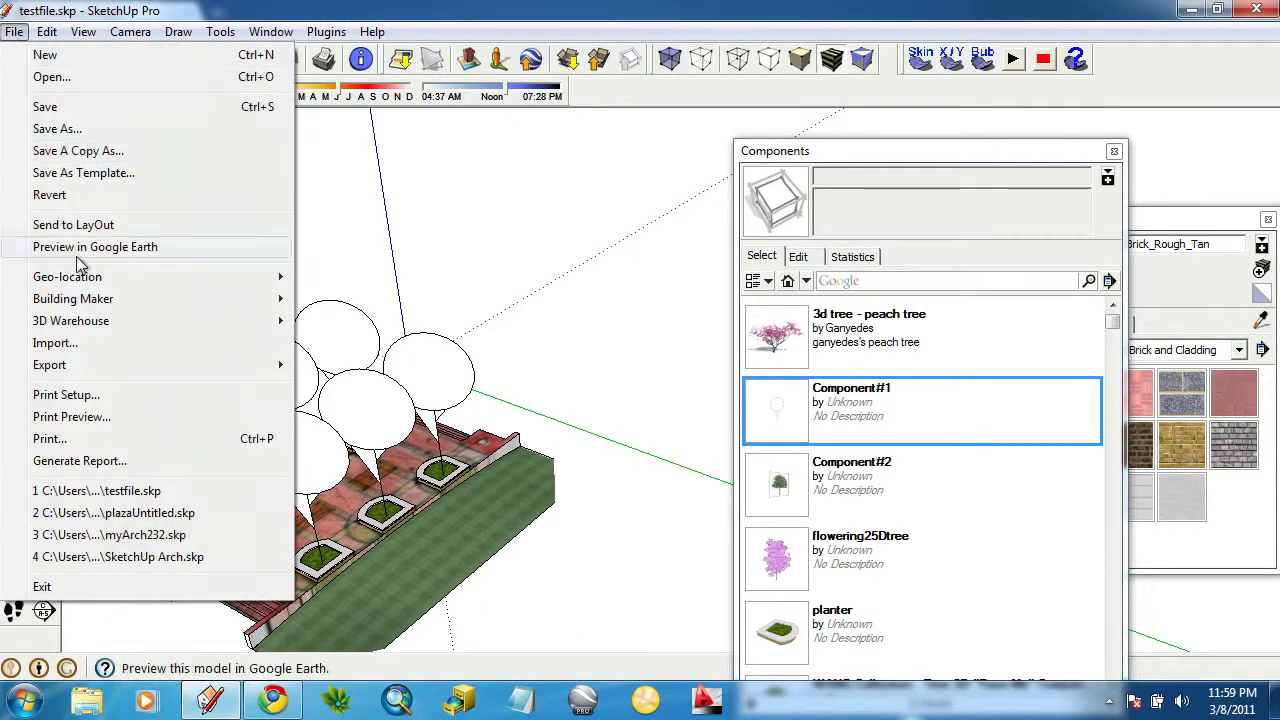
left_click(62, 342)
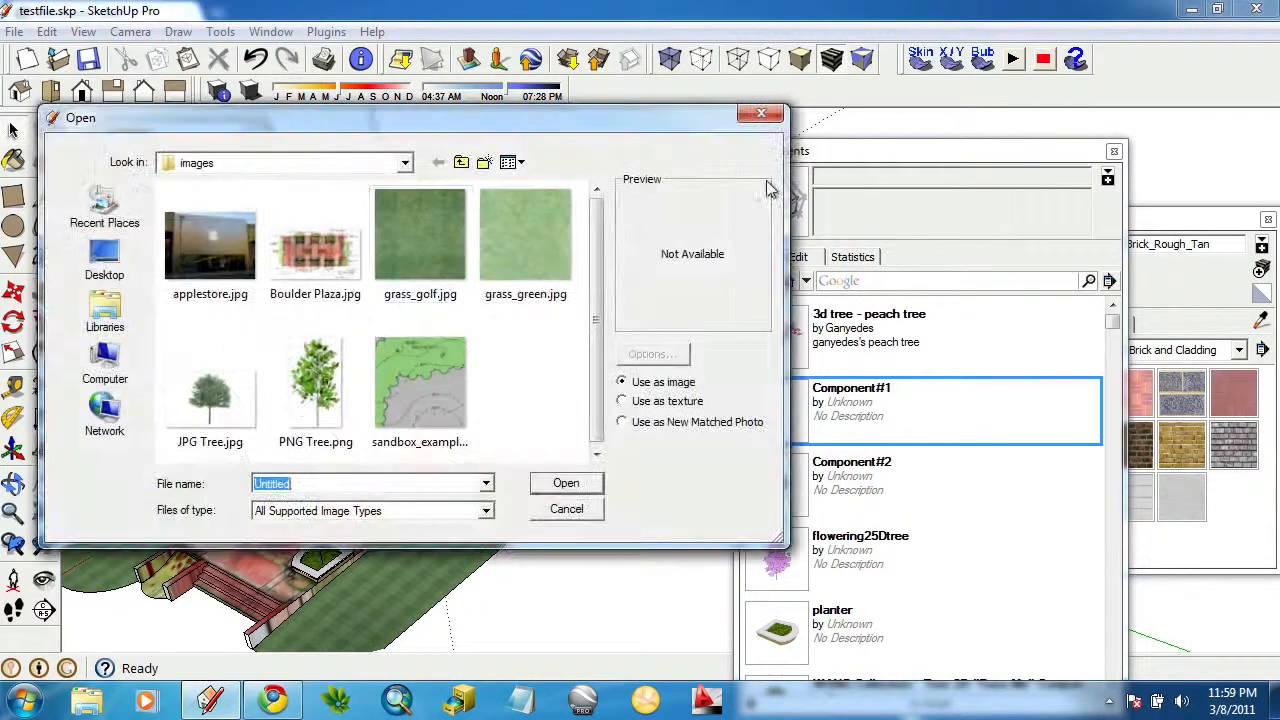
left_click(403, 163)
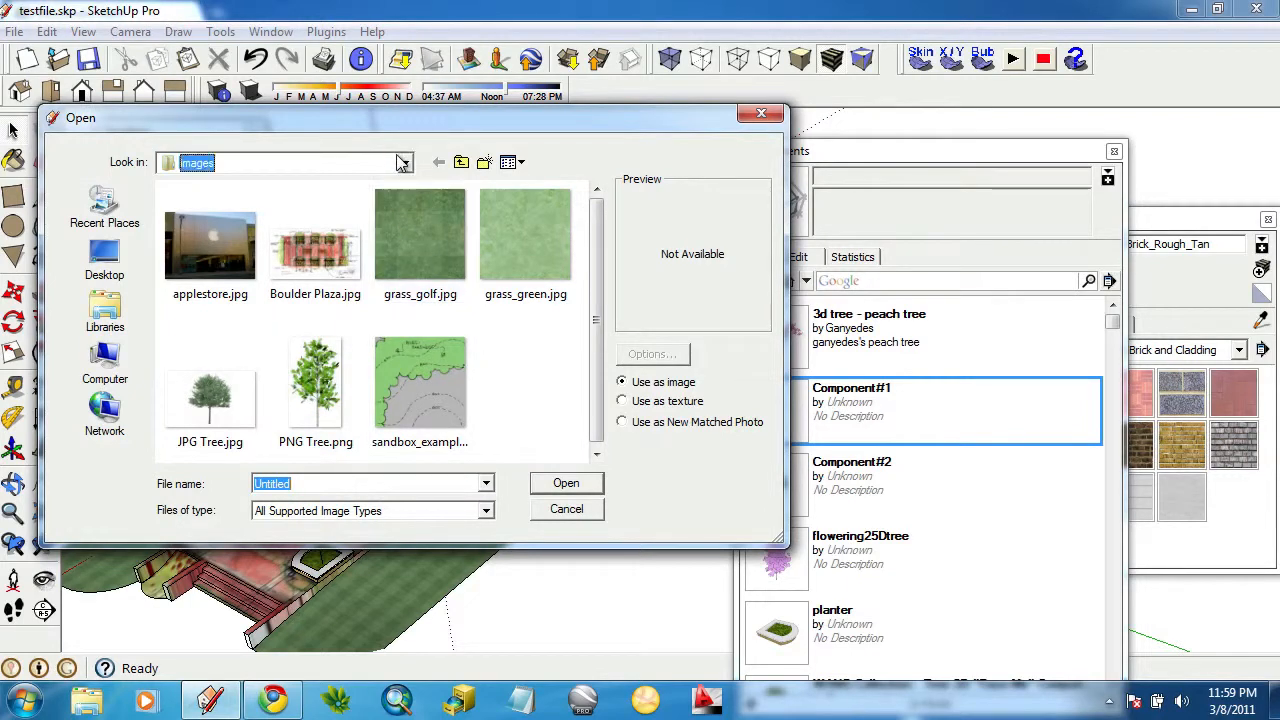
left_click(404, 163)
left_click(485, 510)
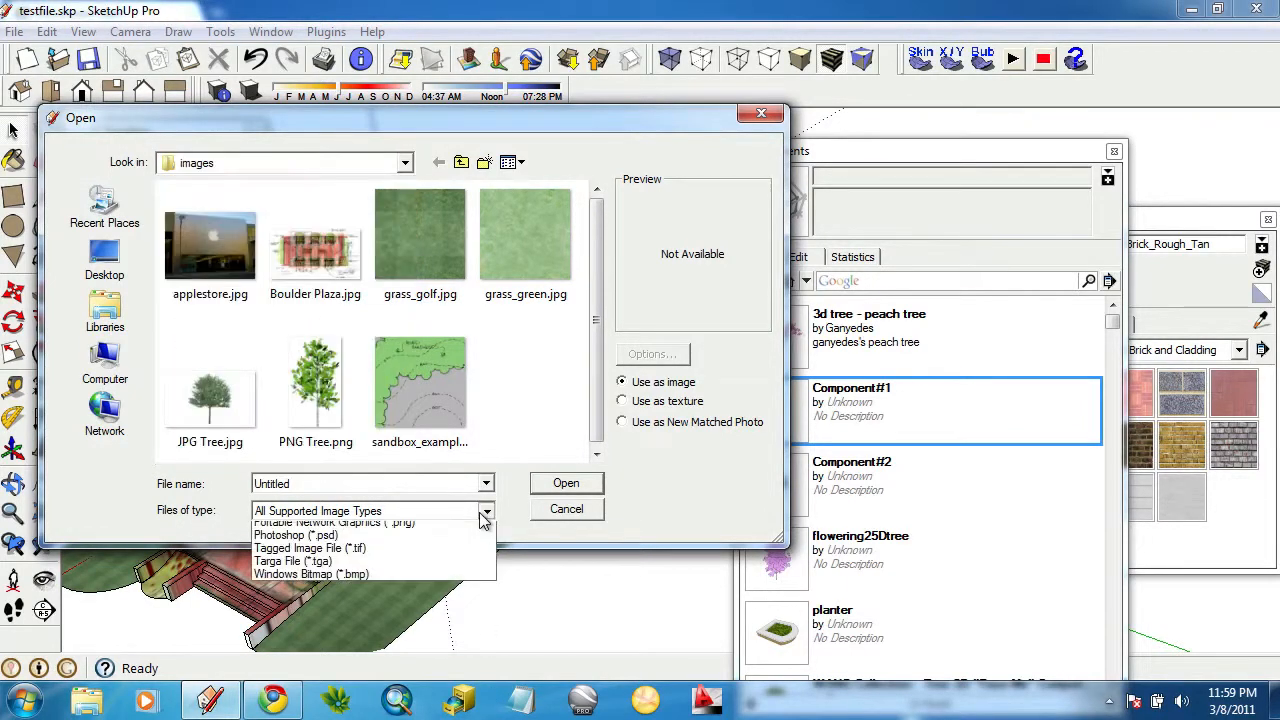
left_click(395, 528)
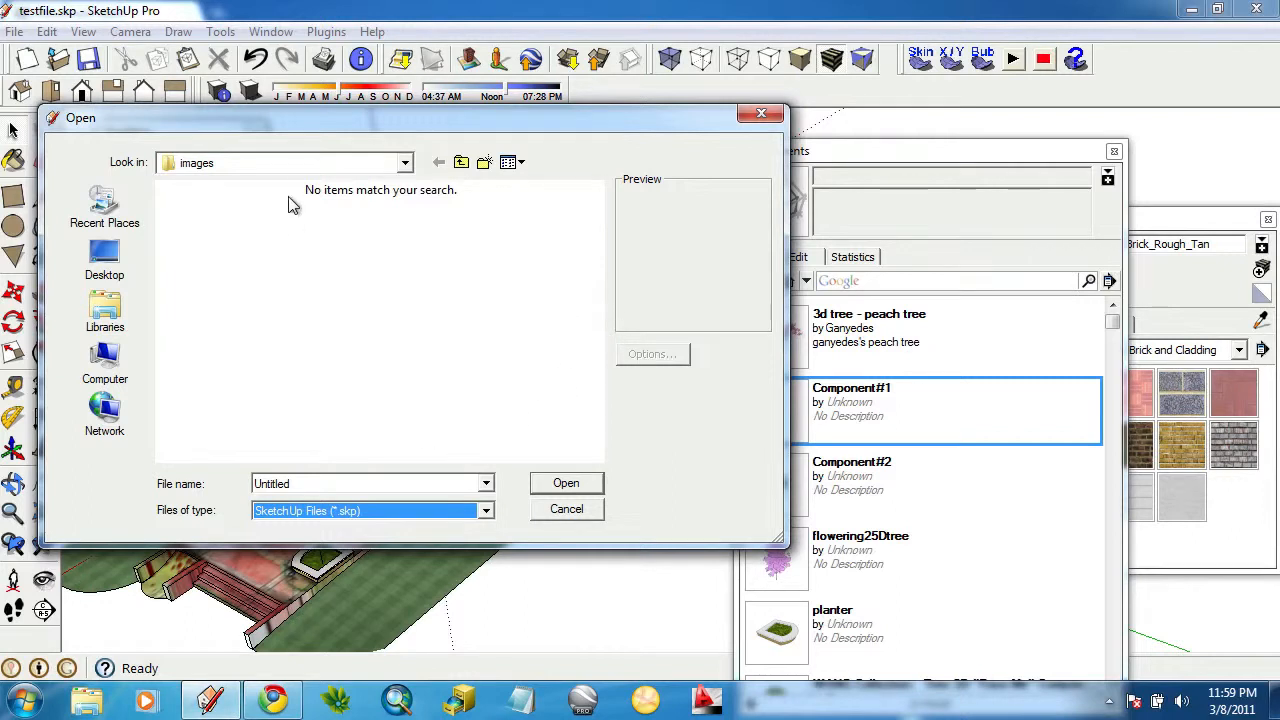
left_click(355, 165)
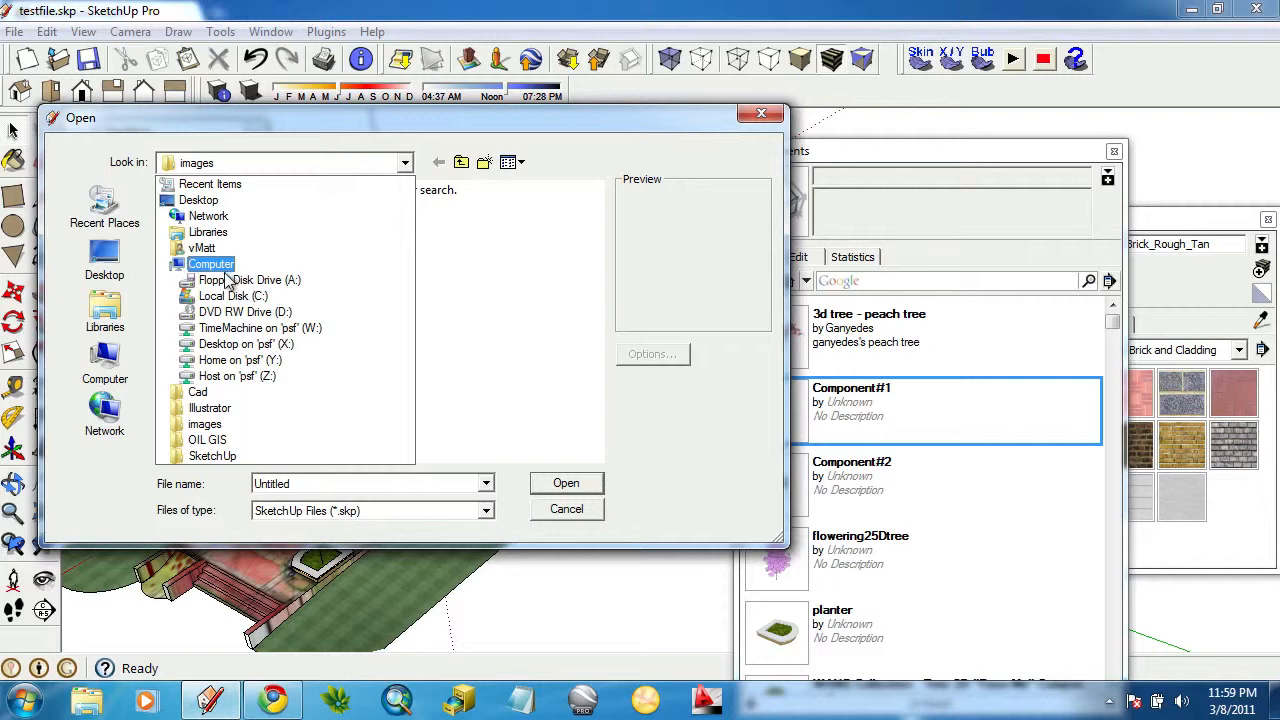
left_click(200, 200)
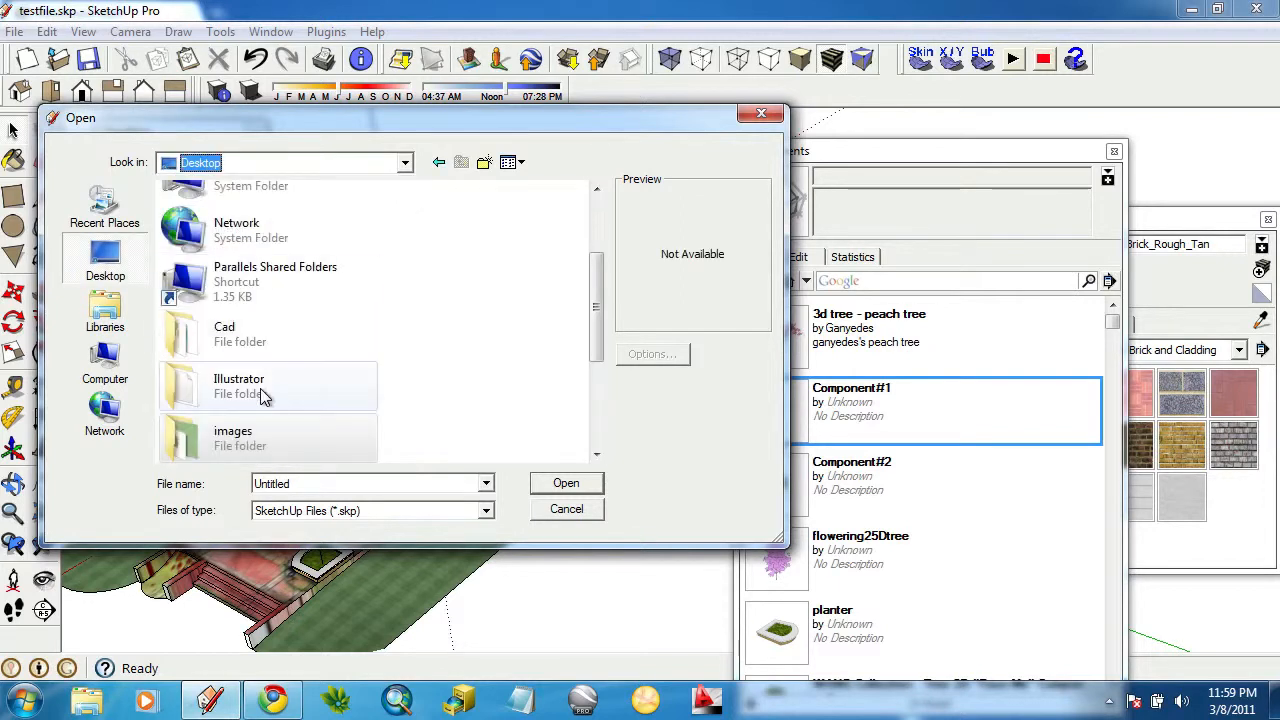
left_click_drag(600, 283, 600, 350)
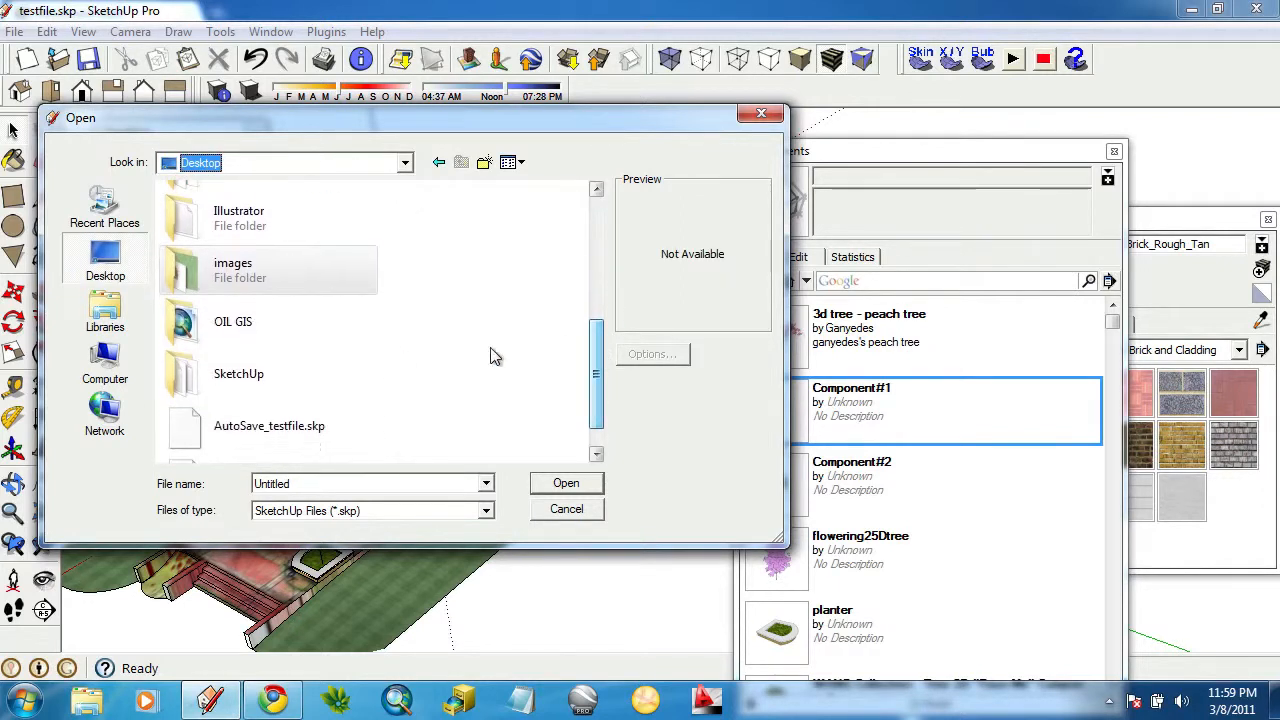
double_click(235, 373)
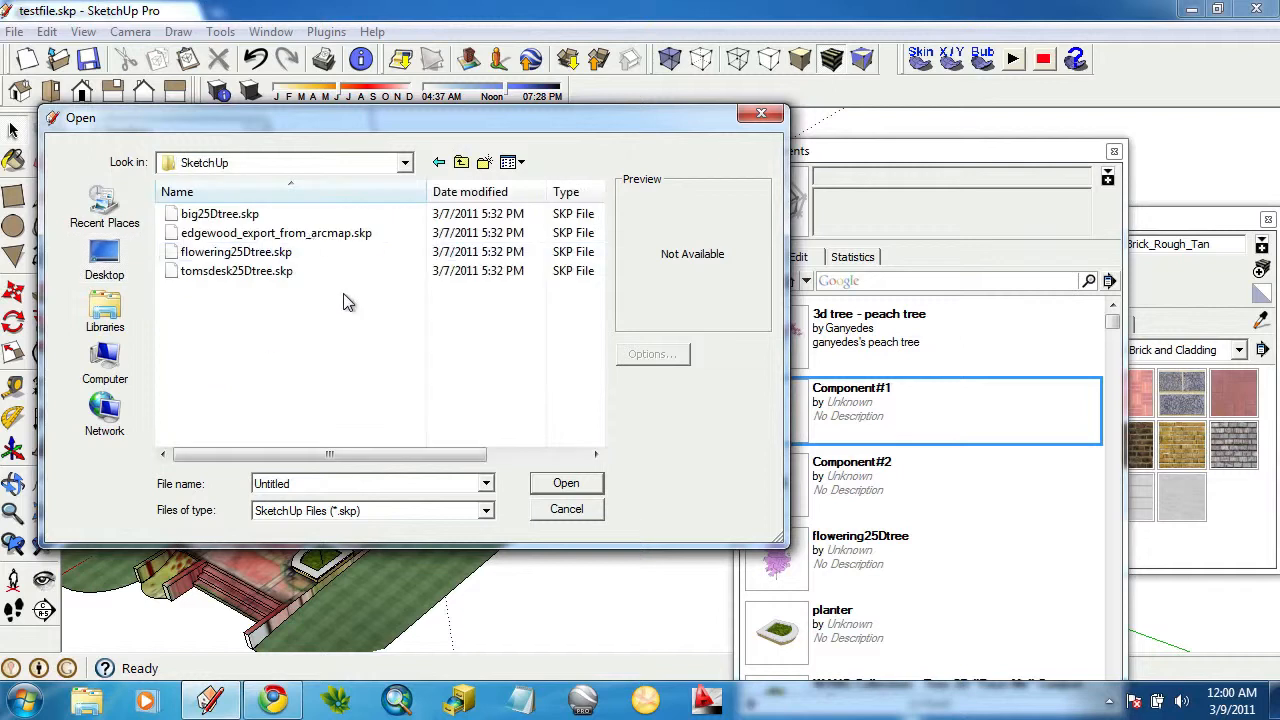
Import tomsdesk25Dtree.skp and place the tree on open ground beside the plaza.
left_click(218, 274)
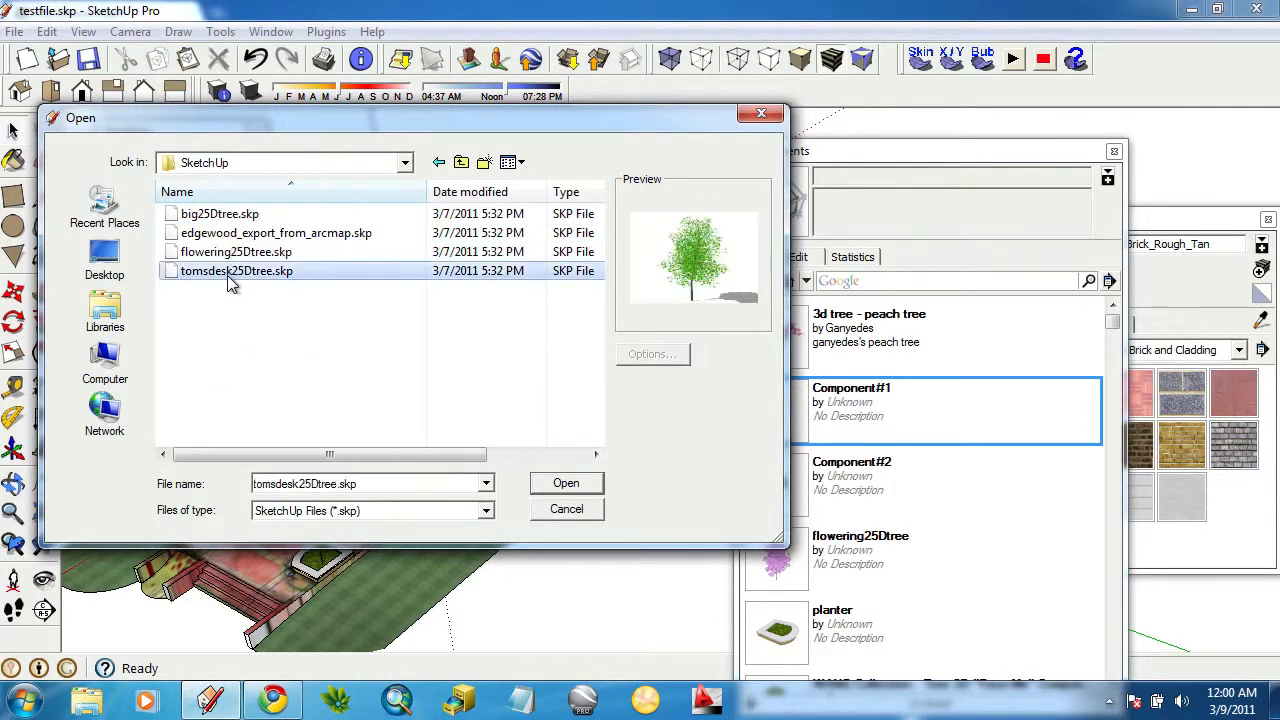
left_click(565, 484)
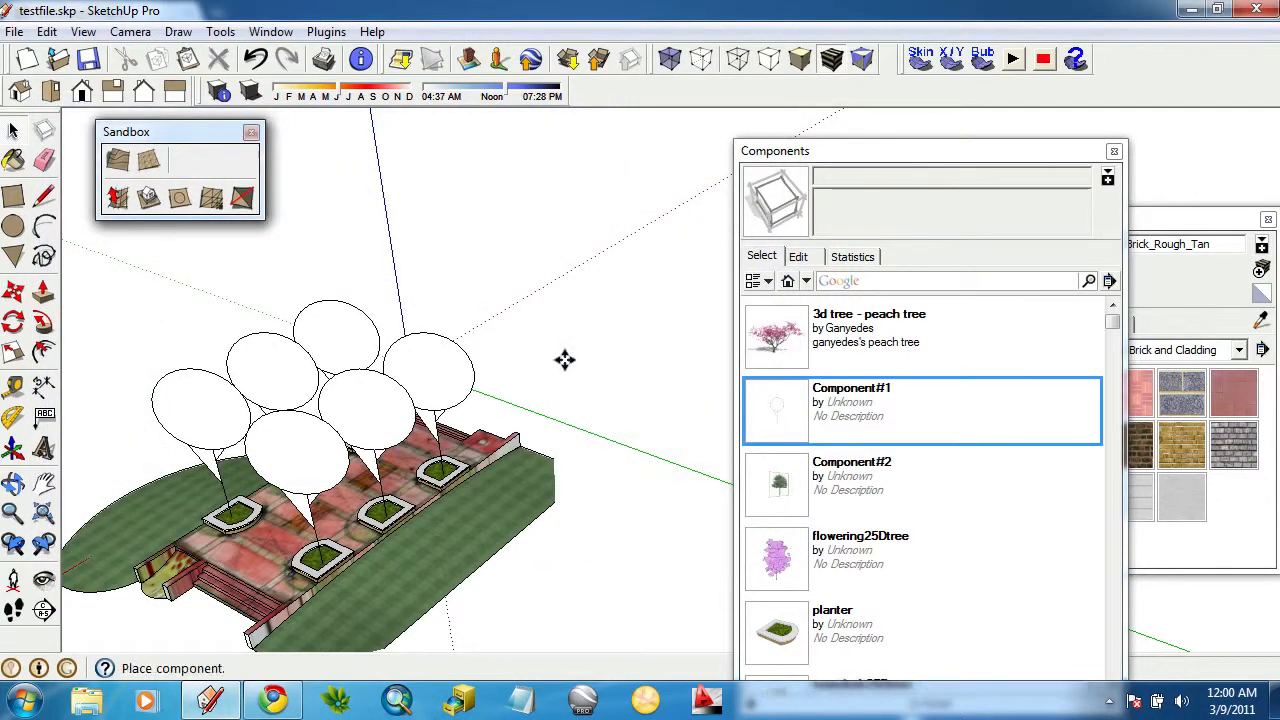
left_click(610, 408)
scroll(618, 402, "up", 2)
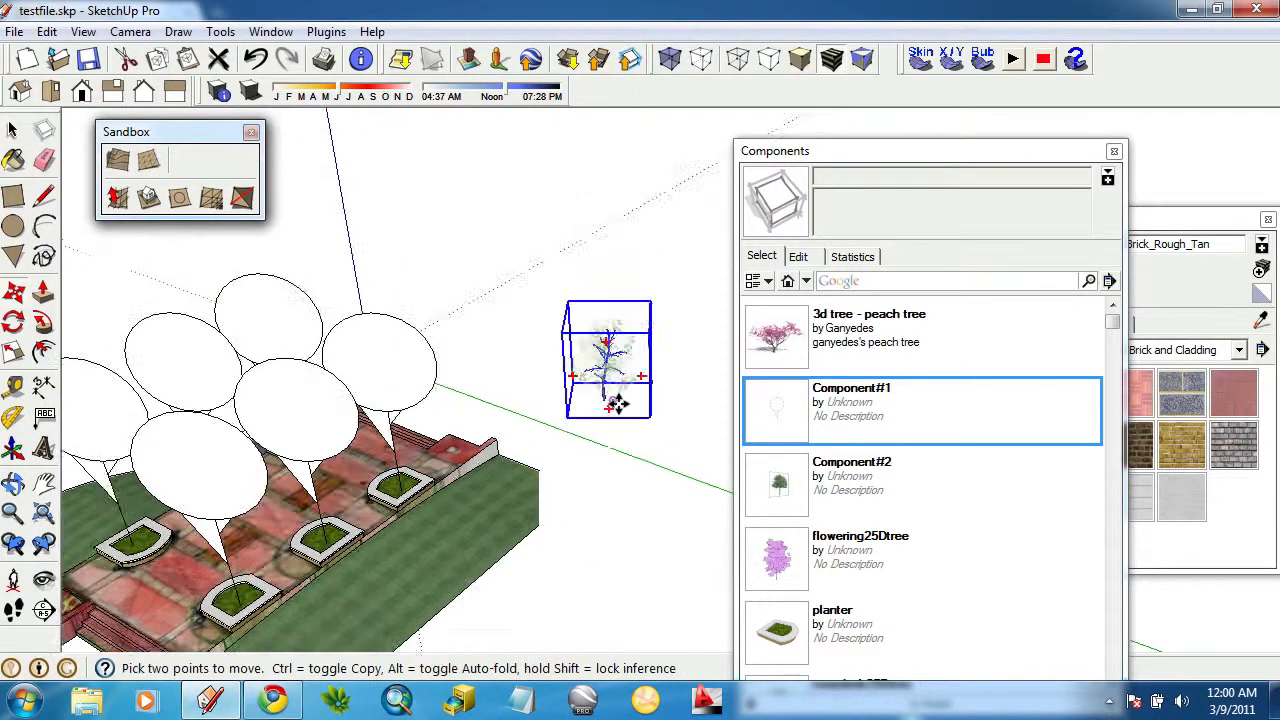
scroll(618, 402, "up", 2)
middle_click_drag(617, 383, 560, 250)
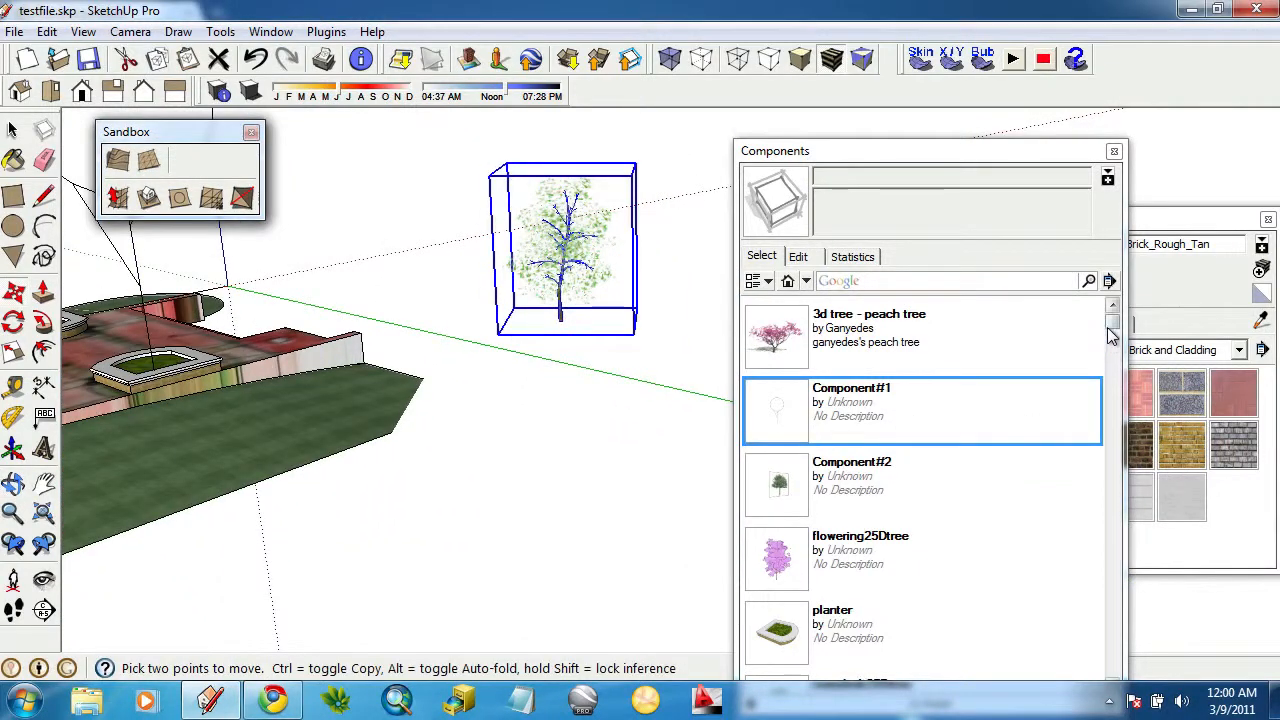
mouse_move(1110, 335)
left_mouse_down()
mouse_move(1110, 557)
mouse_move(1111, 322)
left_mouse_up()
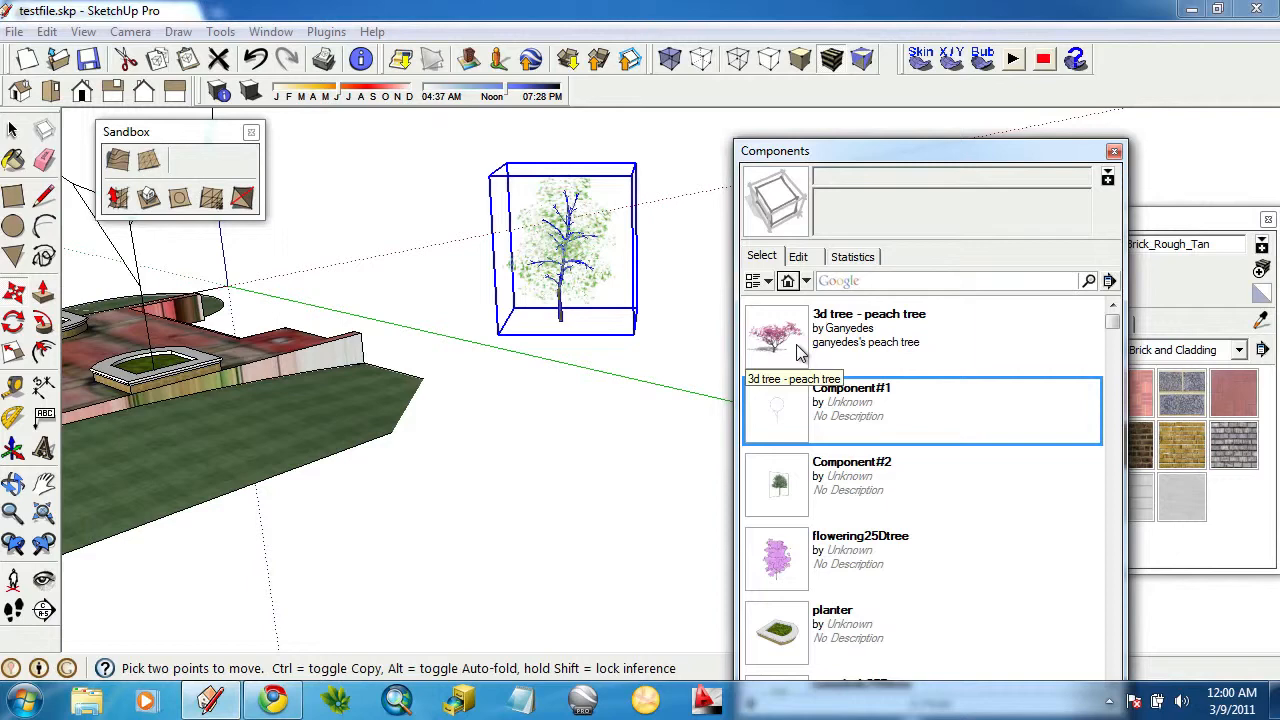
left_click(1182, 220)
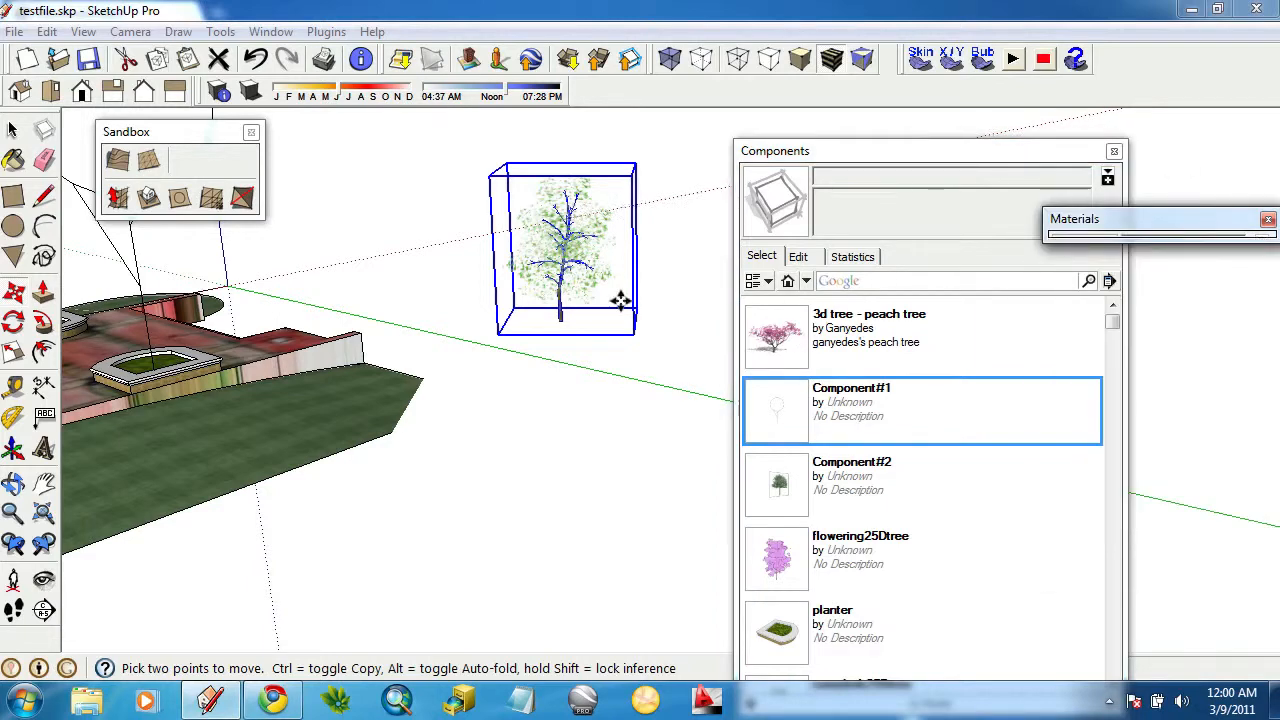
left_click(1195, 227)
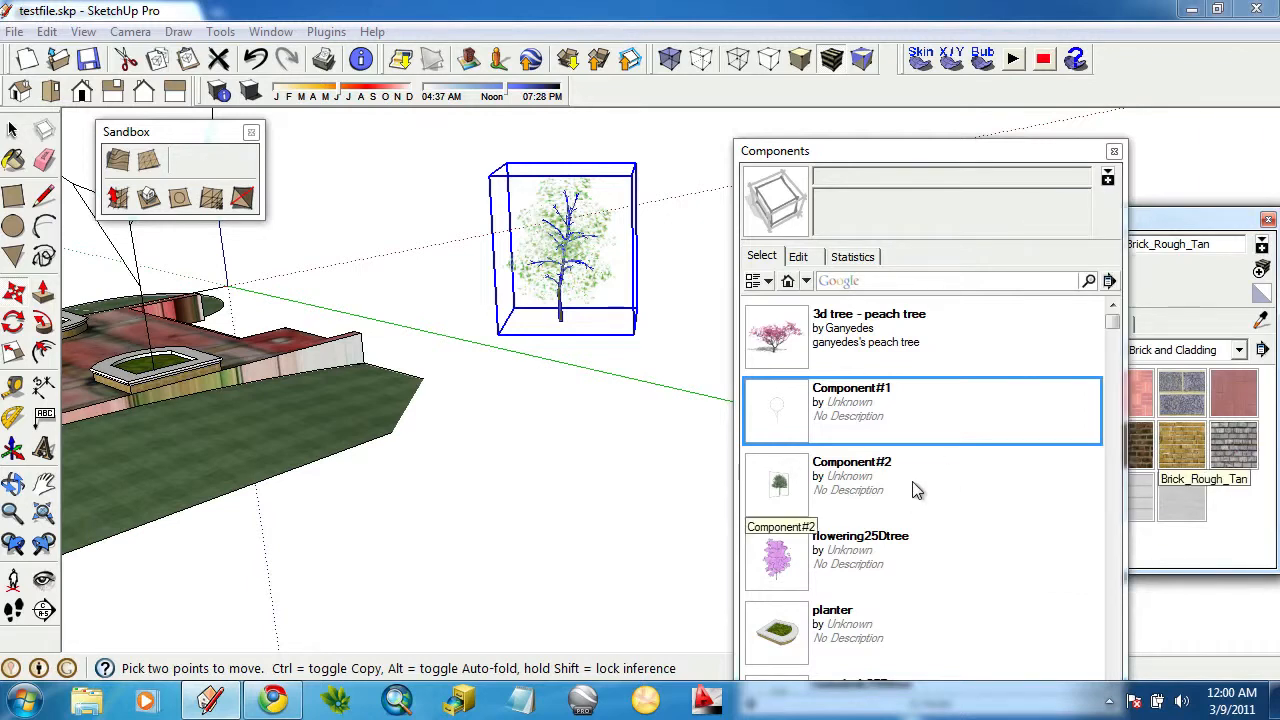
Purge all unused items from the entire model through the Model Info statistics and close the dialog.
left_click(272, 33)
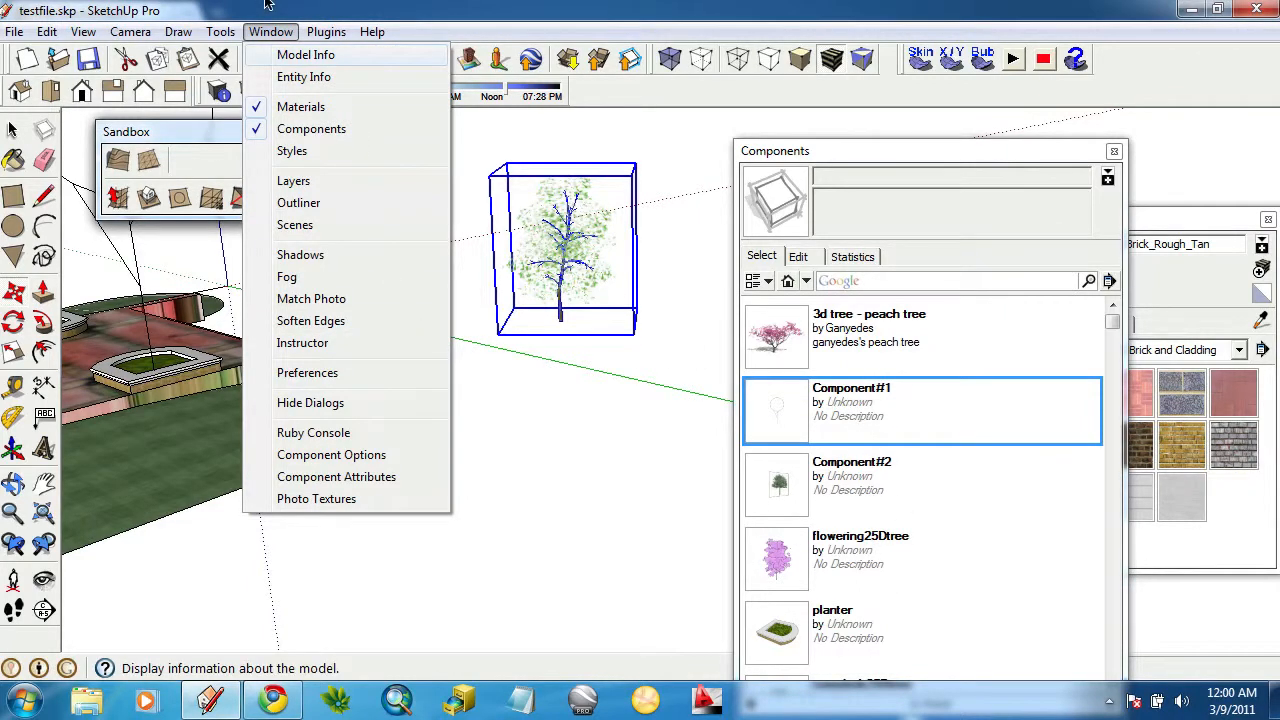
left_click(294, 54)
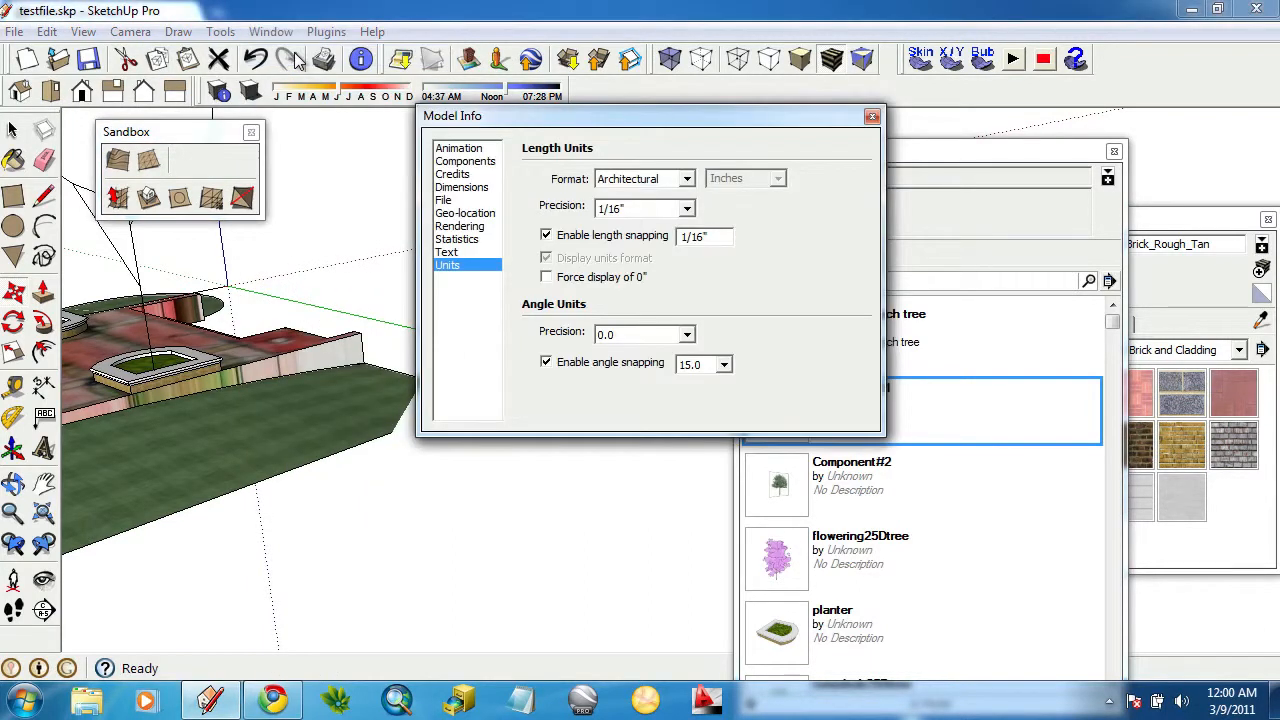
left_click(468, 241)
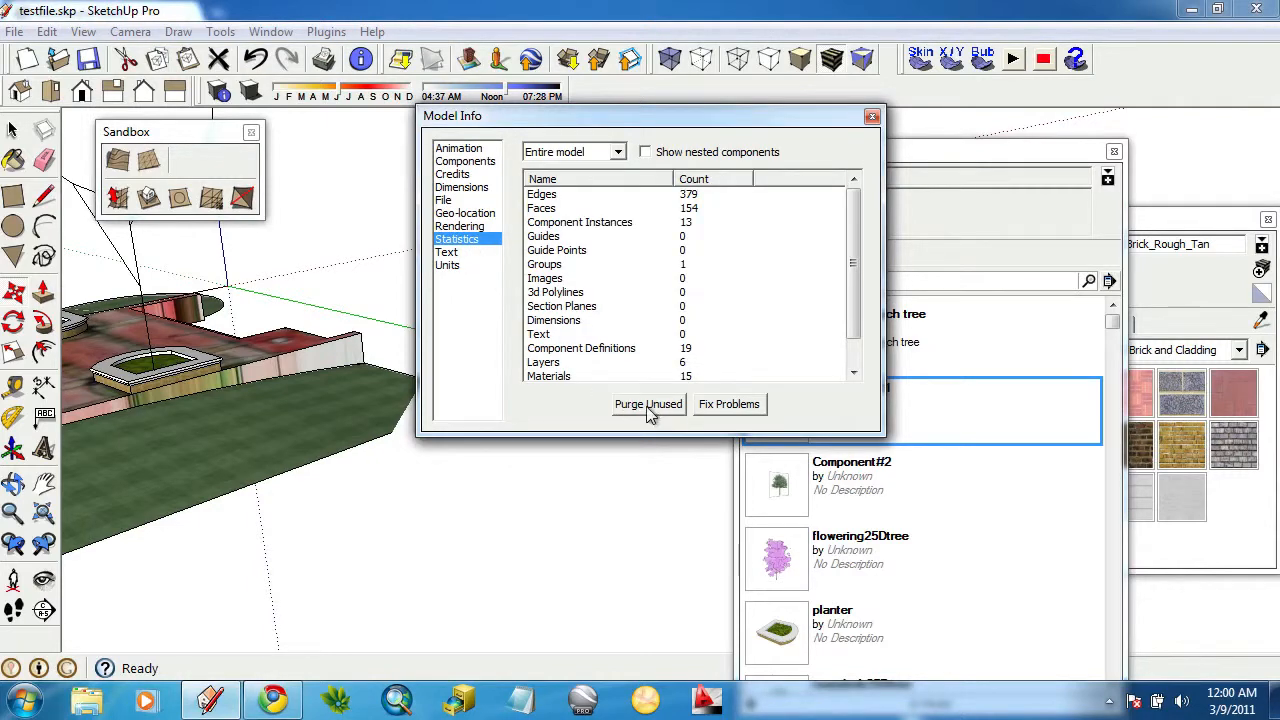
left_click(760, 462)
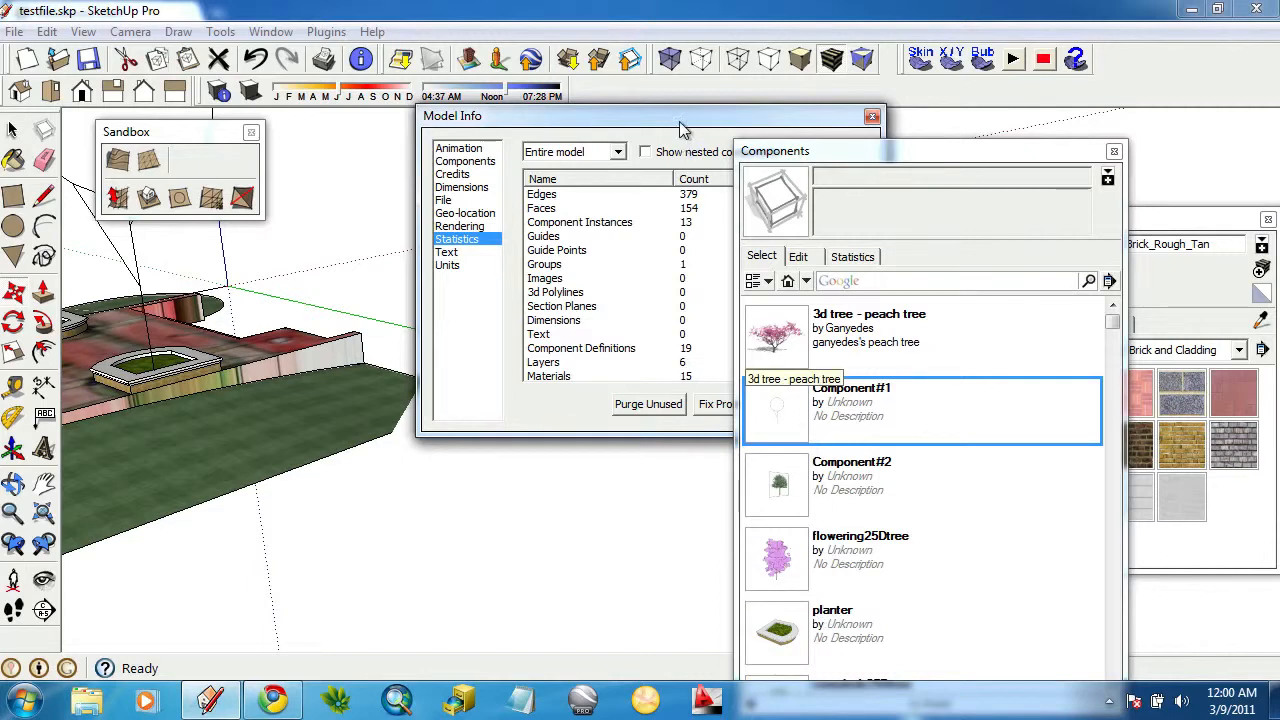
left_click_drag(680, 128, 517, 162)
left_click(505, 440)
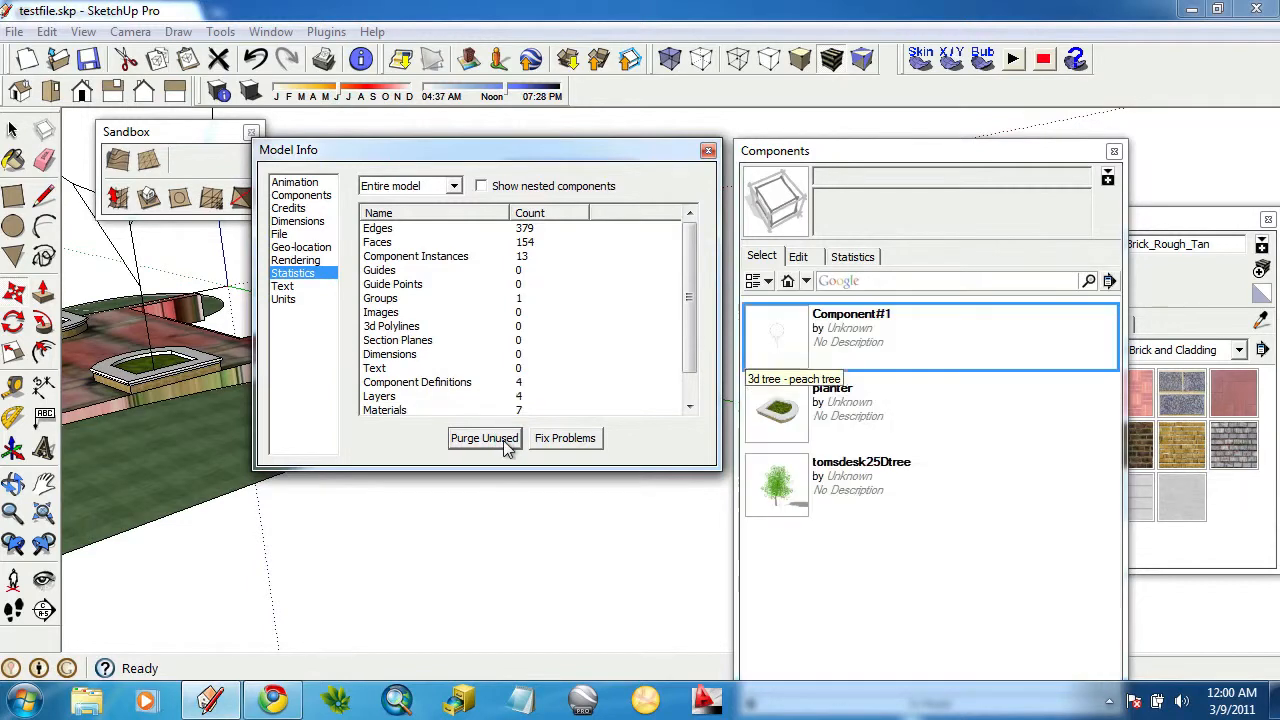
left_click(707, 151)
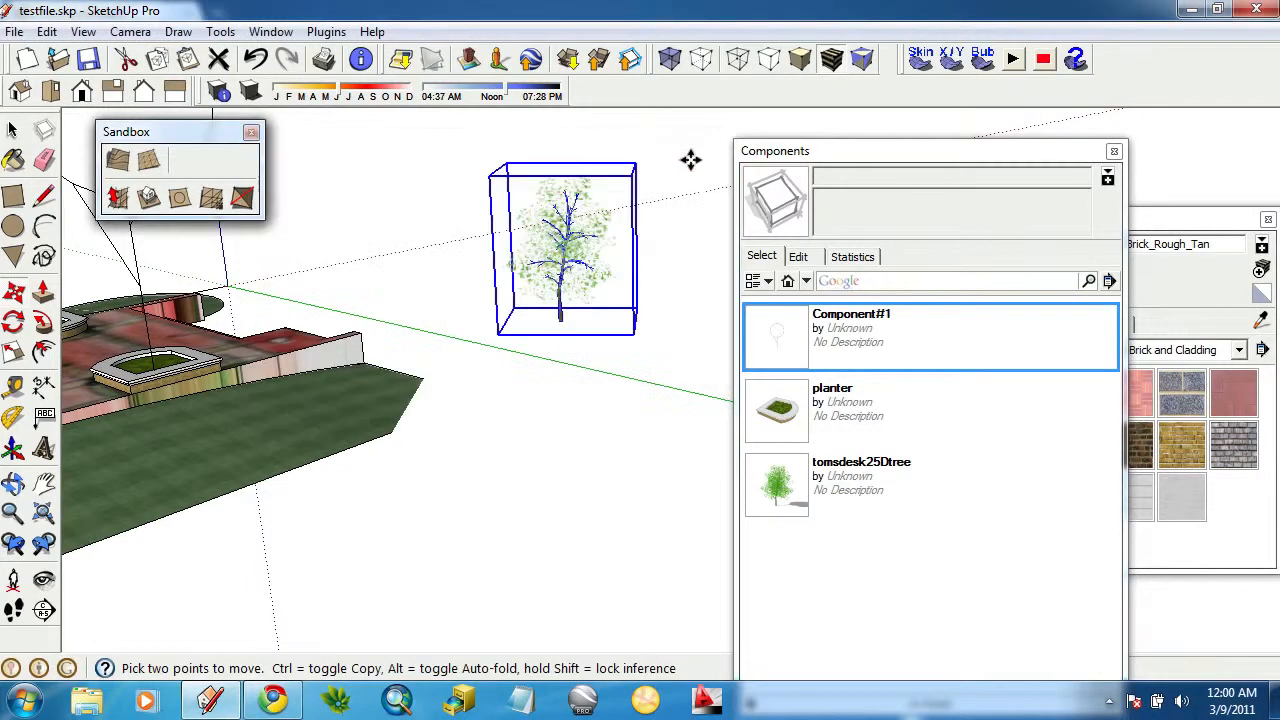
Erase the tomsdesk25Dtree instance standing beside the plaza, keeping its definition in the model.
middle_click_drag(497, 329, 450, 455)
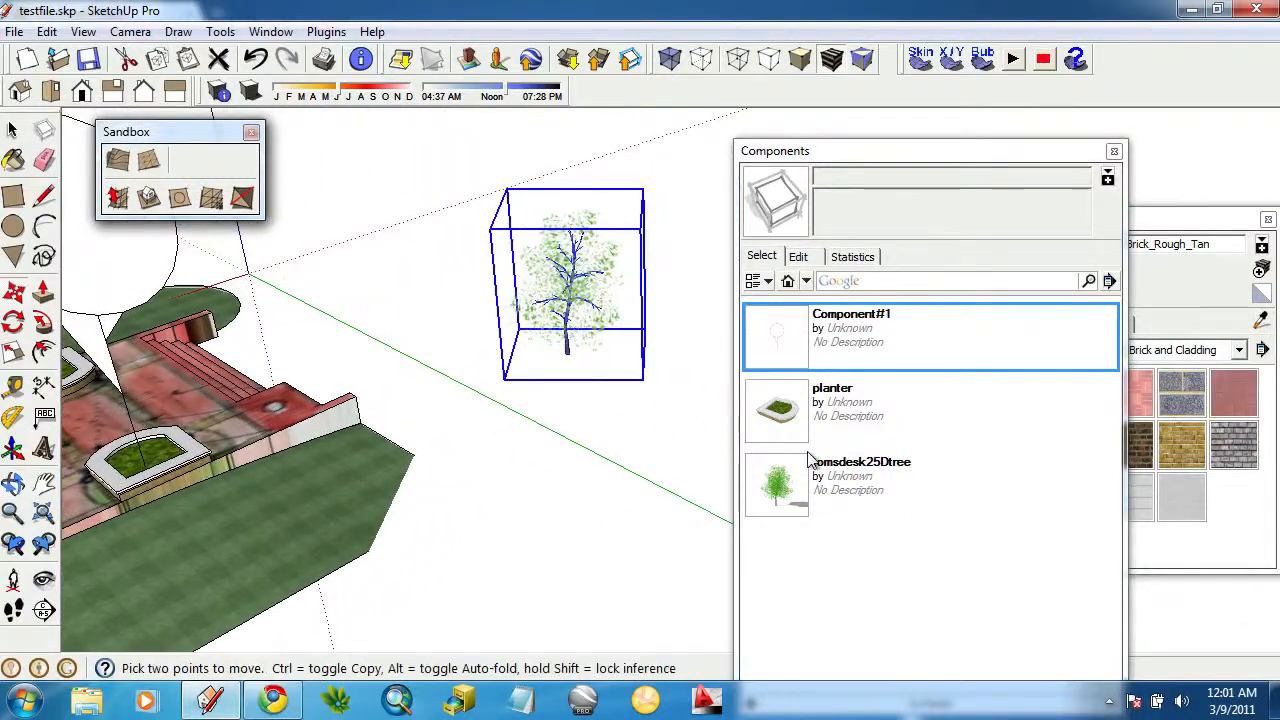
scroll(92, 298, "down", 2)
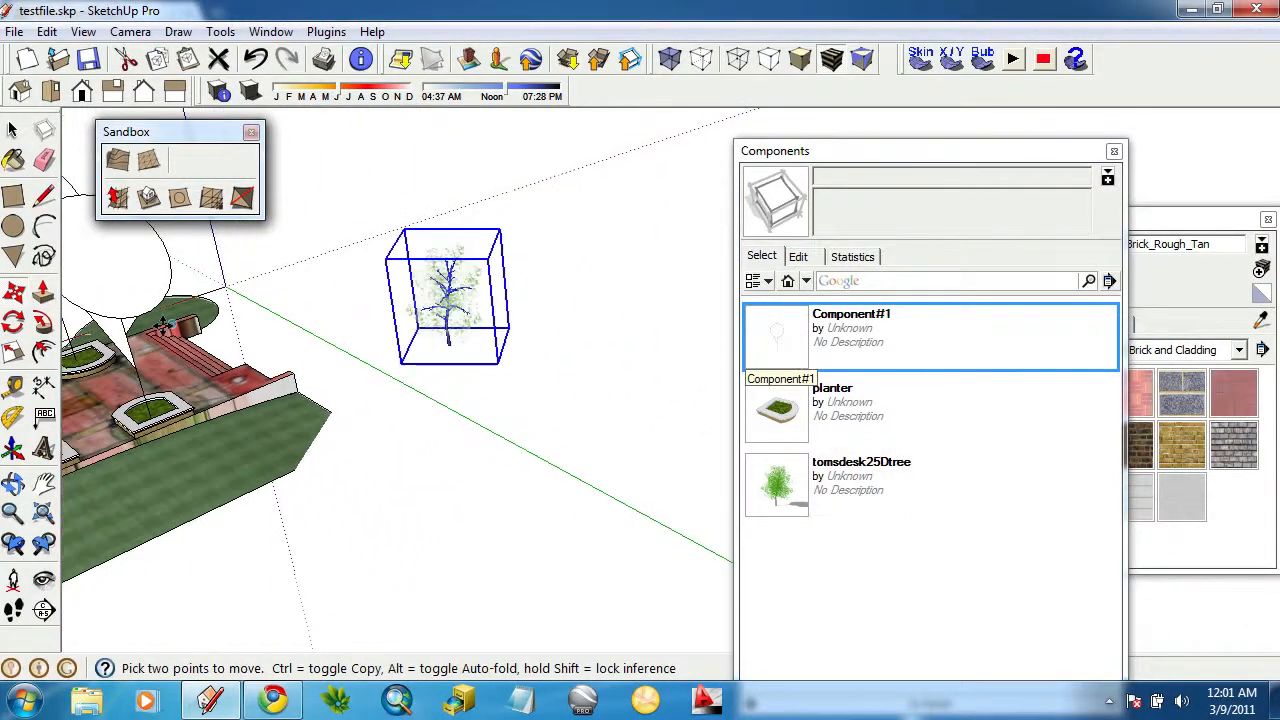
middle_click_drag(167, 329, 263, 354)
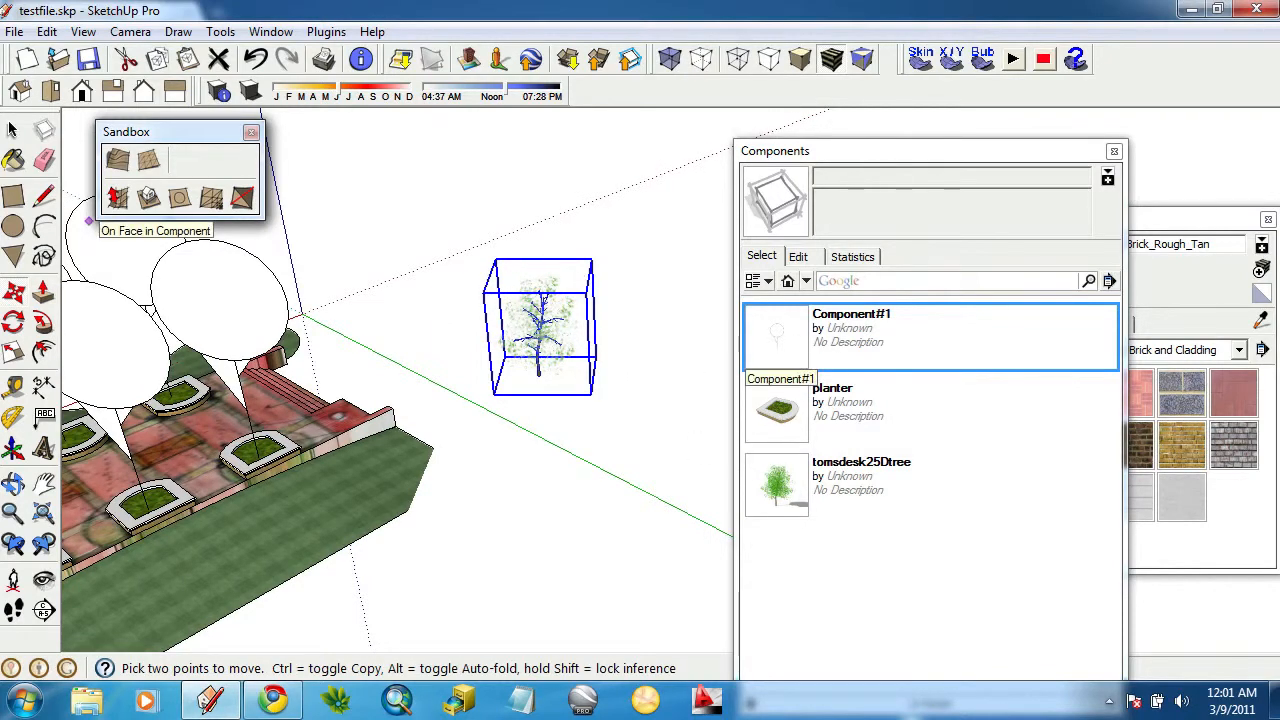
left_click(44, 160)
left_click(545, 335)
middle_click_drag(545, 335, 440, 338)
left_click(12, 130)
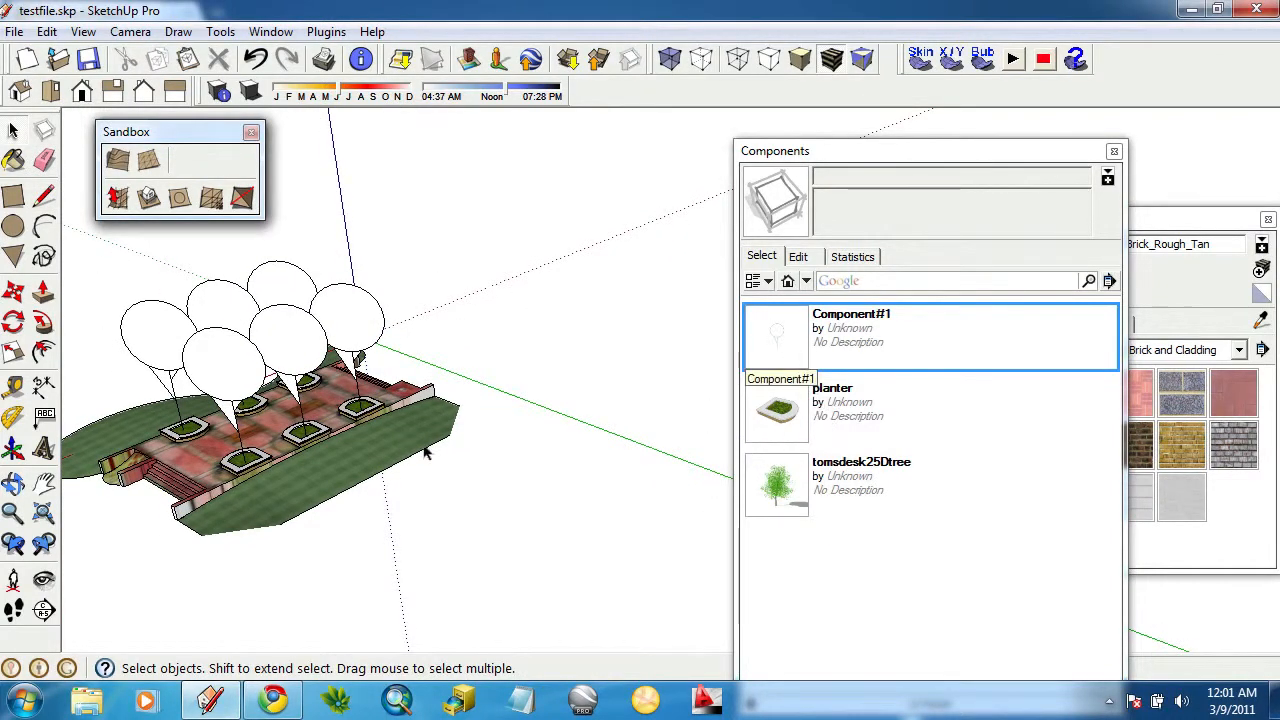
Select all six Component#1 placeholder trees in the plaza planters.
mouse_move(425, 453)
middle_mouse_down()
mouse_move(455, 435)
mouse_move(415, 445)
mouse_move(425, 440)
middle_mouse_up()
left_click_drag(400, 410, 268, 468)
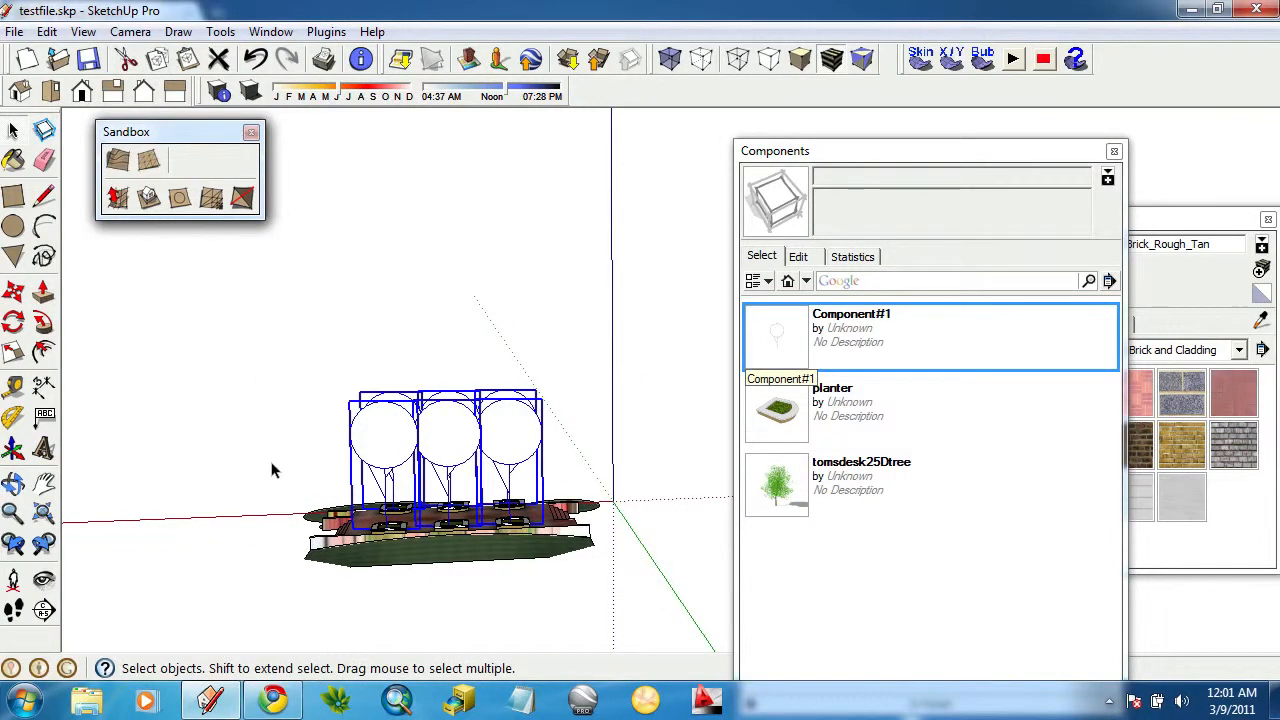
middle_click_drag(503, 398, 498, 368)
left_click_drag(580, 306, 372, 433)
middle_click_drag(448, 440, 475, 428)
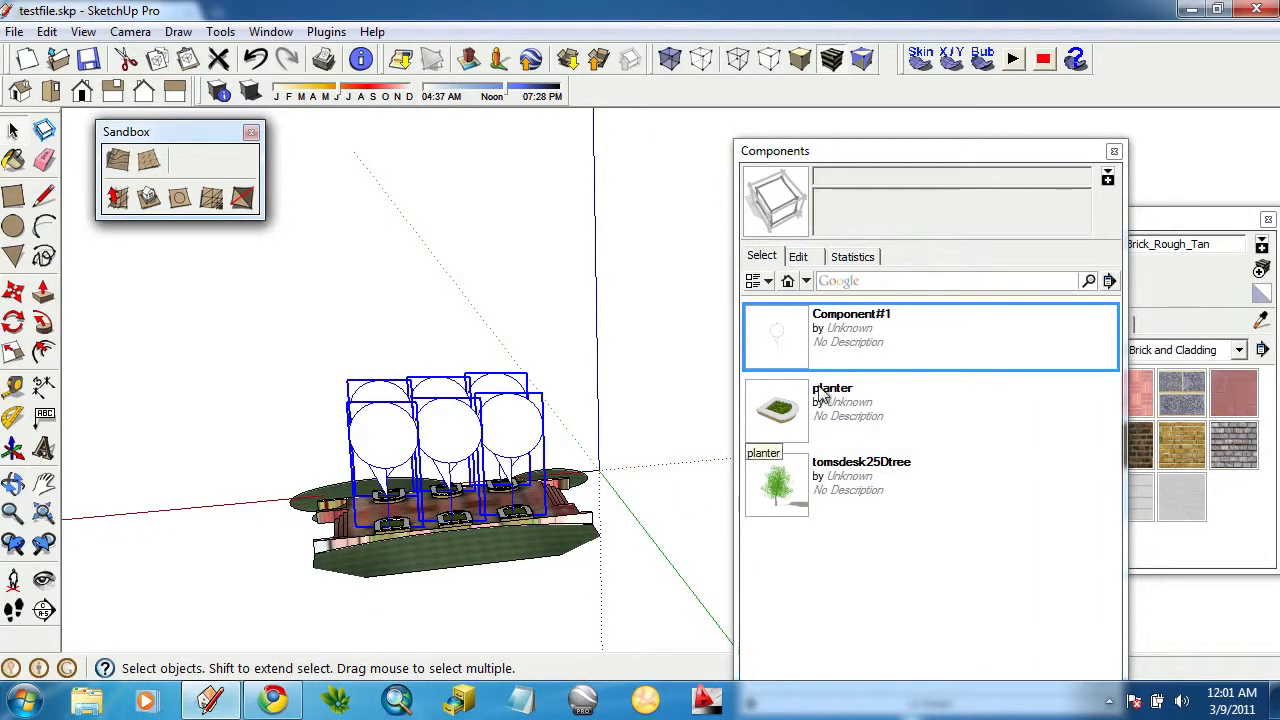
middle_click_drag(229, 506, 345, 311)
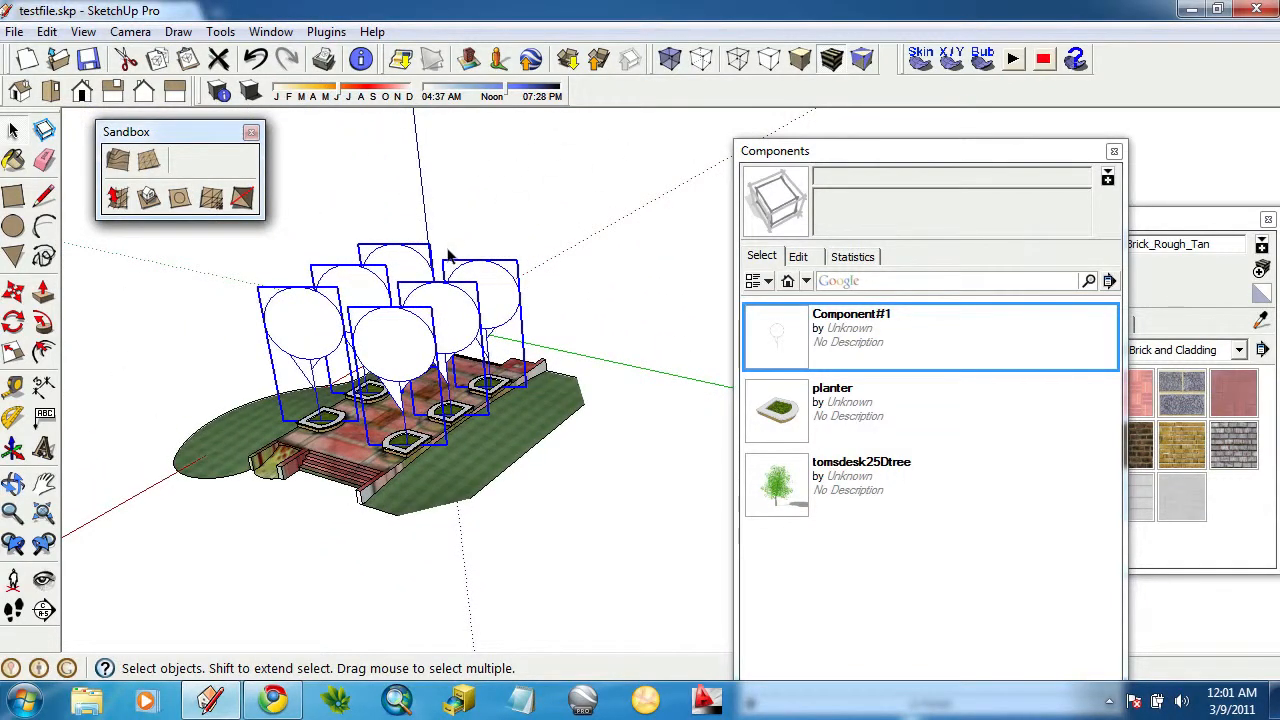
Replace the selected placeholder trees with tomsdesk25Dtree and clear the selection.
right_click(787, 338)
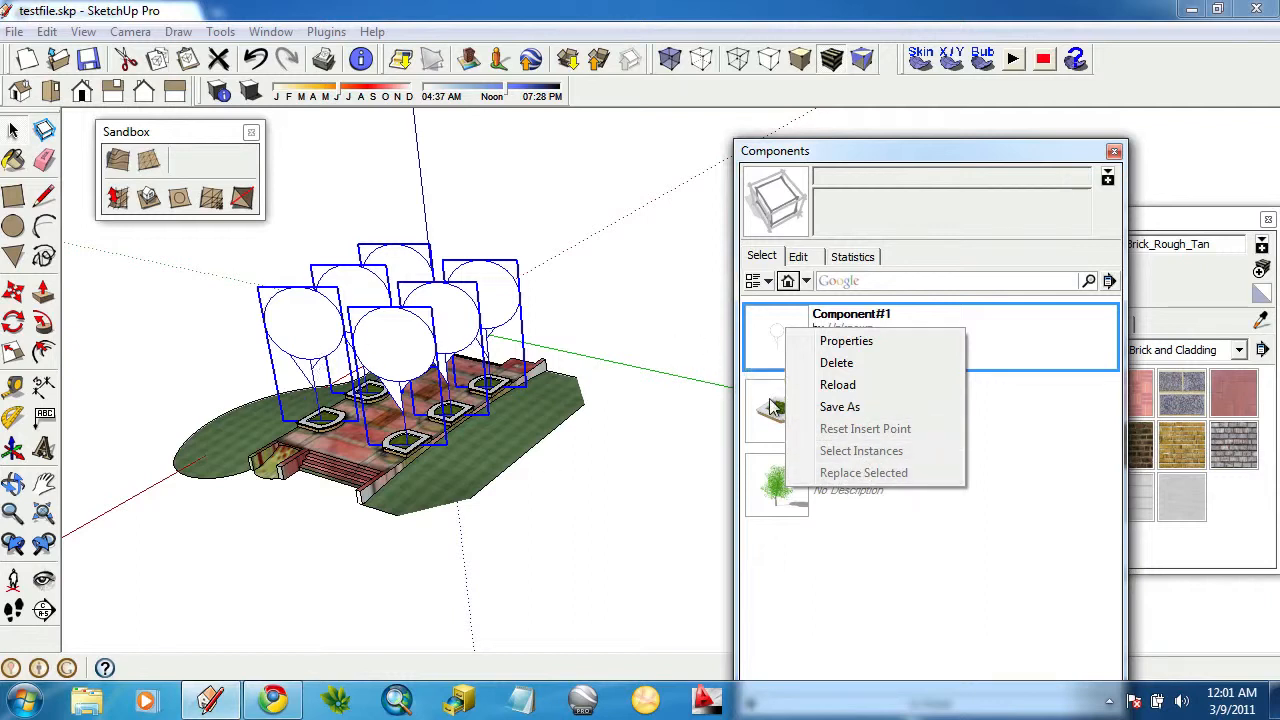
left_click(810, 490)
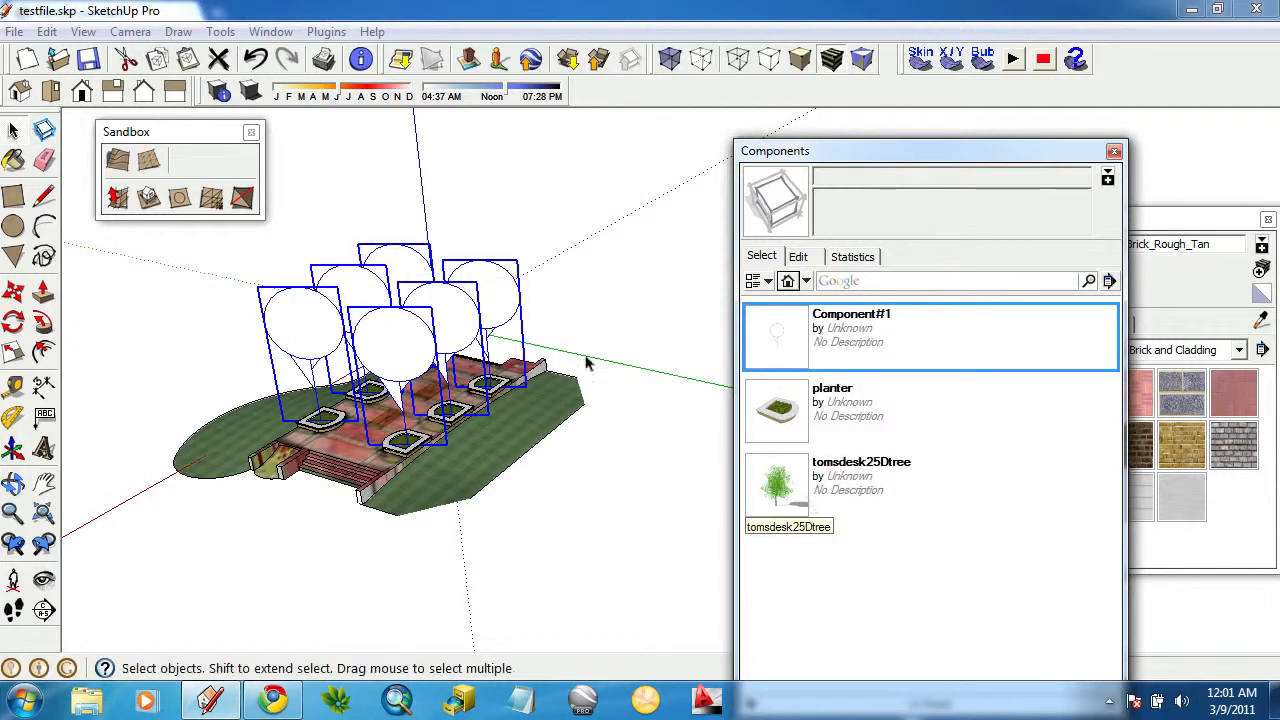
right_click(783, 490)
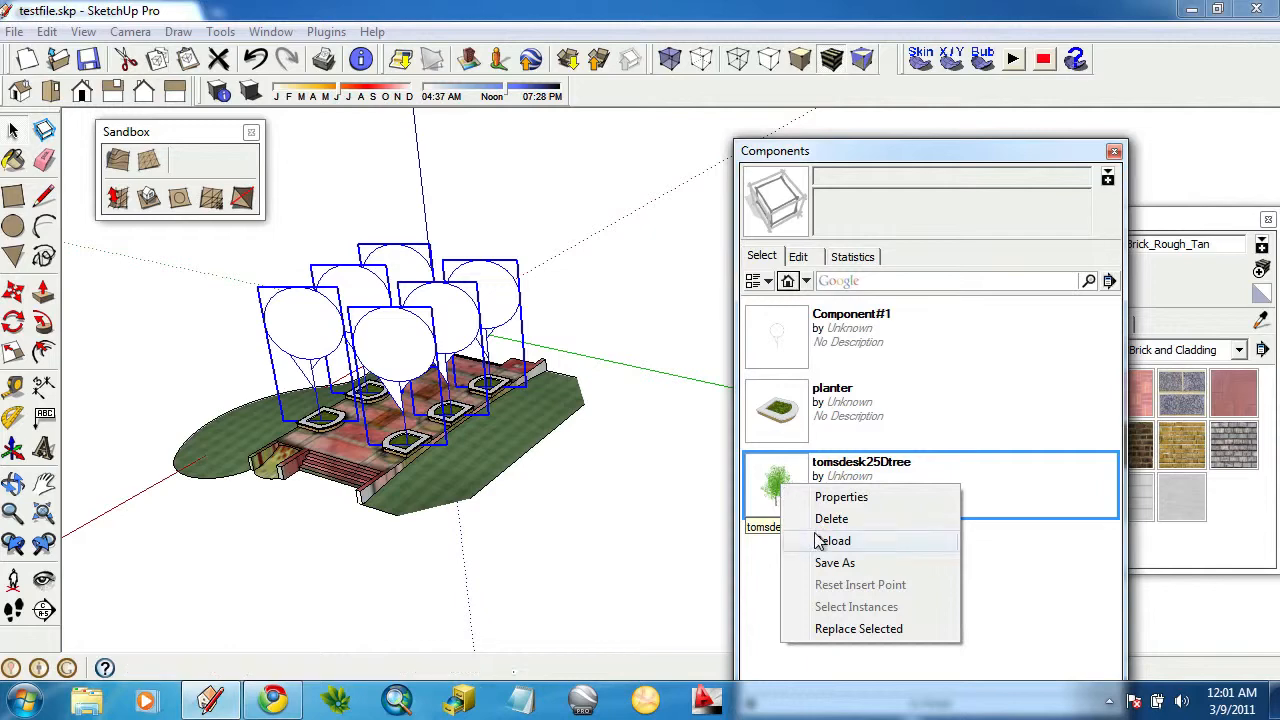
left_click(862, 629)
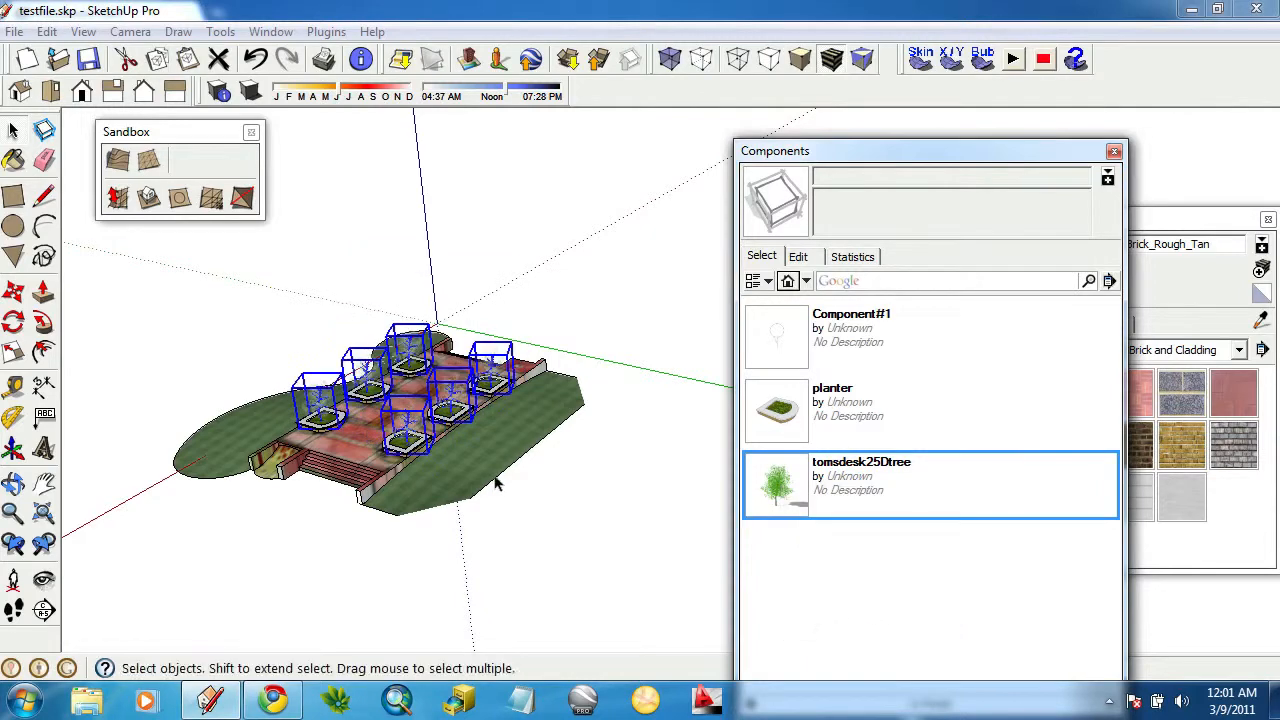
left_click(572, 264)
Open one tomsdesk25Dtree in a planter for component editing and scale its contents up uniformly from a corner.
scroll(477, 368, "up", 7)
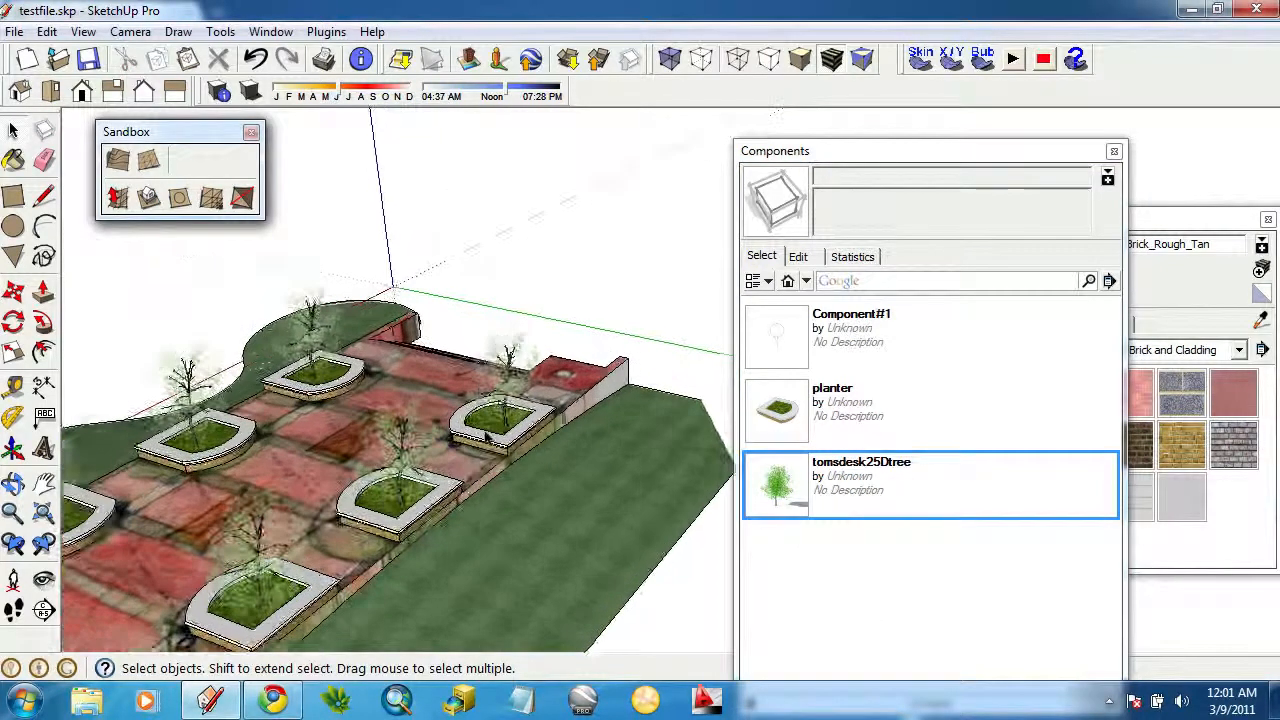
middle_click_drag(475, 420, 471, 380)
double_click(510, 314)
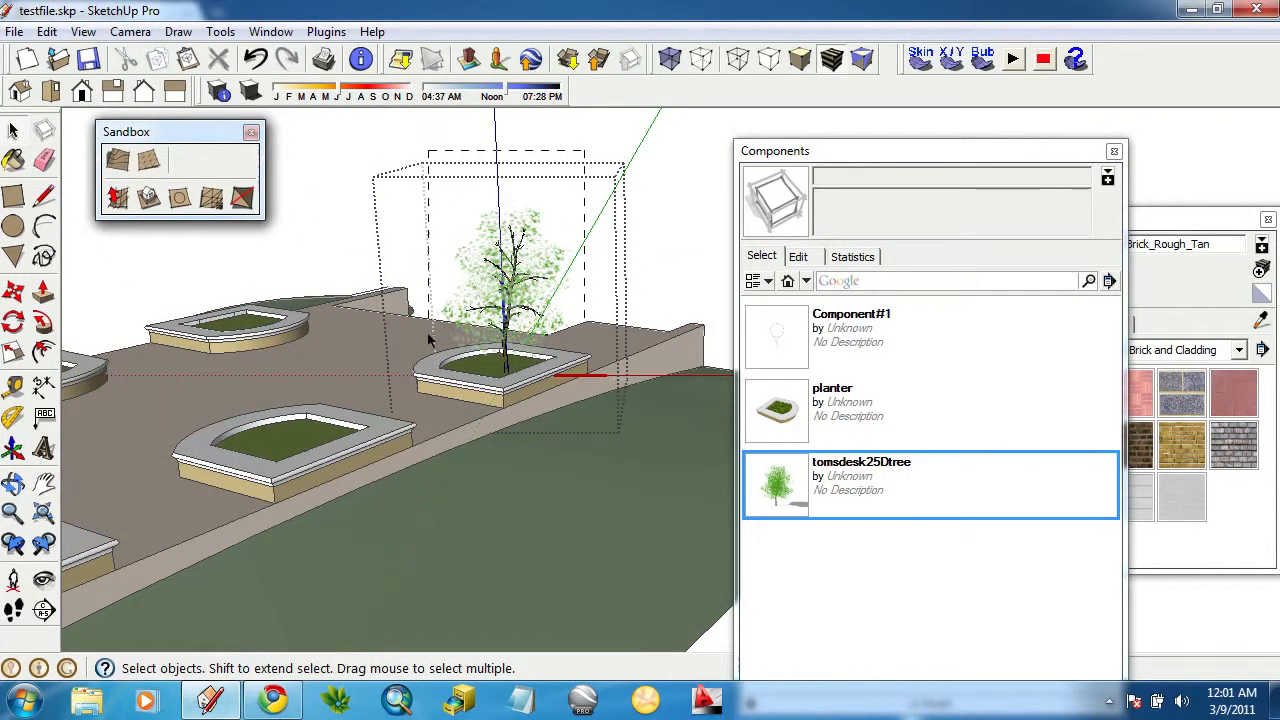
left_click(527, 304)
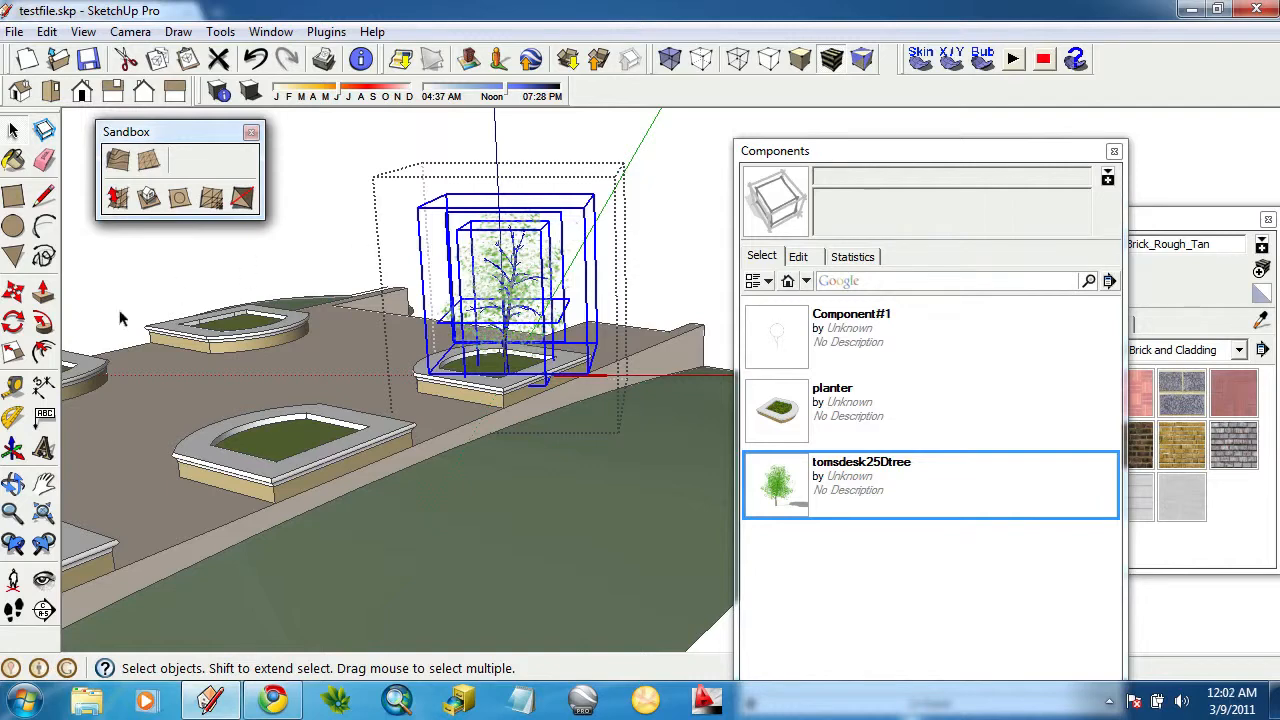
left_click(13, 352)
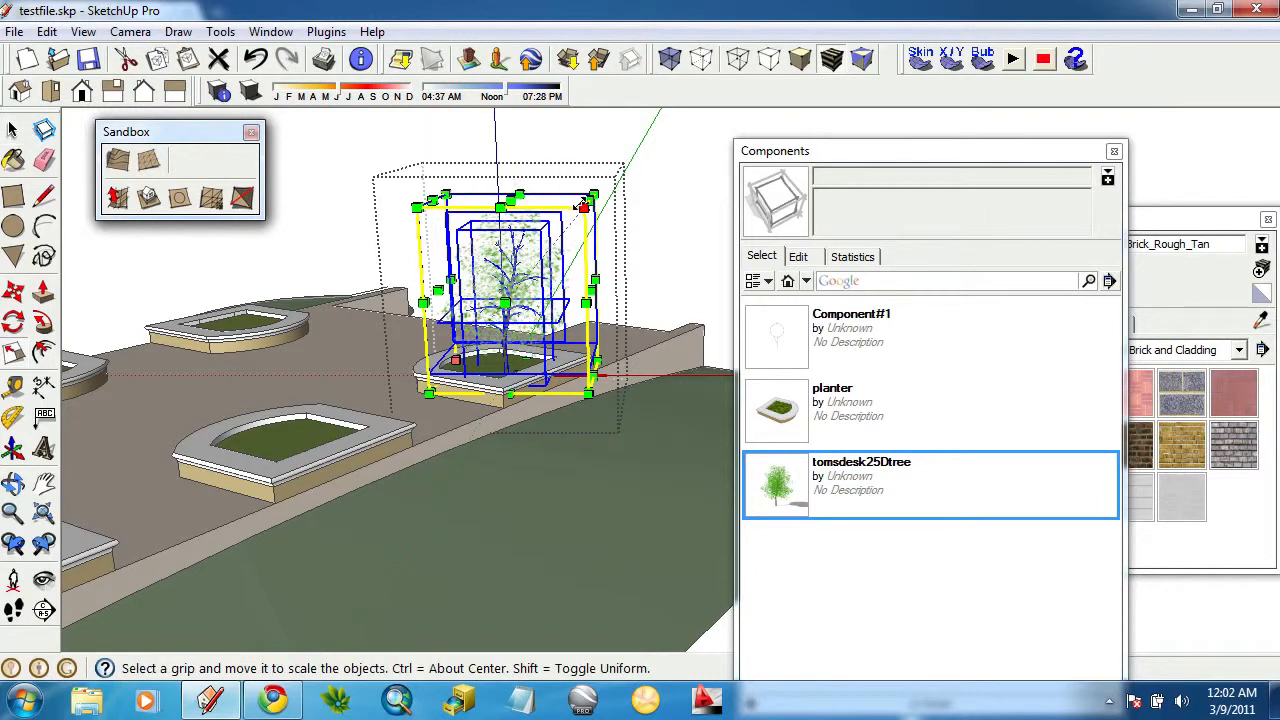
left_click_drag(590, 198, 870, 183)
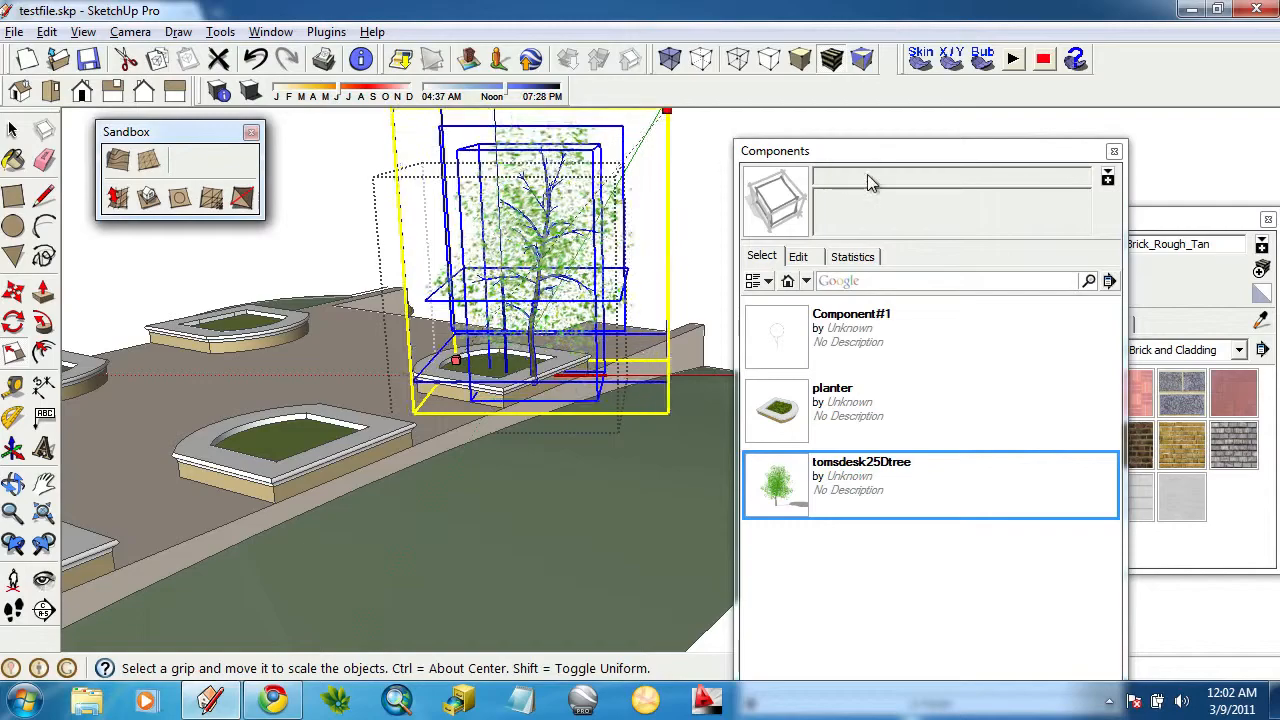
left_click(798, 116)
Move the enlarged tree by its trunk base to the middle of the planter bed and leave component editing.
middle_click_drag(563, 350, 567, 392)
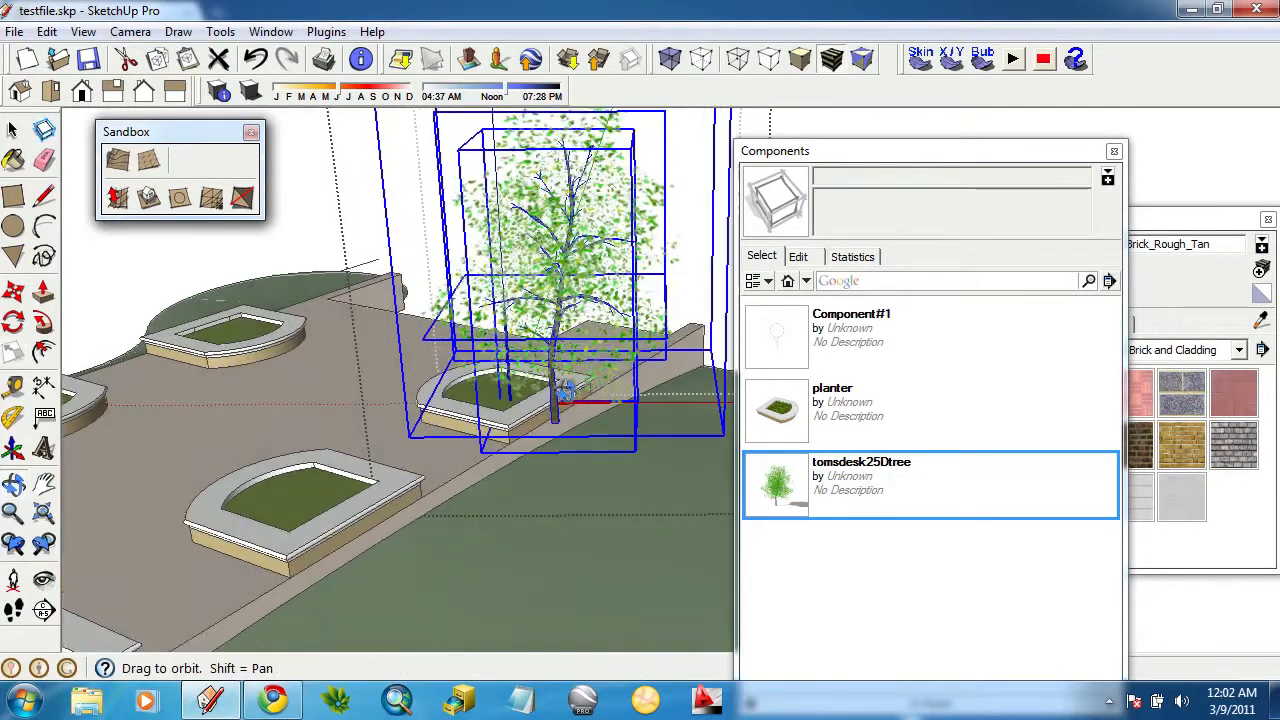
scroll(567, 392, "up", 5)
key("m")
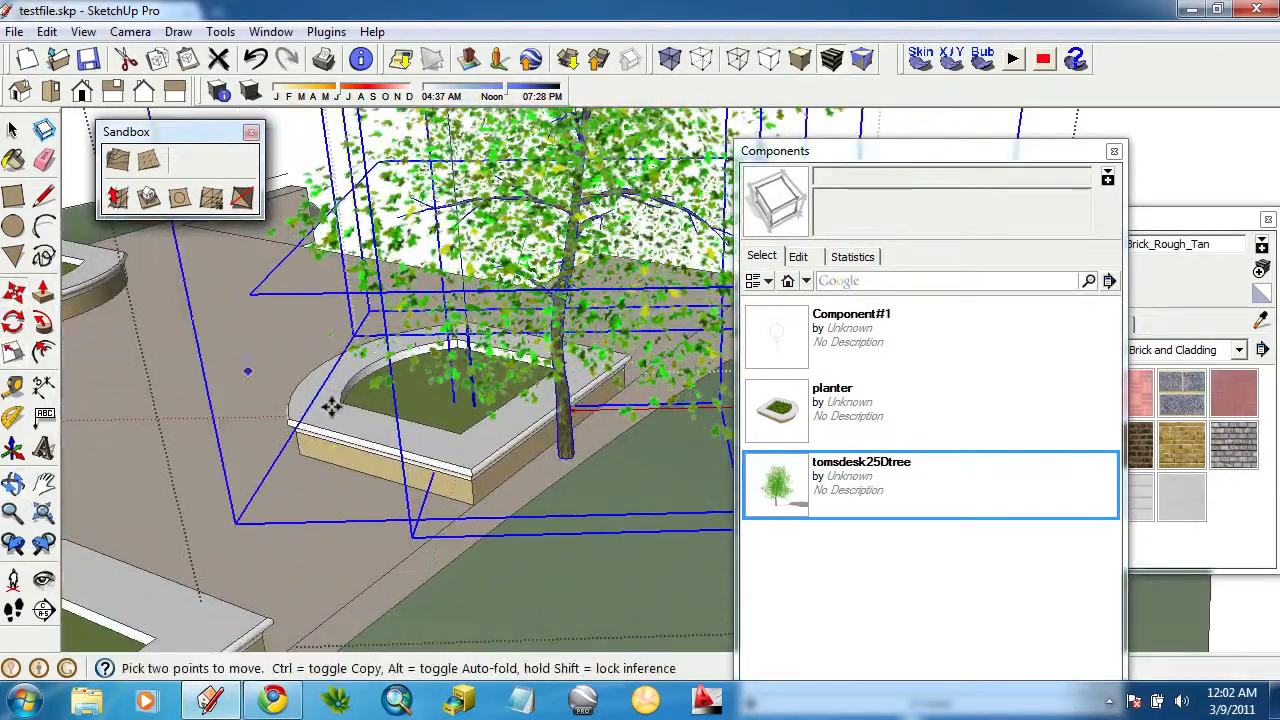
left_click(565, 458)
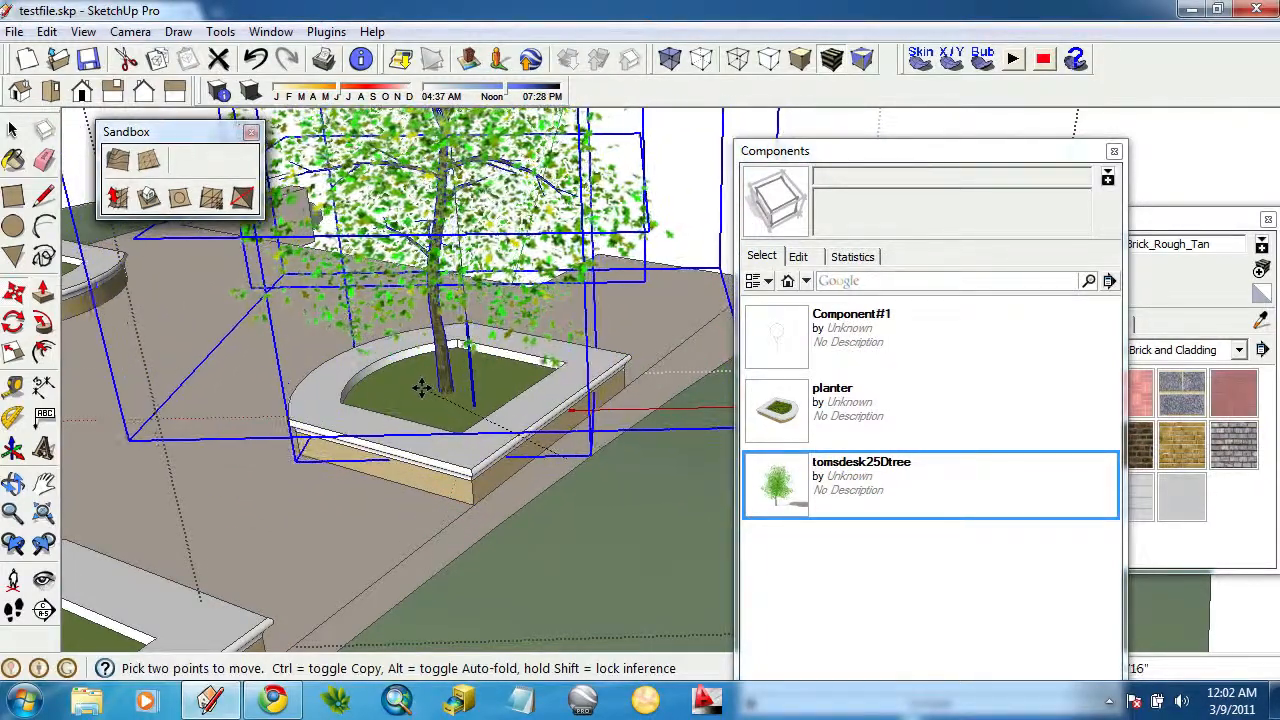
left_click(426, 392)
scroll(430, 393, "down", 6)
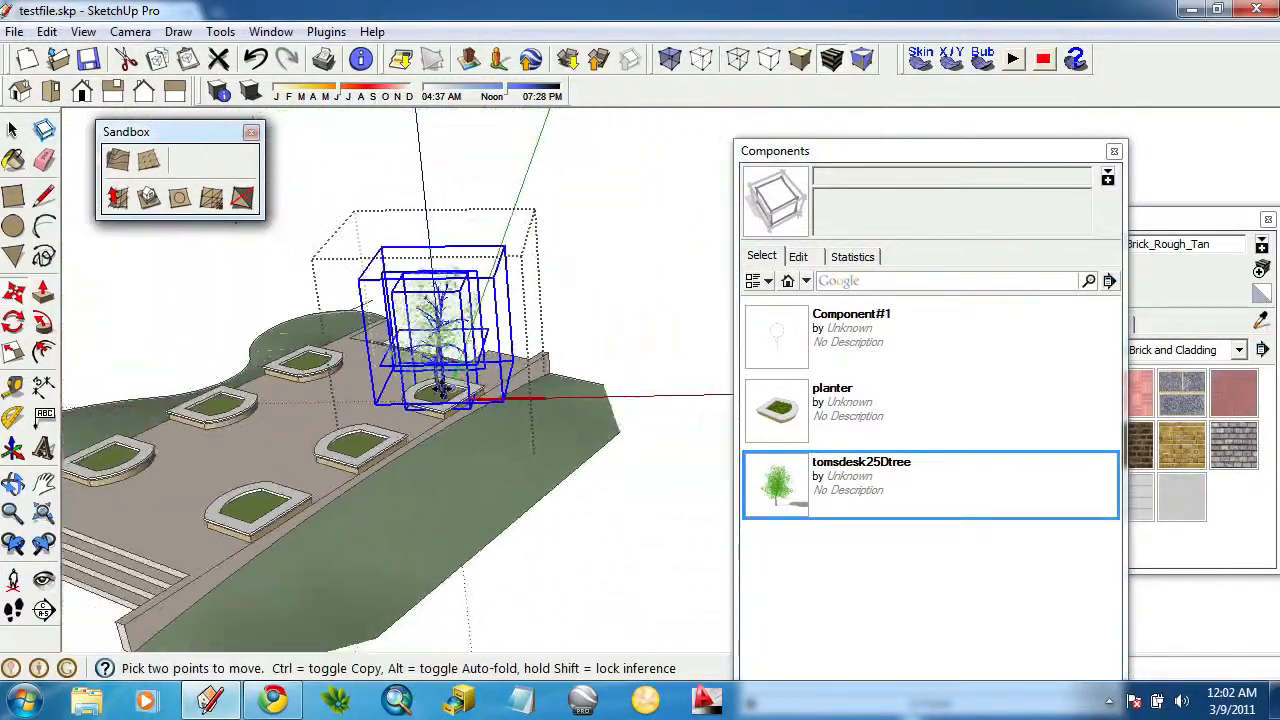
left_click(13, 130)
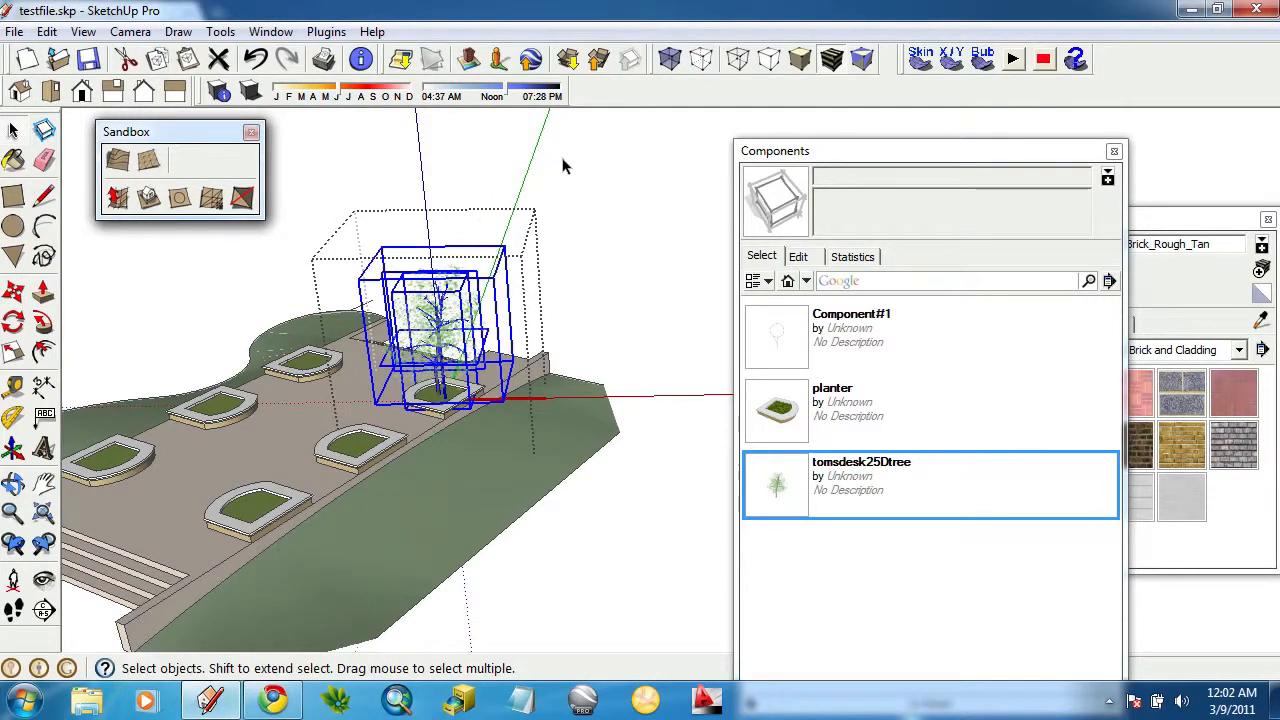
middle_click_drag(563, 165, 772, 484)
middle_click_drag(648, 498, 362, 398)
scroll(414, 366, "down", 3)
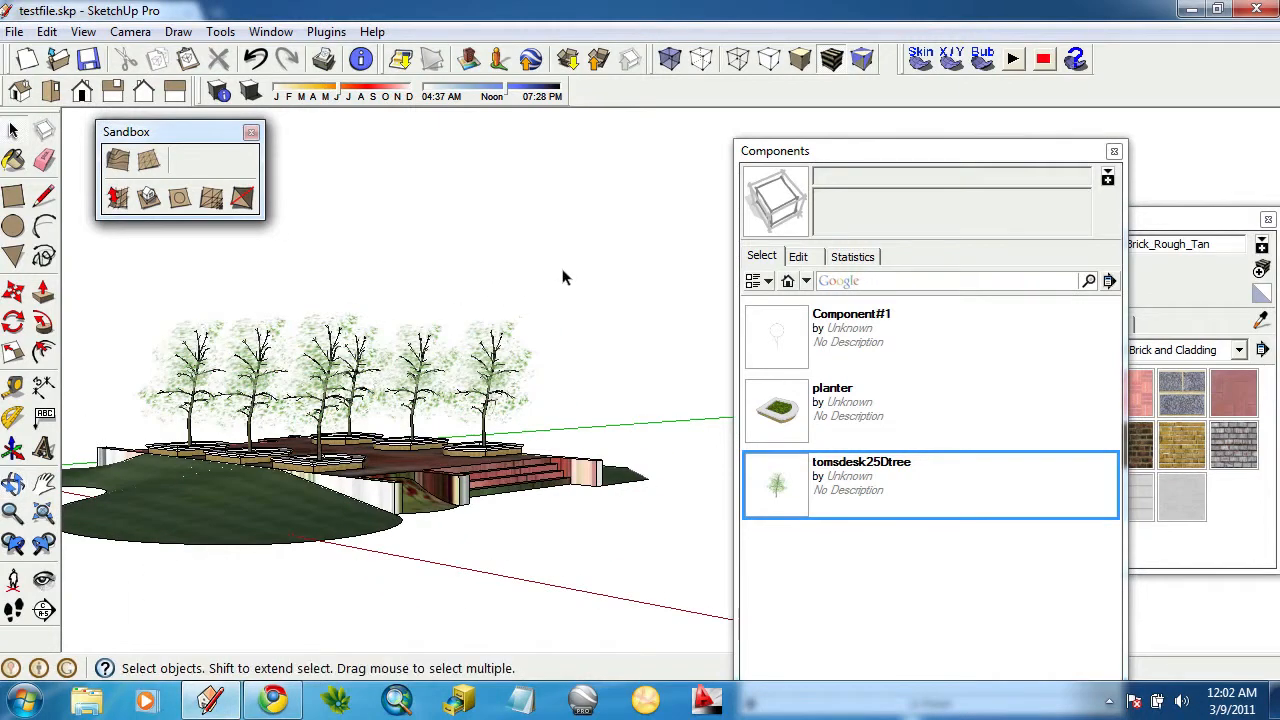
left_click_drag(562, 277, 152, 393)
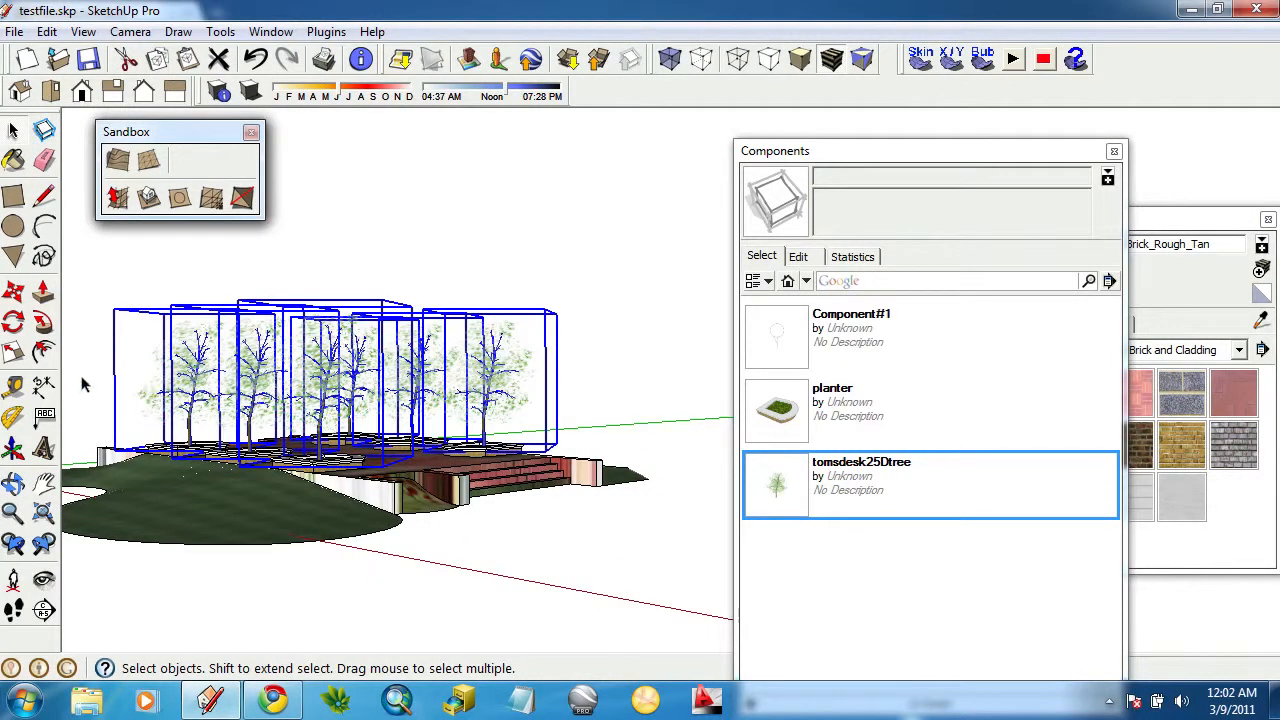
right_click(248, 374)
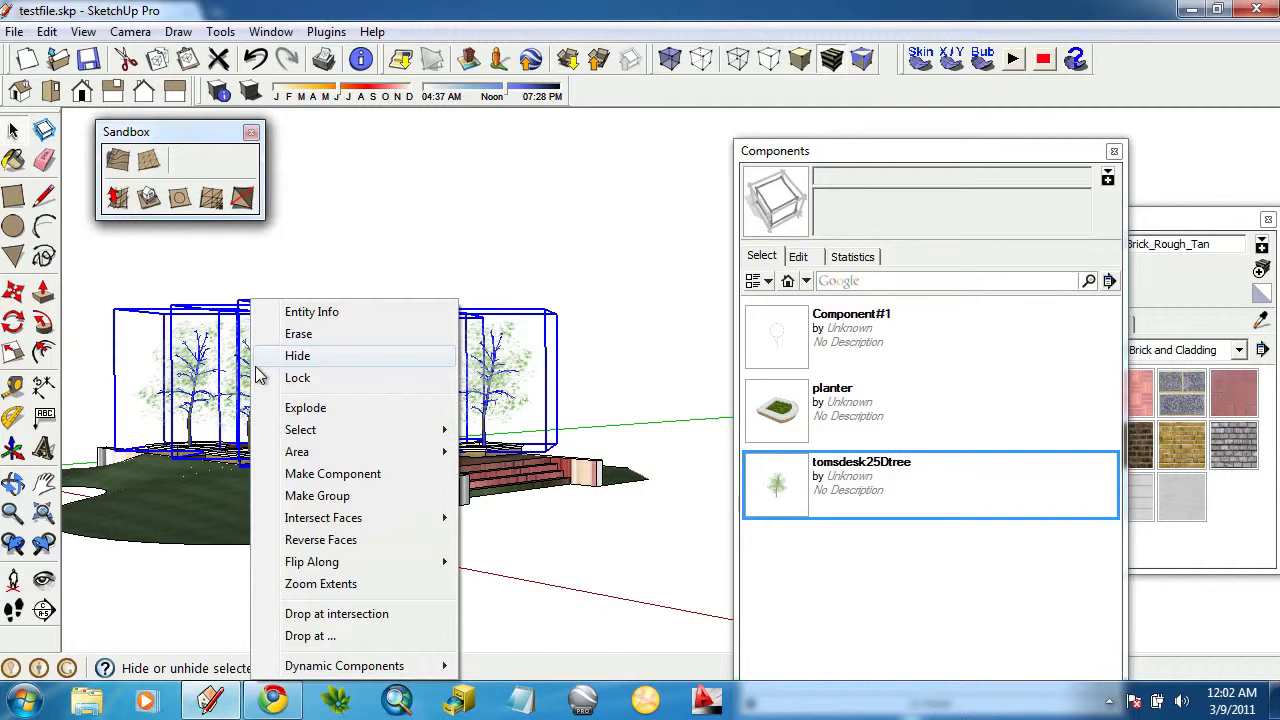
left_click(574, 223)
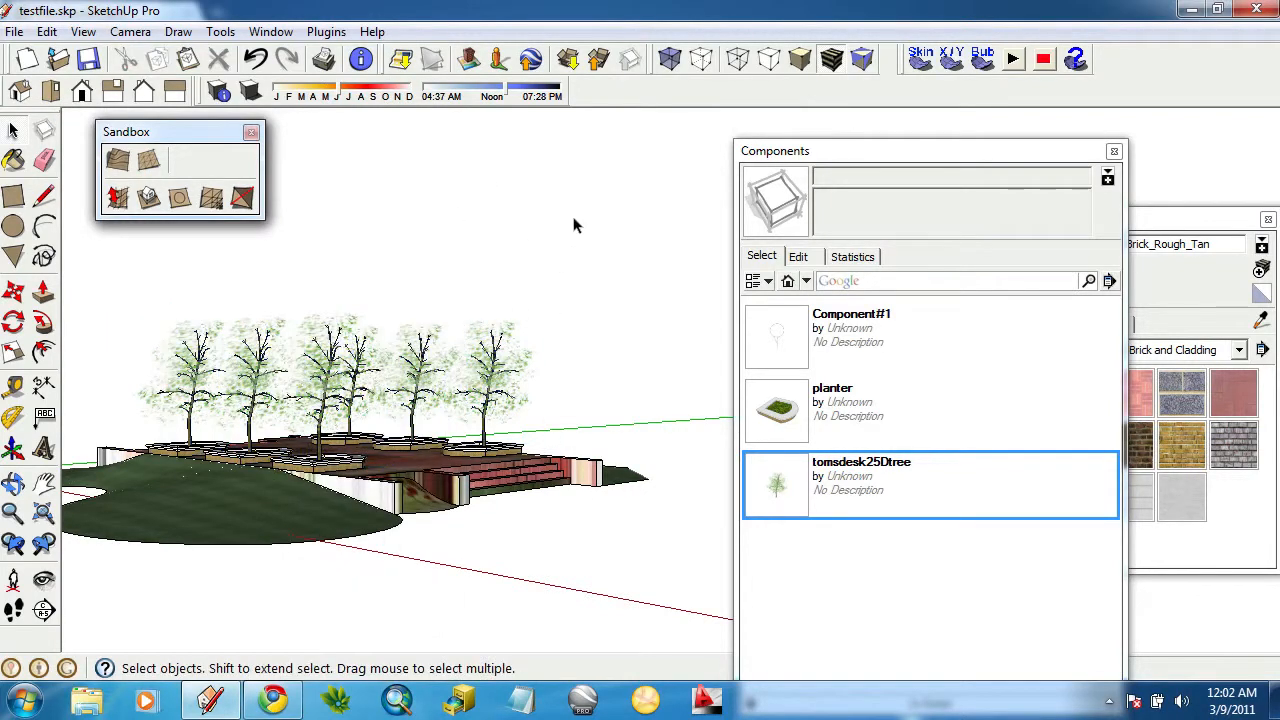
left_click_drag(583, 247, 66, 402)
left_click_drag(145, 352, 150, 358)
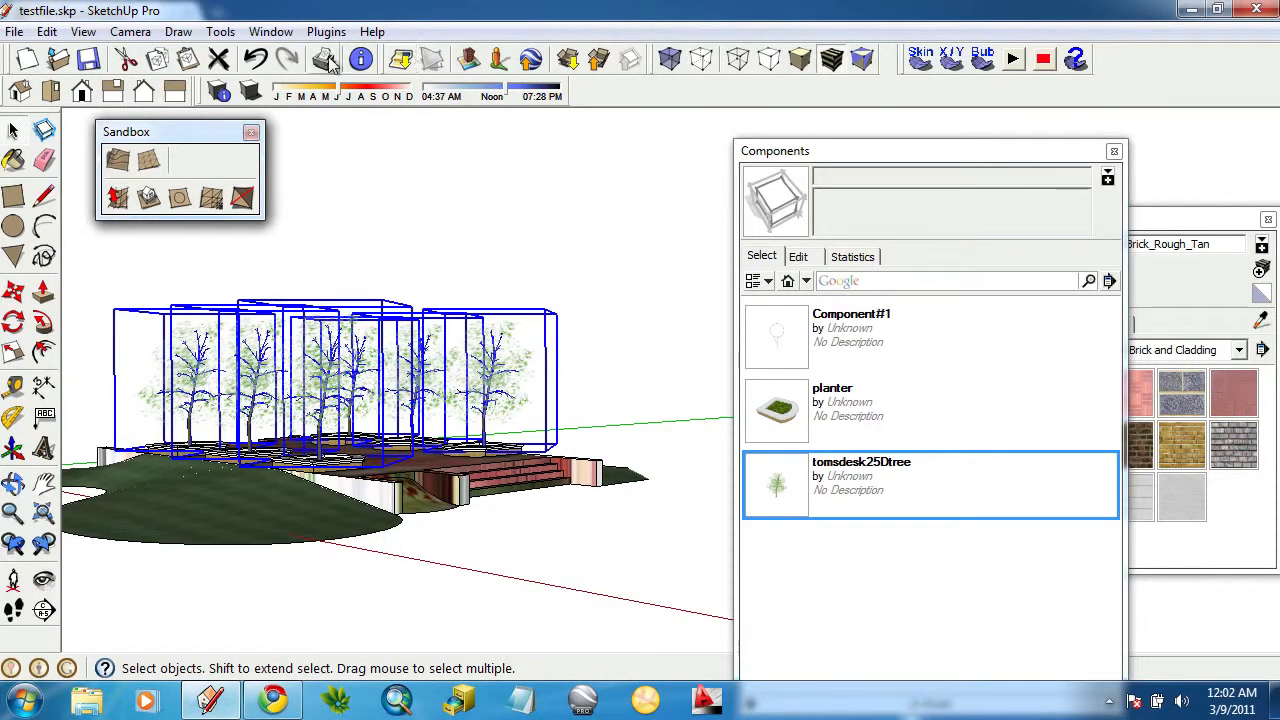
left_click(435, 222)
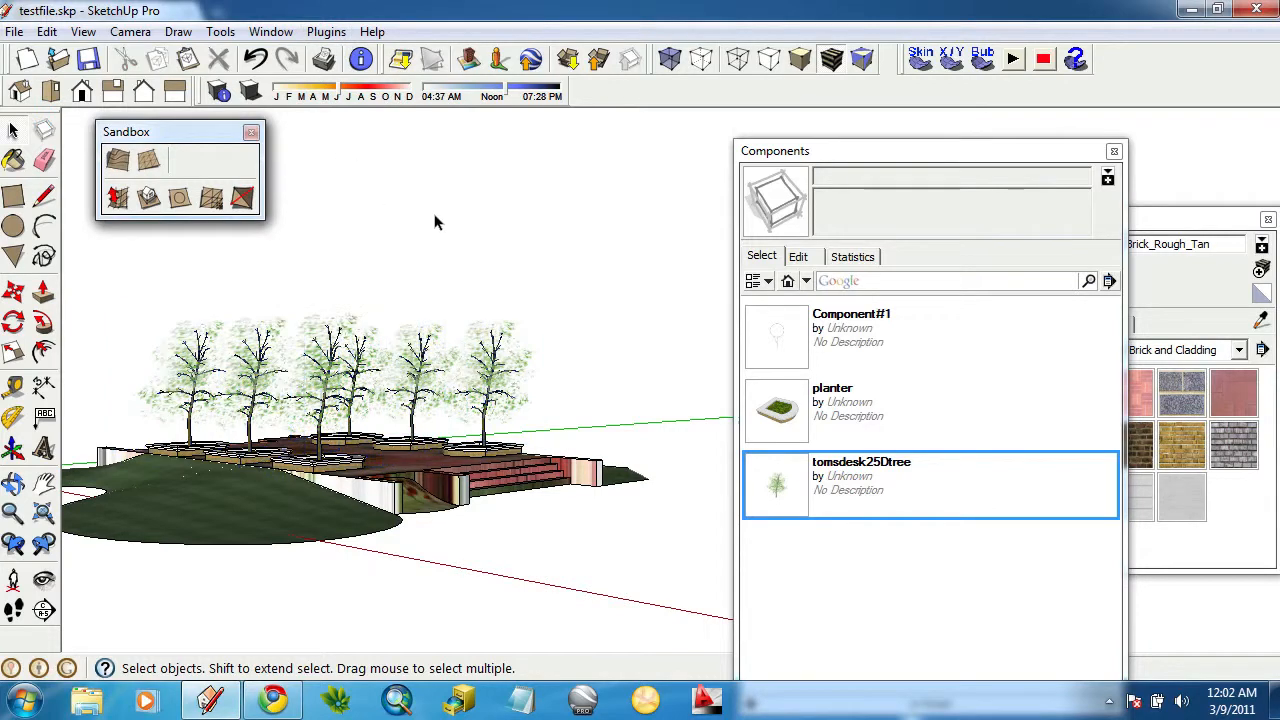
Select all the planter trees, randomize them with the [TBD] Randor plugin and clear the selection.
left_click_drag(524, 267, 163, 383)
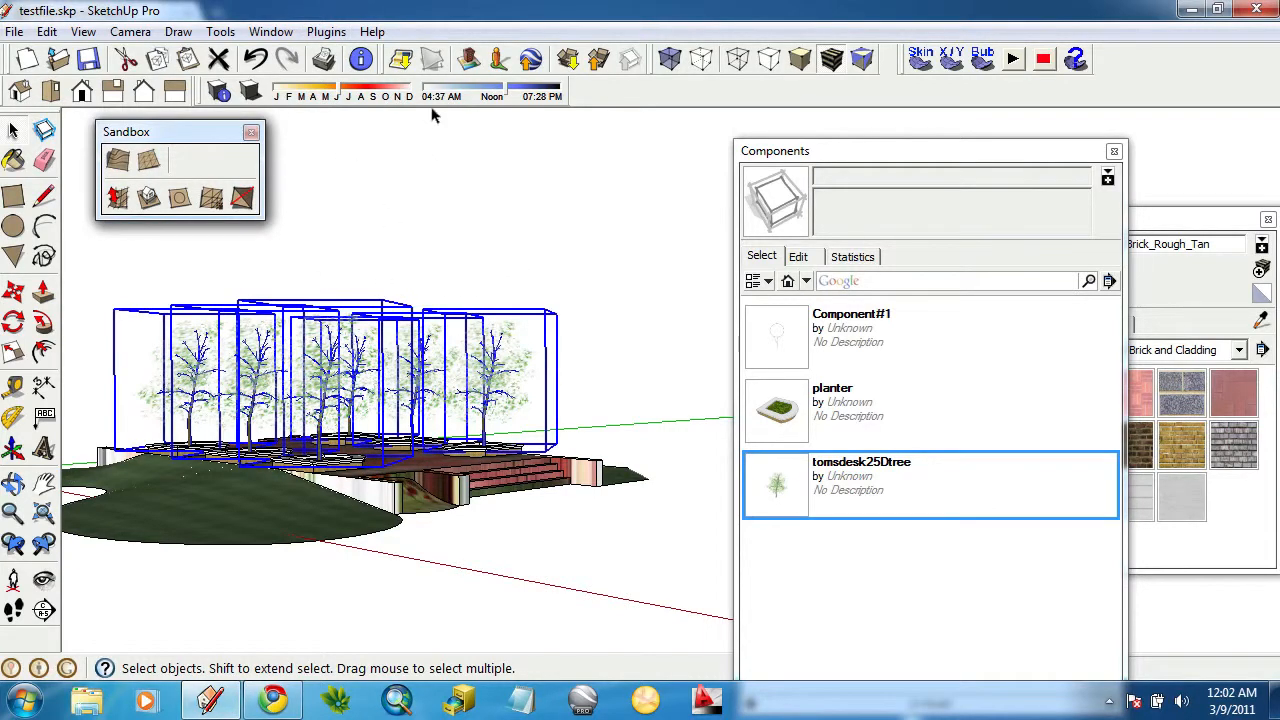
left_click(328, 36)
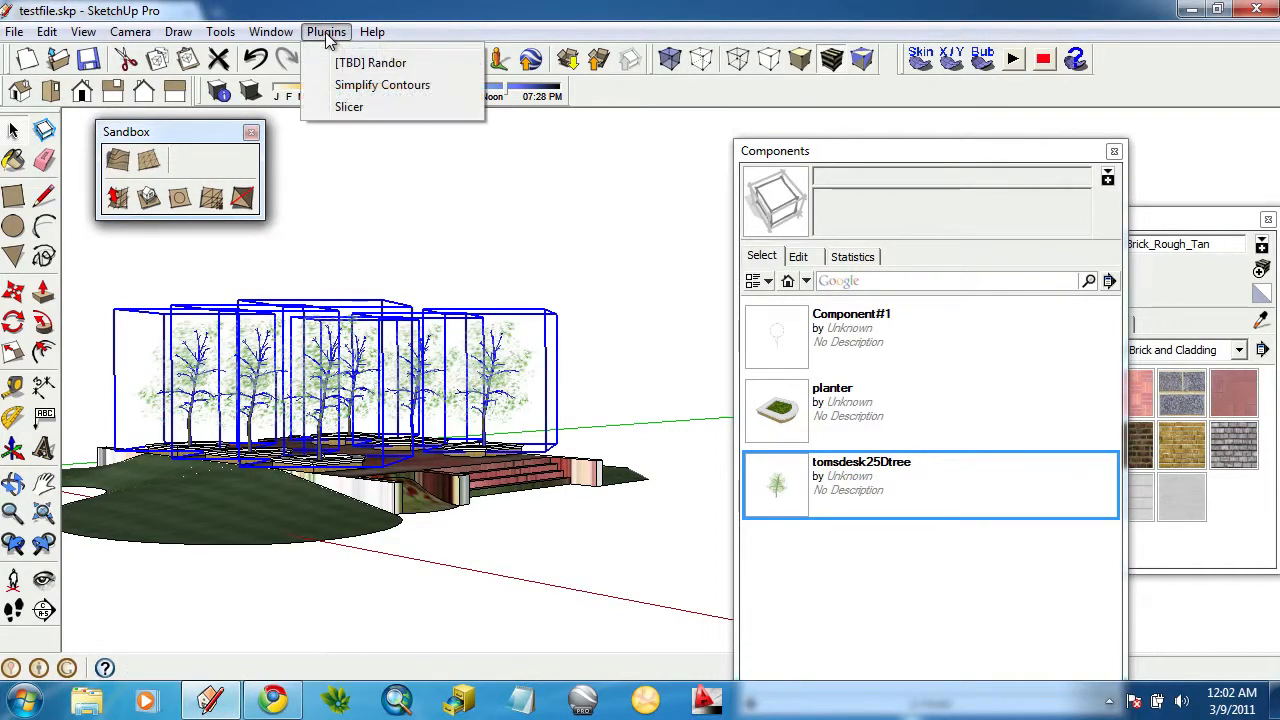
left_click(386, 68)
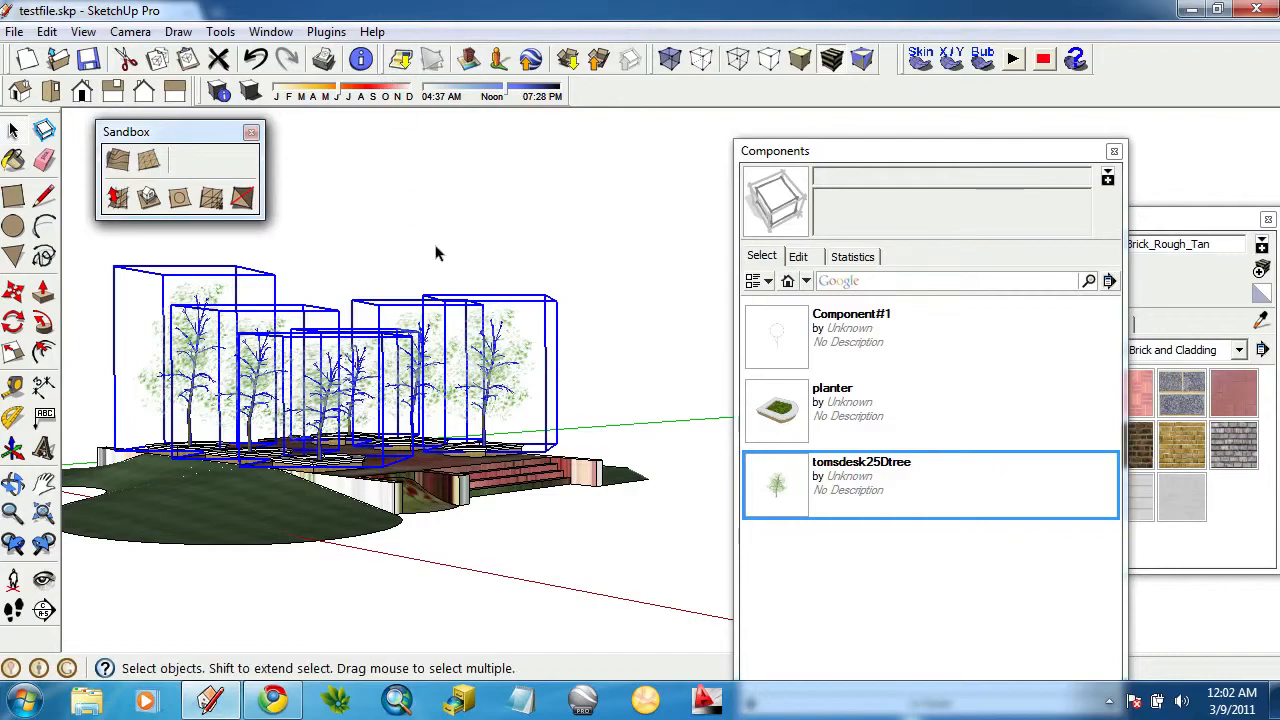
left_click(466, 232)
middle_click_drag(466, 294, 428, 359)
Search the component library for "boulder" and place the Boulders model with three clusters on the ground beside the plaza.
left_click(892, 280)
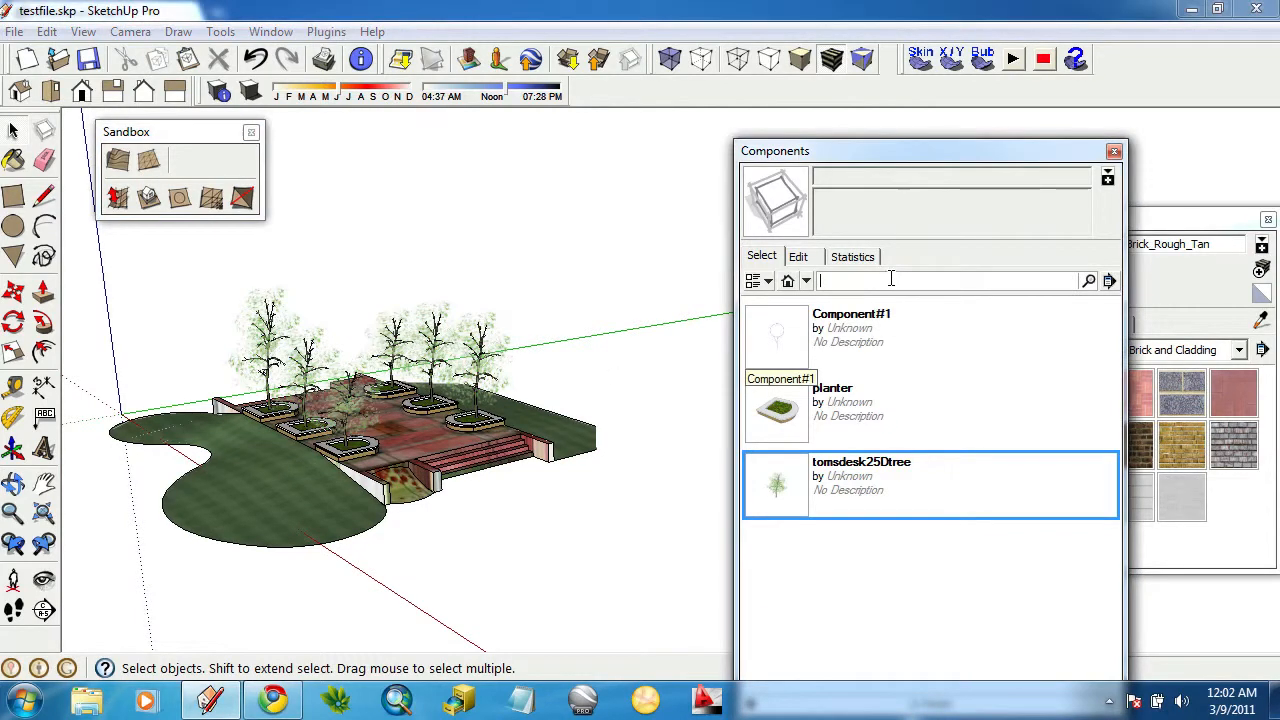
type("boulder")
key("Return")
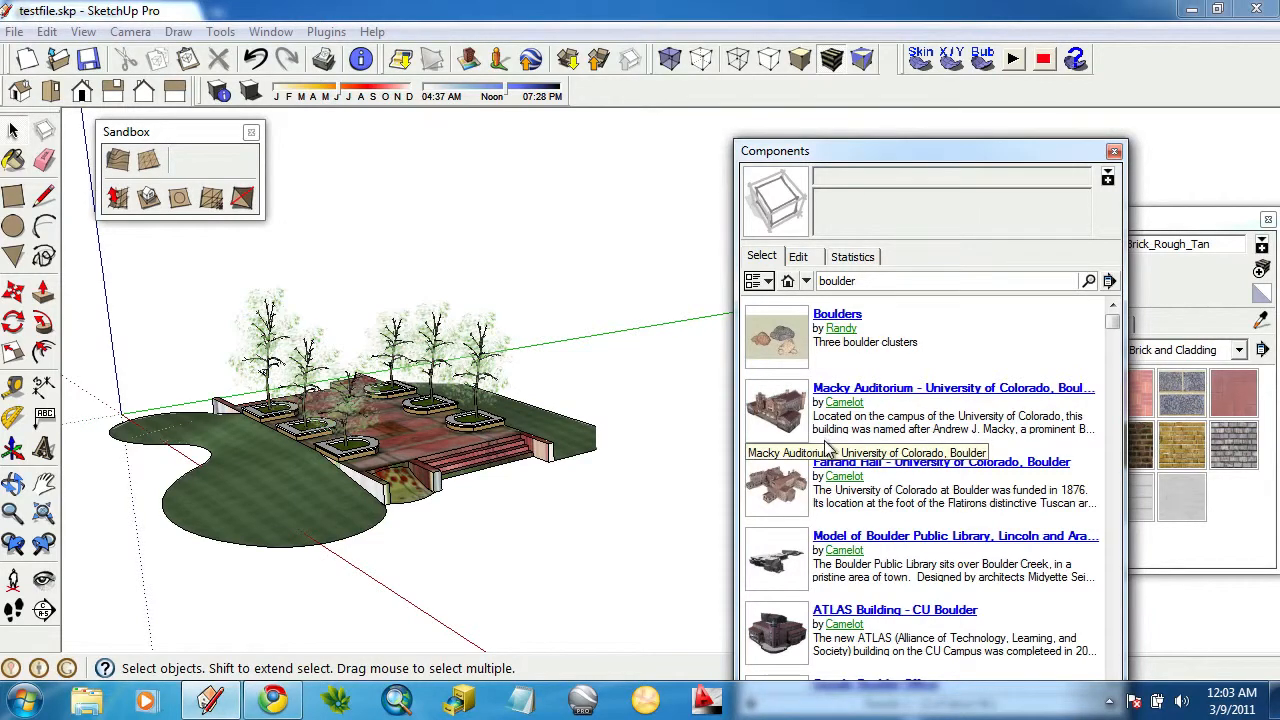
left_click(785, 335)
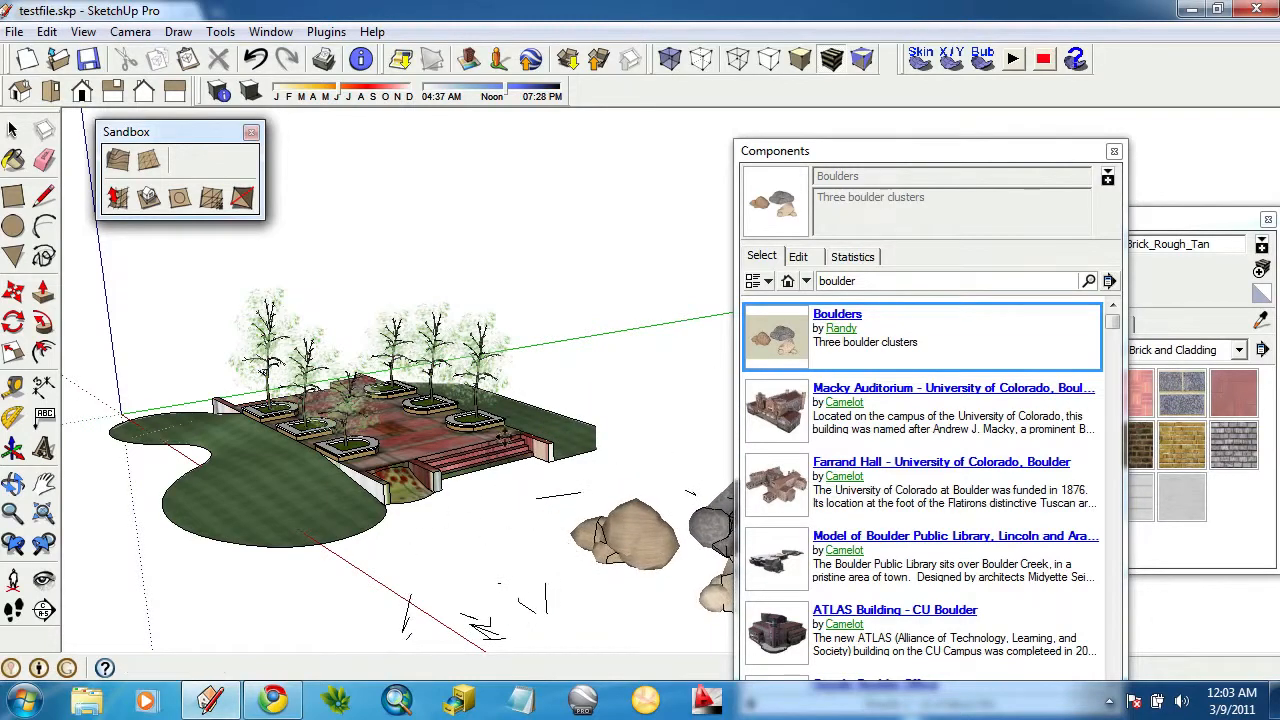
left_click(558, 492)
middle_click_drag(558, 492, 342, 425)
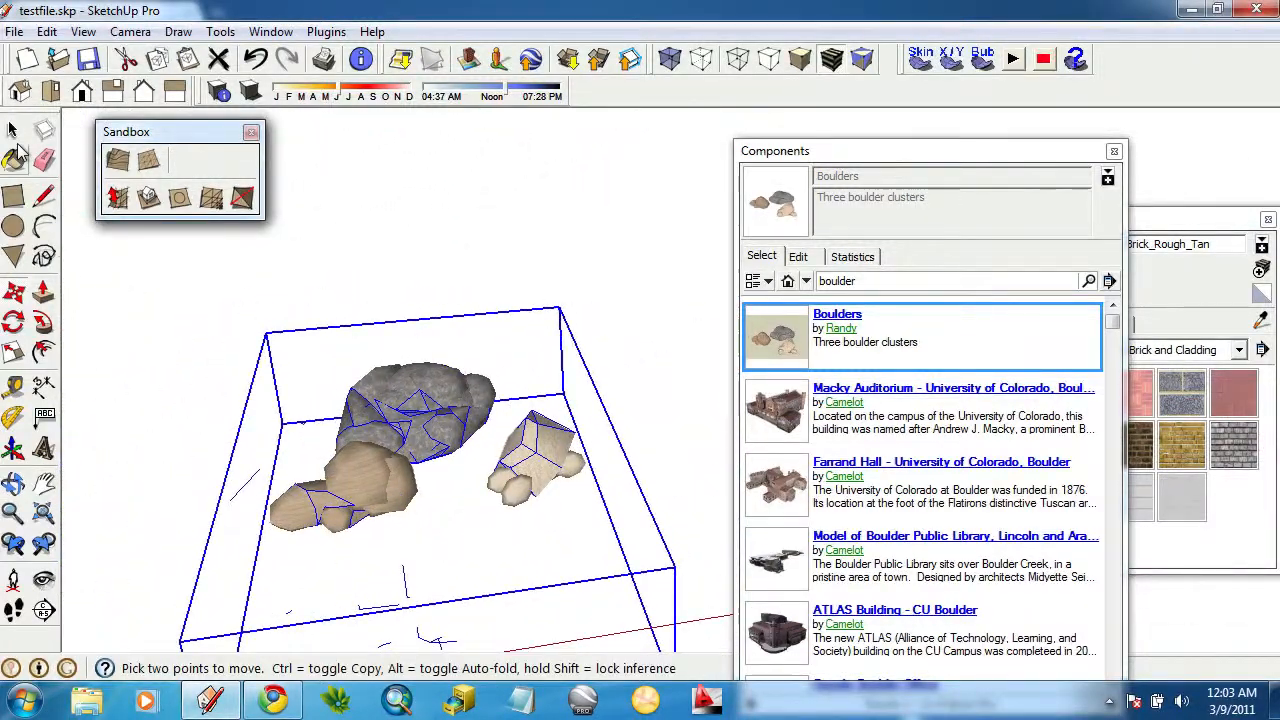
Explode the placed Boulders component into its separate clusters and clear the selection.
key("space")
right_click(430, 425)
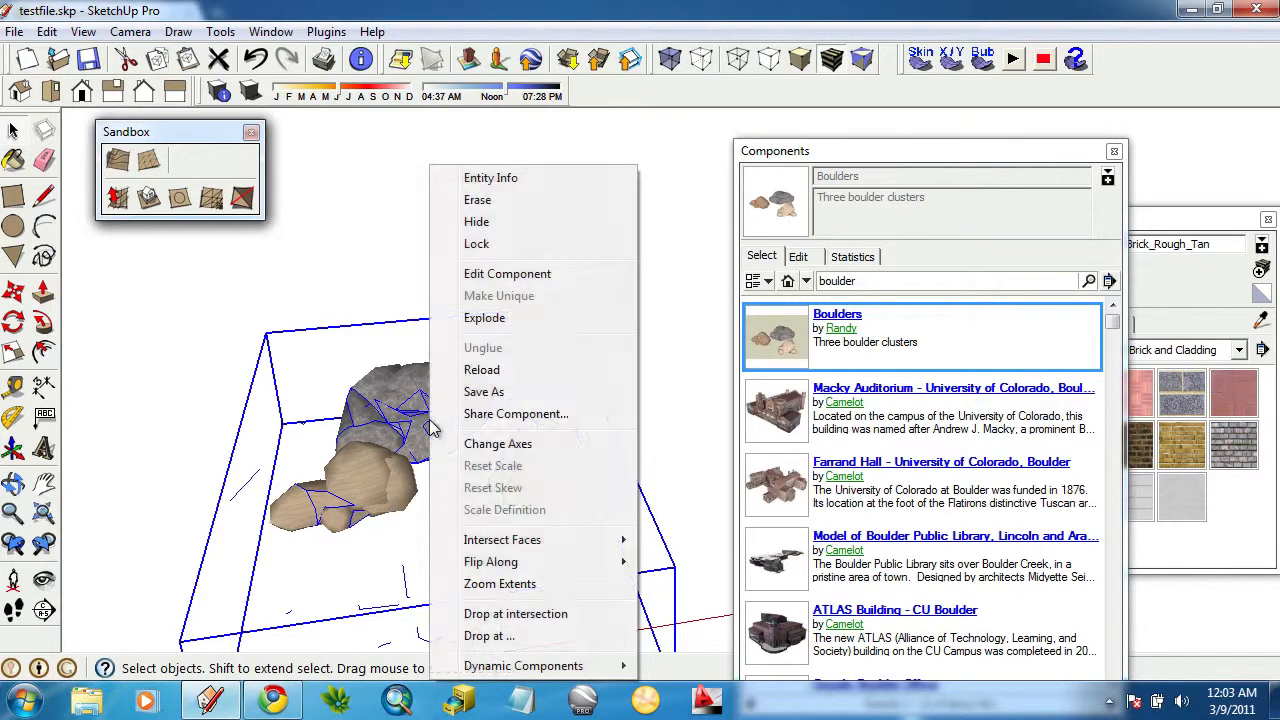
left_click(470, 318)
left_click(528, 374)
Copy the small light tan boulder cluster in a straight, evenly spaced array to make a row of six clusters.
left_click(510, 450)
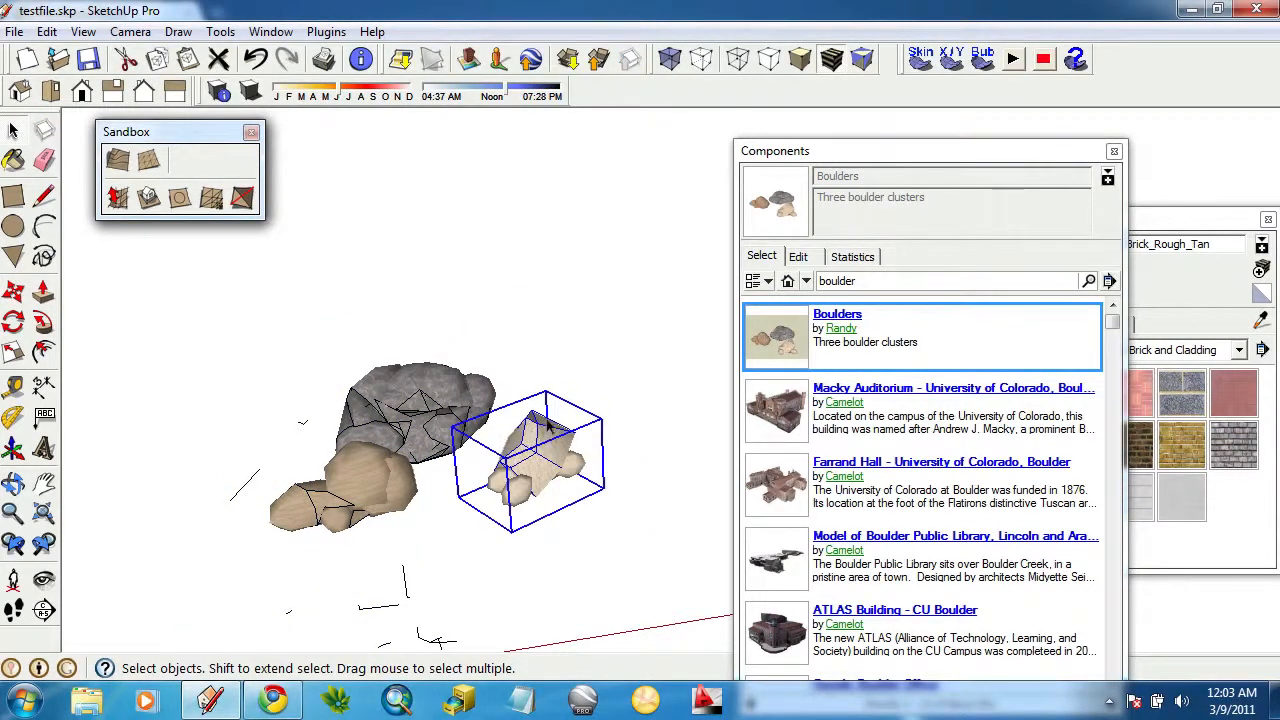
middle_click_drag(508, 448, 346, 531)
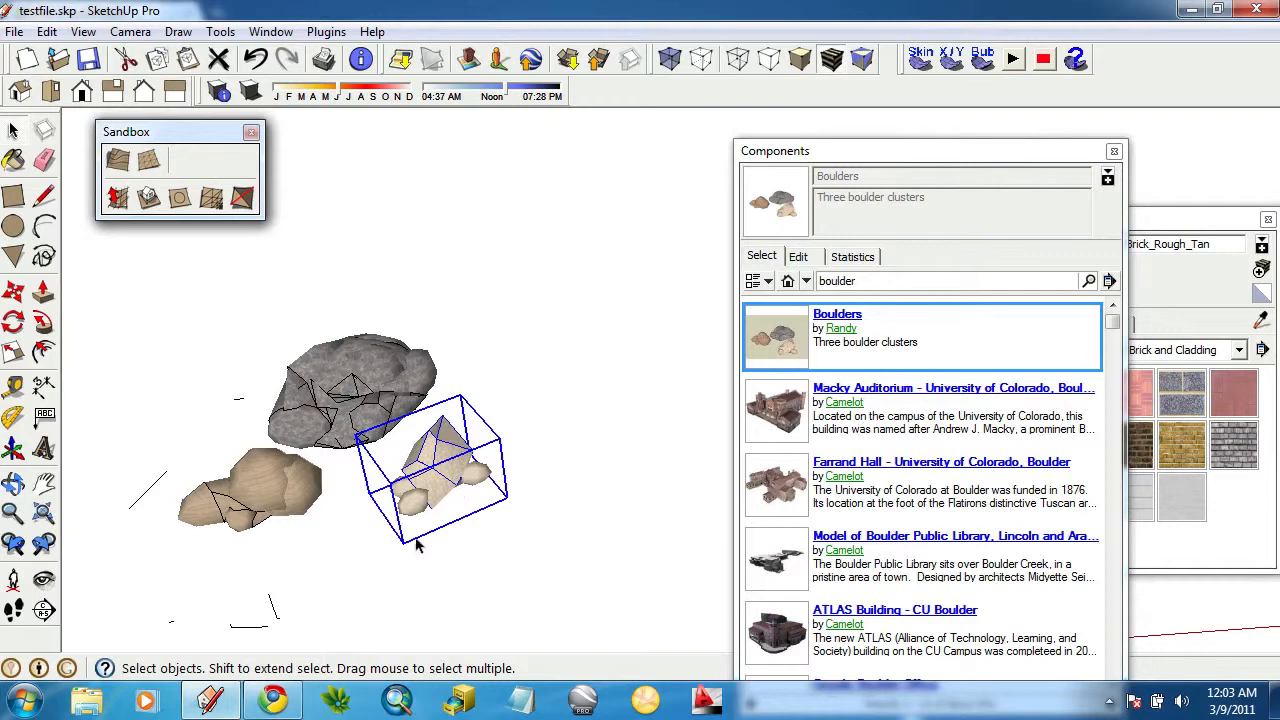
key("m")
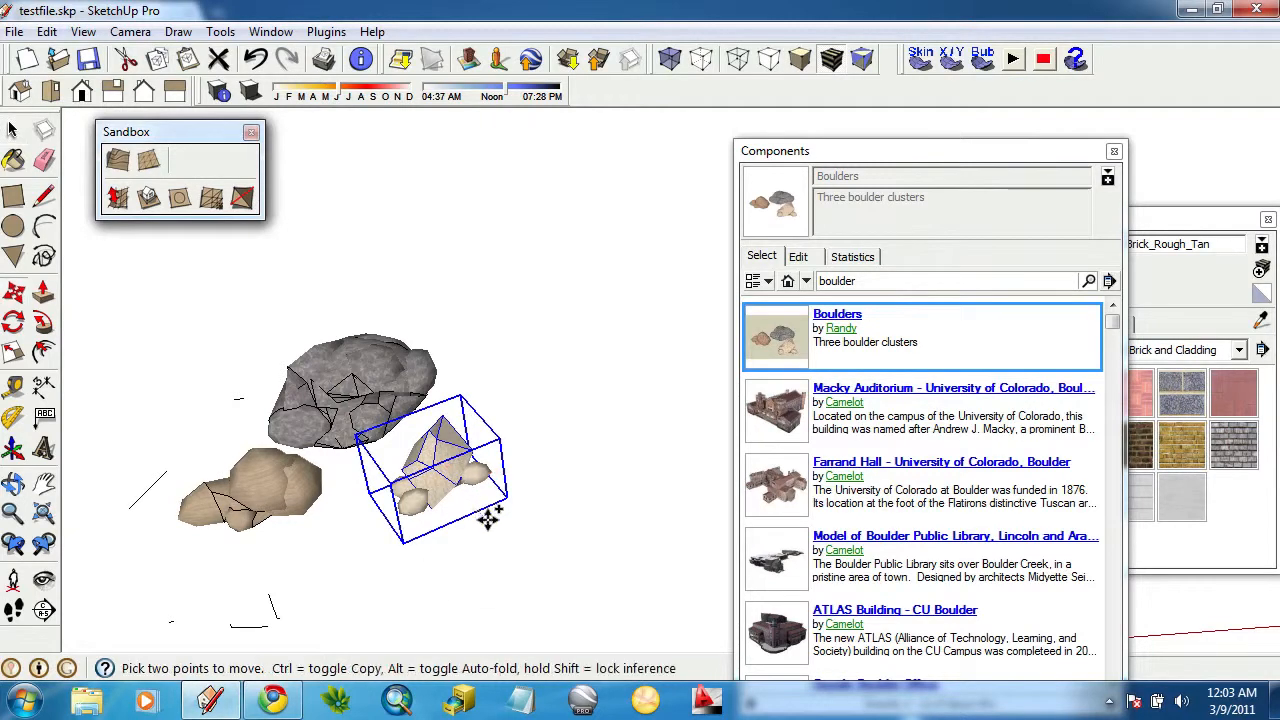
left_click(493, 525)
key("ctrl")
left_click(552, 420)
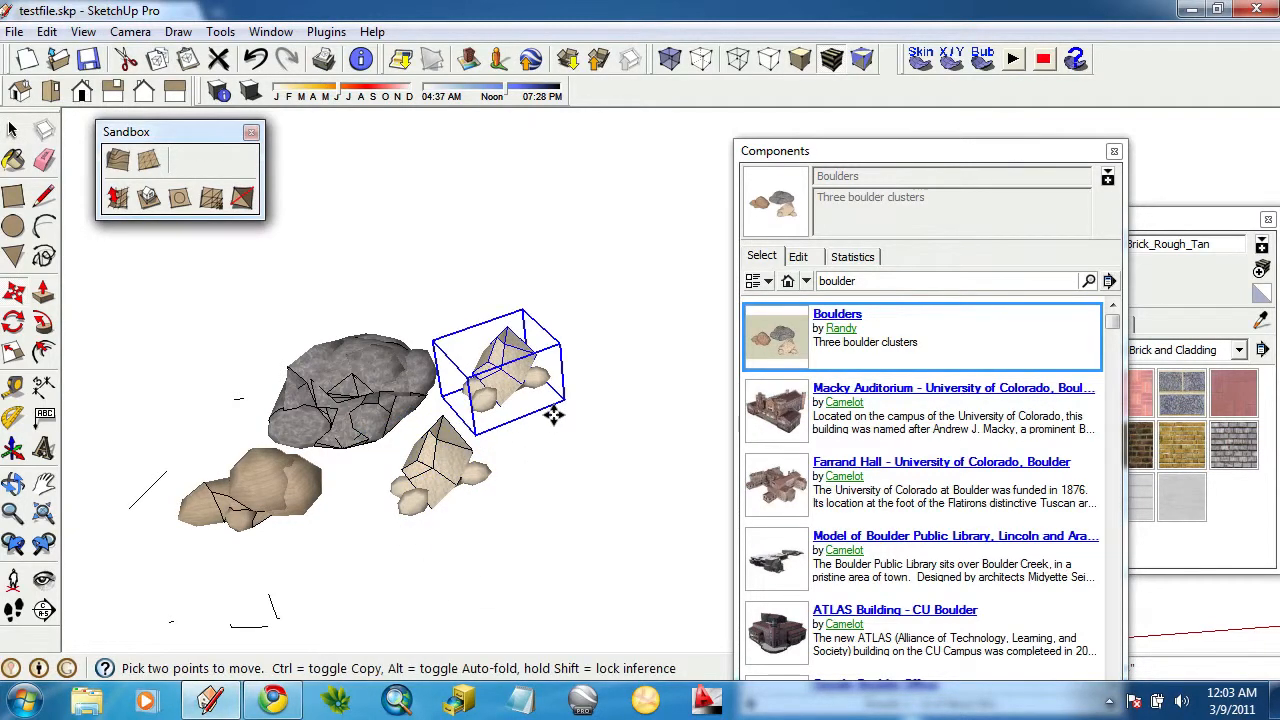
type("6x")
key("Return")
middle_click_drag(552, 414, 623, 320)
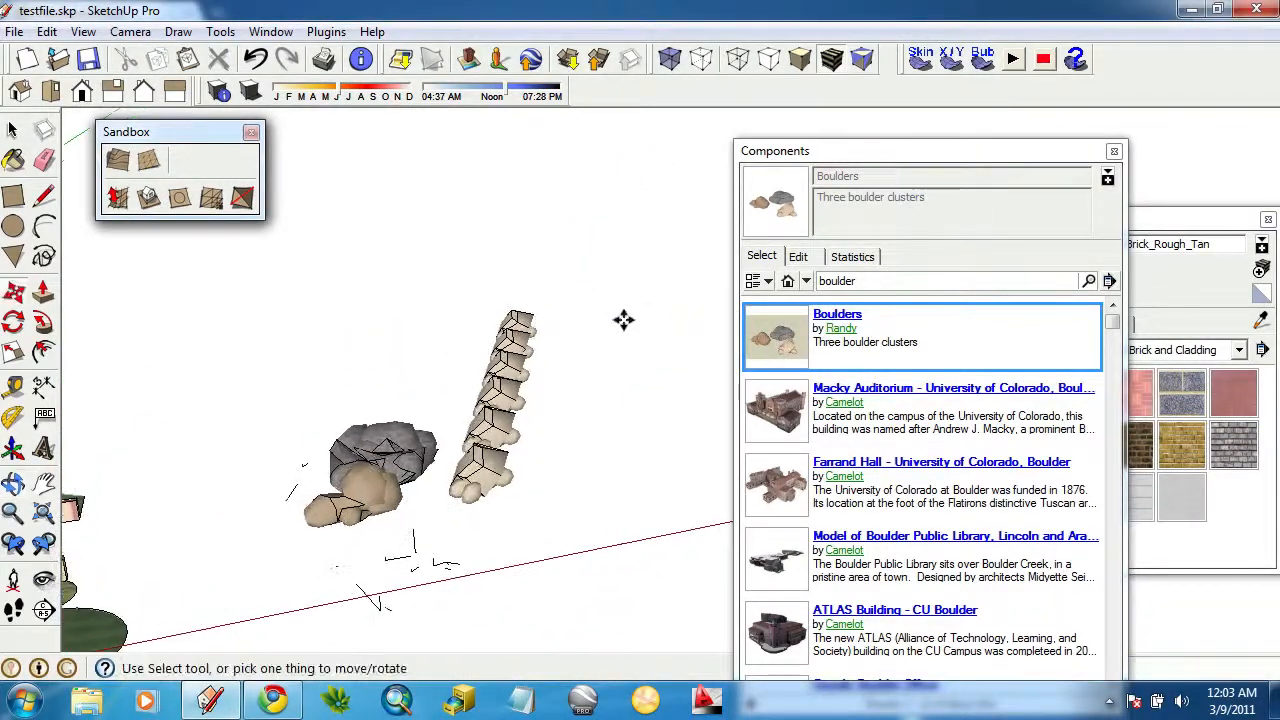
Select the whole row of tan boulder clusters, randomize it with the [TBD] Randor plugin and clear the selection.
key("space")
left_click_drag(620, 297, 505, 500)
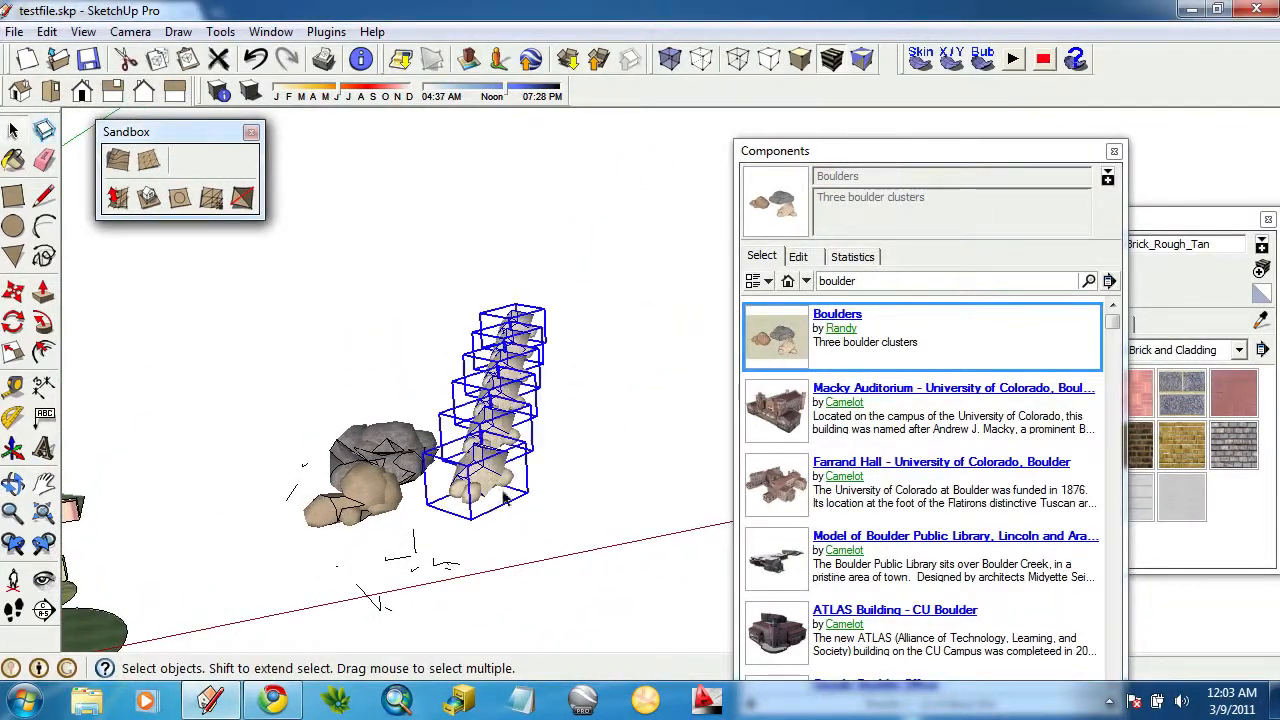
left_click(328, 32)
left_click(375, 65)
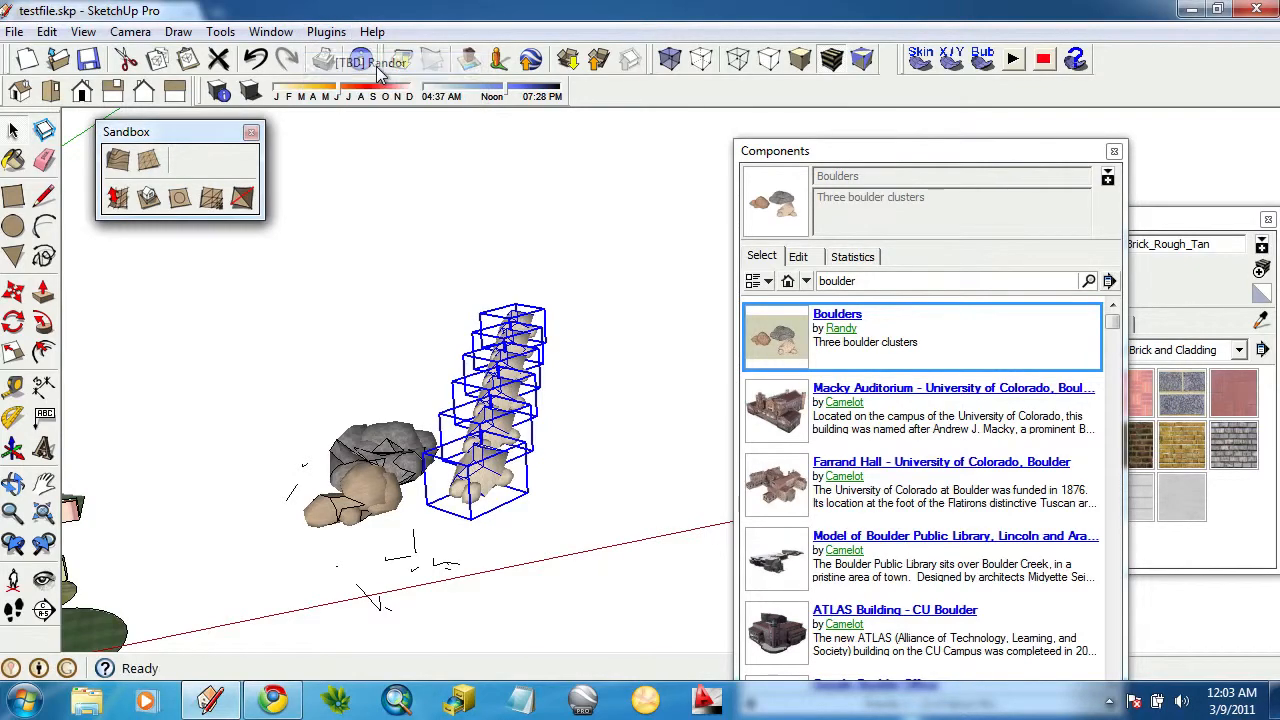
left_click(638, 432)
middle_click_drag(547, 434, 460, 470)
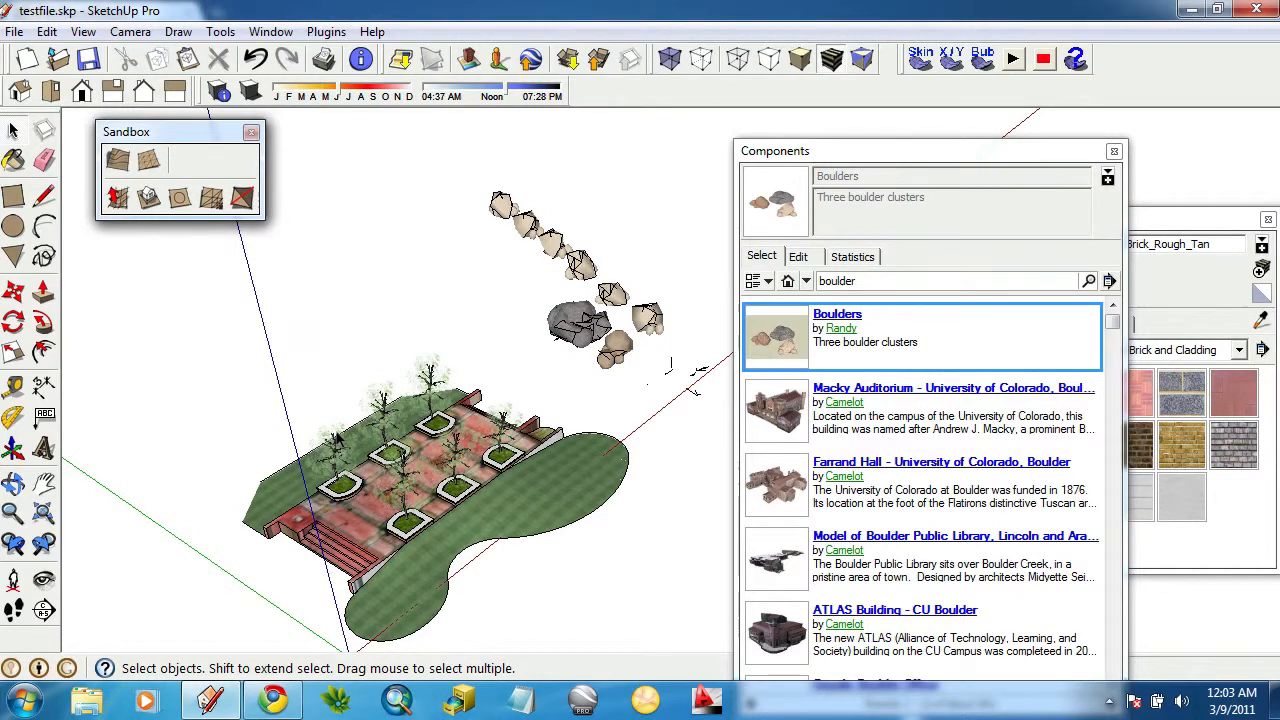